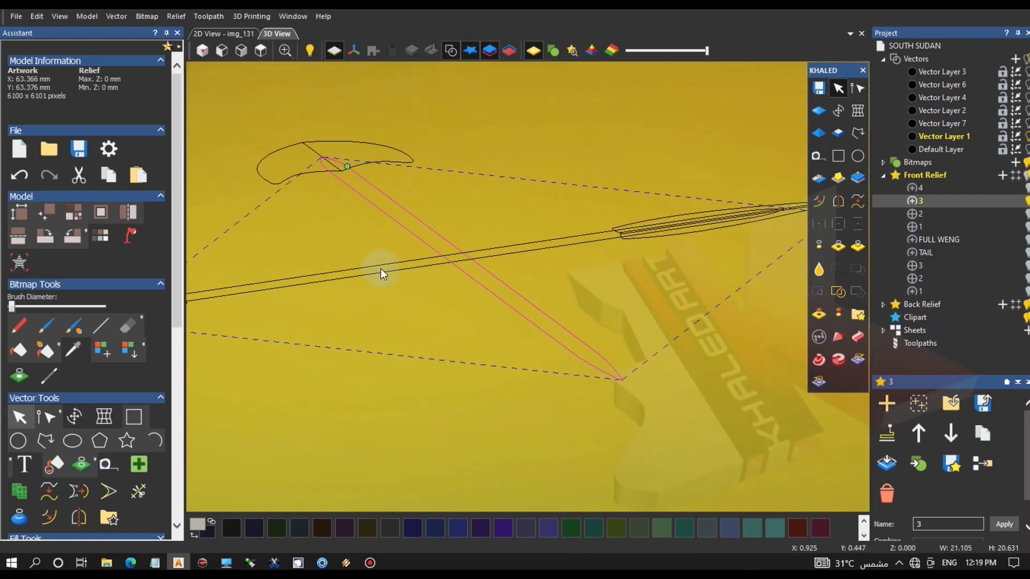
Start a round shape profile on the selected diagonal handle vector with an angle of 86 degrees.
left_click(819, 133)
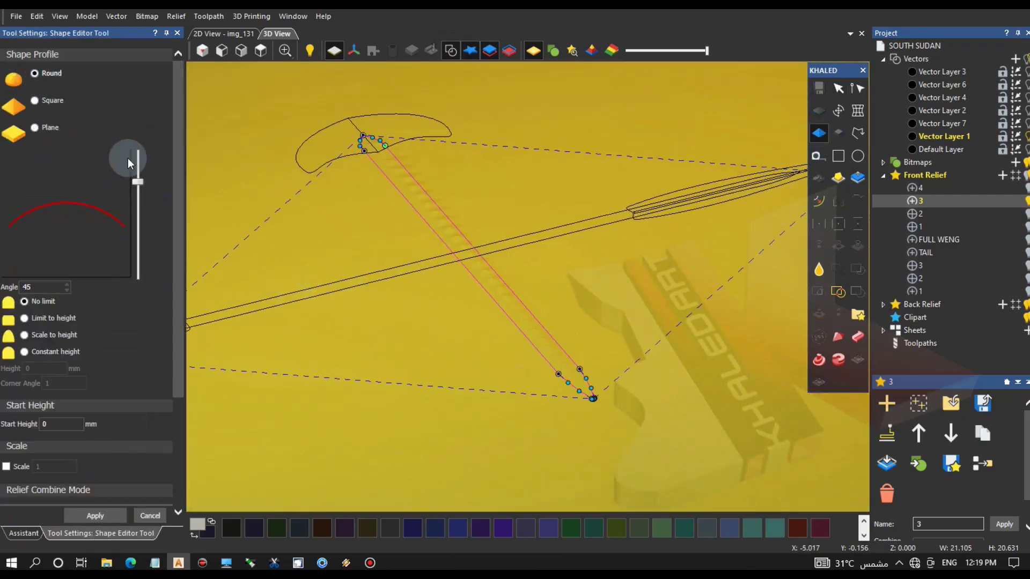
scroll(408, 318, "up", 2)
left_click_drag(408, 318, 322, 290)
left_click_drag(138, 157, 138, 152)
left_click_drag(329, 260, 393, 283)
Set the handle profile's start height to 0.5 mm and apply the shape.
left_click(52, 425)
key("BackSpace")
type("1")
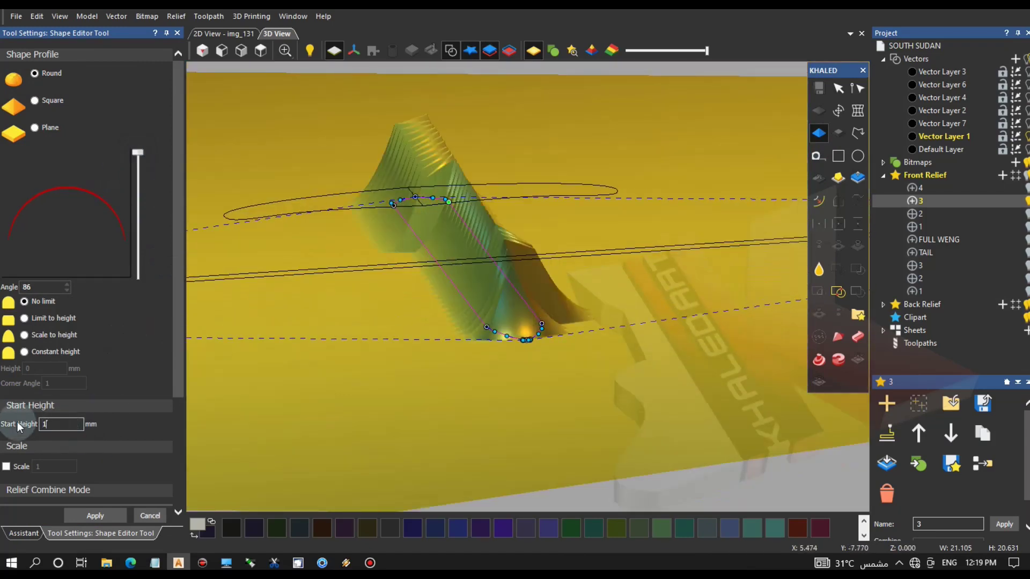
key("BackSpace")
type(".5")
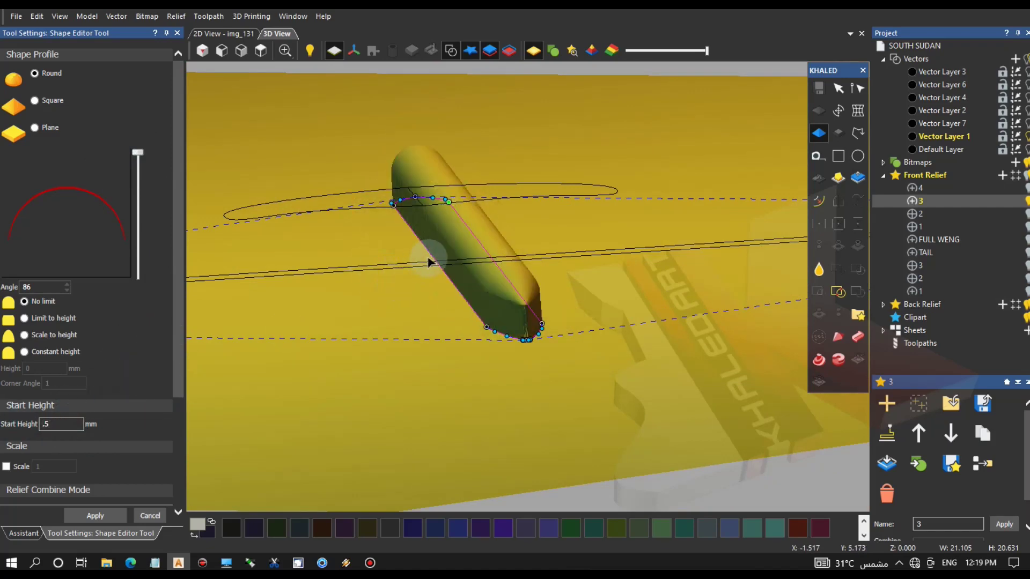
left_click_drag(429, 261, 441, 248)
left_click(92, 516)
left_click(149, 516)
Try a round profile with an angle of 23 degrees and a start height of 0 on the handle.
left_click_drag(564, 254, 361, 260)
left_click(838, 177)
left_click(62, 424)
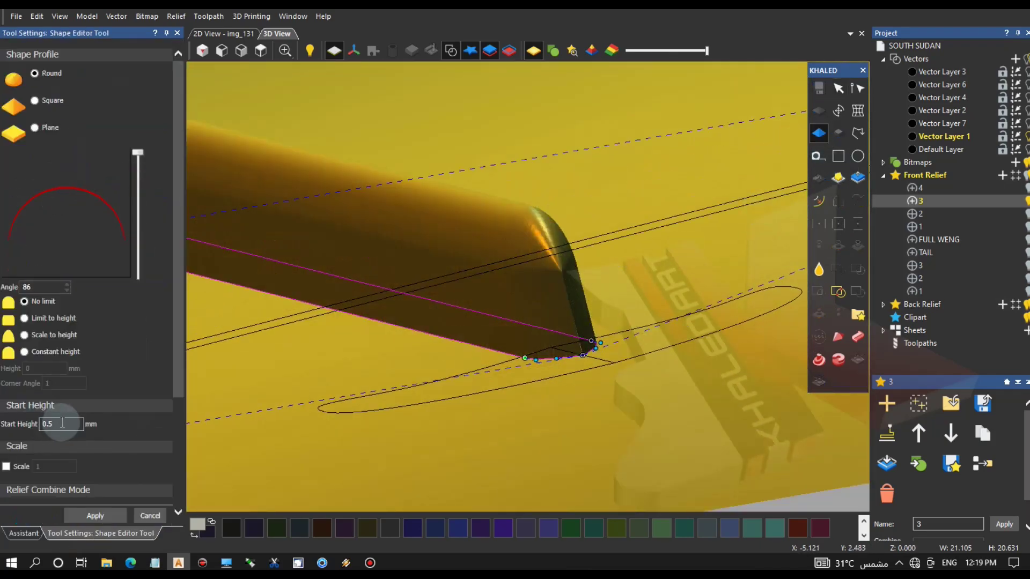
left_click_drag(275, 276, 339, 283)
left_click_drag(139, 154, 142, 197)
mouse_move(281, 210)
left_mouse_down()
mouse_move(338, 236)
mouse_move(379, 184)
mouse_move(286, 221)
left_mouse_up()
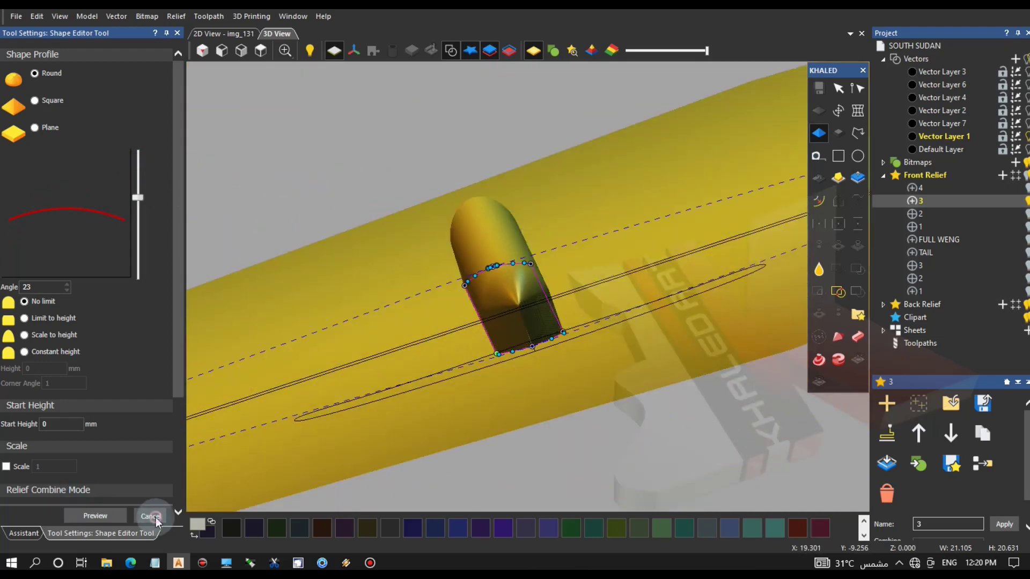
left_click(155, 521)
Reduce the height of the handle's relief and check its shape without the vectors.
left_click_drag(483, 314, 380, 246)
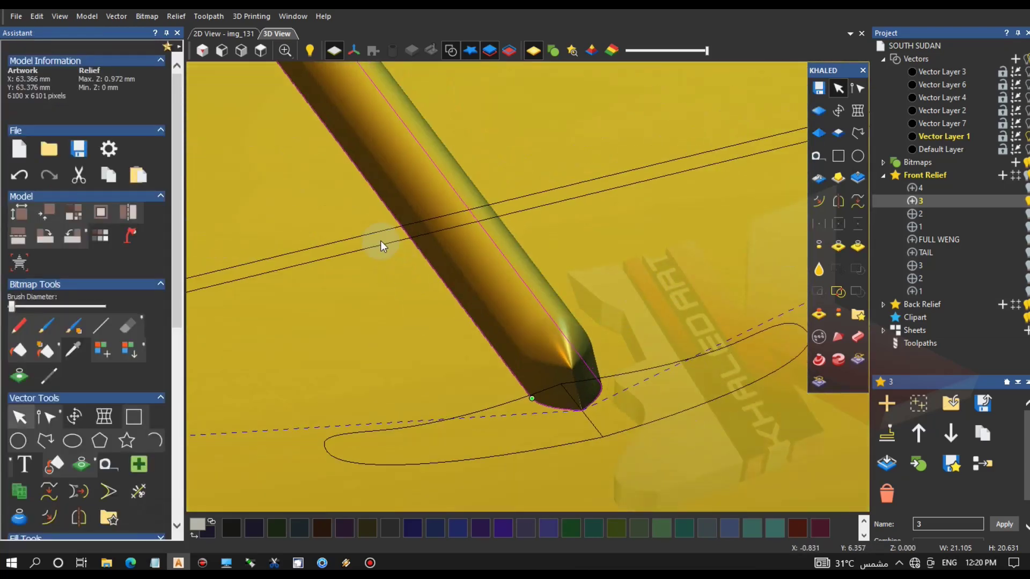
left_click(858, 177)
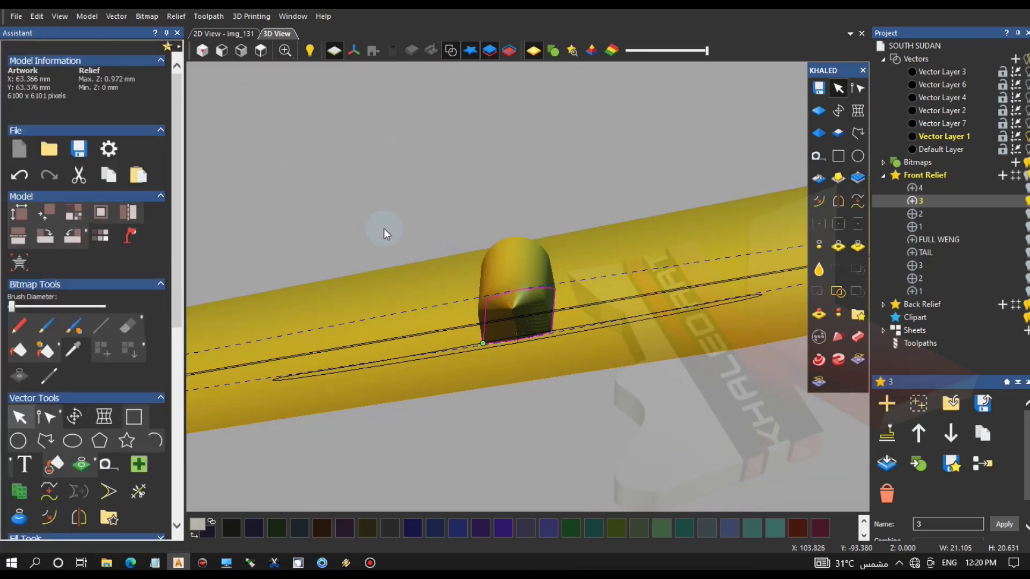
left_click(451, 50)
left_click_drag(547, 177, 559, 219)
scroll(550, 280, "up", 4)
scroll(550, 278, "down", 4)
Deselect the handle vector and examine the handle's tip at the axe blade in 3D.
left_click(242, 34)
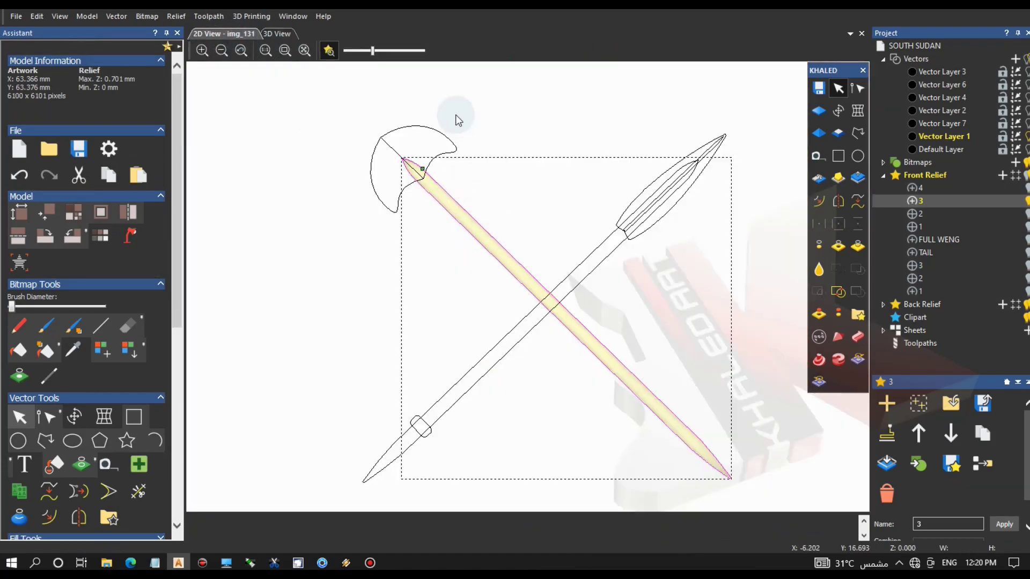
left_click(457, 119)
left_click(284, 34)
scroll(460, 242, "up", 5)
left_click_drag(460, 242, 410, 249)
left_click(449, 50)
left_click(451, 52)
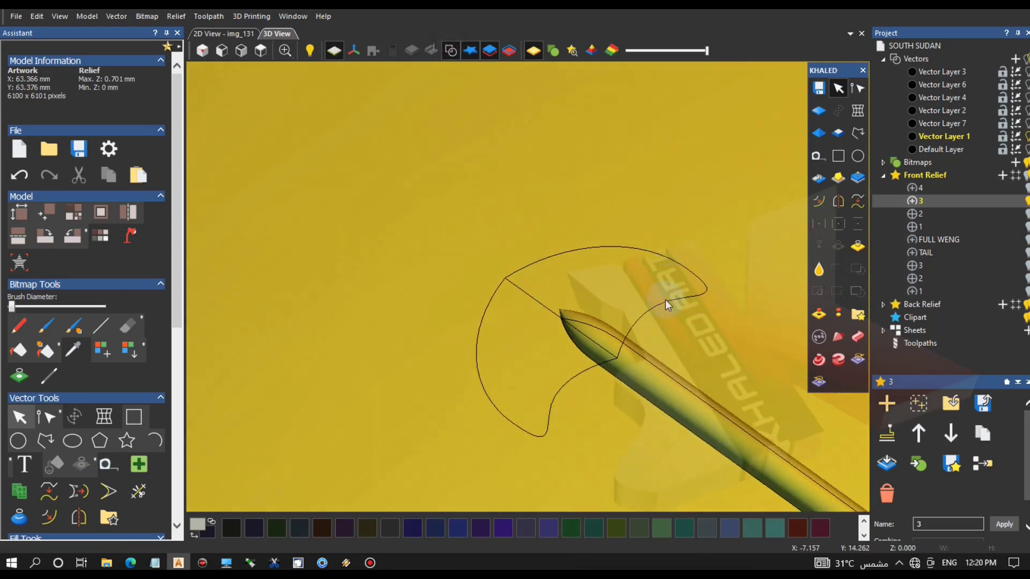
Bow the straight inner edge of the axe blade's upper-right half so that it overlaps the other half.
left_click(654, 337)
left_click(237, 36)
left_click(510, 302, "shift")
right_click(510, 303)
left_click(569, 24)
right_click(515, 99)
left_click(560, 160)
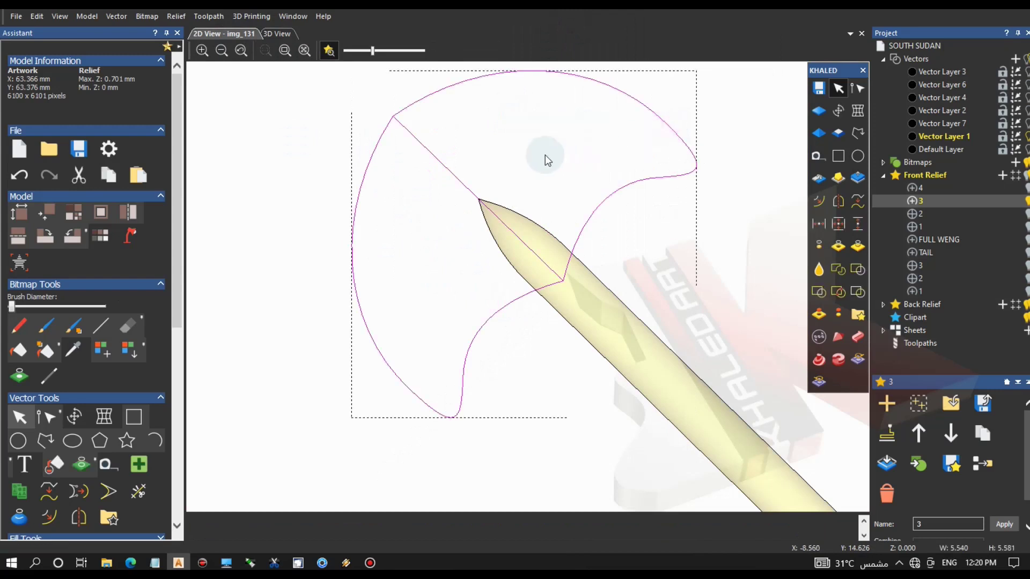
left_click(303, 156)
left_click(47, 416)
left_click(459, 177)
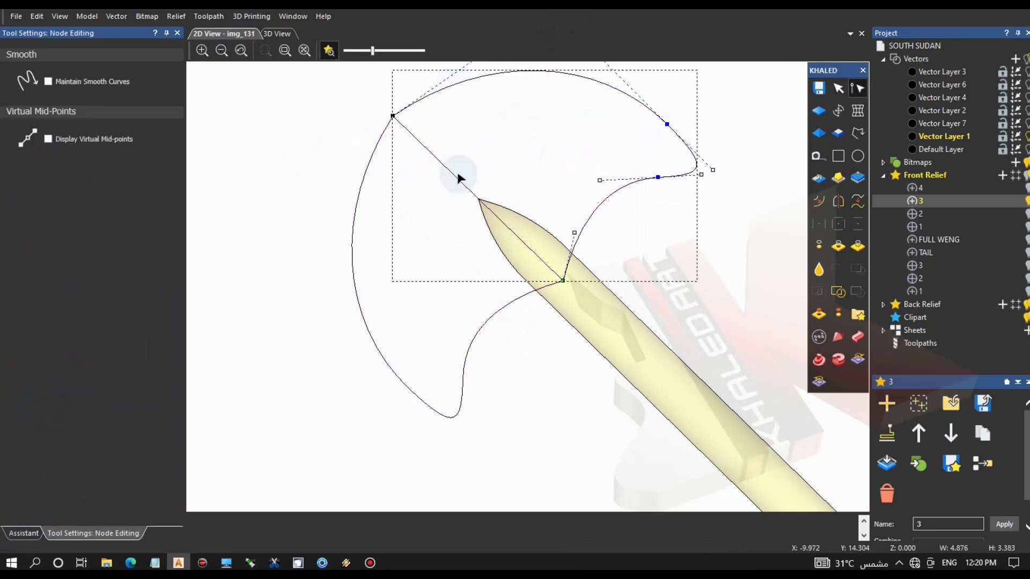
left_click_drag(450, 170, 457, 239)
Merge the two overlapping axe blade halves into a single closed outline.
left_click(366, 172, "shift")
left_click(23, 532)
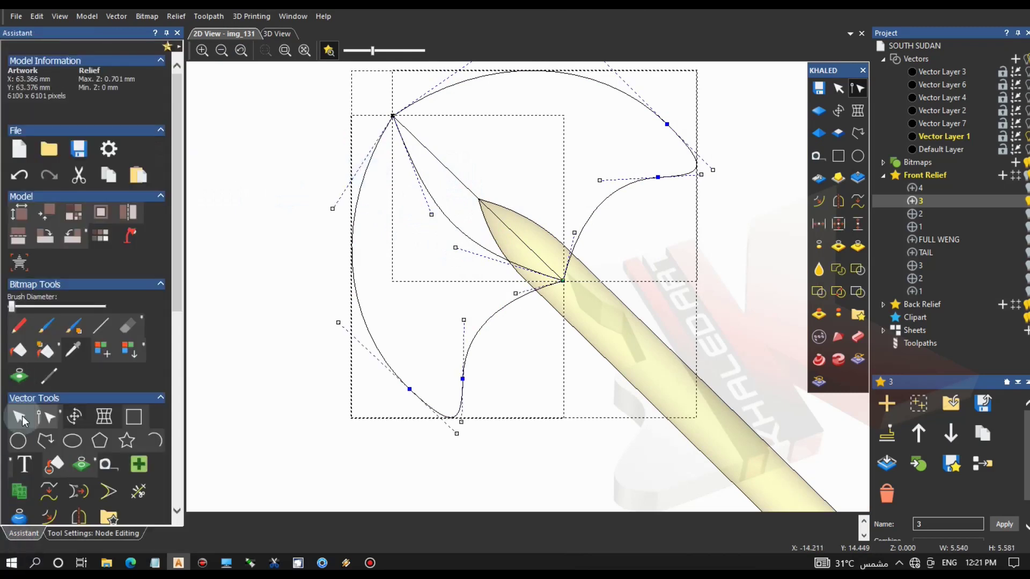
left_click(19, 417)
left_click(819, 292)
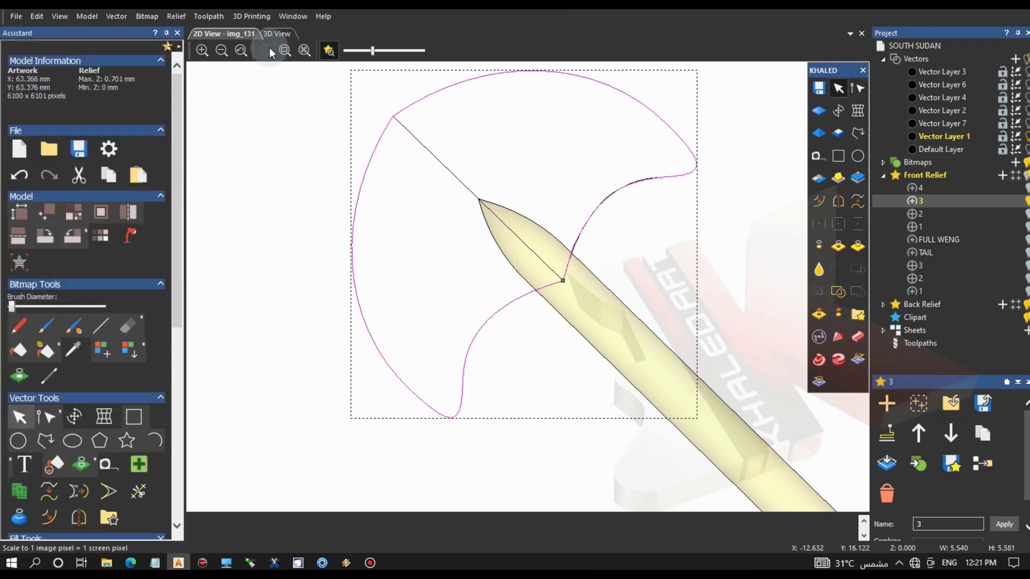
Try a plane shape profile with a start height of 0.5 mm on the axe blade outline.
left_click(277, 33)
left_click(818, 132)
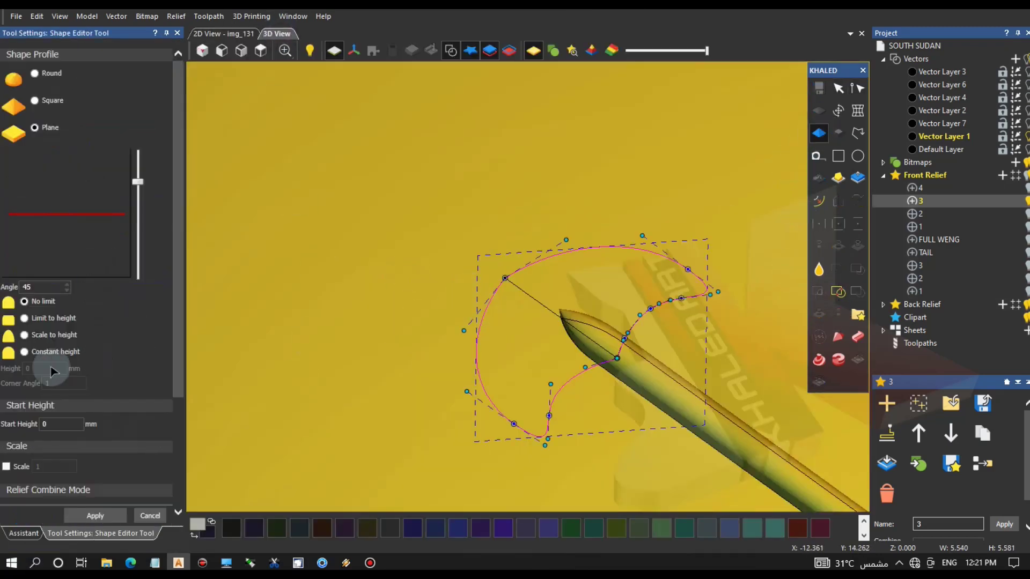
scroll(51, 375, "down", 5)
left_click(48, 393)
left_click(44, 279)
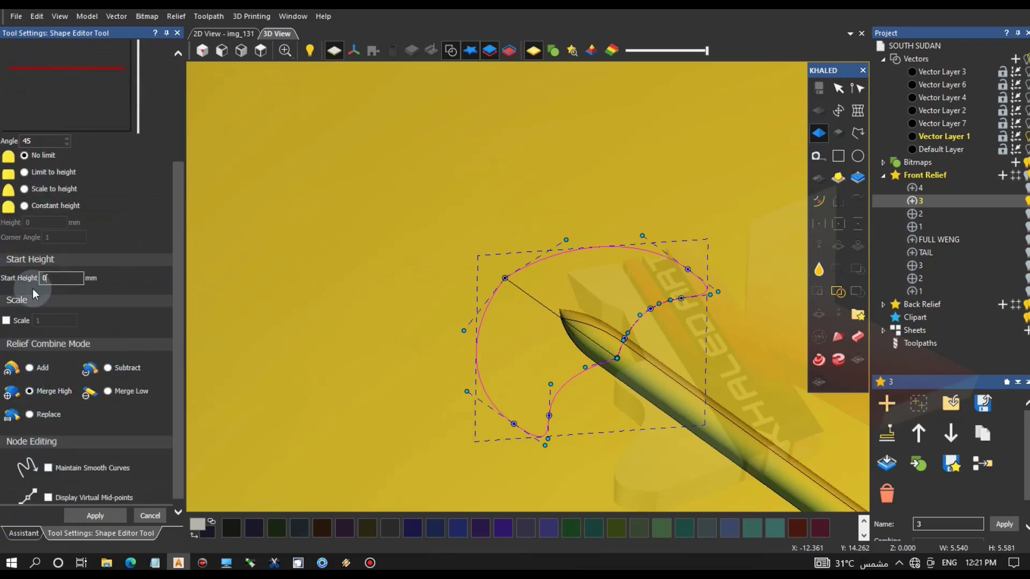
type(".5")
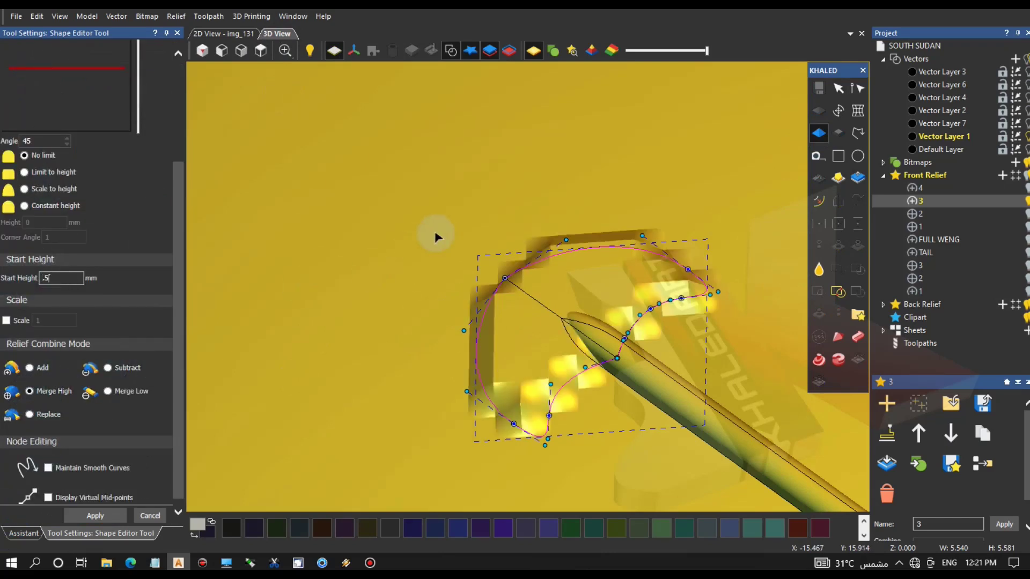
Study the axe in the reference image without relief preview or vectors, and compare it with the 3D handle tip.
left_click(240, 35)
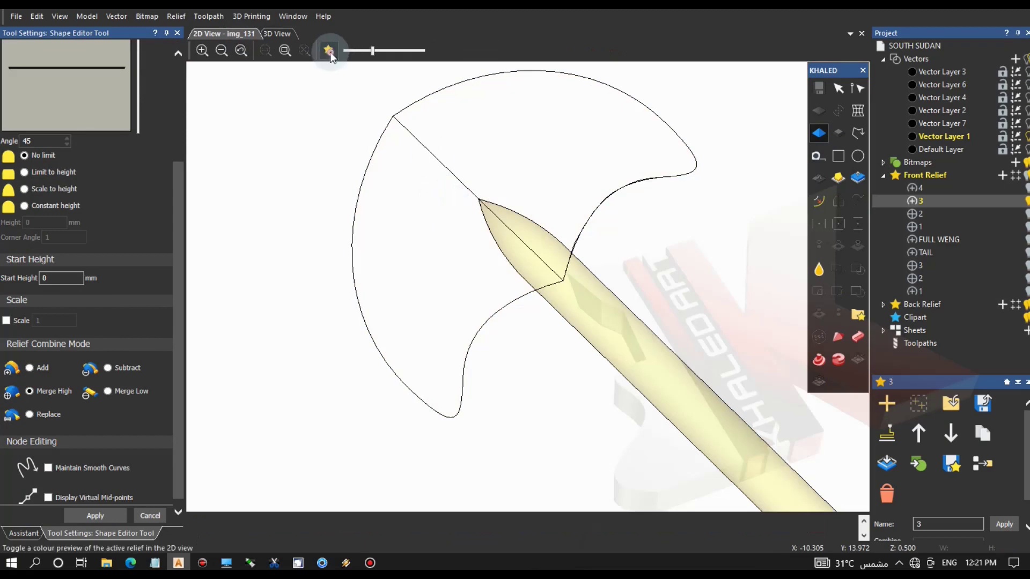
left_click(329, 50)
scroll(555, 292, "down", 4)
scroll(554, 291, "up", 3)
left_click(1028, 60)
left_click(943, 97)
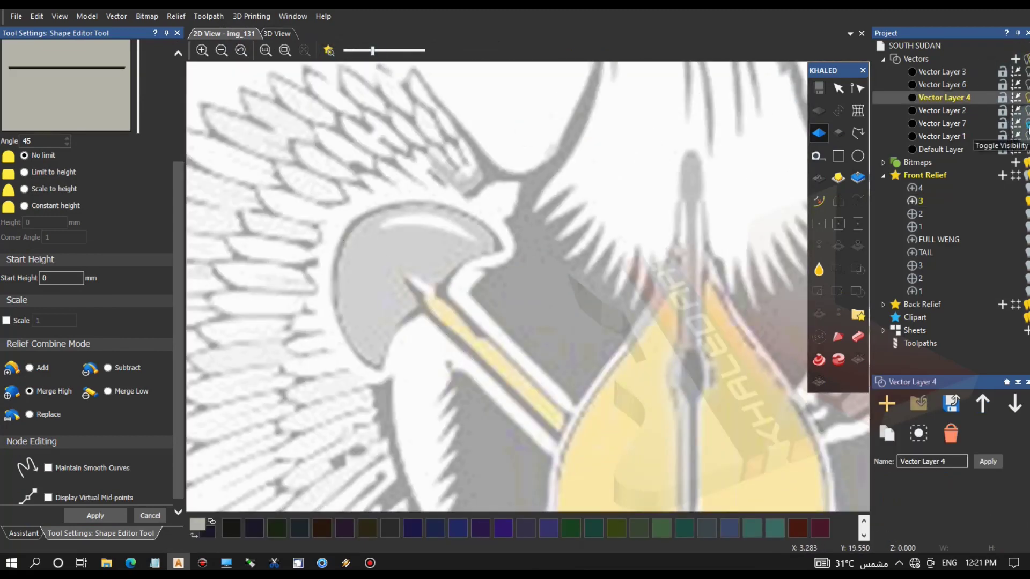
left_click(1028, 125)
left_click(1028, 137)
left_click(277, 33)
scroll(639, 354, "down", 2)
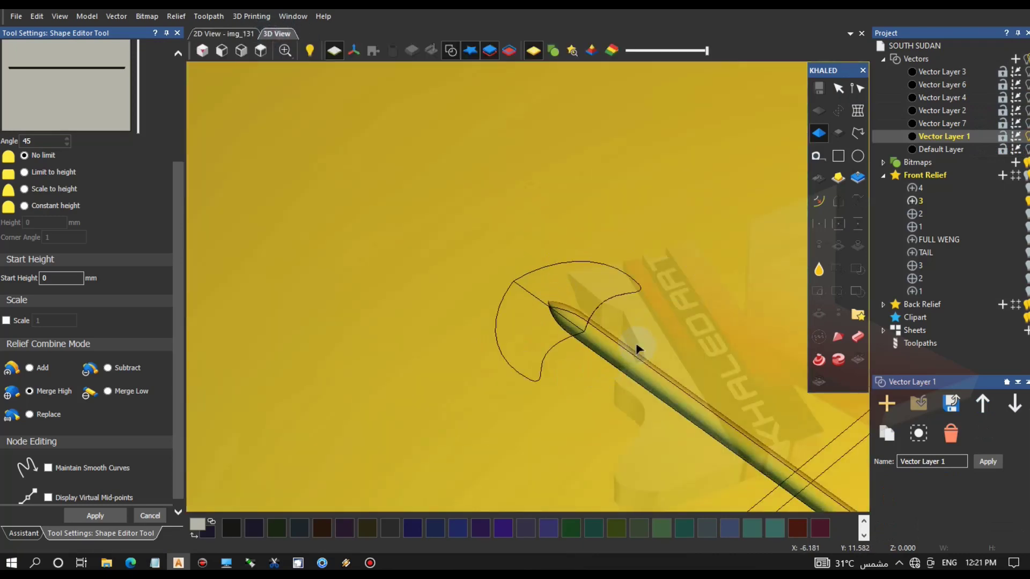
scroll(640, 353, "up", 4)
left_click_drag(563, 253, 501, 209)
key("F2")
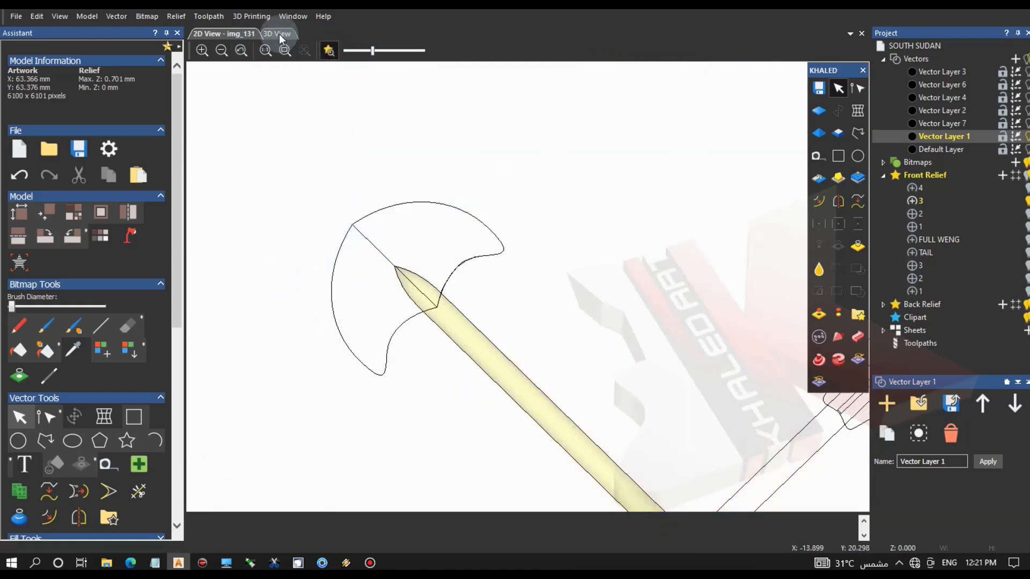
Draw a rectangle about 4.65 by 0.85 mm to the upper right of the axe blade and shorten it to about 4.19 mm.
left_click(134, 417)
left_click_drag(548, 121, 694, 148)
key("Escape")
key("n")
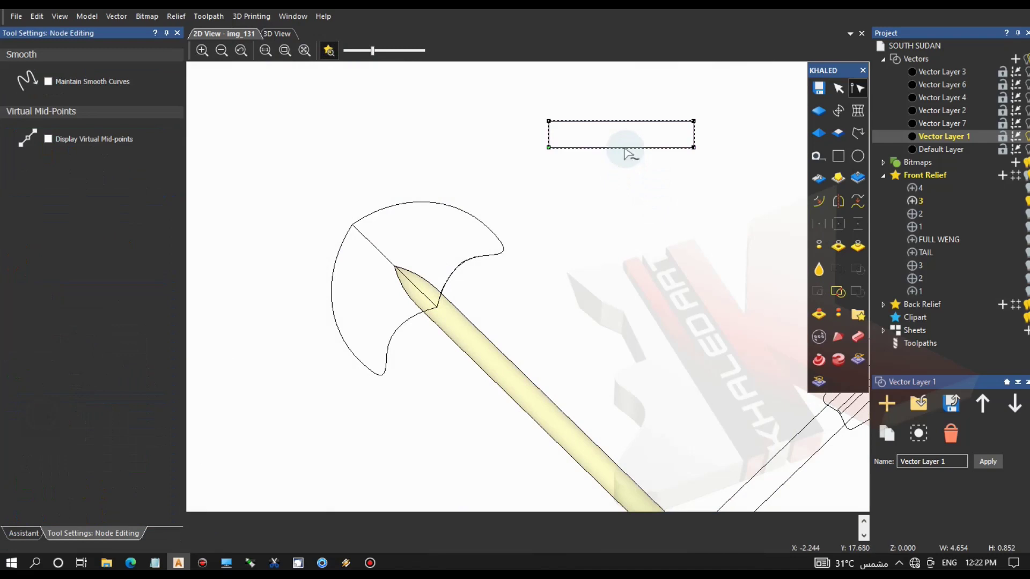
key("Left")
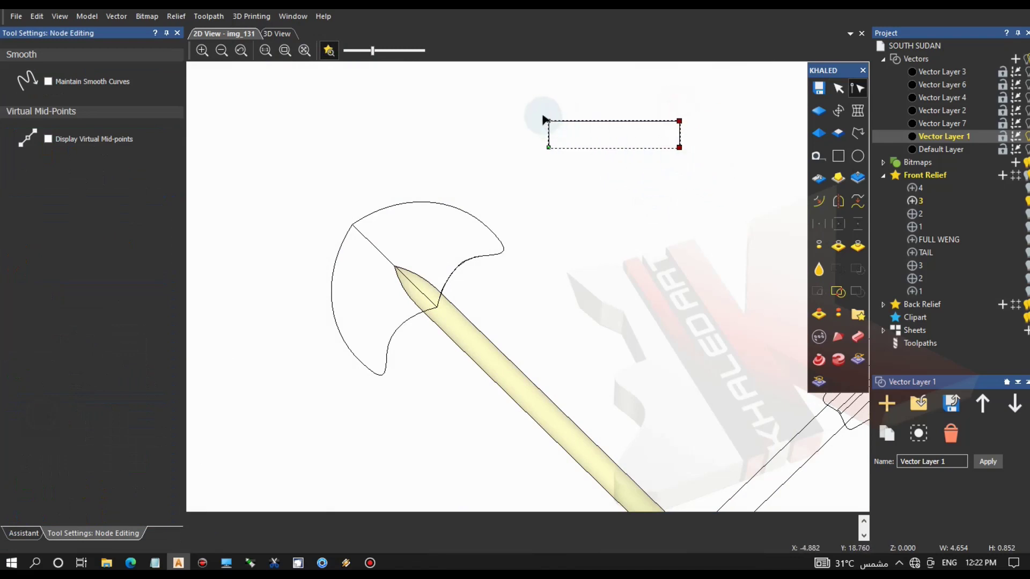
Lower the rectangle's upper-right corner so the top edge slopes, and delete its bottom edge.
key("Down")
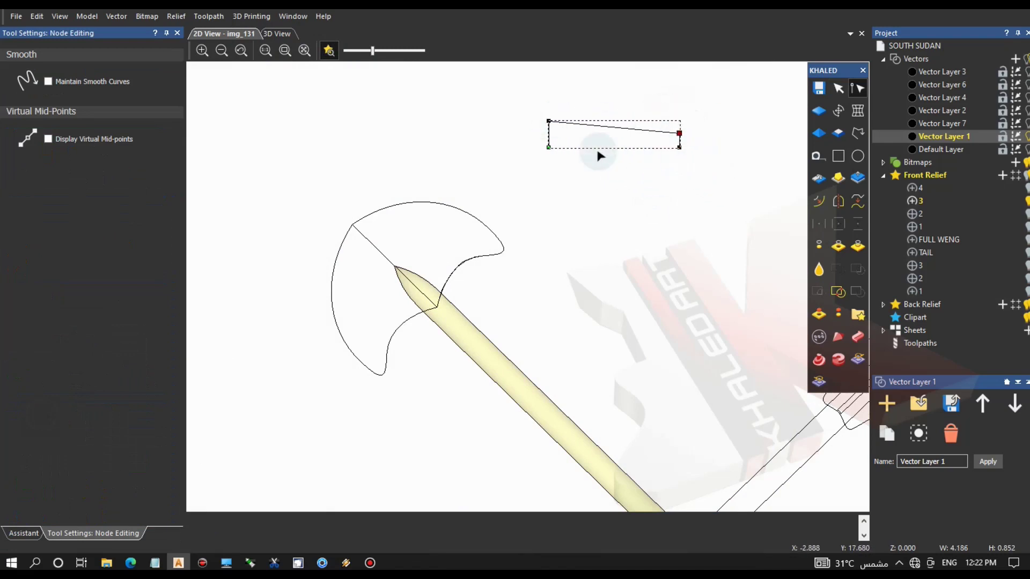
scroll(622, 113, "up", 2)
scroll(542, 247, "down", 1)
left_click(24, 535)
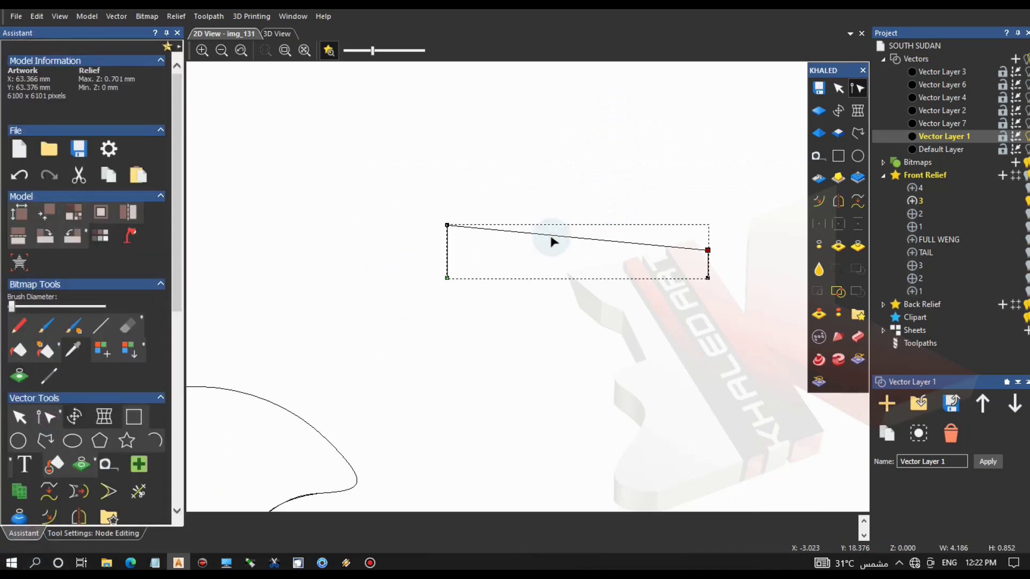
left_click(569, 323)
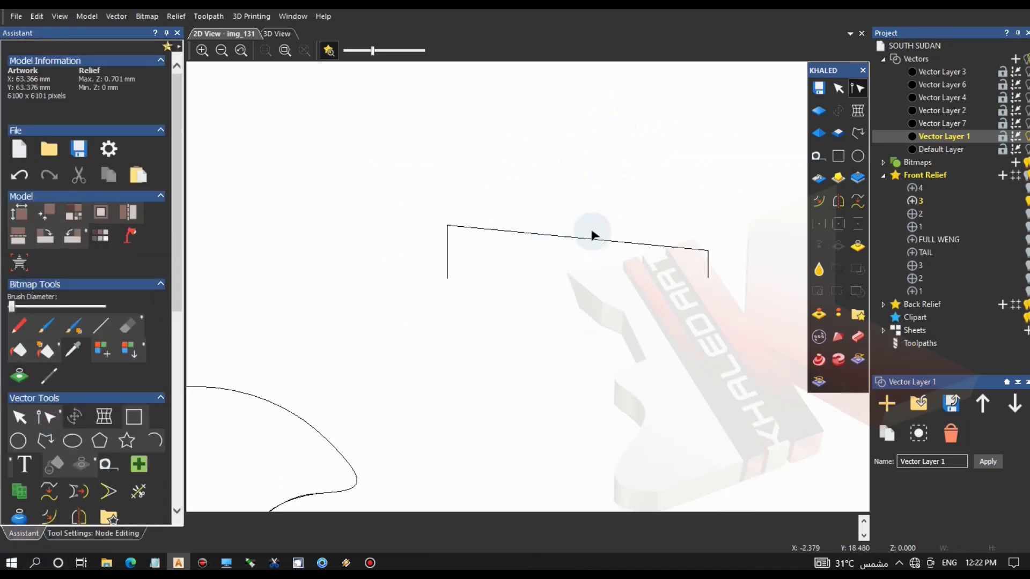
Bend the sloped top edge into an S-shaped curve and raise its upper-left corner slightly.
left_click_drag(459, 241, 619, 224)
left_click_drag(534, 234, 563, 279)
left_click_drag(420, 222, 577, 305)
key("Up")
key("Up")
key("Up")
key("Up")
Raise the profile's upper-right corner and lift that end's curve handle, making the profile about 0.93 mm high.
left_click(625, 224)
left_click(708, 259)
left_click_drag(687, 233, 726, 264)
key("Up")
key("Up")
key("Up")
key("Up")
left_click_drag(619, 224, 575, 200)
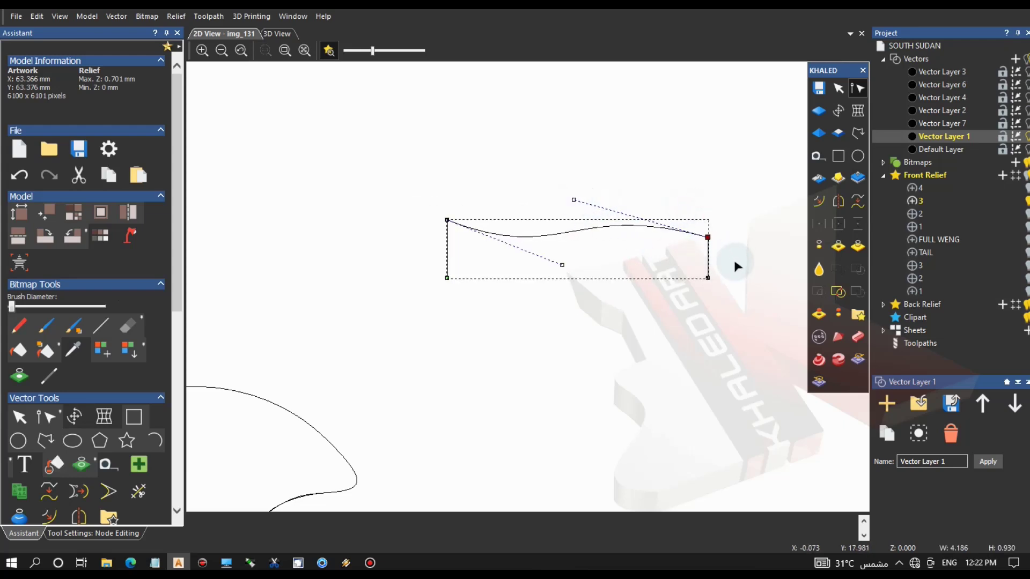
left_click(626, 296)
Draw a straight polyline along the axe blade's dividing line, from the outer edge corner to the inner point.
scroll(626, 296, "down", 2)
scroll(421, 348, "up", 5)
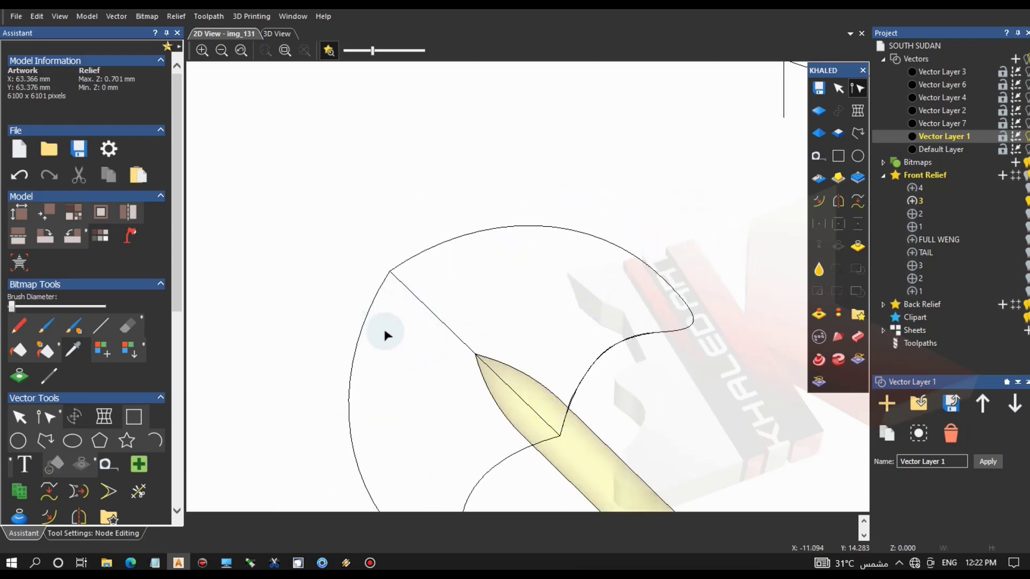
left_click(45, 441)
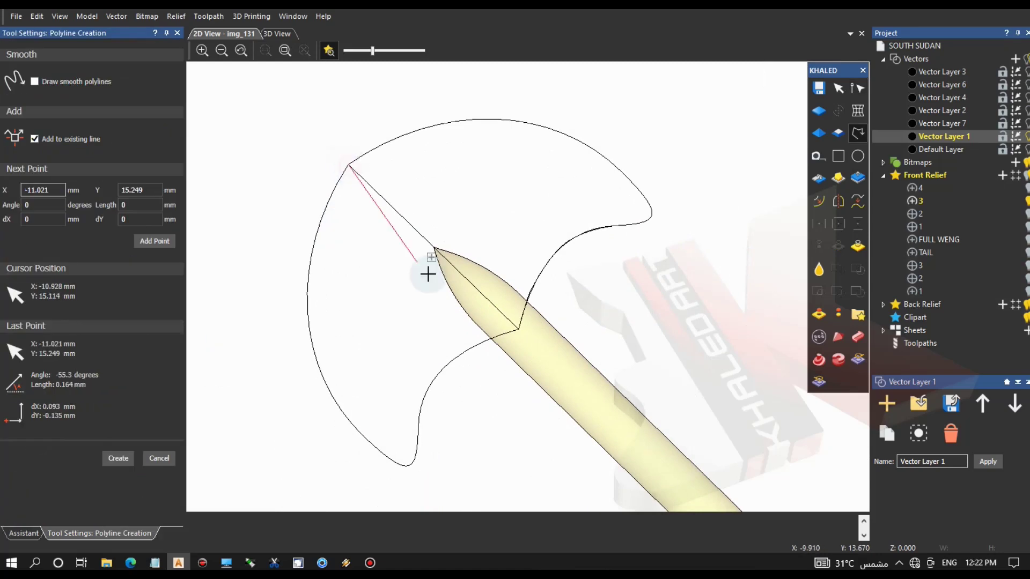
left_click(518, 329)
key("Escape")
Stretch the dividing line at both ends so it extends beyond the axe blade outline.
left_click(75, 417)
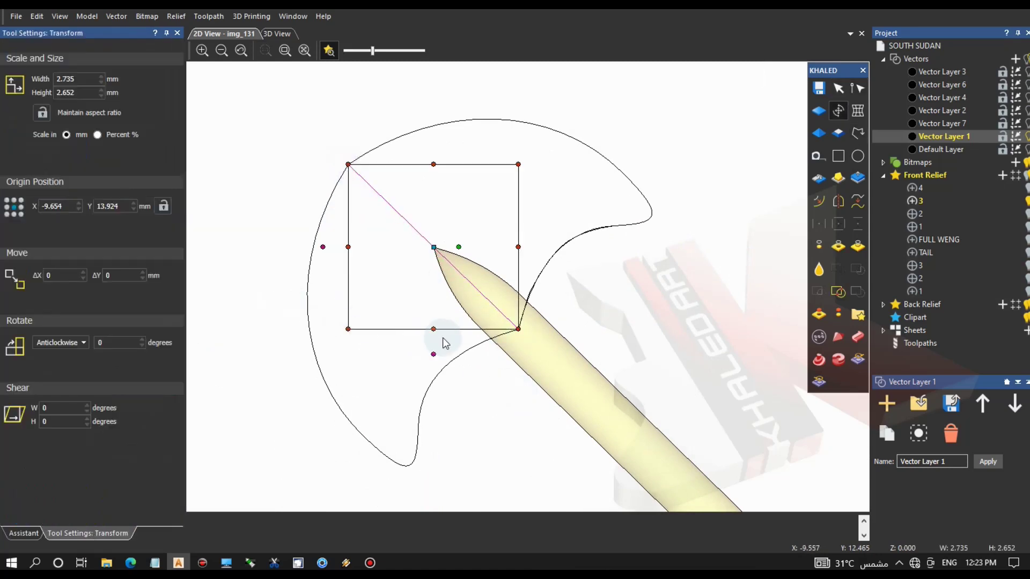
left_click_drag(518, 329, 548, 359)
left_click_drag(348, 164, 296, 115)
left_click_drag(548, 358, 562, 371)
left_click(590, 299)
scroll(592, 304, "down", 2)
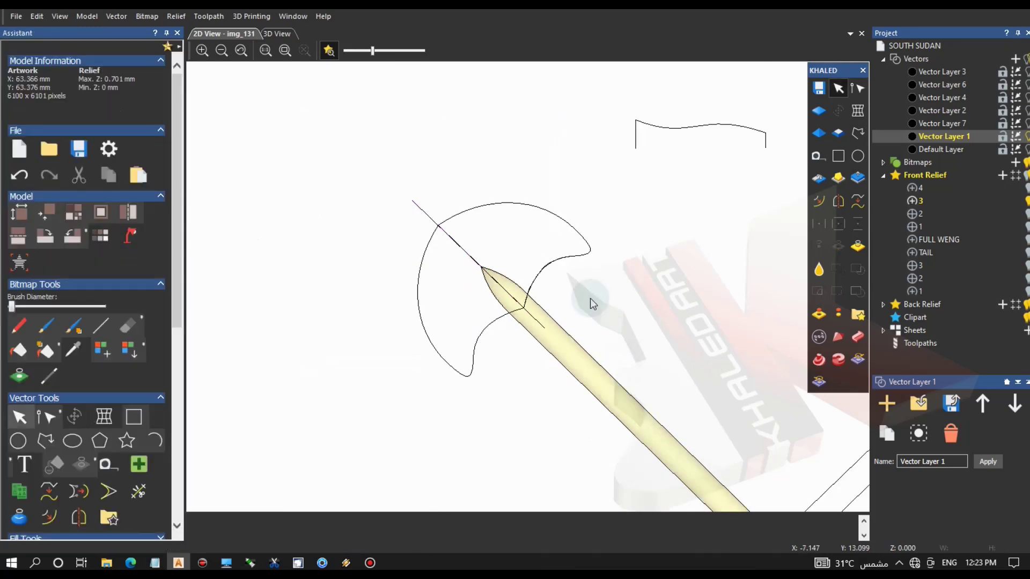
Place a horizontally mirrored copy of the wavy profile end to end with the original's left end.
mouse_move(669, 131)
left_mouse_down()
mouse_move(501, 138)
mouse_move(507, 157)
mouse_move(585, 151)
mouse_move(632, 109)
left_mouse_up()
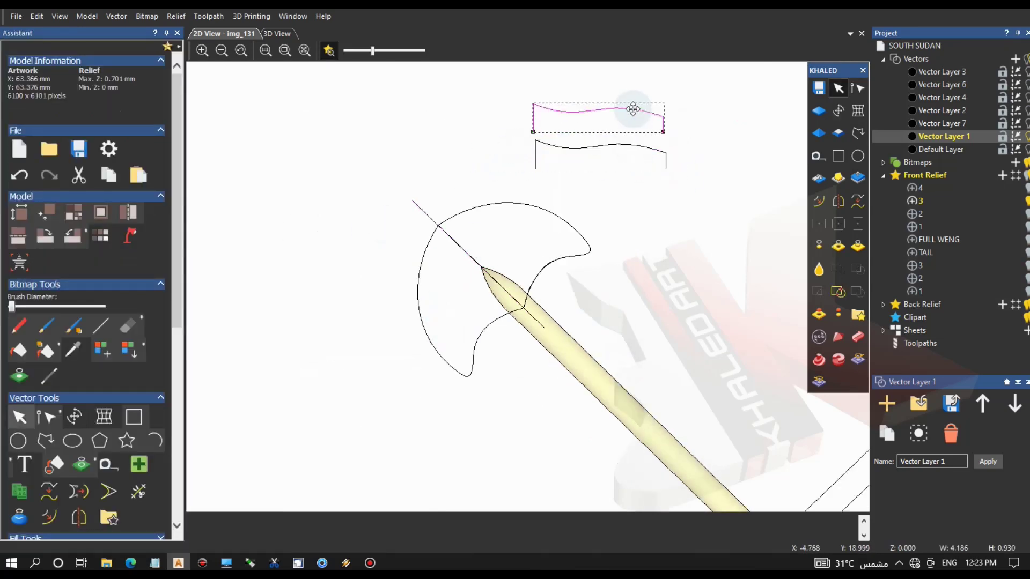
left_click(839, 201)
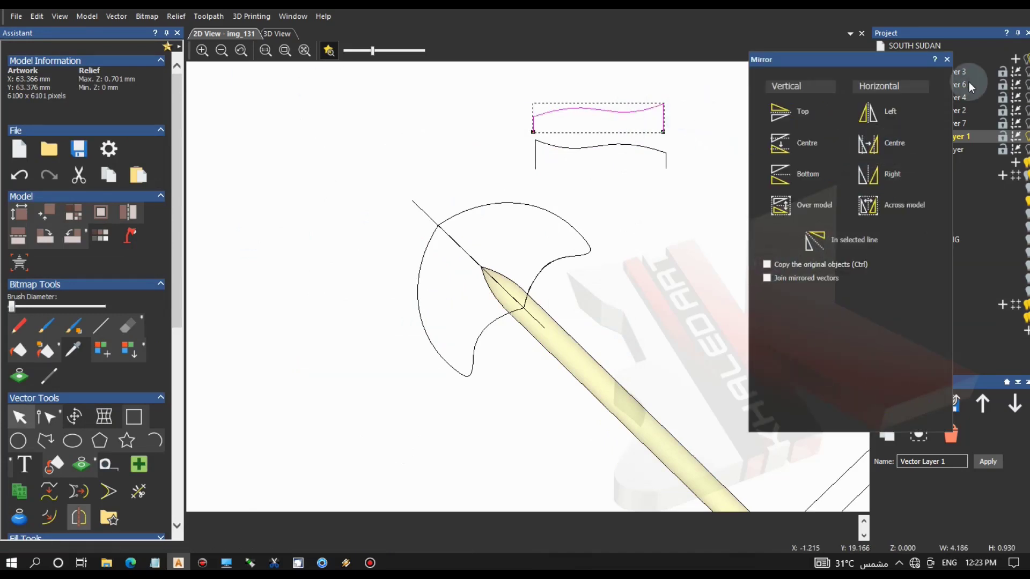
left_click(947, 60)
mouse_move(665, 104)
left_mouse_down()
mouse_move(521, 140)
mouse_move(535, 141)
left_mouse_up()
left_click(568, 166)
Delete the vertical edges of both wavy profiles at the point where they meet.
scroll(526, 141, "up", 3)
left_click(652, 173)
left_click(45, 417)
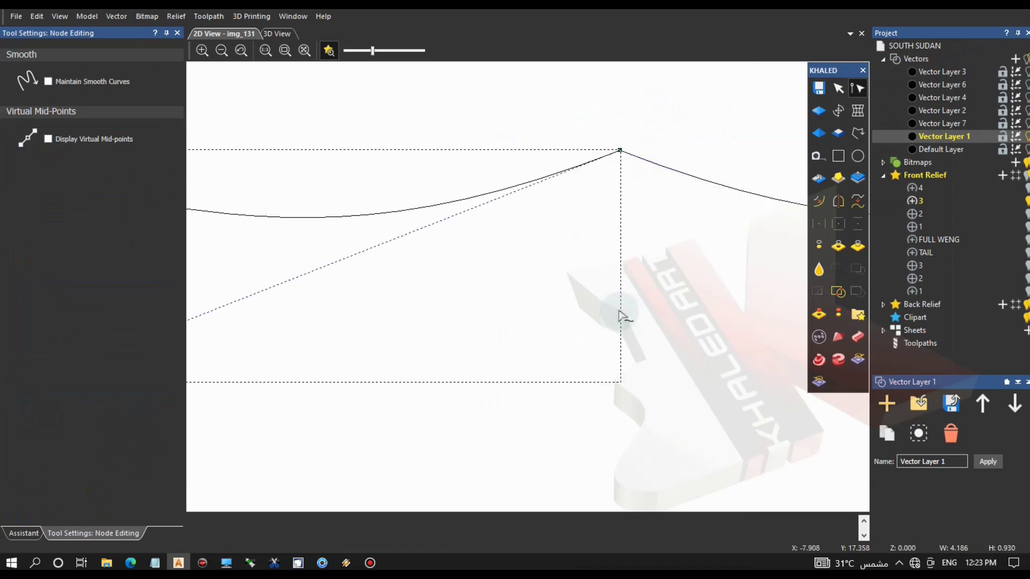
scroll(622, 315, "down", 5)
scroll(531, 294, "up", 5)
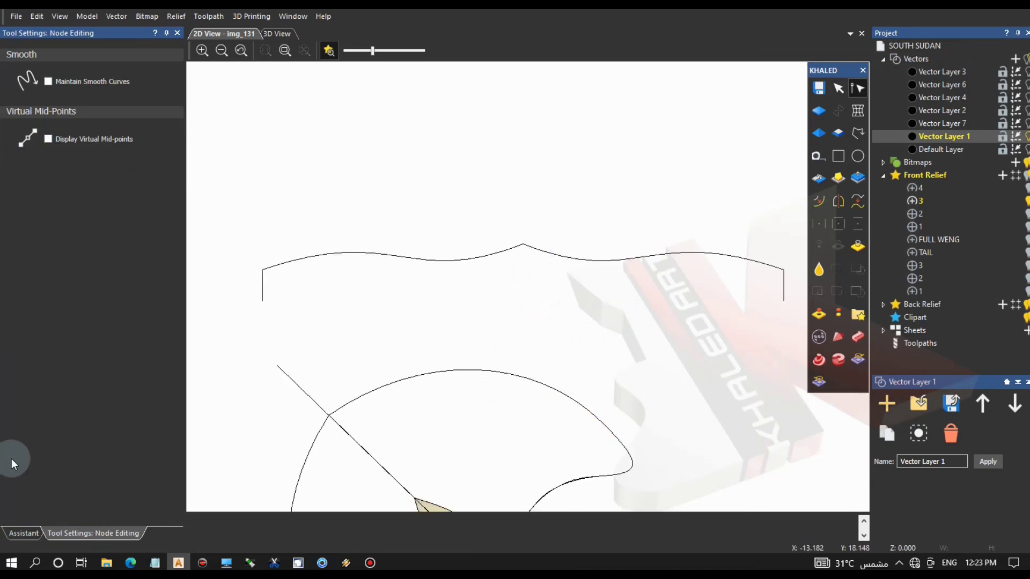
Join the two mirrored wavy profiles into a single vector at the point where they meet.
left_click(24, 533)
left_click(19, 417)
left_click(425, 262)
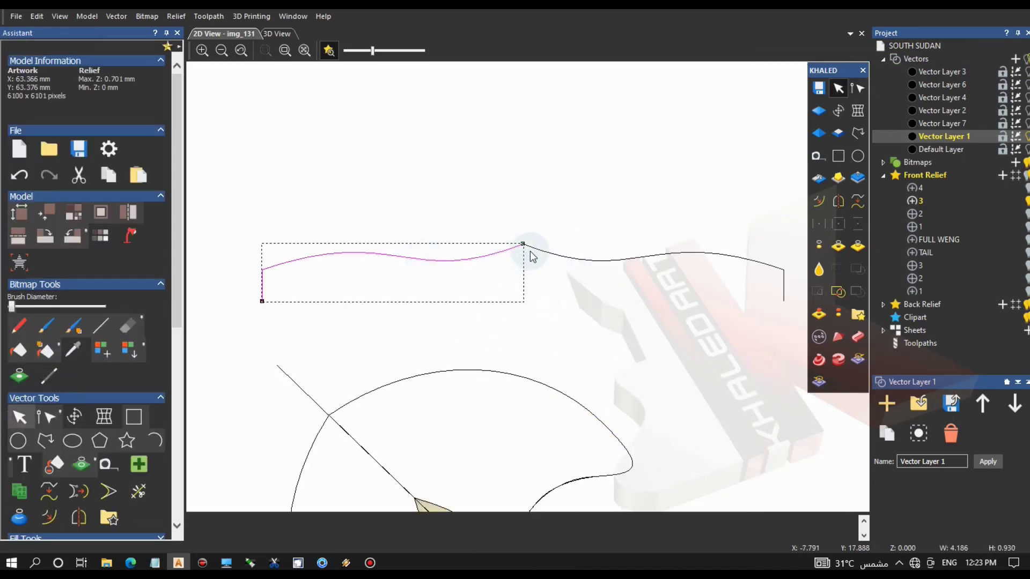
right_click(539, 255)
mouse_move(612, 231)
left_click(687, 286)
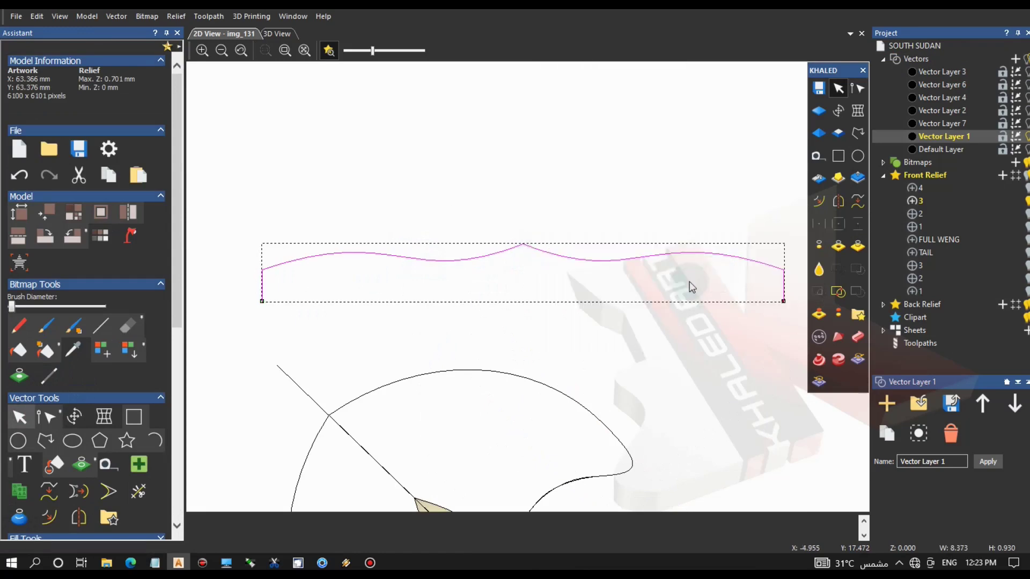
Nudge the joined profile's middle peak upward and its two inner curve handles downward to deepen the waves.
left_click(53, 422)
key("Up")
key("Up")
key("Up")
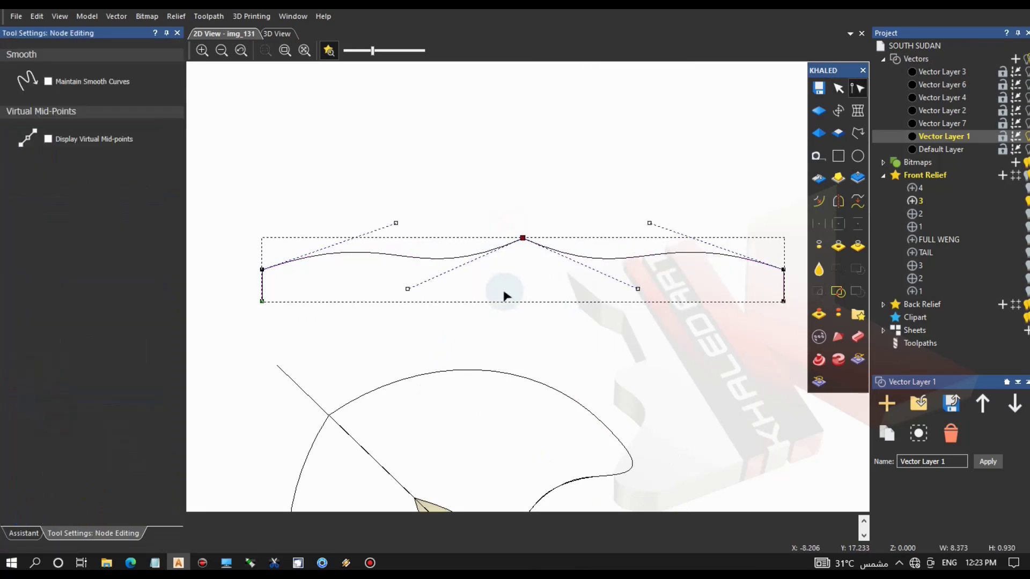
left_click_drag(402, 280, 657, 332)
key("Down")
key("Down")
key("Down")
key("Down")
key("Up")
Lower both outer corner nodes of the wavy profile together.
left_click(255, 271)
left_click(272, 267)
left_click_drag(245, 268, 798, 275)
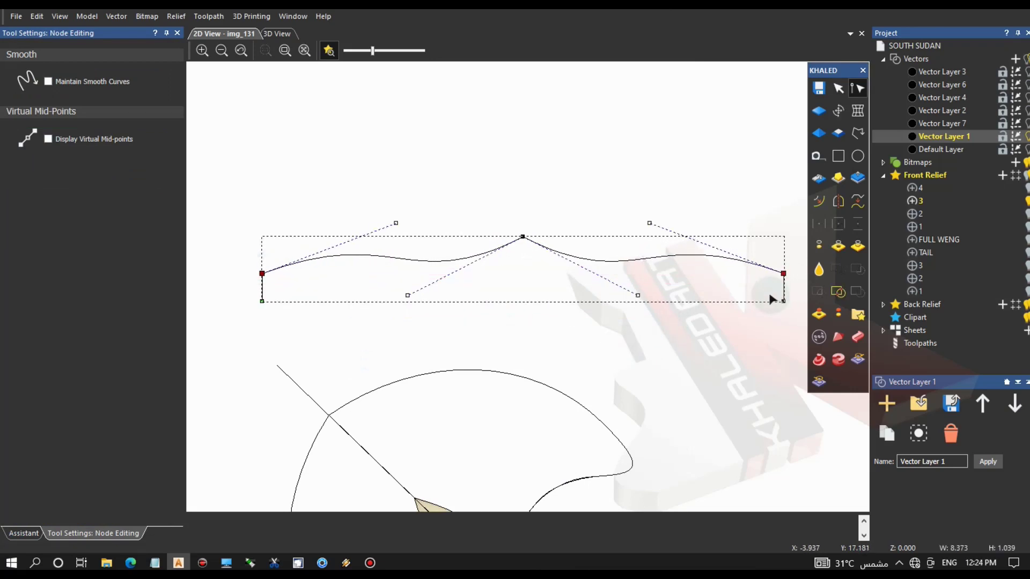
key("Down")
left_click(688, 334)
Set up an Extrude with the blade's dividing line as centreline, the wavy profile as start profile and Merge High.
scroll(652, 335, "down", 1)
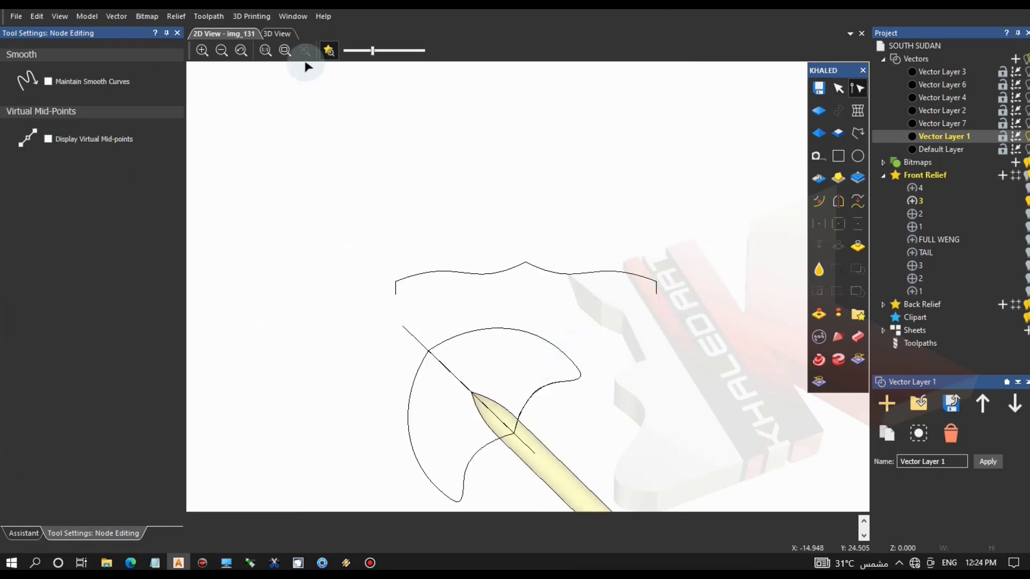
left_click(21, 533)
left_click(79, 428)
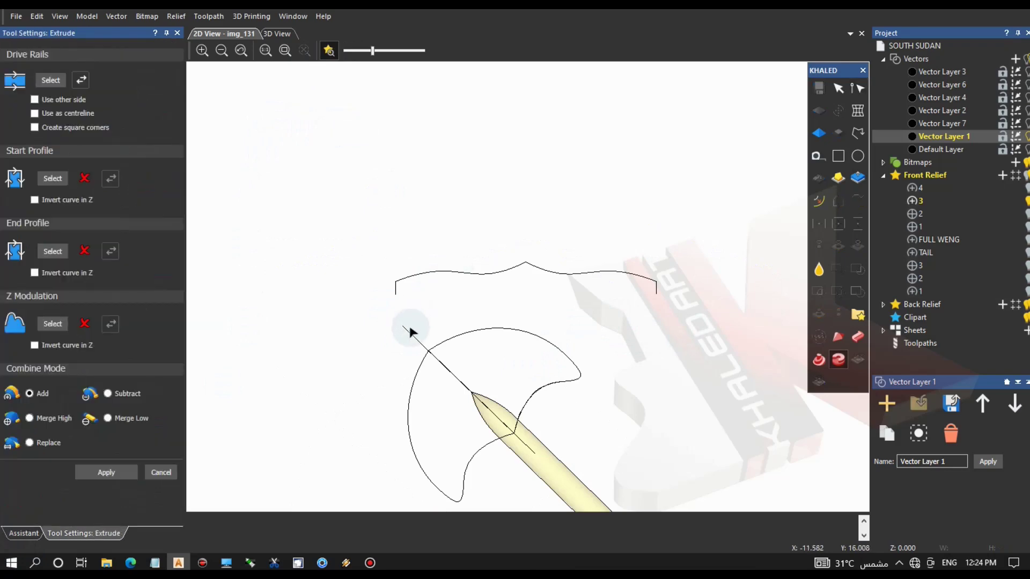
left_click(410, 333)
left_click(50, 79)
left_click(34, 113)
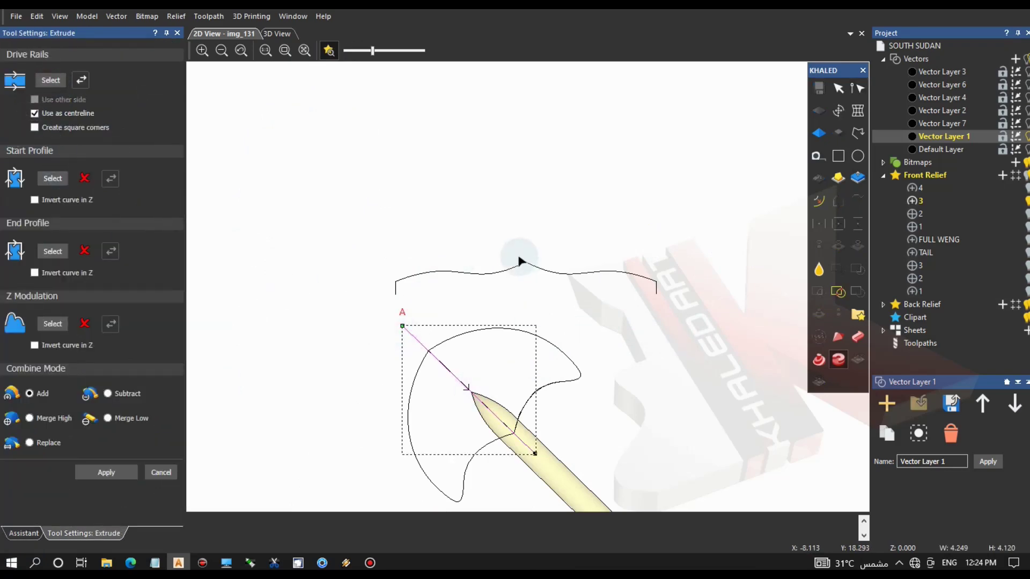
left_click(53, 178)
left_click(280, 34)
left_click_drag(506, 272, 564, 375)
left_click(54, 418)
left_click_drag(476, 328, 563, 334)
Raise the wavy profile's middle peak further and apply the extrusion.
left_click(220, 33)
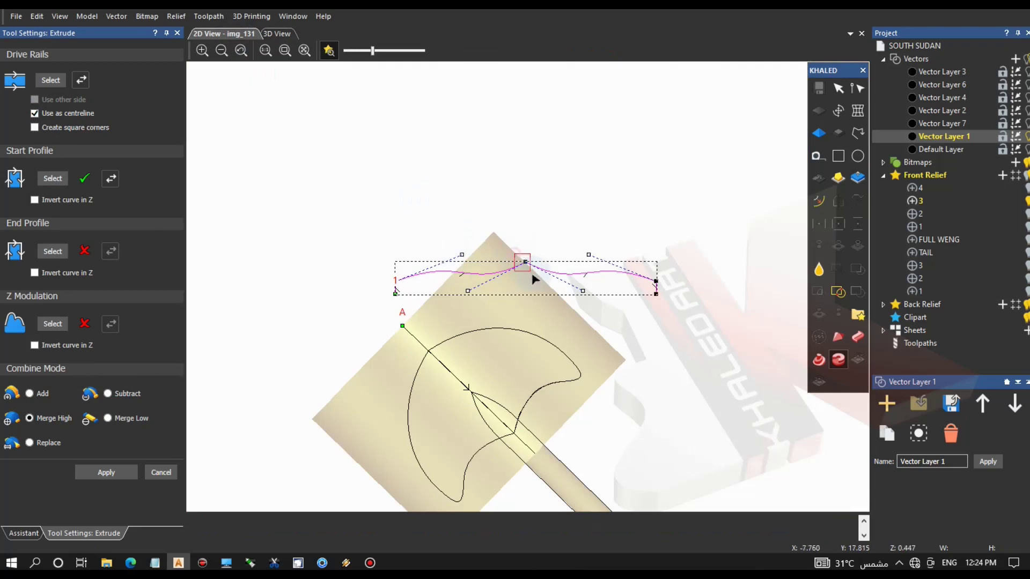
left_click(276, 33)
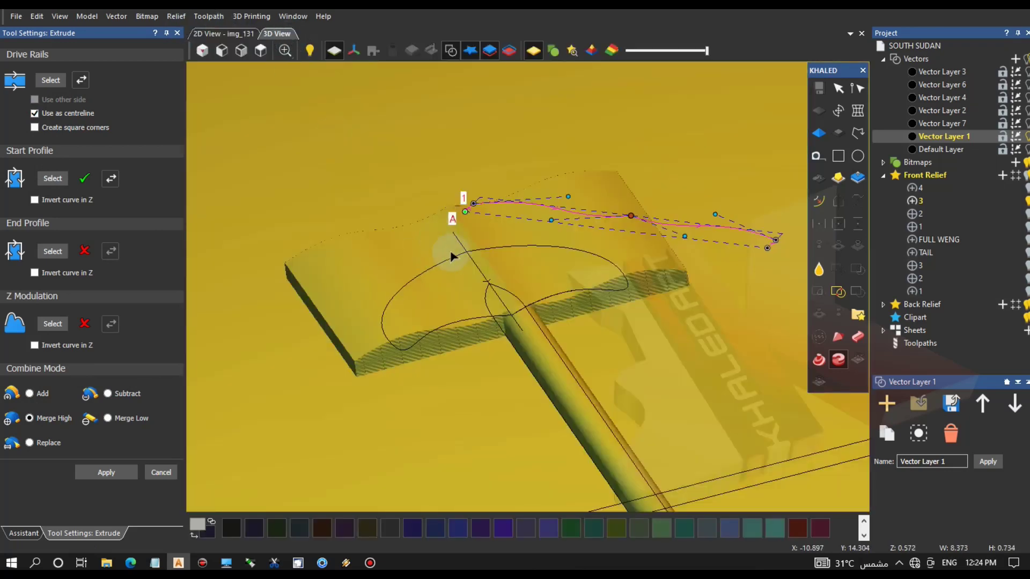
left_click_drag(475, 322, 346, 250)
key("F2")
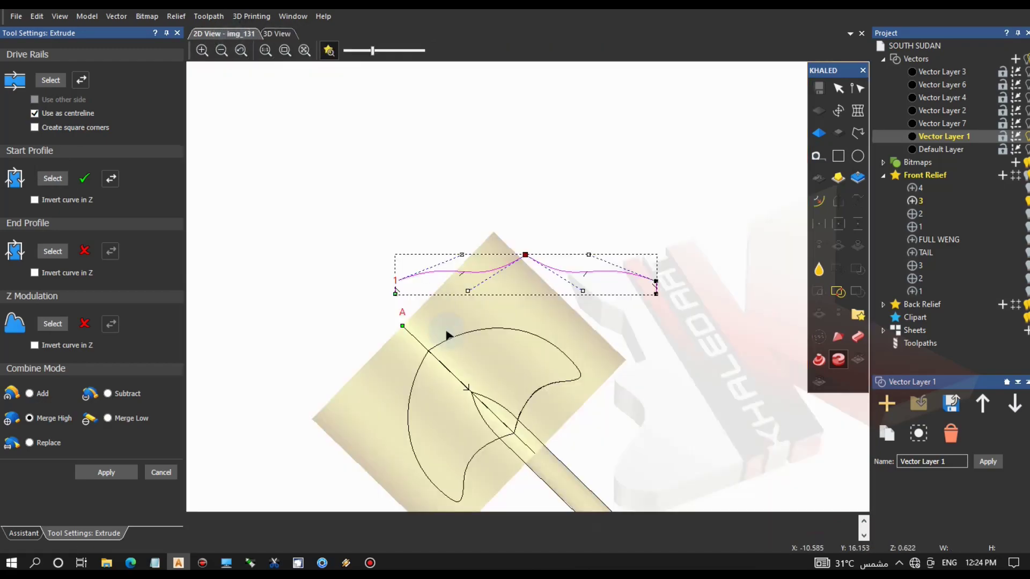
left_click(279, 33)
left_click_drag(461, 214, 476, 265)
left_click(106, 472)
left_click(161, 472)
Clear the relief outside the axe blade outline.
left_click(329, 350)
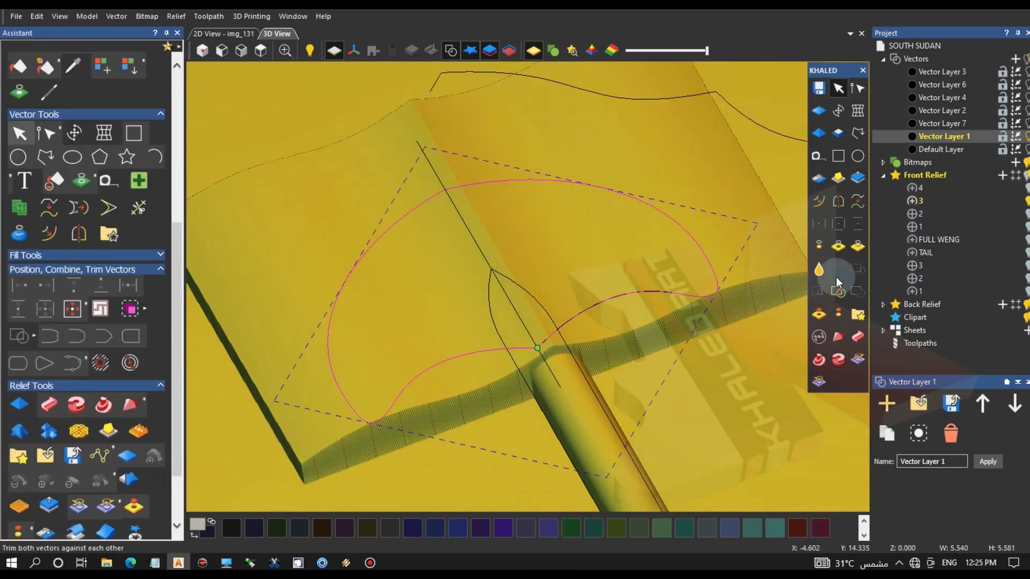
mouse_move(558, 379)
left_mouse_down()
mouse_move(706, 386)
mouse_move(620, 451)
mouse_move(685, 214)
mouse_move(458, 336)
mouse_move(604, 410)
mouse_move(490, 324)
left_mouse_up()
key("F2")
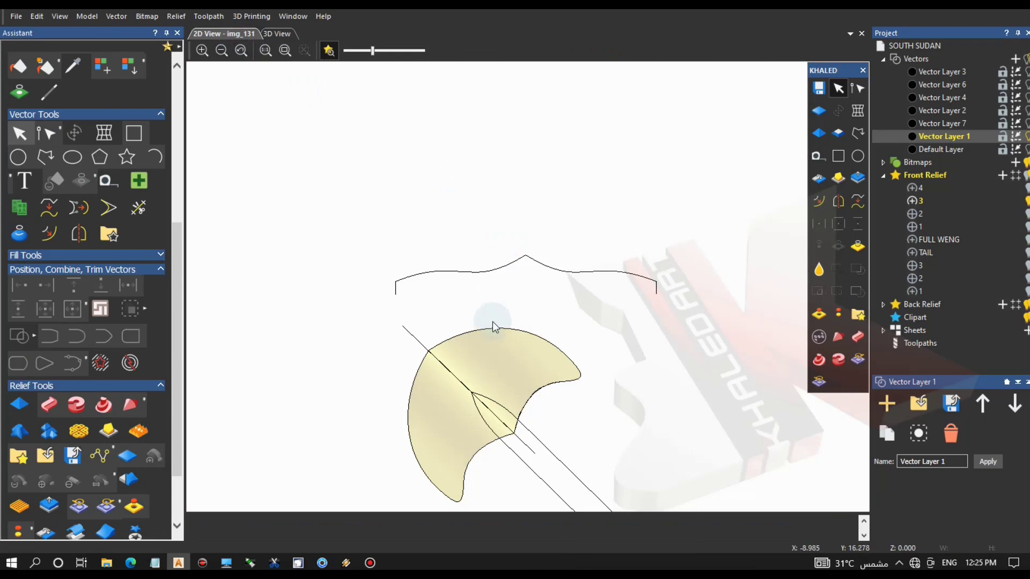
Place a copy of the wavy profile directly above the original.
scroll(487, 324, "up", 3)
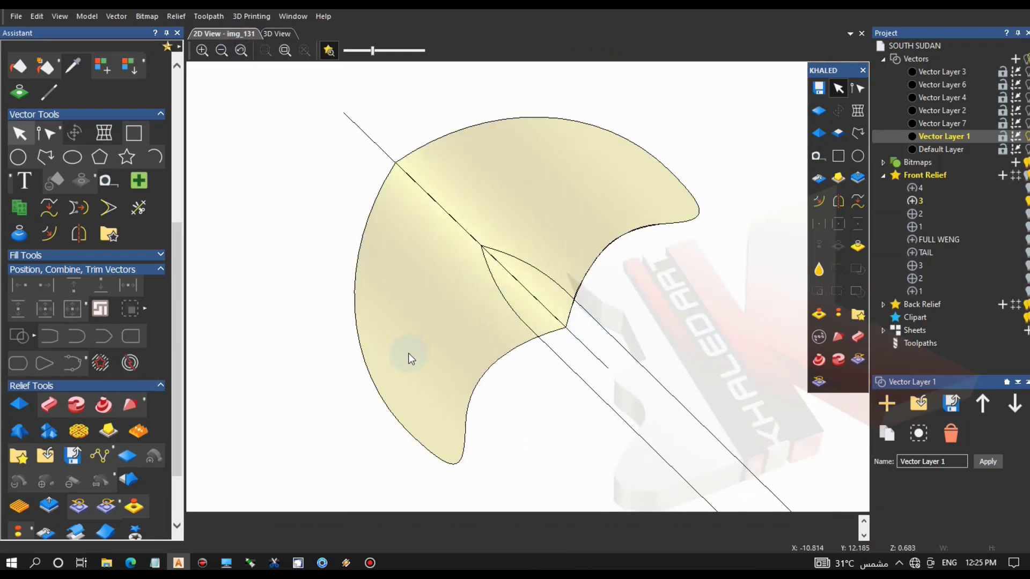
scroll(411, 358, "down", 3)
left_click(572, 136)
left_click_drag(575, 138, 574, 90, "ctrl")
Reshape the copied profile into a plain arch without the middle peak and shorten its vertical ends.
left_click(47, 133)
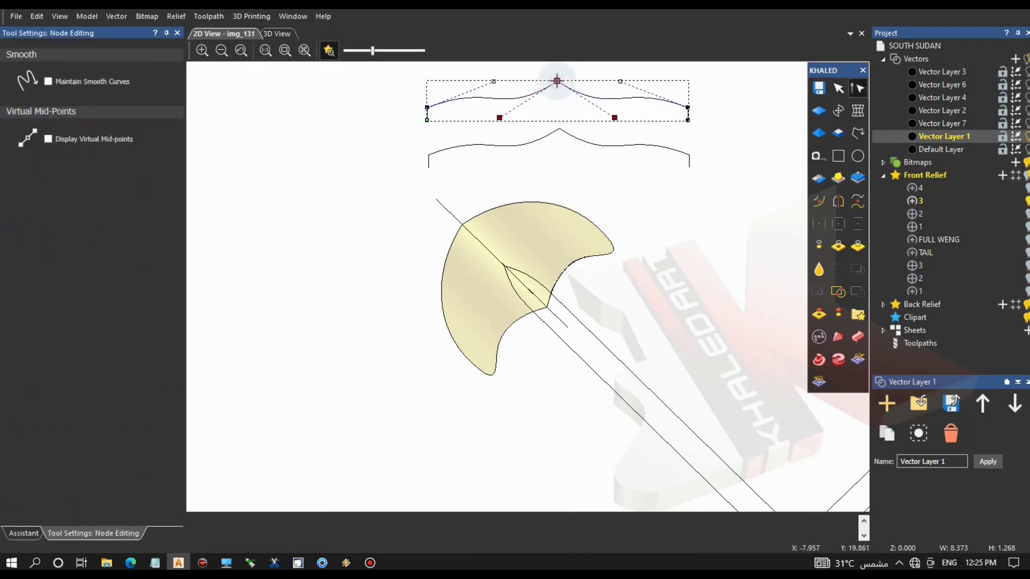
left_click_drag(481, 72, 614, 102)
left_click_drag(414, 114, 722, 140)
key("Up")
left_click(534, 185)
Set up an Extrude with the dividing line as centreline and the arch as start profile, and make the arch higher.
left_click(452, 215)
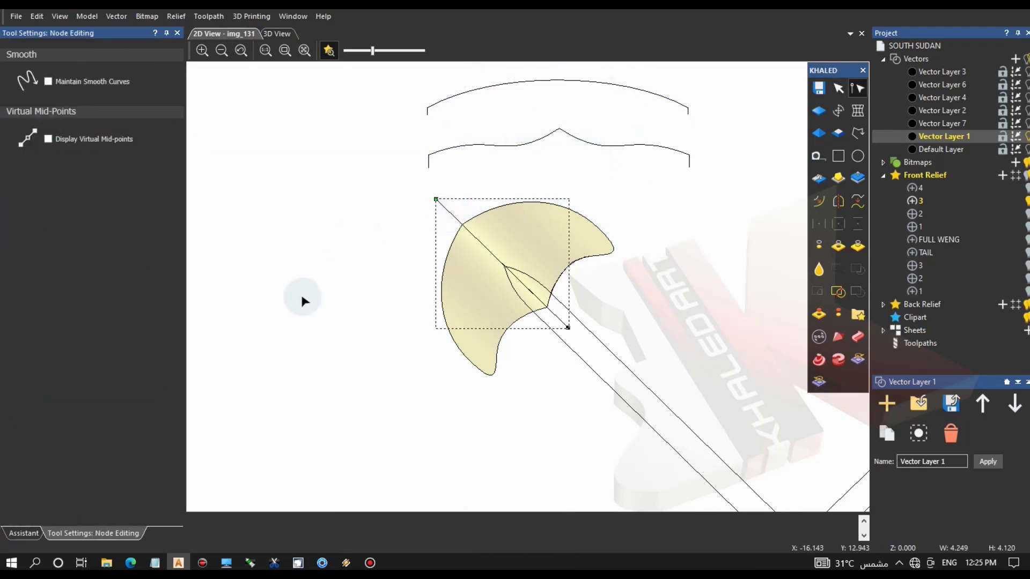
left_click(22, 533)
left_click(62, 482)
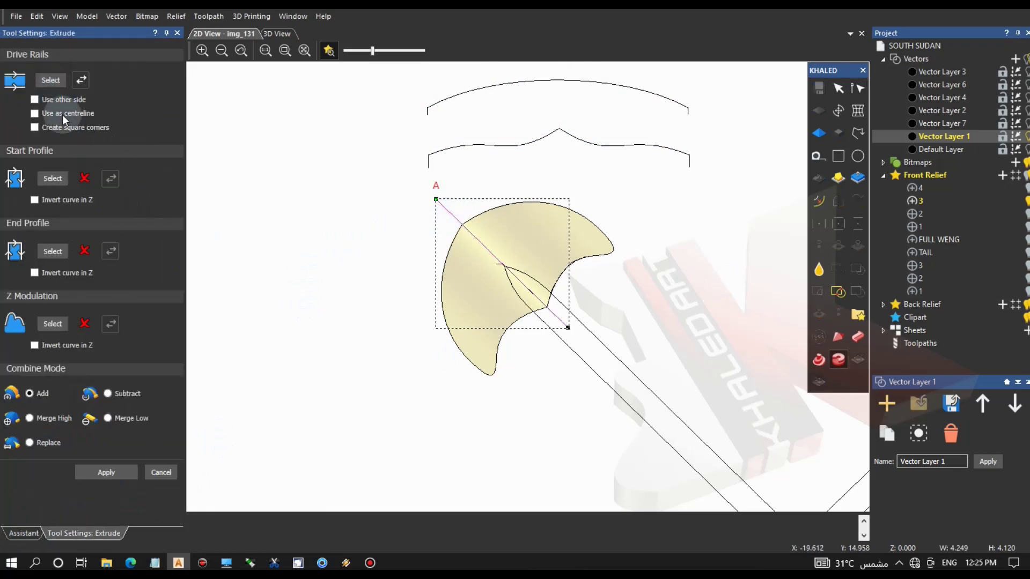
left_click(35, 113)
left_click(501, 85)
left_click(52, 178)
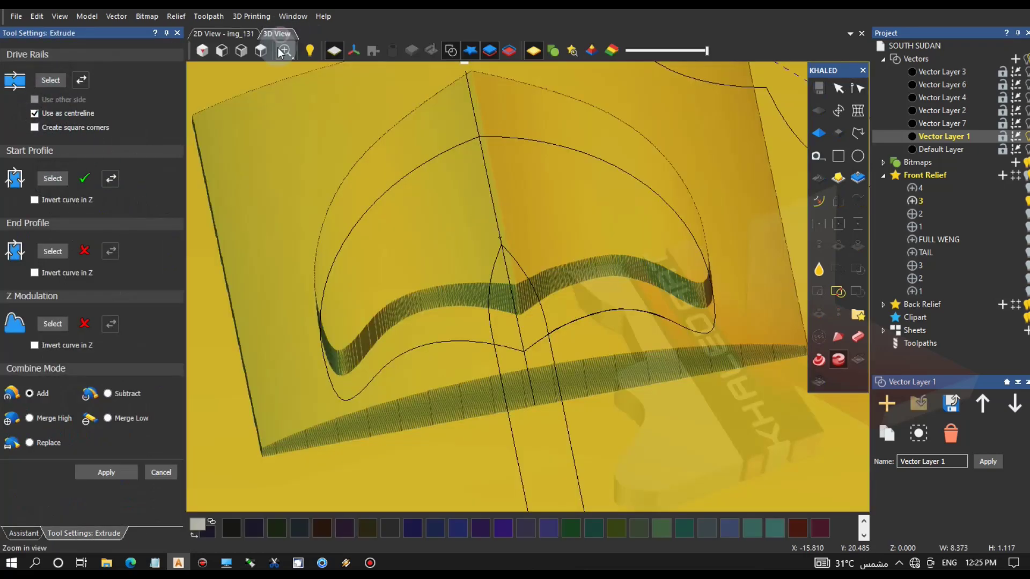
left_click_drag(503, 129, 322, 354)
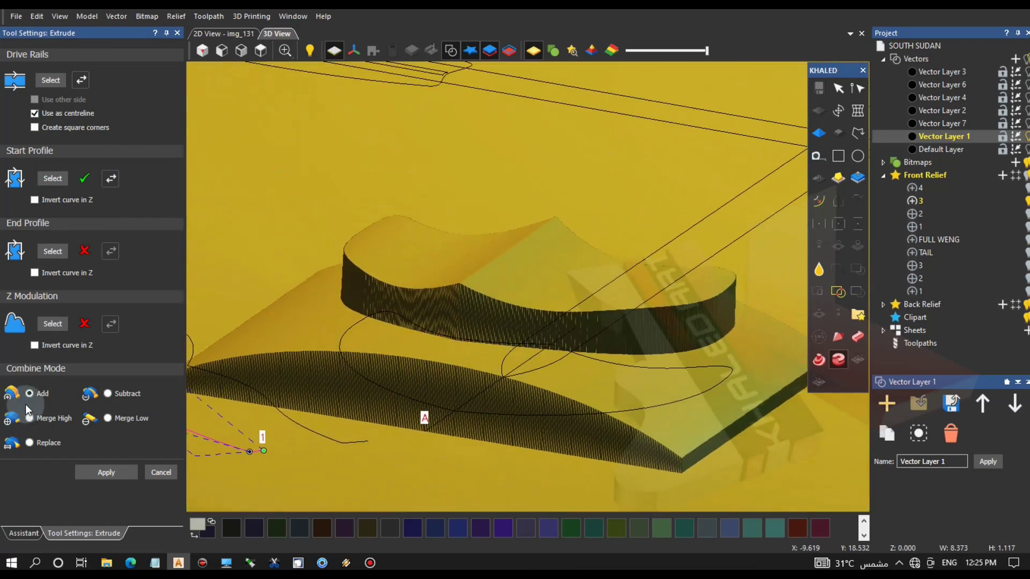
left_click_drag(383, 318, 262, 371)
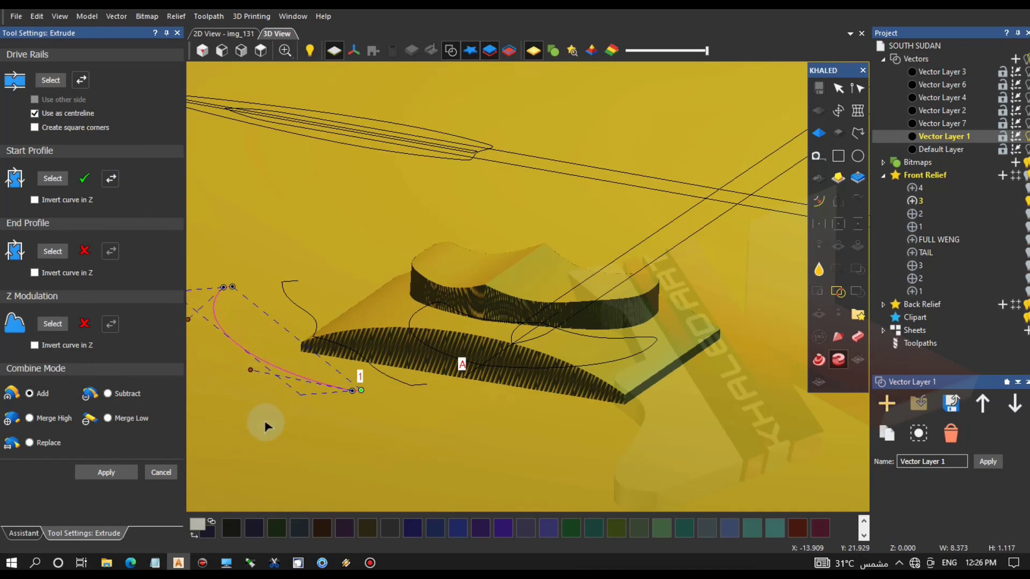
Apply the arch extrusion in Add mode and clear the relief outside the axe blade outline.
left_click(231, 33)
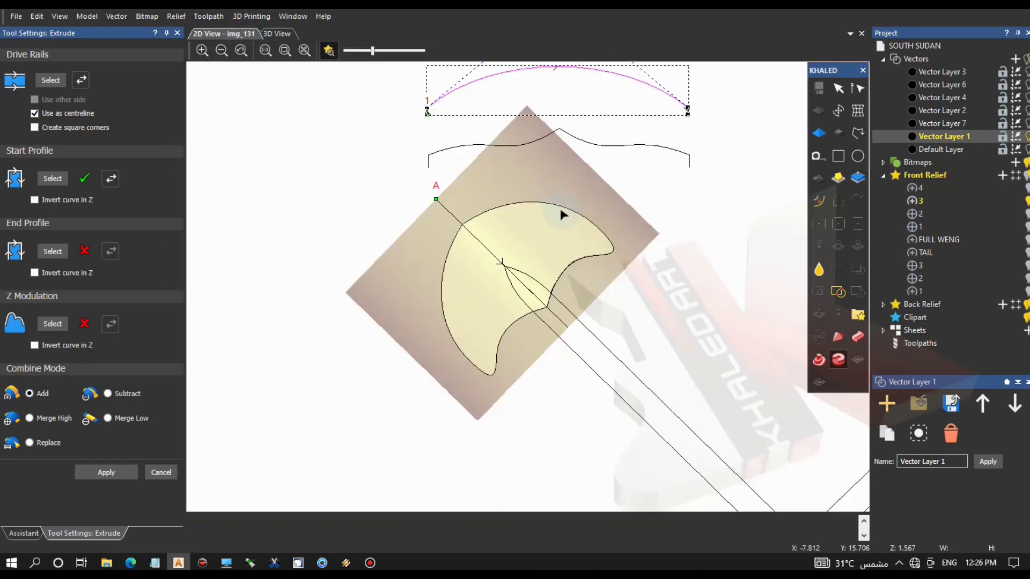
left_click(459, 230)
left_click(276, 33)
left_click_drag(498, 267, 605, 234)
left_click(158, 473)
left_click_drag(548, 373, 525, 340)
left_click(552, 375)
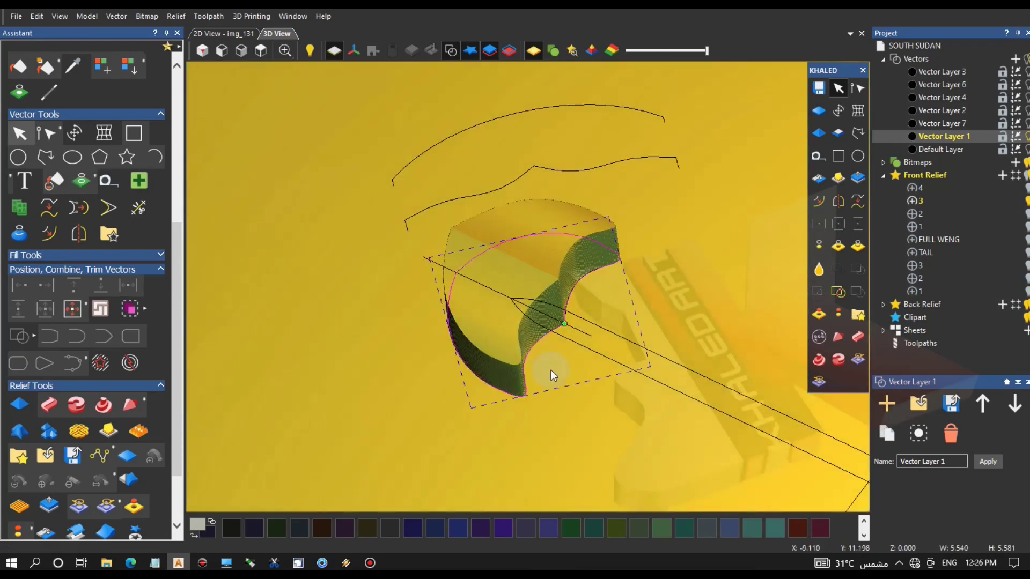
Lower the relief inside the axe blade outline by subtracting a Plane shape with a 1 mm start height.
left_click(812, 136)
left_click(818, 134)
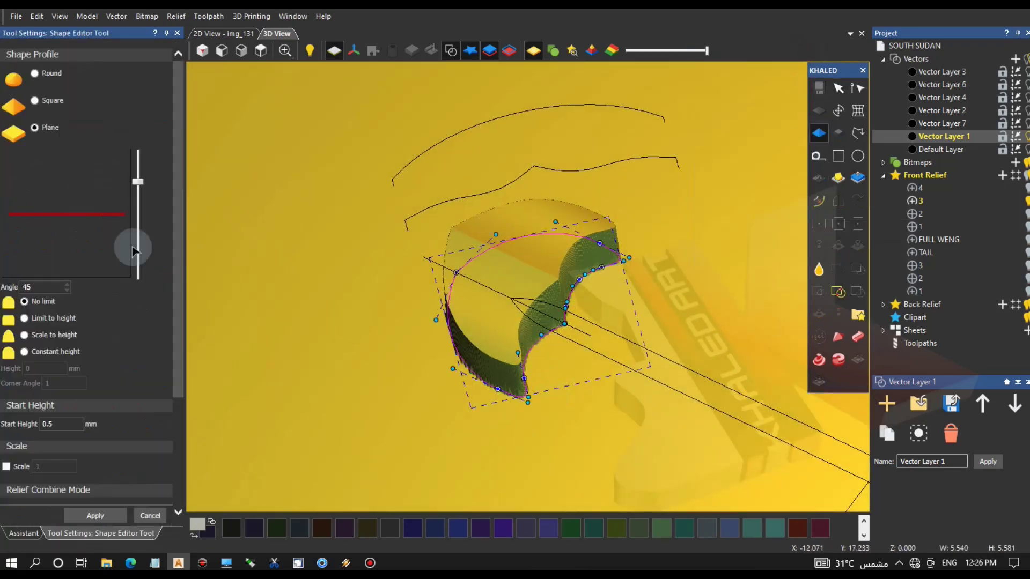
scroll(43, 434, "down", 3)
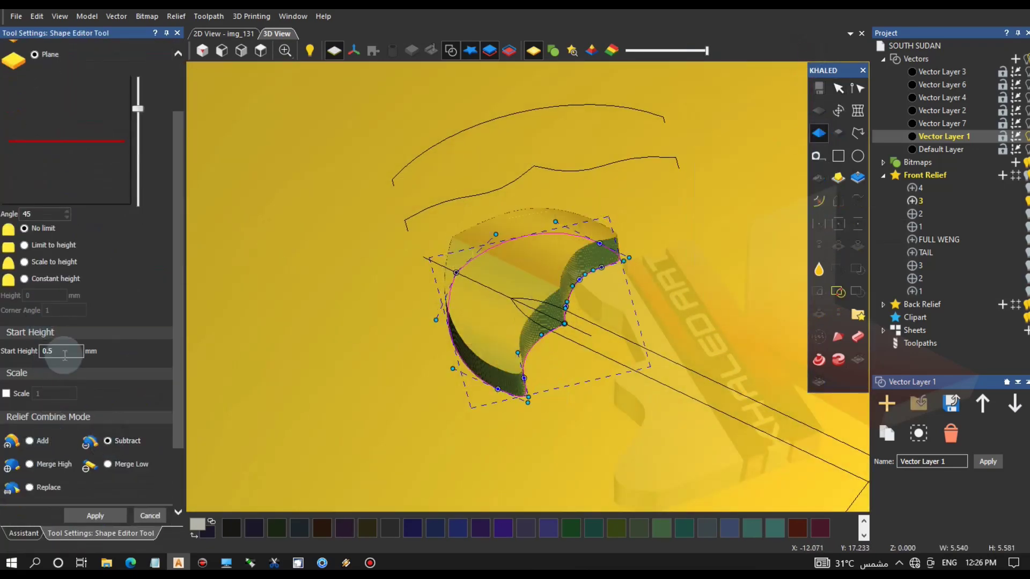
type("2")
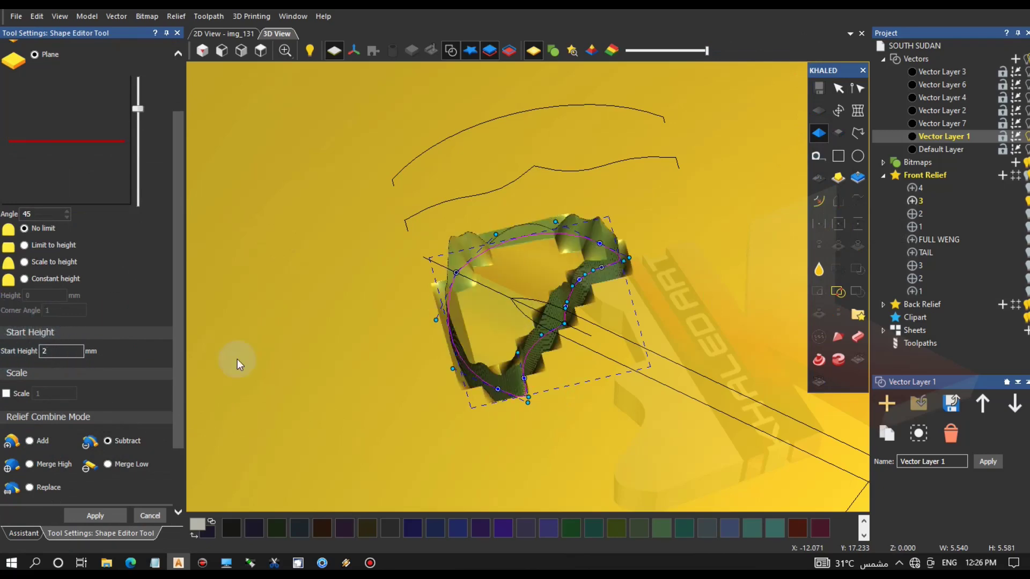
type(".5")
left_click_drag(483, 423, 617, 370)
key("BackSpace")
type("8")
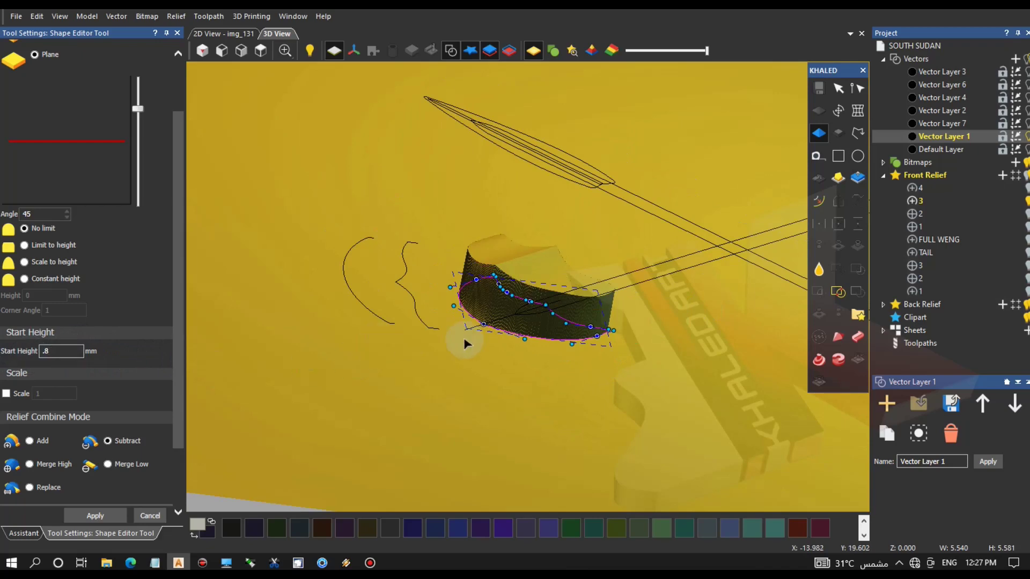
left_click_drag(80, 352, 21, 354)
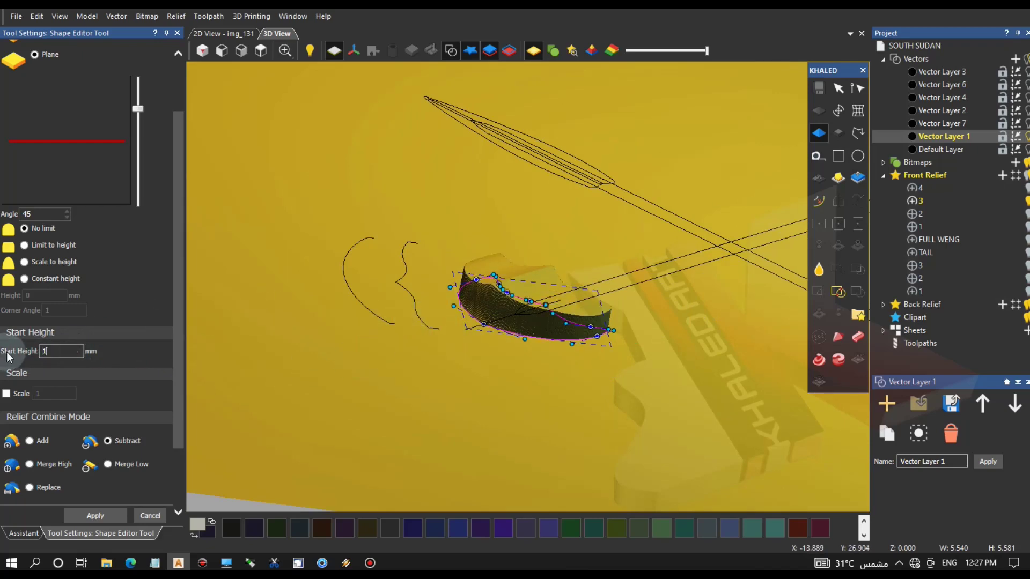
left_click(103, 521)
left_click_drag(536, 364, 568, 280)
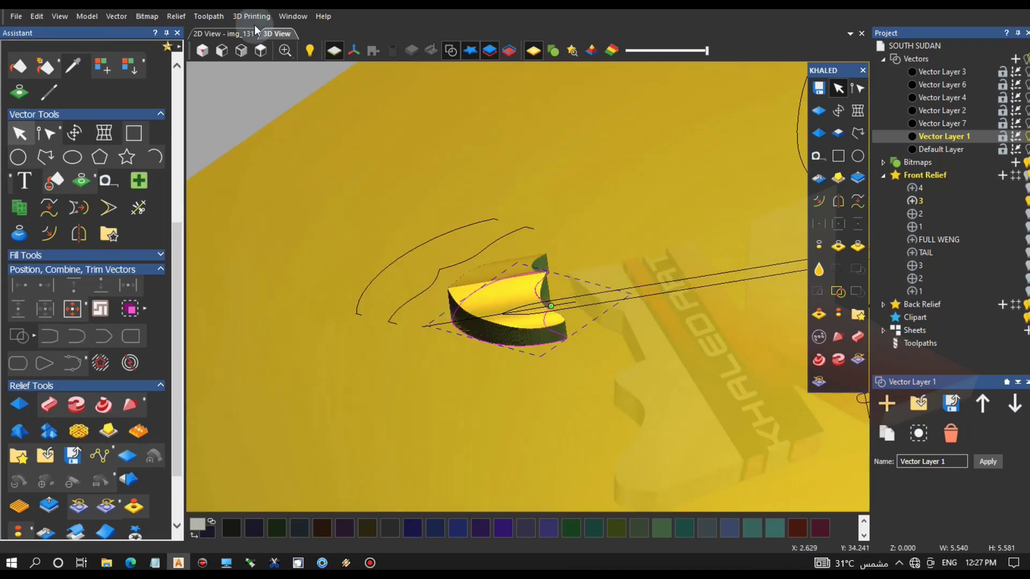
Draw a straight polyline between the two tips of the axe blade.
key("F2")
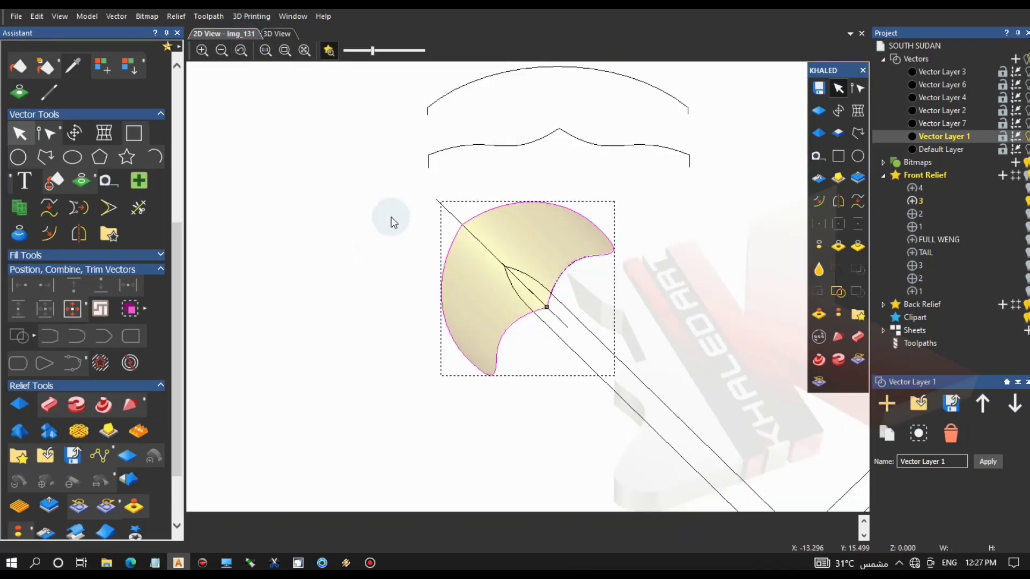
key("F3")
key("F2")
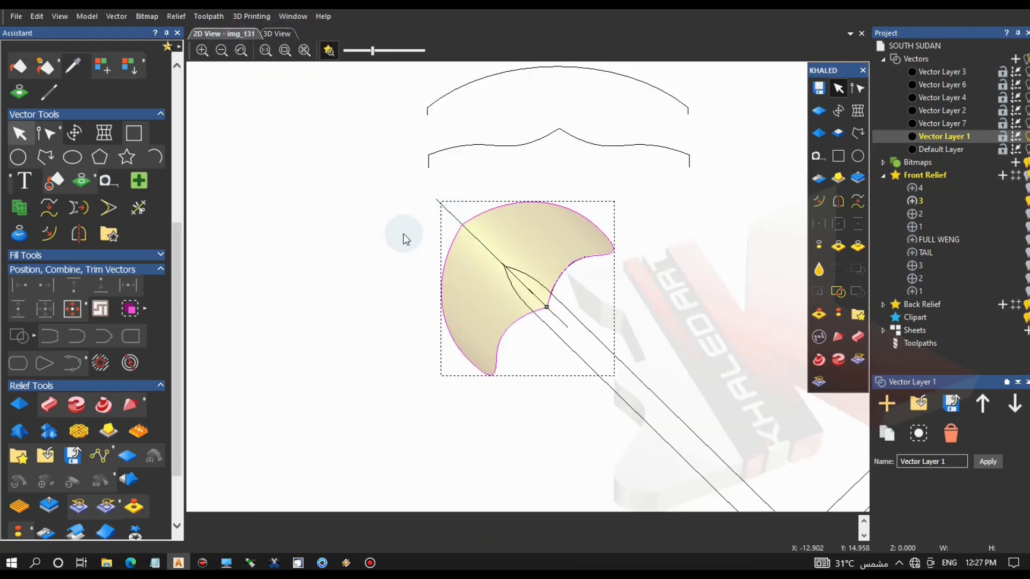
left_click(51, 159)
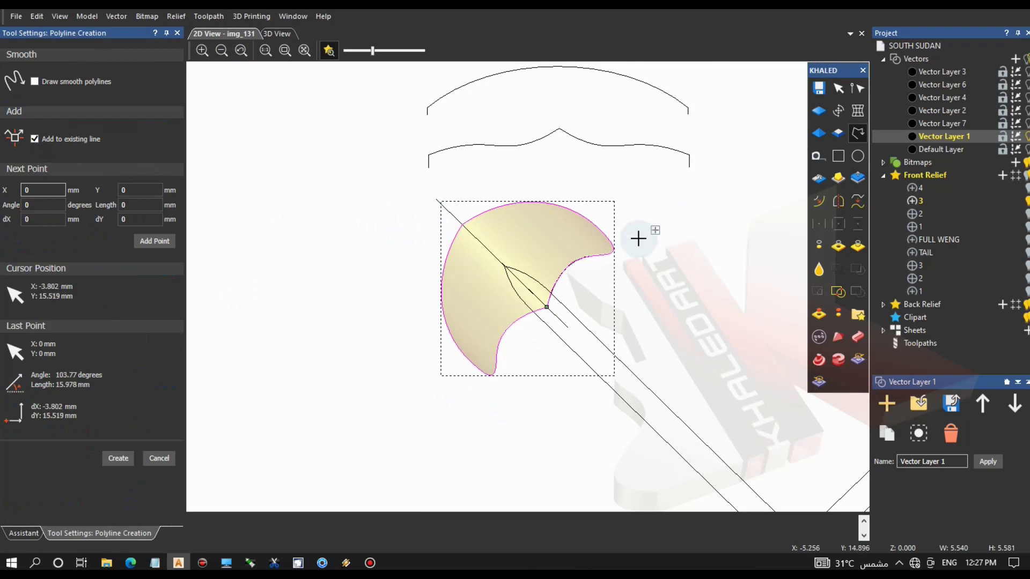
left_click(614, 251)
left_click(494, 377)
key("Escape")
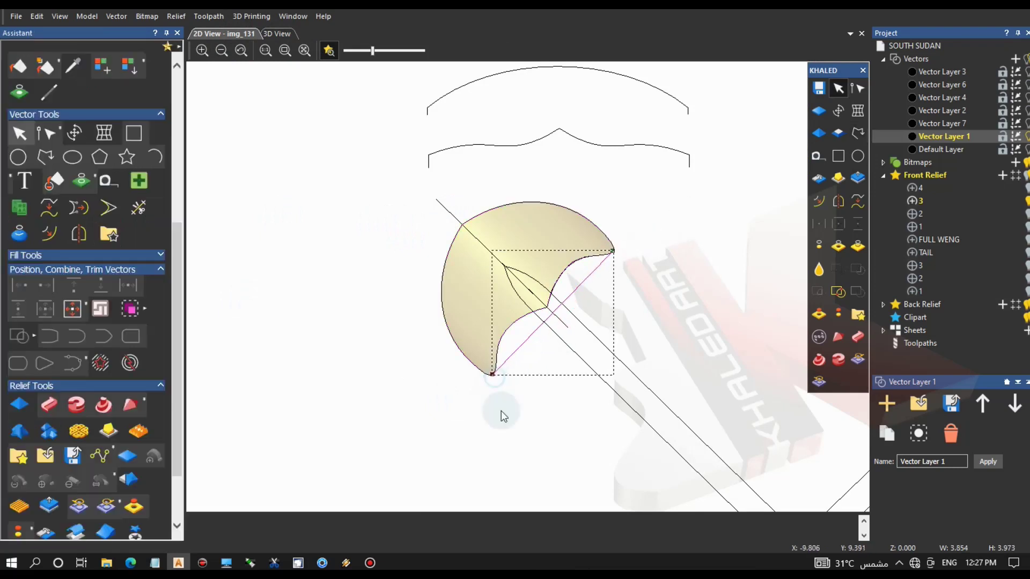
Stretch the line between the blade tips to about 6.38 by 6.57 mm and move it away from the blade.
key("t")
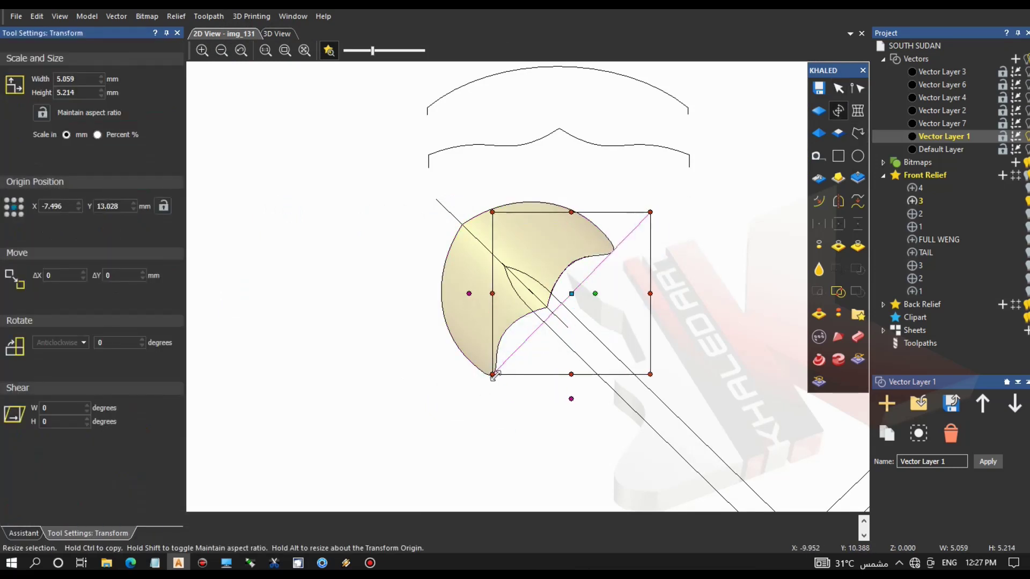
left_click_drag(492, 375, 456, 422, "alt")
key("Escape")
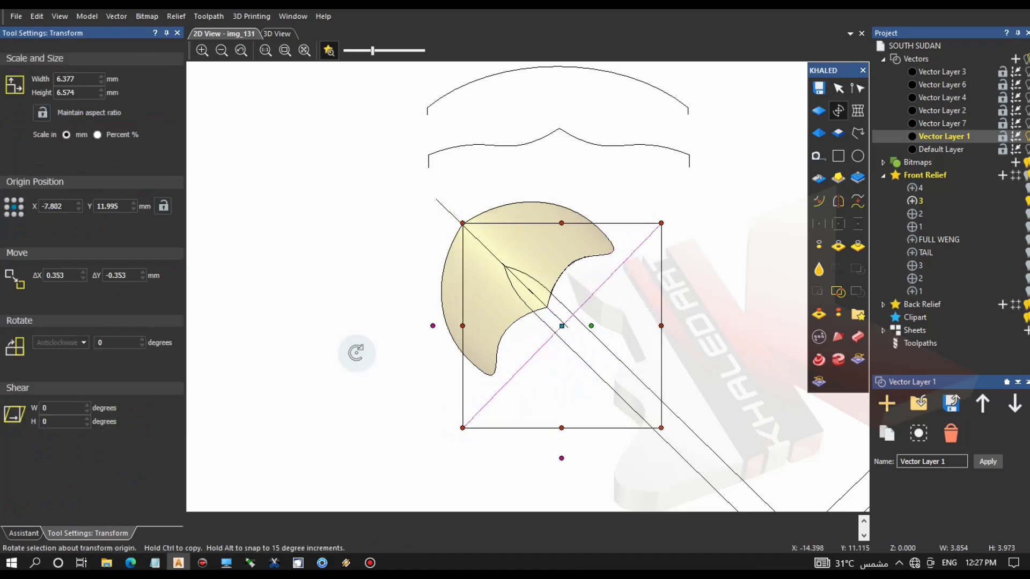
left_click(537, 355)
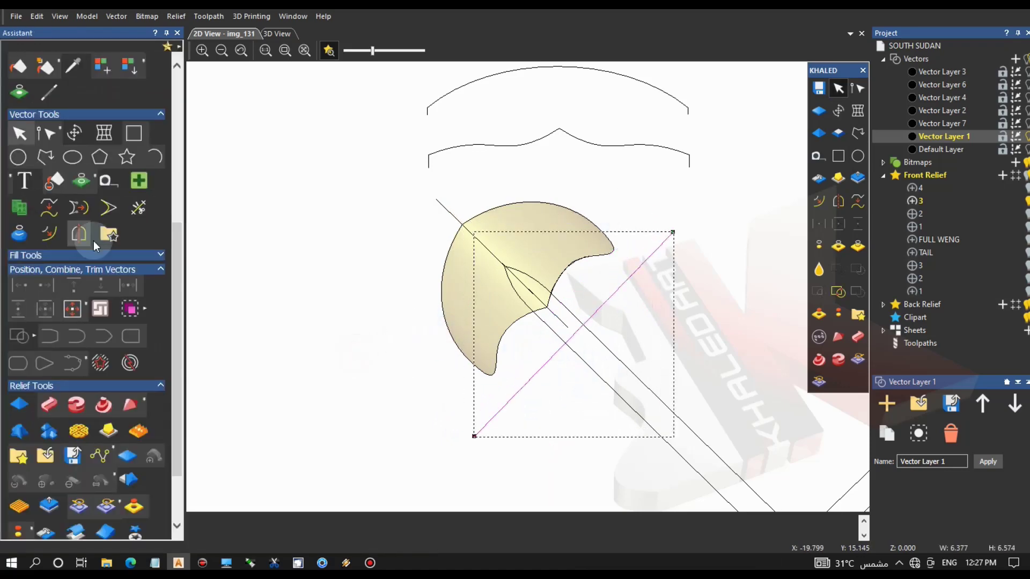
Start an Extrude along the diagonal line beside the axe blade, using the upper arch curve as the start profile.
scroll(79, 188, "up", 5)
scroll(71, 390, "down", 3)
scroll(72, 390, "down", 5)
left_click(105, 240)
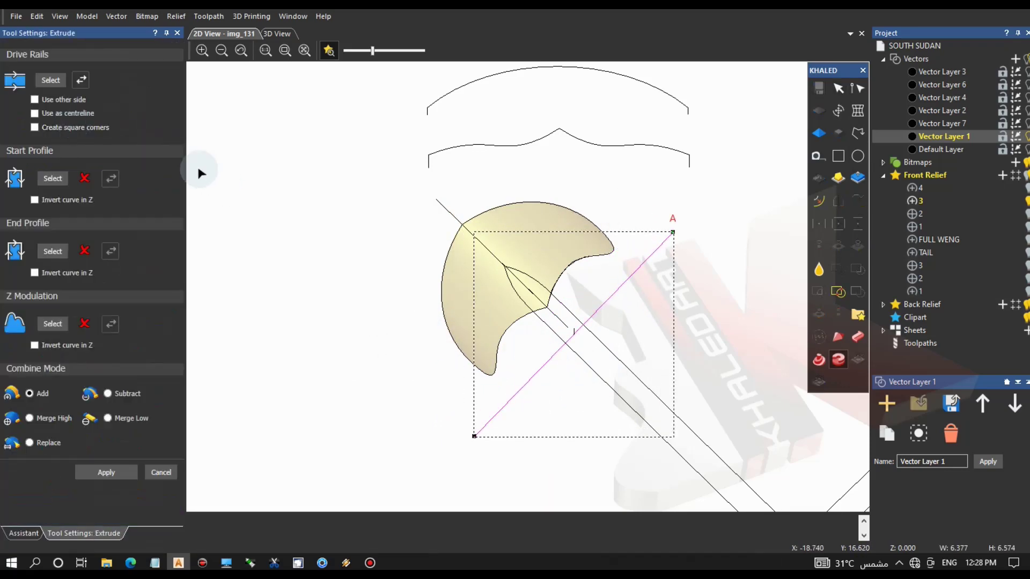
left_click(539, 68)
left_click(52, 179)
Reposition the diagonal drive line so the arch sits over the axe blade, and apply the extrusion in Add mode.
left_click(263, 33)
left_click_drag(451, 225, 615, 395)
left_click(233, 34)
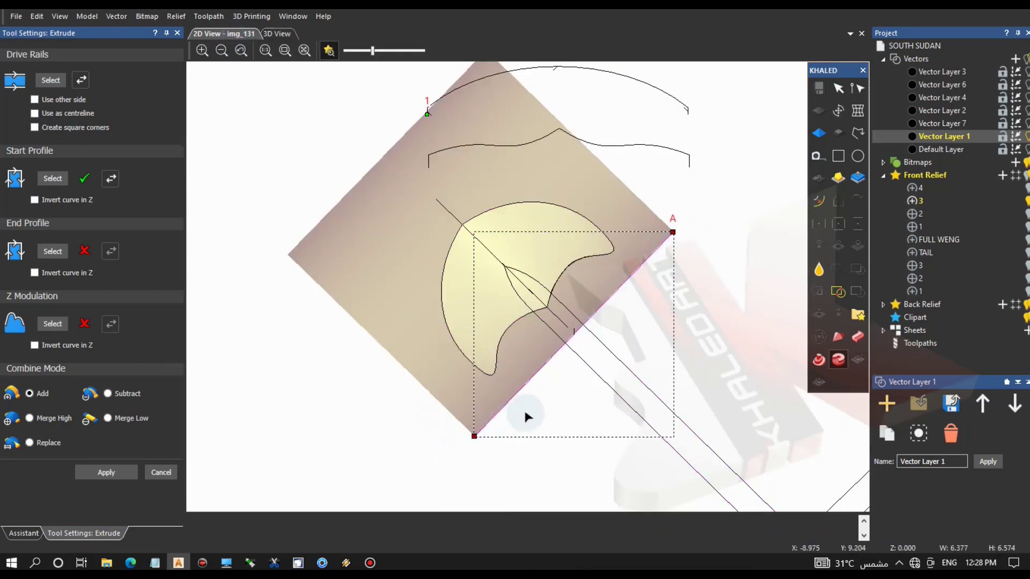
left_click(558, 377)
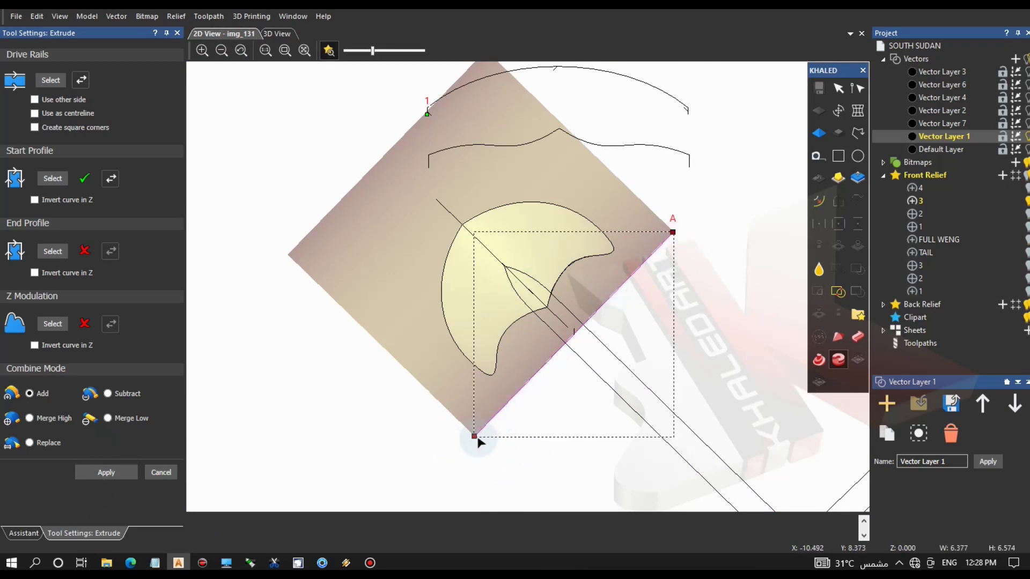
left_click_drag(473, 437, 512, 470)
left_click(294, 33)
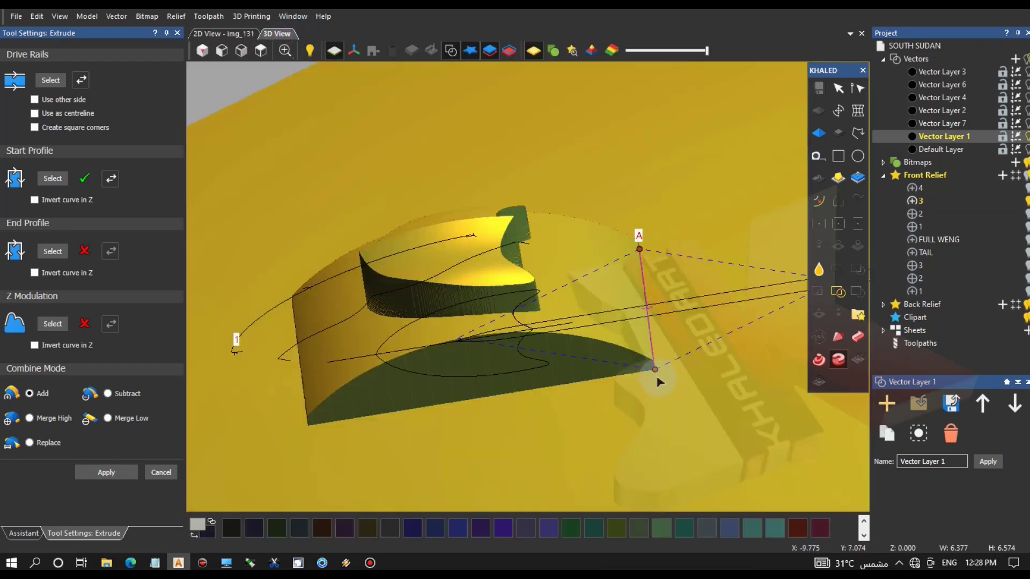
left_click_drag(671, 375, 635, 374)
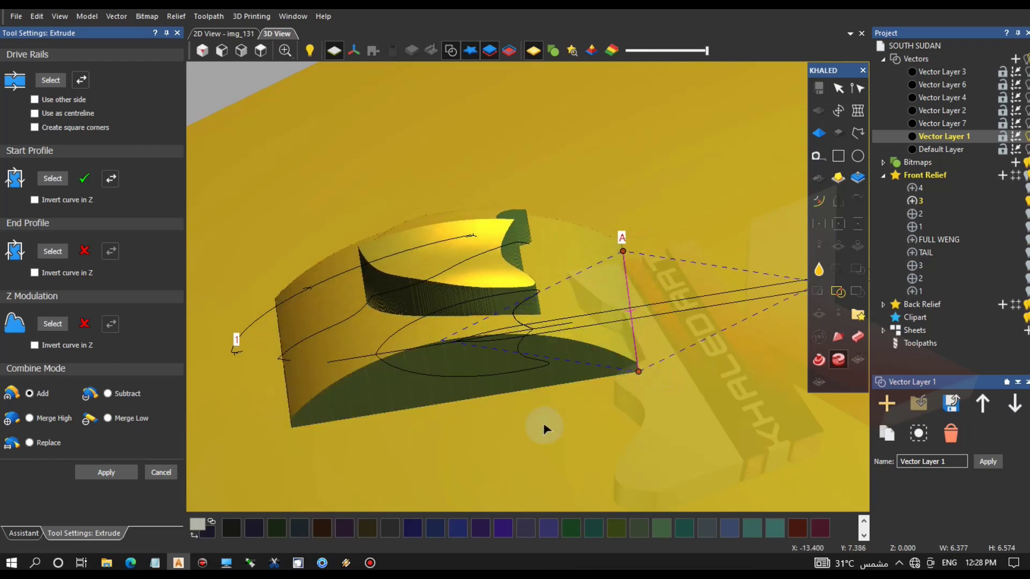
left_click(153, 472)
Clear the relief outside the axe blade outline and lower the inside with a Plane shape of 1.5 mm start height.
left_click(403, 328)
left_click_drag(649, 242, 346, 251)
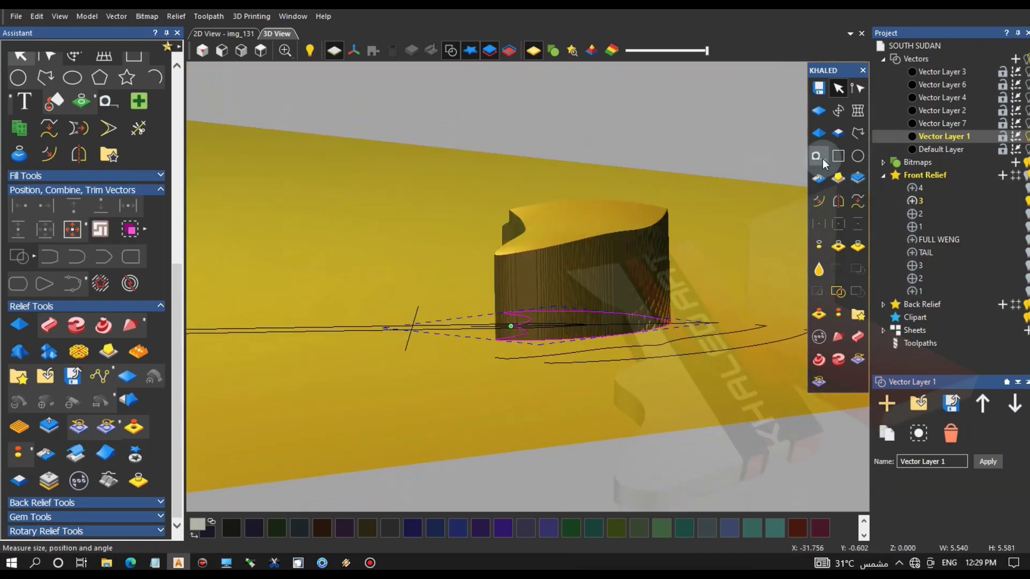
left_click(819, 133)
left_click(58, 423)
type("1")
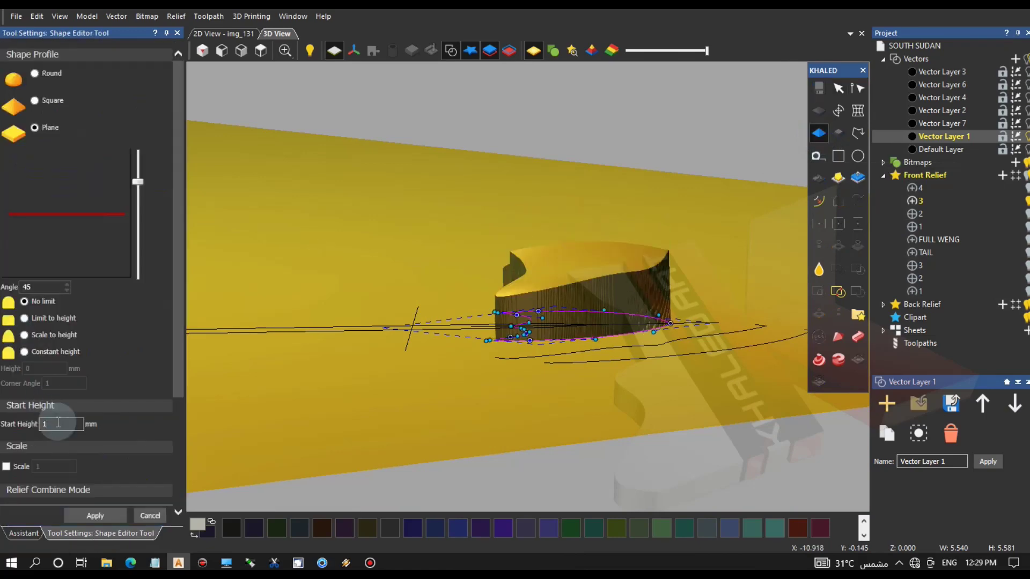
type(".5")
left_click(85, 519)
left_click(144, 516)
Add a 15-degree draft to the axe blade relief by adding material.
left_click_drag(412, 382, 617, 208)
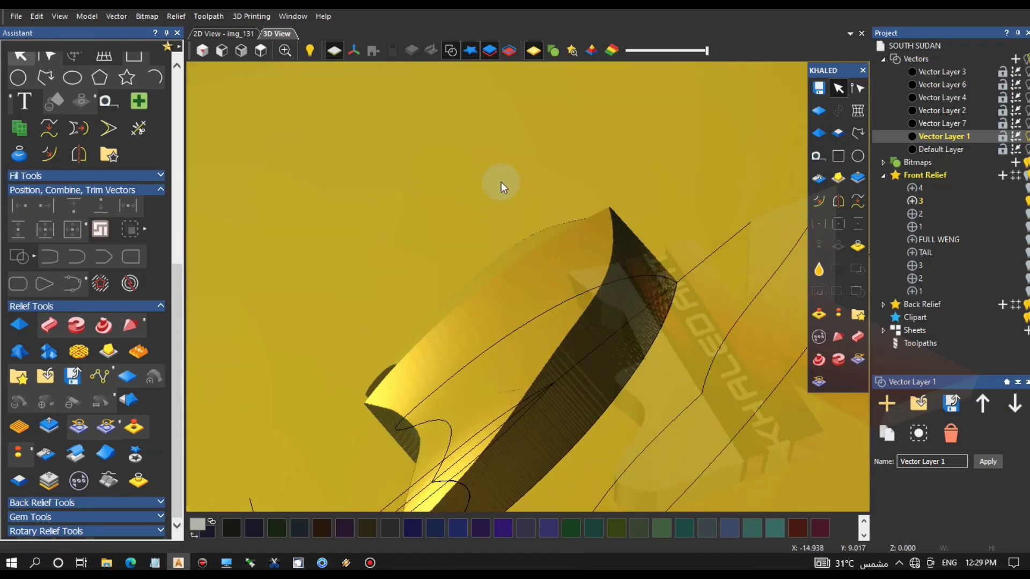
left_click(176, 17)
mouse_move(252, 119)
left_click(396, 333)
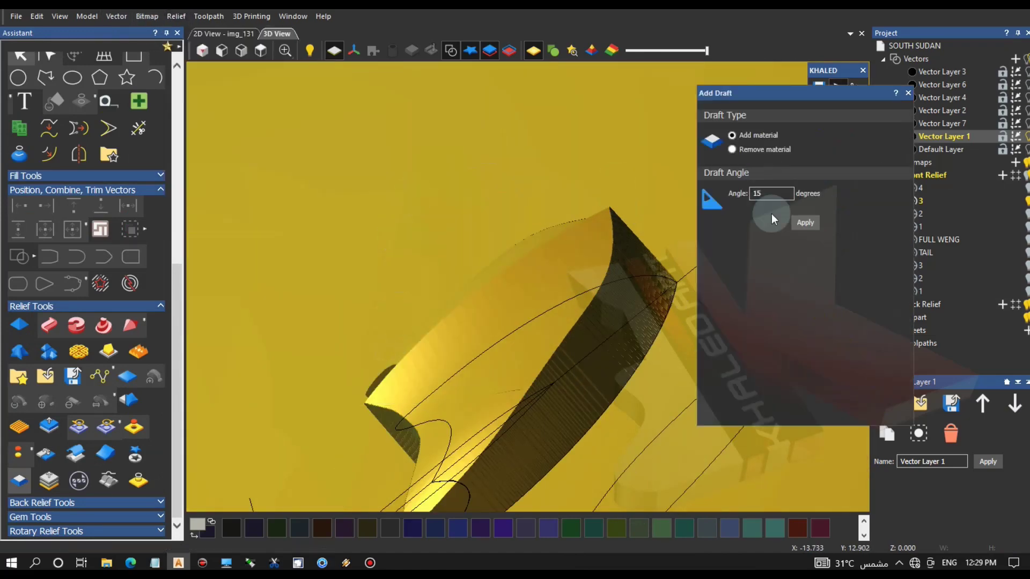
left_click(806, 224)
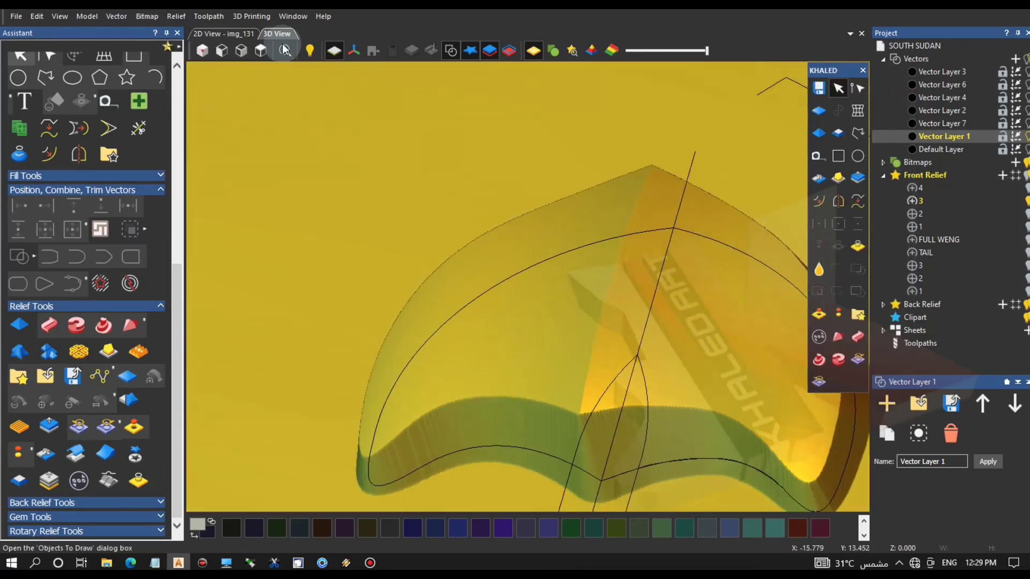
View the axe blade relief from above with the vectors hidden.
left_click(260, 54)
scroll(464, 199, "up", 10)
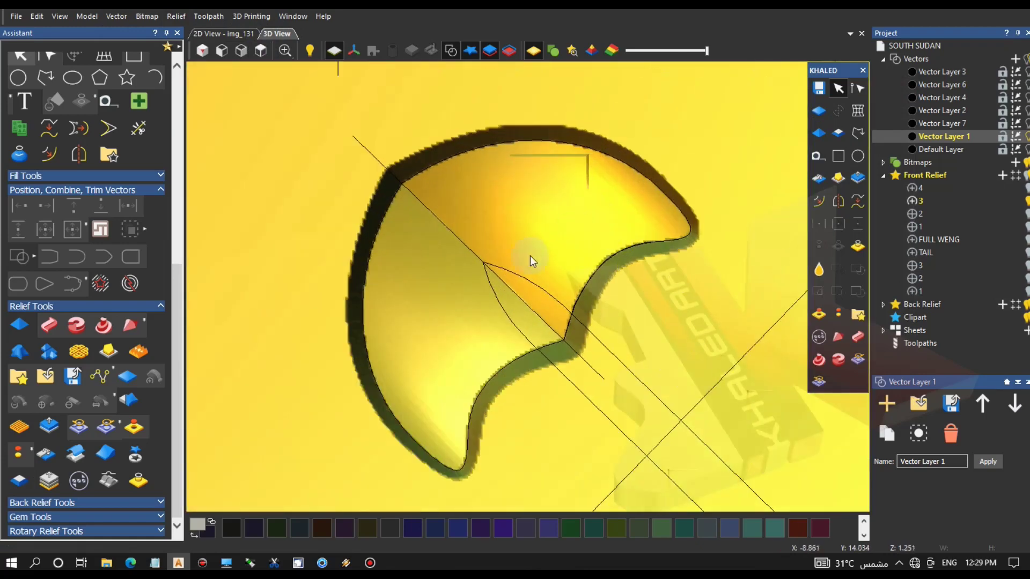
left_click(350, 51)
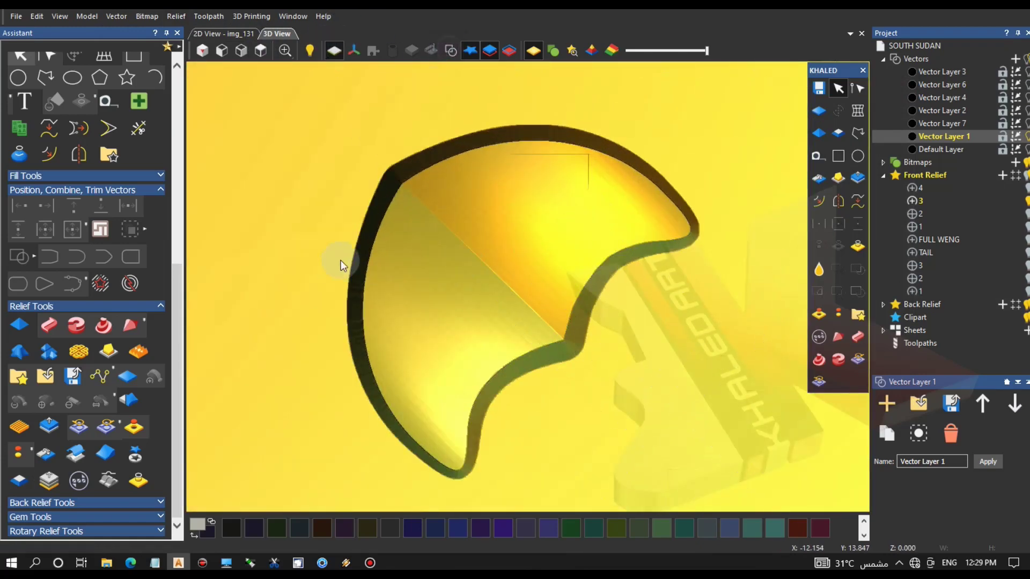
Smooth the whole relief layer of the axe blade with a strength of 30%.
left_click(76, 454)
left_click_drag(87, 155, 38, 155)
type("20")
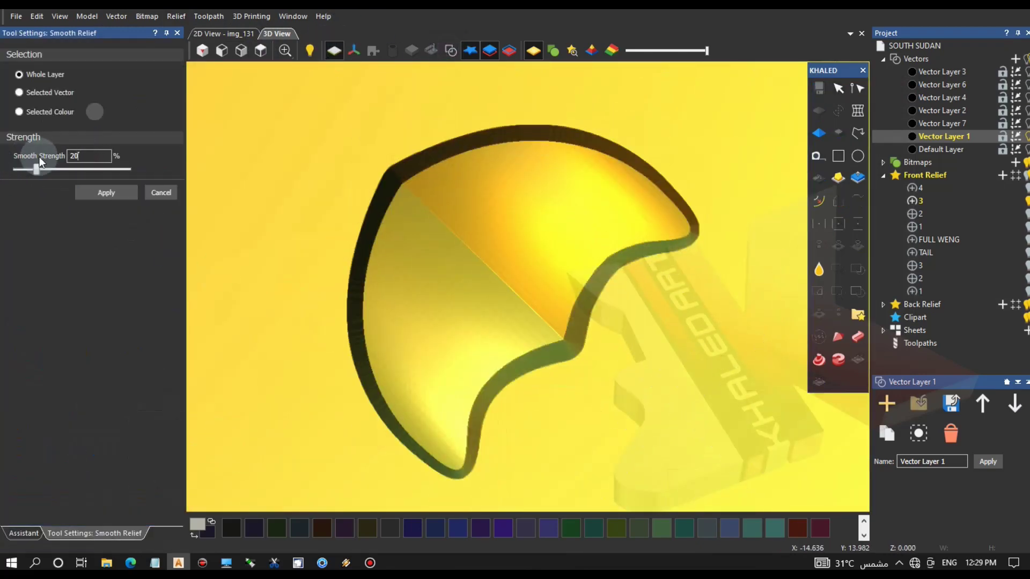
left_click_drag(490, 294, 496, 180)
left_click_drag(97, 156, 5, 172)
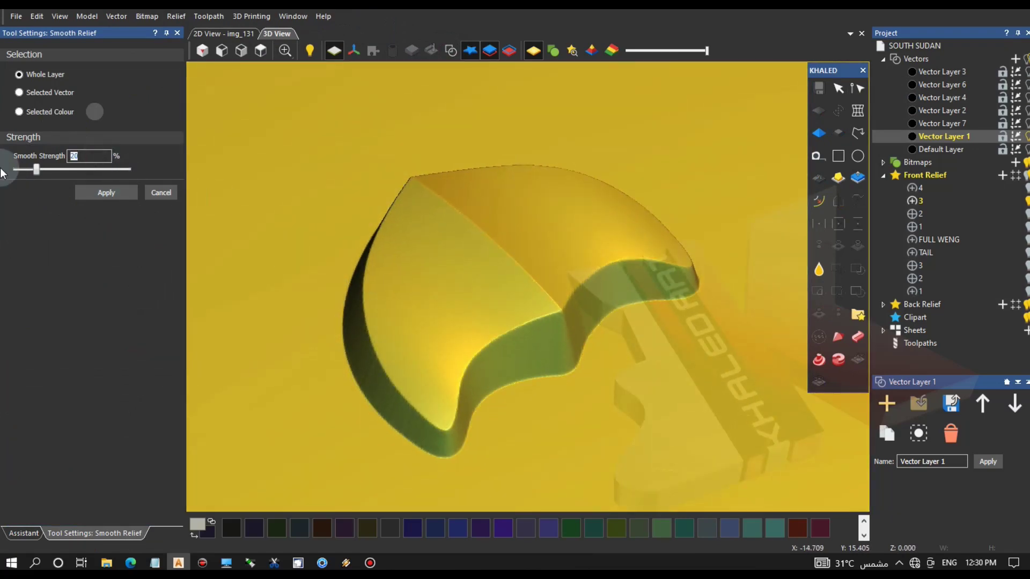
type("30")
left_click_drag(356, 305, 361, 307)
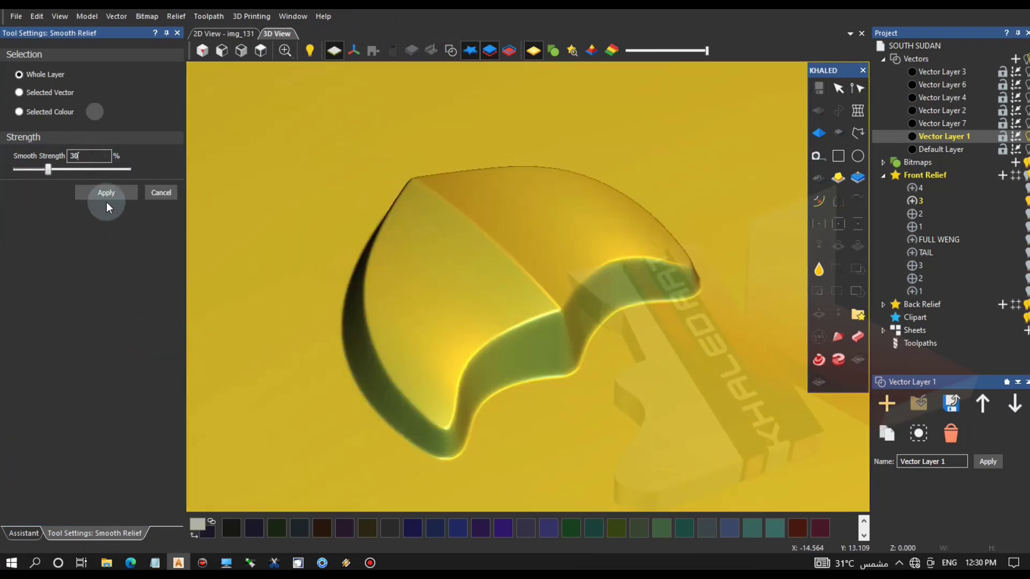
left_click(107, 196)
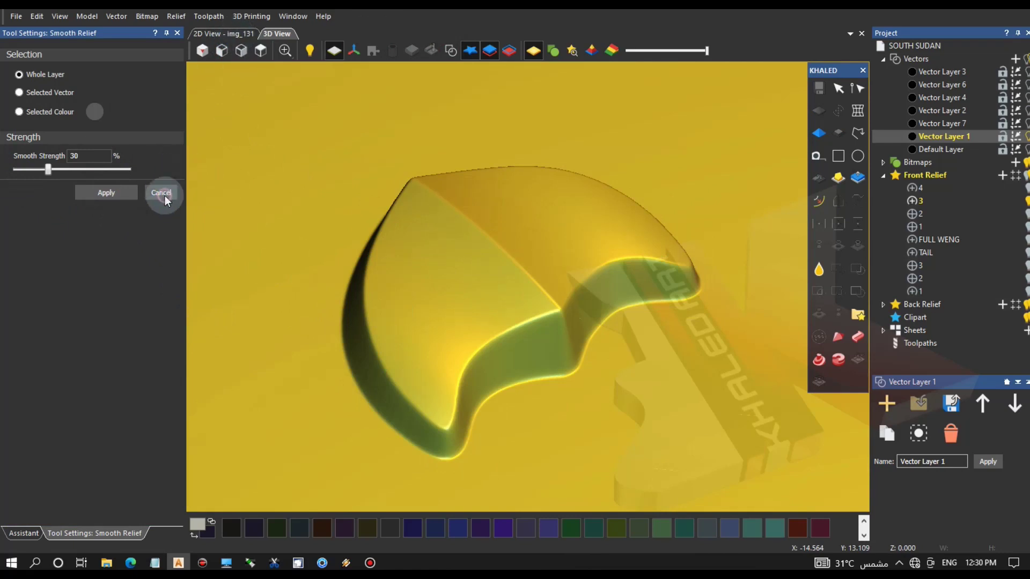
Offset the axe blade outline outwards by 0.171 mm with radiused corners and clear the relief outside the offset.
left_click(225, 34)
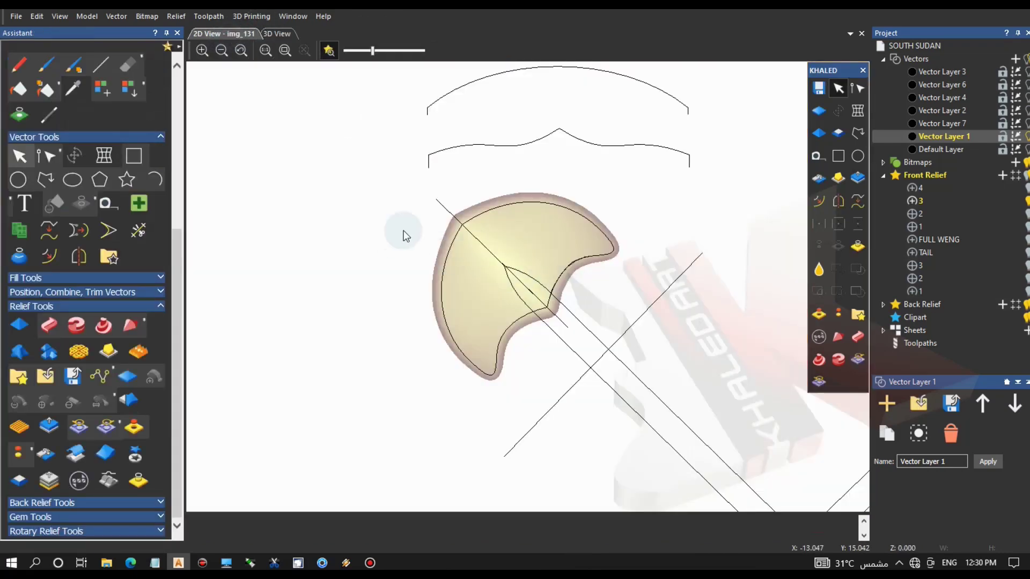
scroll(465, 230, "up", 5)
left_click(466, 230)
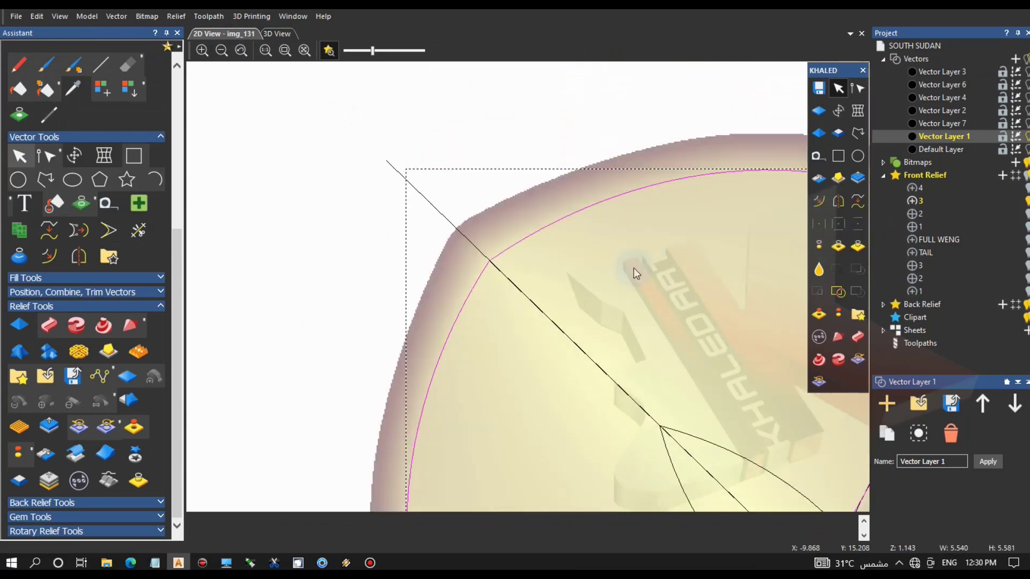
scroll(633, 268, "down", 2)
left_click(820, 201)
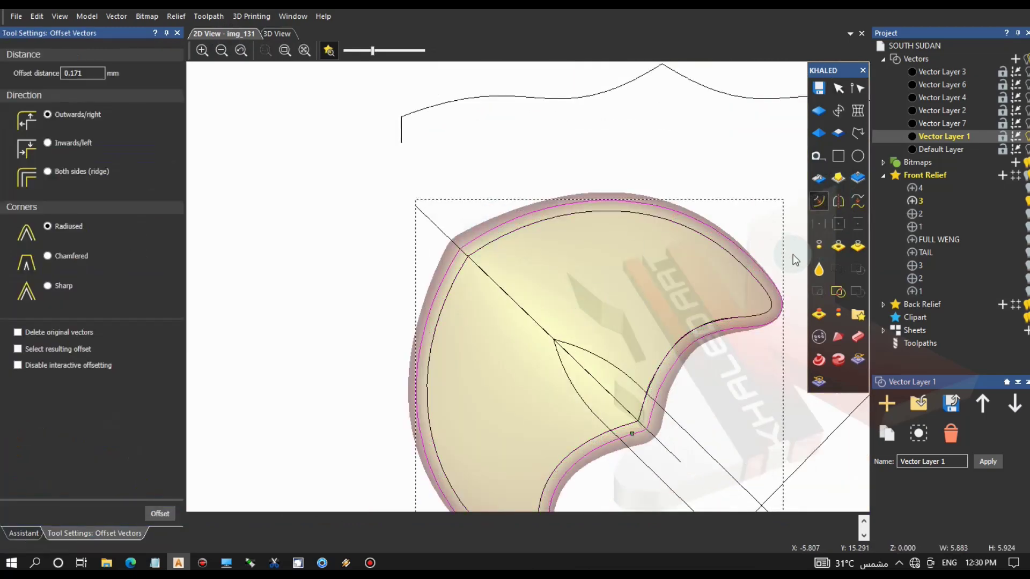
left_click(816, 249)
Show the vectors again over the axe blade in the 3D view.
left_click(285, 35)
left_click_drag(504, 301, 306, 369)
left_click(451, 50)
Shape the axe handle outline with a Round profile, an 85-degree angle and a 1 mm start height.
left_click(819, 135)
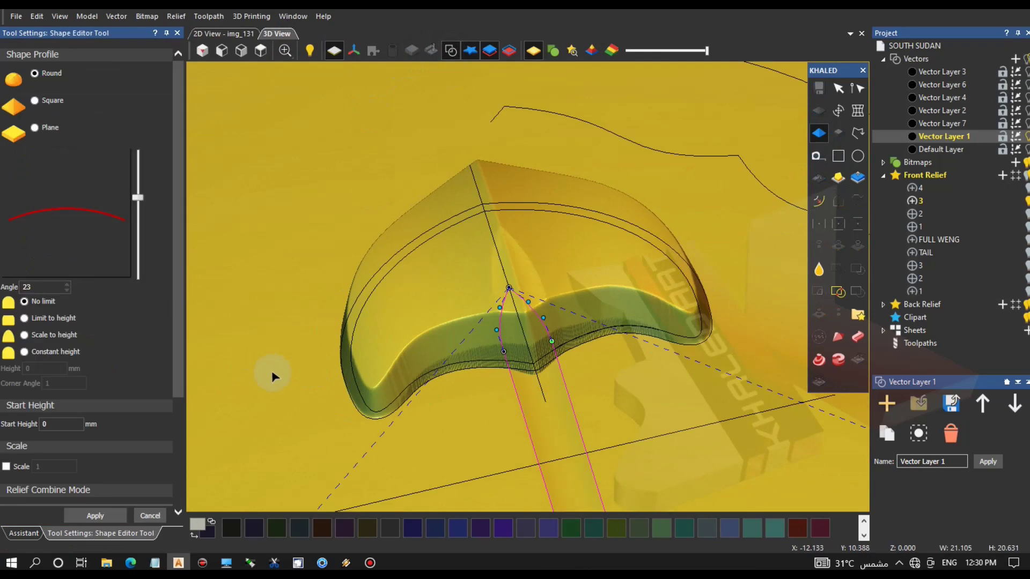
scroll(18, 352, "down", 3)
scroll(80, 215, "up", 3)
left_click_drag(138, 198, 138, 153)
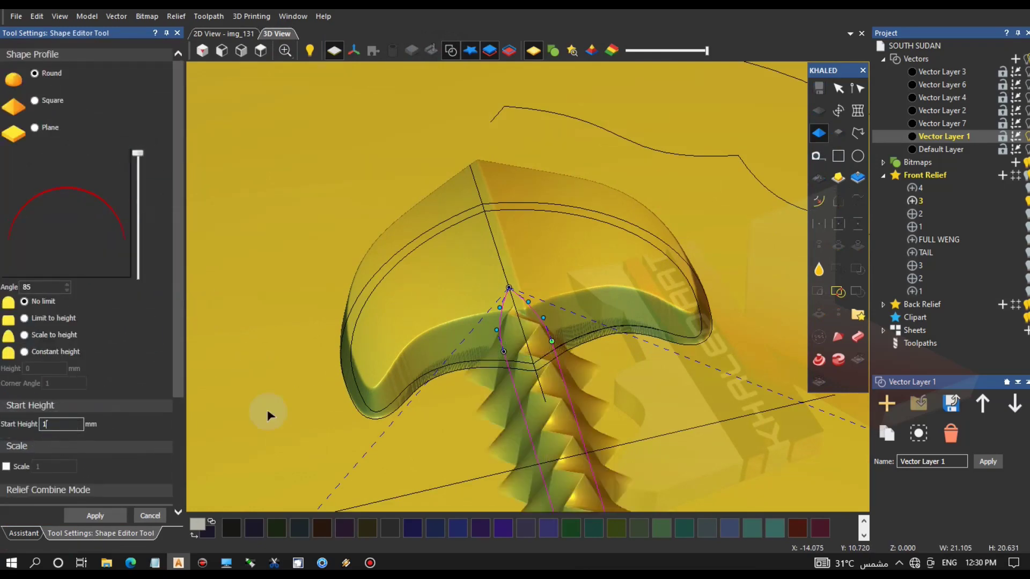
left_click_drag(402, 379, 564, 258)
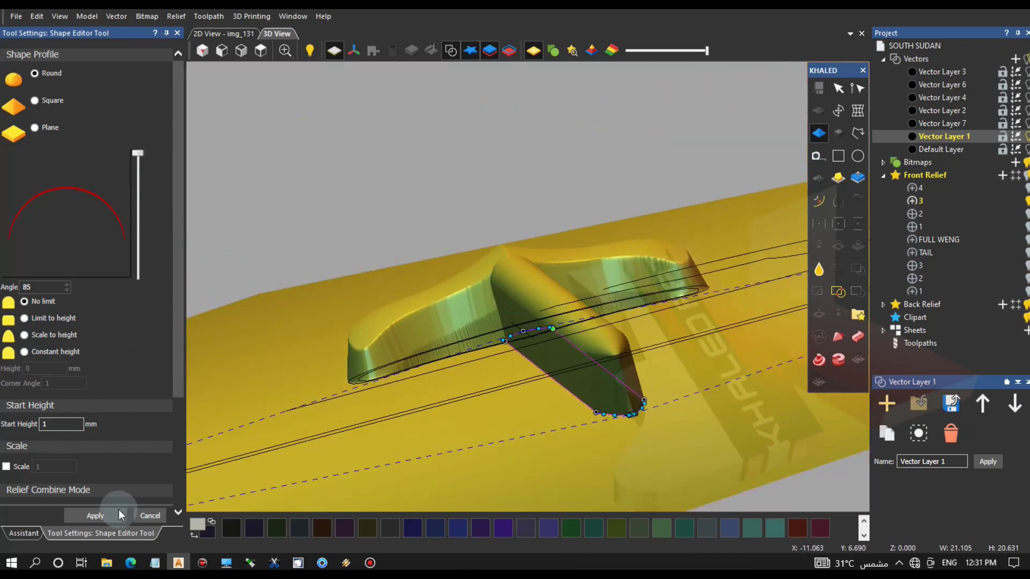
left_click(147, 516)
Set the axe handle's start height to 0 mm, apply the shape and inspect where it meets the blade.
left_click(40, 342)
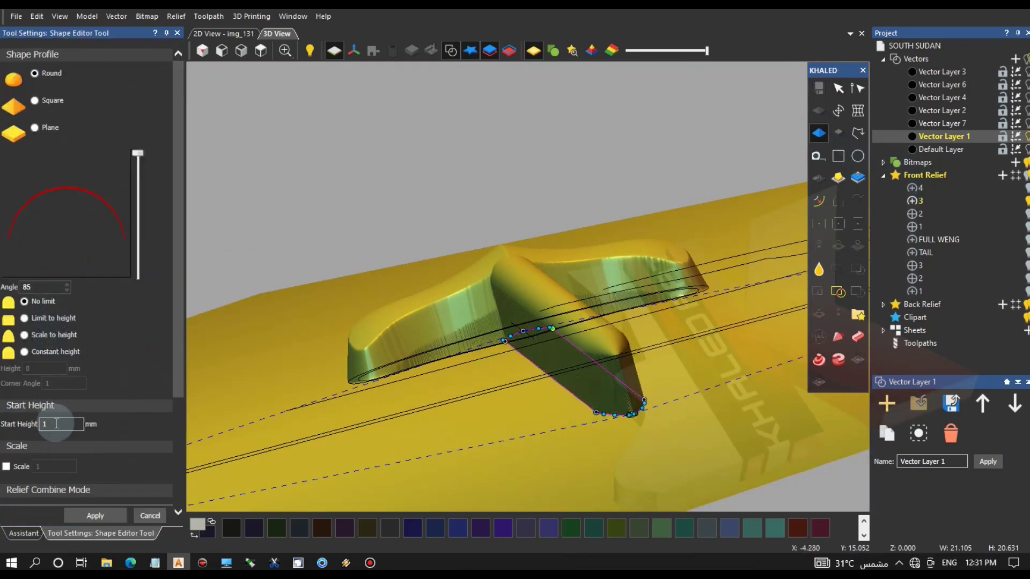
type("0")
left_click(117, 350)
left_click_drag(457, 367, 357, 362)
left_click(110, 516)
left_click_drag(495, 327, 457, 252)
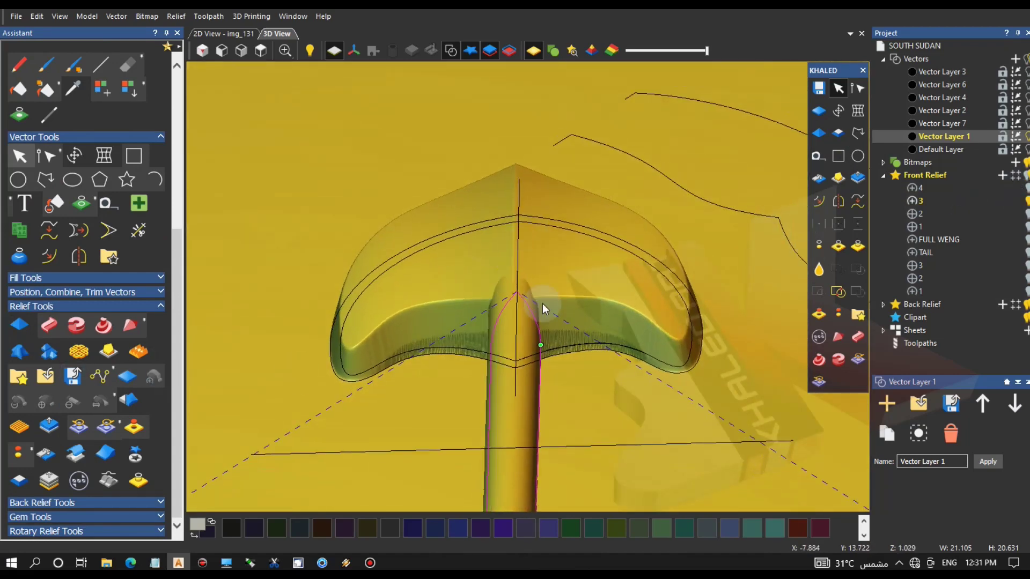
Undo the latest relief changes back to the axe handle's shape settings.
left_click_drag(471, 359, 335, 160)
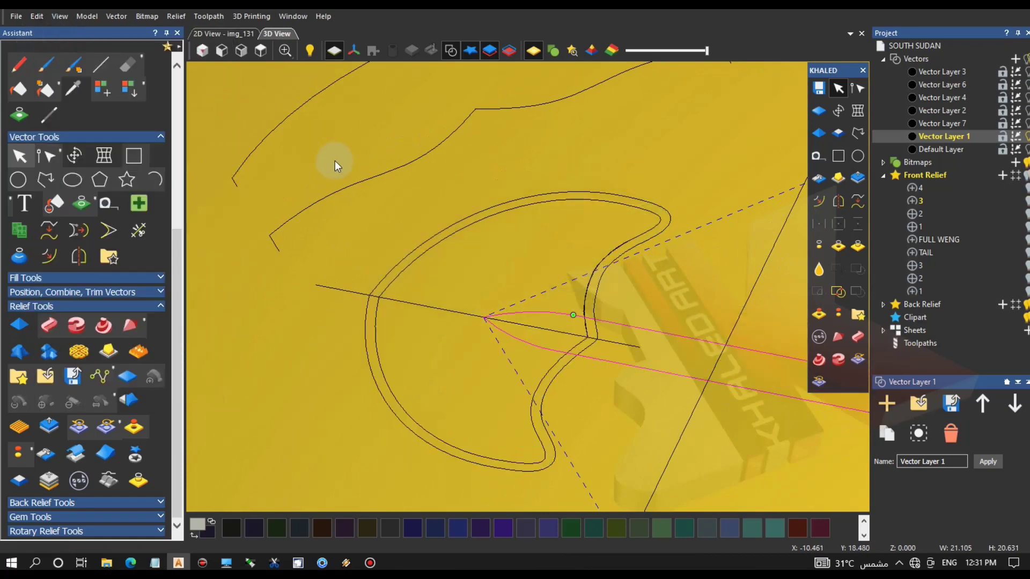
left_click(40, 21)
left_click(46, 33)
left_click(38, 21)
left_click(47, 35)
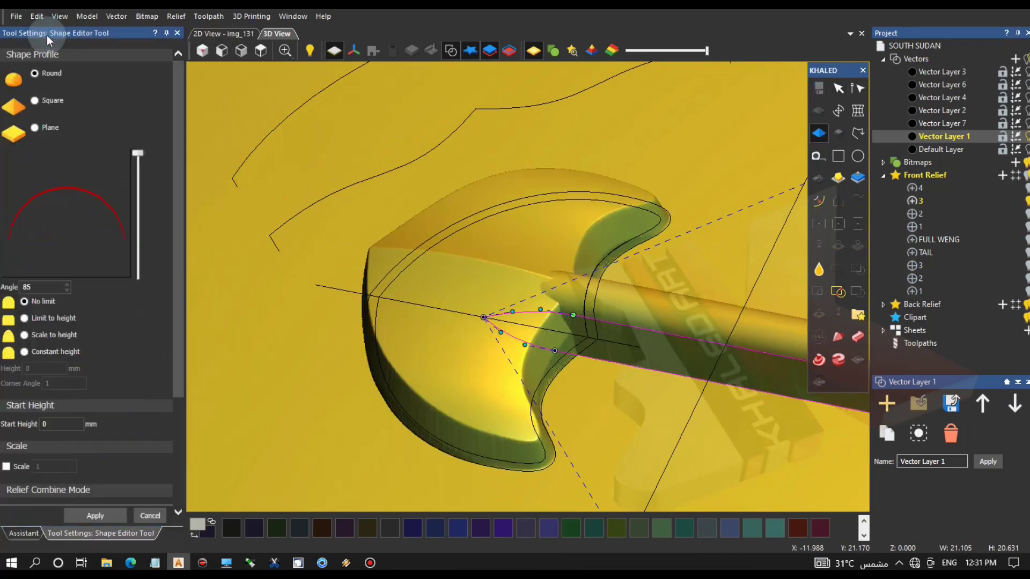
left_click(35, 20)
left_click(46, 34)
left_click(37, 19)
left_click(52, 37)
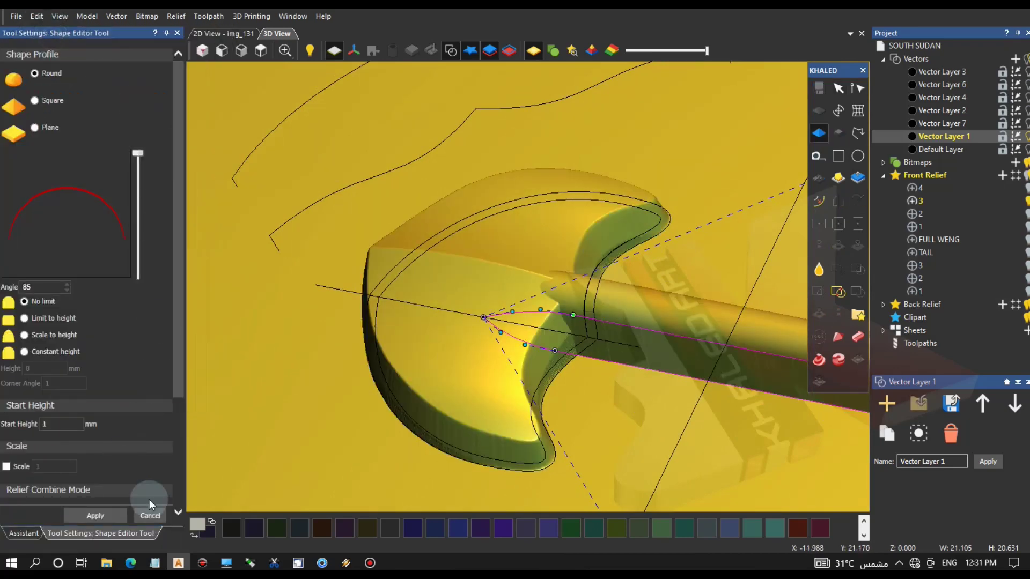
left_click(152, 514)
left_click(37, 16)
left_click(54, 36)
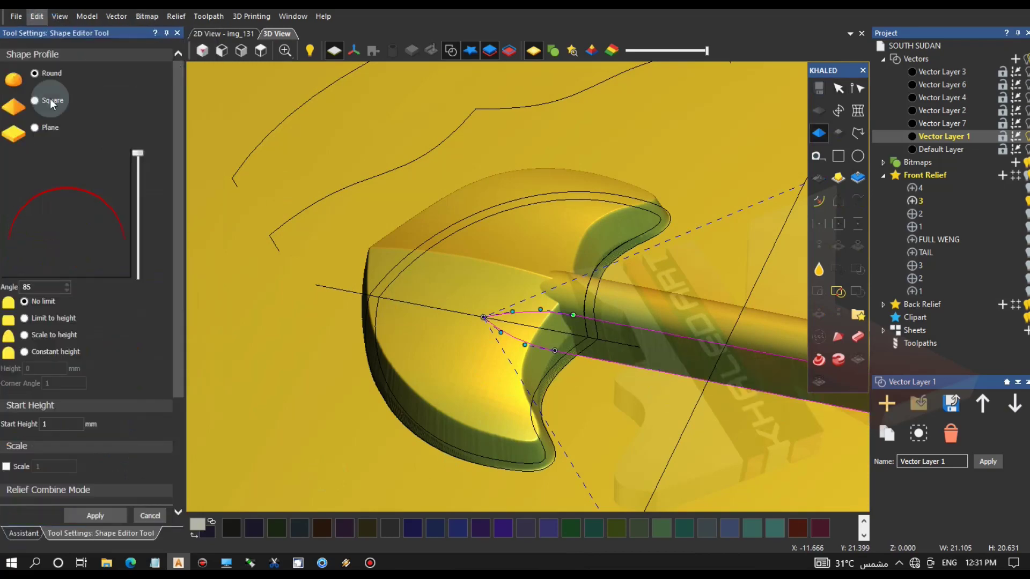
left_click(37, 16)
left_click(57, 37)
left_click(37, 17)
left_click(58, 36)
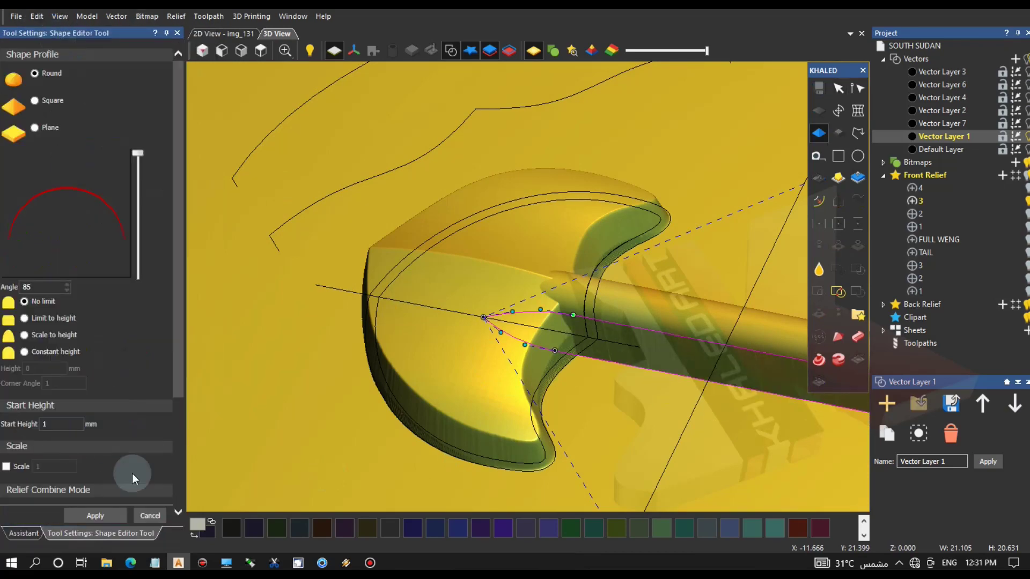
Undo the axe handle's angle and start height changes one by one and abandon its shape.
left_click_drag(138, 154, 136, 208)
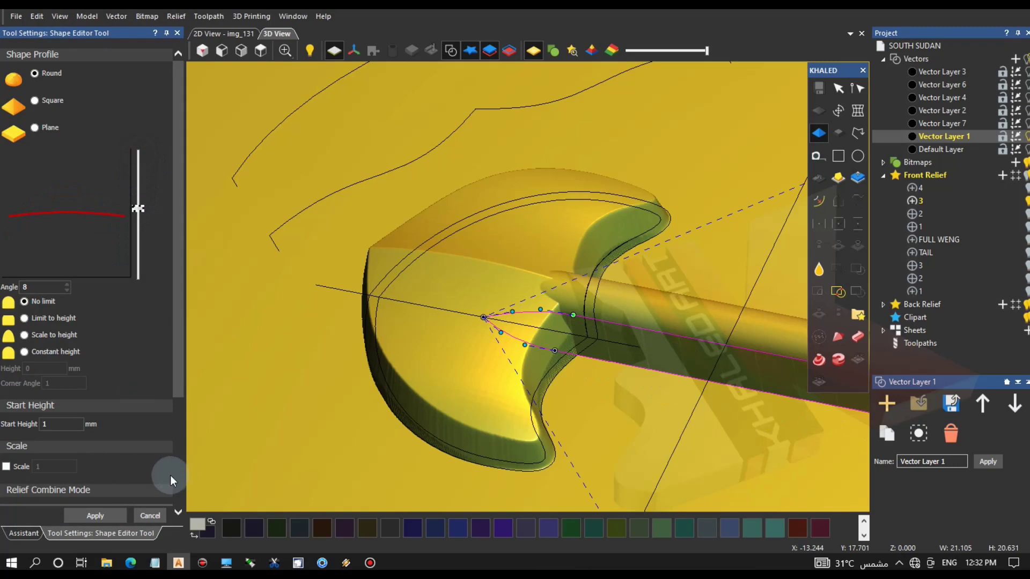
left_click(37, 16)
left_click(54, 37)
left_click(37, 16)
left_click(50, 39)
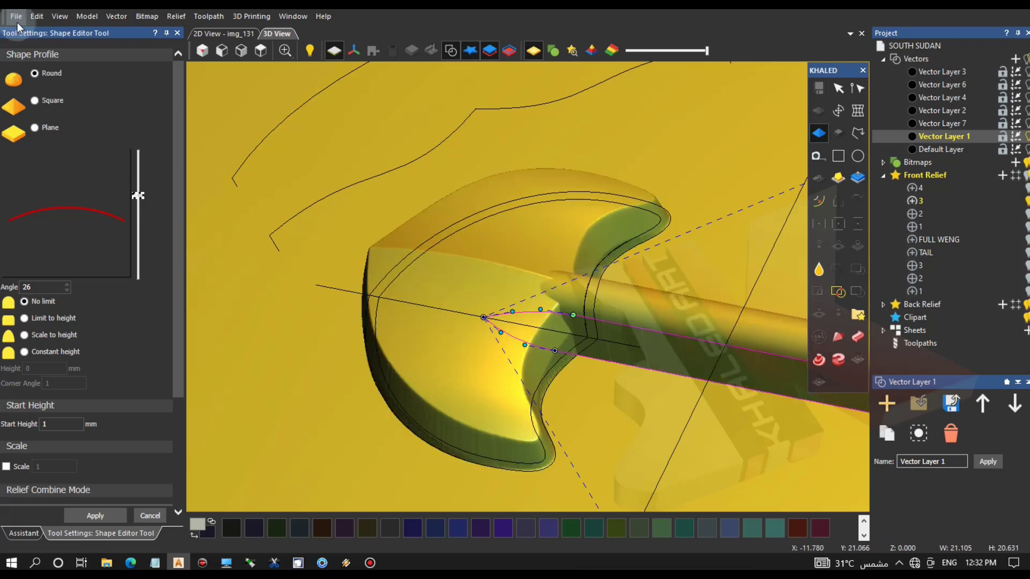
left_click(37, 16)
left_click(47, 38)
left_click(40, 19)
left_click(48, 38)
left_click(39, 19)
left_click(48, 38)
left_click(39, 19)
left_click(50, 37)
left_click(37, 16)
left_click(50, 37)
left_click(37, 16)
left_click(56, 36)
left_click(37, 16)
left_click(59, 36)
left_click(37, 16)
left_click(56, 37)
left_click(37, 16)
left_click(49, 35)
left_click(37, 16)
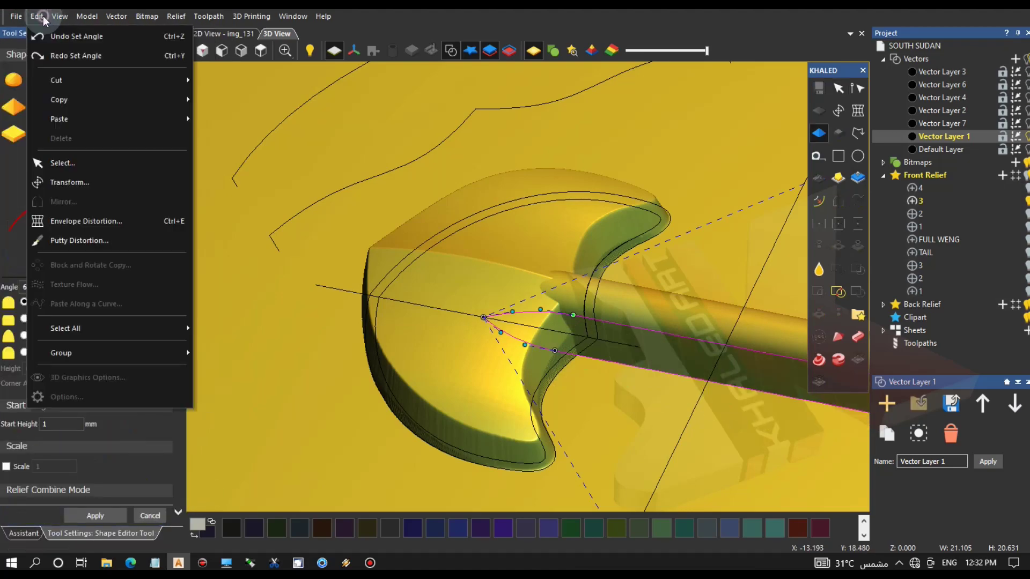
left_click(51, 36)
left_click(37, 16)
left_click(50, 34)
left_click(37, 16)
left_click(45, 36)
key("ctrl+z")
key("ctrl+z")
key("ctrl+z")
key("ctrl+z")
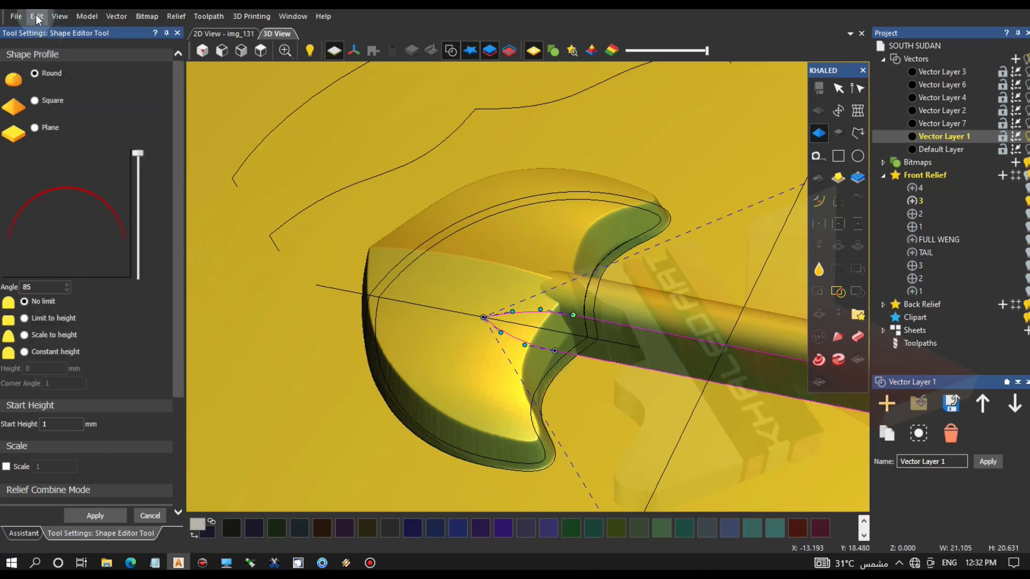
key("ctrl+z")
key("ctrl+z")
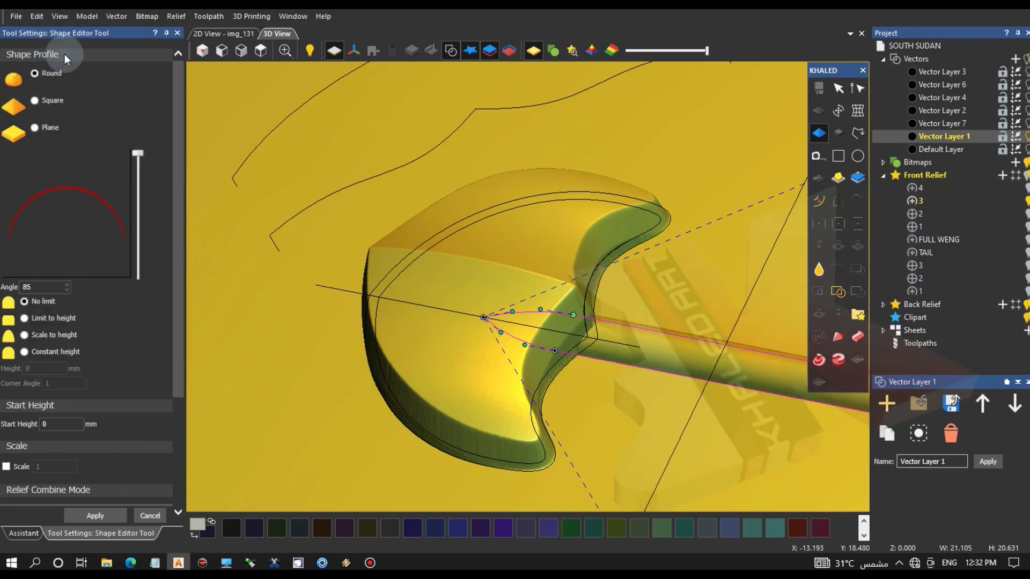
left_click(152, 516)
left_click_drag(294, 253, 468, 385)
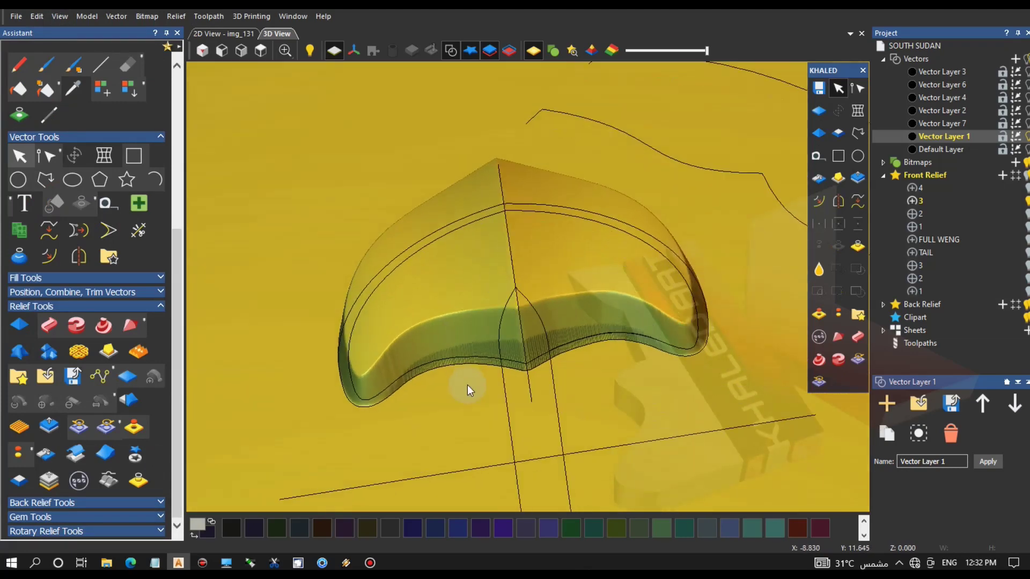
Make relief layer 4 the active layer and show it together with the axe blade's layer 3.
left_click(1027, 196)
scroll(650, 294, "down", 10)
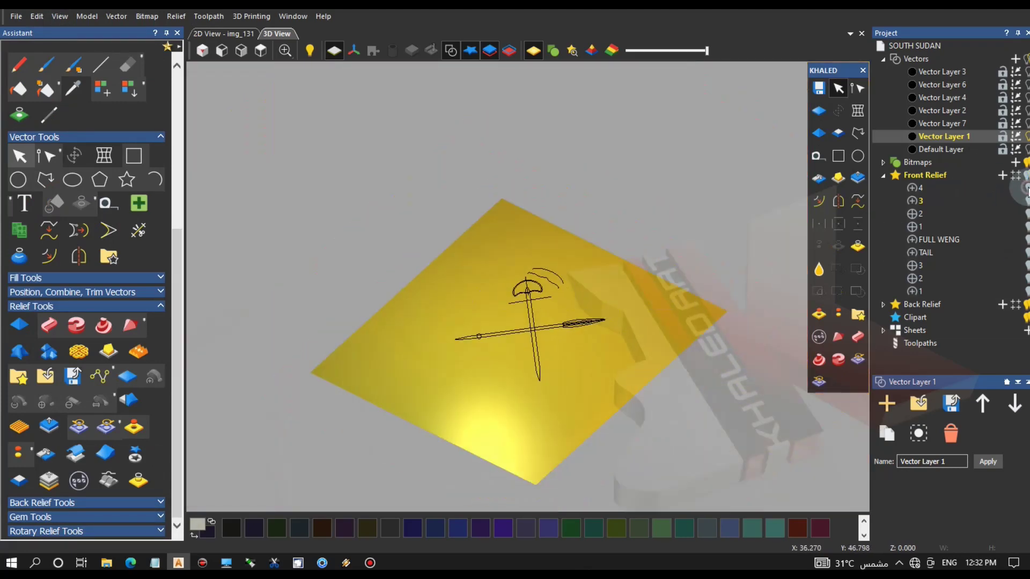
left_click(1028, 188)
scroll(536, 309, "up", 5)
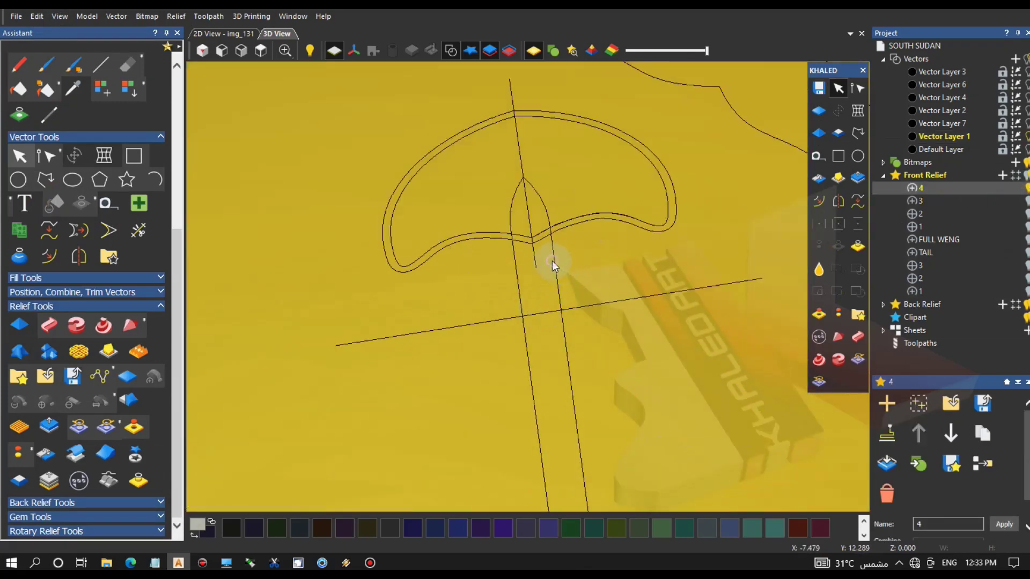
left_click(1013, 206)
Shape the axe handle outline on layer 4 with a Round profile, an 85-degree angle and a 1 mm start height.
left_click(537, 250)
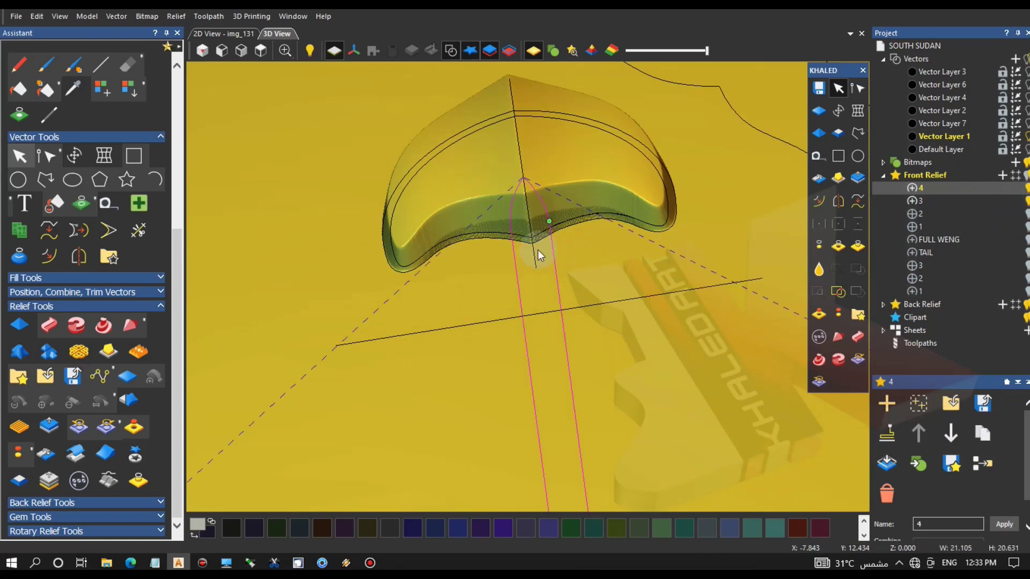
left_click(819, 133)
left_click_drag(479, 211, 172, 223)
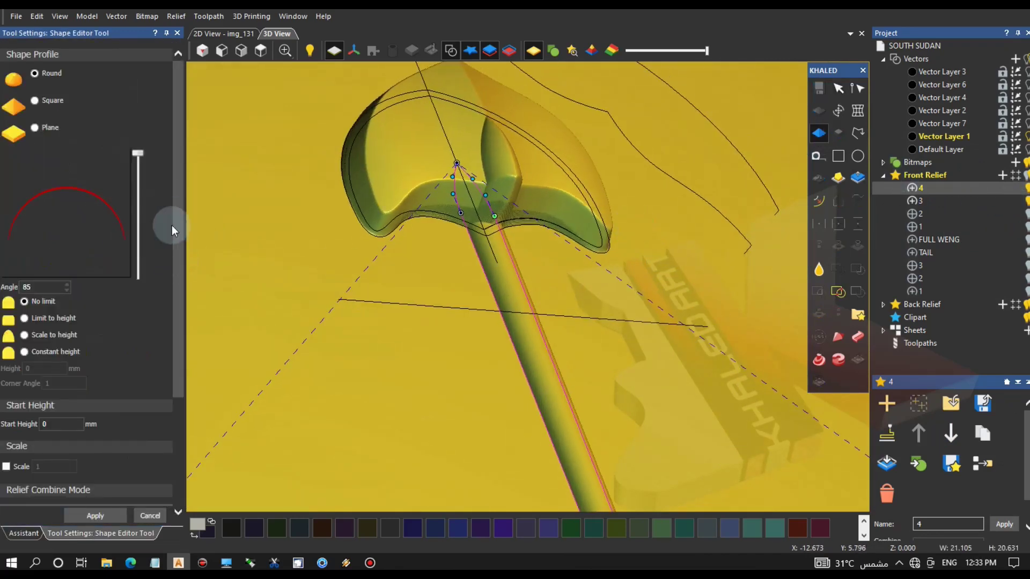
left_click_drag(391, 267, 555, 310)
scroll(86, 322, "down", 5)
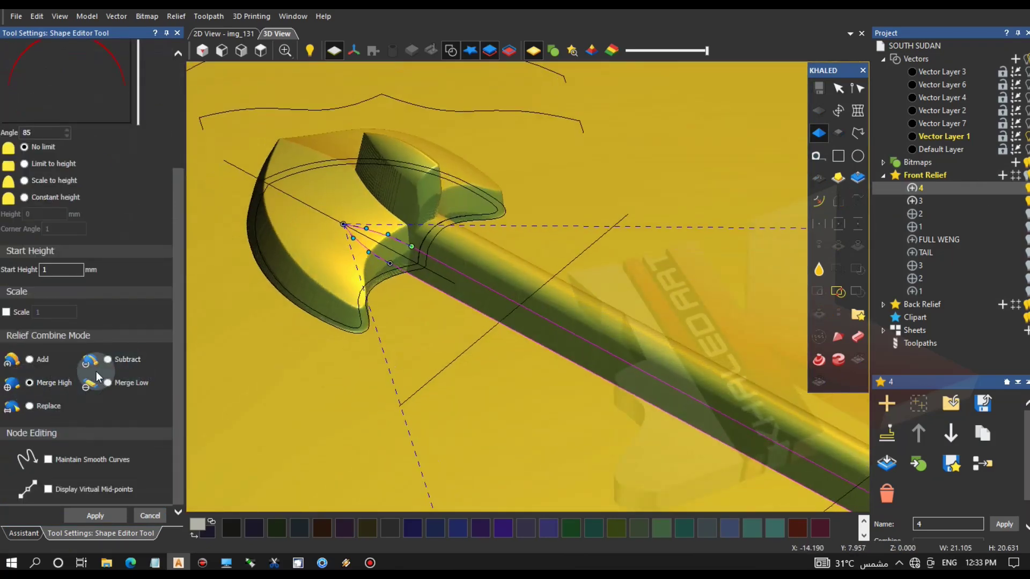
scroll(945, 483, "down", 2)
Set layer 4's combine mode to Merge High and apply the handle shape.
left_click(947, 513)
left_click(956, 455)
scroll(440, 242, "up", 3)
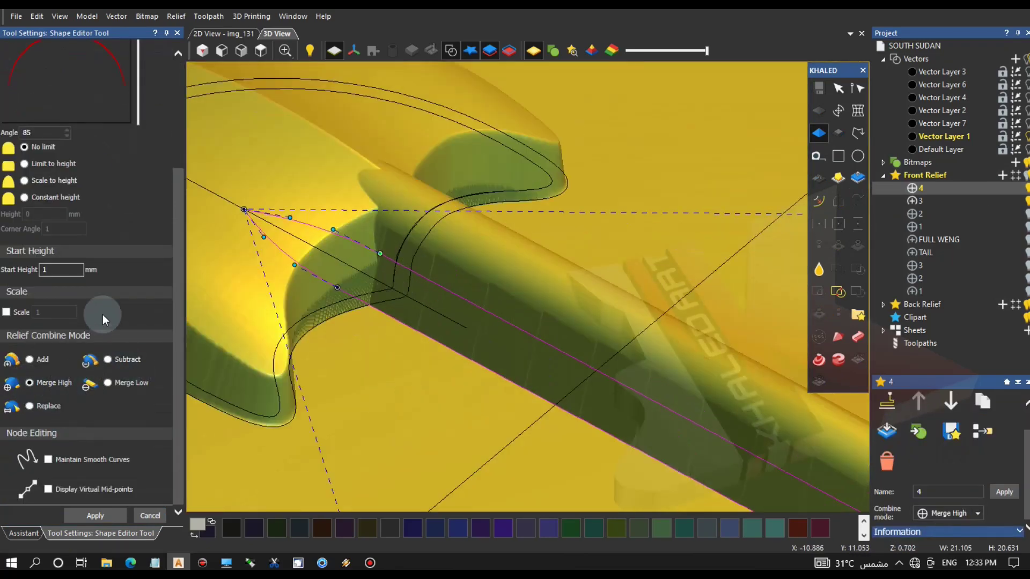
left_click(115, 518)
Lower the axe handle relief by scaling it with a factor of 0.628.
left_click_drag(426, 320, 537, 177)
left_click(858, 177)
left_click_drag(321, 302, 321, 333)
left_click(119, 214)
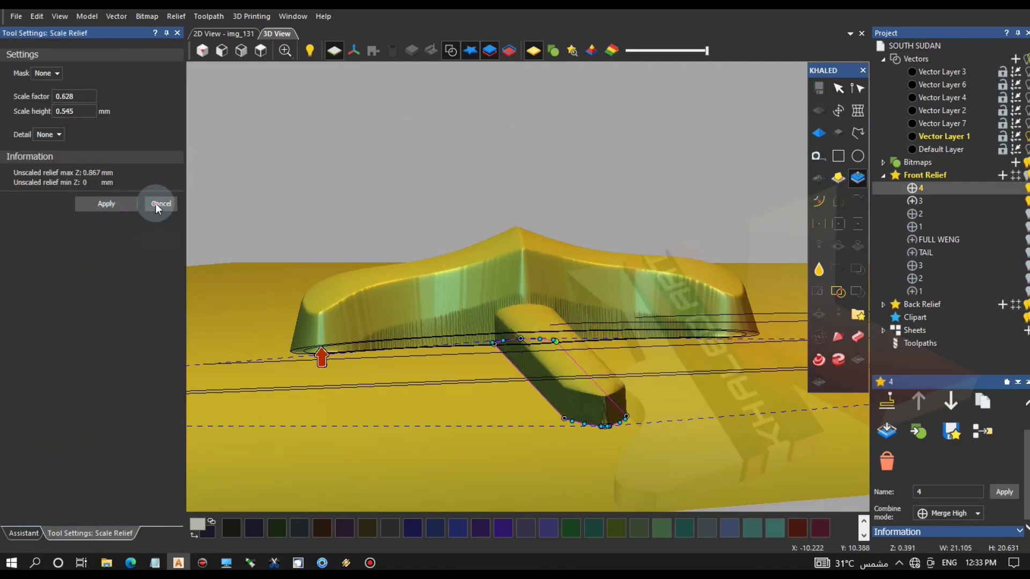
left_click(156, 204)
Raise the axe handle by adding a Plane shape with a 0.6 mm start height, and check it against the blade.
left_click_drag(514, 293, 674, 255)
left_click(819, 133)
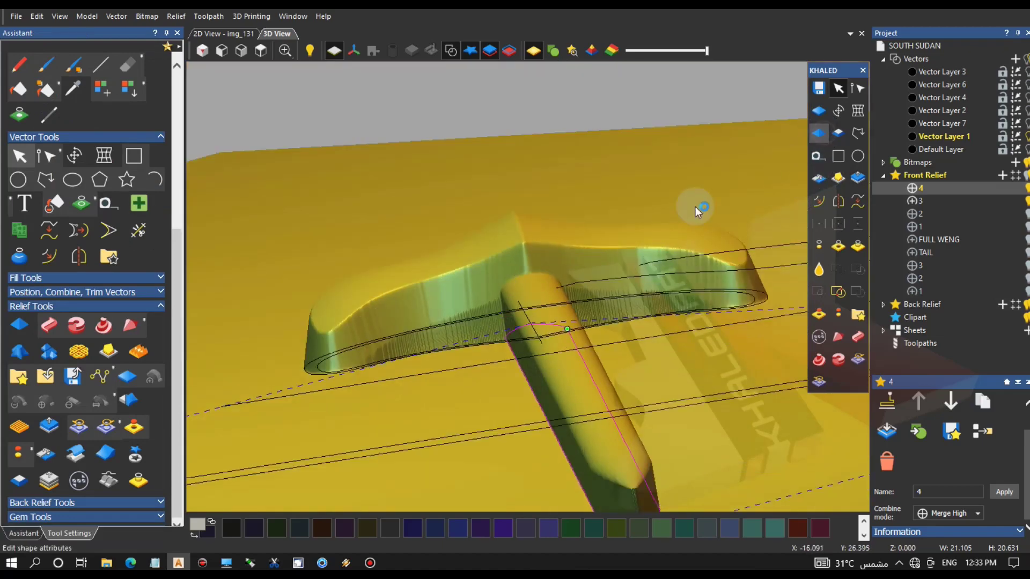
left_click_drag(60, 425, 20, 428)
left_click(137, 156)
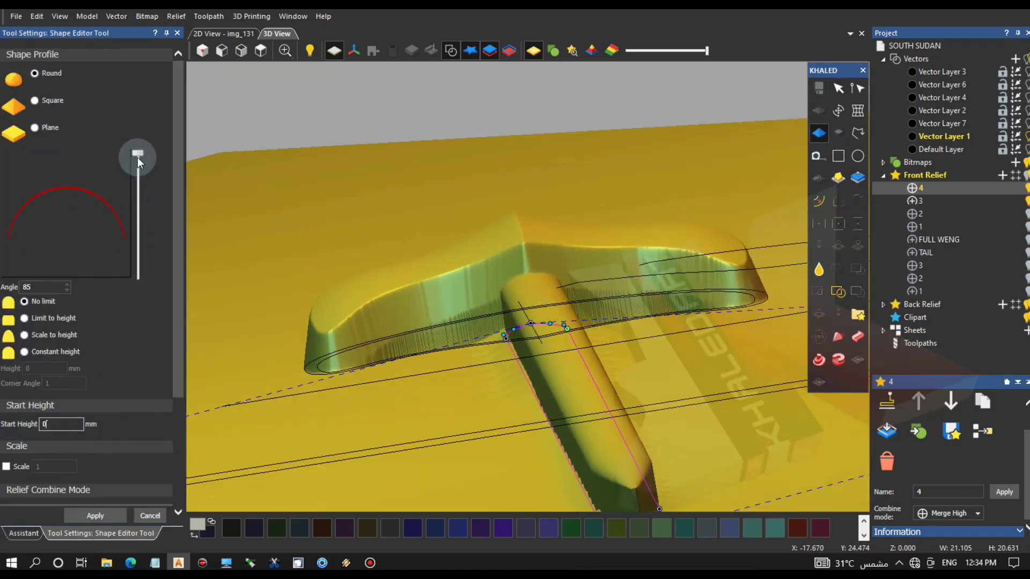
left_click_drag(295, 311, 499, 316)
scroll(43, 431, "down", 3)
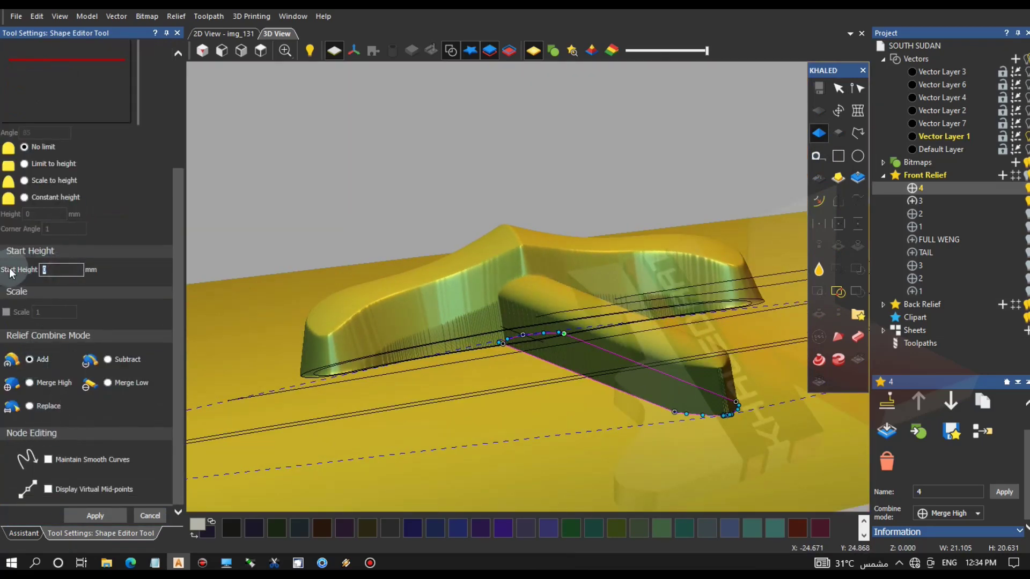
type(".5")
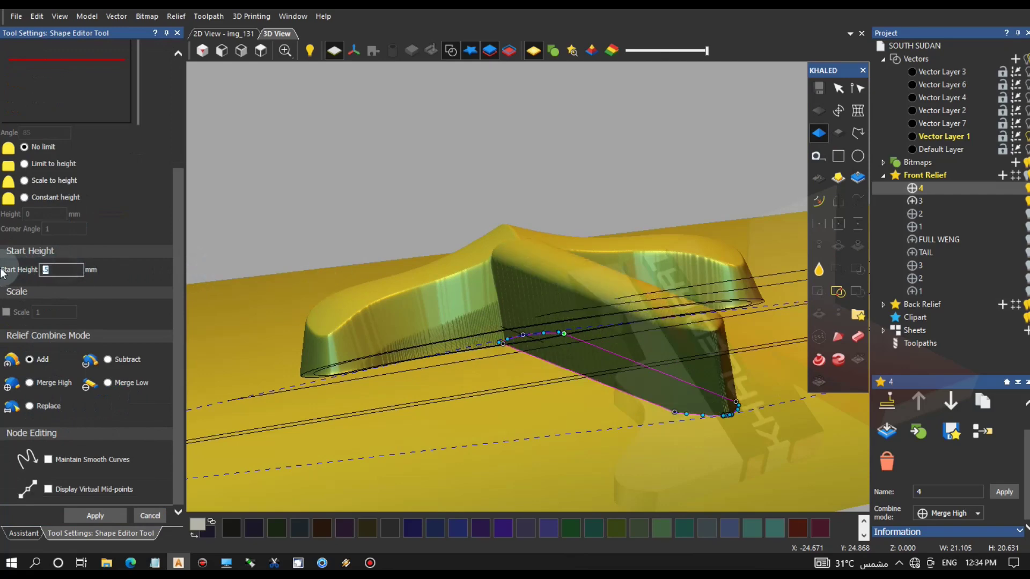
type("6")
left_click(100, 516)
left_click(143, 513)
left_click_drag(553, 331, 556, 75)
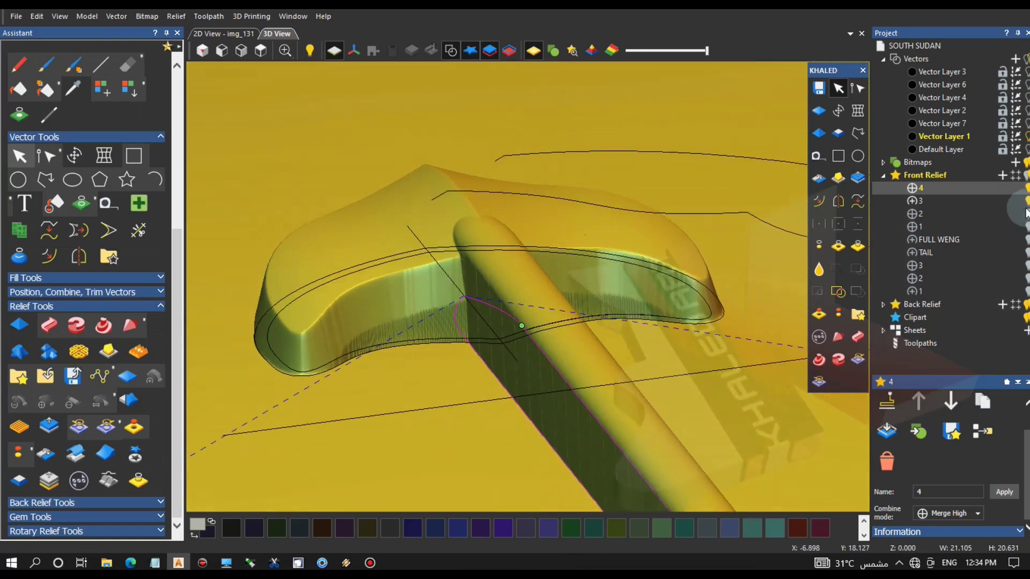
Hide the handle layer and the vectors, and start sculpting on the axe blade's layer 3.
left_click(1027, 188)
left_click_drag(492, 332, 879, 237)
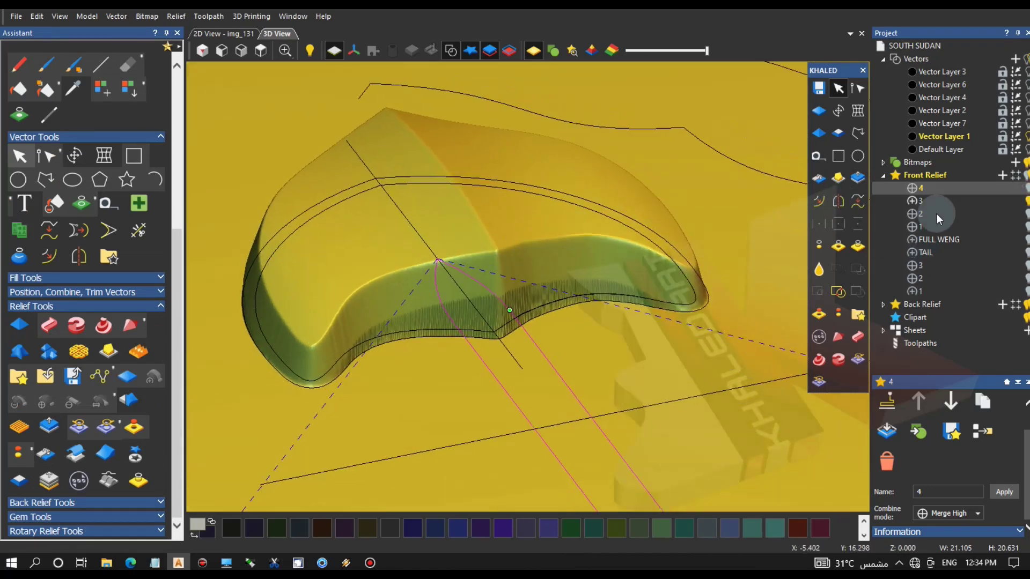
left_click(970, 201)
left_click(819, 269)
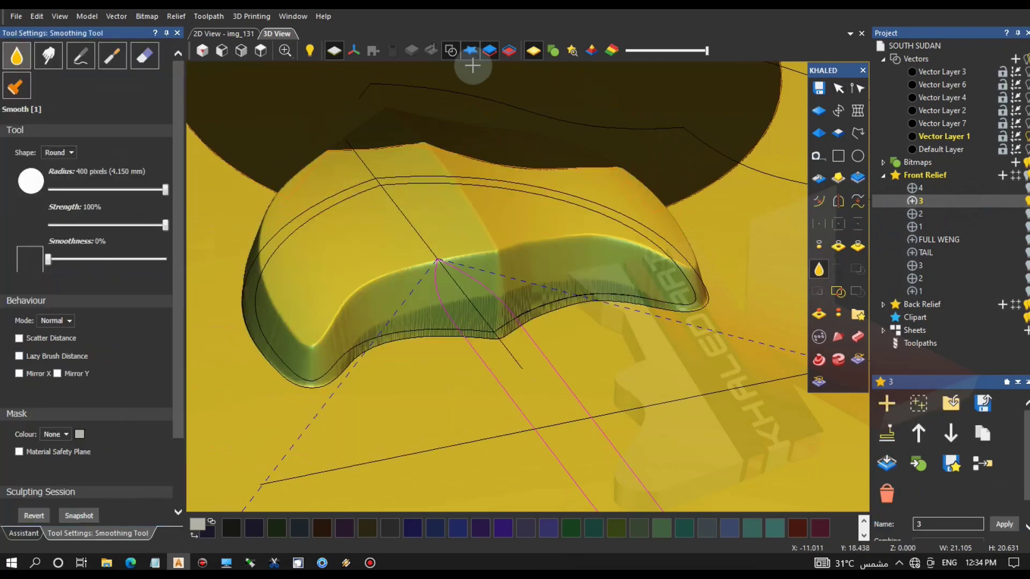
left_click(450, 51)
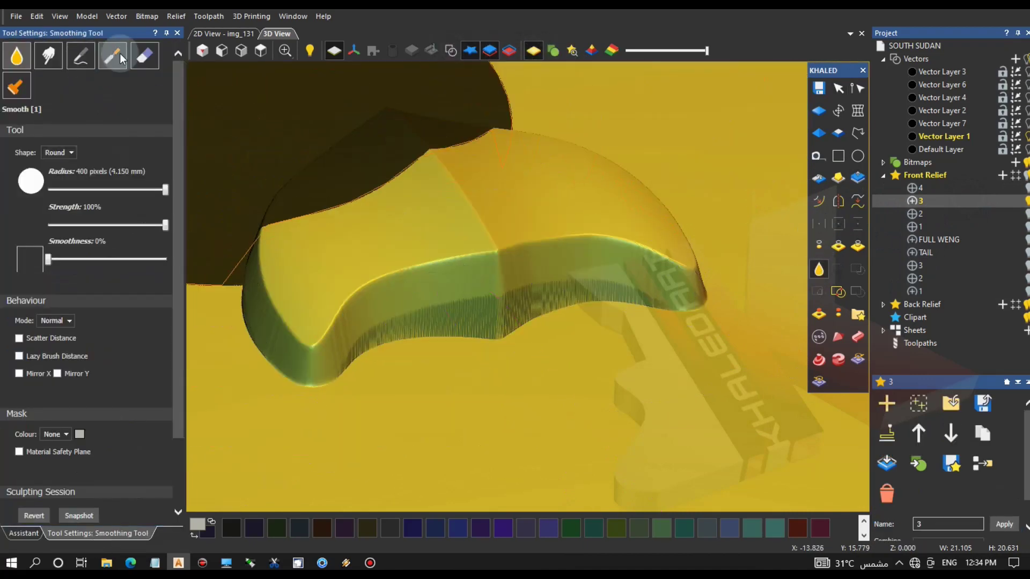
Carve the axe blade with a round 227-pixel brush at 6% strength and 100% smoothness, and check it with the handle shown.
left_click(112, 56)
left_click(102, 189)
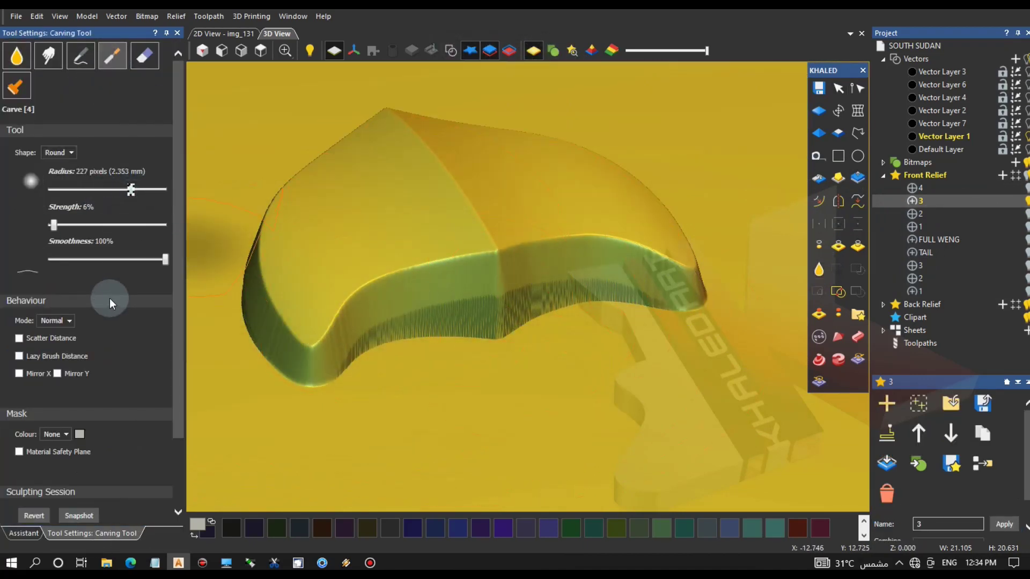
middle_click_drag(517, 413, 768, 399)
middle_click_drag(502, 370, 452, 390)
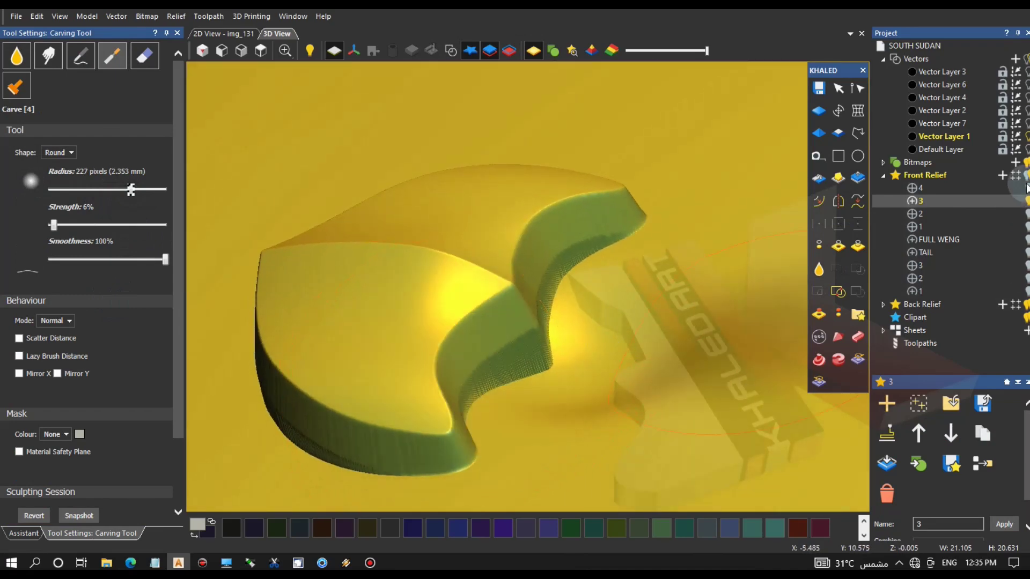
left_click(1028, 187)
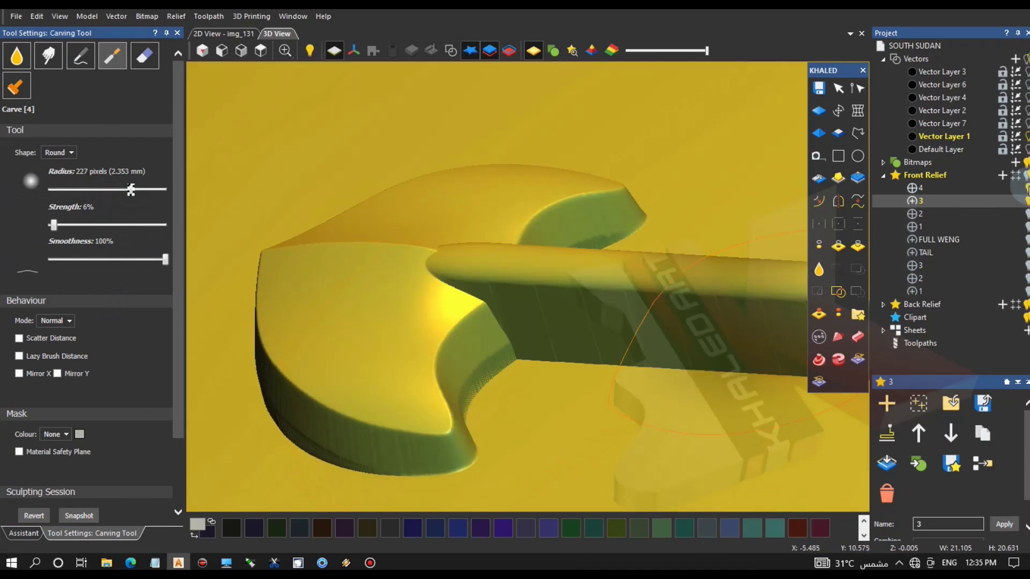
mouse_move(1006, 204)
middle_mouse_down()
mouse_move(591, 417)
mouse_move(457, 237)
mouse_move(407, 225)
mouse_move(361, 285)
mouse_move(669, 388)
mouse_move(625, 225)
mouse_move(301, 329)
mouse_move(588, 397)
mouse_move(617, 386)
mouse_move(594, 410)
mouse_move(504, 386)
mouse_move(510, 331)
mouse_move(511, 444)
mouse_move(506, 421)
mouse_move(596, 290)
mouse_move(612, 384)
mouse_move(483, 322)
middle_mouse_up()
Finish sculpting and zero the relief outside the axe blade's outer outline.
left_click(18, 534)
key("F2")
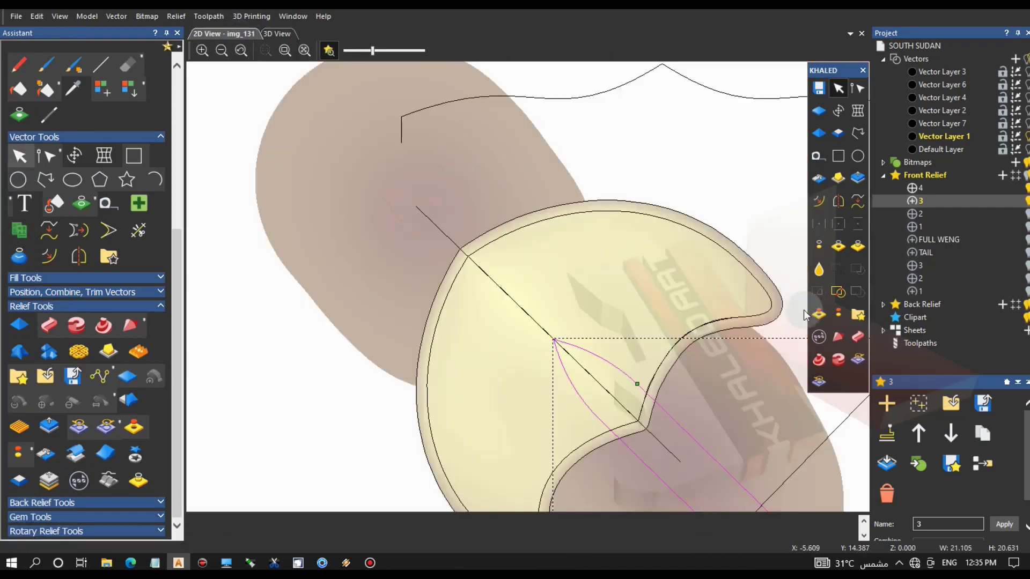
left_click(814, 257)
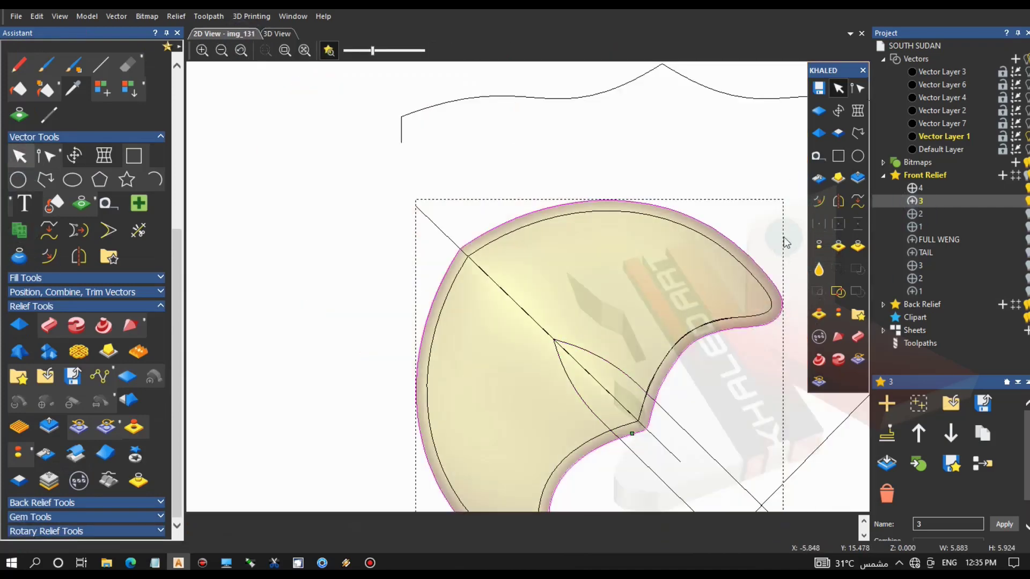
Make layer 4 active and show the eagle's relief layers to examine how the axe sits over the wing.
left_click(957, 189)
key("F3")
left_click_drag(488, 275, 581, 315)
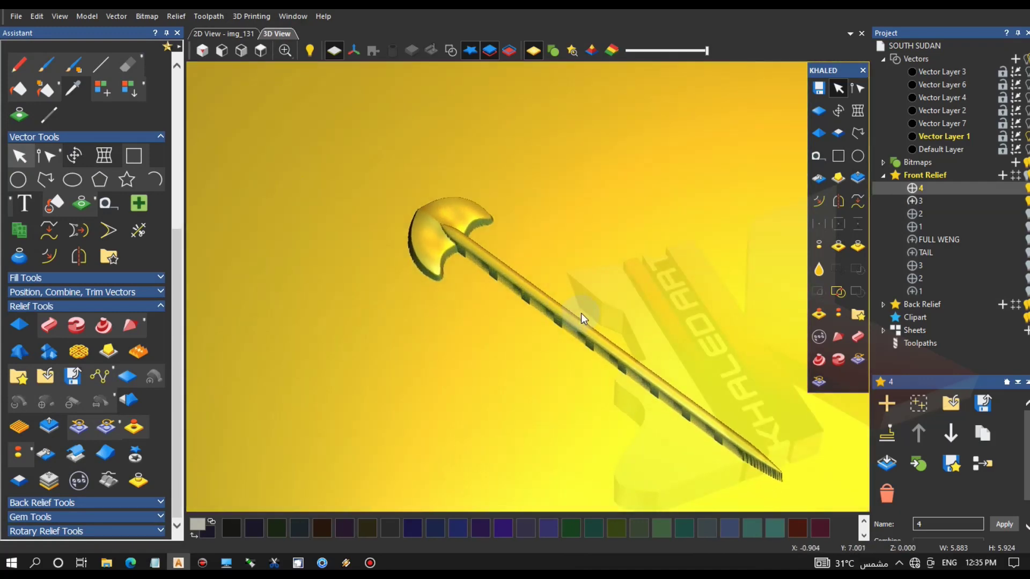
left_click(1028, 227)
left_click(1028, 241)
left_click_drag(539, 198, 441, 383)
scroll(462, 286, "up", 4)
scroll(938, 516, "down", 1)
Set the combine mode of the axe blade's layer 3 to Merge High and inspect the whole emblem.
left_click(953, 200)
left_click(947, 514)
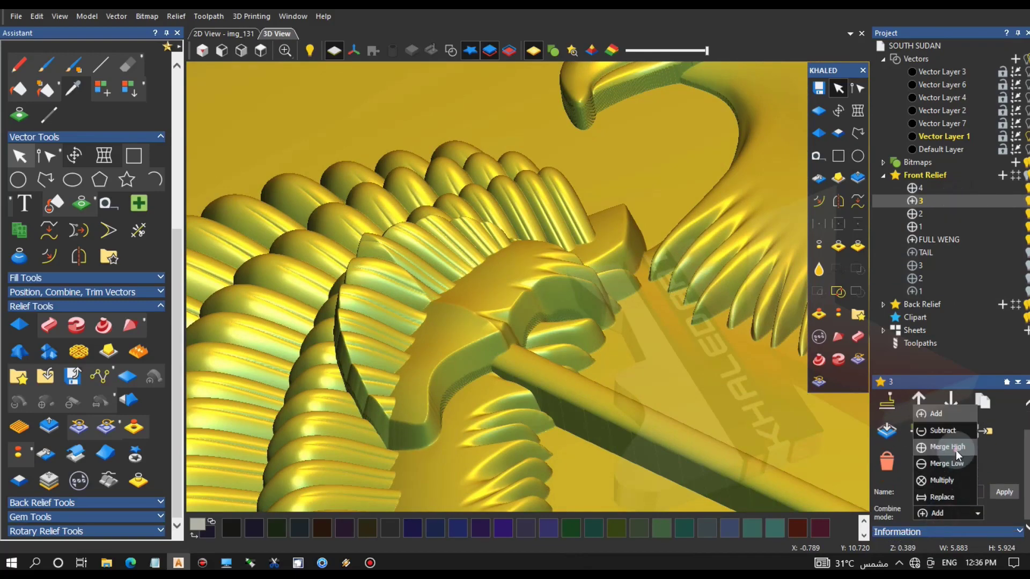
left_click(956, 450)
left_click_drag(515, 298, 634, 342)
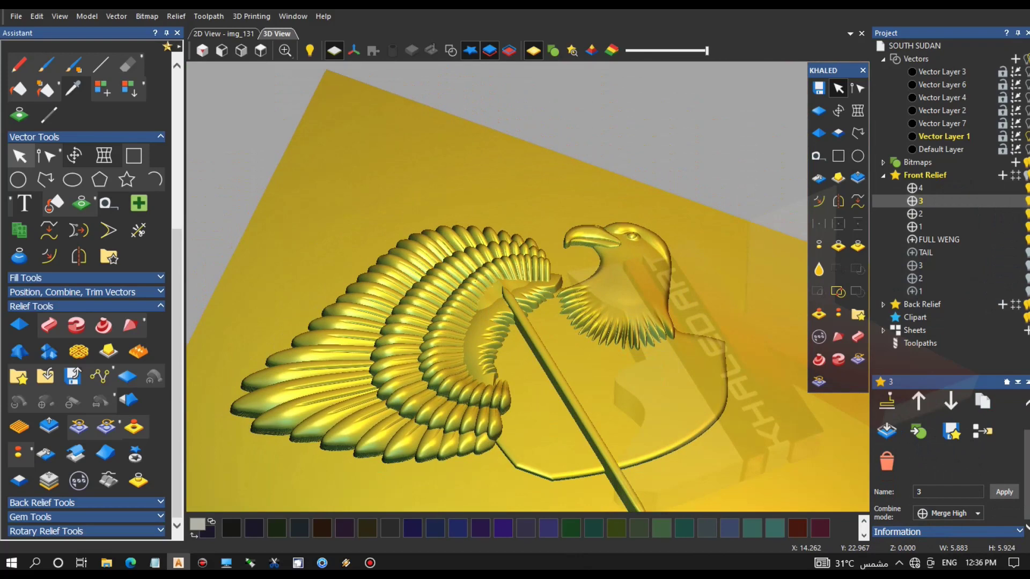
With only the axe parts shown, merge the blade and handle into one relief layer and delete their original layers 3 and 4.
left_click(1026, 201)
scroll(529, 300, "up", 5)
left_click_drag(529, 300, 617, 254)
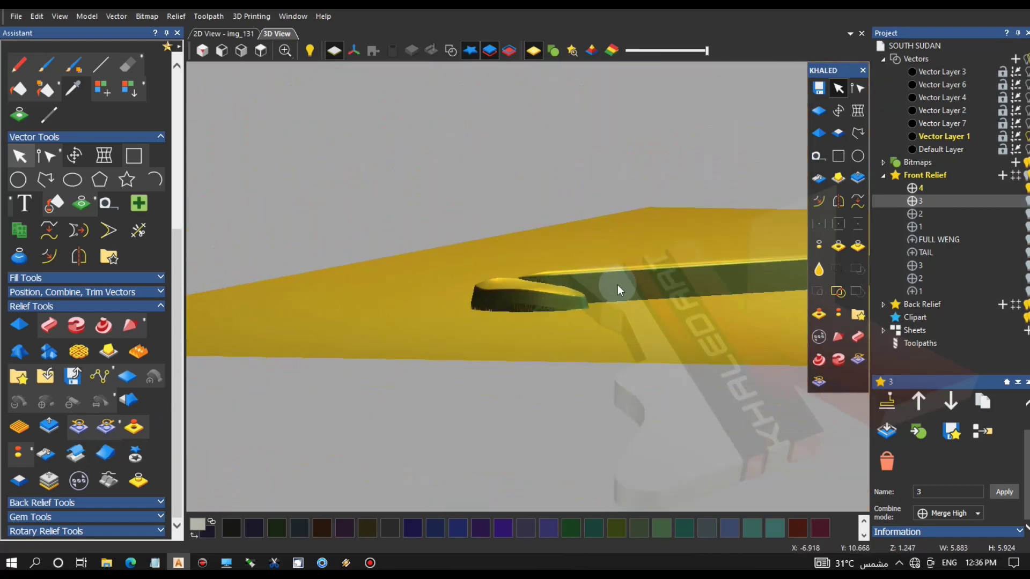
left_click(982, 430)
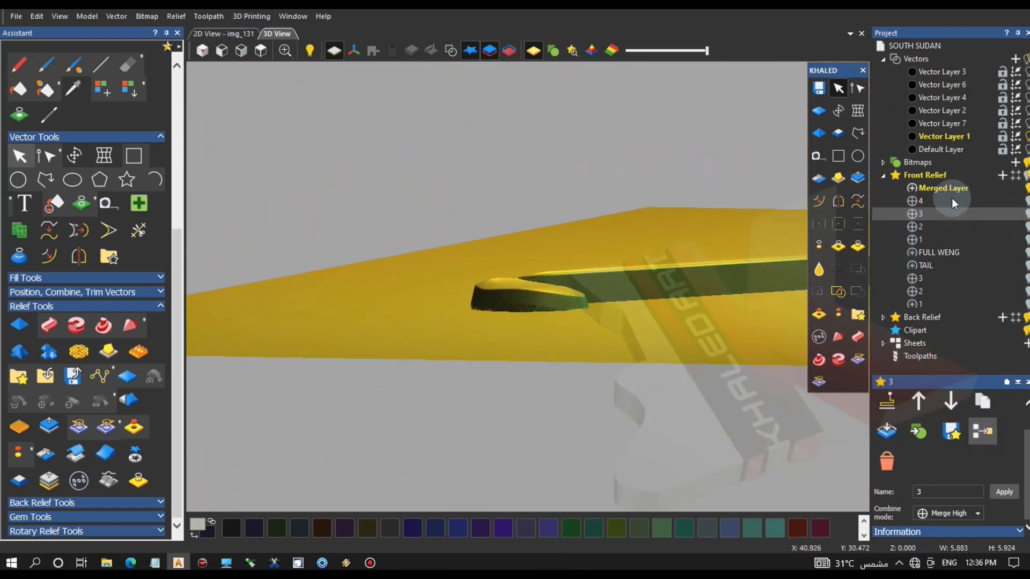
left_click(886, 460)
left_click(880, 497)
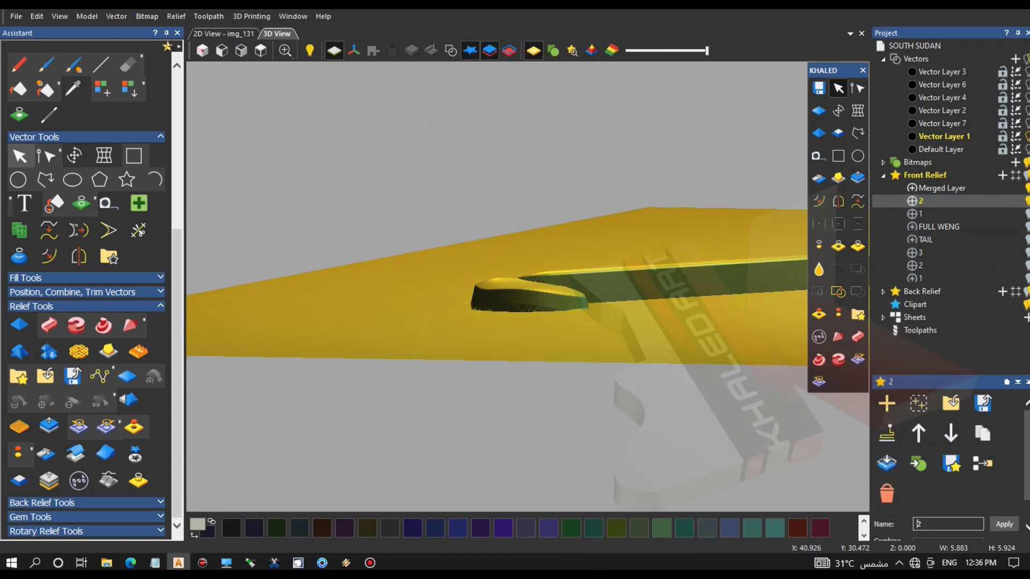
Make the Merged Layer active in the 2D View with the eagle layers hidden.
left_click_drag(569, 301, 436, 172)
left_click(240, 34)
scroll(435, 332, "down", 4)
scroll(595, 286, "up", 2)
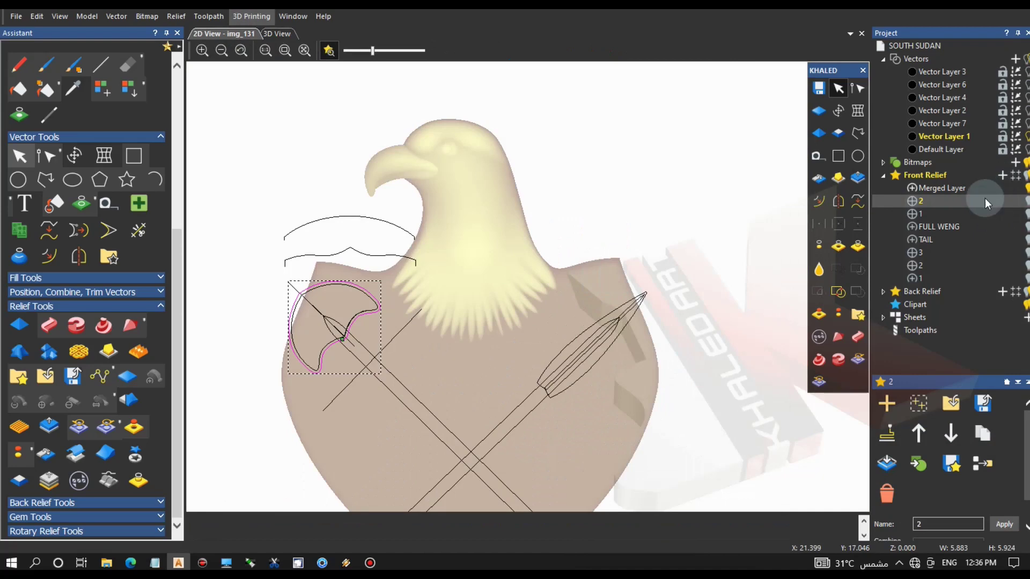
left_click(943, 188)
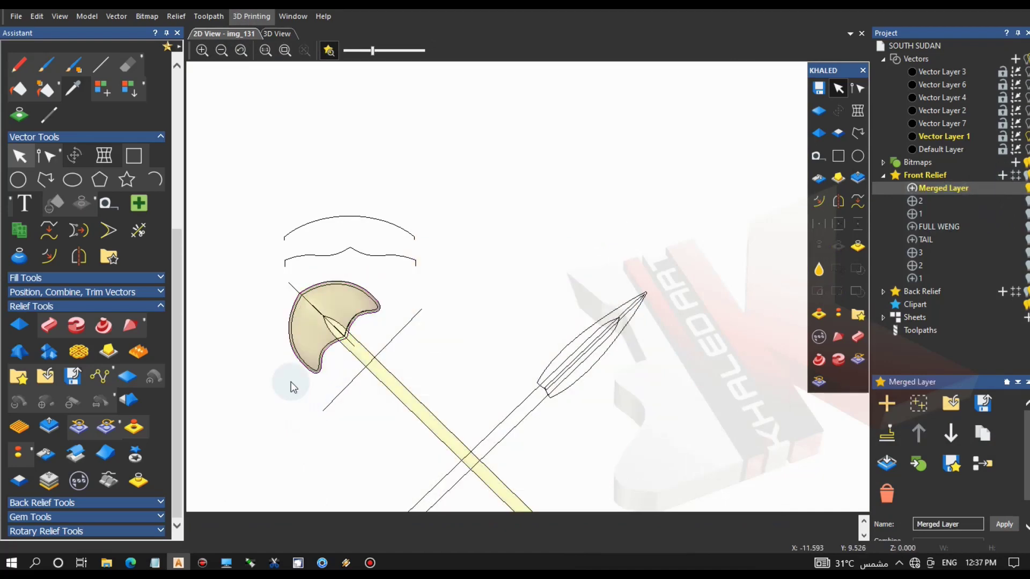
Delete the diagonal construction line and the two profile curves near the axe head.
scroll(356, 412, "down", 3)
scroll(405, 227, "up", 5)
scroll(494, 264, "down", 5)
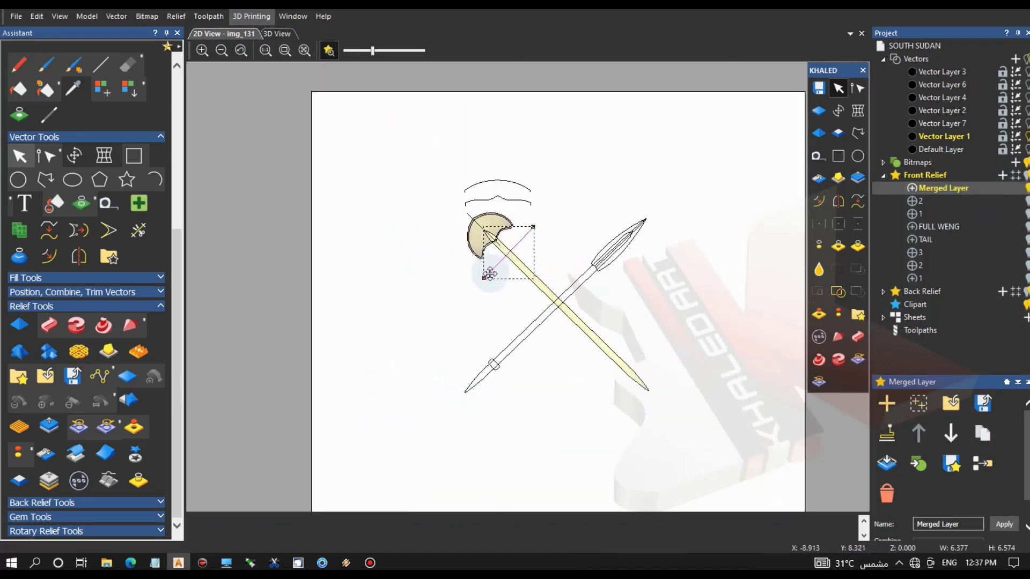
scroll(543, 277, "up", 2)
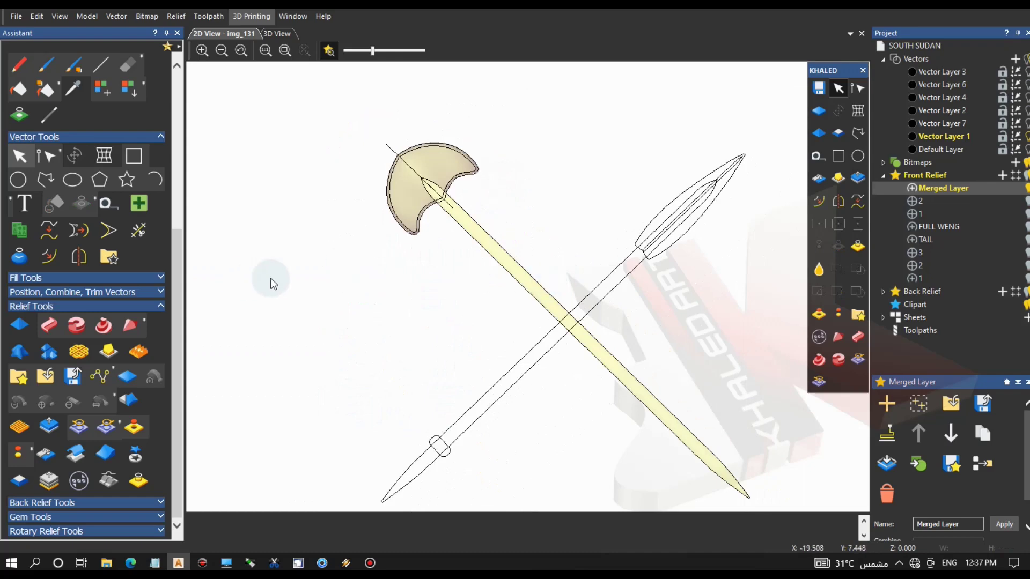
Create one combined outline vector around the axe blade and handle.
scroll(490, 268, "down", 1)
scroll(582, 228, "up", 4)
right_click(547, 207)
left_click(570, 232)
right_click(569, 234)
mouse_move(633, 243)
left_click(707, 245)
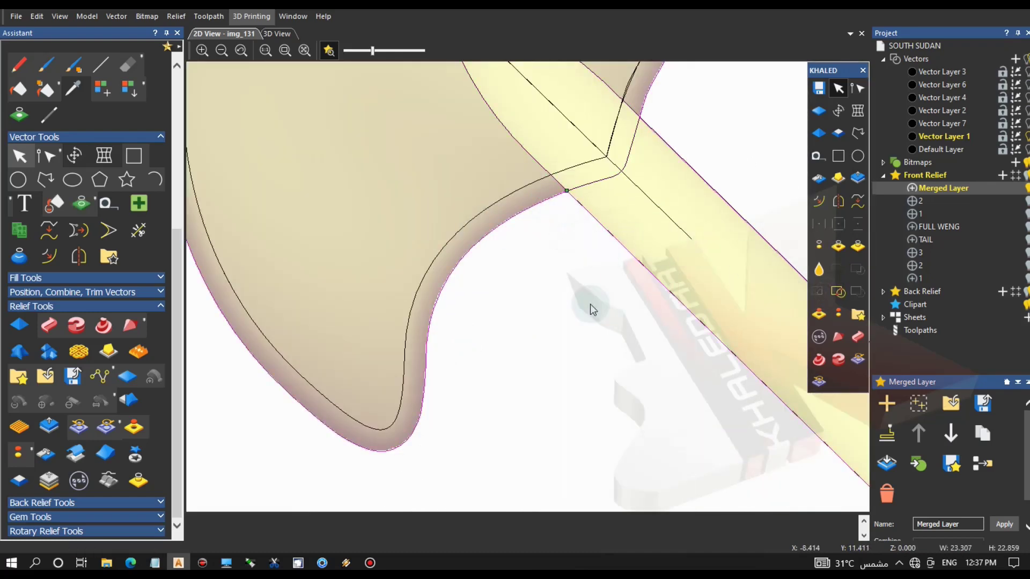
Offset the combined axe outline outwards by about 0.703 mm with radiused corners.
left_click(285, 36)
left_click(239, 35)
left_click(820, 200)
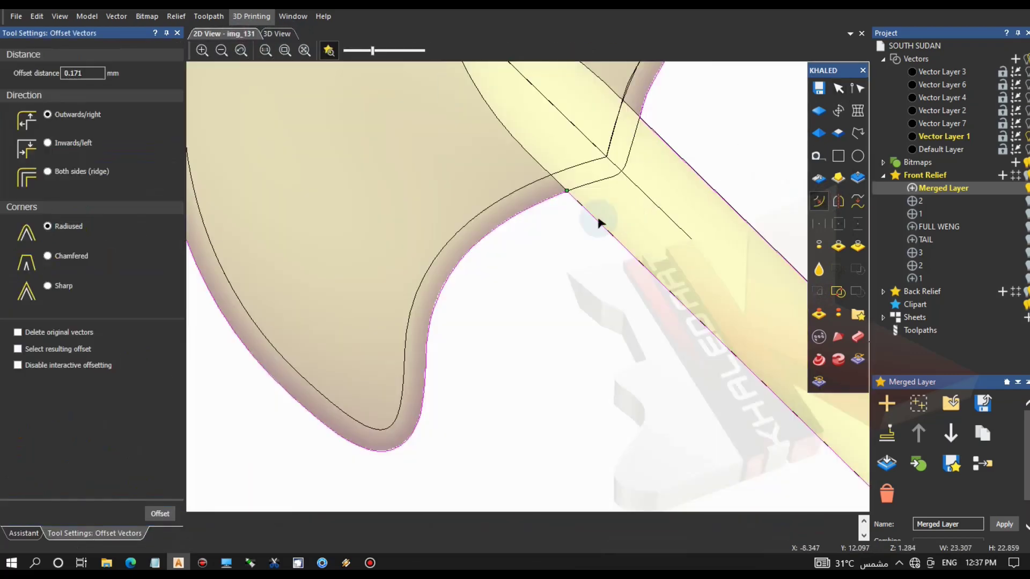
left_click_drag(585, 245, 574, 322)
scroll(577, 321, "down", 5)
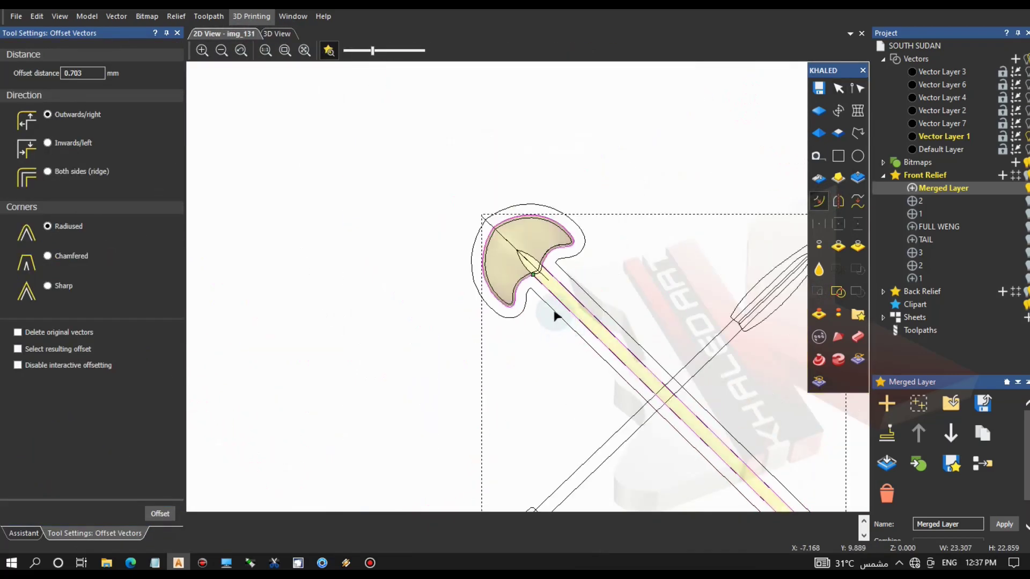
scroll(558, 314, "up", 5)
Try a round Shape Editor profile with Limit to height, in Add mode, on the offset axe outline.
left_click(284, 34)
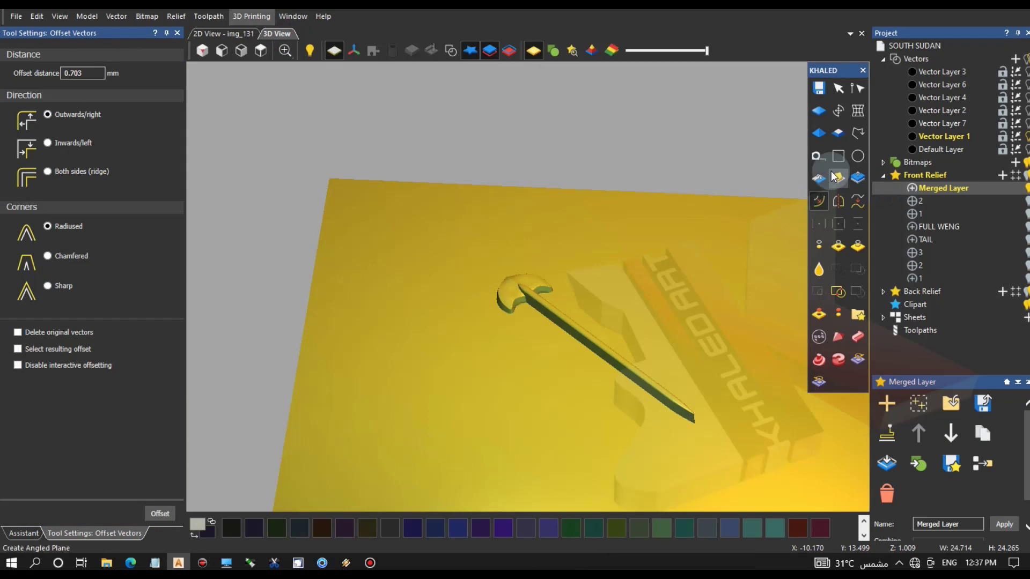
left_click(45, 19)
left_click(54, 33)
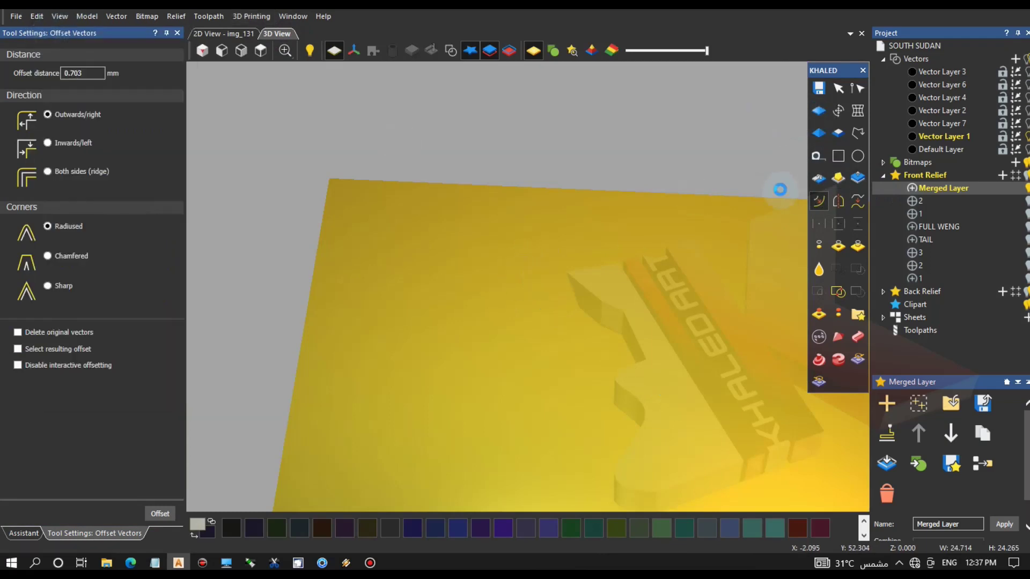
left_click(118, 508)
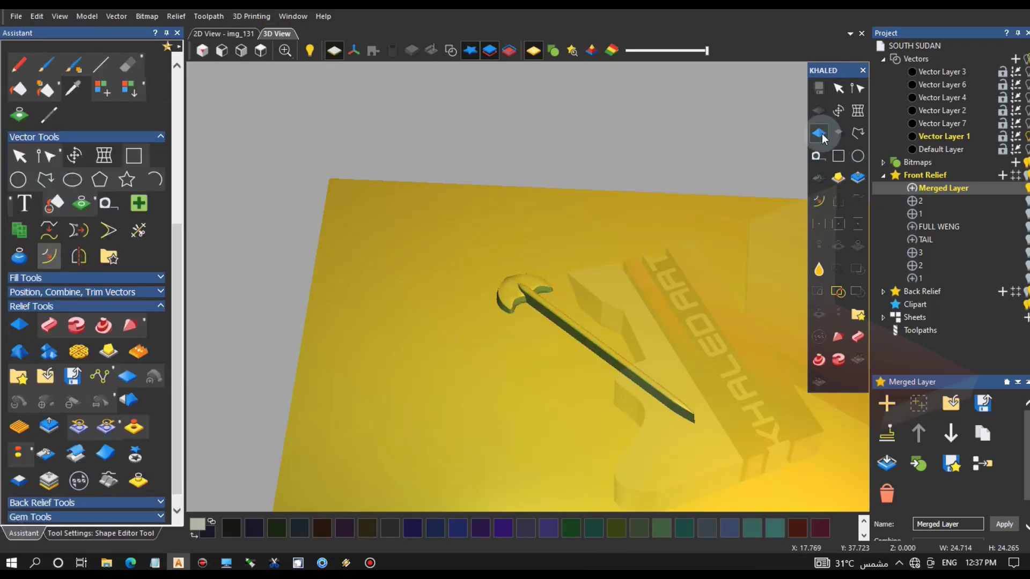
left_click(92, 533)
left_click(137, 180)
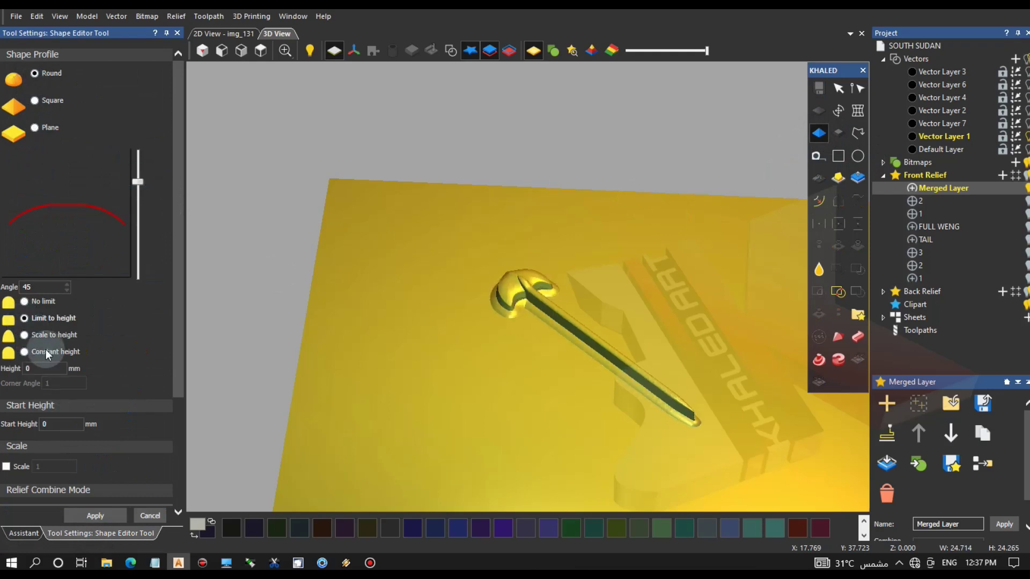
scroll(54, 461, "down", 3)
left_click_drag(527, 332, 729, 236)
scroll(533, 301, "up", 5)
left_click_drag(565, 362, 381, 371)
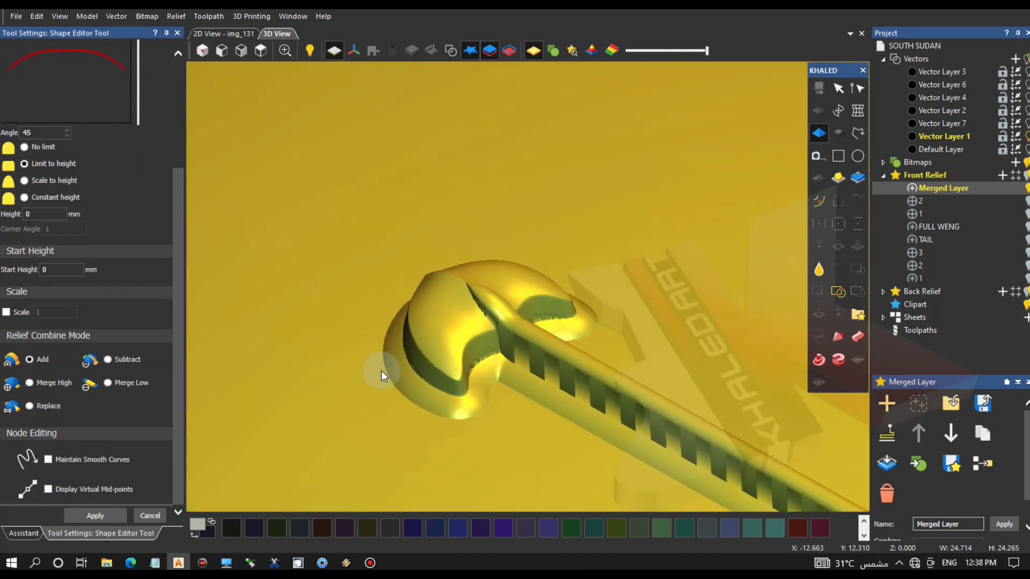
left_click(150, 515)
left_click_drag(416, 289, 395, 169)
Delete the offset axe outline and draw a narrow ellipse about 12 mm wide and 46 mm high over the weapons.
left_click(224, 33)
scroll(536, 293, "down", 5)
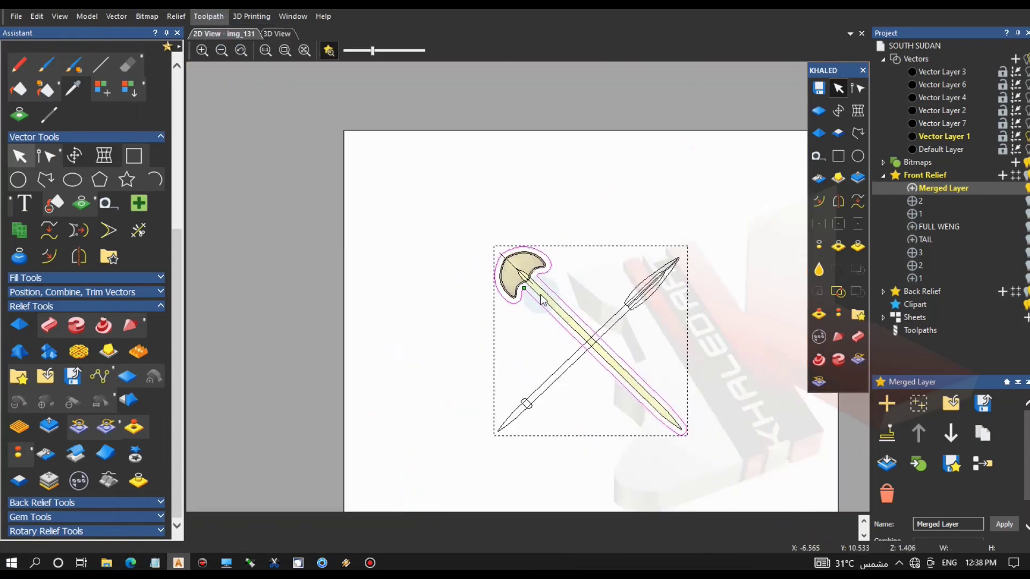
left_click(535, 343)
left_click(72, 180)
left_click(449, 407)
left_click_drag(435, 270, 621, 349)
Rotate the ellipse about 50 degrees anticlockwise and position it so that it encloses the whole axe.
key("t")
left_click_drag(670, 226, 571, 188)
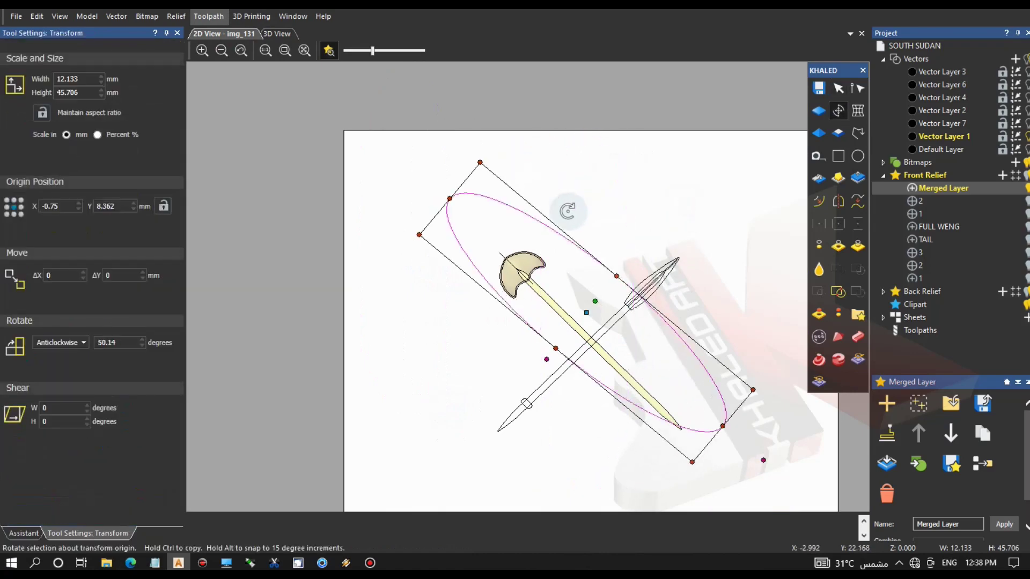
left_click_drag(572, 277, 588, 311)
left_click_drag(784, 458, 779, 465)
left_click_drag(697, 421, 691, 415)
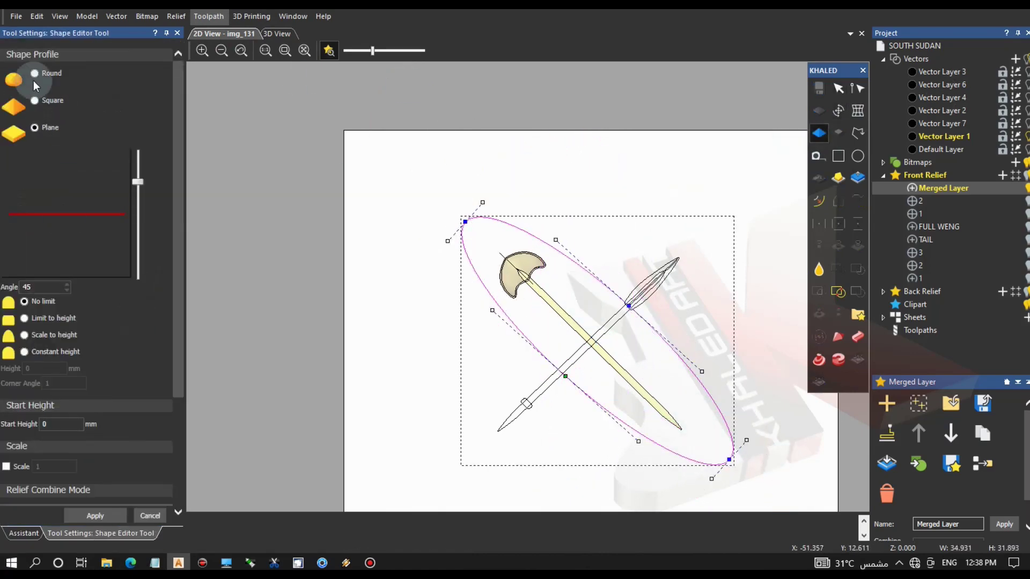
Give the ellipse a round profile at 45 degrees with No limit and the Add combine mode.
left_click(35, 74)
left_click(276, 34)
scroll(50, 447, "down", 4)
left_click_drag(343, 378, 446, 218)
left_click_drag(487, 167, 476, 28)
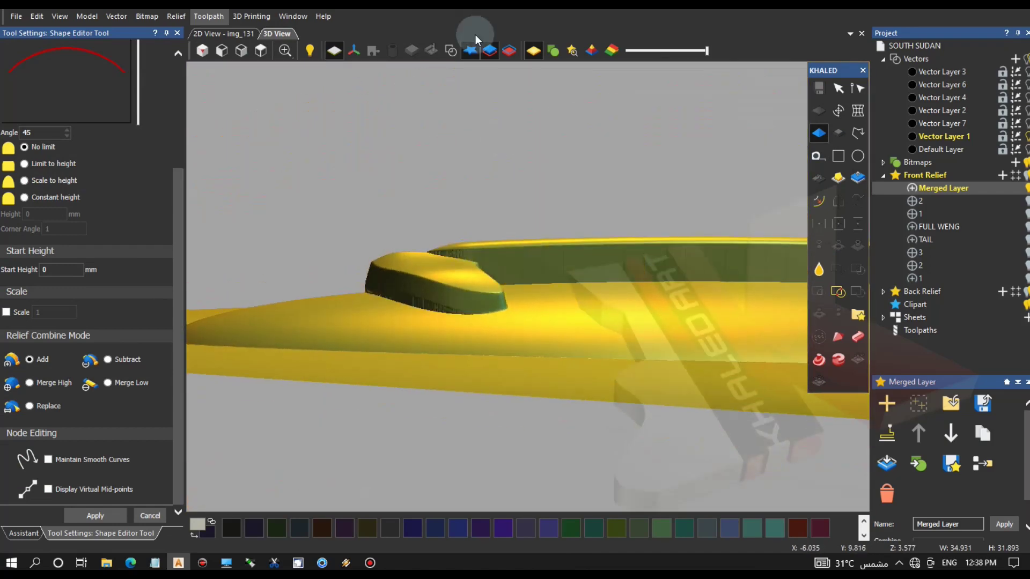
Pull the ellipse's end node near the axe head inwards and apply the round shape to the relief.
left_click(449, 58)
key("F2")
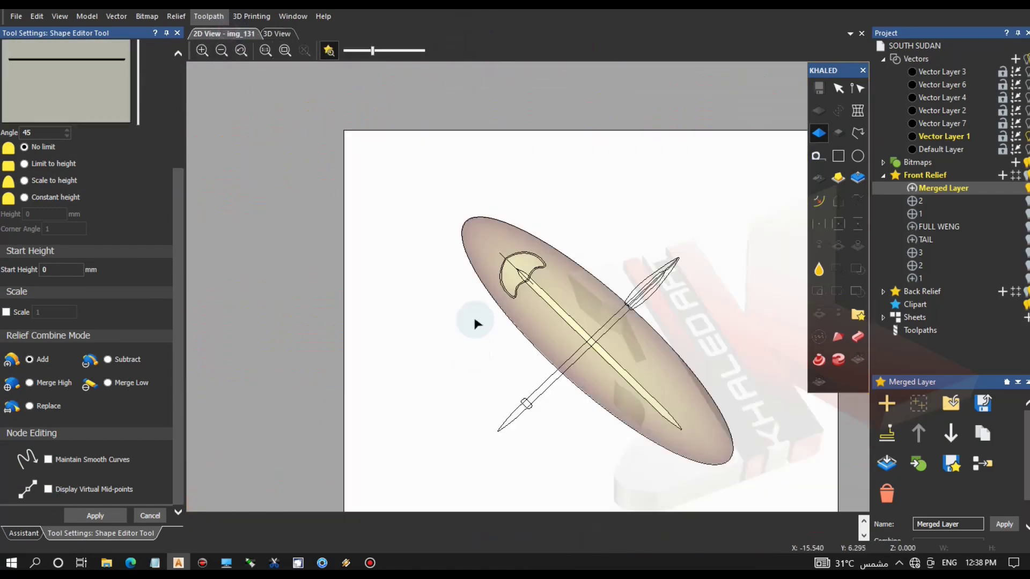
left_click(512, 324)
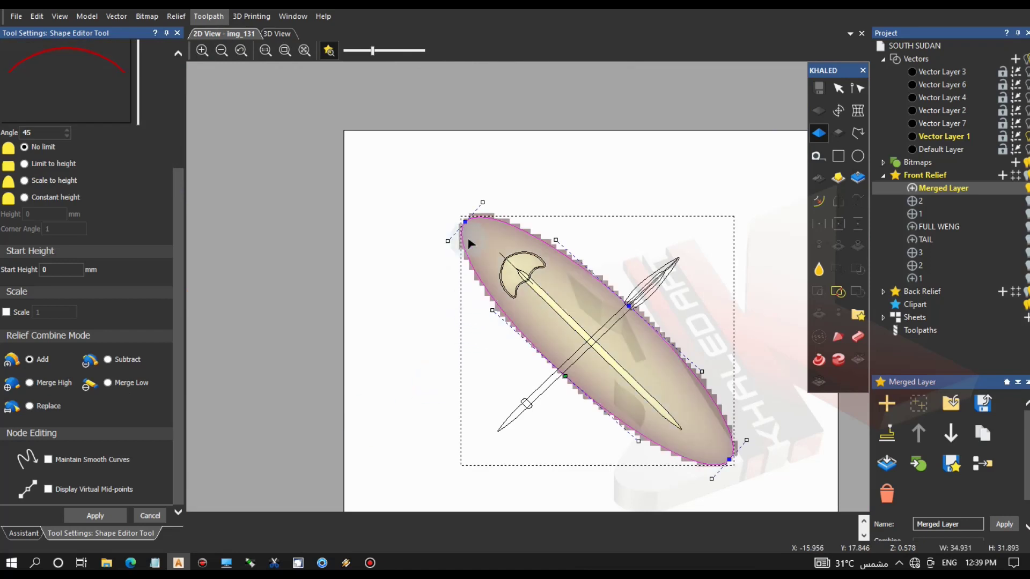
left_click_drag(465, 221, 494, 247)
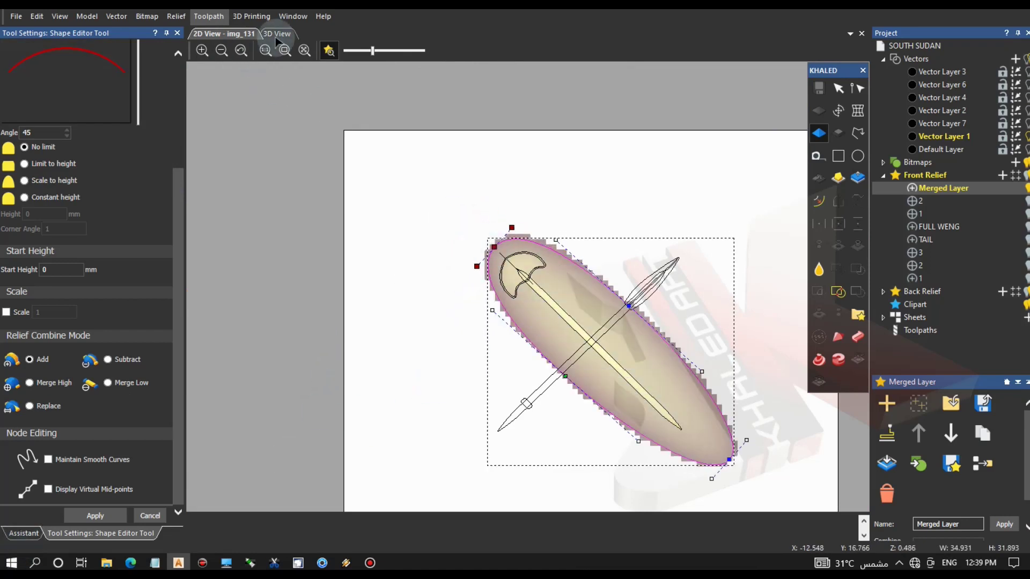
left_click(277, 34)
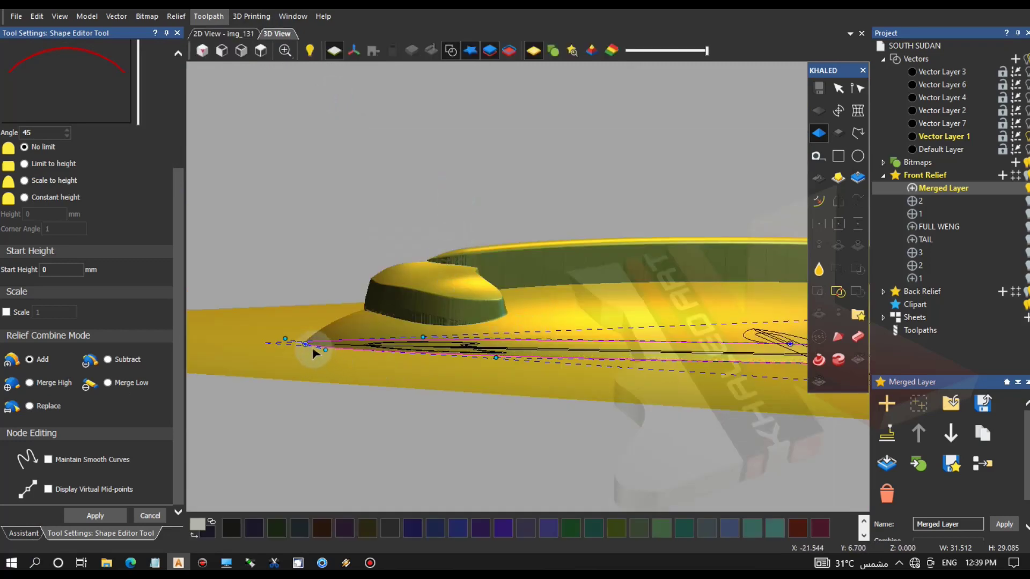
left_click_drag(557, 427, 330, 460)
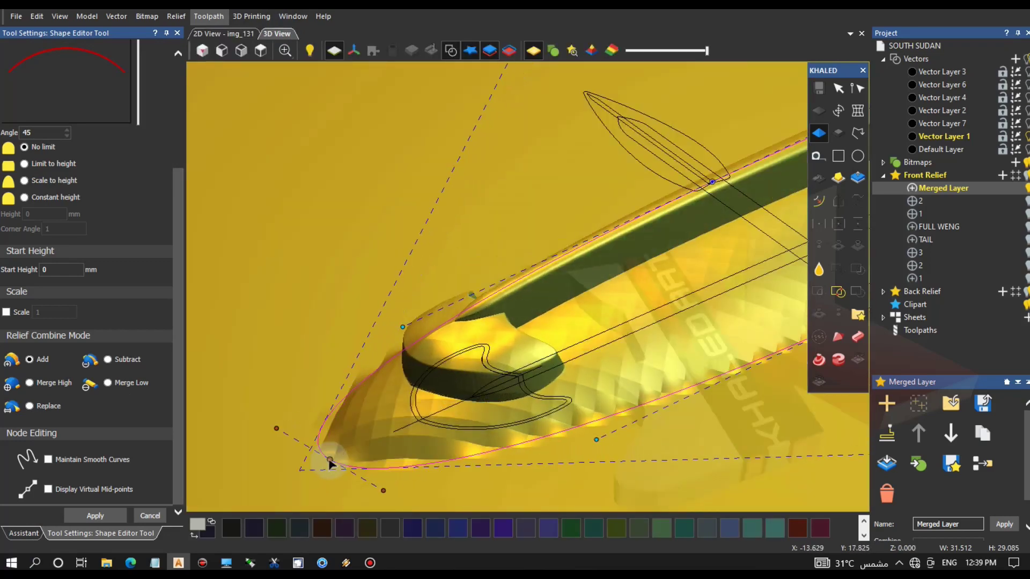
left_click_drag(576, 464, 433, 402)
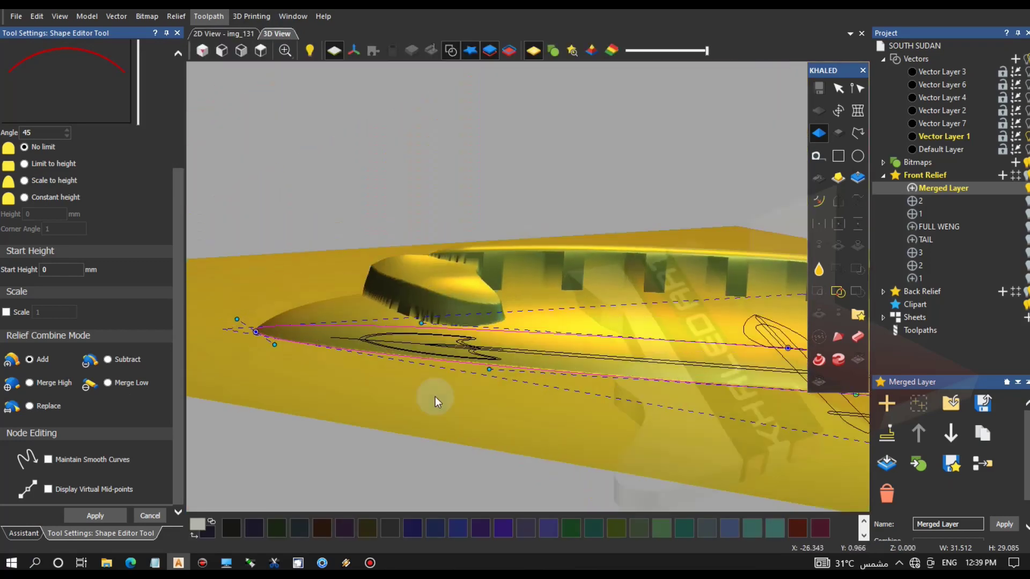
left_click(225, 35)
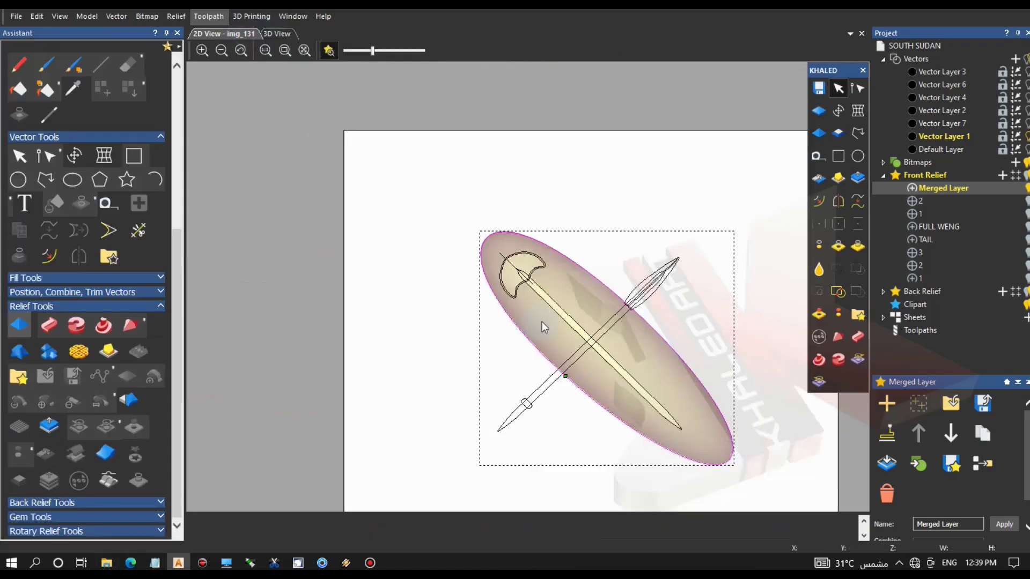
Clear the relief outside the combined axe outline and delete the ellipse vector.
scroll(542, 322, "up", 5)
left_click(473, 236)
right_click(447, 220)
left_click(463, 253)
right_click(451, 269)
mouse_move(475, 280)
left_click(586, 281)
scroll(426, 251, "down", 4)
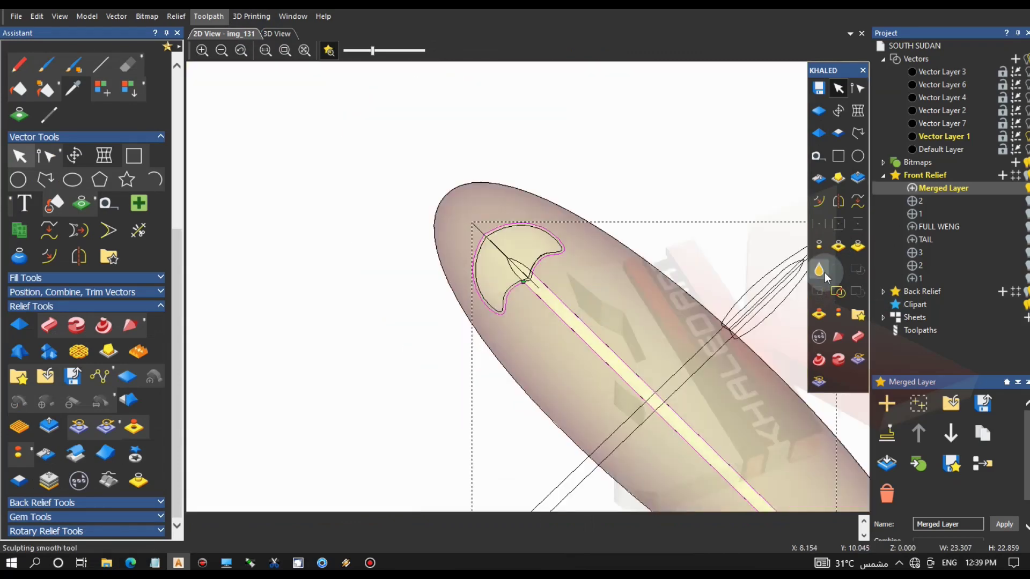
left_click(485, 343)
key("Delete")
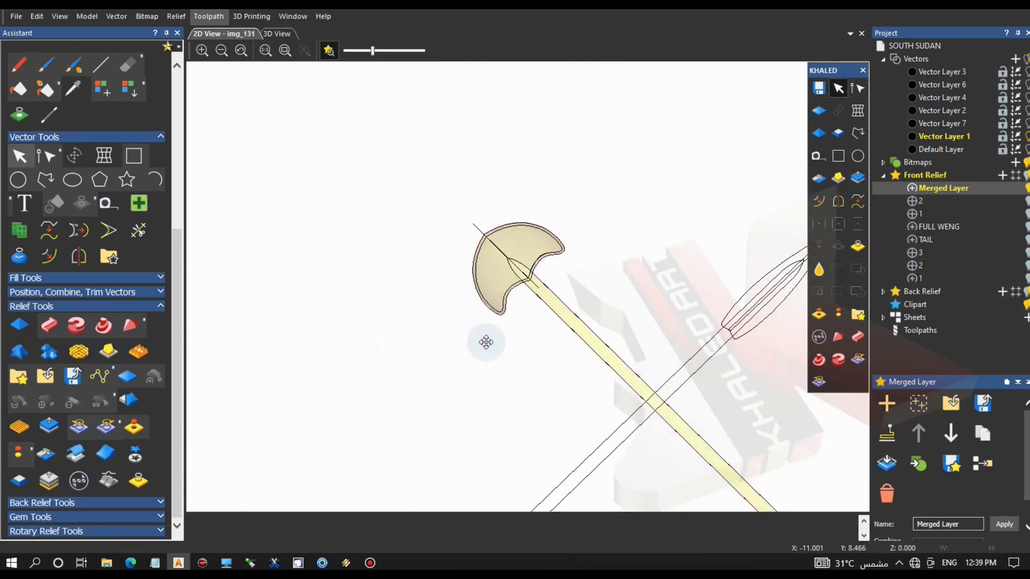
Lower the area inside the combined axe outline with a plane profile, start height 1.5 mm, in Subtract mode.
scroll(526, 285, "up", 4)
scroll(523, 291, "down", 3)
left_click(277, 33)
left_click_drag(449, 250, 524, 308)
scroll(523, 309, "up", 3)
left_click(523, 311)
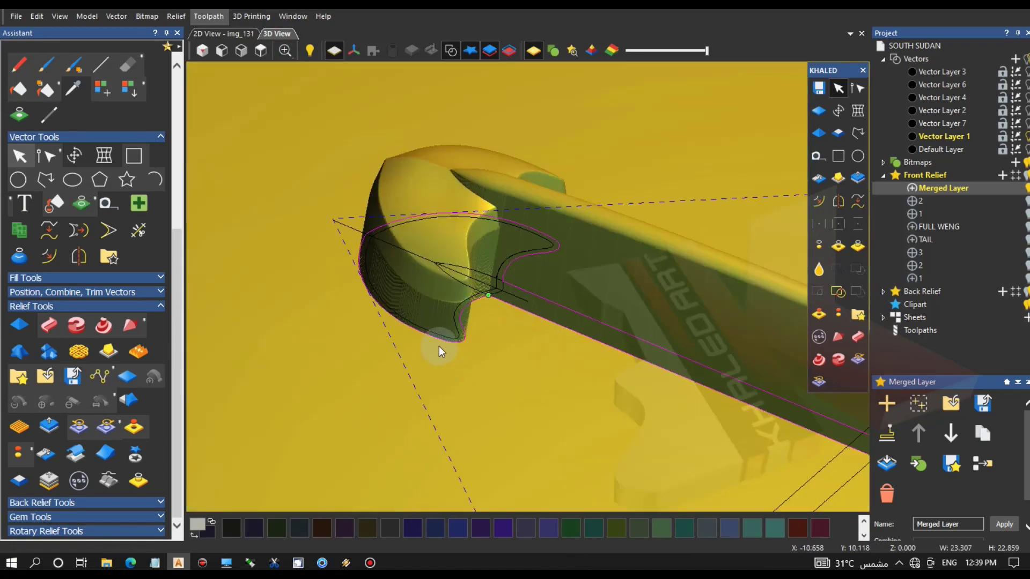
left_click(818, 133)
scroll(24, 462, "down", 3)
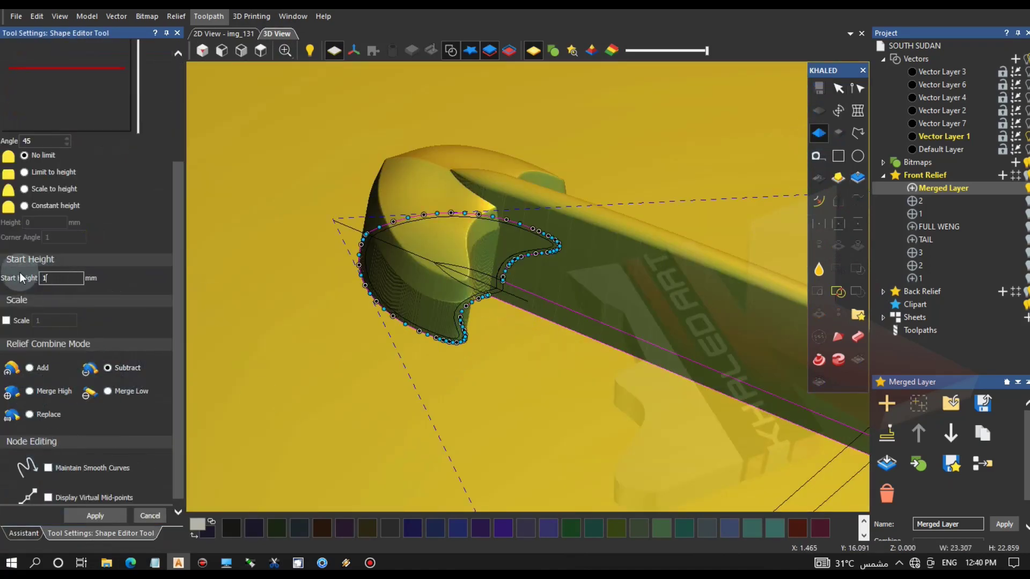
type("1")
left_click(75, 279)
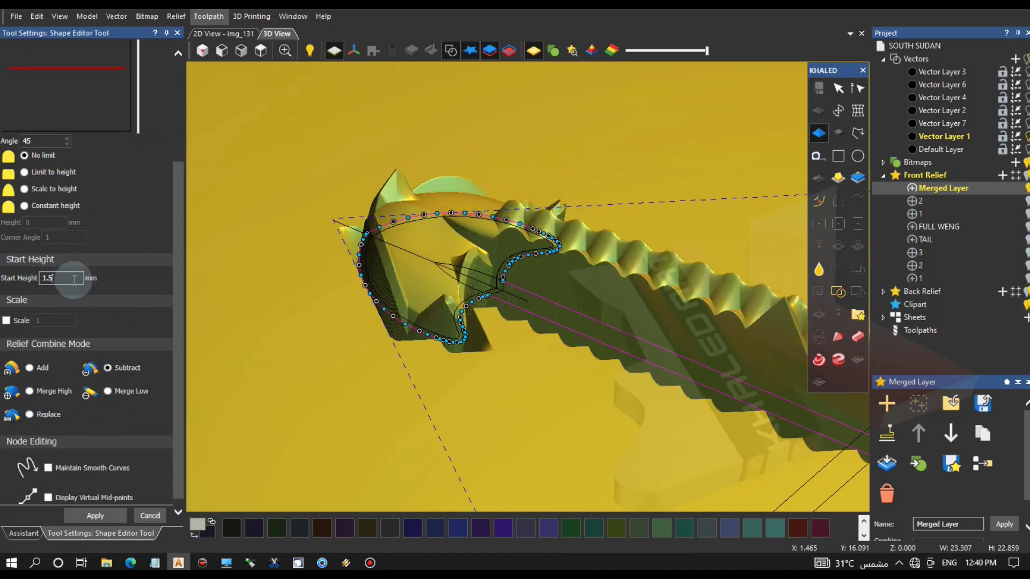
type(".5")
left_click(91, 513)
left_click(142, 515)
Hide the vectors in the 3D View and examine the lowered axe relief from several angles.
left_click_drag(426, 353, 417, 399)
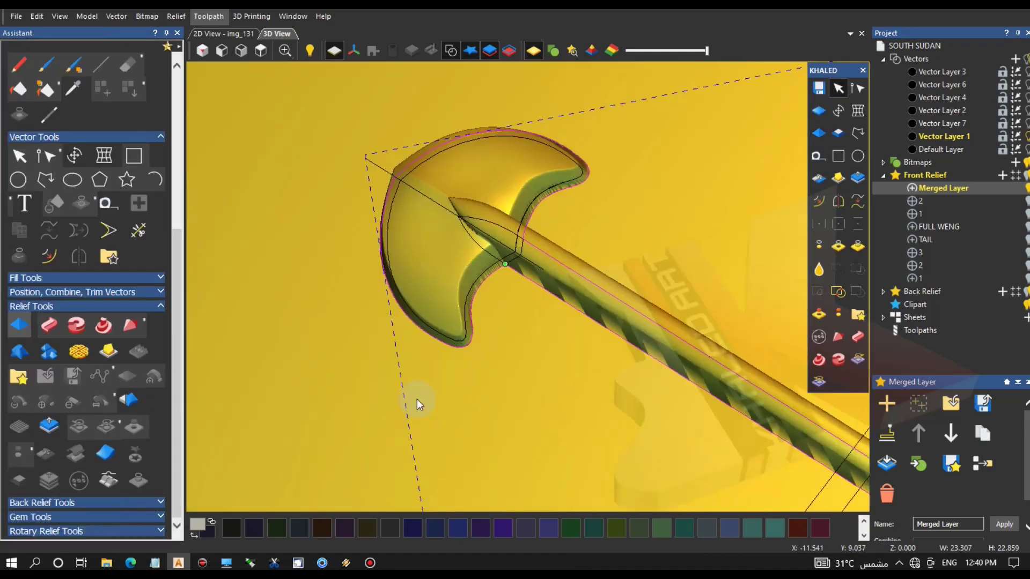
left_click(456, 48)
scroll(558, 253, "down", 4)
scroll(558, 253, "down", 2)
left_click_drag(557, 252, 639, 193)
scroll(539, 279, "up", 6)
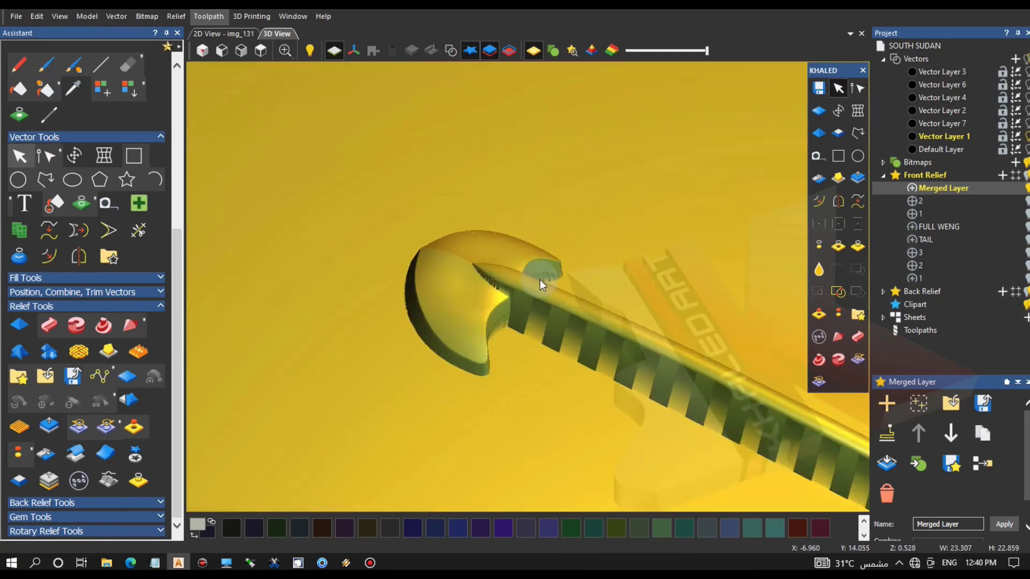
left_click_drag(537, 294, 529, 349)
left_click_drag(426, 232, 472, 295)
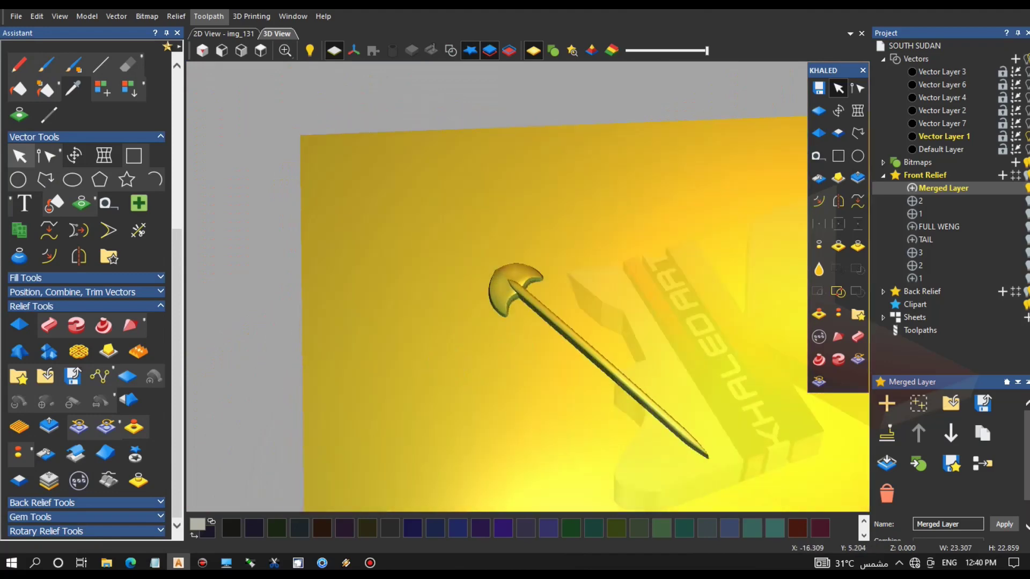
Set the Merged Layer's combine mode to Merge High and show the eagle's head, shield, wing and tail layers.
scroll(936, 484, "down", 1)
left_click(947, 447)
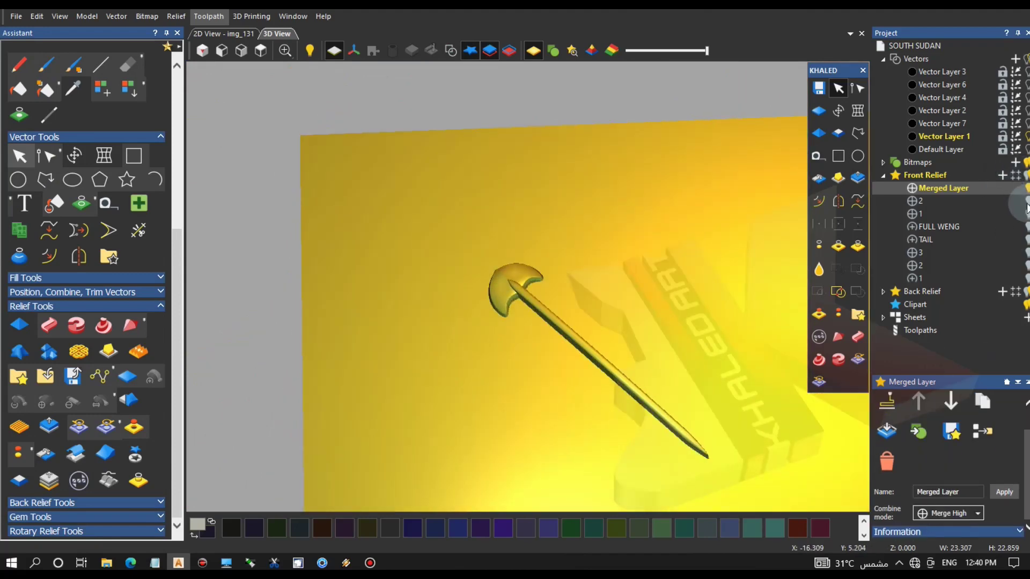
scroll(645, 161, "up", 3)
left_click_drag(512, 272, 1023, 206)
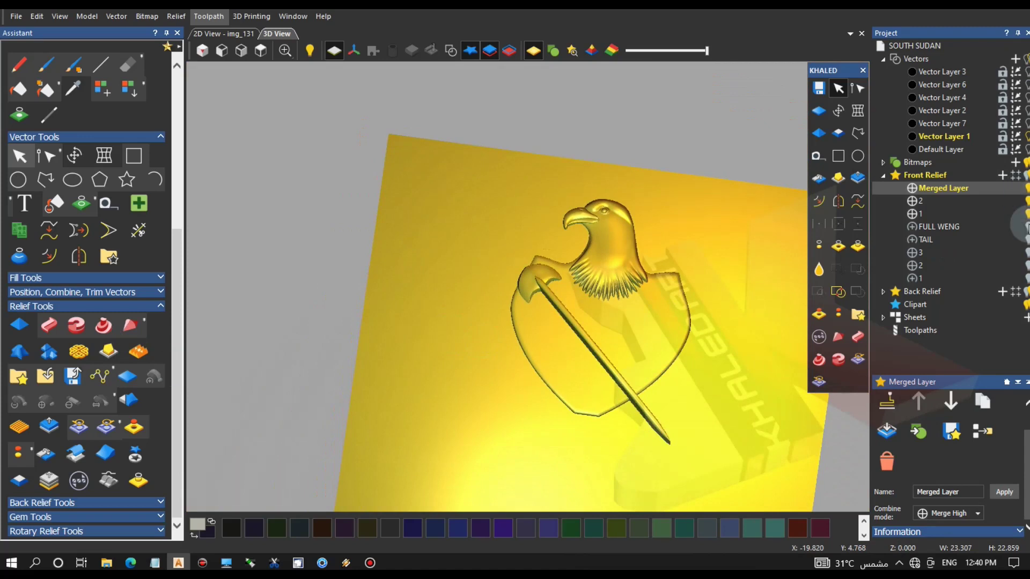
left_click(1026, 226)
left_click(1025, 239)
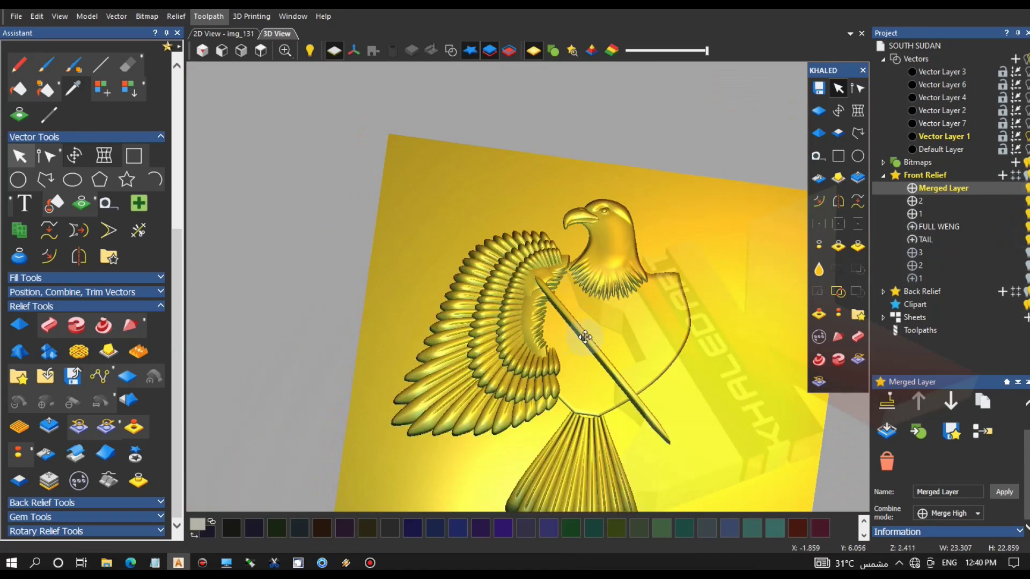
Rename the Merged Layer as 3 and add a new active front relief layer named 4.
left_click(1025, 188)
left_click(959, 189)
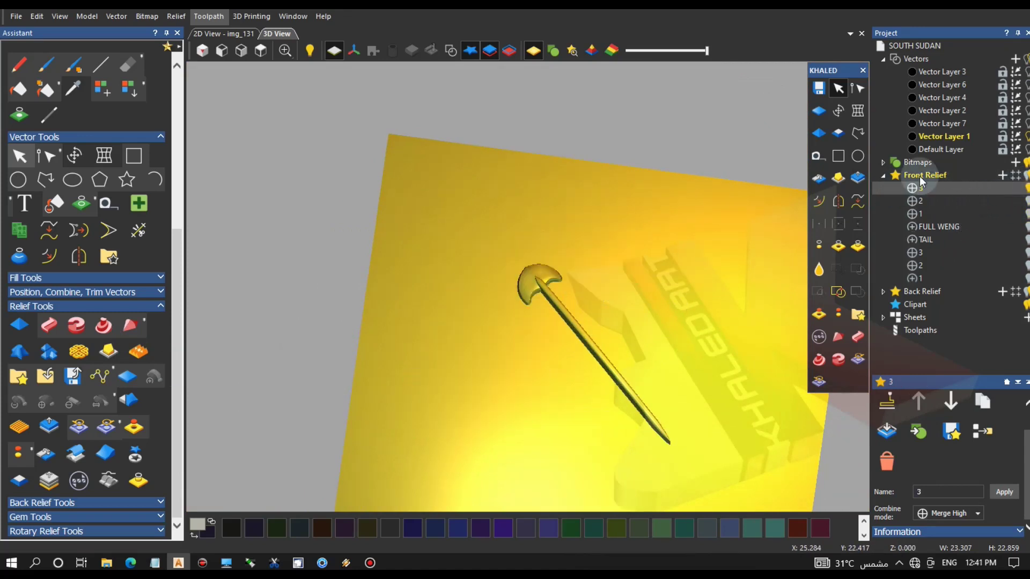
left_click(1002, 176)
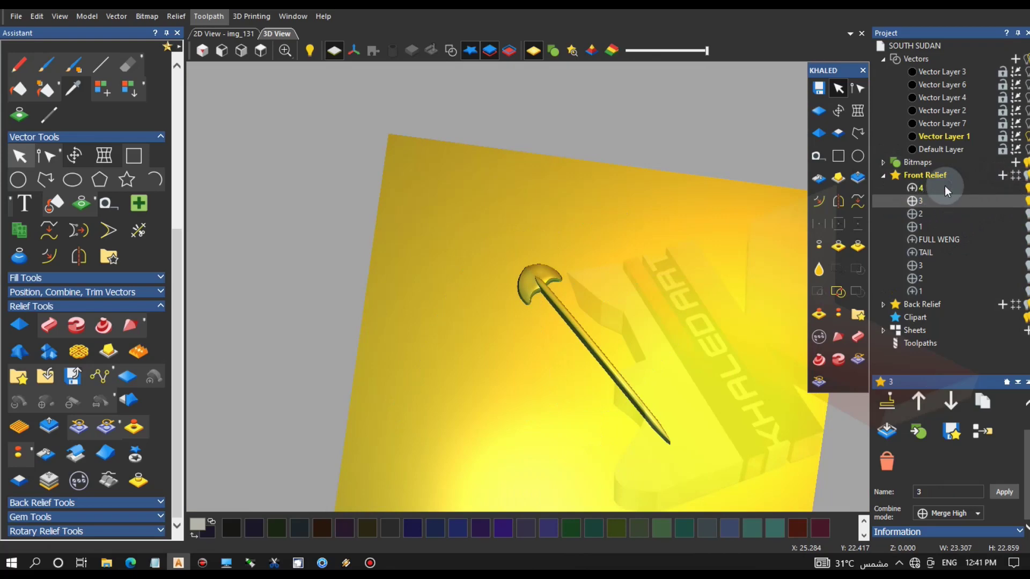
left_click(945, 188)
left_click(218, 33)
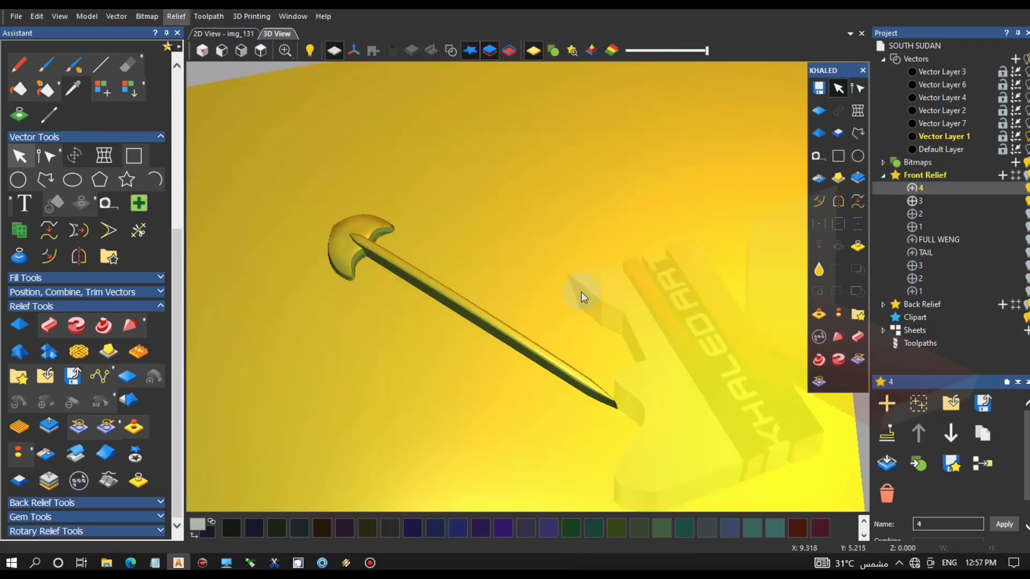
Hide relief layer 3 and show the relief preview instead of the emblem picture in the 2D View.
left_click(1025, 201)
left_click(244, 34)
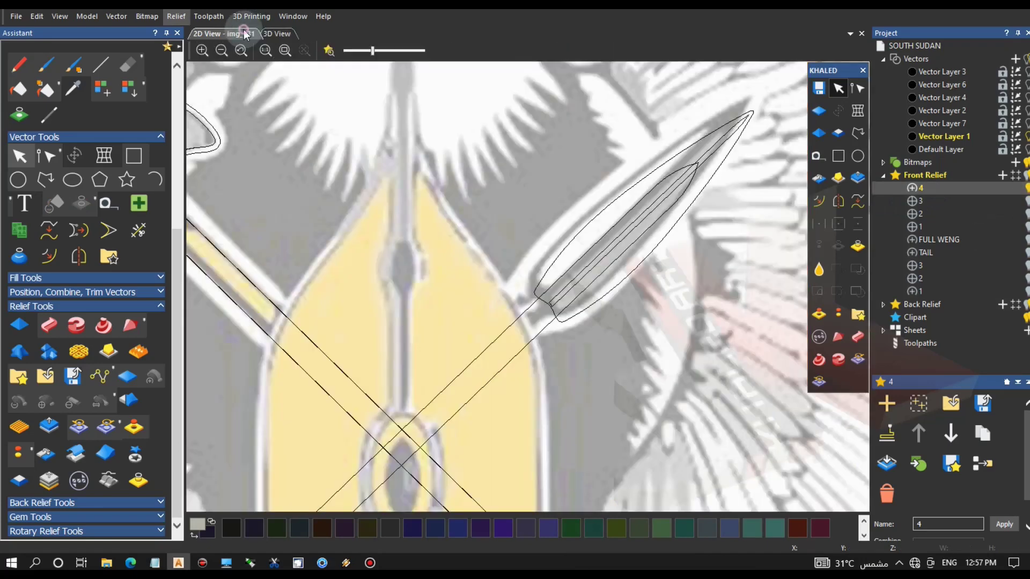
scroll(531, 301, "down", 5)
scroll(562, 309, "up", 6)
left_click(279, 34)
left_click(244, 34)
left_click(328, 51)
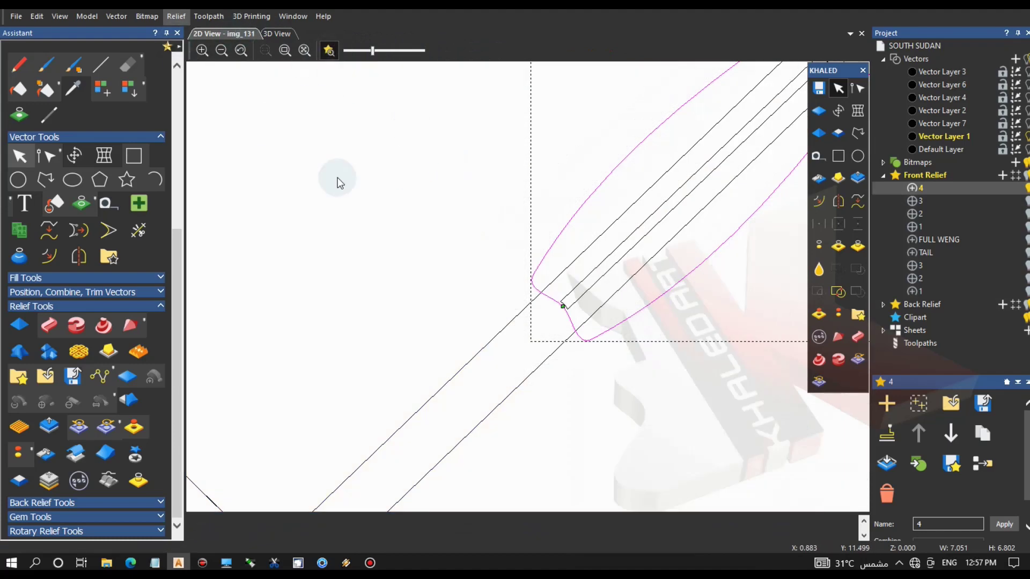
Shape the outer spearhead outline with a square profile at 40 degrees, No limit and a start height of 0.5 mm.
scroll(316, 110, "down", 2)
left_click(818, 133)
left_click(278, 35)
scroll(556, 262, "up", 7)
scroll(587, 273, "down", 2)
left_click_drag(586, 273, 640, 287)
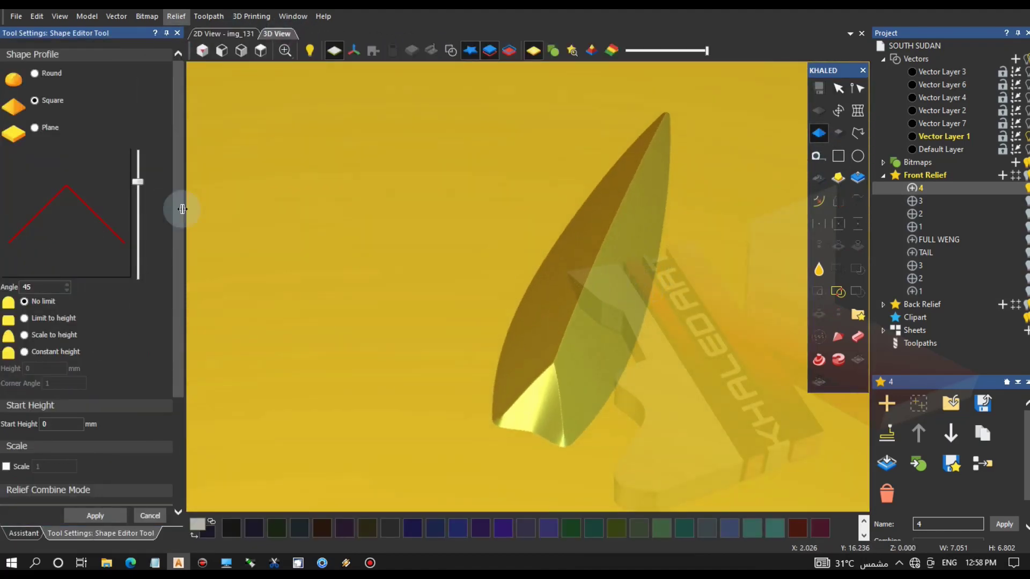
type("5")
left_click_drag(292, 375, 452, 369)
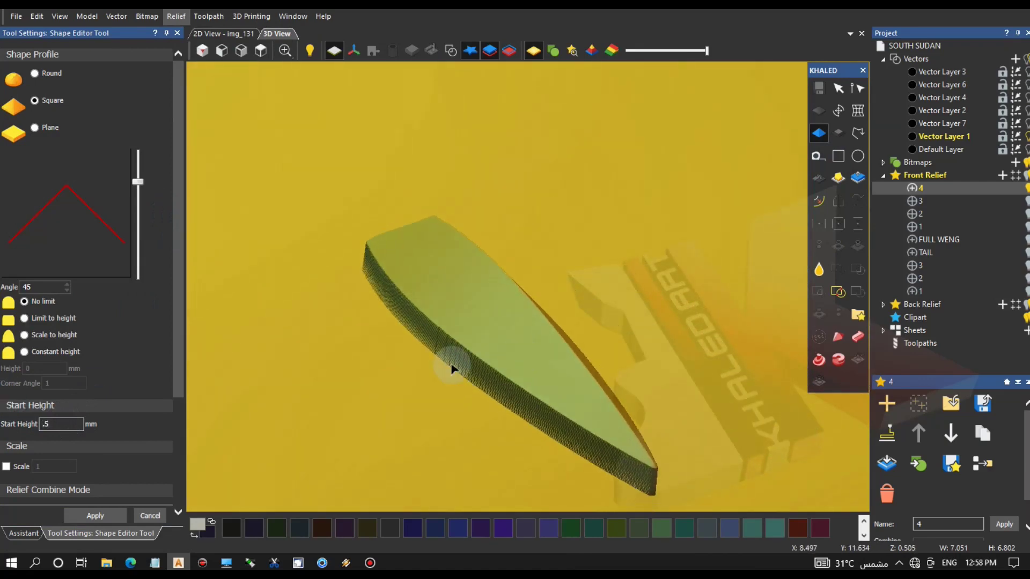
left_click(137, 202)
left_click(92, 516)
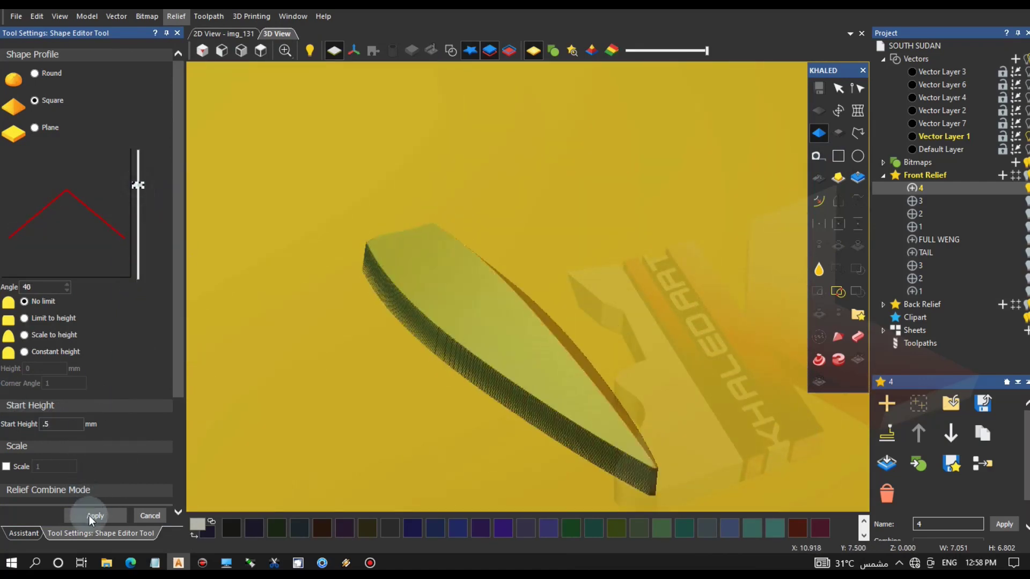
Open the narrow ridge outline inside the spearhead for shaping and try a recessed round profile at -55 degrees.
left_click_drag(368, 292, 485, 312)
left_click(450, 50)
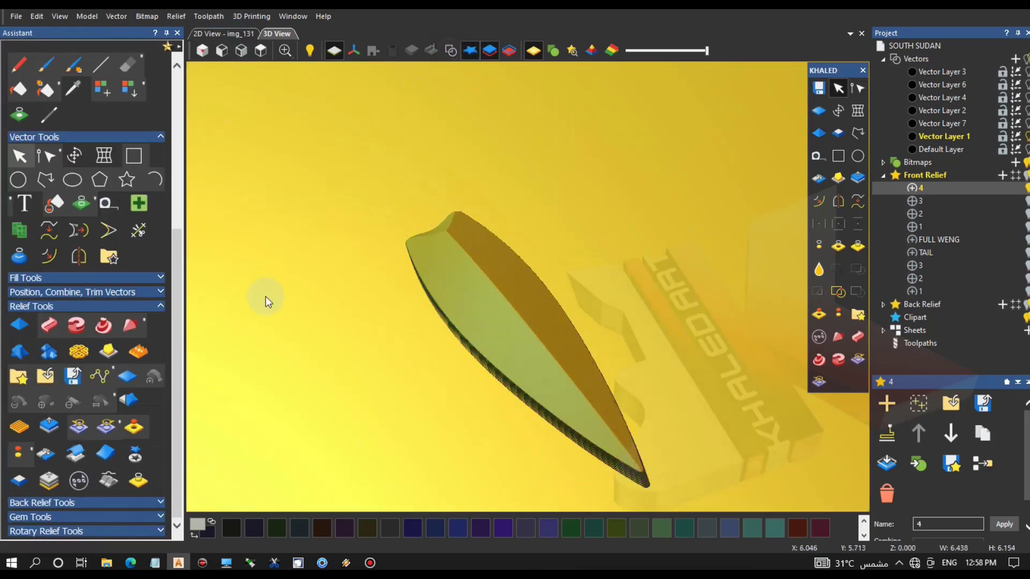
double_click(697, 242)
left_click_drag(110, 204, 138, 253)
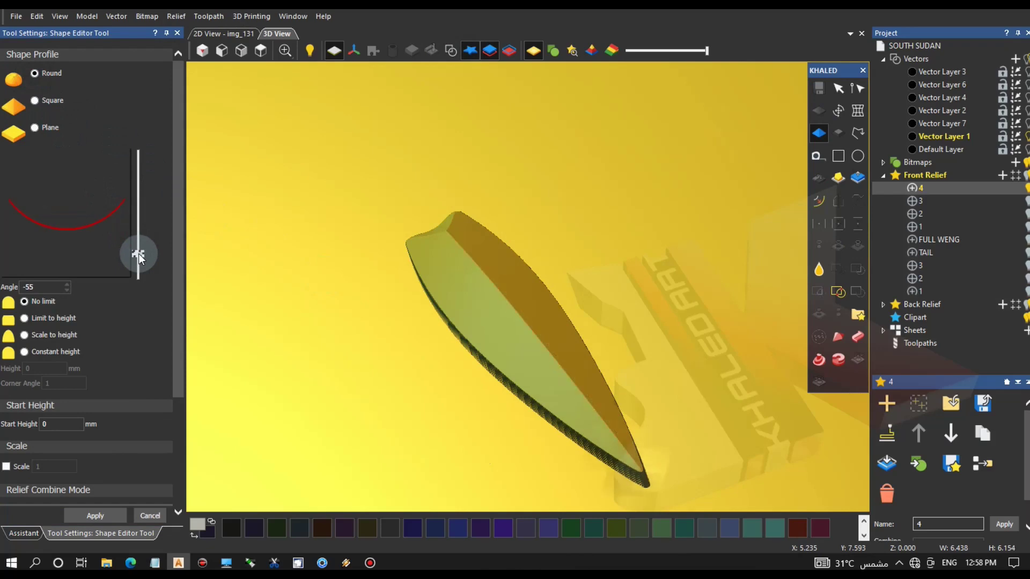
left_click(451, 234)
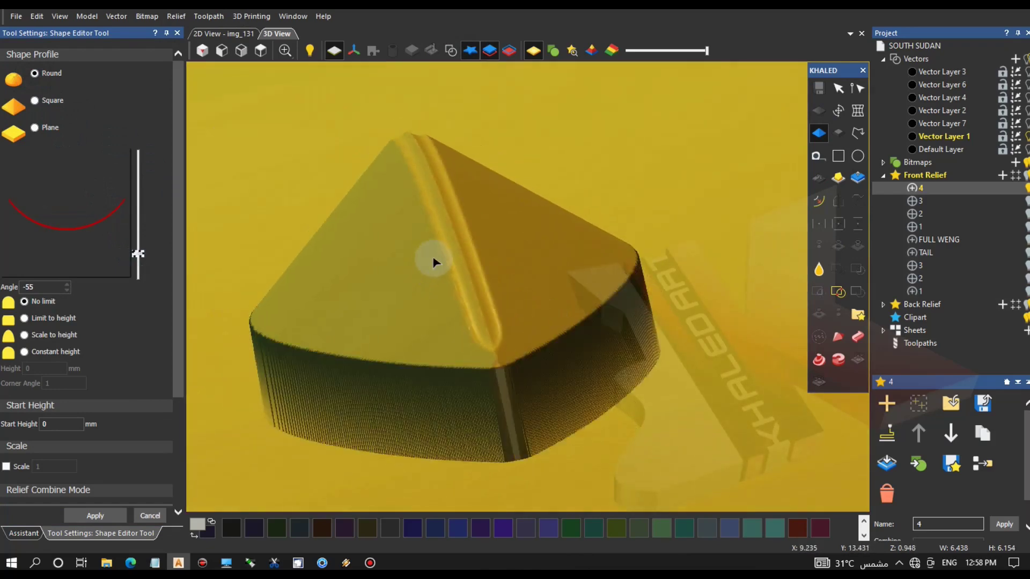
left_click_drag(137, 254, 138, 266)
Carve the spearhead's narrow ridge outline with a square profile at -43 degrees, No limit and a start height of 0 mm.
left_click(36, 101)
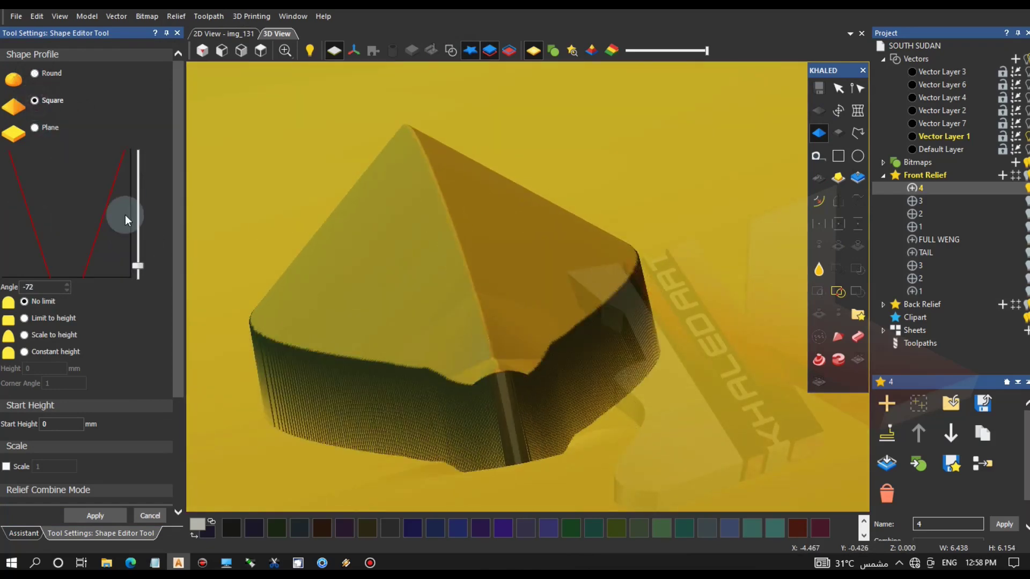
left_click(138, 254)
left_click_drag(138, 257, 138, 260)
left_click_drag(365, 252, 523, 316)
scroll(523, 316, "up", 5)
left_click_drag(138, 260, 140, 239)
left_click_drag(622, 307, 587, 352)
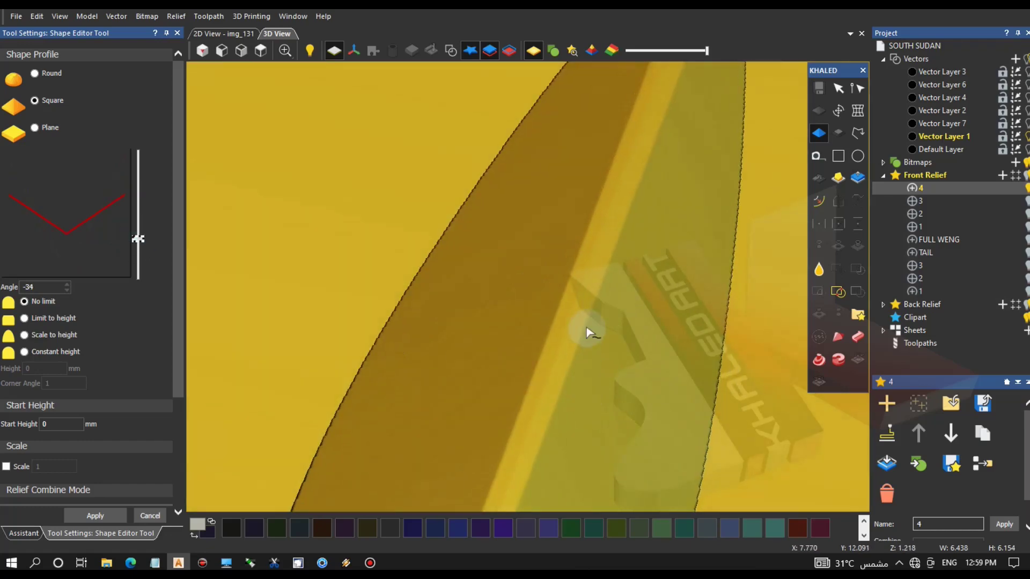
scroll(587, 352, "down", 5)
left_click_drag(490, 398, 509, 256)
left_click_drag(141, 241, 140, 245)
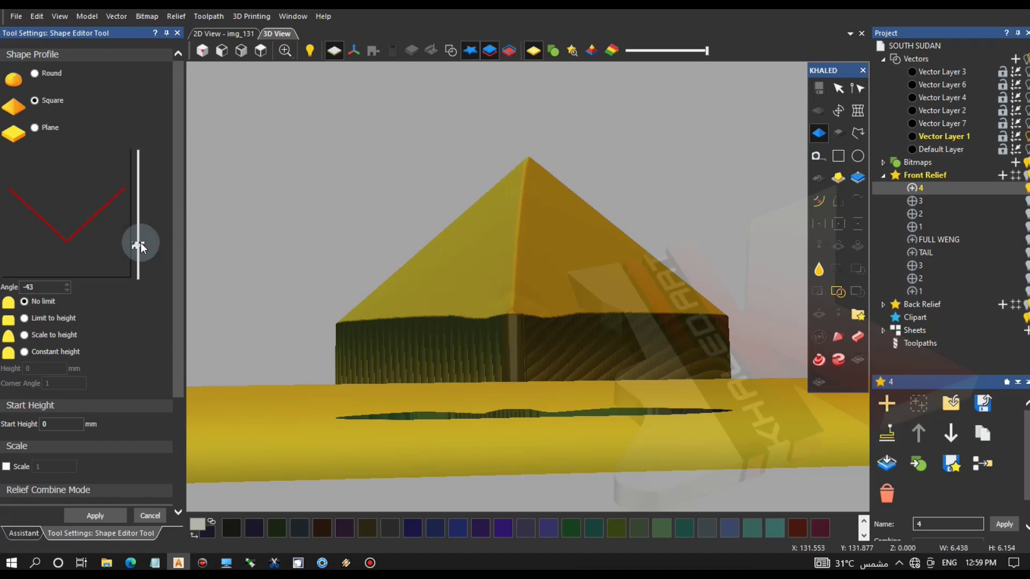
left_click(100, 515)
left_click(145, 517)
left_click(145, 516)
Smooth the spearhead relief with a round brush of 339 pixels radius, 25% strength and 100% smoothness.
left_click_drag(616, 356, 730, 350)
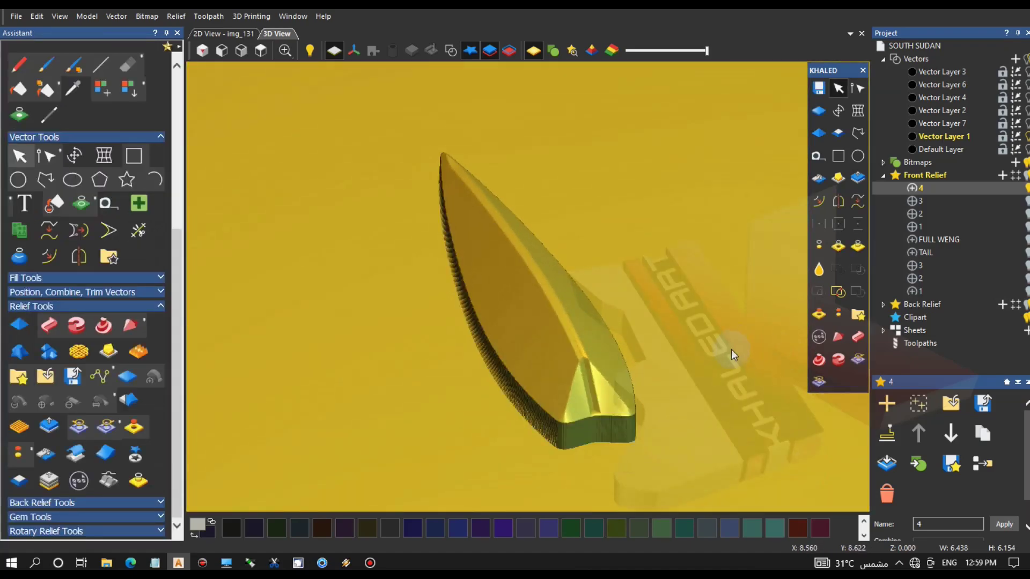
scroll(674, 377, "down", 3)
left_click_drag(519, 301, 579, 207)
scroll(696, 272, "up", 2)
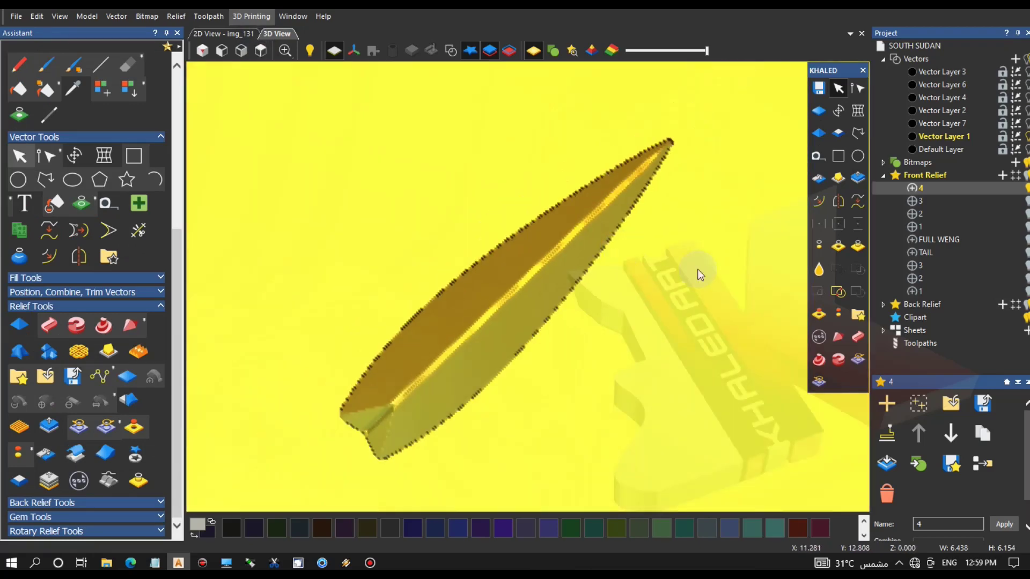
left_click(819, 269)
left_click_drag(49, 260, 165, 260)
left_click_drag(165, 225, 76, 227)
left_click_drag(149, 197, 155, 190)
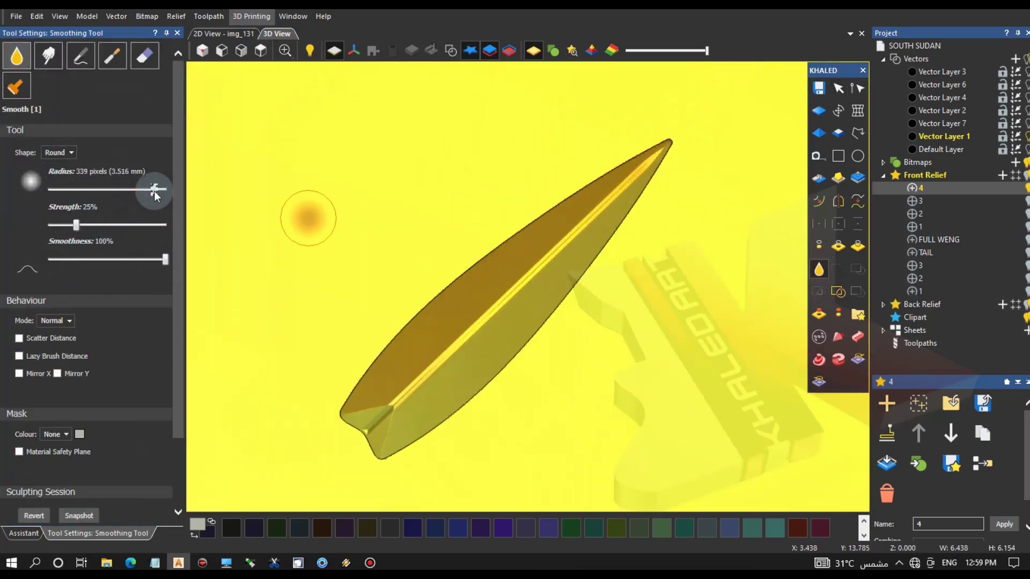
mouse_move(587, 259)
left_mouse_down()
mouse_move(358, 430)
mouse_move(555, 258)
mouse_move(457, 345)
mouse_move(175, 440)
left_mouse_up()
Show the vectors in the 3D View and clear the relief outside the outer spearhead outline.
left_click(26, 531)
left_click(21, 157)
left_click(446, 50)
left_click(612, 240)
left_click(822, 245)
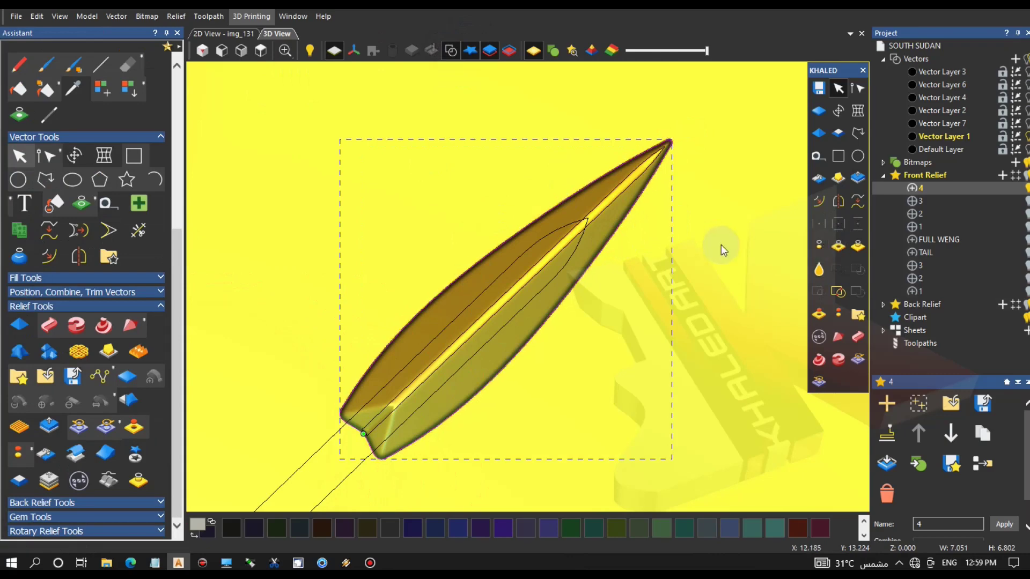
left_click(713, 248)
Select the spear shaft outline and compare it with the emblem picture in the 2D View.
scroll(500, 377, "down", 3)
left_click_drag(500, 377, 656, 329)
left_click(428, 349)
left_click(224, 33)
left_click(329, 49)
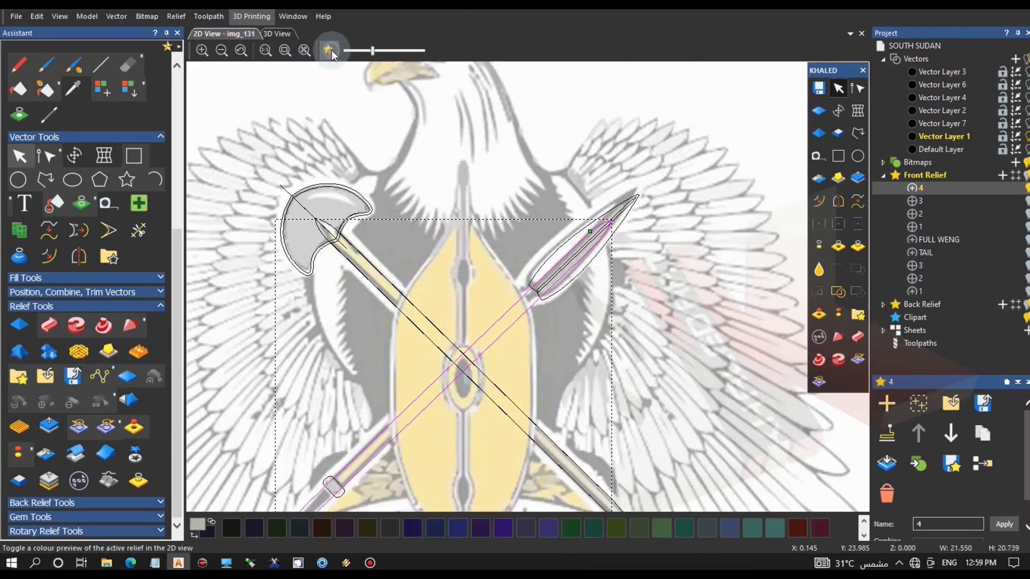
left_click(329, 50)
left_click(277, 33)
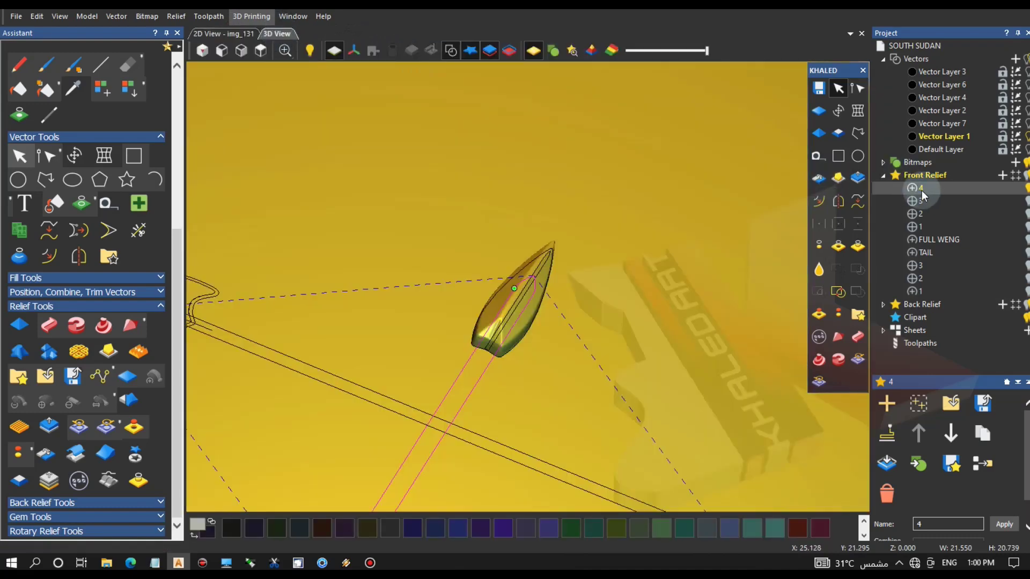
Shape the spear shaft with a round profile at 85 degrees, a start height of 0.6 mm and the Merge High combine mode.
left_click(82, 376)
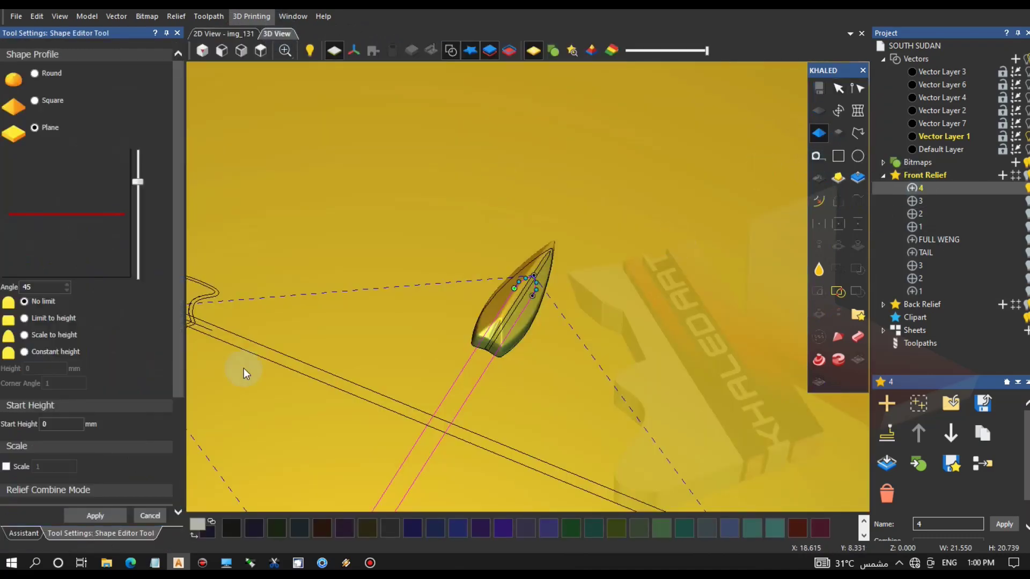
left_click_drag(138, 156, 138, 152)
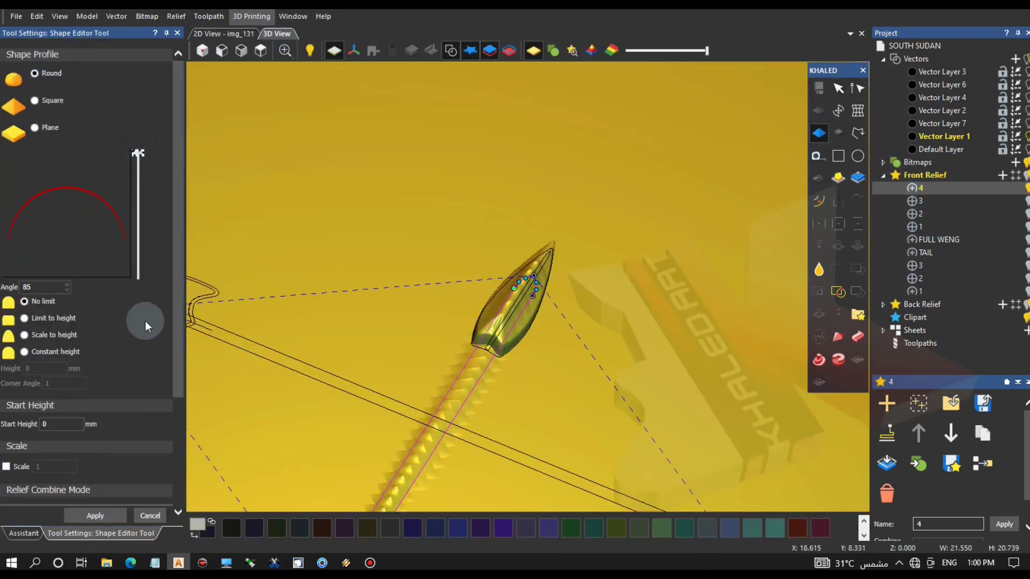
scroll(47, 392, "down", 3)
left_click(45, 388)
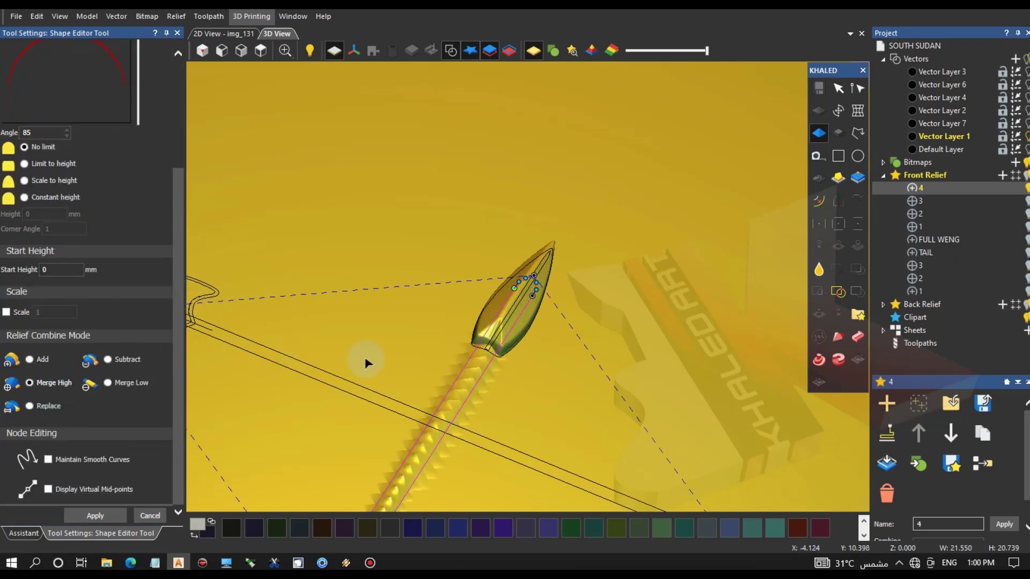
type(".8")
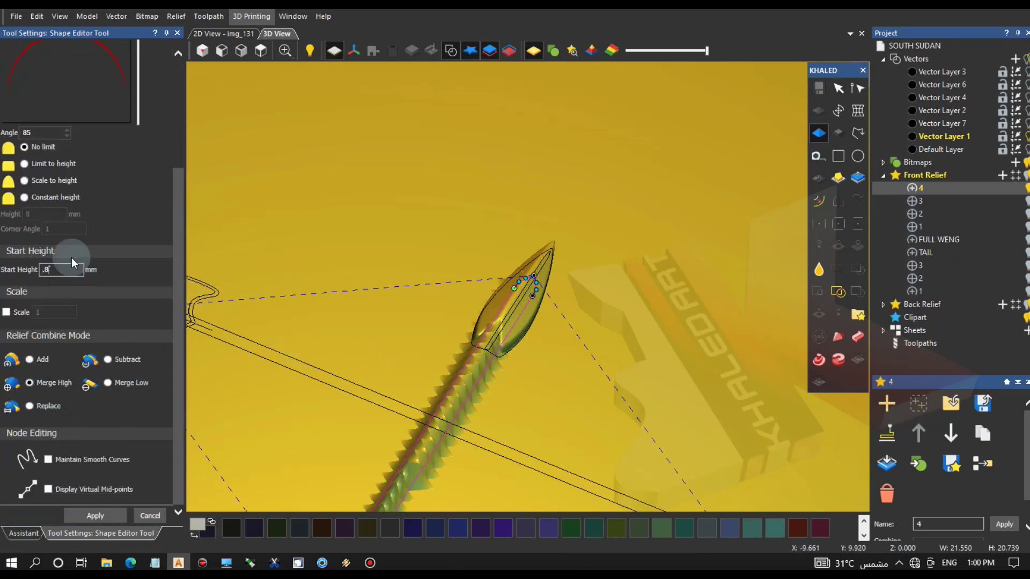
scroll(483, 334, "up", 5)
left_click_drag(607, 366, 473, 352)
left_click_drag(55, 271, 1, 272)
type(".6")
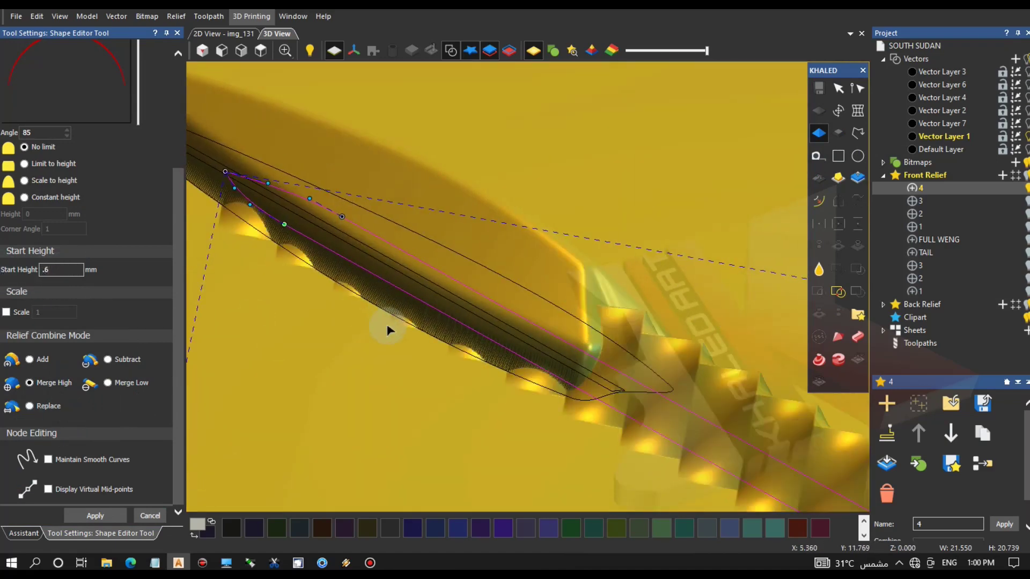
left_click_drag(466, 280, 419, 170)
scroll(391, 317, "down", 4)
left_click(90, 515)
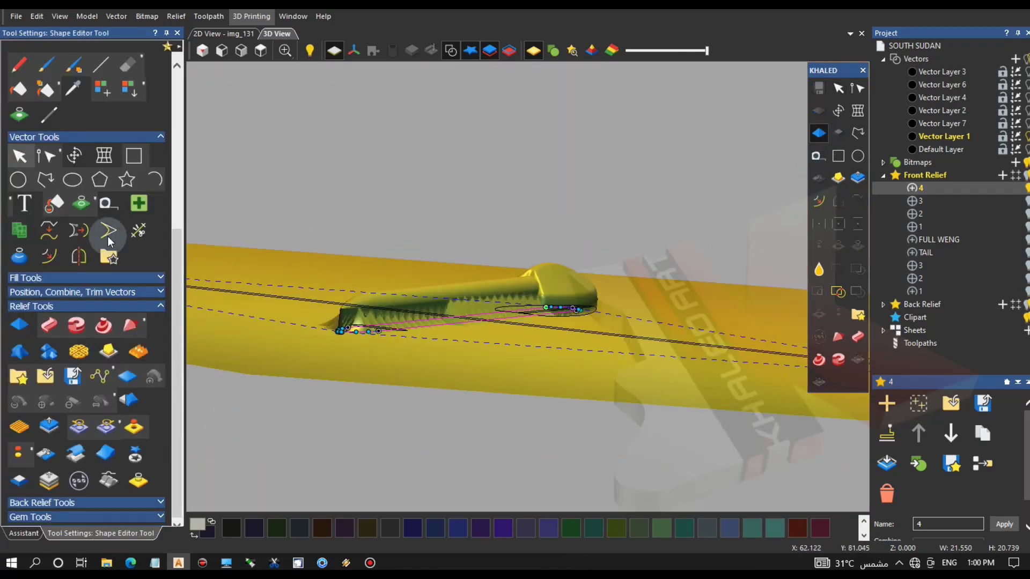
Reshape the spear shaft with a round profile at 76 degrees, No limit and a start height of 0 mm.
left_click(108, 231)
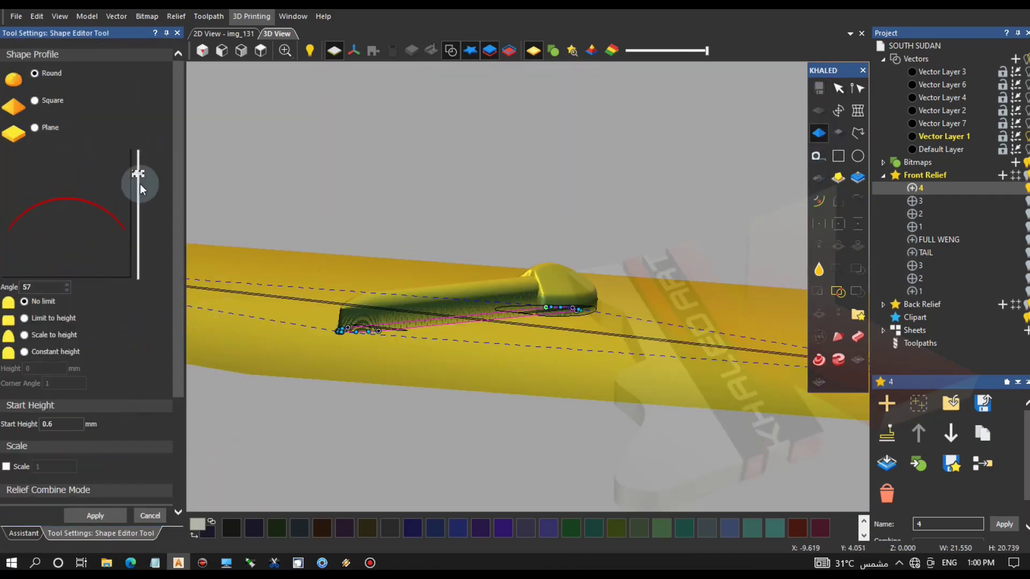
left_click_drag(141, 188, 141, 173)
left_click_drag(68, 422, 3, 425)
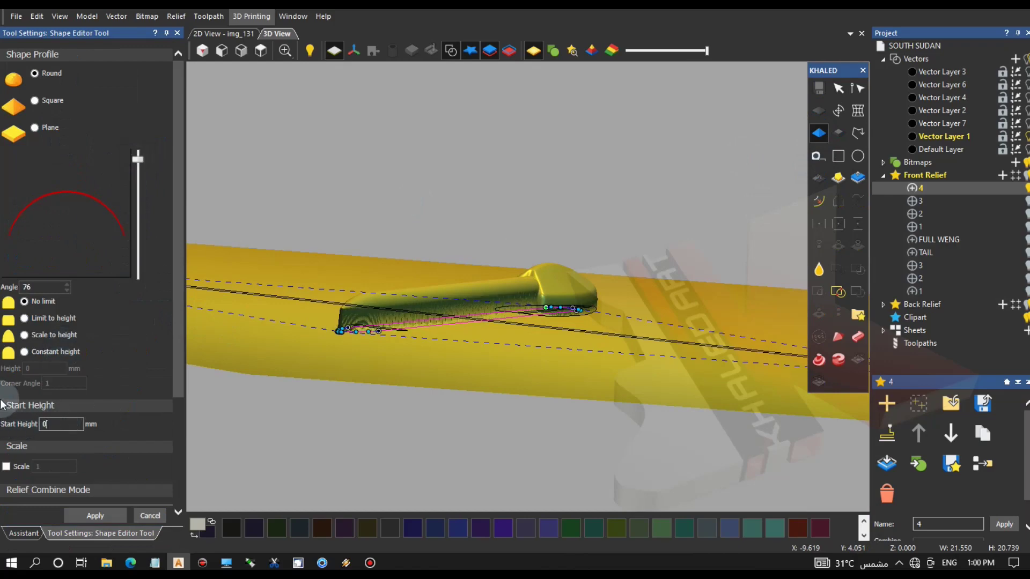
left_click_drag(361, 294, 540, 343)
scroll(540, 343, "up", 3)
scroll(540, 269, "up", 4)
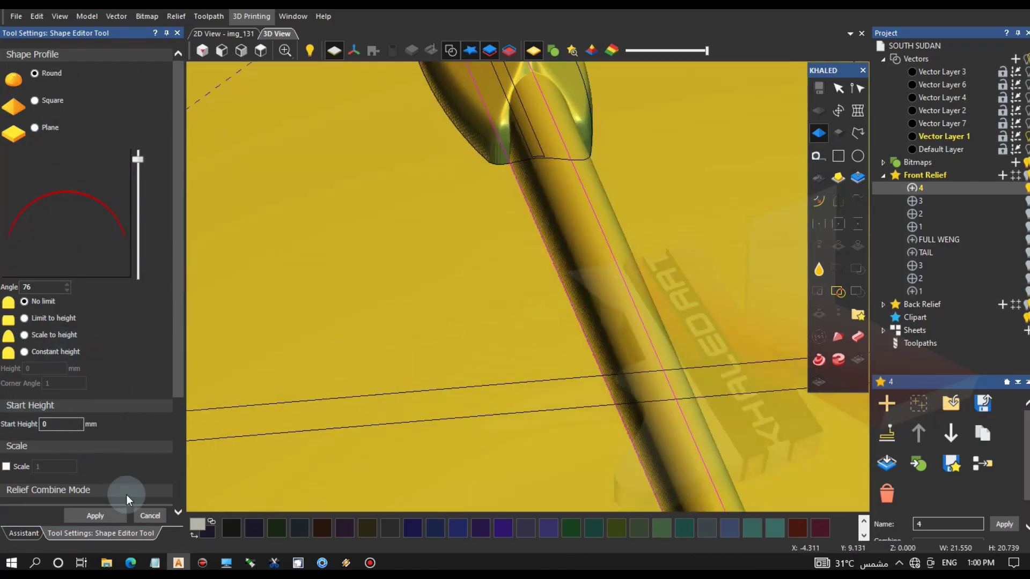
left_click(95, 516)
scroll(464, 242, "down", 2)
scroll(638, 234, "down", 2)
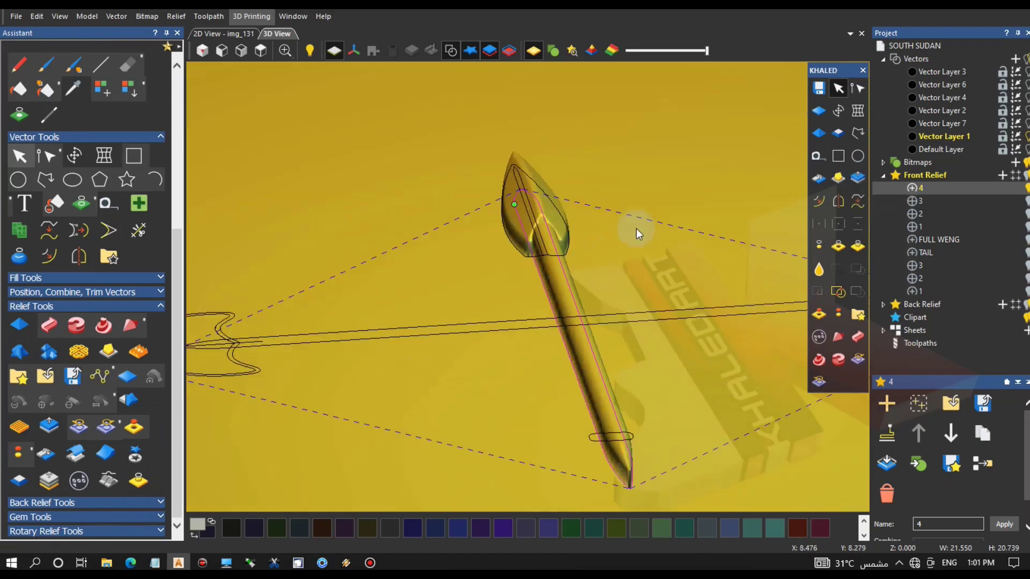
scroll(639, 234, "down", 2)
left_click(858, 177)
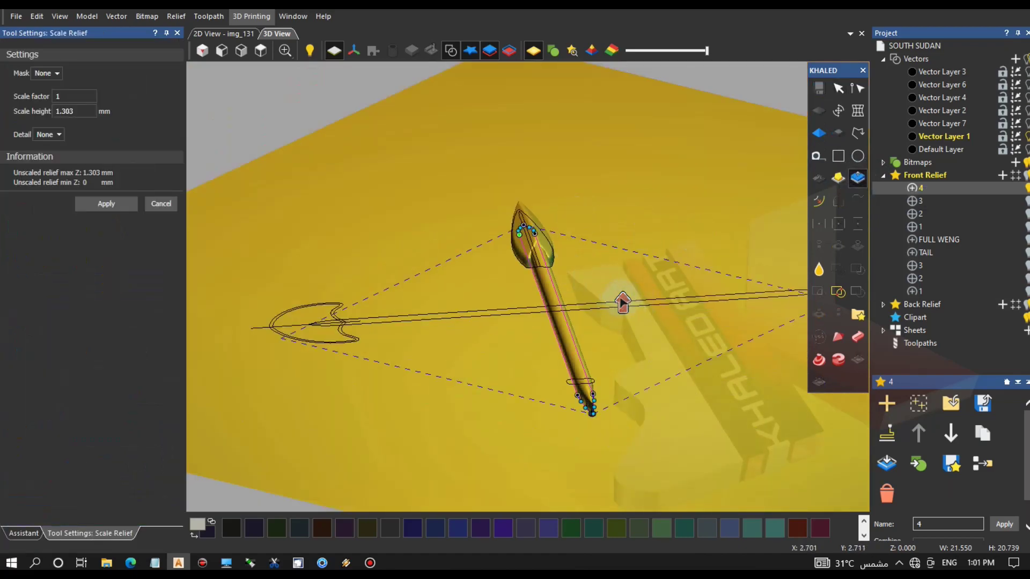
scroll(622, 303, "up", 4)
left_click_drag(625, 297, 561, 263)
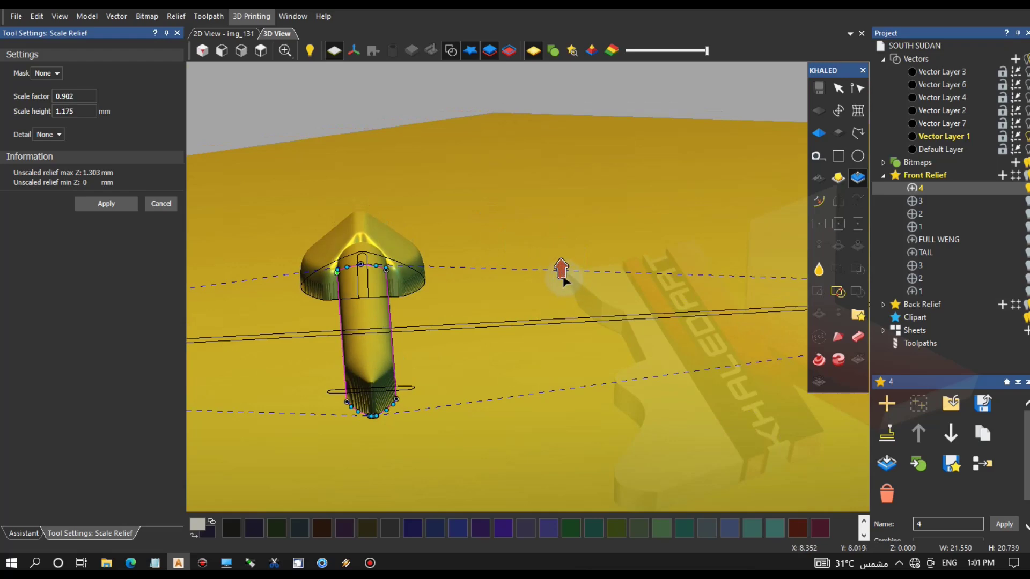
left_click_drag(562, 277, 563, 282)
left_click_drag(449, 243, 474, 246)
left_click_drag(570, 273, 570, 261)
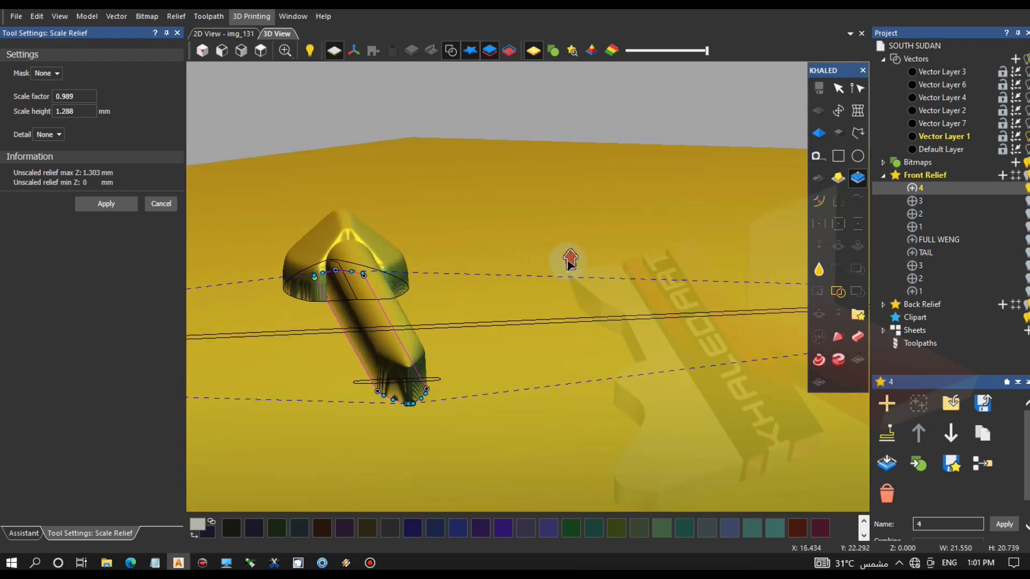
left_click(528, 261)
left_click(160, 204)
Show relief layer 3 and set layer 4's combine mode to Merge High.
left_click(223, 33)
left_click(387, 170)
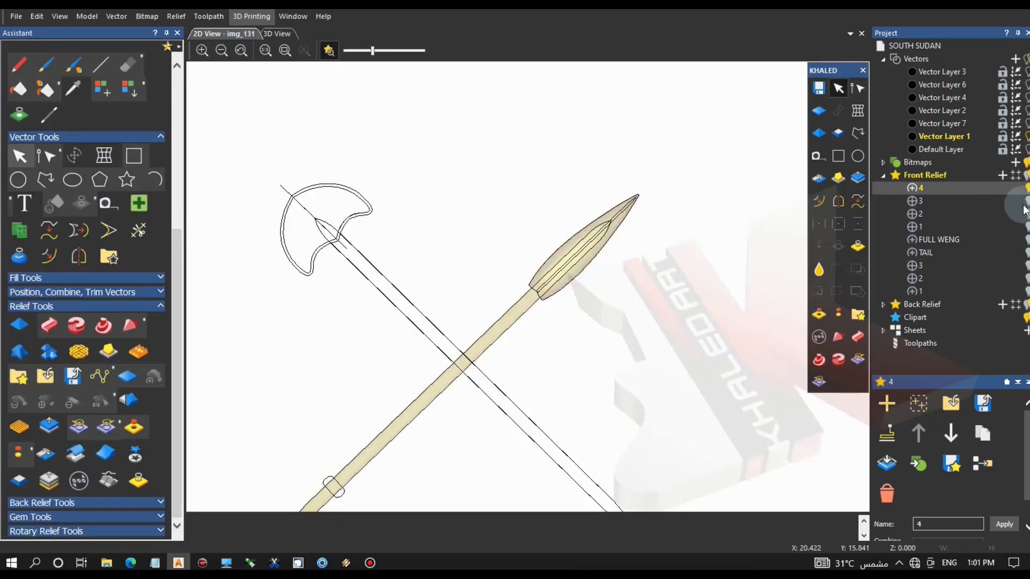
left_click(277, 34)
scroll(955, 505, "down", 1)
left_click(947, 514)
left_click(947, 452)
left_click_drag(510, 363, 498, 210)
scroll(546, 258, "down", 3)
scroll(497, 210, "down", 3)
scroll(608, 203, "up", 3)
Select the rounded collar outline crossing the spear shaft near its tail end.
left_click(232, 33)
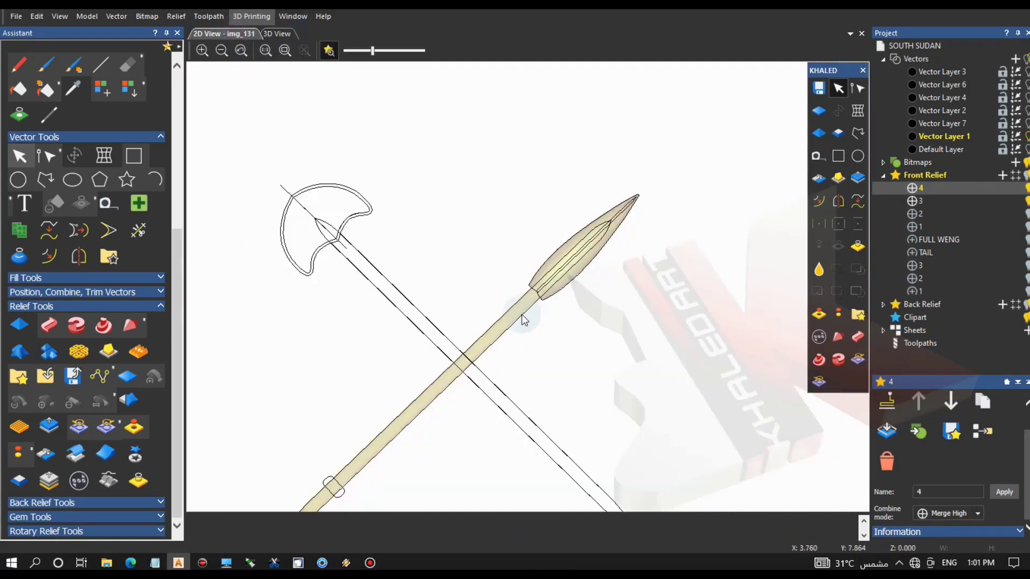
left_click(291, 52)
scroll(487, 353, "up", 4)
left_click(270, 36)
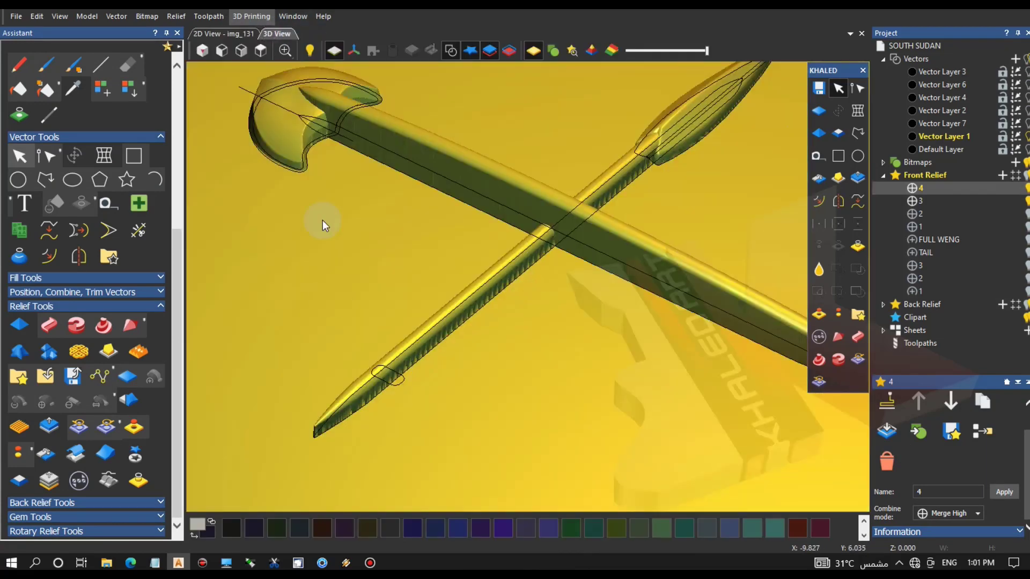
scroll(360, 388, "up", 4)
left_click(455, 383)
left_click_drag(457, 389, 501, 424)
left_click(819, 133)
left_click(49, 127)
left_click(49, 424)
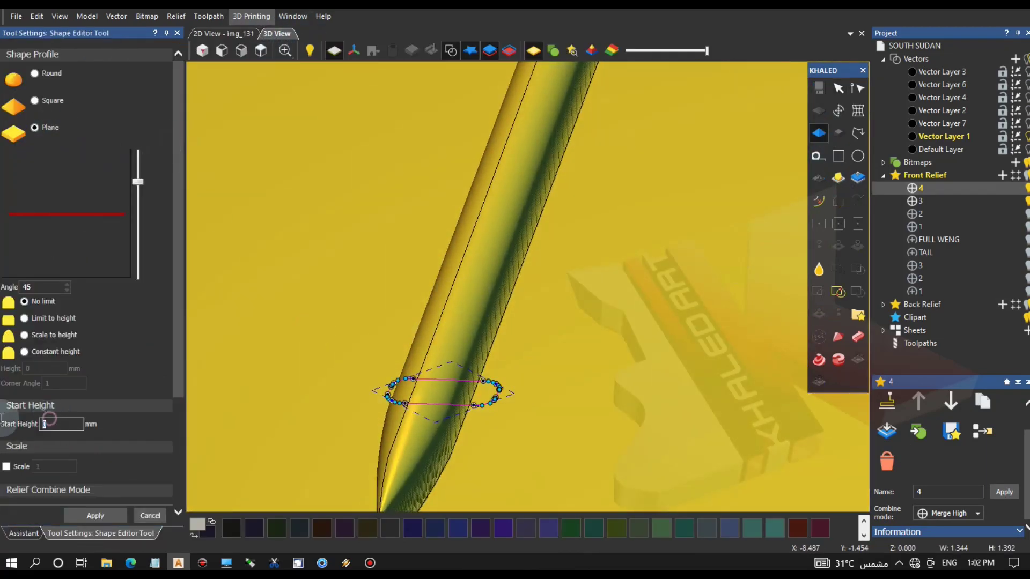
left_click(52, 74)
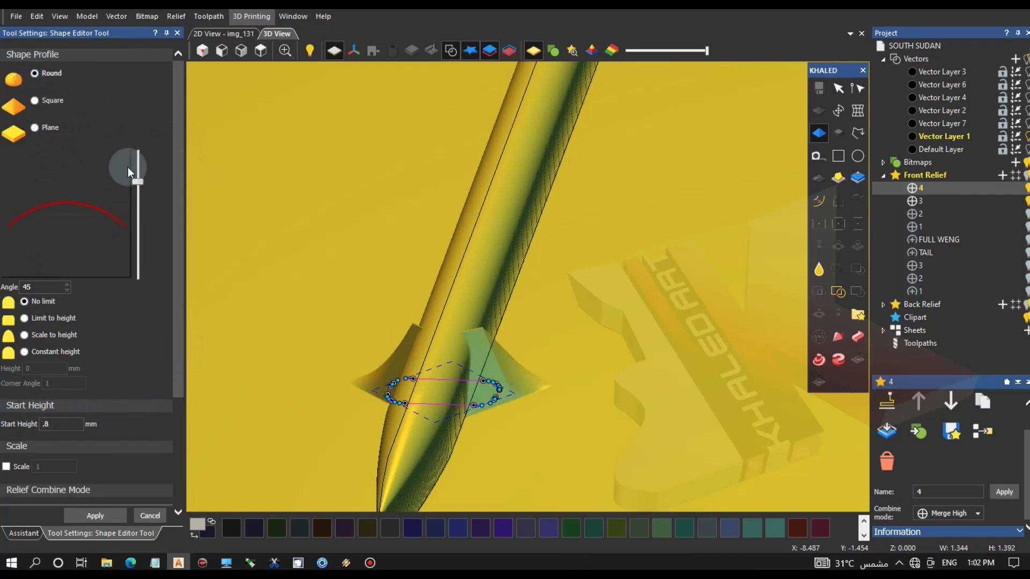
left_click(138, 154)
left_click_drag(472, 333, 525, 395)
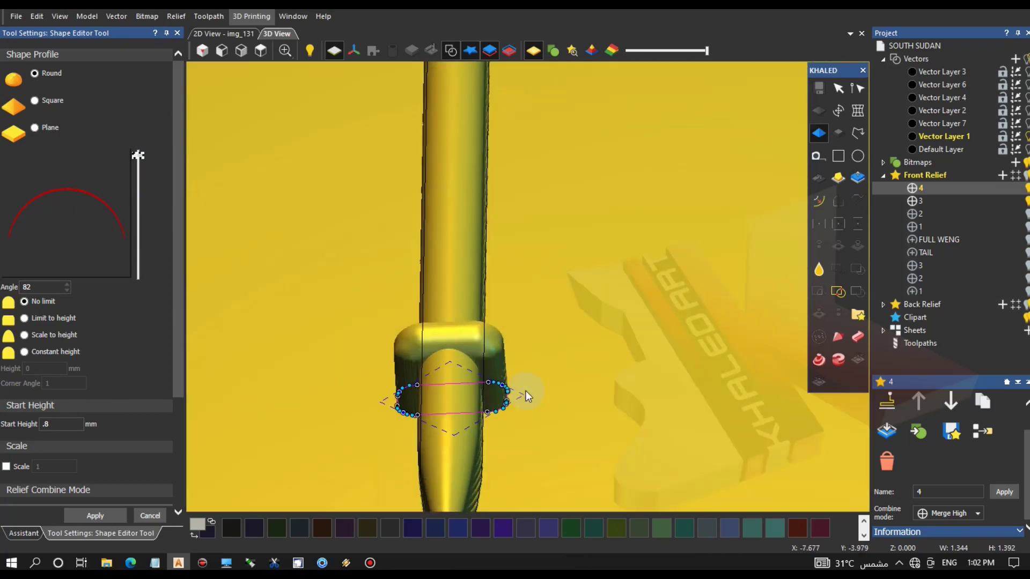
left_click(149, 515)
Cut the collar outline near the middle of both long sides and delete one half, leaving an open half profile.
left_click(225, 33)
scroll(558, 224, "up", 5)
key("n")
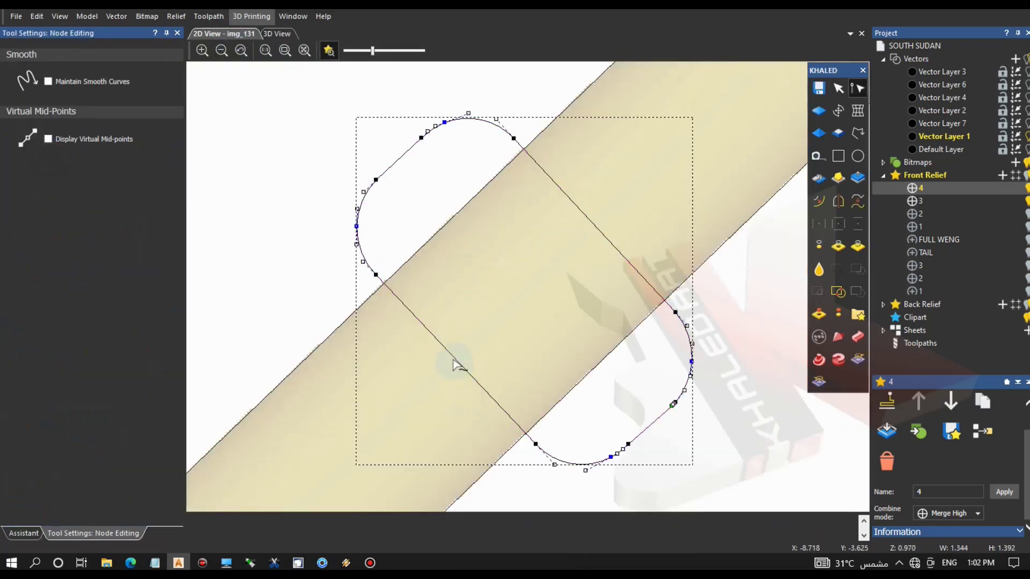
scroll(489, 367, "down", 3)
scroll(489, 366, "up", 3)
right_click(432, 440)
left_click(542, 131)
right_click(574, 310)
left_click(697, 129)
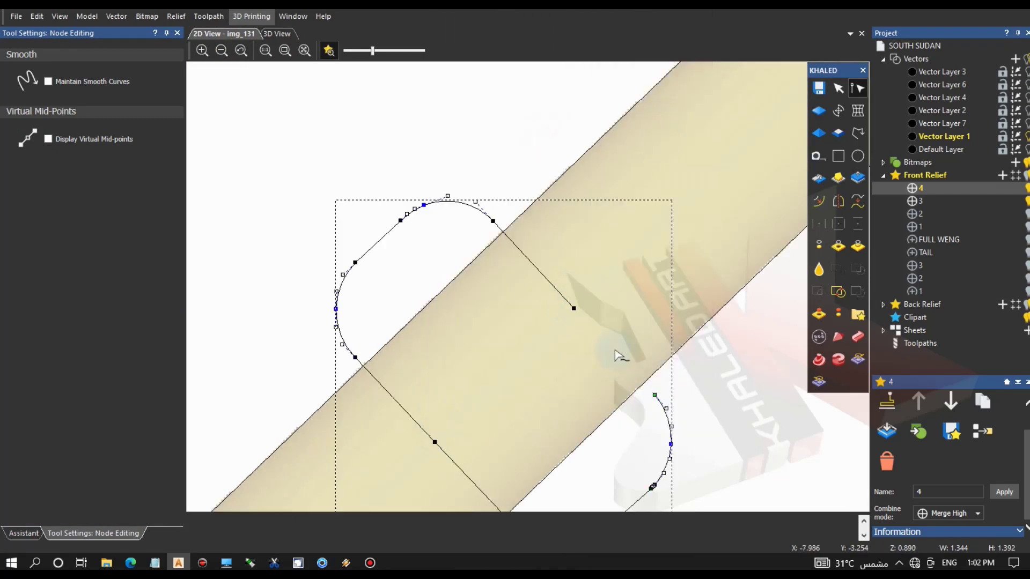
left_click(661, 484)
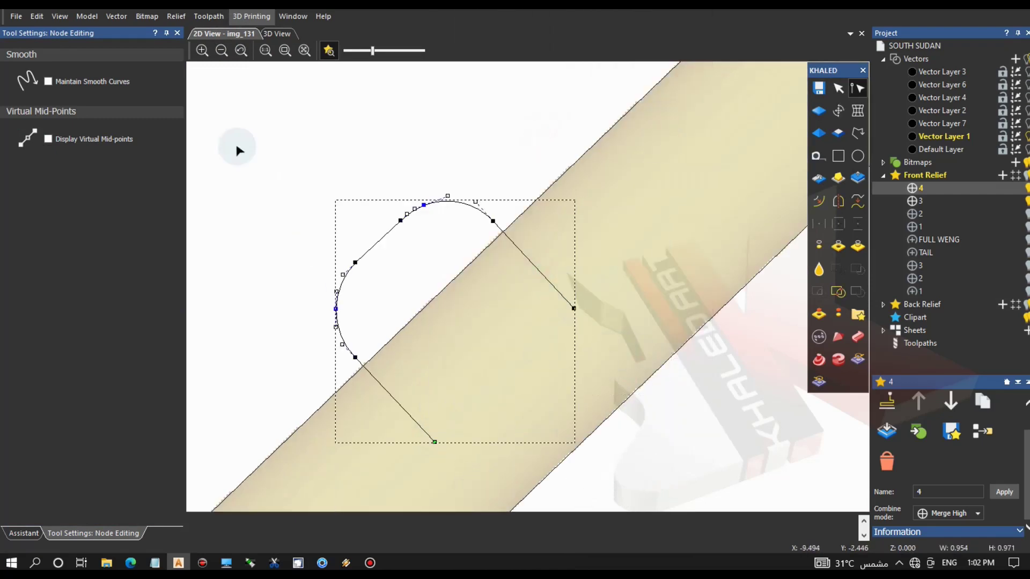
Set up a Turn of the half collar profile with a Z scale factor of 1 and Merge High.
left_click(23, 533)
left_click(147, 341)
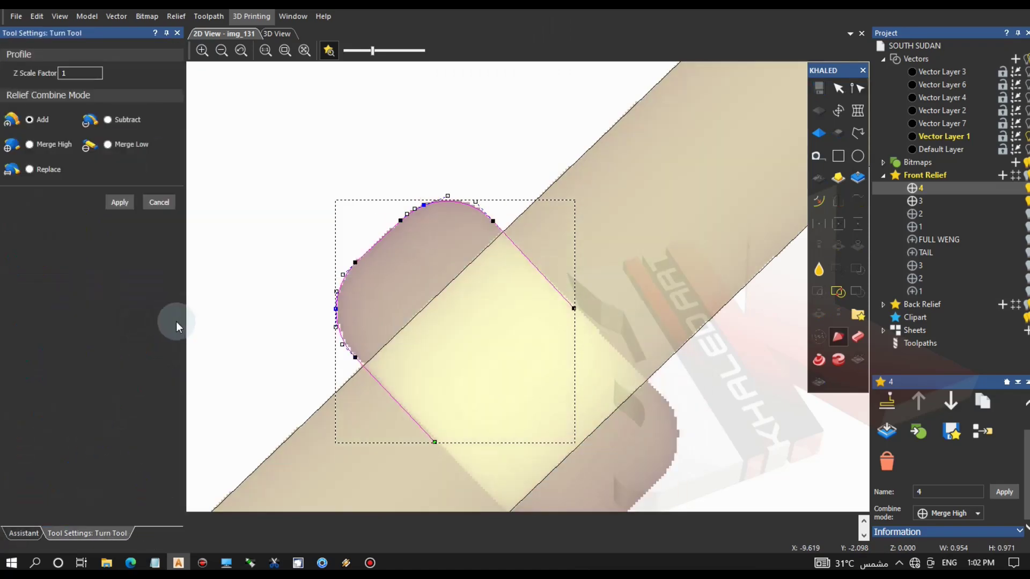
left_click(283, 36)
left_click(30, 145)
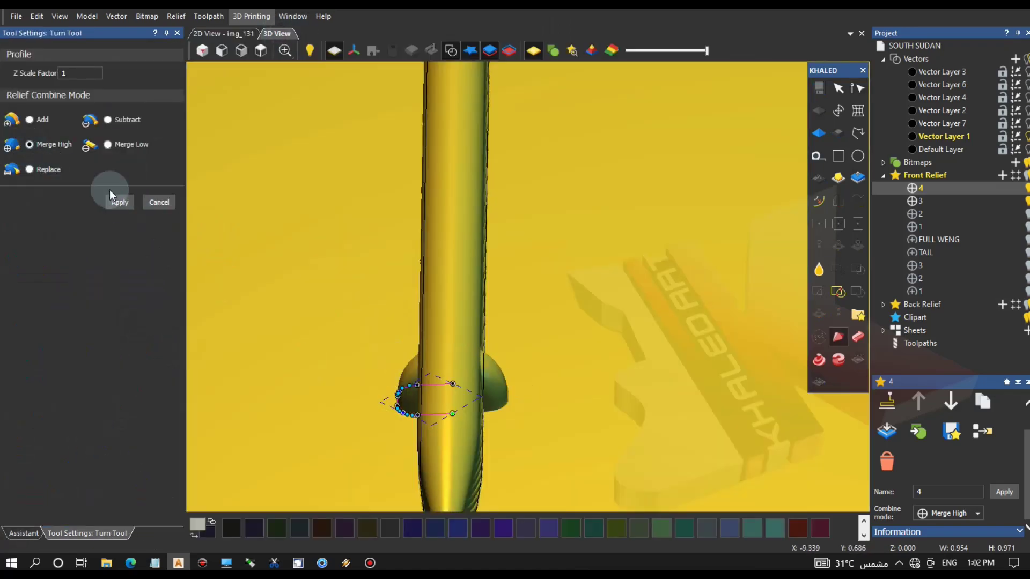
left_click(30, 170)
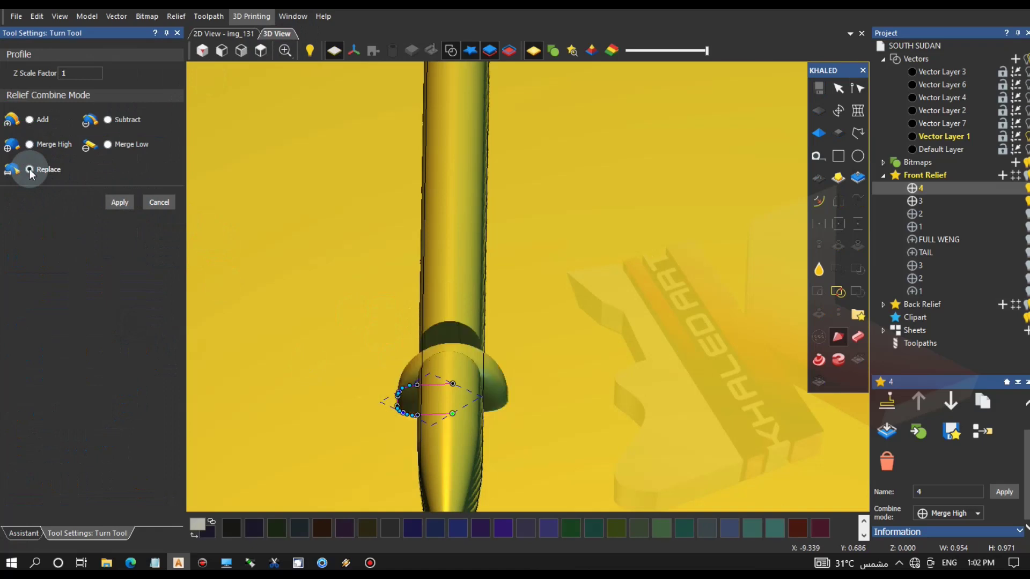
left_click(30, 144)
left_click(76, 72)
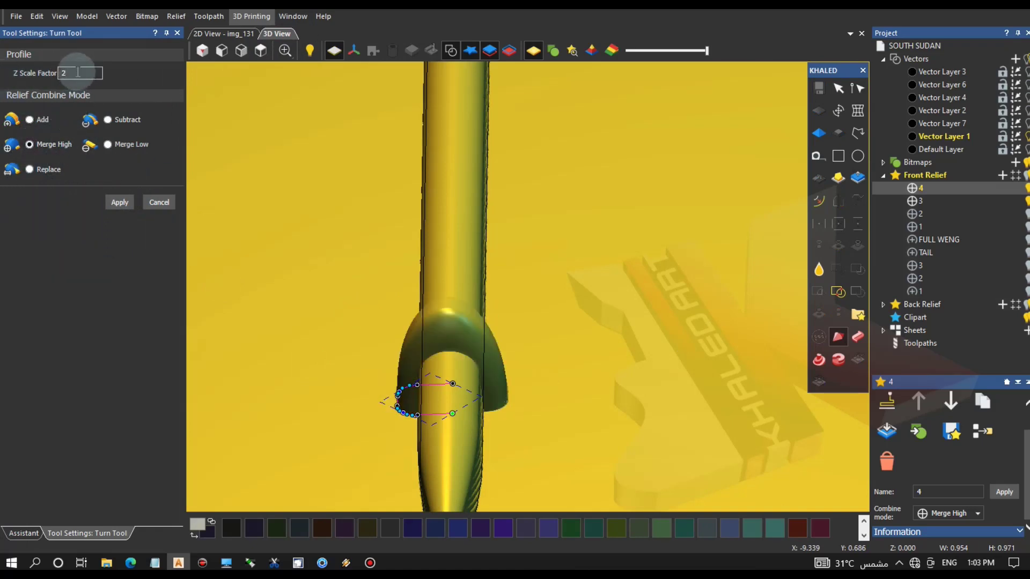
key("BackSpace")
type("1")
left_click(139, 224)
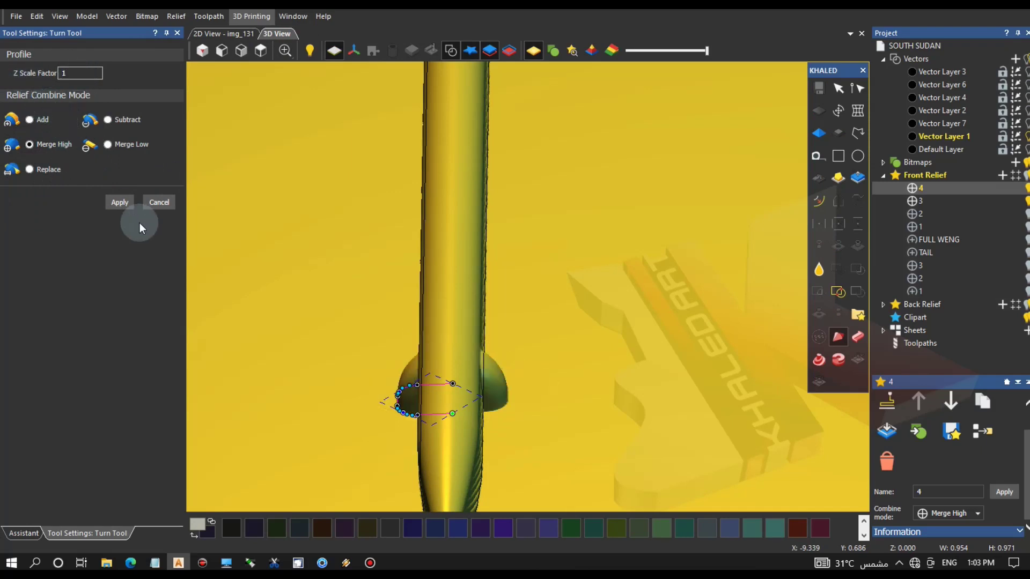
Create a new relief layer for the turned collar and set its combine mode to Merge High.
left_click(1009, 177)
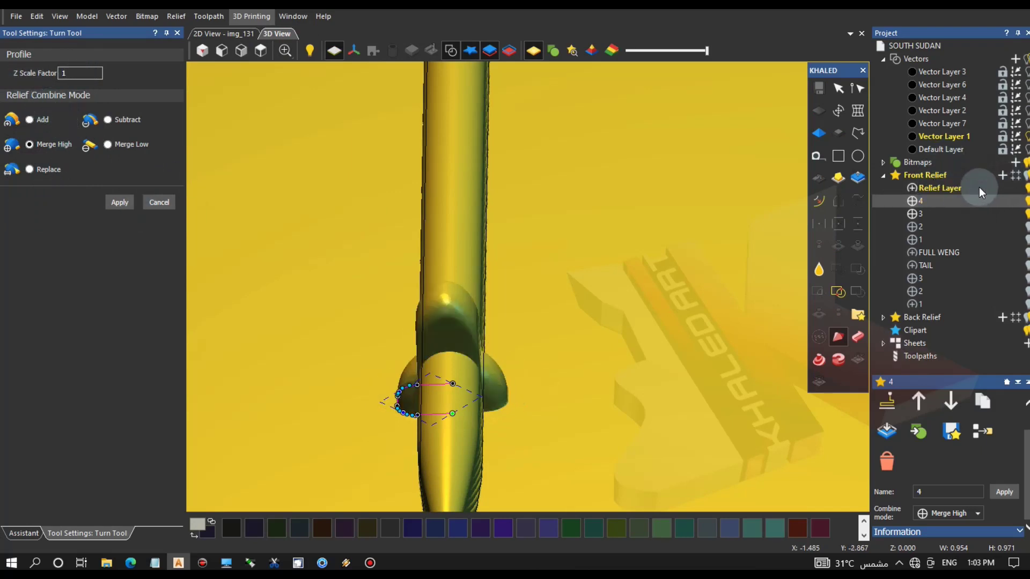
left_click(973, 188)
left_click(121, 202)
left_click(941, 519)
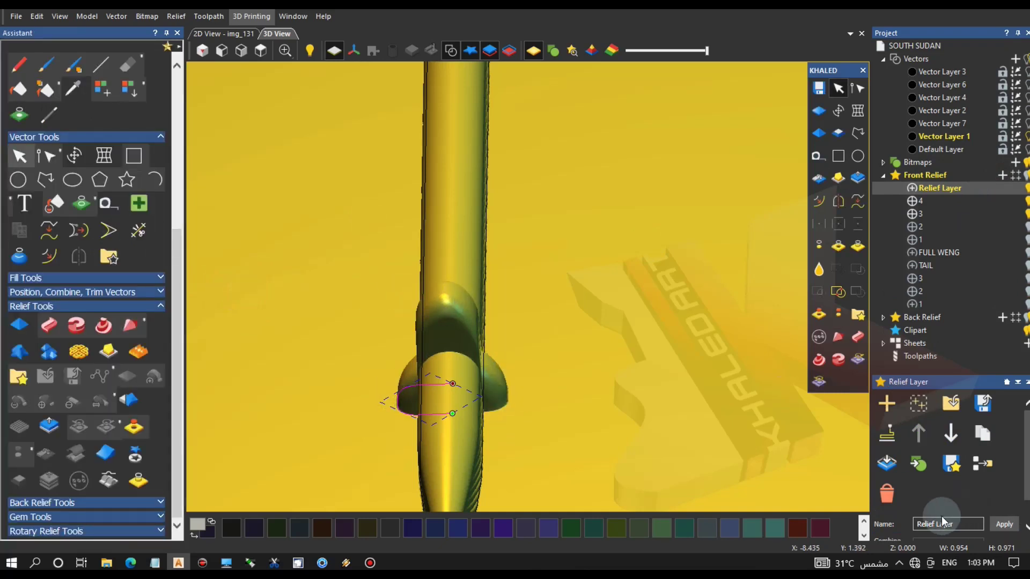
scroll(942, 517, "down", 1)
left_click(944, 516)
left_click(946, 449)
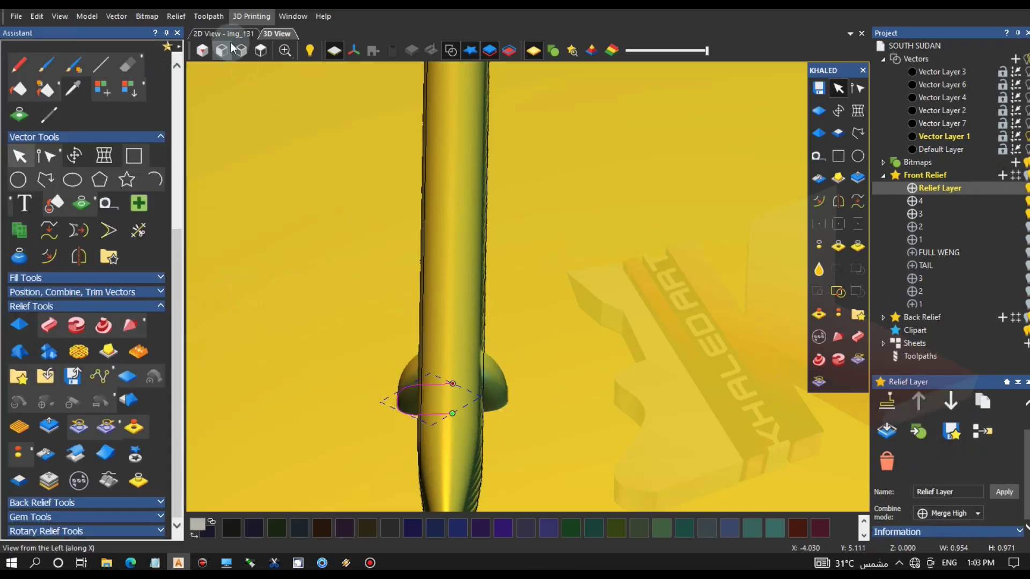
Delete the extra nodes at the rounded end of the half collar profile, leaving one smooth arc.
key("F2")
scroll(595, 306, "down", 5)
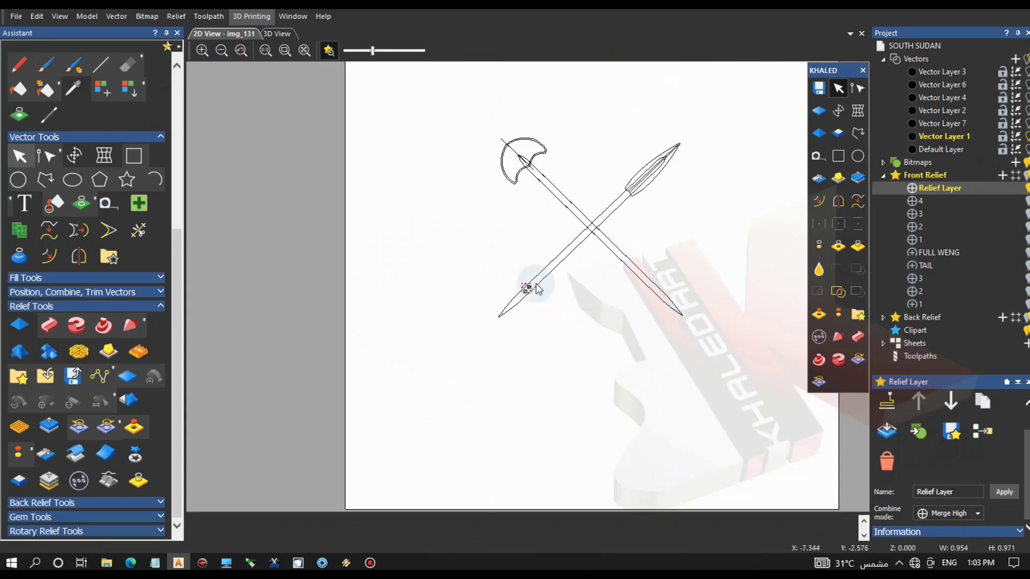
scroll(516, 268, "up", 4)
scroll(478, 225, "up", 2)
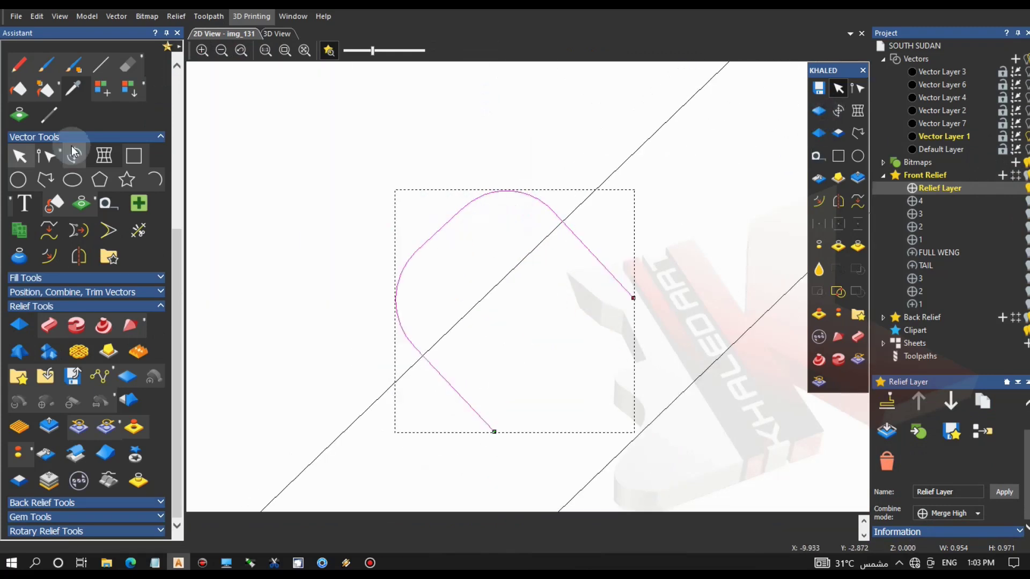
left_click(52, 156)
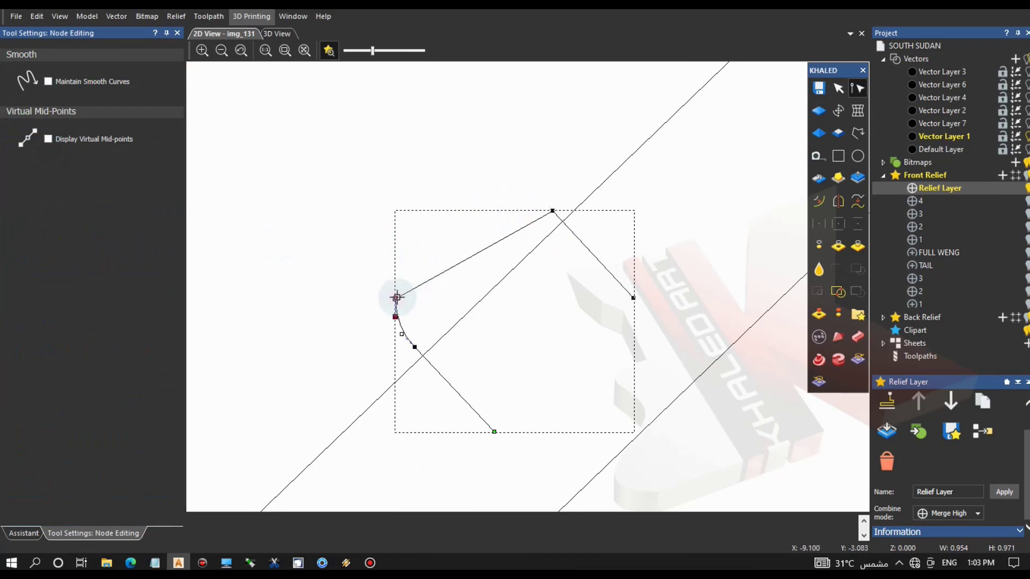
key("Delete")
Turn the edited half profile into a rounded collar relief on the new relief layer.
left_click(24, 533)
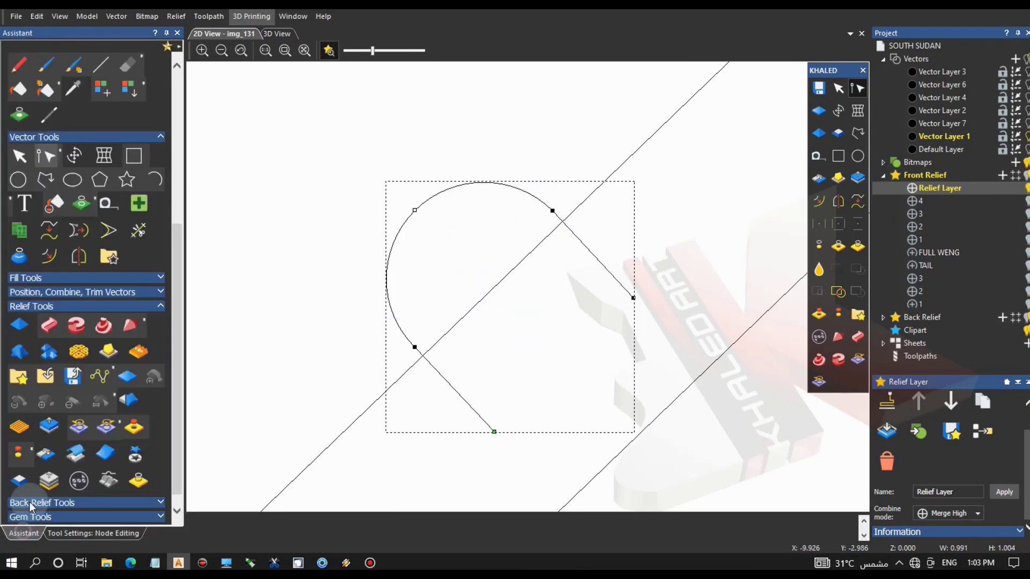
left_click(130, 326)
left_click_drag(472, 316, 392, 338)
left_click(113, 203)
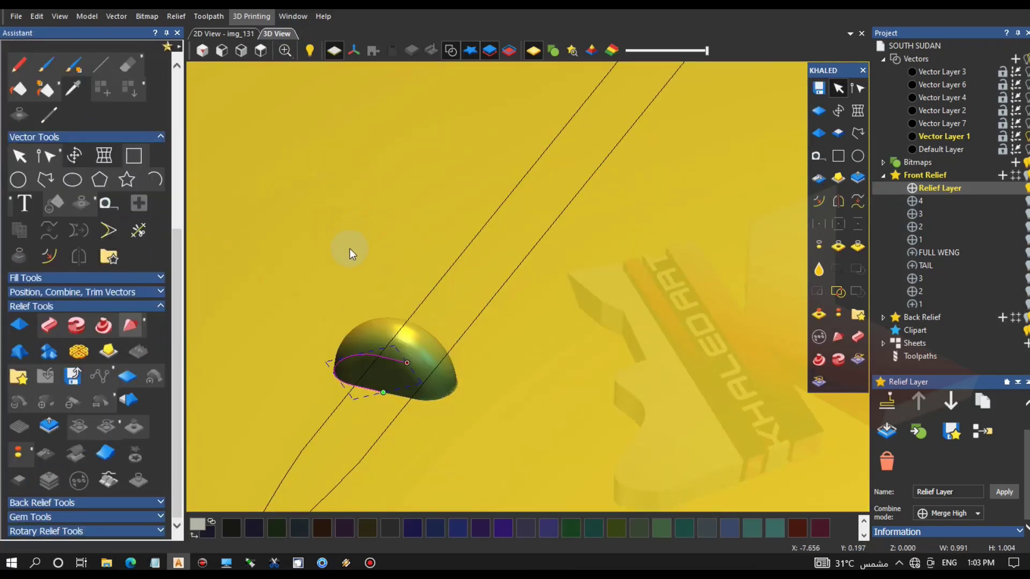
Create a closed vector boundary around the turned collar relief.
left_click(223, 34)
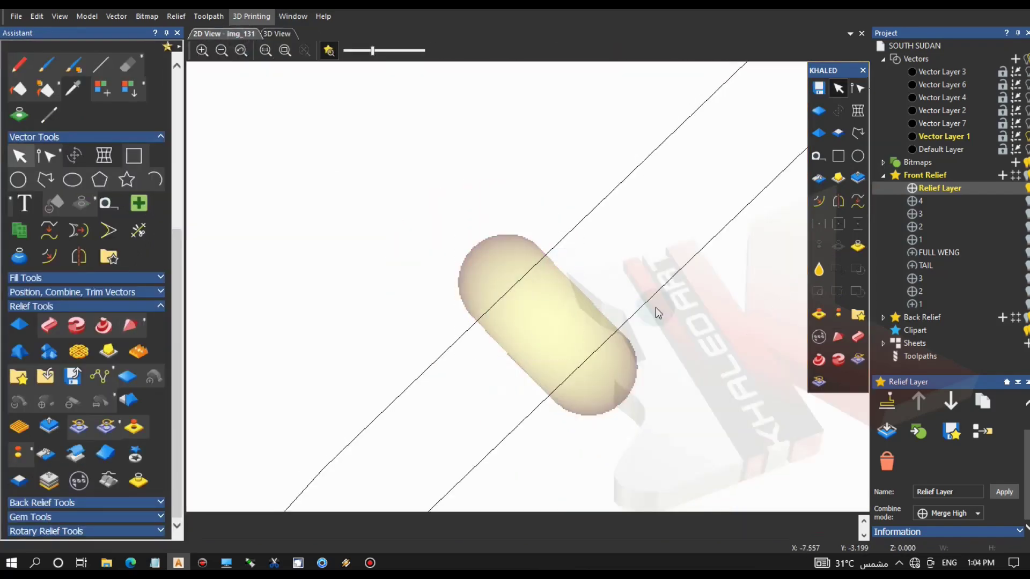
left_click(844, 262)
left_click(770, 183)
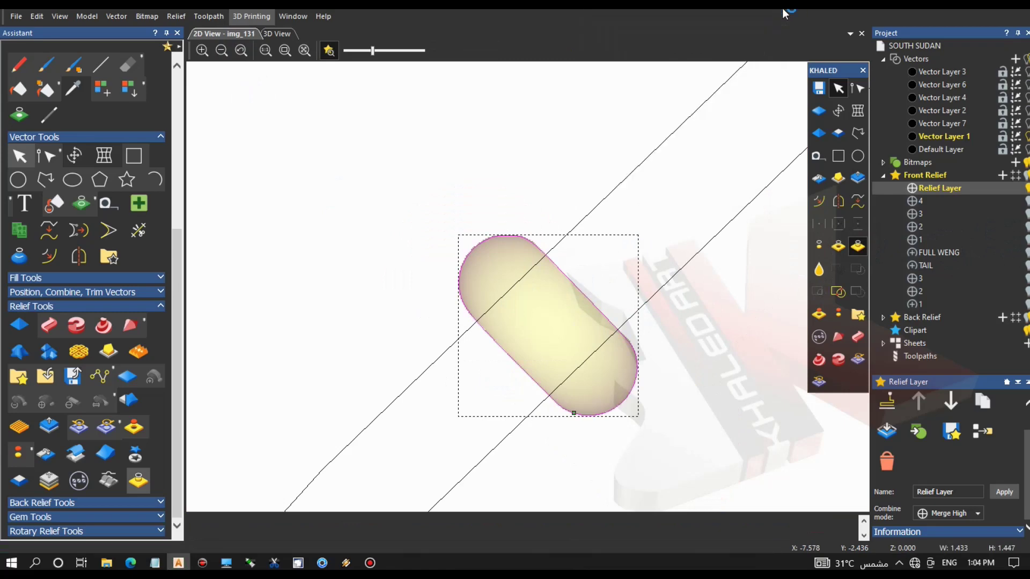
Raise the collar inside its boundary with a plane profile, a start height of 0.5 mm and the Add mode.
left_click(279, 33)
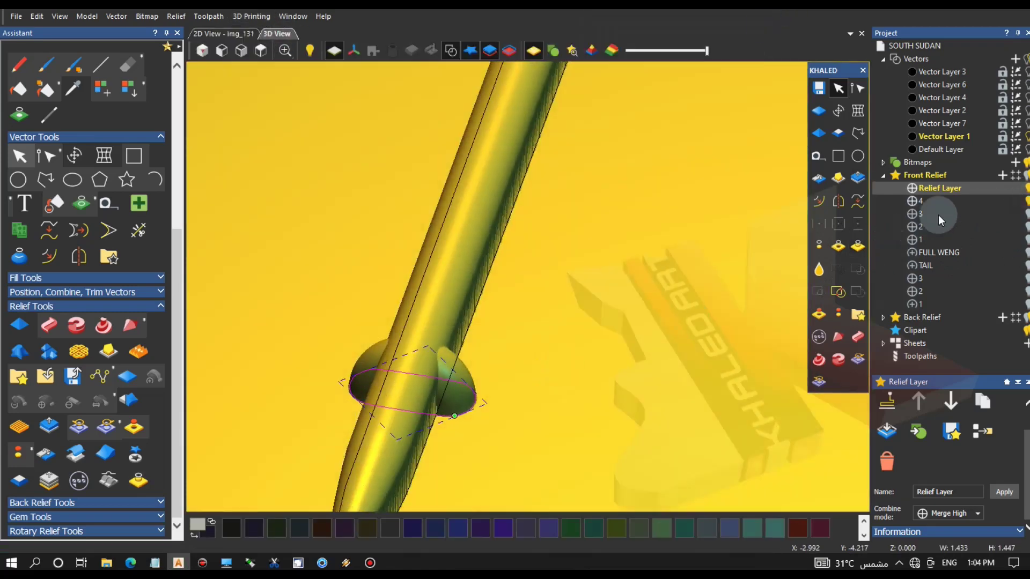
left_click(827, 128)
left_click_drag(55, 427, 1, 426)
type("1")
scroll(46, 472, "down", 3)
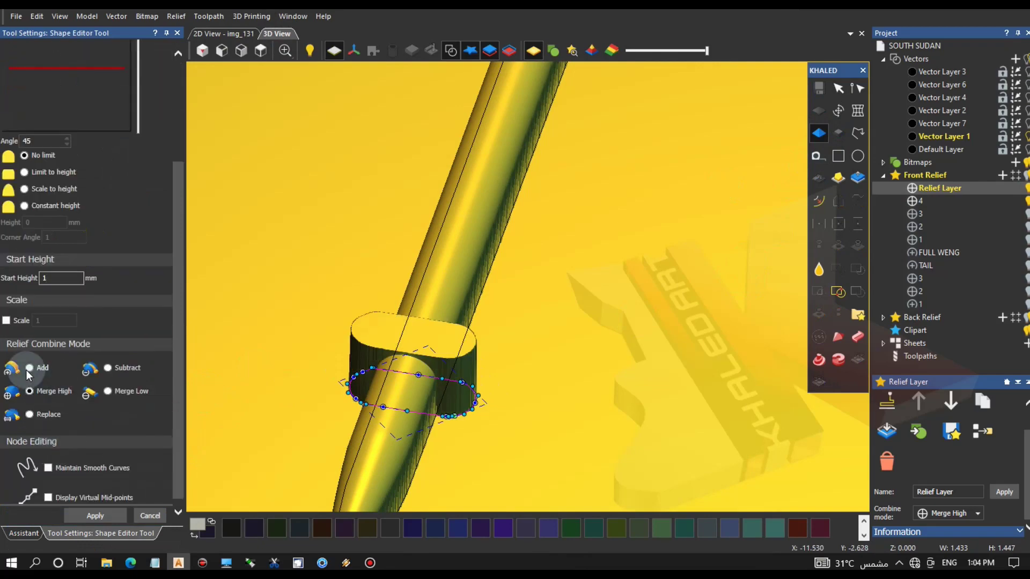
left_click(28, 369)
type(".5")
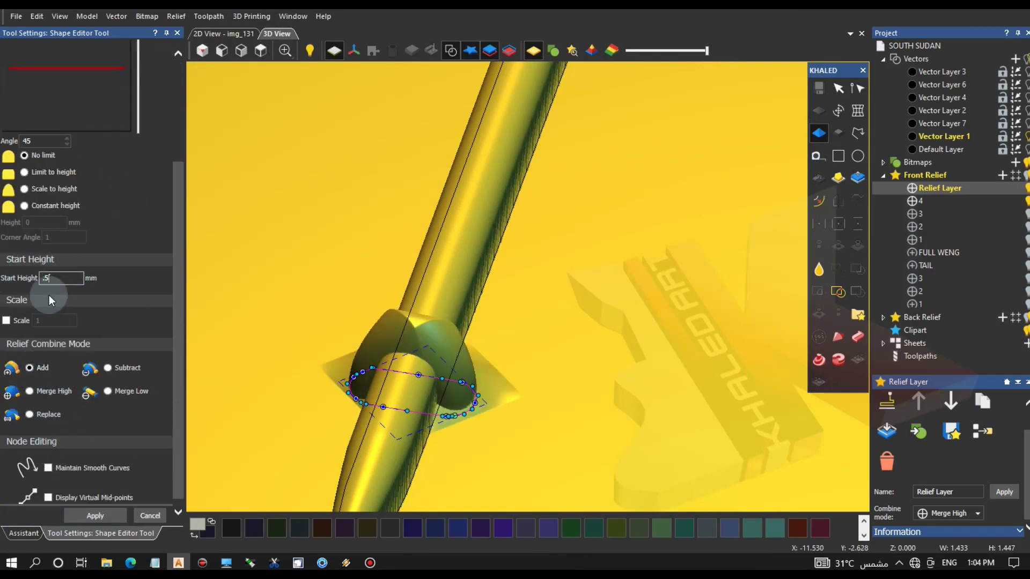
middle_click_drag(322, 279, 510, 239)
left_click(86, 520)
left_click(160, 517)
Select the spear's outlines over its full length from head to tail.
middle_click_drag(408, 286, 516, 319)
scroll(516, 319, "down", 4)
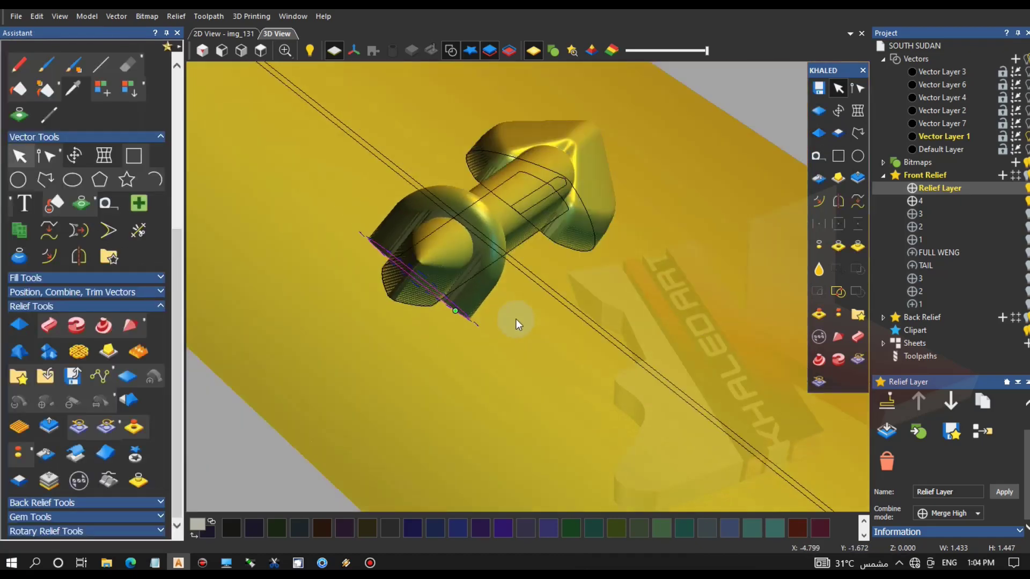
middle_click_drag(446, 359, 397, 302)
scroll(465, 329, "down", 2)
scroll(477, 311, "up", 3)
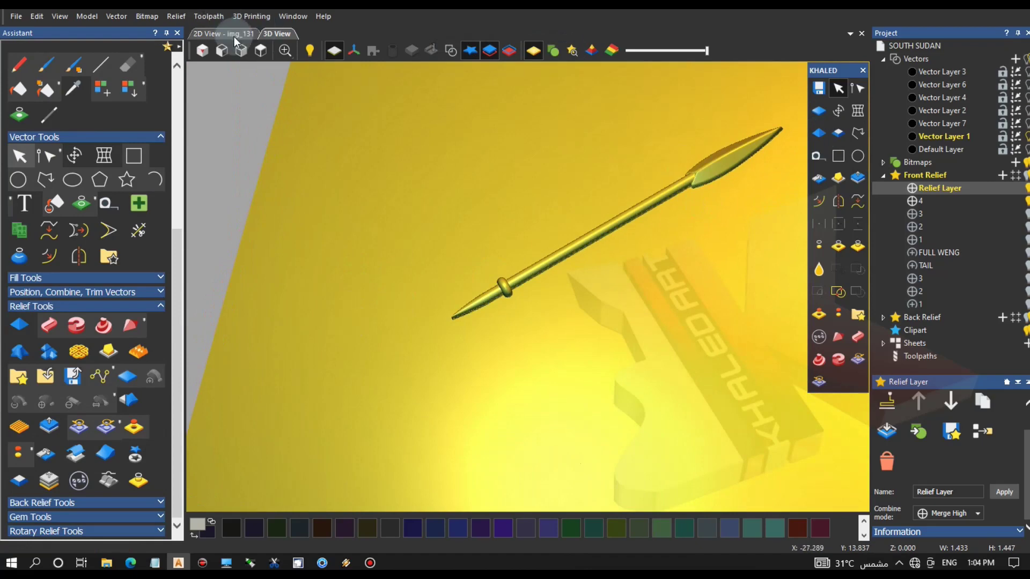
left_click(233, 36)
left_click(443, 354)
scroll(524, 286, "down", 3)
scroll(632, 185, "up", 2)
left_click(603, 264, "shift")
right_click(603, 264)
left_click(687, 28)
right_click(537, 169)
left_click(605, 182)
left_click(553, 325)
left_click(284, 34)
left_click_drag(556, 282, 564, 127)
Merge the visible spear and collar relief layers into one layer and delete the two source layers.
left_click(1028, 211)
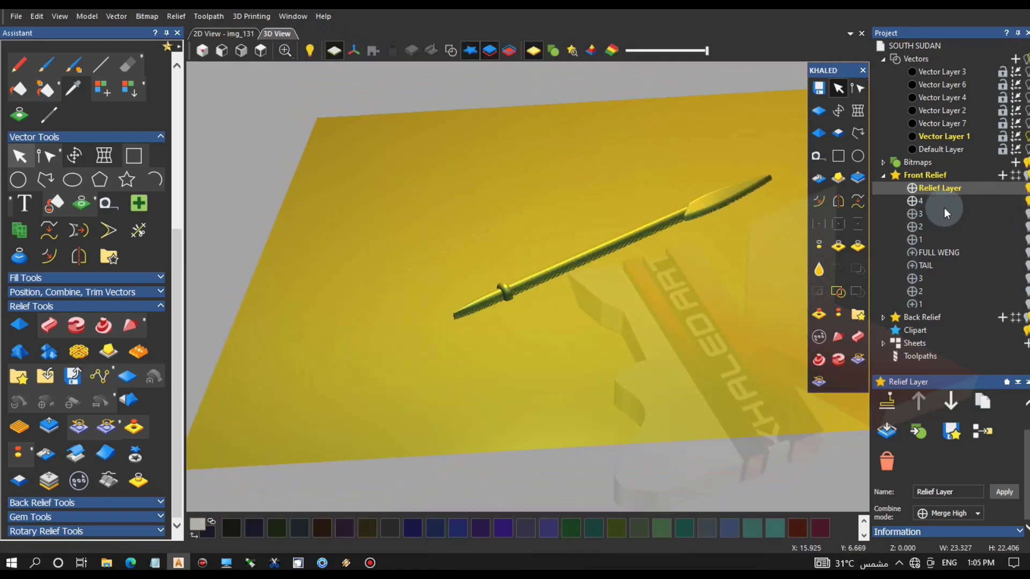
left_click(976, 440)
left_click(887, 462)
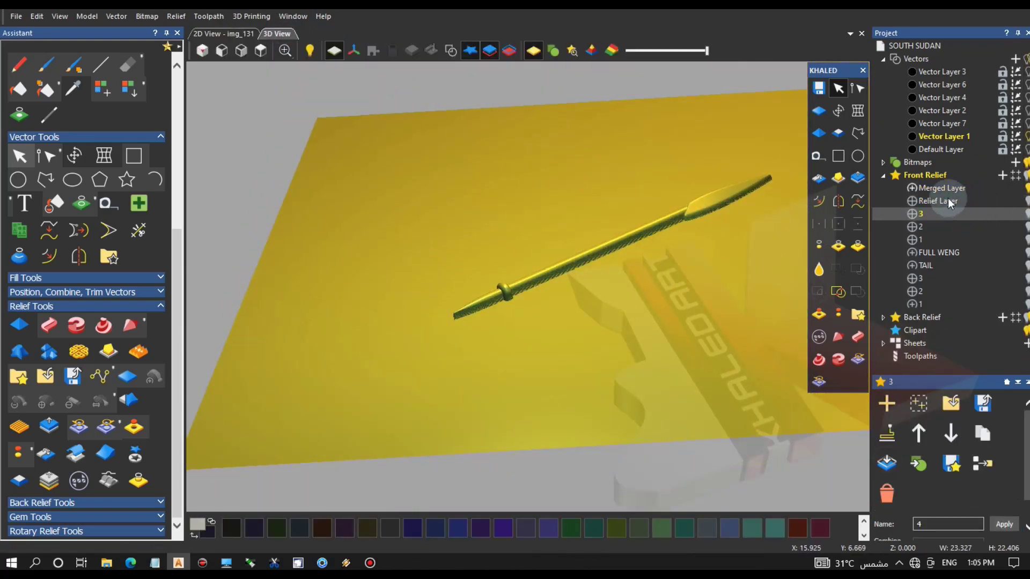
left_click(948, 201)
left_click(887, 493)
Name the merged spear layer 4 and set its combine mode to Merge High with relief layer 3 shown.
left_click(961, 187)
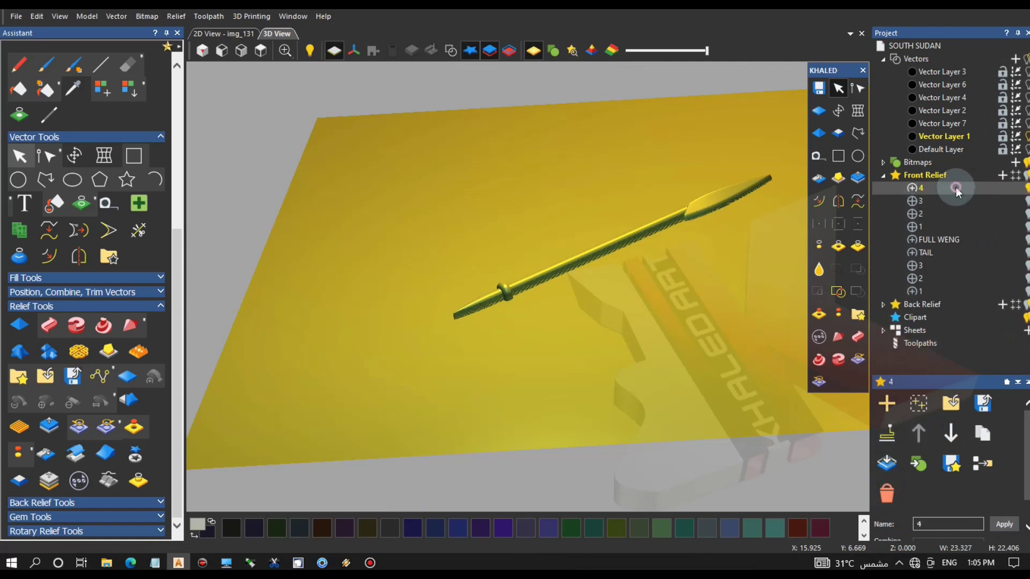
scroll(943, 460, "down", 1)
left_click(944, 513)
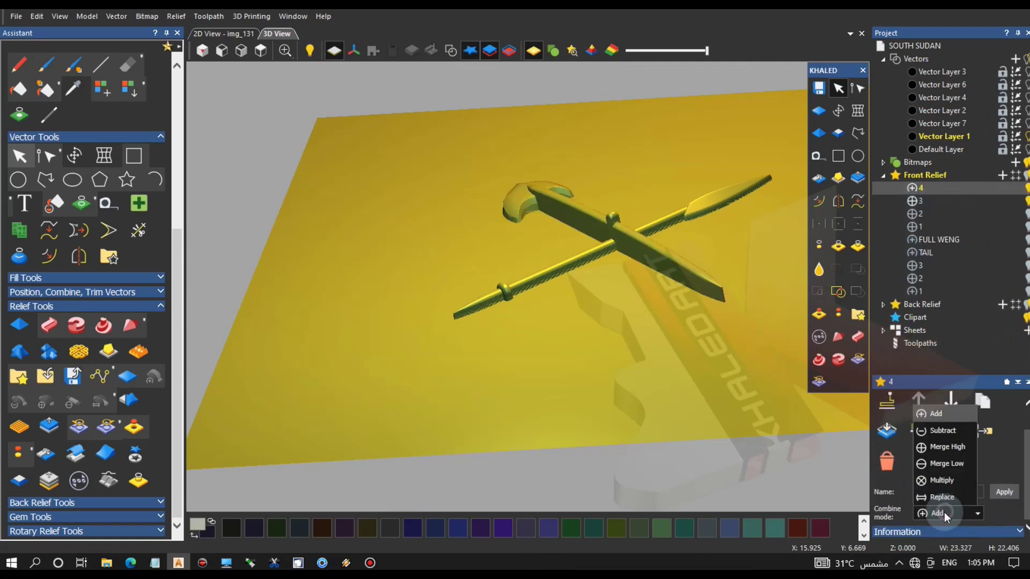
left_click(945, 448)
left_click_drag(519, 290, 716, 278)
Raise the selected spear outlines on layer 4 with a plane profile and a start height of 1 mm.
left_click(820, 134)
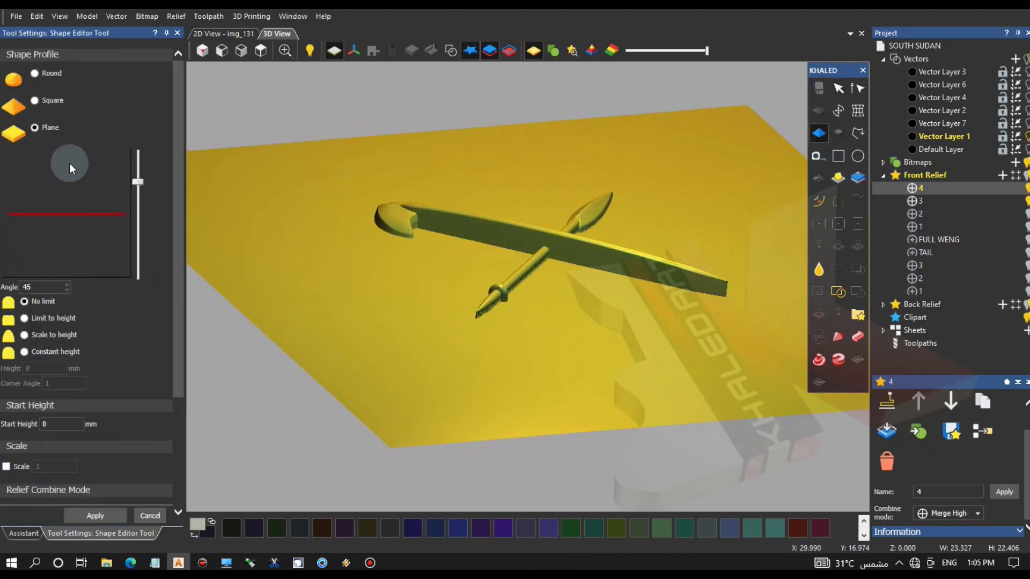
left_click(83, 424)
left_click(52, 424)
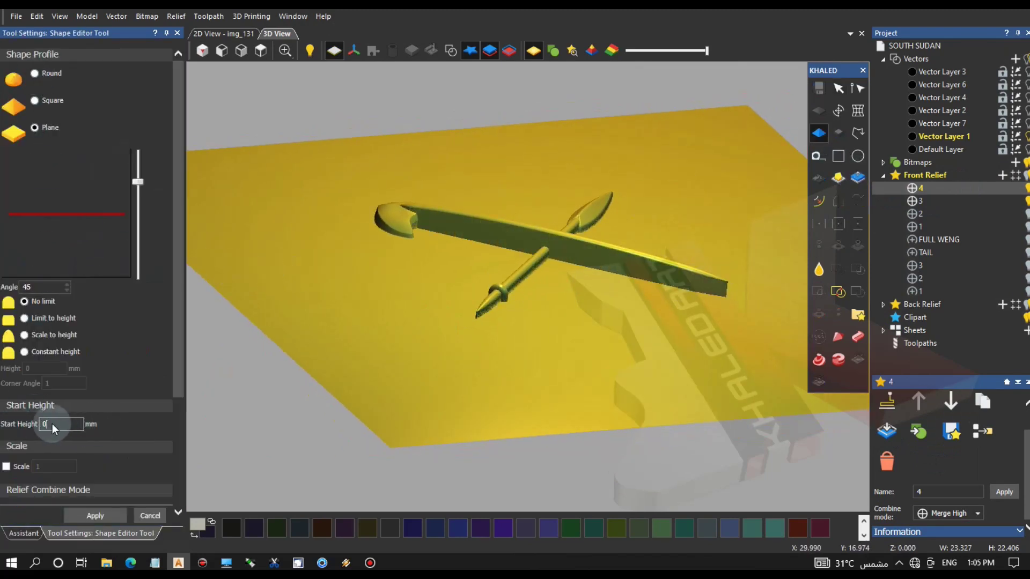
type("1")
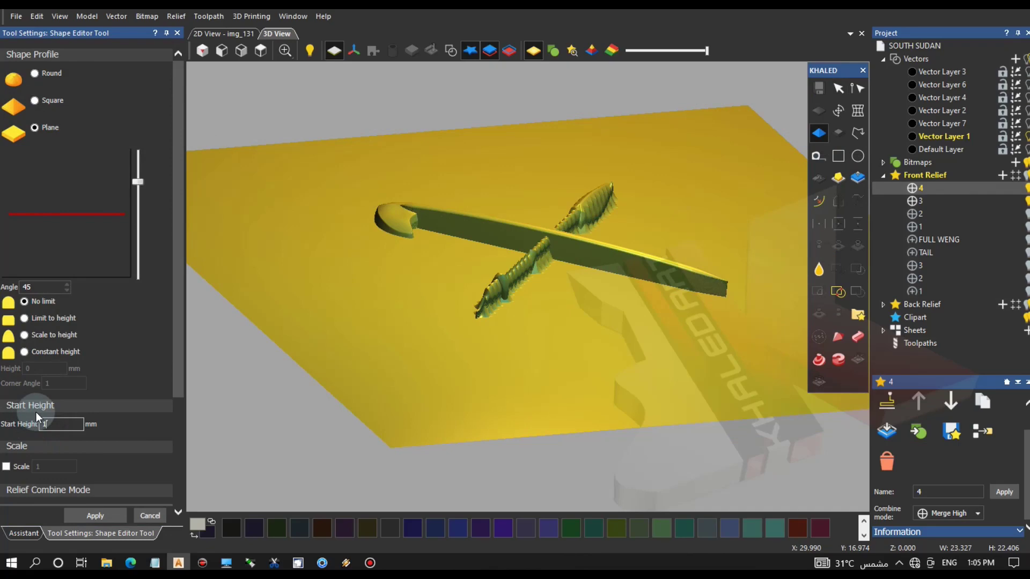
left_click(238, 35)
left_click(327, 51)
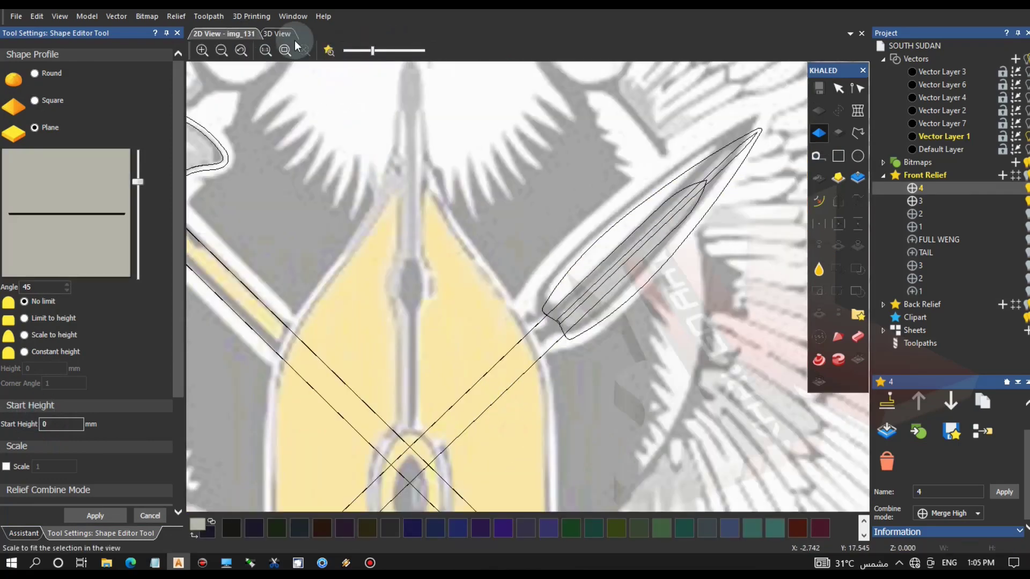
left_click(278, 34)
left_click(226, 35)
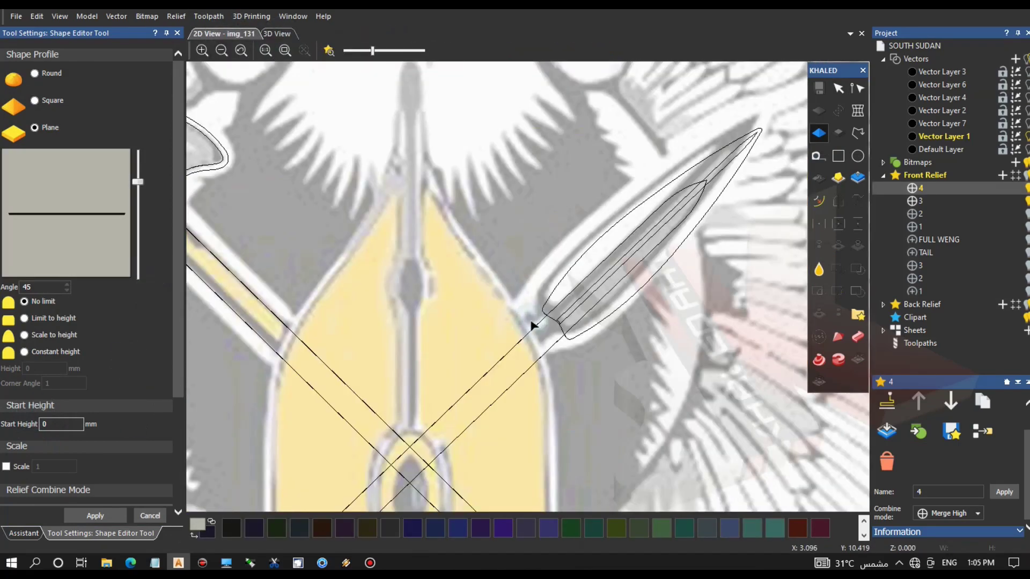
left_click(537, 325)
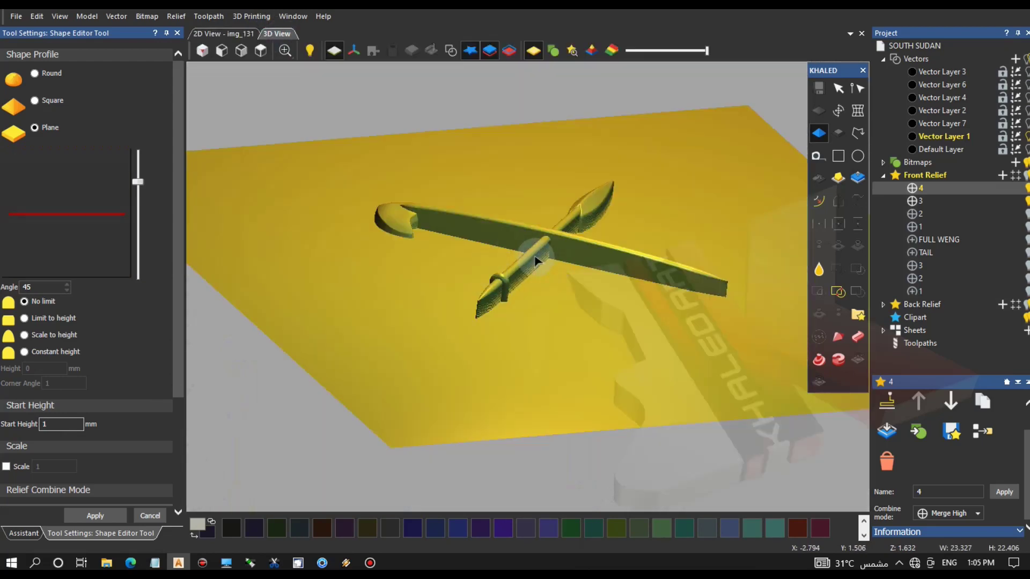
Set the spear's start height to 1.2 mm and apply the shape.
scroll(534, 257, "up", 5)
left_click_drag(533, 258, 462, 185)
left_click(81, 426)
key("Return")
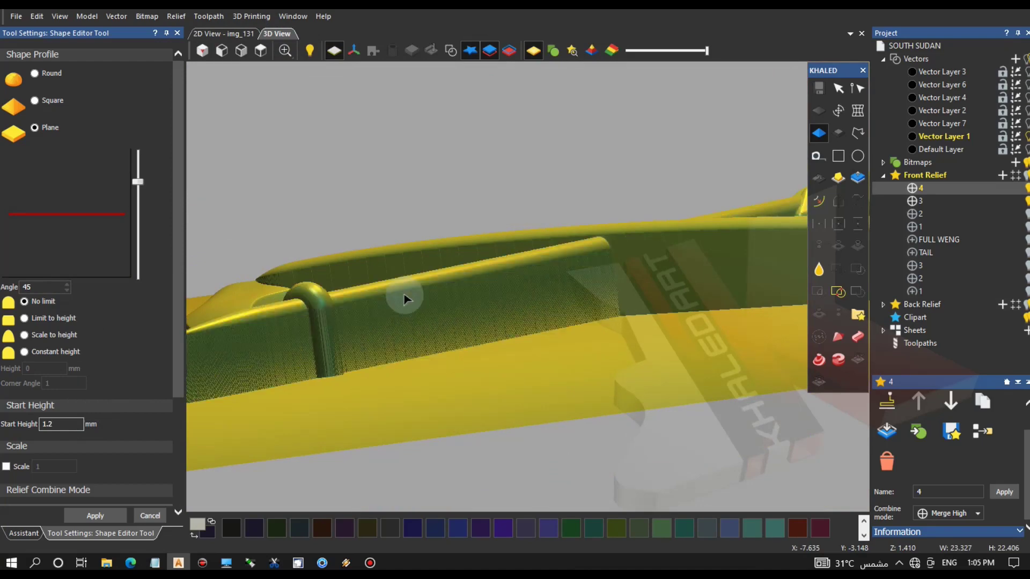
left_click_drag(736, 304, 440, 344)
scroll(545, 299, "down", 5)
left_click_drag(545, 299, 560, 137)
scroll(565, 282, "down", 2)
scroll(565, 282, "up", 5)
left_click_drag(566, 282, 168, 225)
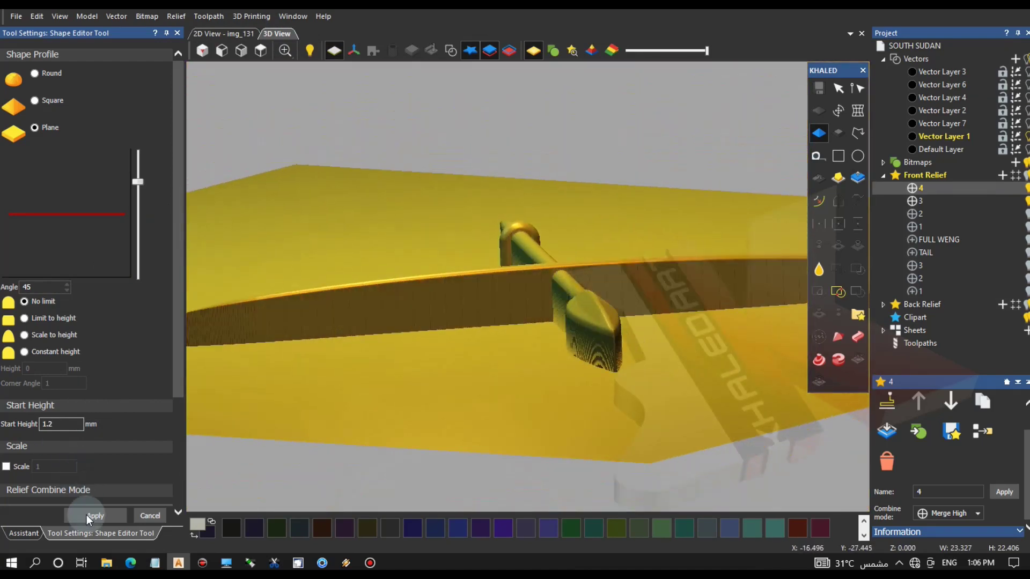
left_click_drag(441, 326, 669, 352)
scroll(483, 333, "down", 5)
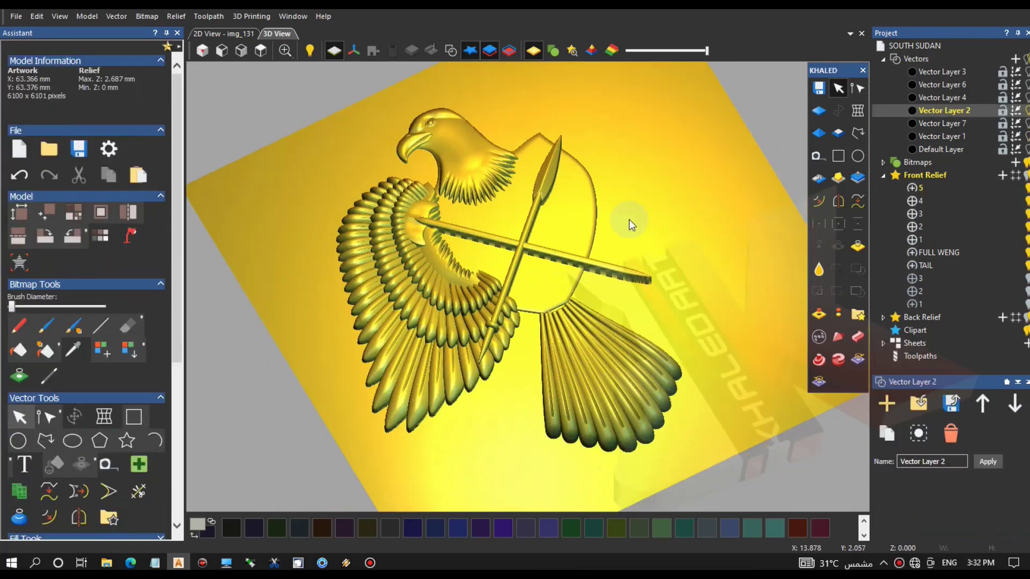
Hide the finished relief layers, keeping layer 5 on, and display the shield's vectors in the 3D view.
left_click_drag(629, 220, 687, 378)
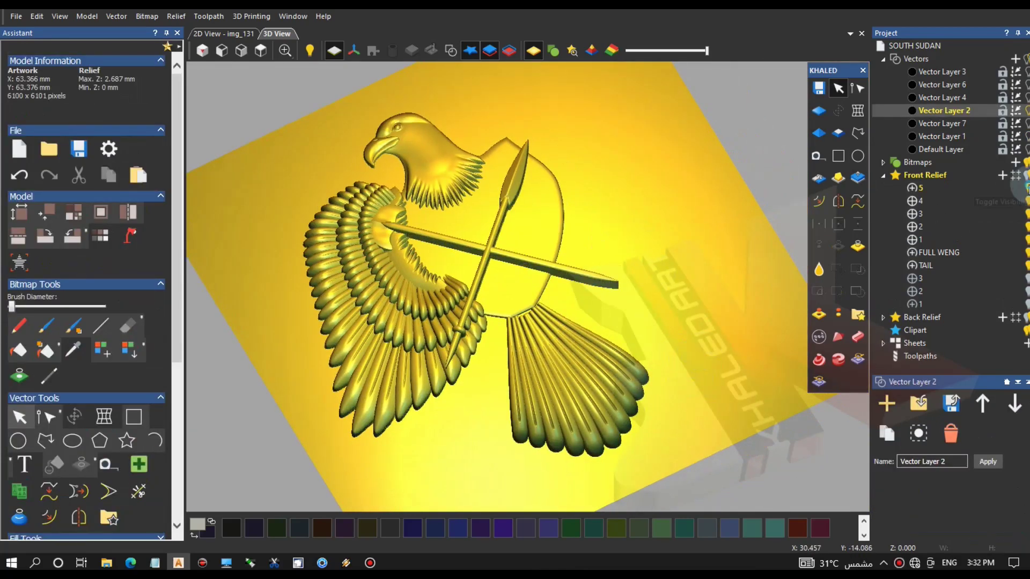
left_click(1026, 188)
left_click(449, 50)
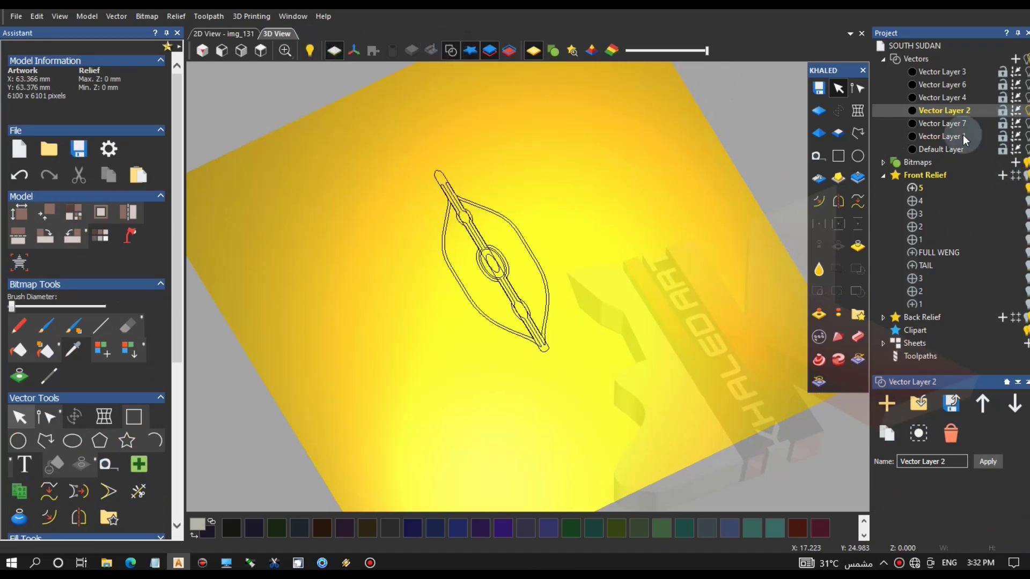
Raise the selected shield outlines on relief layer 5 with a plane profile and a start height of 0.5 mm.
scroll(483, 287, "up", 5)
left_click_drag(483, 286, 395, 197)
scroll(584, 417, "up", 2)
left_click_drag(454, 347, 467, 321)
left_click_drag(539, 348, 599, 335)
left_click(830, 180)
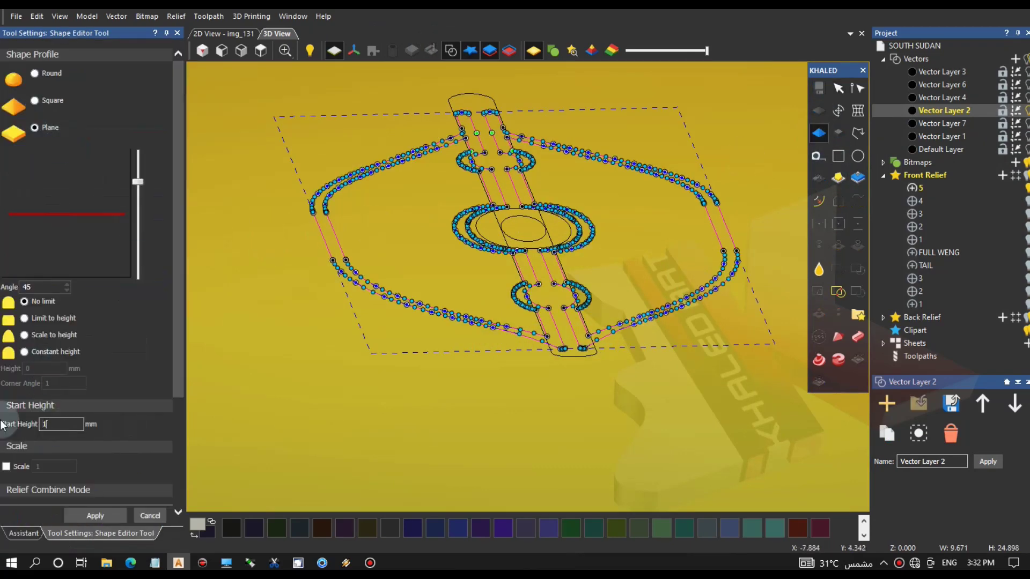
left_click(61, 473)
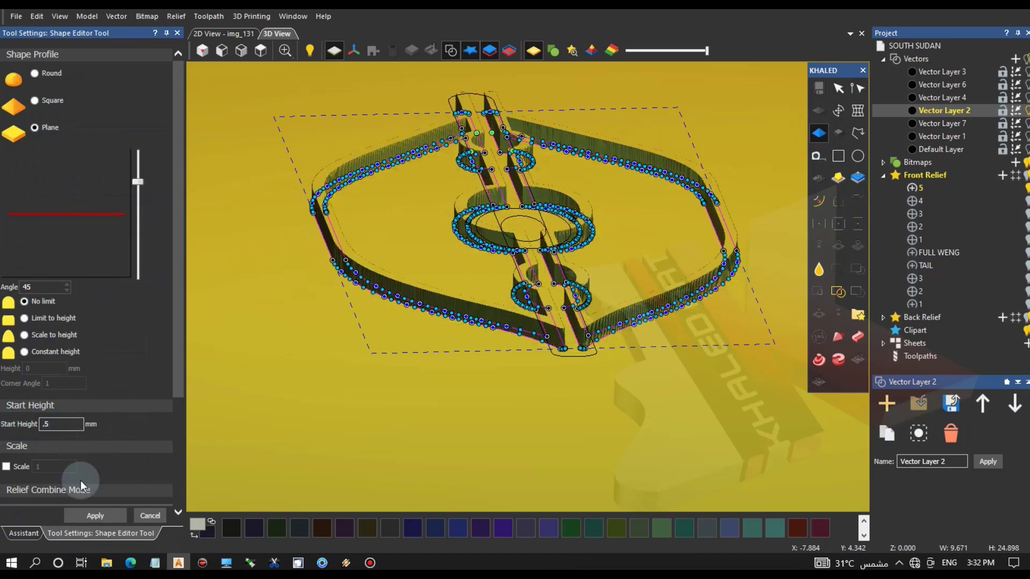
left_click(90, 516)
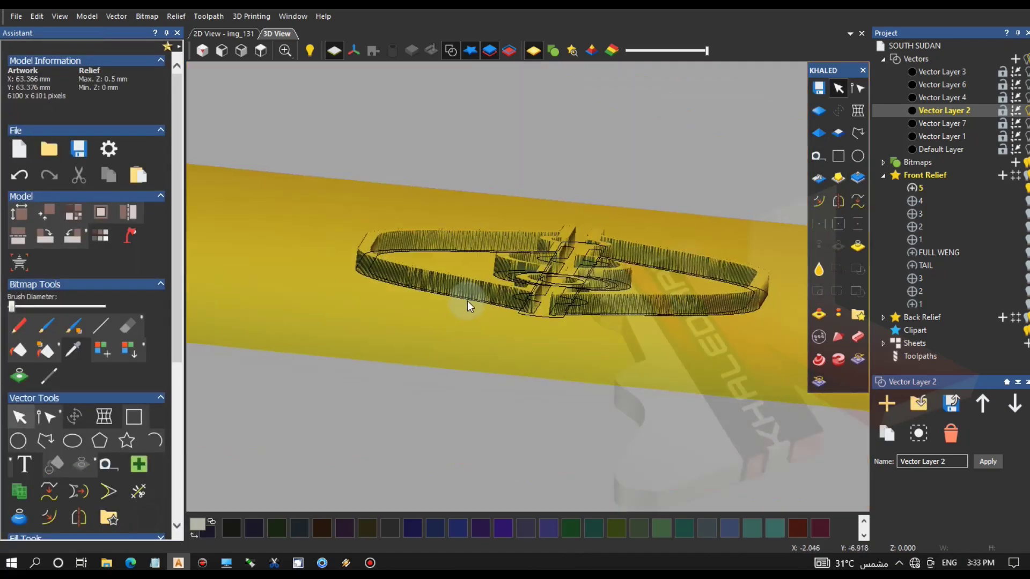
Hide the vectors in the 3D view and inspect the raised shield outline from several angles.
left_click_drag(503, 211, 590, 343)
left_click(451, 50)
scroll(478, 207, "up", 2)
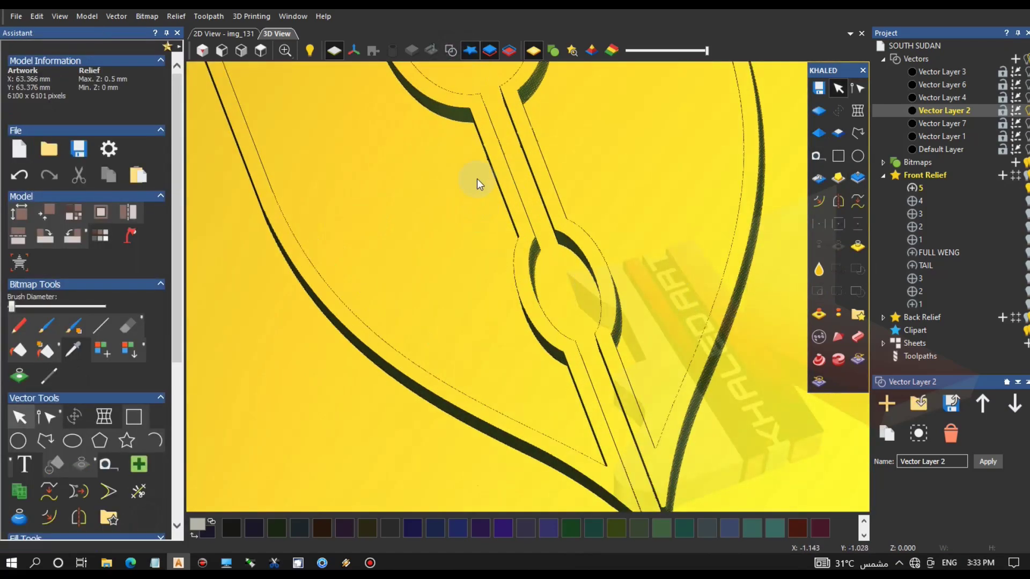
left_click_drag(478, 207, 486, 82)
scroll(506, 214, "down", 3)
left_click_drag(462, 252, 440, 258)
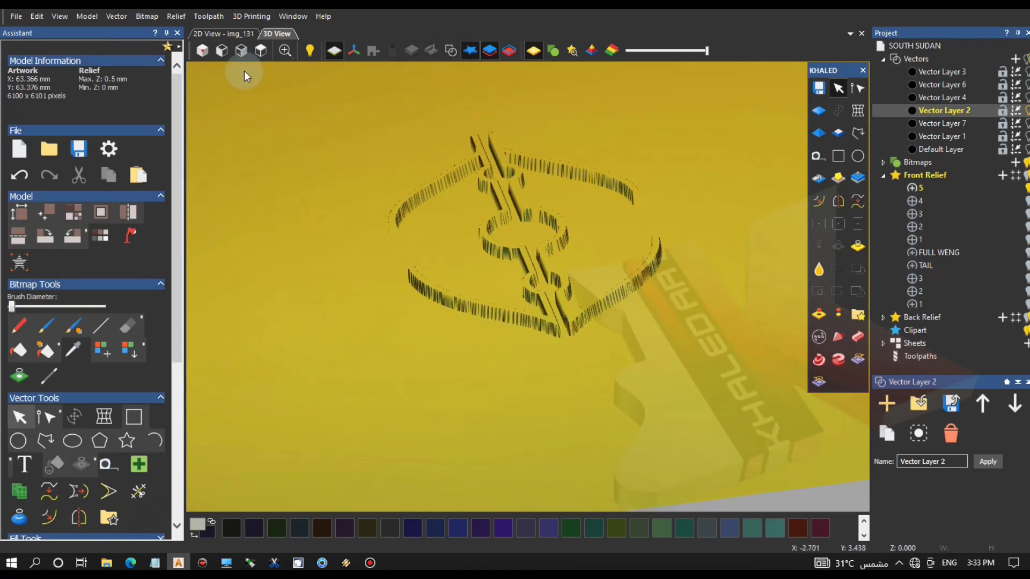
Select the shield's long central shaft and give it a round profile at 74°, limited to height, with Merge High.
left_click(244, 34)
left_click(542, 338)
scroll(557, 209, "down", 3)
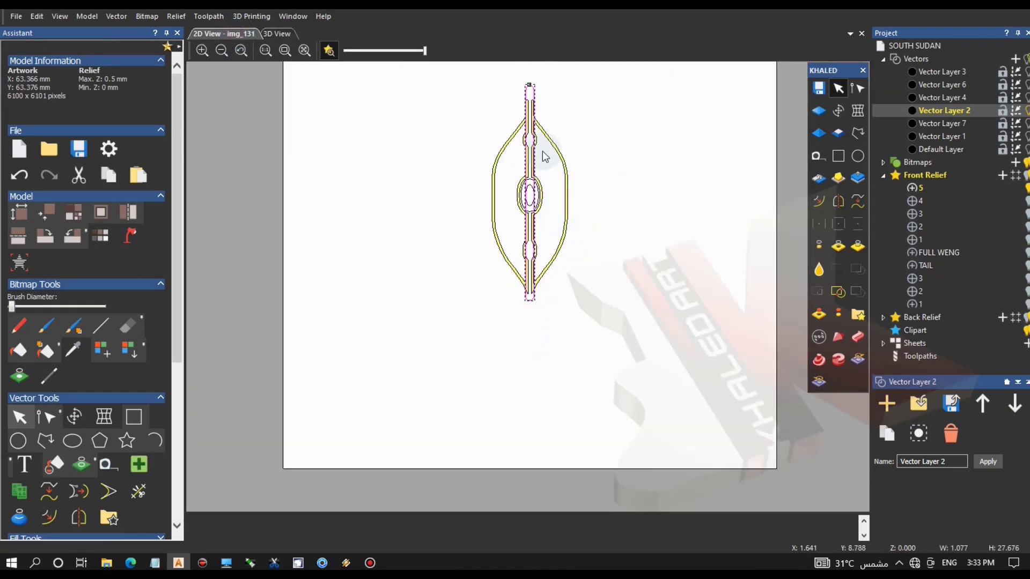
left_click(286, 35)
left_click(823, 129)
left_click(24, 318)
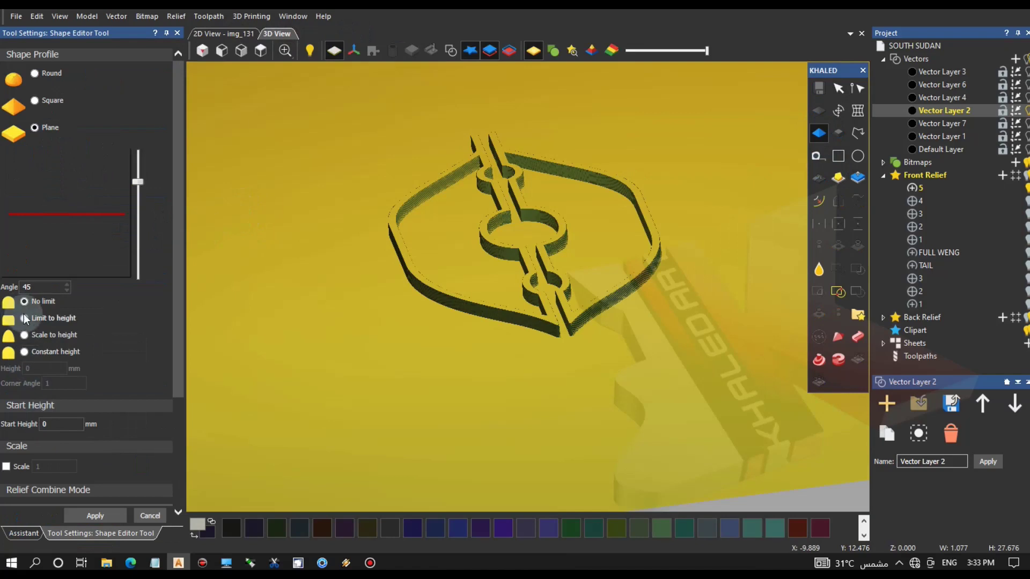
left_click(25, 318)
left_click(34, 73)
left_click_drag(138, 182, 137, 160)
scroll(105, 456, "down", 3)
left_click(30, 392)
scroll(536, 236, "up", 5)
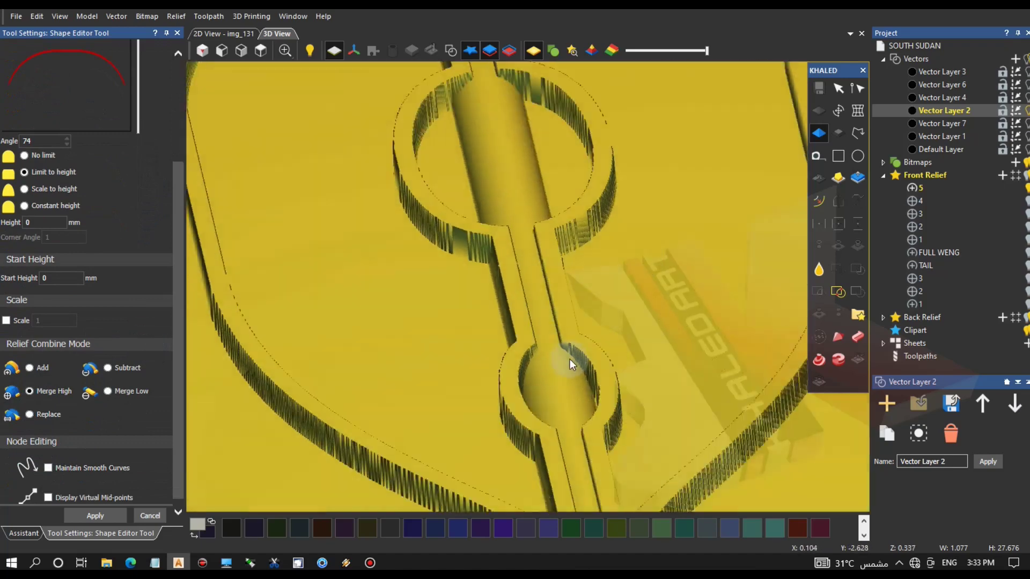
scroll(558, 321, "down", 3)
scroll(519, 311, "up", 2)
scroll(116, 296, "up", 3)
Try a start height of 0.1 mm and a height limit of 0.2 mm for the central shaft.
left_click(48, 424)
type(".1")
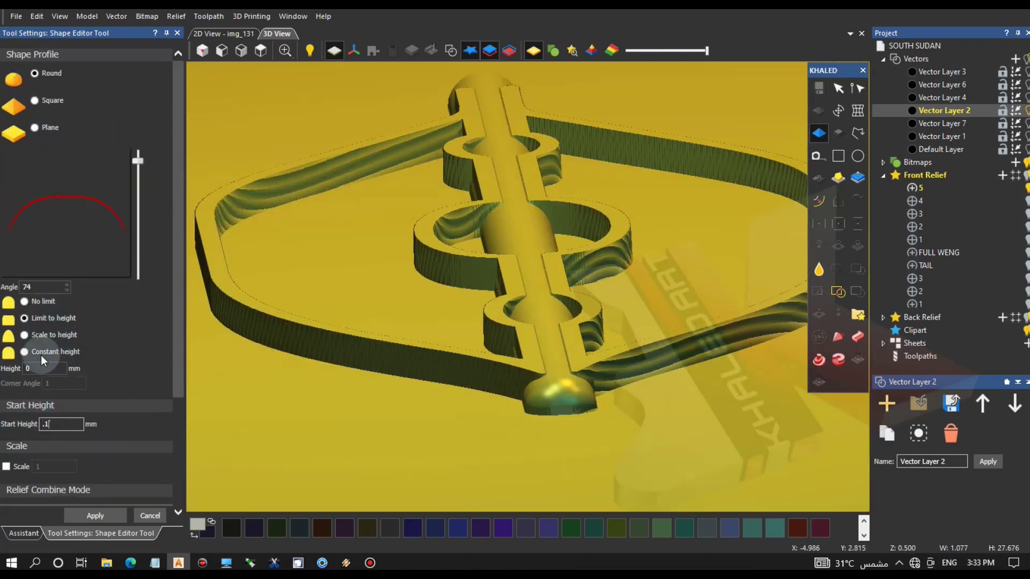
type(".")
left_click(227, 365)
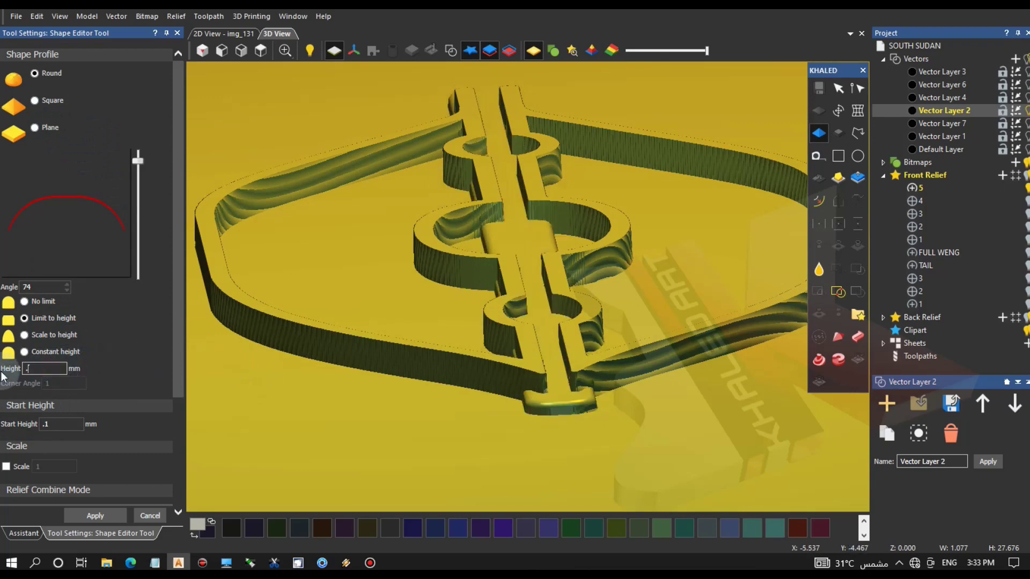
type(".2")
left_click(49, 383)
mouse_move(504, 341)
left_mouse_down()
mouse_move(471, 352)
mouse_move(508, 299)
mouse_move(499, 344)
left_mouse_up()
scroll(499, 343, "up", 2)
Set the central shaft's start height to 0.3 mm and its height limit to 0.3 mm.
left_click_drag(65, 425, 1, 419)
type(".3")
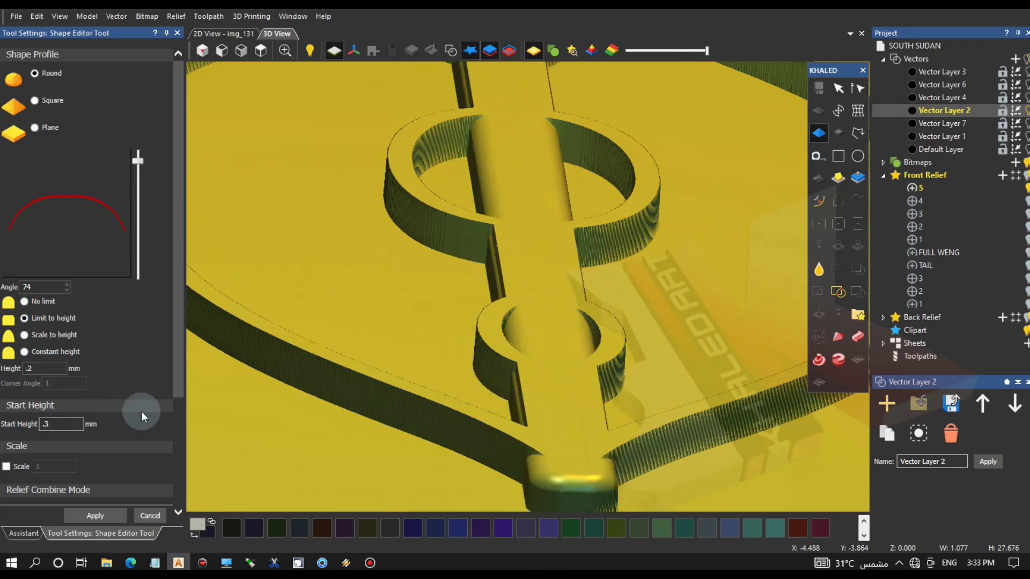
scroll(322, 340, "down", 3)
type(".3")
left_click(425, 327)
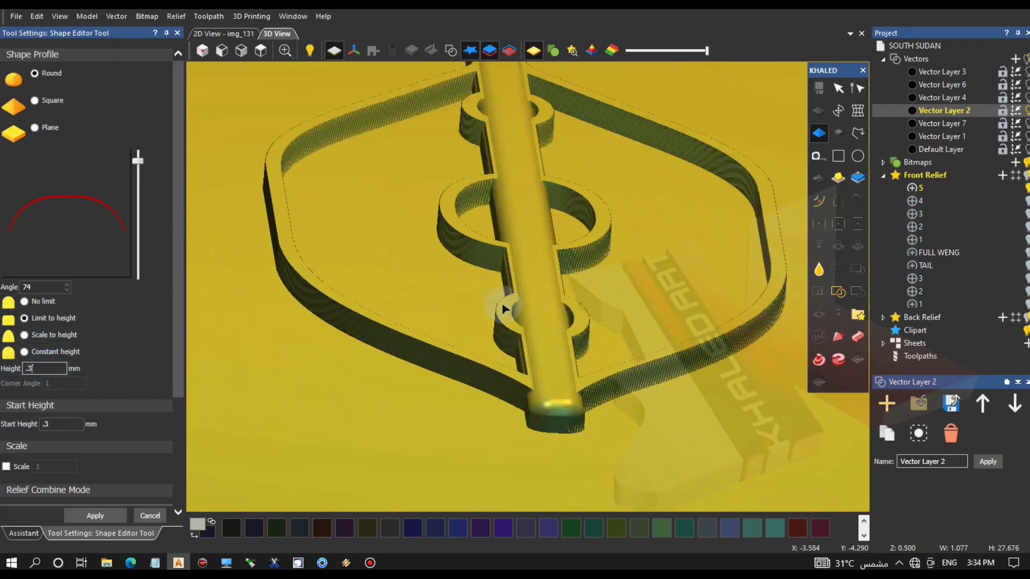
left_click_drag(507, 313, 492, 290)
Add a relief layer above layer 5, apply the shaft shape, and set the new layer's combine mode to Merge High.
left_click(1001, 175)
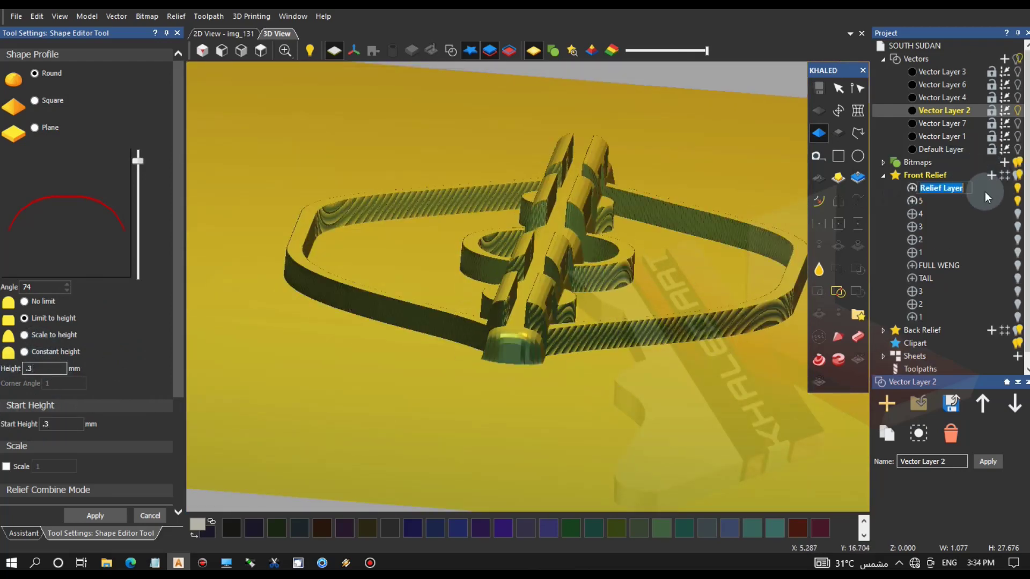
left_click(88, 516)
left_click_drag(501, 350, 568, 404)
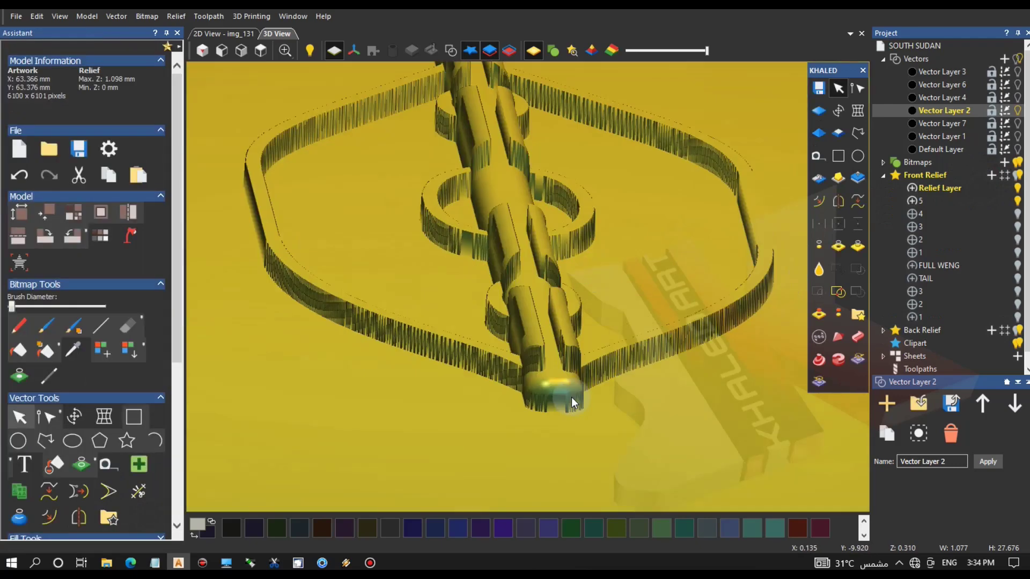
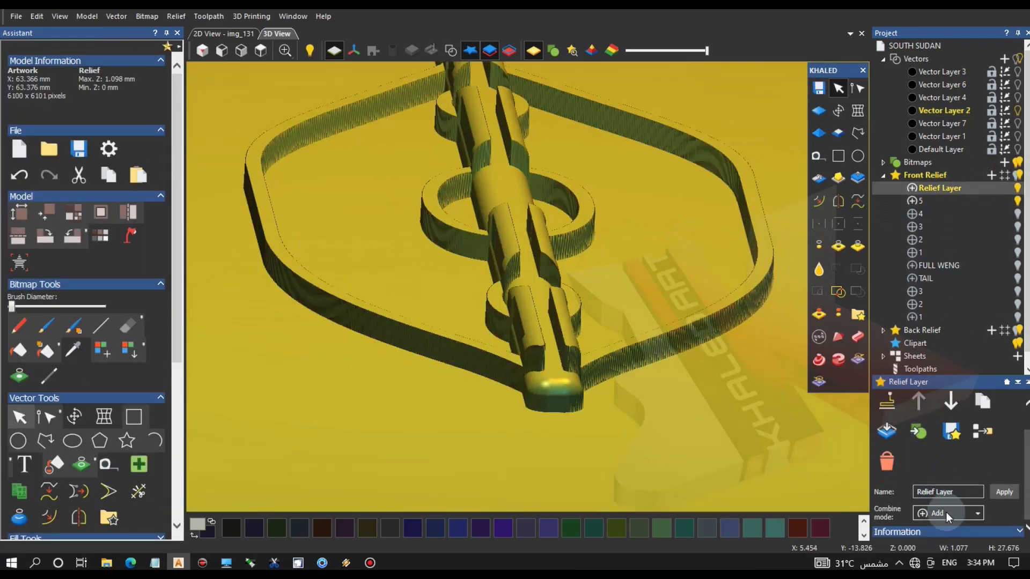
left_click(965, 514)
left_click(952, 449)
left_click_drag(565, 336, 460, 223)
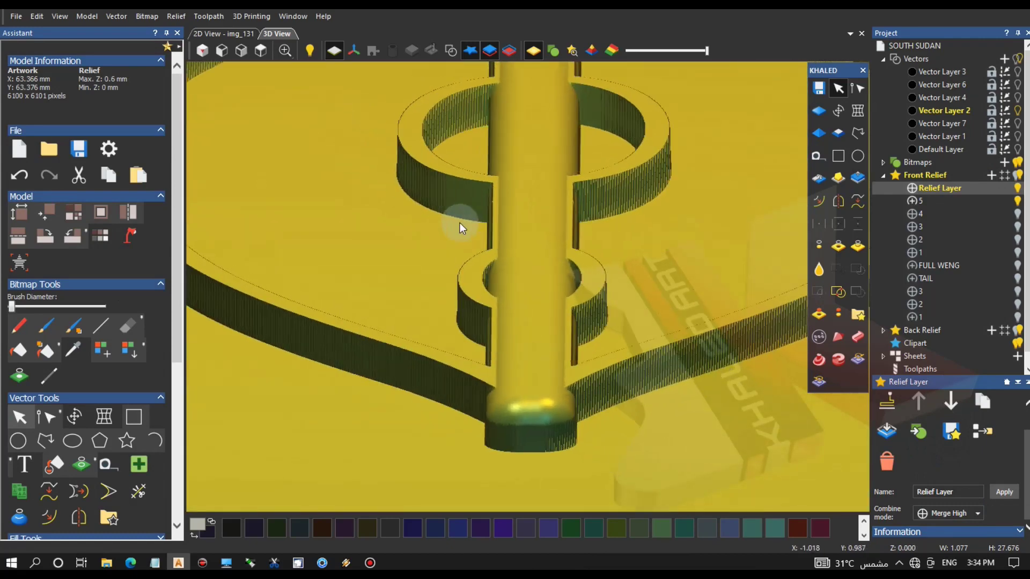
Scale the shaft layer's relief down to a height of about 0.38 mm.
left_click(858, 177)
left_click_drag(535, 196, 539, 212)
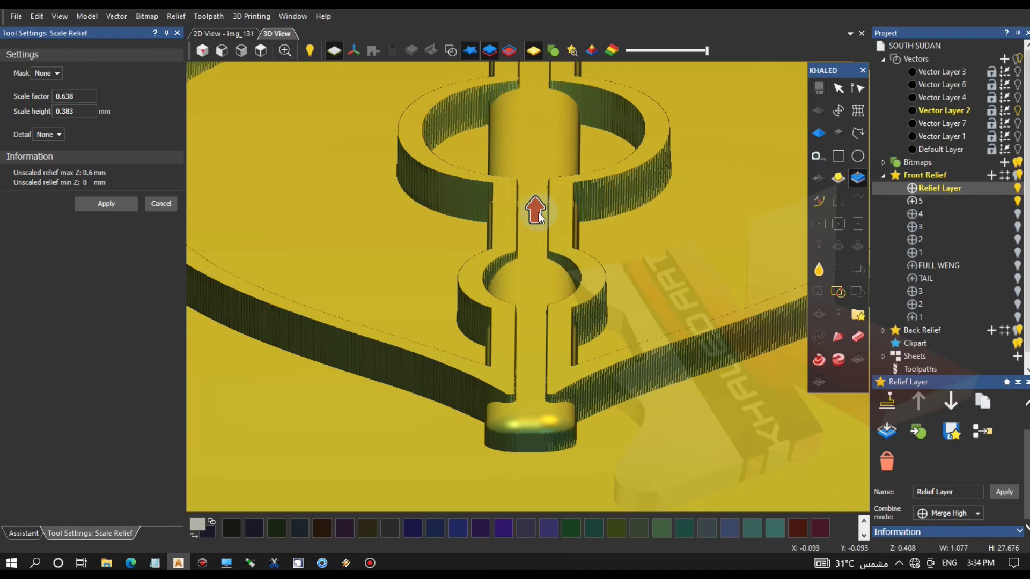
left_click(114, 207)
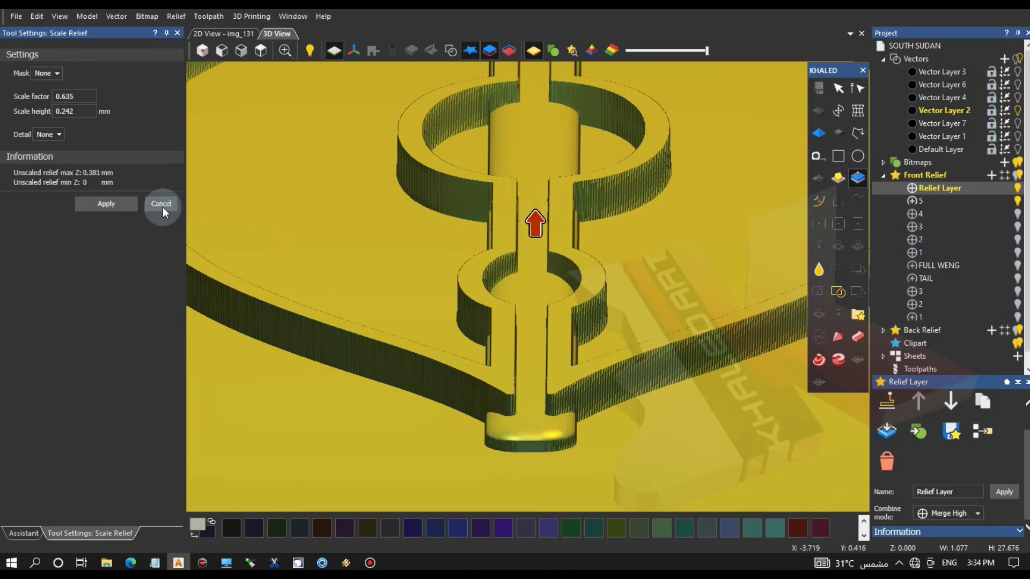
left_click(161, 204)
left_click_drag(487, 261, 632, 257)
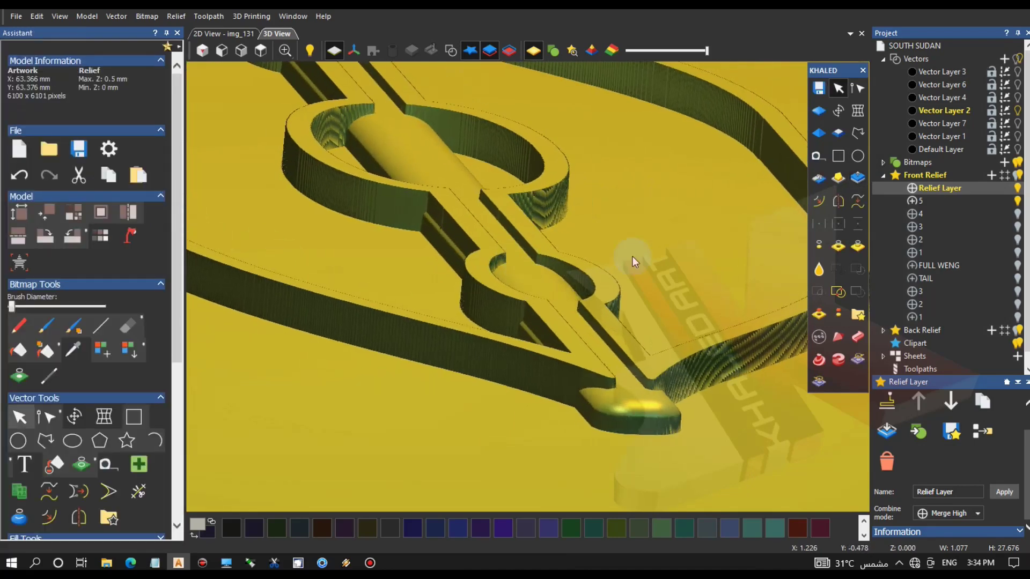
Select the shield outlines and give them a round profile at 84°, limited to height.
left_click(253, 33)
scroll(546, 258, "up", 5)
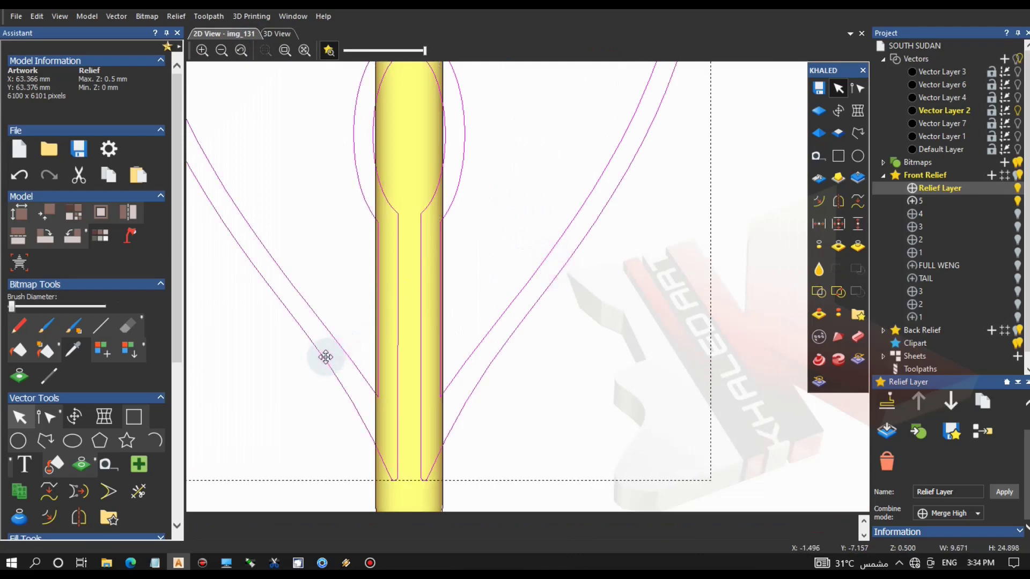
left_click(277, 34)
left_click(819, 133)
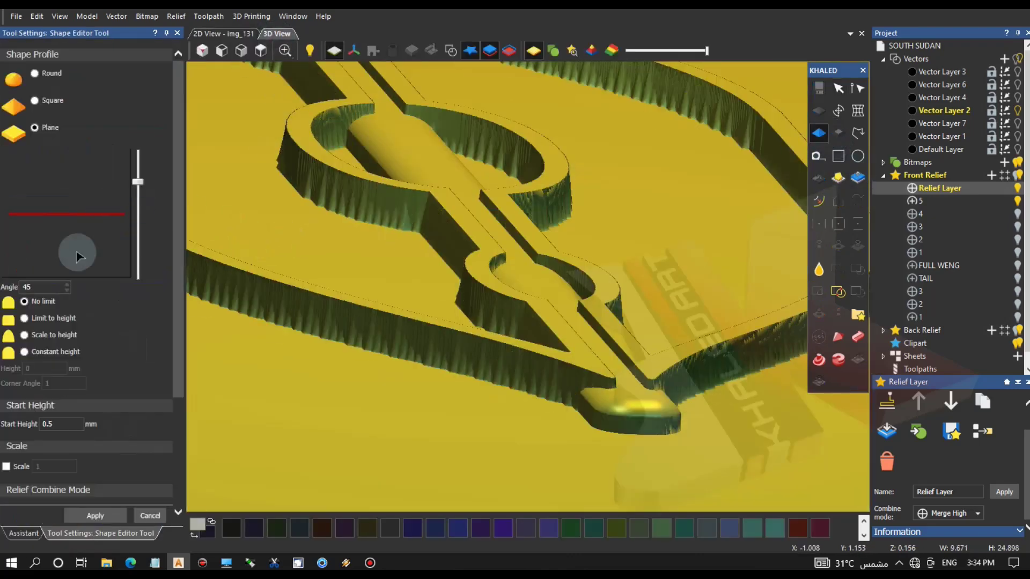
scroll(76, 256, "down", 2)
left_click(31, 245)
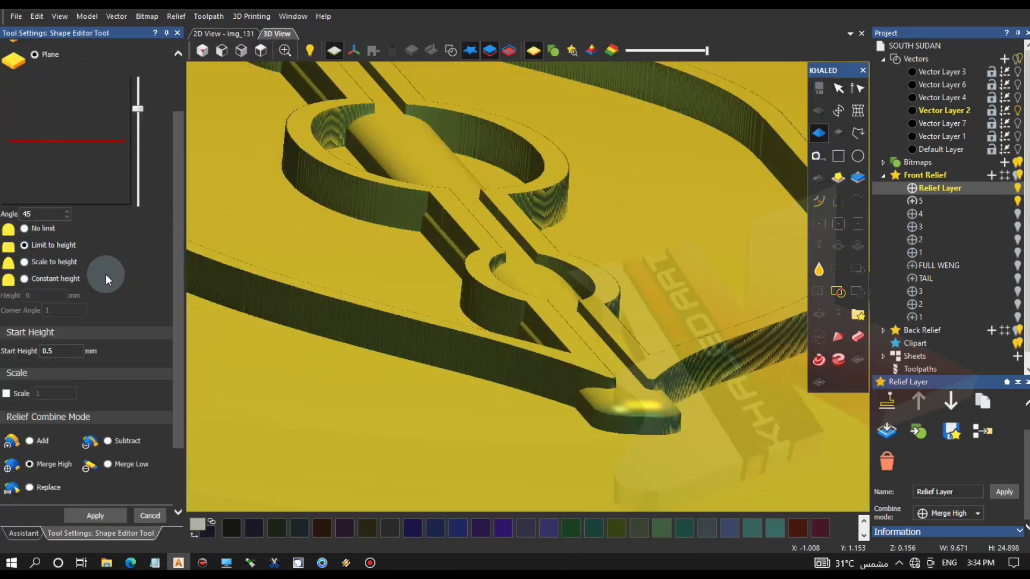
scroll(63, 420, "up", 3)
left_click(35, 73)
left_click_drag(138, 182, 136, 155)
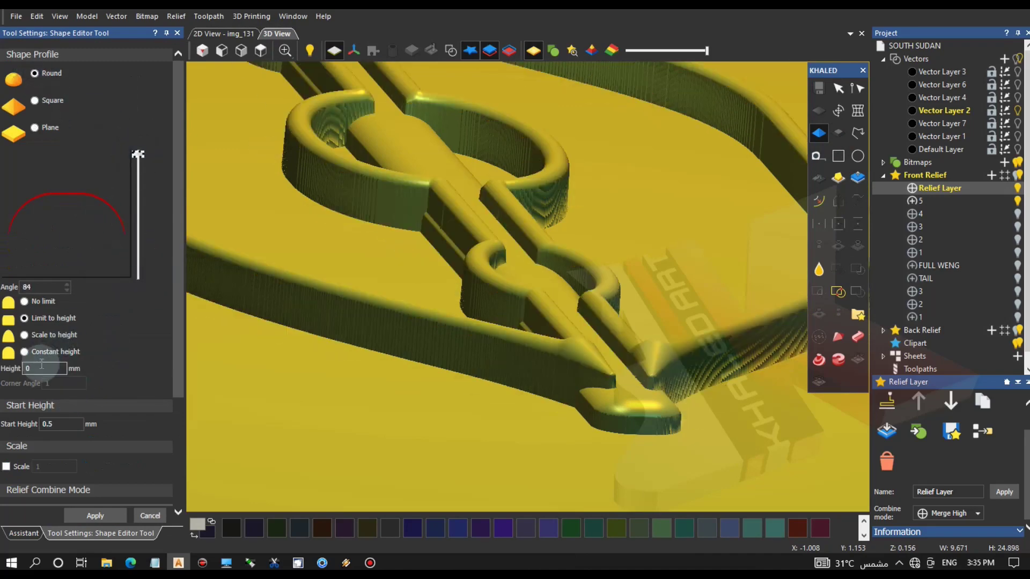
Set the shield outlines' start height to 0.05 mm, height limit to 0.2 mm and relief combine mode to Add.
type(".")
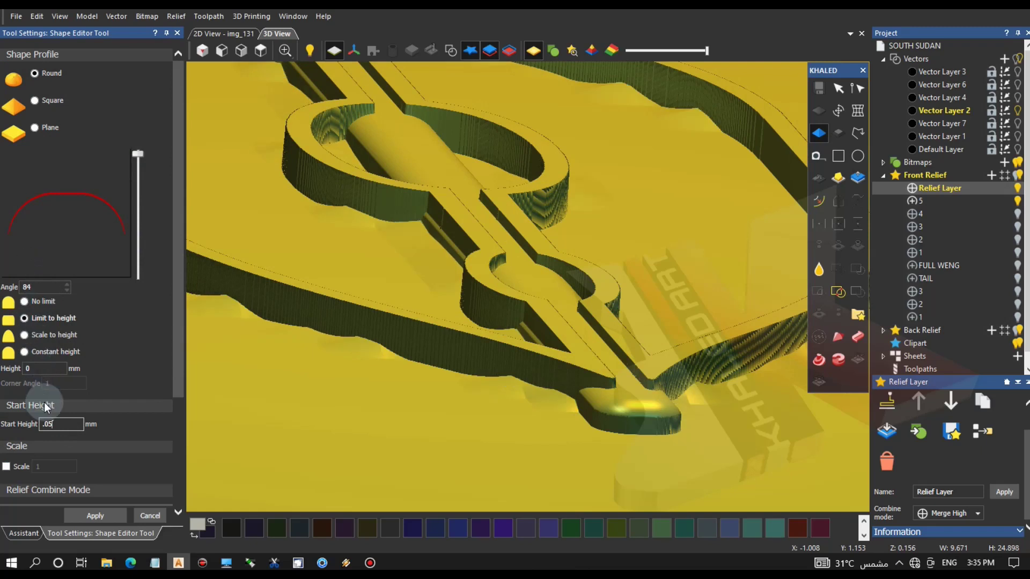
type("05")
type(".2")
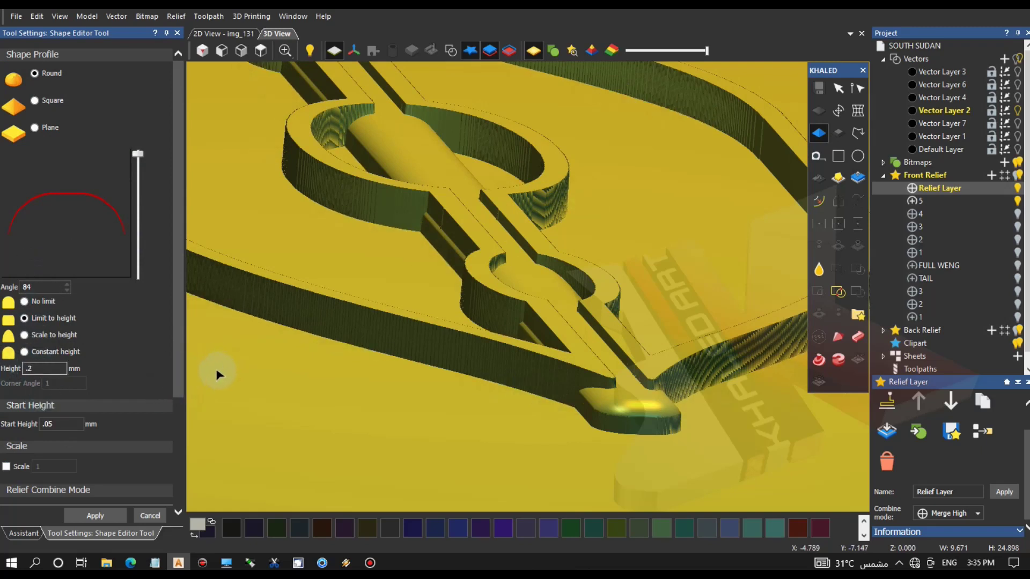
scroll(91, 395, "down", 2)
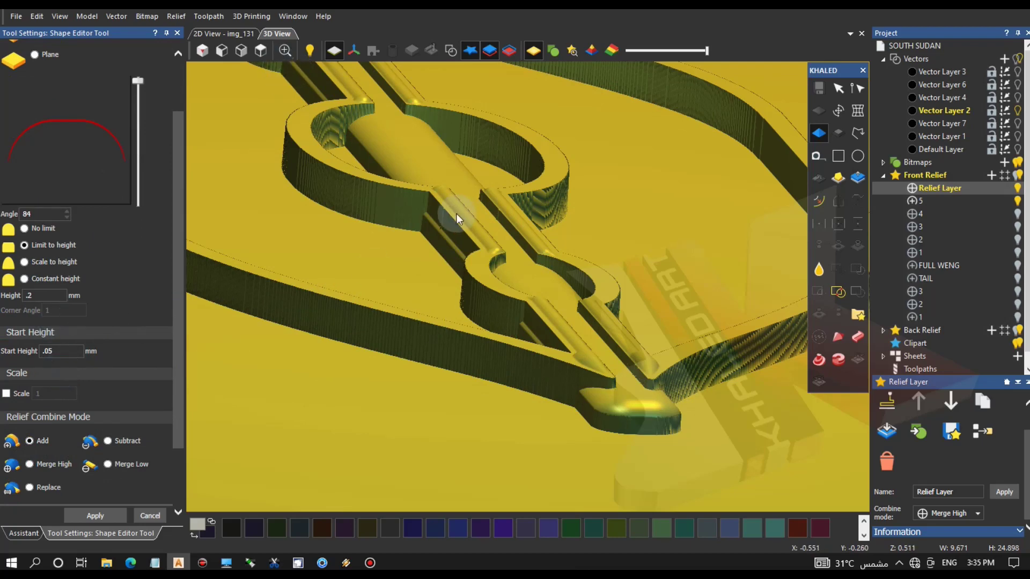
left_click_drag(460, 214, 779, 218)
left_click_drag(343, 355, 397, 332)
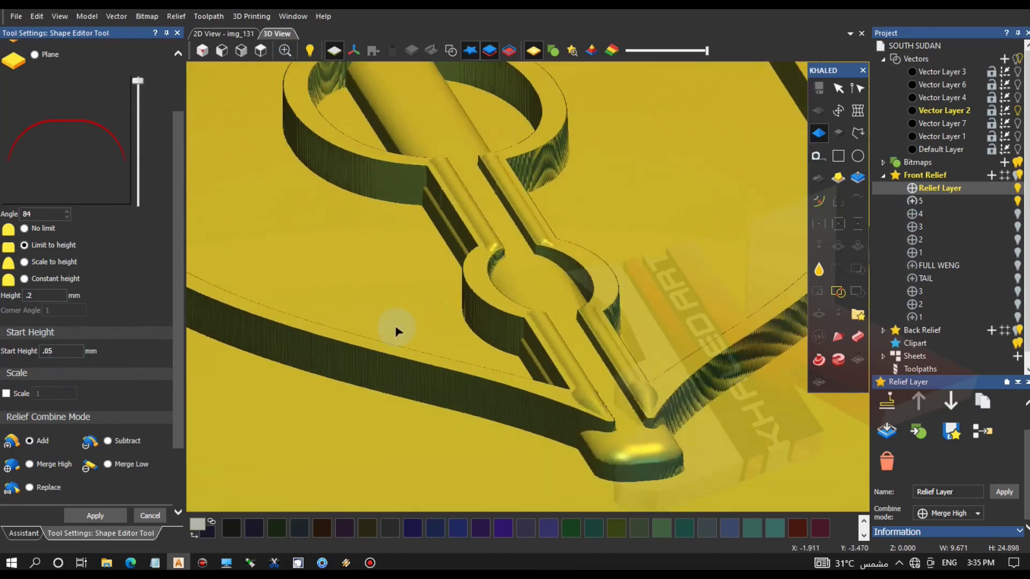
Make relief layer 5 active and set the shield outlines' height limit and start height to 0.1 mm each.
left_click(953, 202)
left_click_drag(495, 334, 370, 145)
scroll(371, 145, "up", 4)
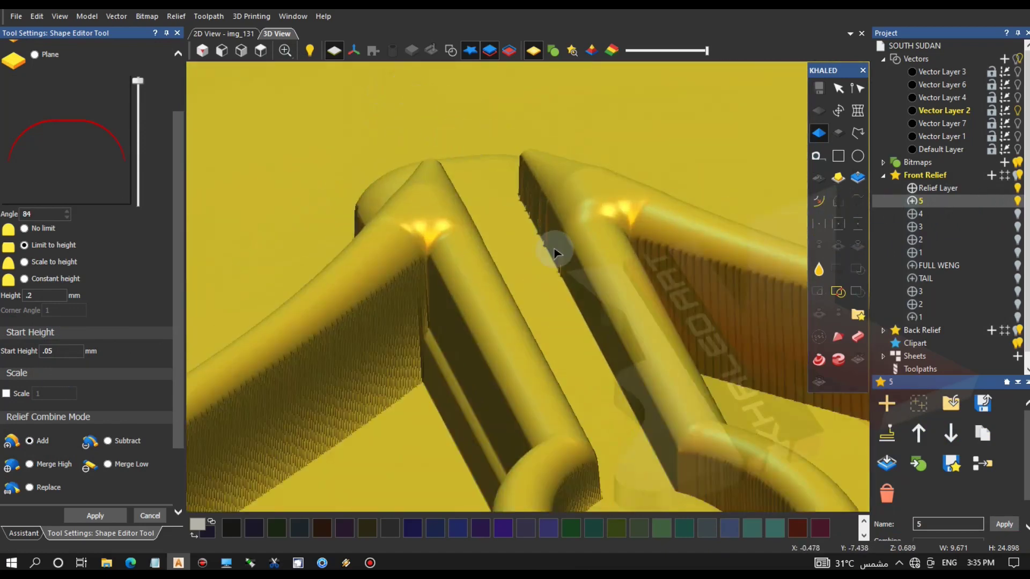
left_click(37, 295)
key("BackSpace")
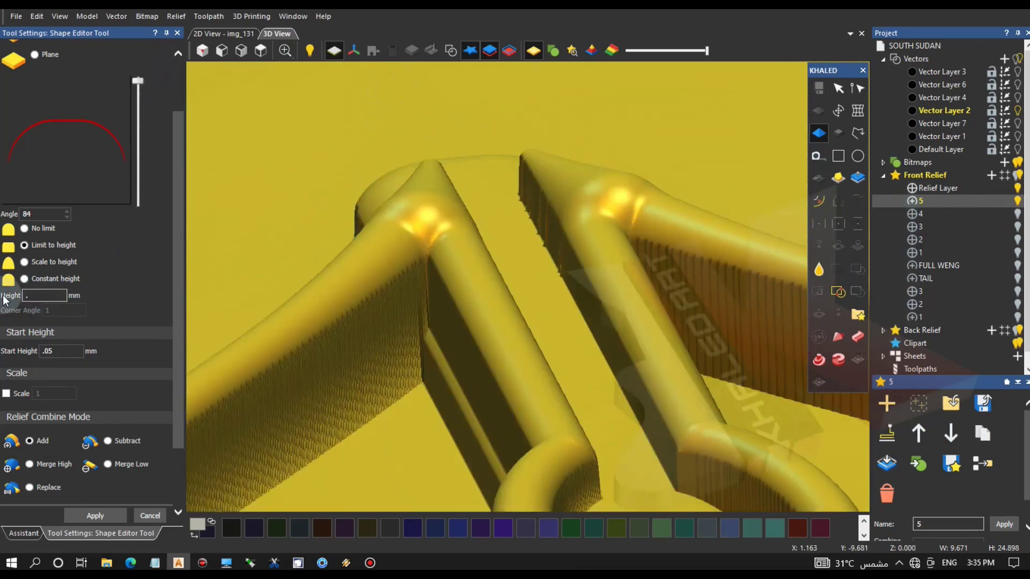
type("1")
scroll(488, 354, "down", 4)
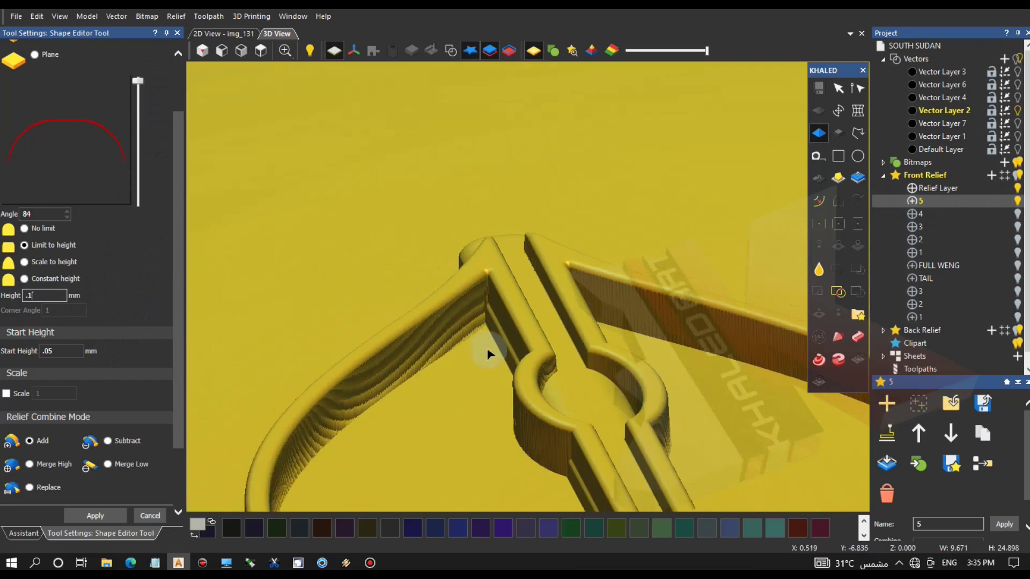
type(".1")
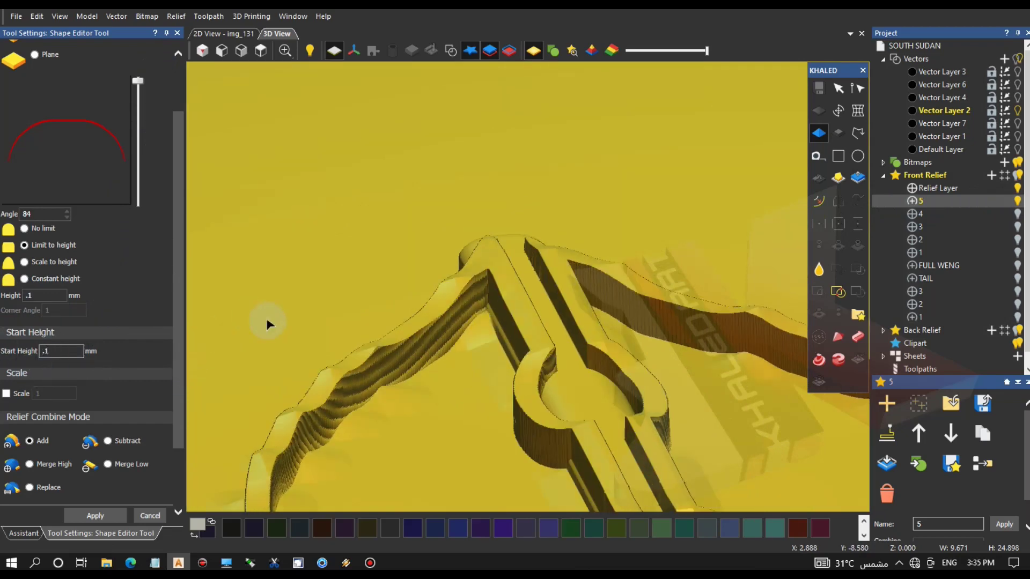
Try a height limit of 0.15 mm for the shield outlines.
scroll(400, 346, "up", 5)
left_click_drag(400, 346, 567, 322)
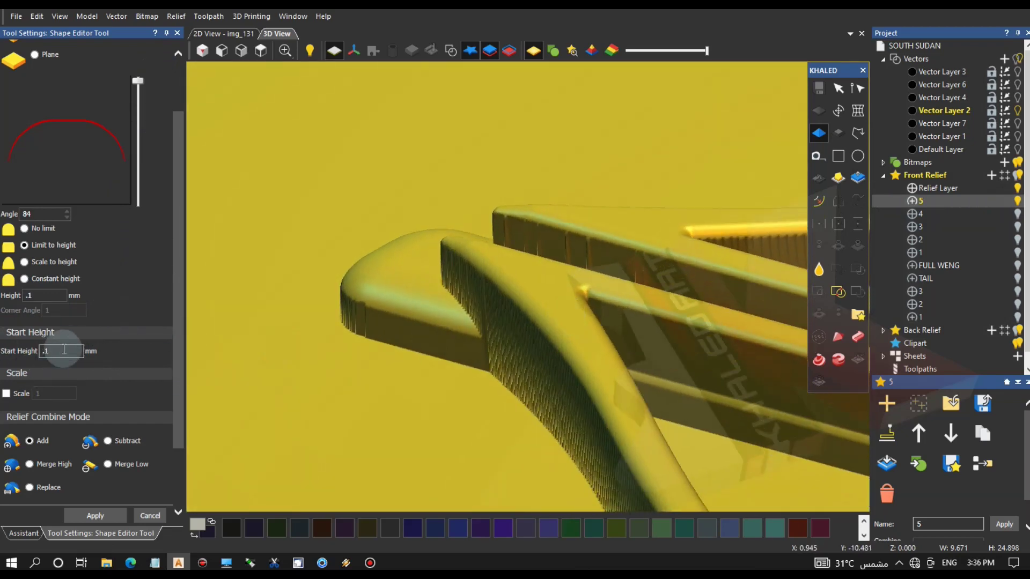
left_click_drag(37, 297, 17, 292)
type(".15")
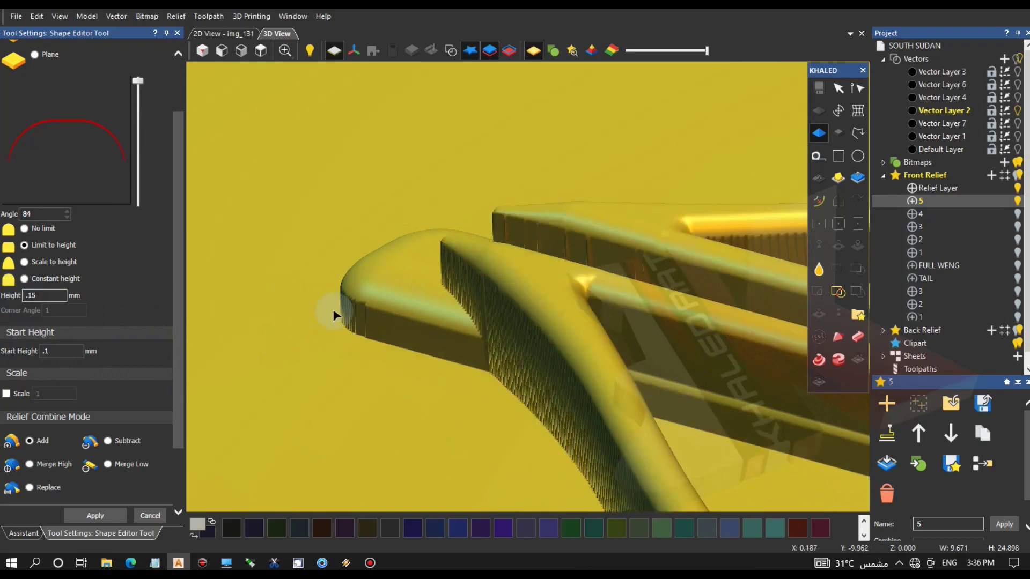
Set the shield outlines' height limit back to 0.1 mm, apply the rounded shape to layer 5 and return to the 2D view.
type(".1")
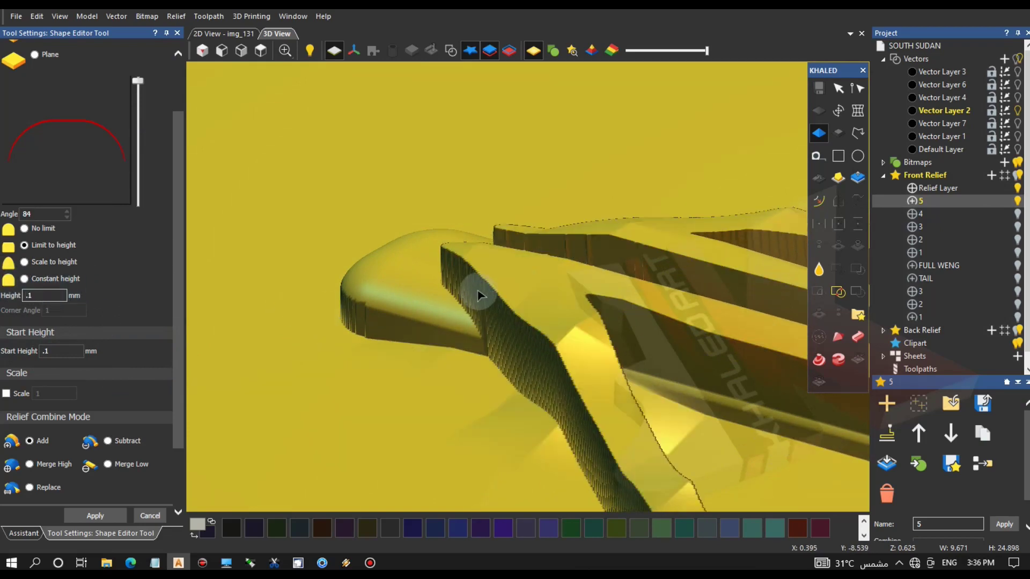
left_click(147, 516)
left_click_drag(463, 305, 284, 92)
left_click(233, 36)
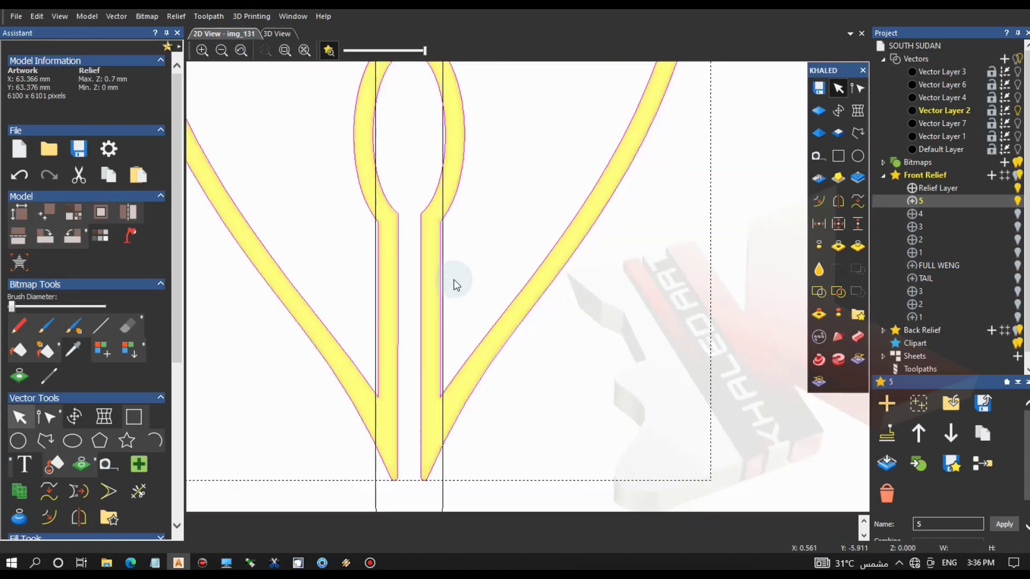
Hide Relief Layer, examine layer 5's shield outlines in 3D and make layer 5 active.
scroll(462, 290, "down", 3)
scroll(439, 356, "down", 3)
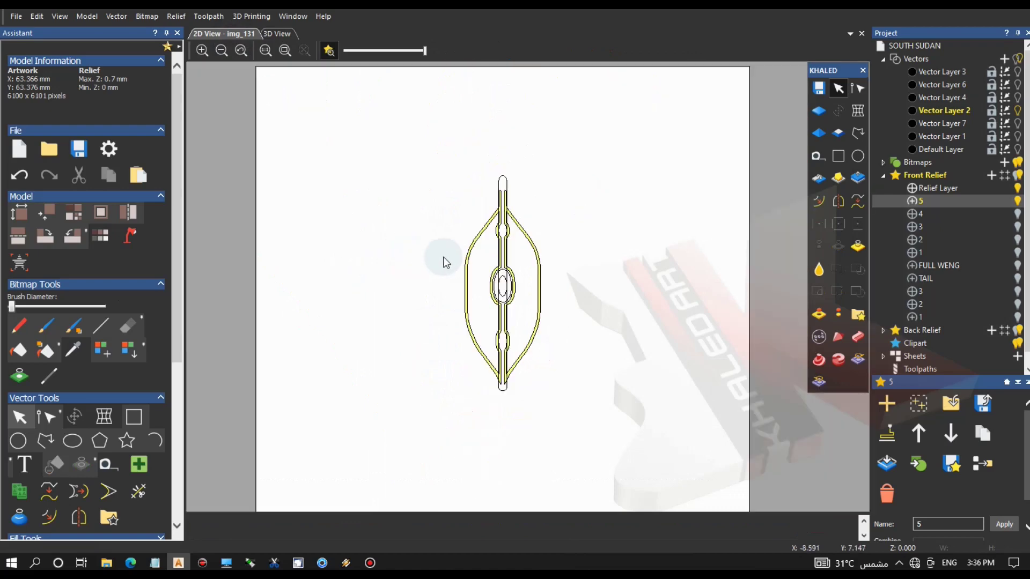
scroll(499, 224, "up", 5)
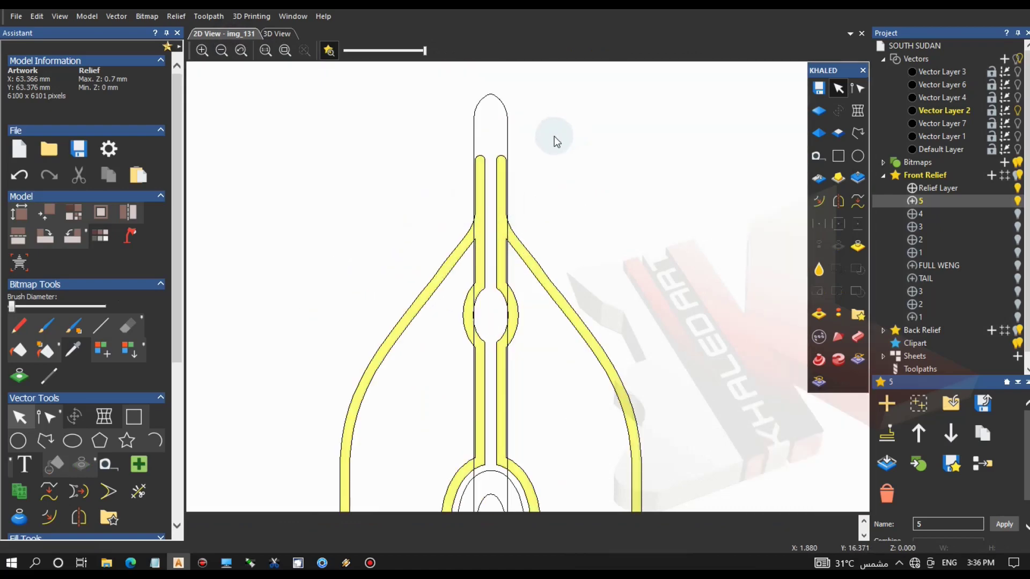
left_click(939, 188)
left_click(277, 34)
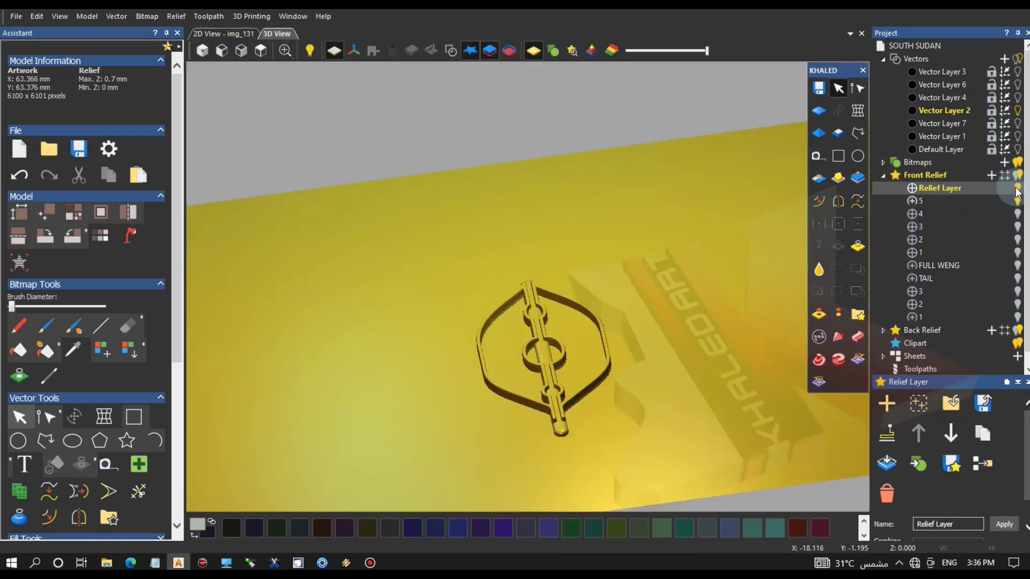
scroll(538, 396, "up", 5)
left_click_drag(582, 391, 559, 349)
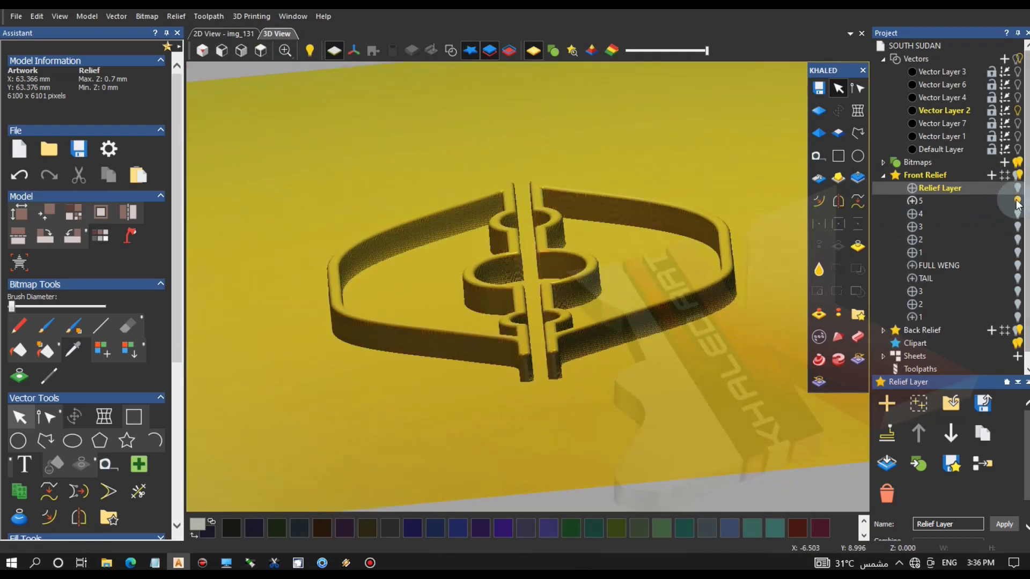
left_click(980, 205)
left_click_drag(543, 216, 551, 276)
left_click(231, 33)
scroll(521, 287, "down", 4)
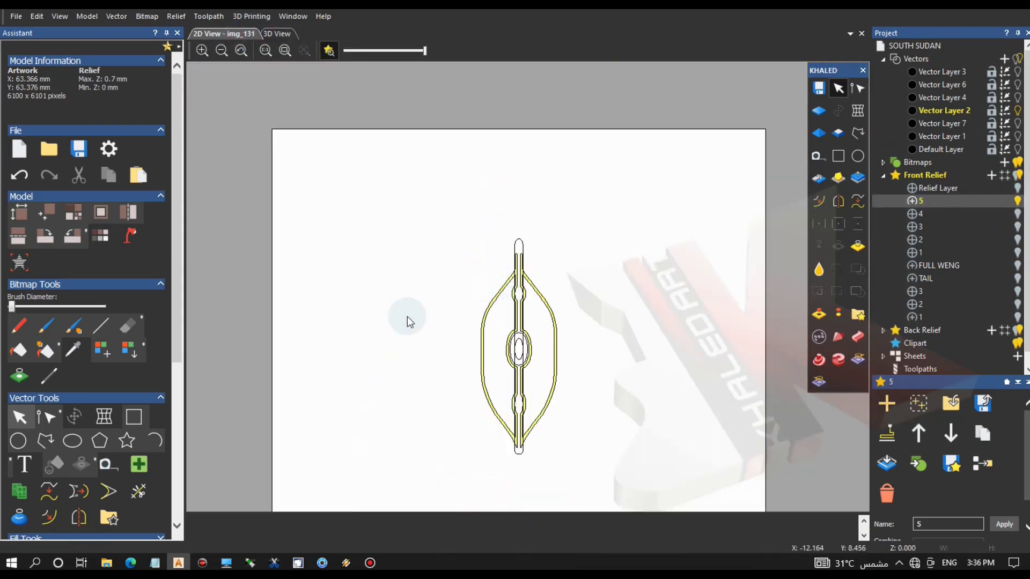
Draw a vertical straight line about 30.17 mm long beside the shield, spanning beyond the shaft's height.
left_click(46, 441)
scroll(542, 325, "up", 2)
scroll(474, 268, "down", 2)
left_click(461, 196)
left_click(461, 431)
key("Escape")
Centre the vertical line on the small ellipse in the middle of the shield.
scroll(508, 329, "up", 5)
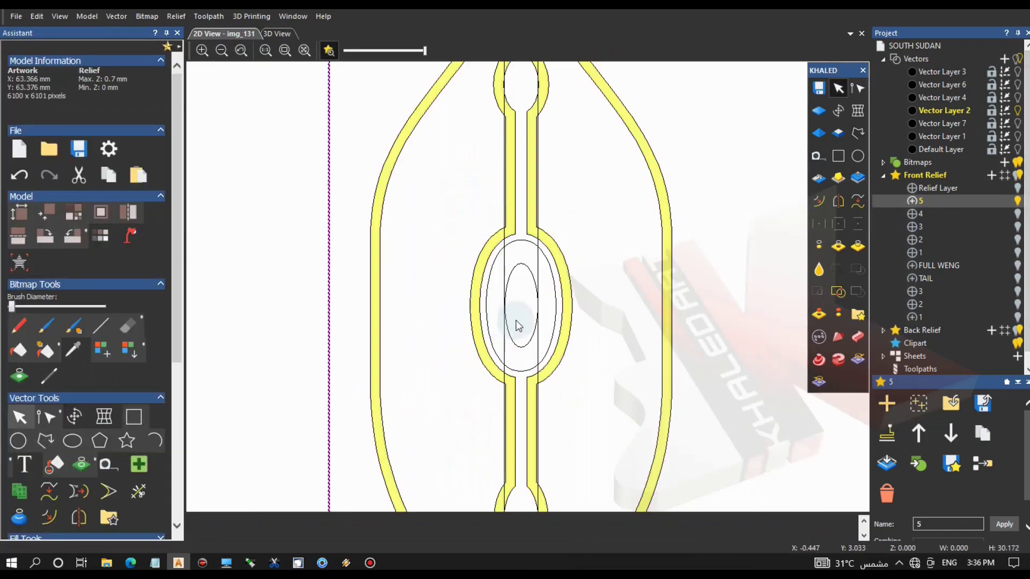
left_click(521, 347, "shift")
left_click(839, 224)
left_click(727, 267)
Draw a thin rectangle about 5.38 mm wide and 0.61 mm high and place it above the shaft's upper tip.
scroll(728, 267, "down", 2)
scroll(578, 155, "up", 2)
scroll(525, 273, "down", 5)
scroll(515, 389, "up", 6)
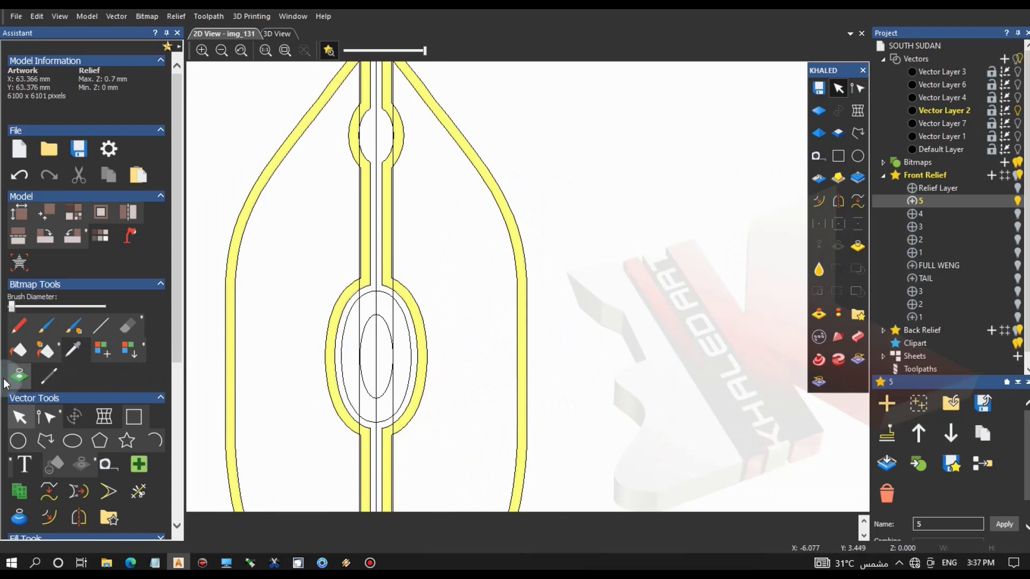
left_click(133, 417)
left_click_drag(377, 356, 544, 376)
scroll(483, 367, "down", 4)
left_click_drag(512, 309, 512, 176)
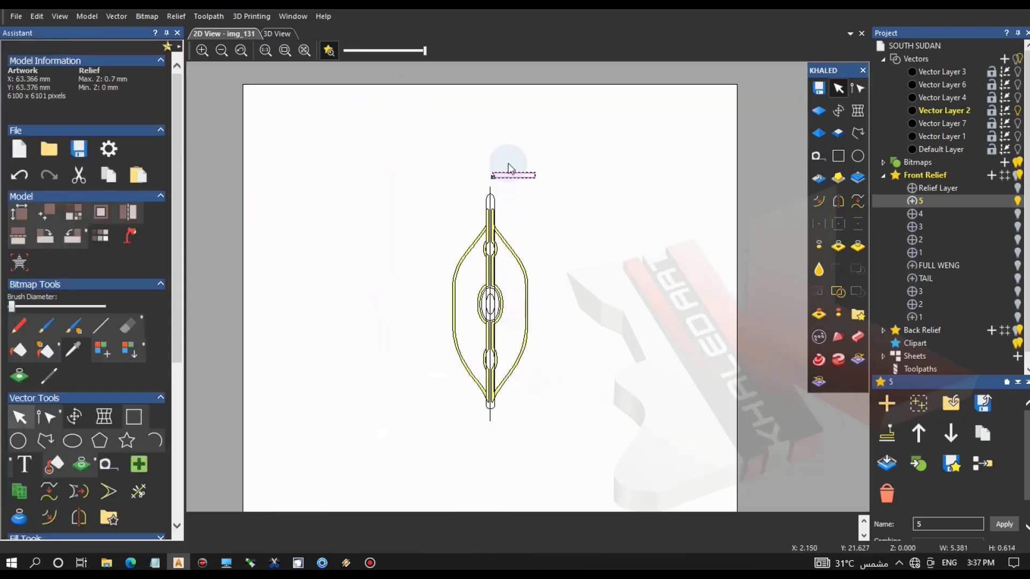
Reshape the rectangle into an open profile without its bottom edge, its top an S-shaped curve with a raised inner corner.
scroll(511, 162, "up", 5)
left_click(47, 417)
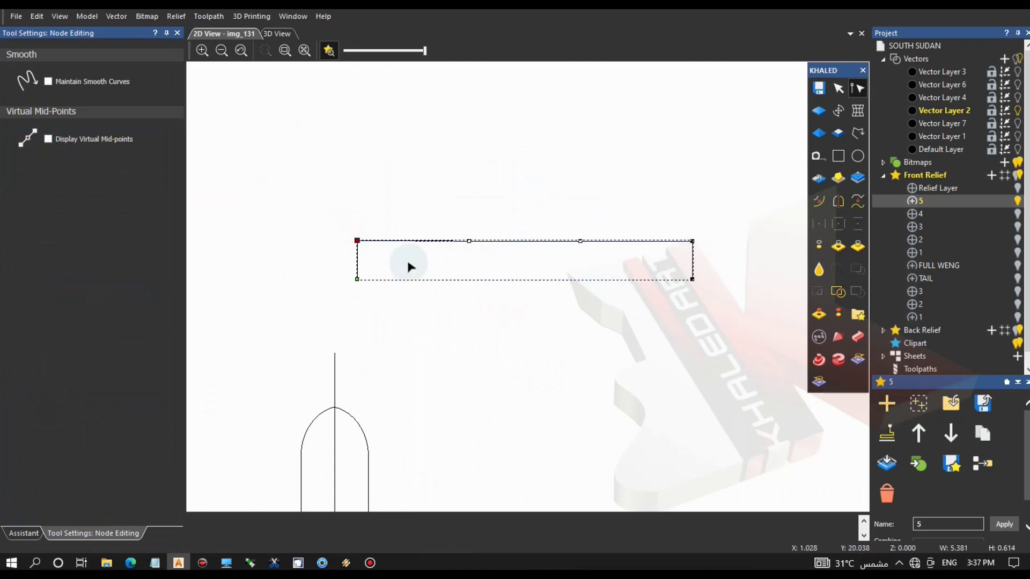
left_click(692, 241)
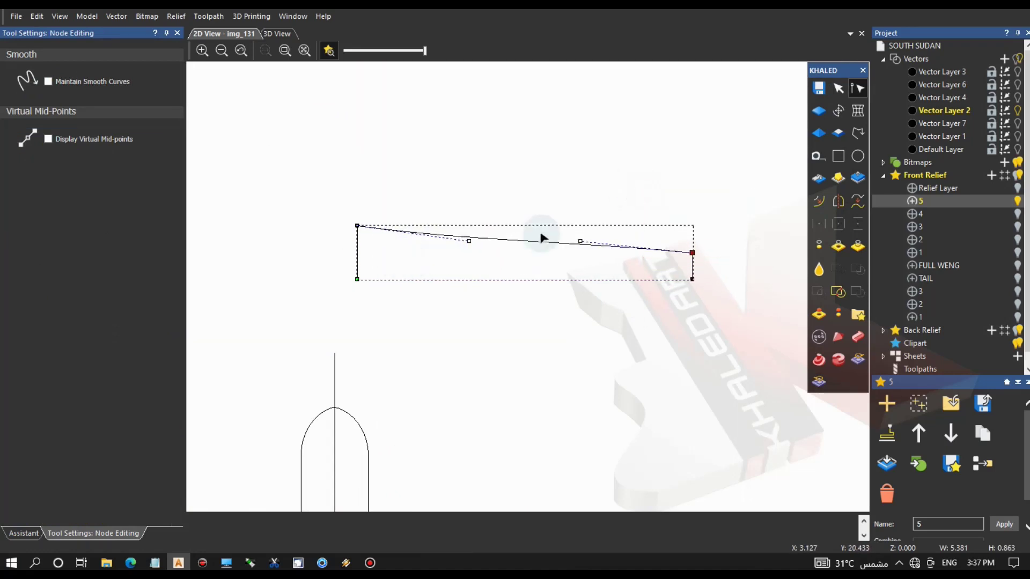
left_click_drag(469, 242, 470, 267)
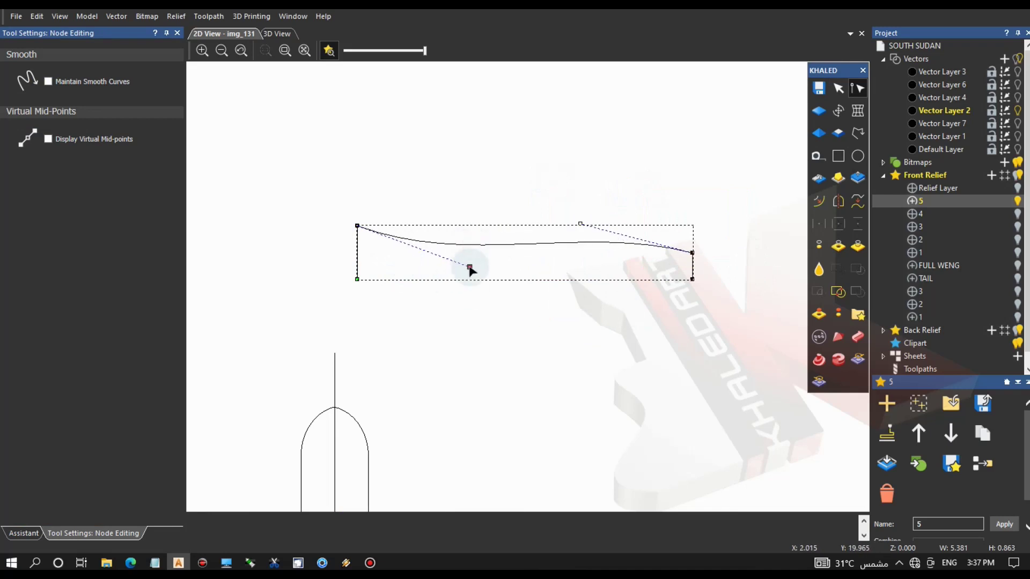
left_click_drag(581, 224, 573, 213)
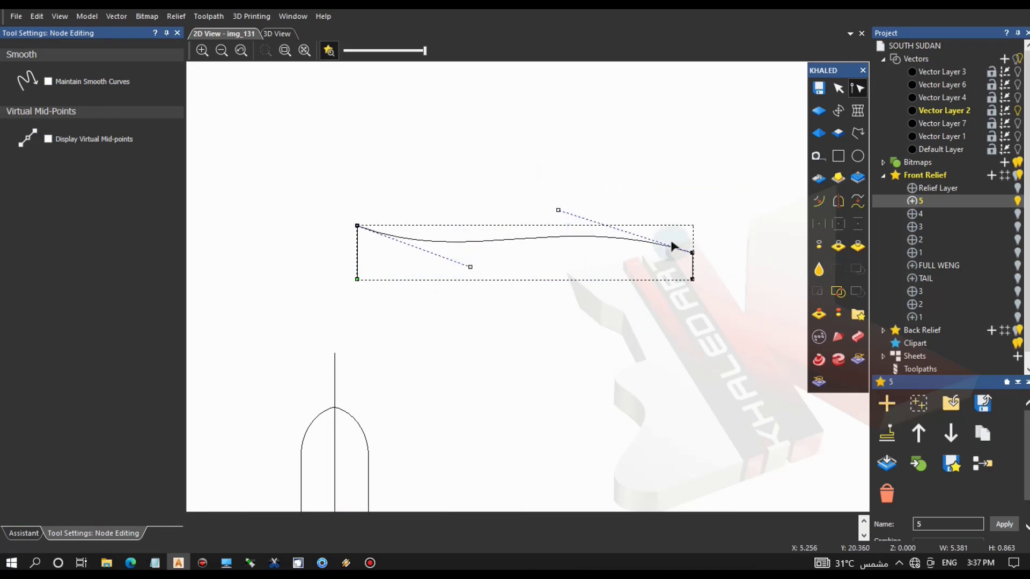
left_click(615, 375)
scroll(527, 289, "down", 4)
scroll(532, 285, "up", 2)
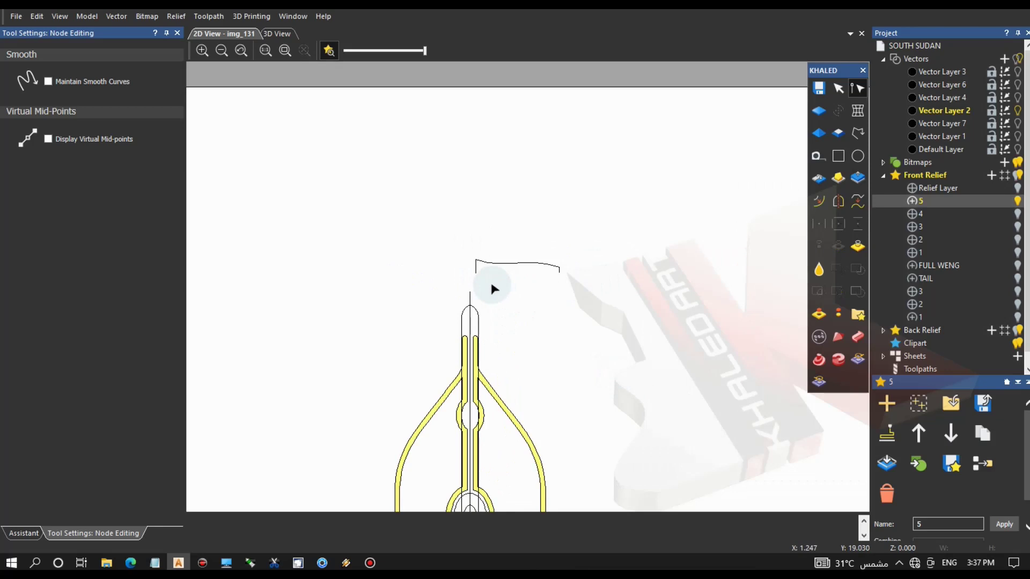
Copy the curved profile, mirror the copy horizontally about its centre and join its peak end to the original's peak.
scroll(493, 285, "up", 1)
left_click(22, 533)
left_click_drag(492, 247, 364, 209)
left_click(838, 201)
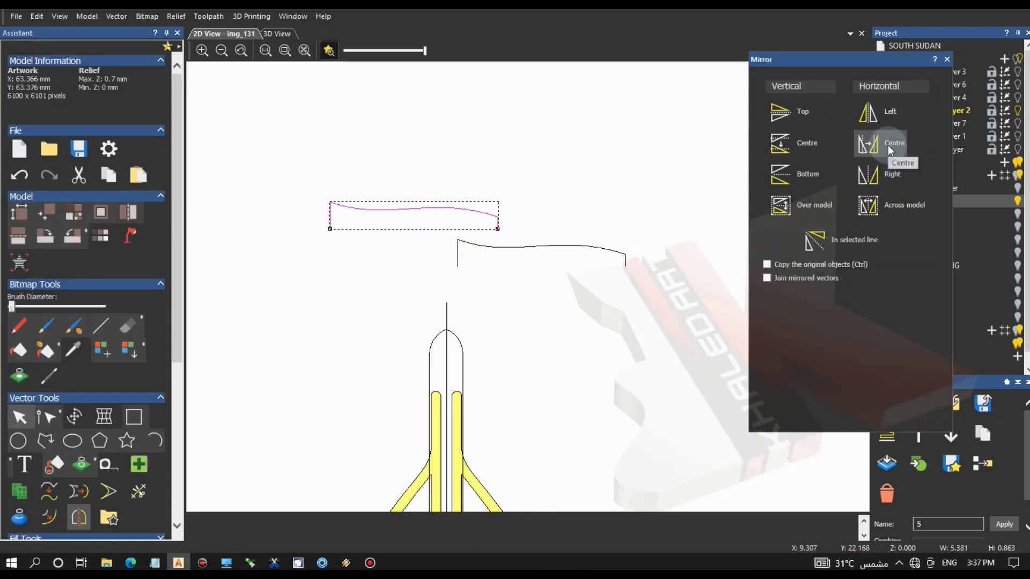
left_click_drag(498, 202, 458, 240)
left_click(494, 209)
Delete the inner vertical edges where the two profile halves meet.
scroll(449, 247, "up", 3)
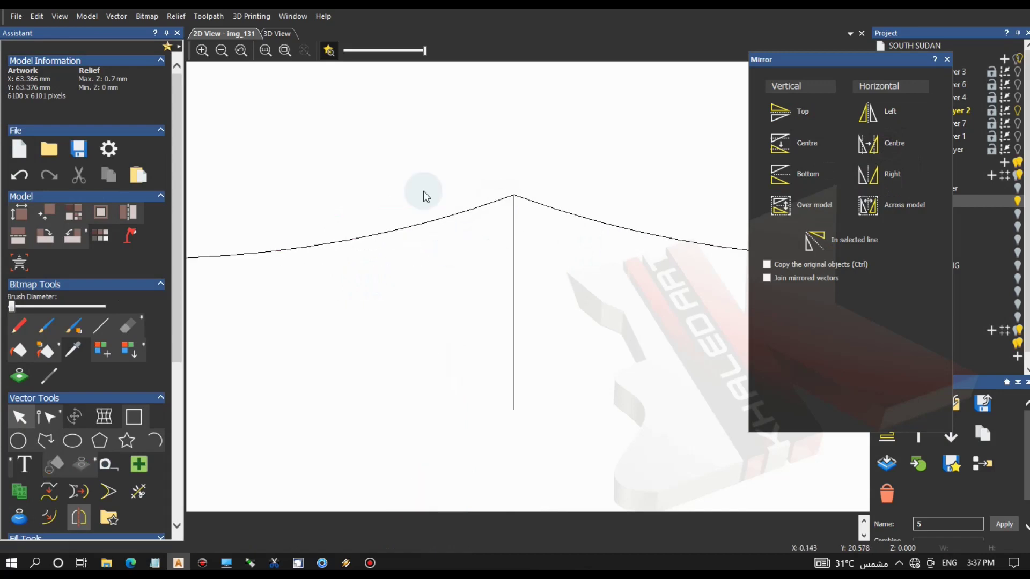
left_click(45, 421)
key("n")
left_click(553, 209)
left_click(23, 533)
left_click(20, 416)
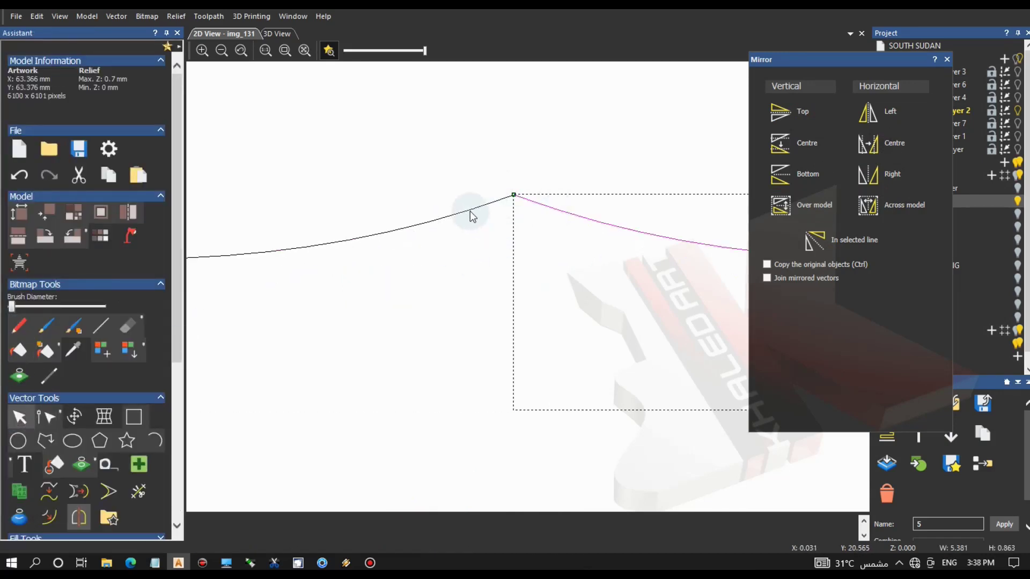
Join the two profile halves into one open vector and close the Mirror tool.
left_click(471, 211, "shift")
right_click(471, 211)
mouse_move(555, 210)
mouse_move(554, 232)
left_click(725, 275)
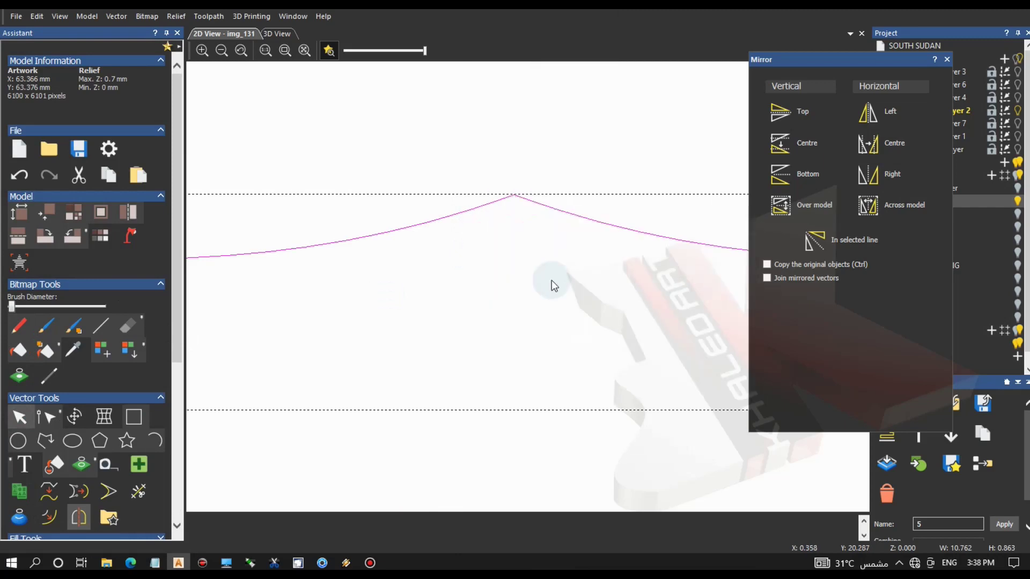
scroll(551, 285, "down", 4)
left_click(595, 330)
middle_click_drag(596, 330, 595, 131)
left_click(947, 59)
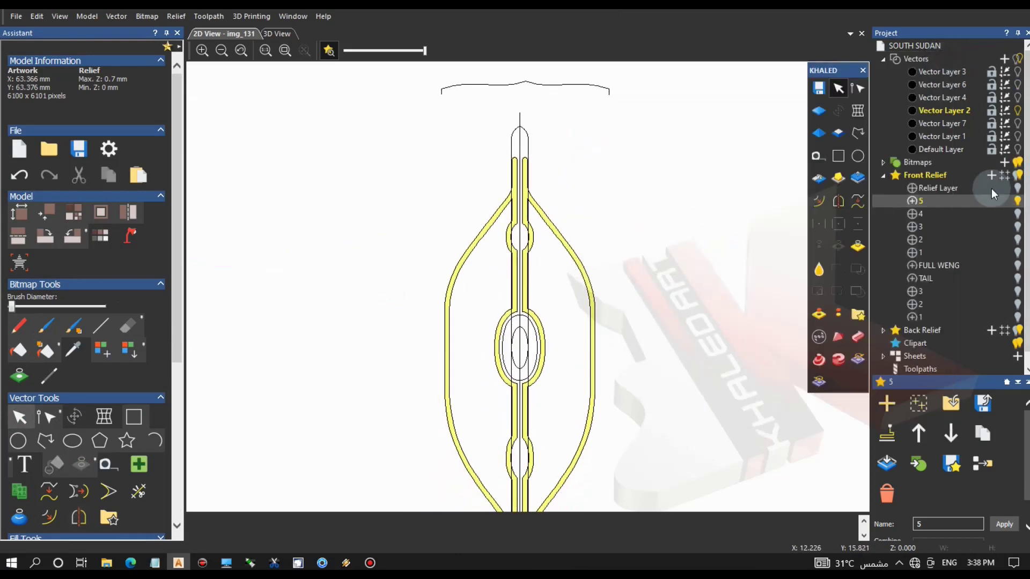
Add a new relief layer and set up an Extrude using the vertical line as centreline and the curved vector as start profile.
left_click(992, 175)
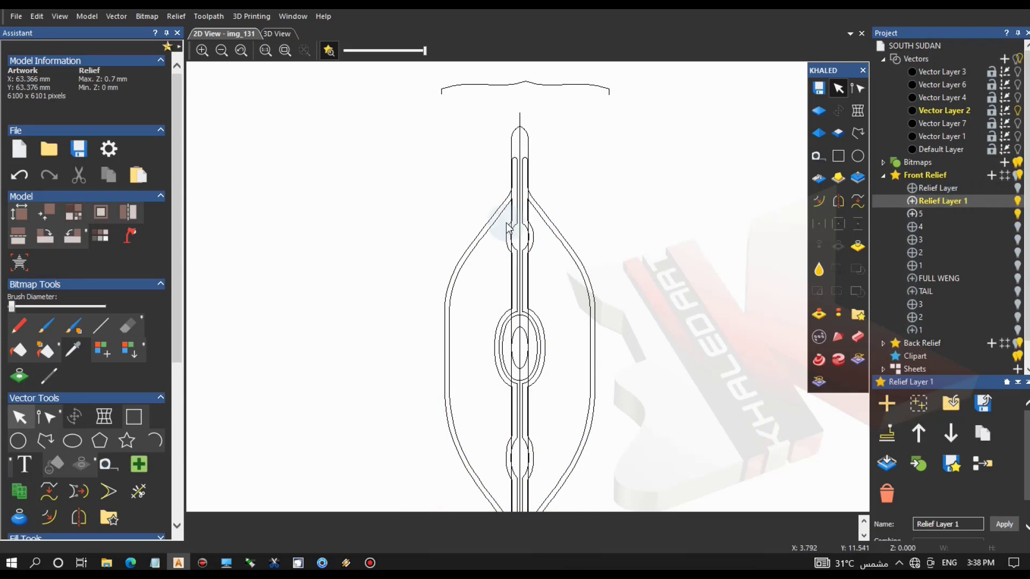
left_click(518, 117)
scroll(60, 416, "down", 5)
left_click(85, 323)
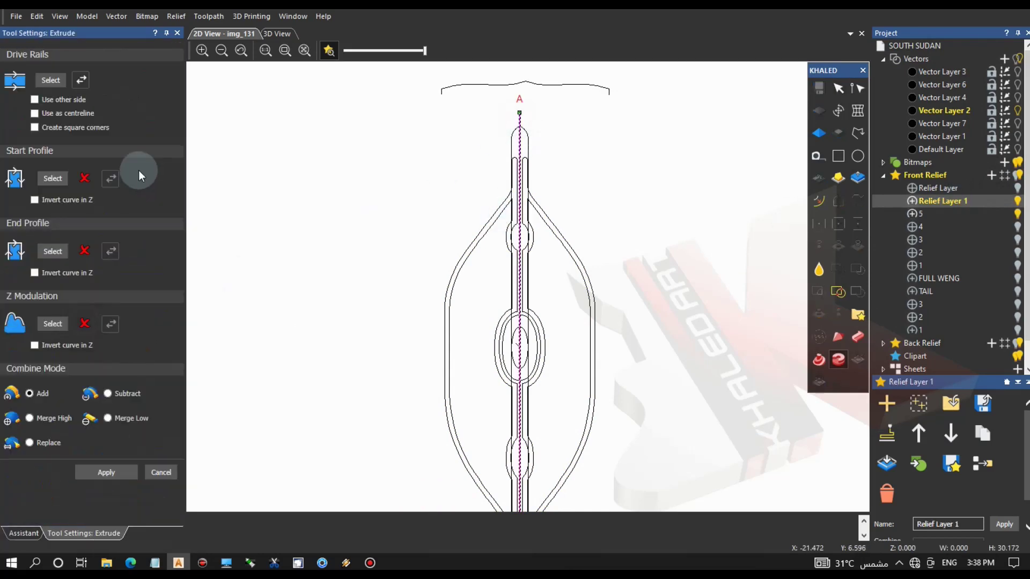
left_click(34, 112)
left_click(459, 85)
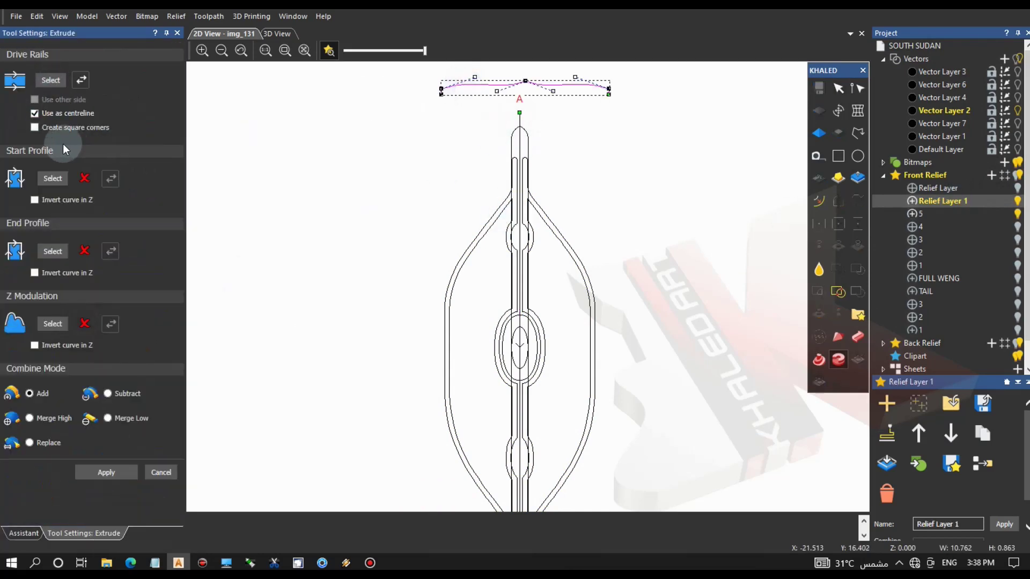
left_click(52, 178)
Examine the extruded surface in 3D, with layer 5's shield outlines hidden and shown.
left_click(277, 34)
left_click_drag(308, 198, 343, 225)
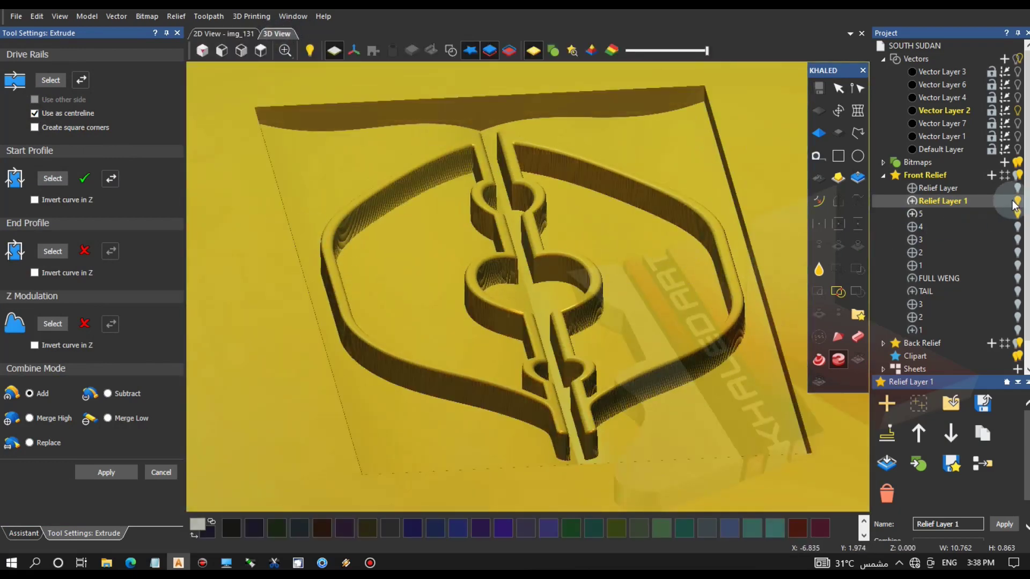
left_click(1016, 215)
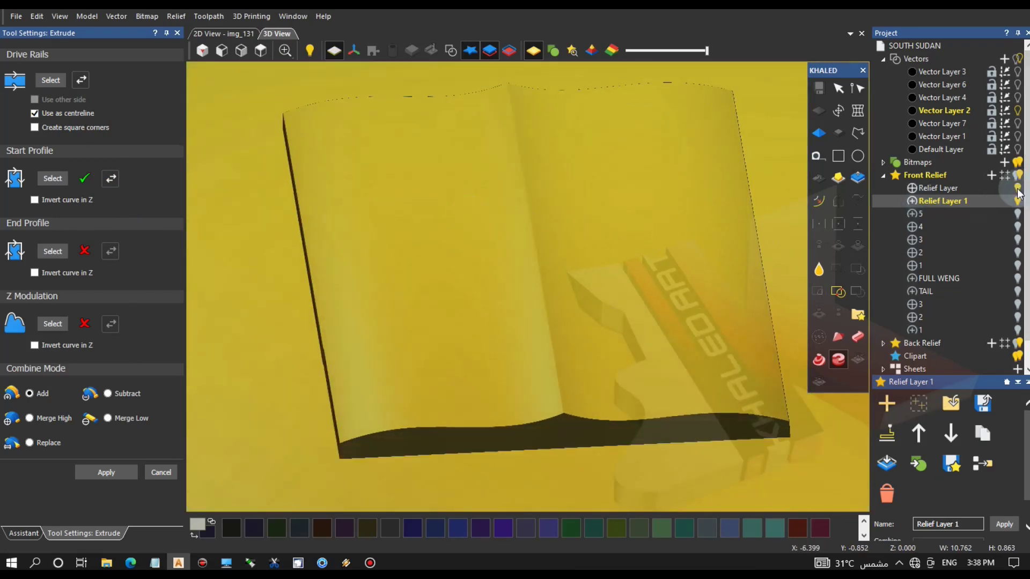
left_click(1017, 215)
left_click_drag(568, 257, 563, 443)
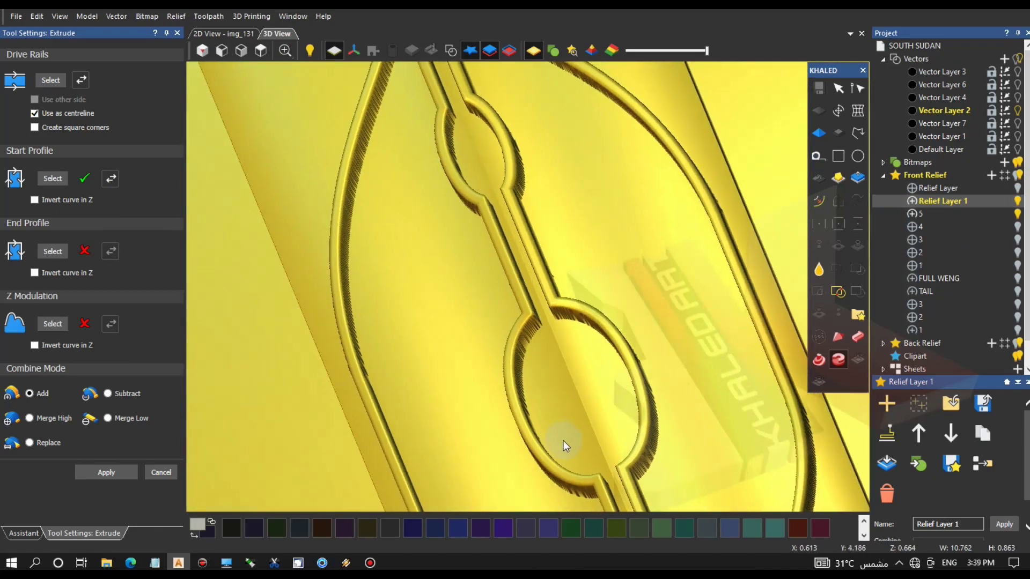
left_click(261, 52)
scroll(526, 246, "up", 5)
left_click_drag(526, 246, 529, 223)
left_click(236, 34)
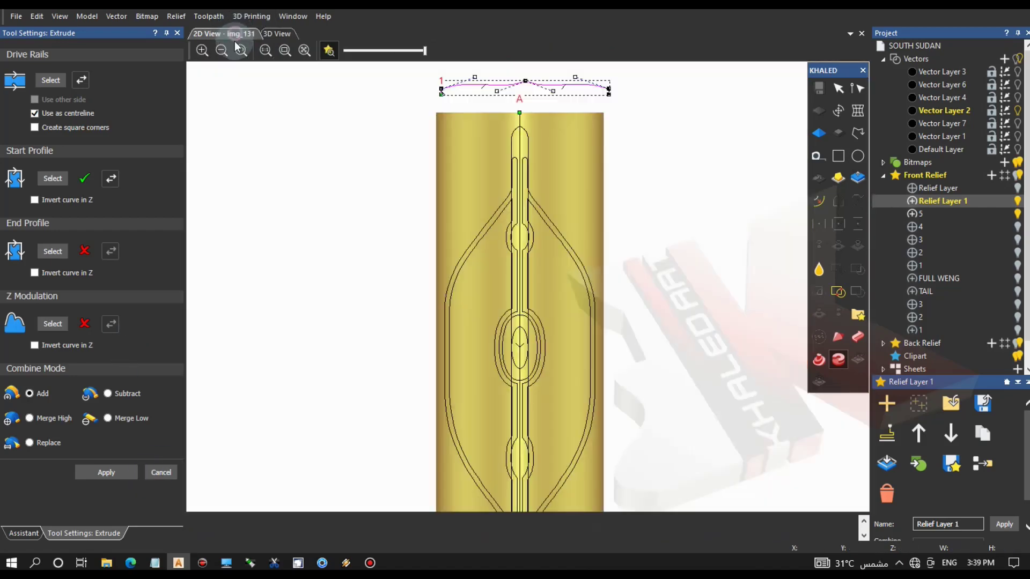
Raise the start profile's centre peak to a profile height of about 1.28 mm, then apply and close the extrusion.
scroll(530, 79, "up", 5)
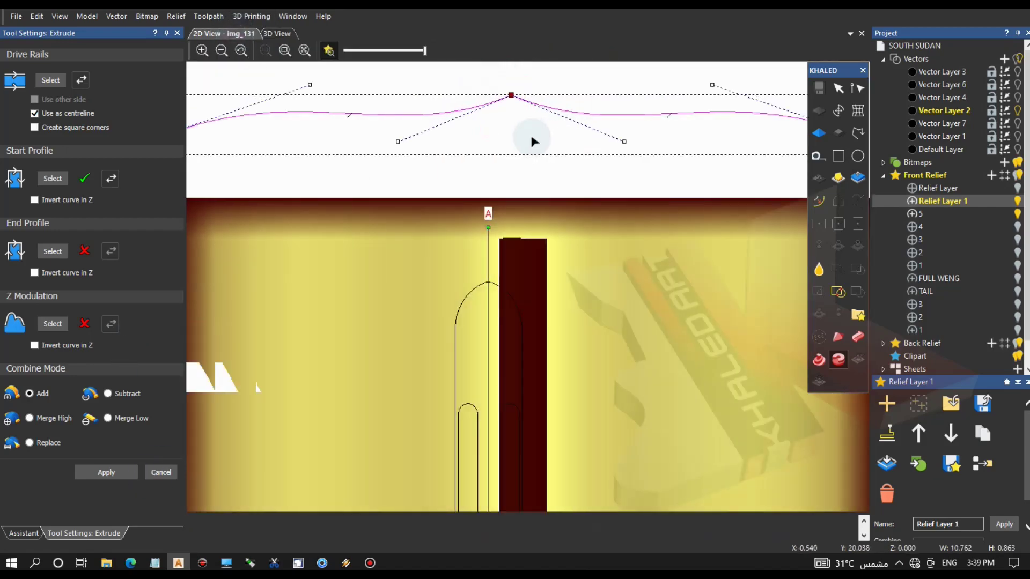
key("Up")
key("Up")
key("Up")
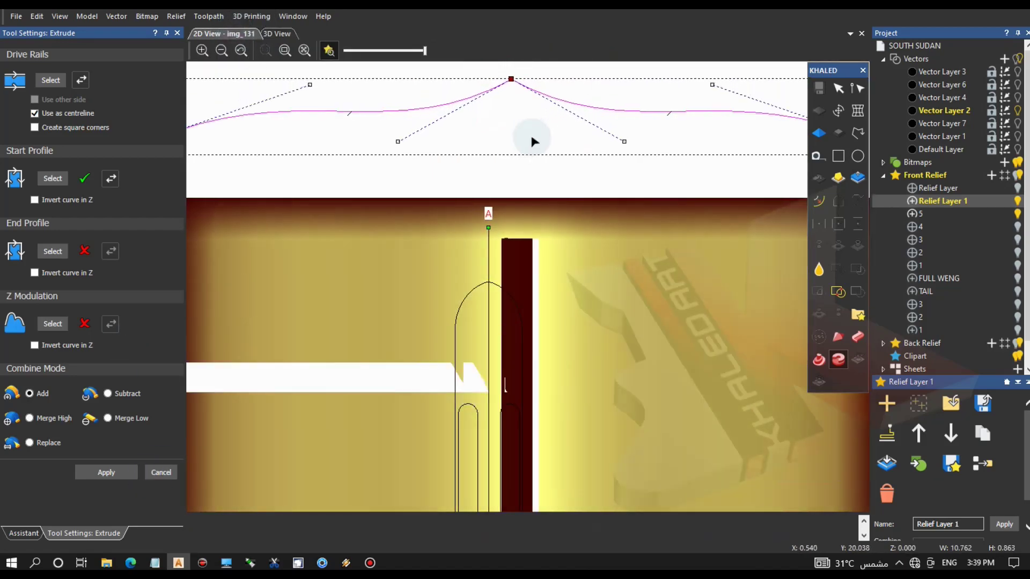
left_click(277, 33)
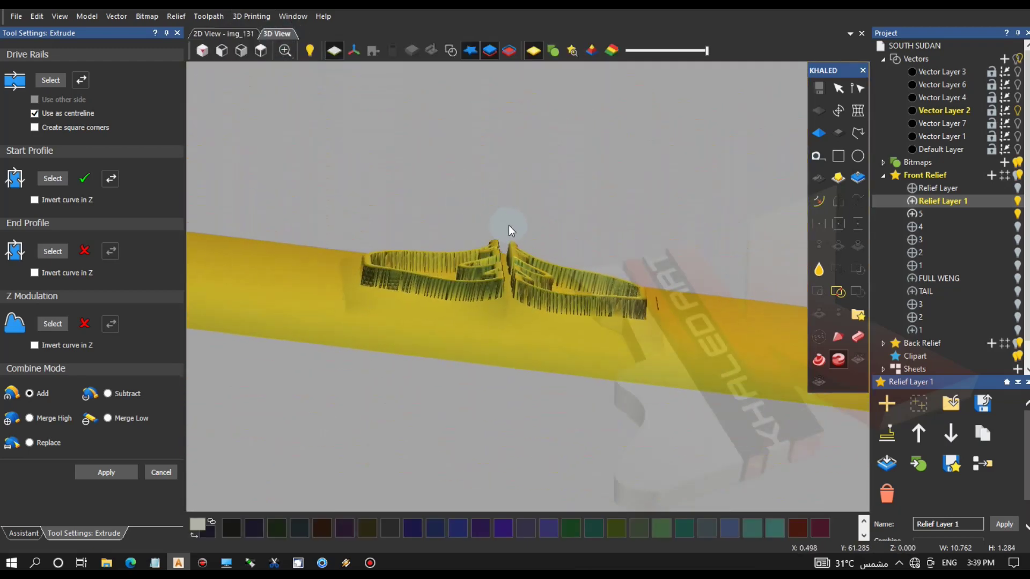
left_click_drag(506, 230, 421, 284)
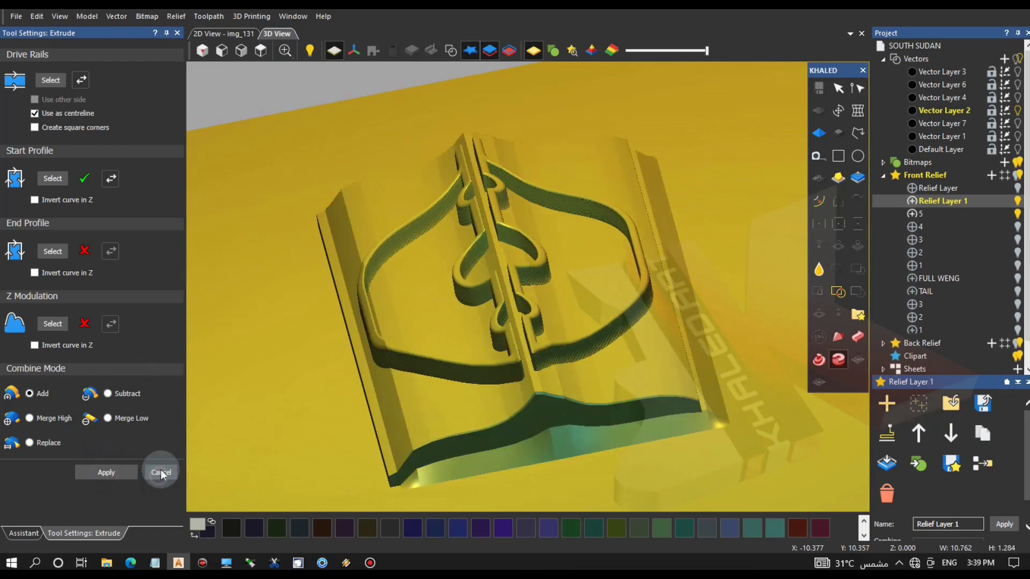
left_click(160, 472)
left_click_drag(570, 281, 533, 290)
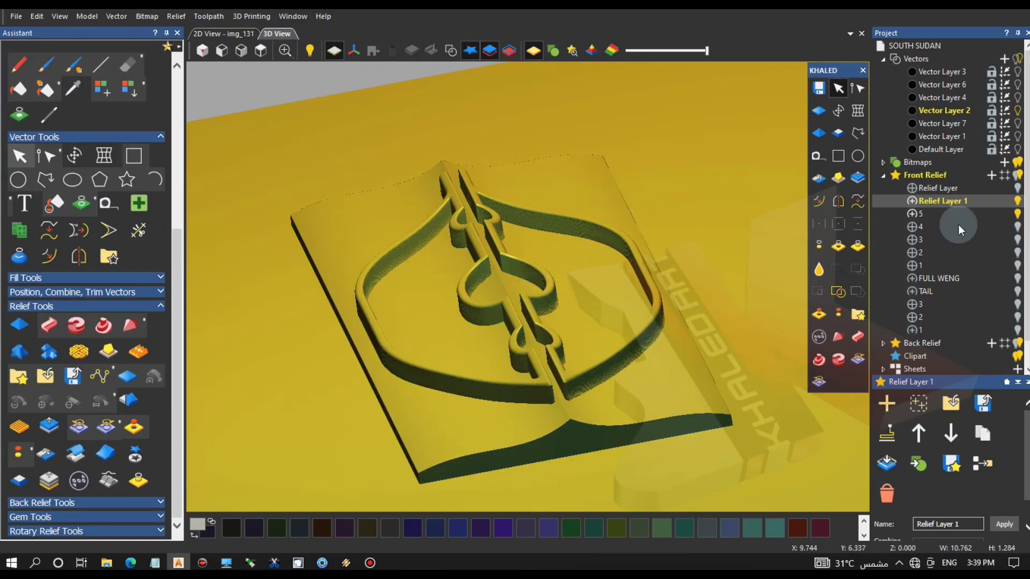
Duplicate Relief Layer 1, hide the copy and return to the 2D view.
left_click(1015, 217)
left_click(983, 433)
left_click(1017, 202)
left_click(1018, 227)
left_click_drag(600, 320, 572, 281)
key("F2")
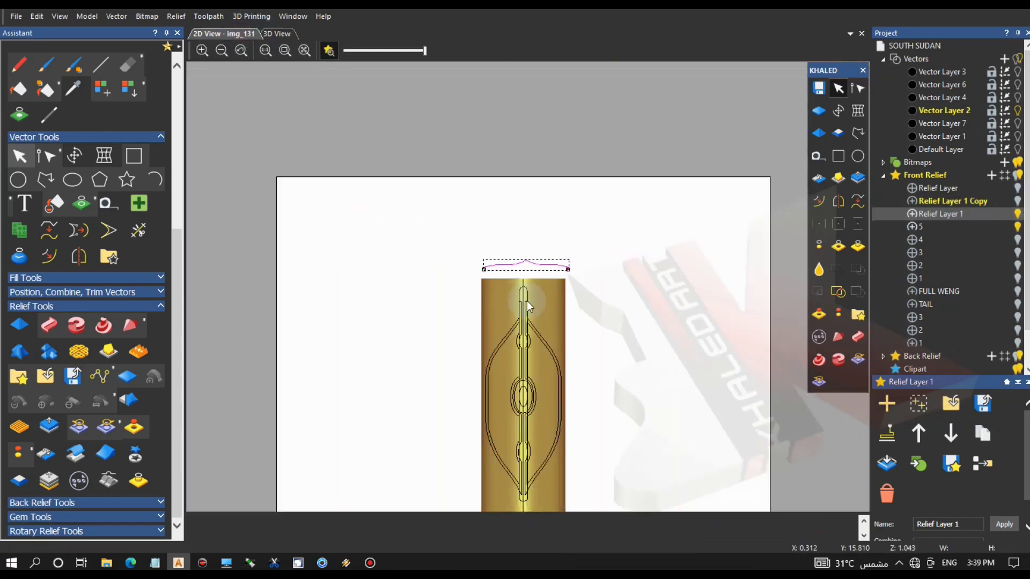
Clear Relief Layer 1's relief outside the selected shield outline vectors and view it in 3D.
left_click(985, 228)
scroll(523, 300, "up", 5)
left_click(570, 287)
left_click(479, 320)
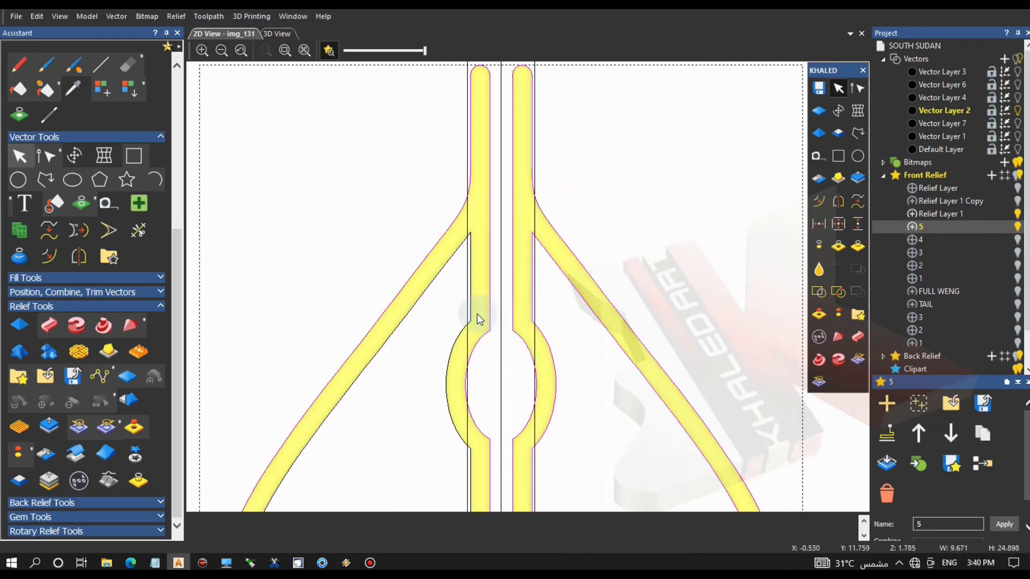
left_click(964, 215)
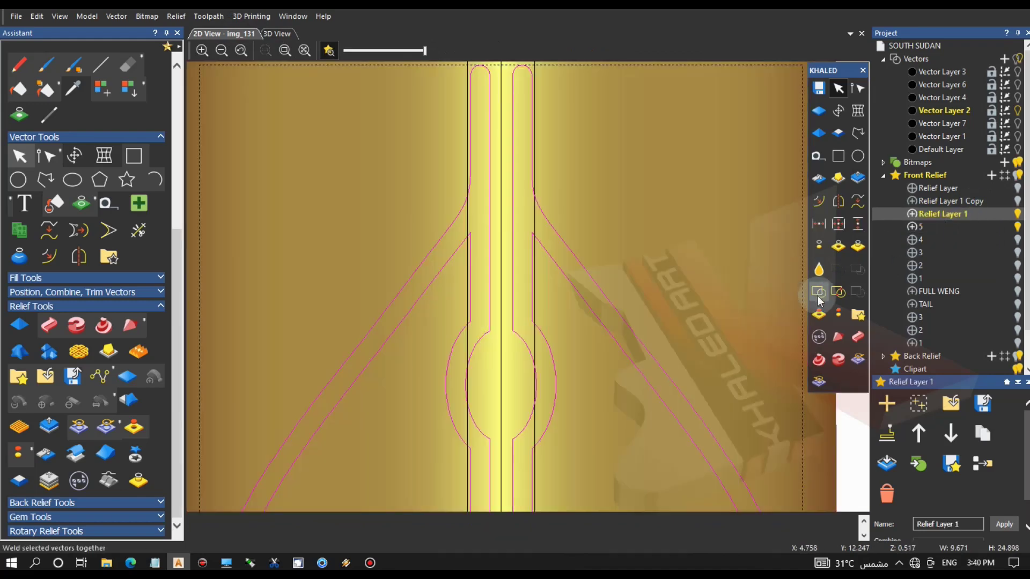
left_click(680, 219)
key("F3")
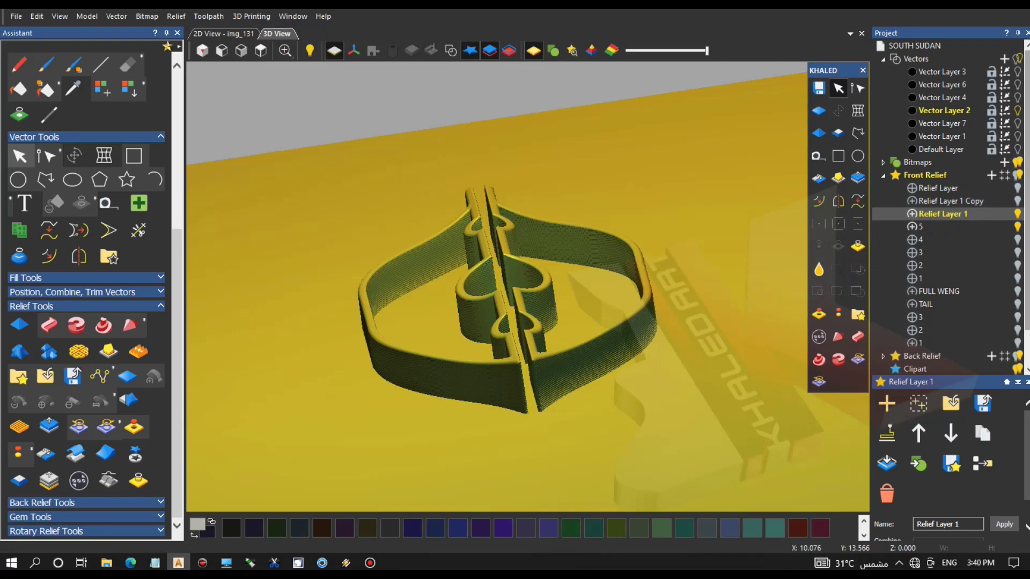
Show Relief Layer 1 Copy and compare the shield relief in 3D by toggling layer visibility.
left_click(1015, 225)
left_click_drag(832, 293, 602, 307)
left_click(1018, 239)
left_click(1018, 236)
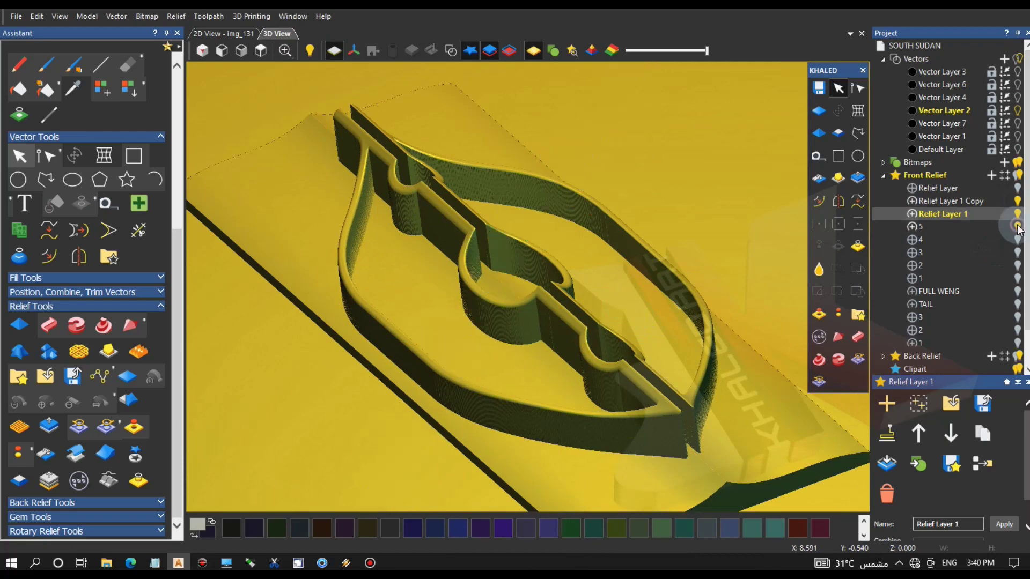
Isolate Relief Layer 1 Copy and clear its relief outside the two selected inner shield vectors.
left_click(1017, 229)
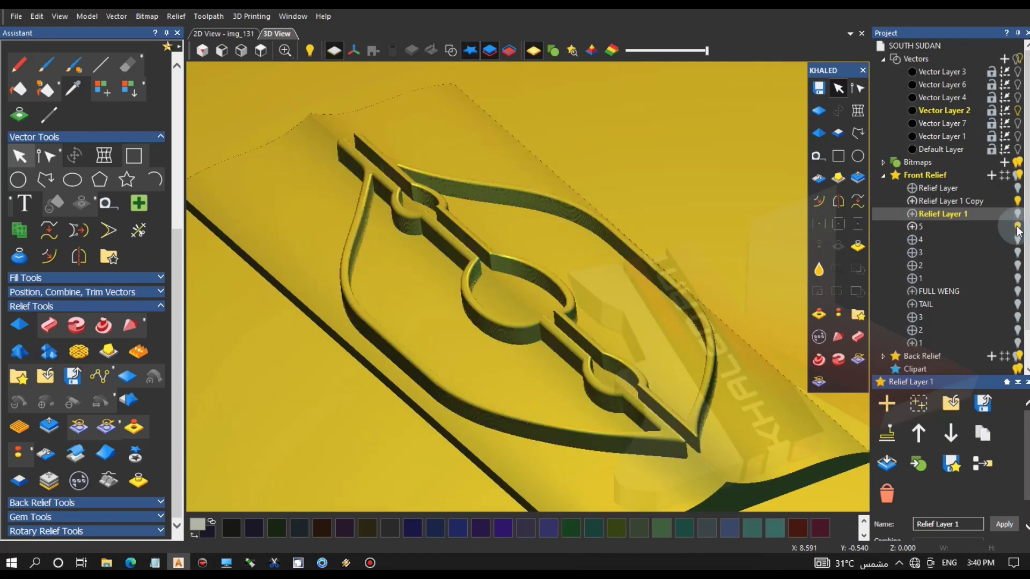
left_click(1018, 230)
left_click(985, 201)
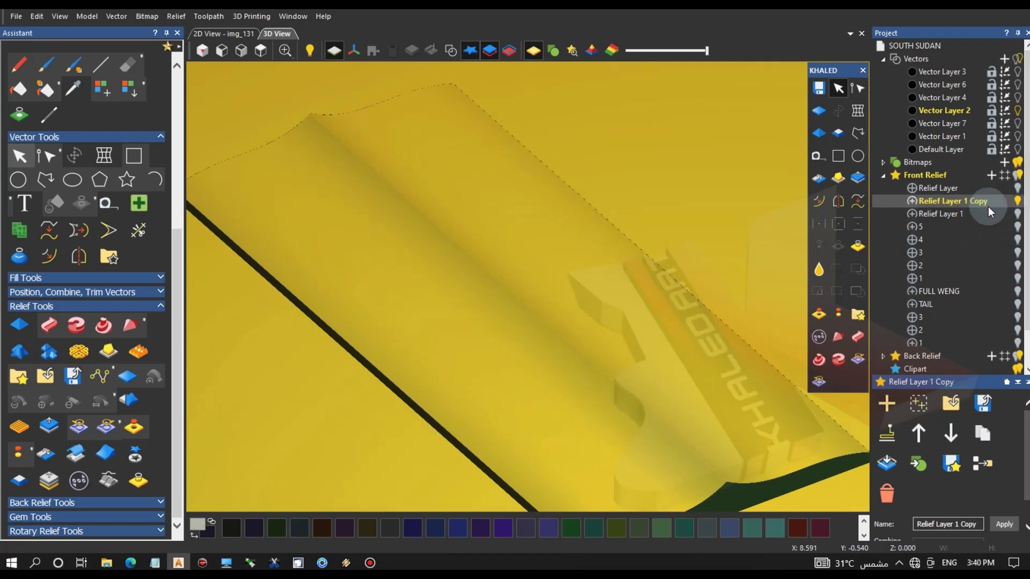
left_click(215, 34)
left_click(436, 277)
left_click(552, 259, "shift")
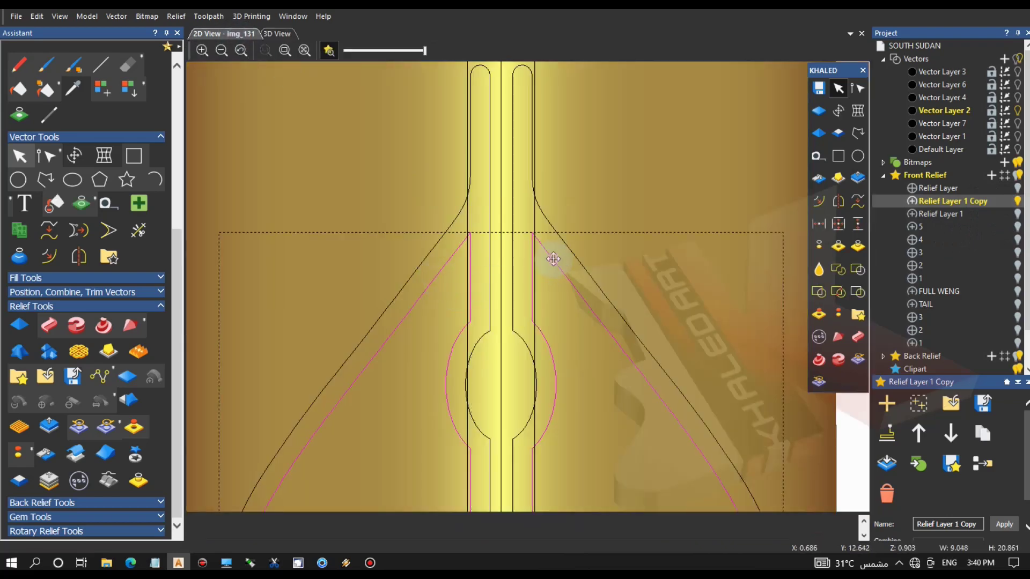
scroll(579, 301, "down", 3)
scroll(606, 365, "up", 1)
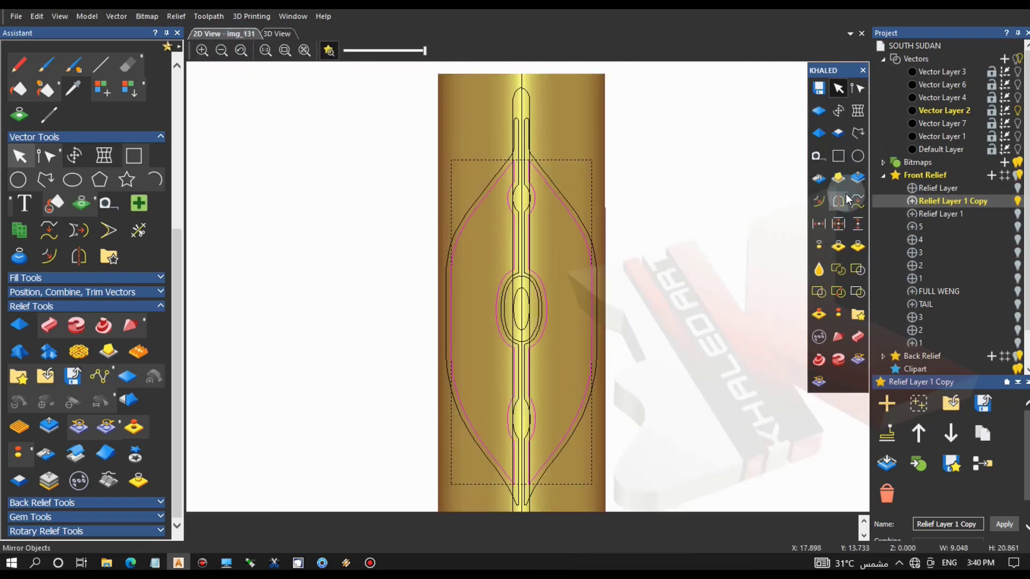
left_click(278, 34)
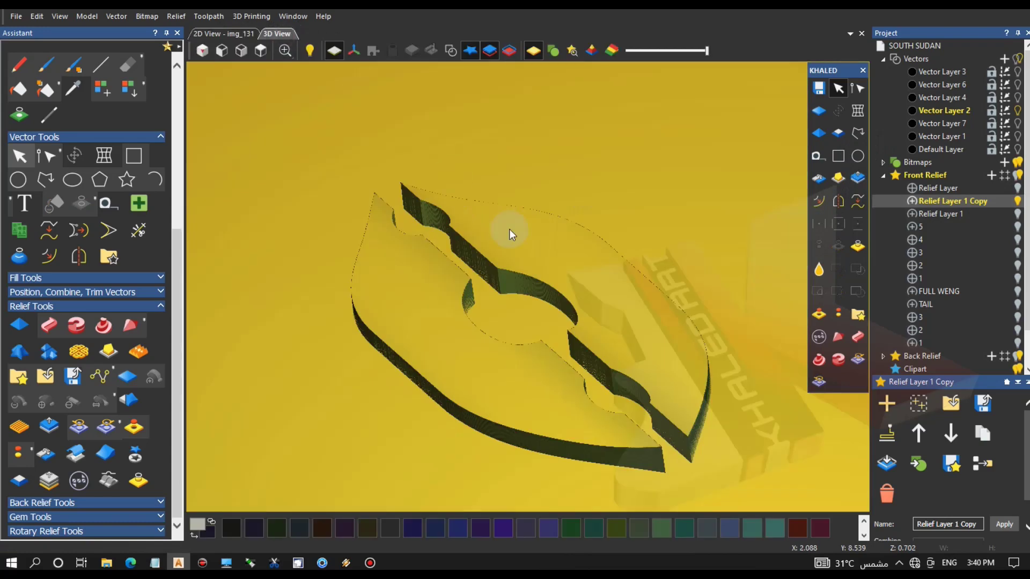
Show Relief Layer 1 and layer 5 alongside the copy, and set Relief Layer 1 Copy's combine mode to Merge High.
left_click_drag(510, 230, 485, 311)
left_click(1018, 215)
left_click(1018, 227)
left_click(1017, 227)
left_click(1017, 227)
scroll(946, 456, "down", 3)
left_click(949, 513)
left_click(960, 449)
Try Merge High as the combine mode of Relief Layer 1.
left_click(961, 214)
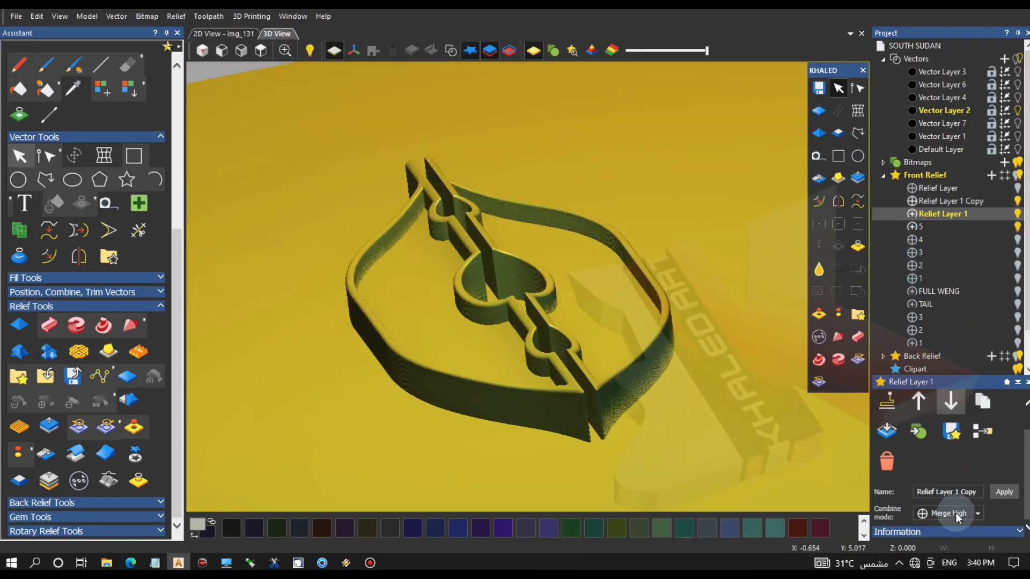
left_click(947, 509)
left_click(951, 448)
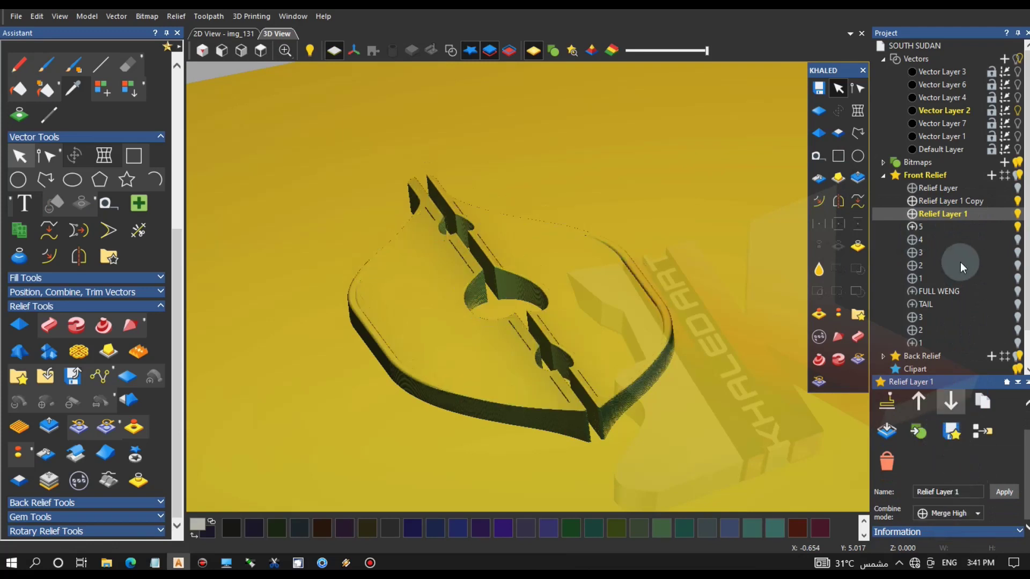
Hide Relief Layer 1 Copy and set Relief Layer 1's combine mode to Add.
left_click(960, 201)
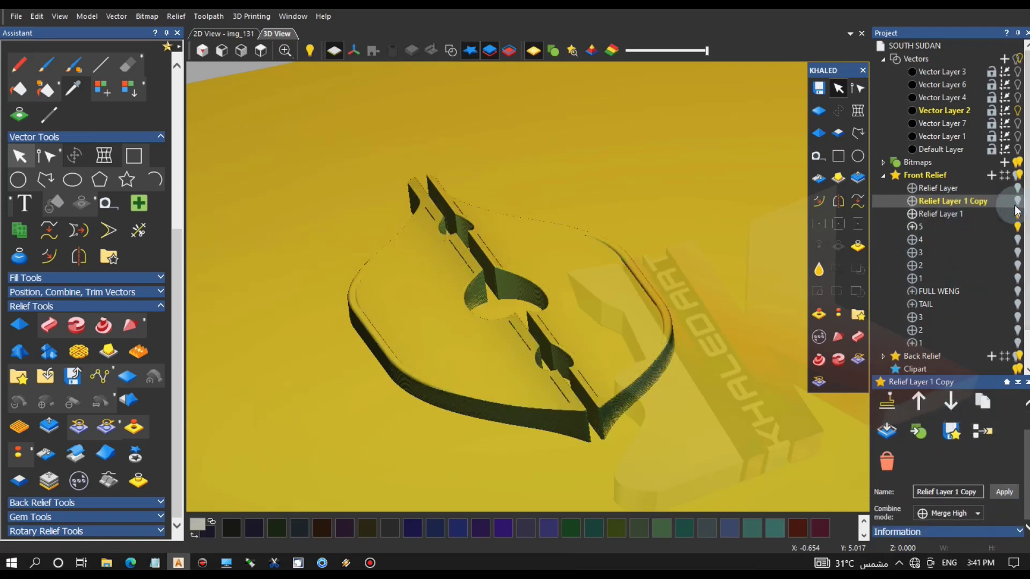
left_click(1017, 214)
left_click(969, 215)
scroll(954, 513, "down", 1)
left_click(954, 514)
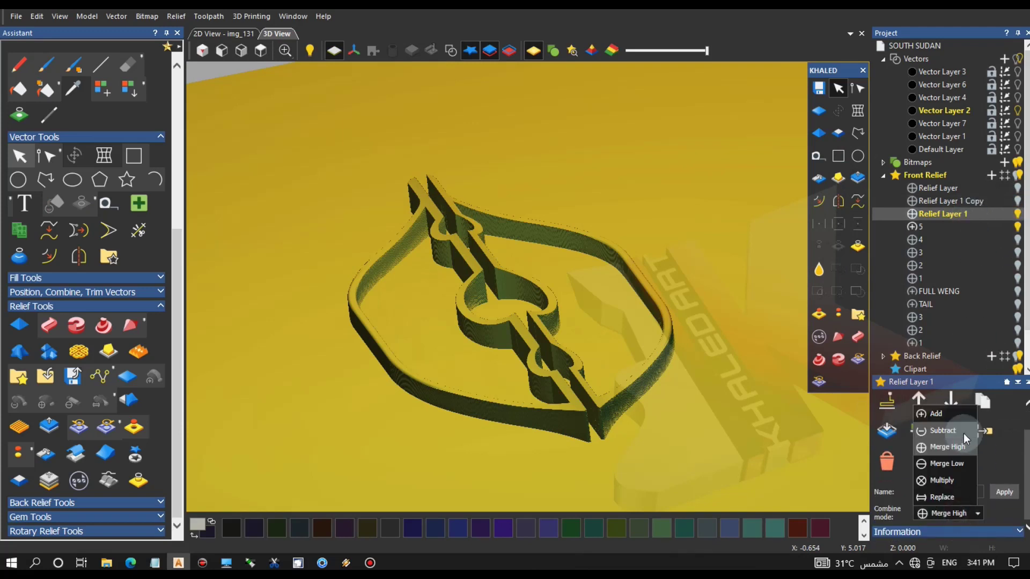
left_click(961, 427)
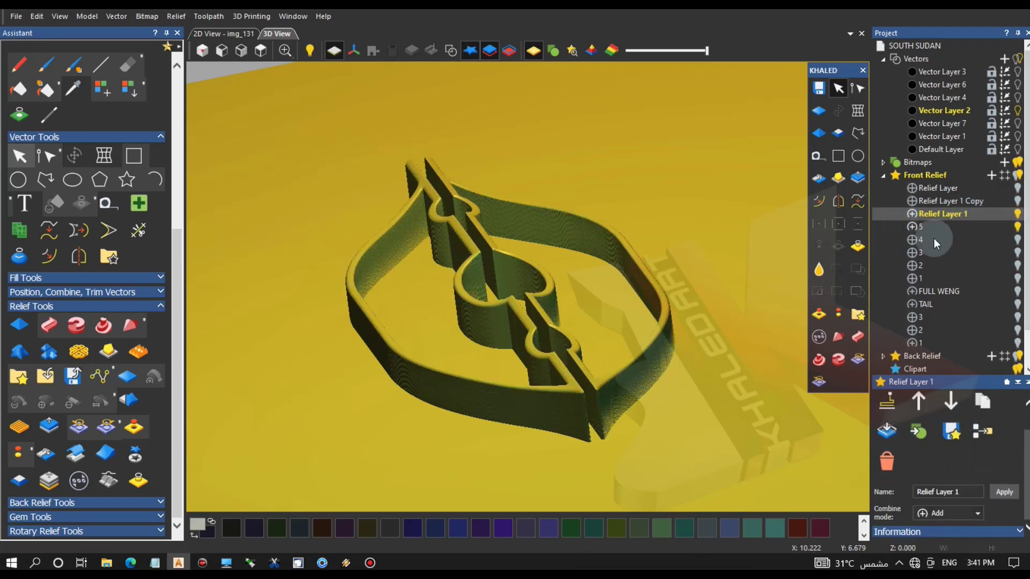
Merge the visible Relief Layer 1 and layer 5 into one layer, then delete both source layers.
left_click(983, 432)
left_click(1017, 226)
left_click(1017, 239)
left_click(967, 239)
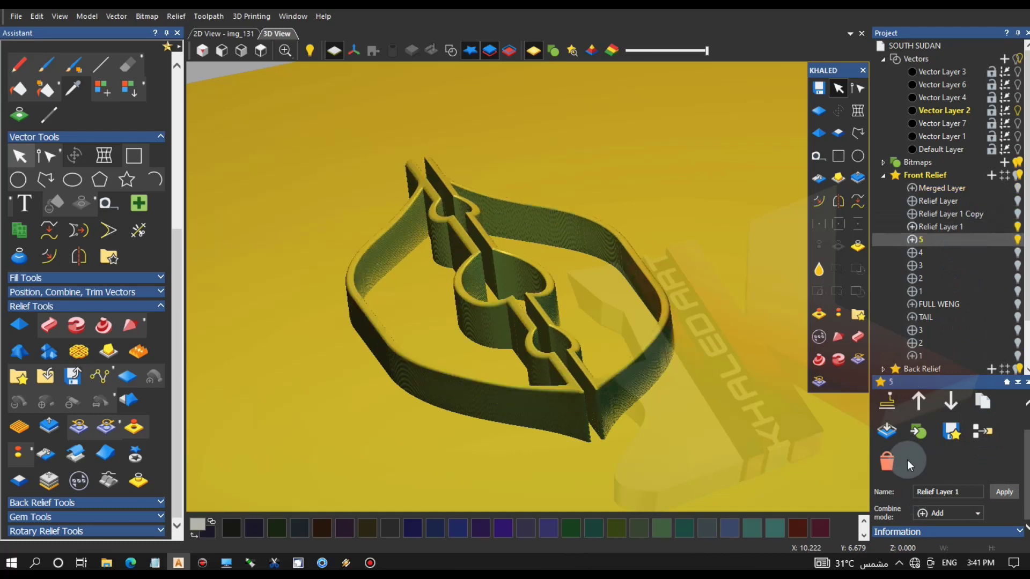
scroll(907, 459, "up", 1)
left_click(887, 494)
left_click(886, 496)
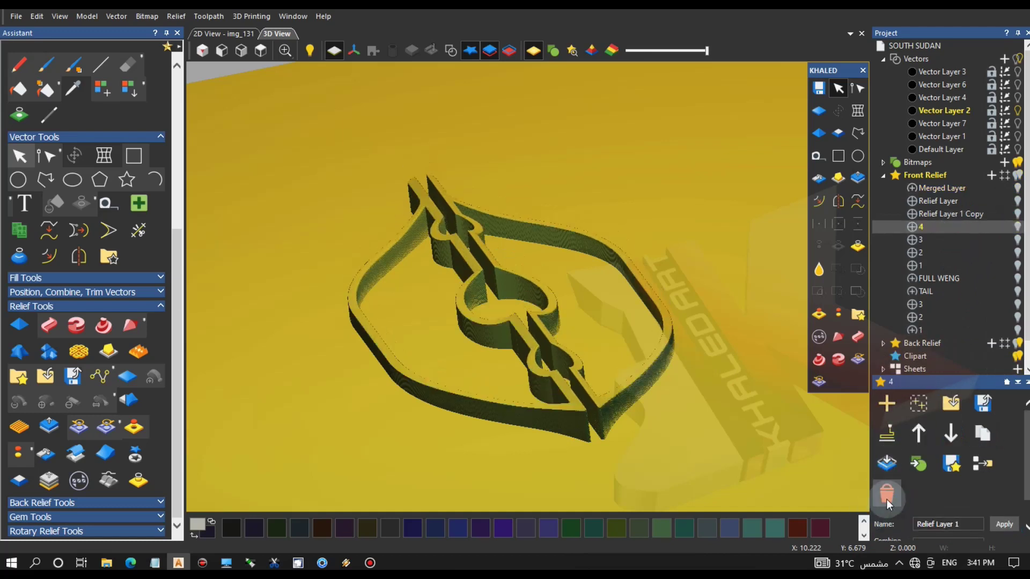
Rename the merged layer as A and Relief Layer 1 Copy as B.
left_click(966, 189)
left_click(1017, 188)
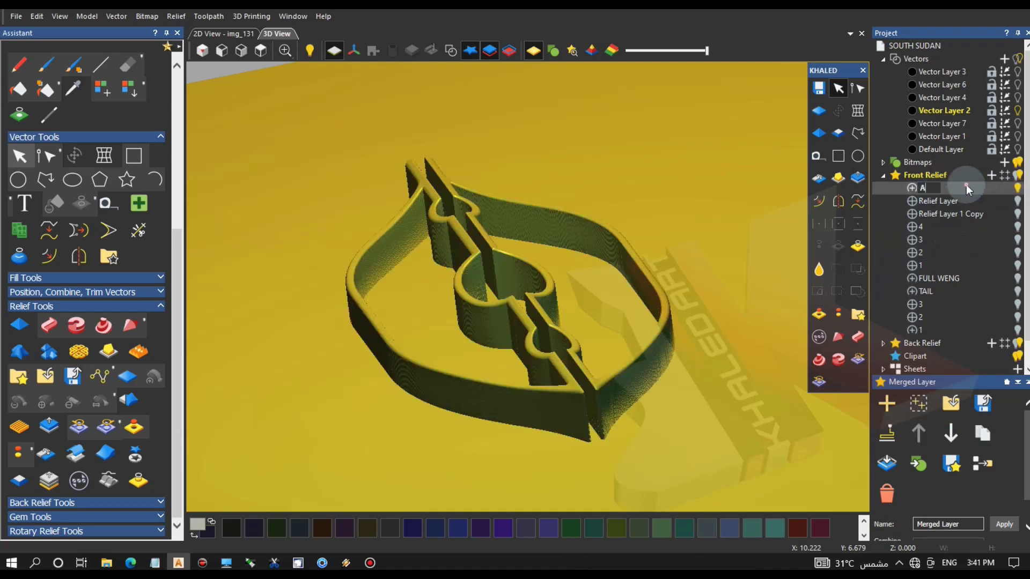
left_click(1017, 203)
left_click(1017, 213)
left_click(1017, 214)
left_click(1017, 214)
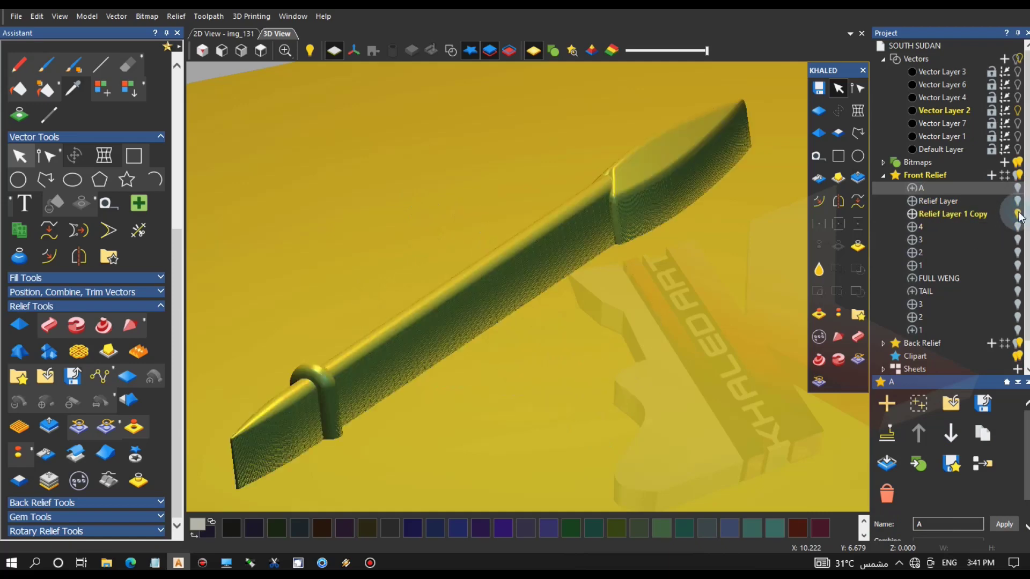
double_click(960, 214)
type("B")
key("Return")
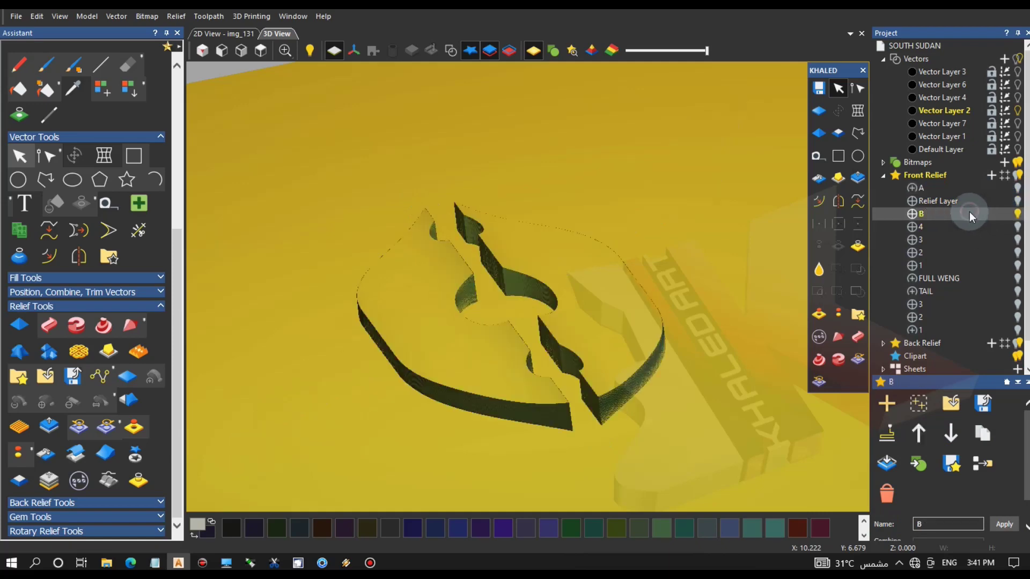
Move layer B directly below layer A and set layer A's combine mode to Merge High.
left_click(918, 433)
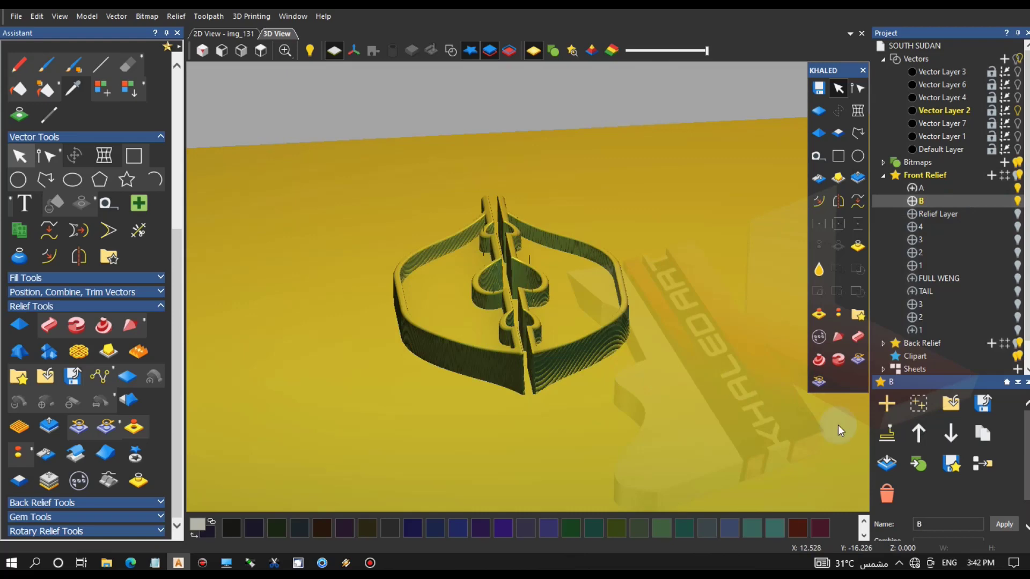
scroll(922, 492, "down", 1)
left_click(955, 187)
left_click(948, 512)
left_click(946, 443)
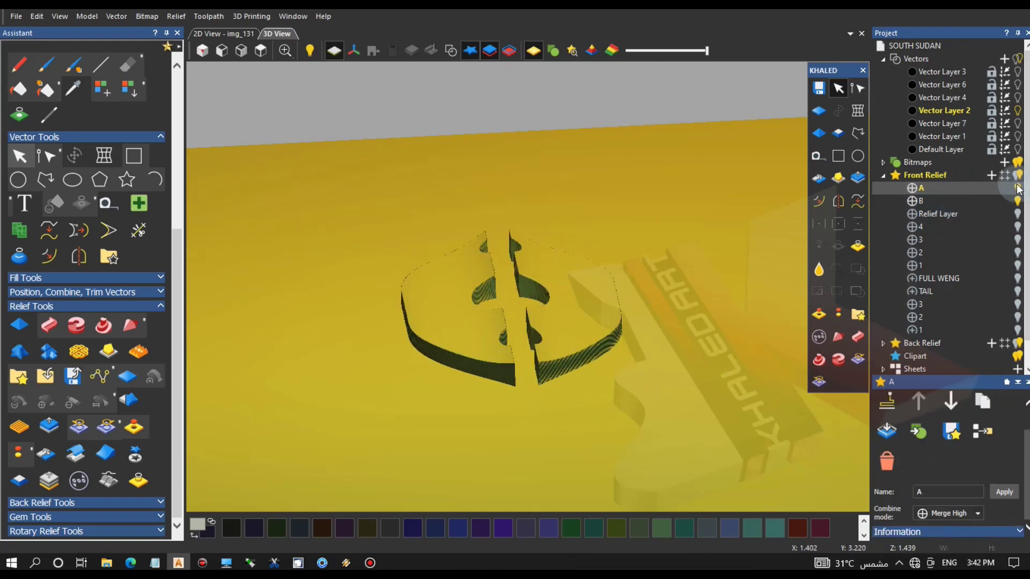
Make layer B active, select both inner shield vectors and open the Shape Editor for them in 3D.
scroll(483, 303, "up", 5)
left_click(946, 202)
left_click_drag(547, 262, 764, 107)
left_click(243, 33)
scroll(495, 207, "up", 3)
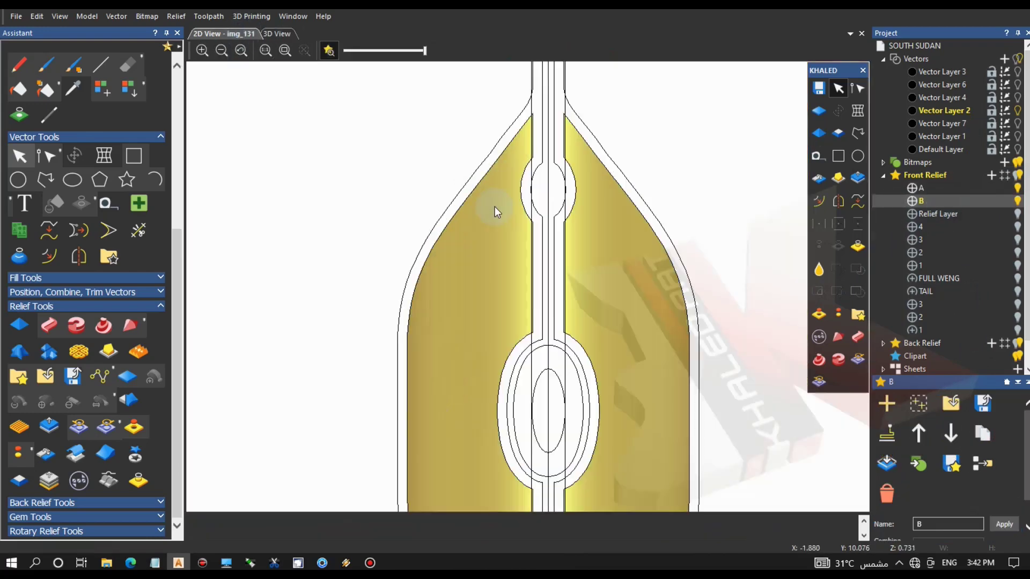
left_click(533, 230)
left_click(574, 188, "shift")
left_click(278, 34)
left_click(818, 133)
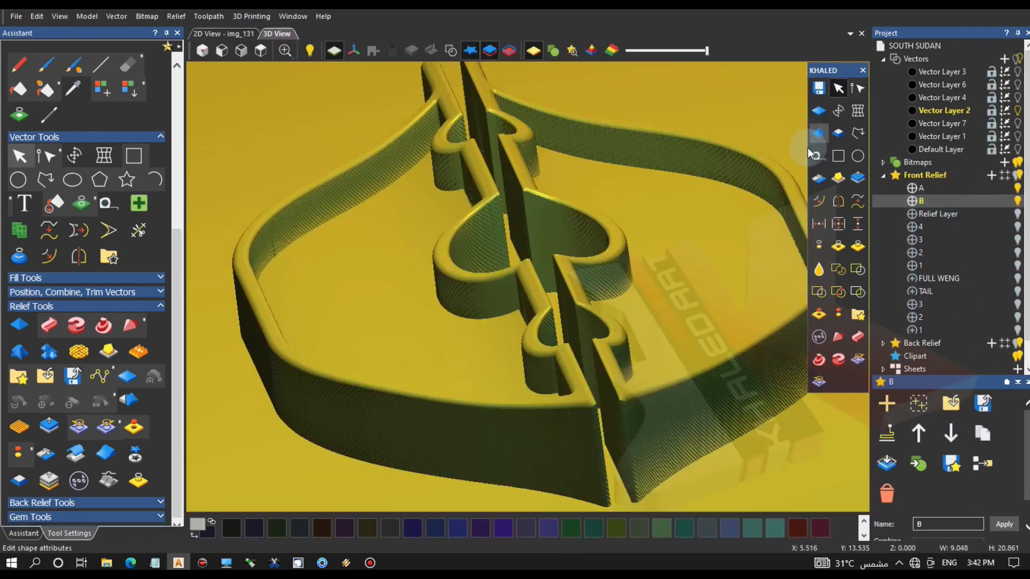
left_click(817, 135)
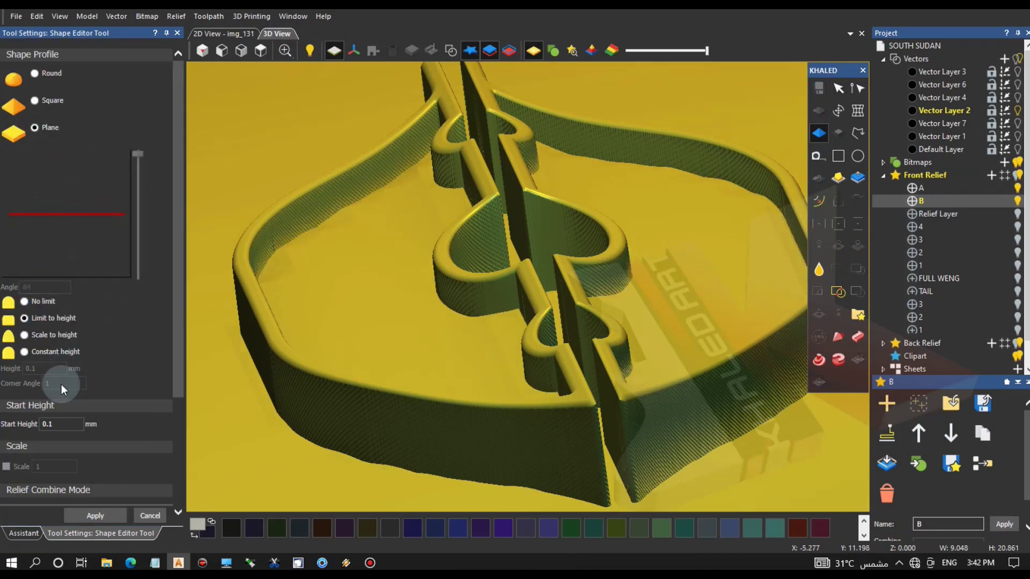
Try raising layer B inside the selected vectors with start heights of 0.5 mm and 0.3 mm.
left_click_drag(61, 424, 1, 418)
type(".5")
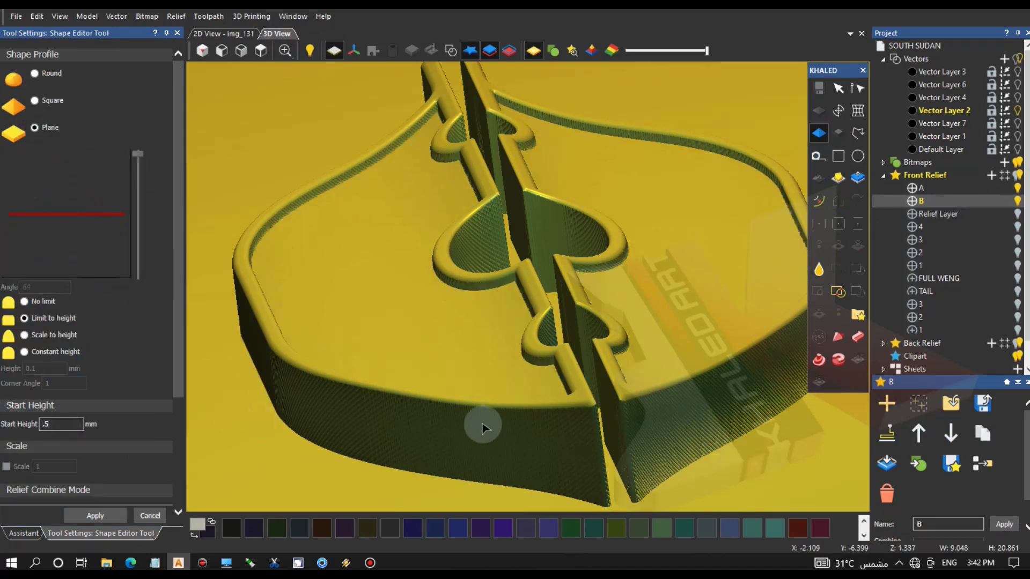
left_click_drag(510, 333, 513, 294)
left_click_drag(74, 428, 1, 417)
type(".")
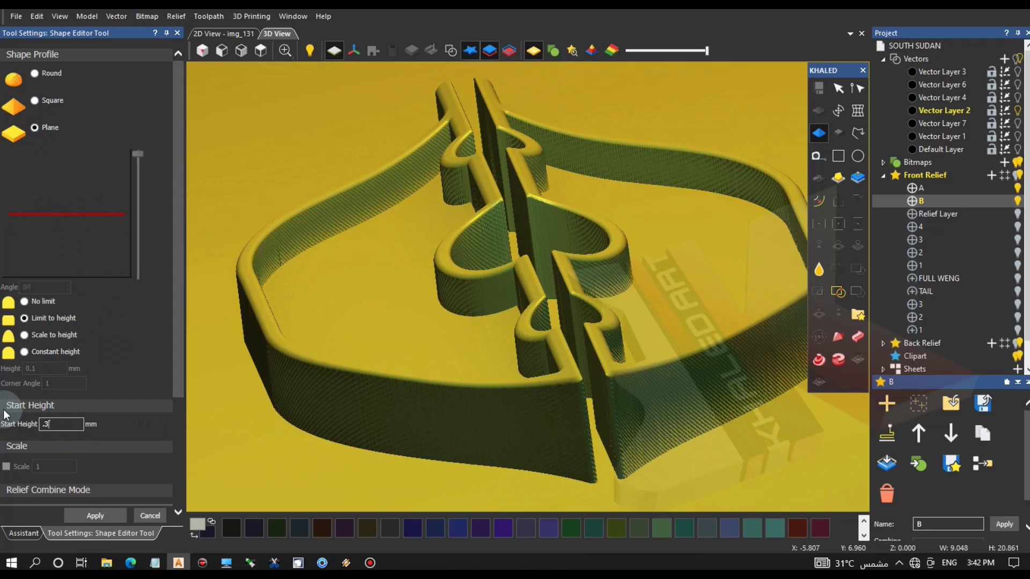
scroll(474, 280, "down", 4)
left_click_drag(474, 280, 508, 301)
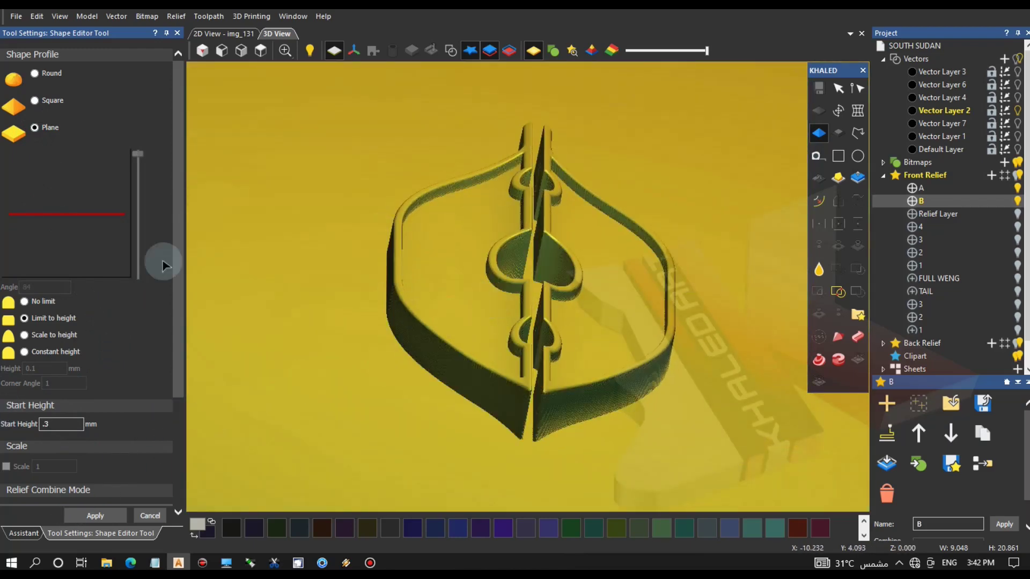
Raise layer B inside the selected vectors using the Plane profile with a 0.25 mm start height.
double_click(49, 424)
type(".25")
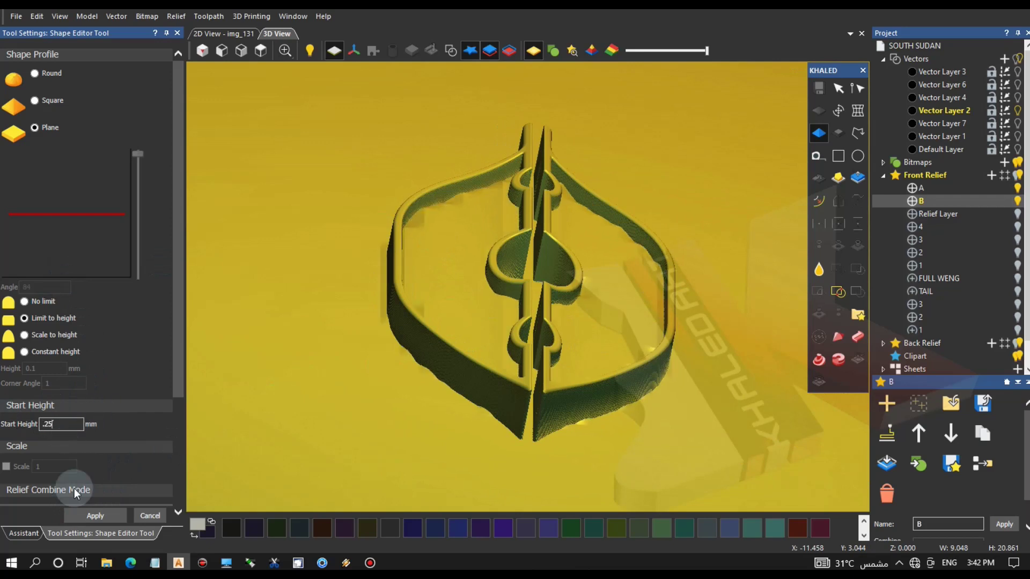
left_click(101, 513)
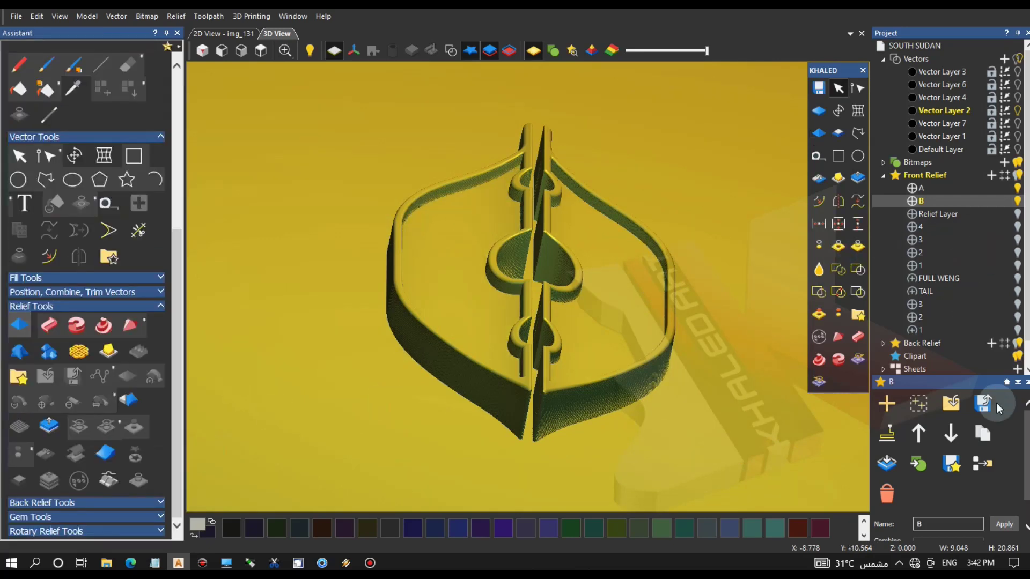
Merge layers A and B into a single relief layer, then delete both source layers.
left_click(887, 493)
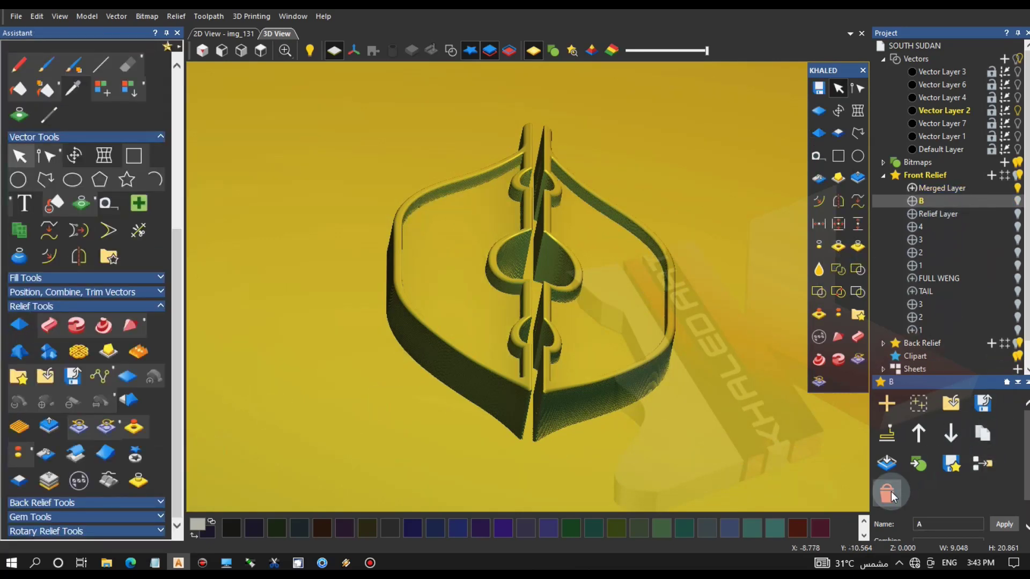
left_click(887, 493)
Show Relief Layer together with the merged shield layer, and set the merged layer's combine mode to Merge High.
left_click(1017, 201)
left_click(1017, 189)
left_click_drag(677, 284, 621, 261)
scroll(948, 514, "down", 1)
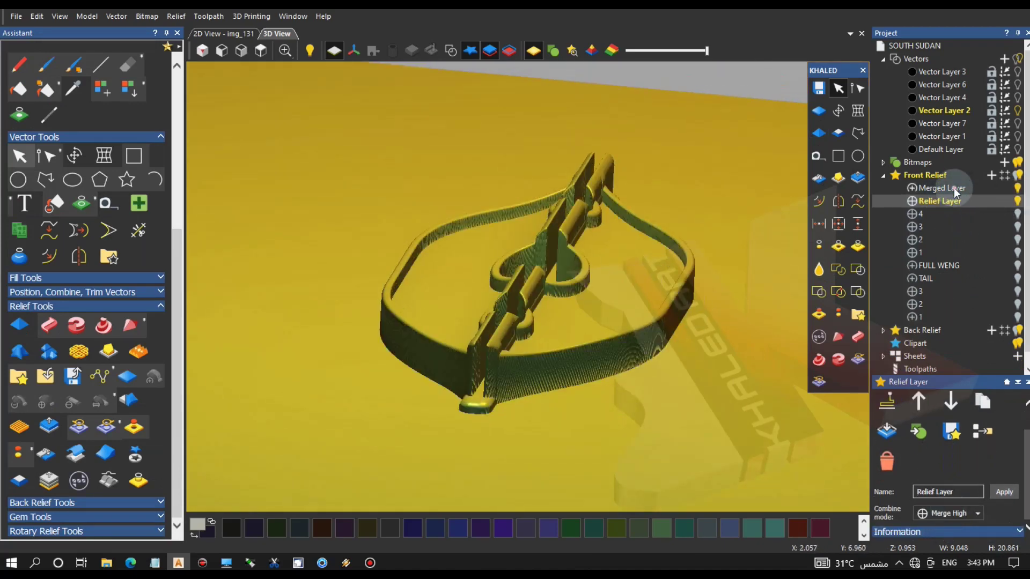
left_click(943, 188)
scroll(945, 506, "down", 1)
left_click(946, 512)
left_click(947, 448)
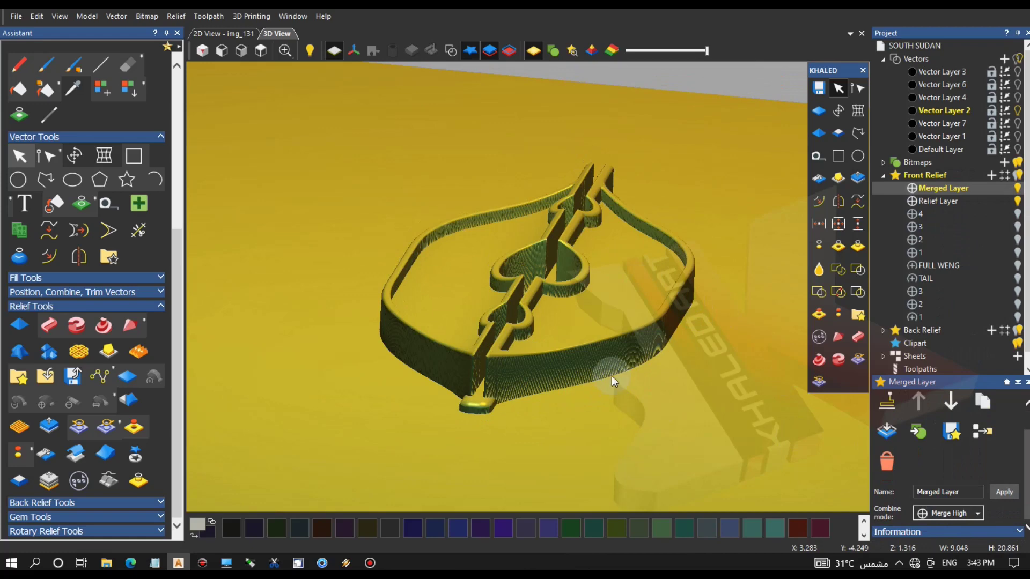
Scale Relief Layer's height by a factor of about 2.68 to about 1.02 mm, then close the Scale Relief tool.
left_click_drag(601, 381, 606, 340)
left_click(1016, 189)
left_click(1017, 189)
left_click(954, 202)
left_click(244, 34)
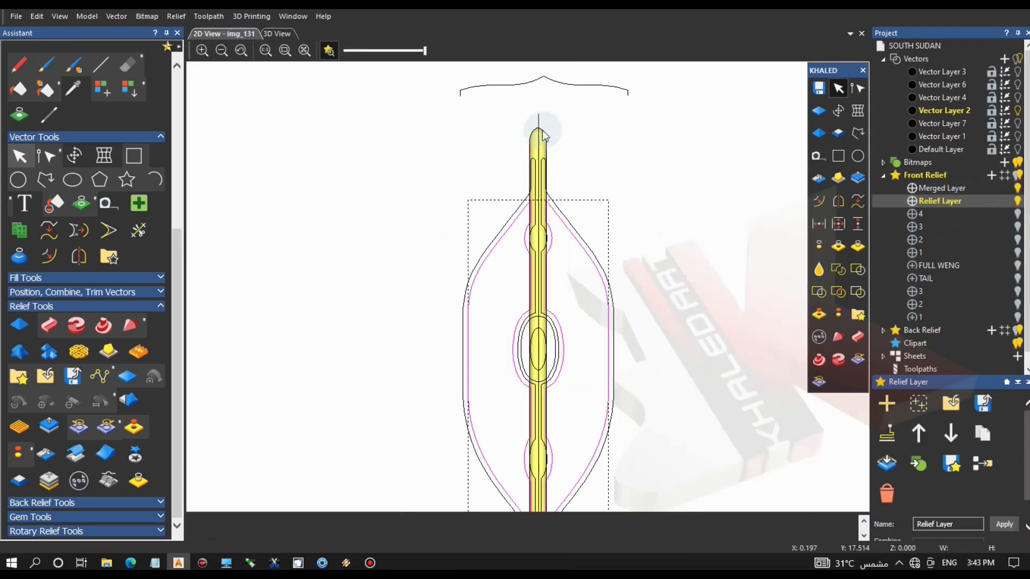
left_click(276, 33)
left_click(858, 178)
left_click_drag(548, 299, 549, 304)
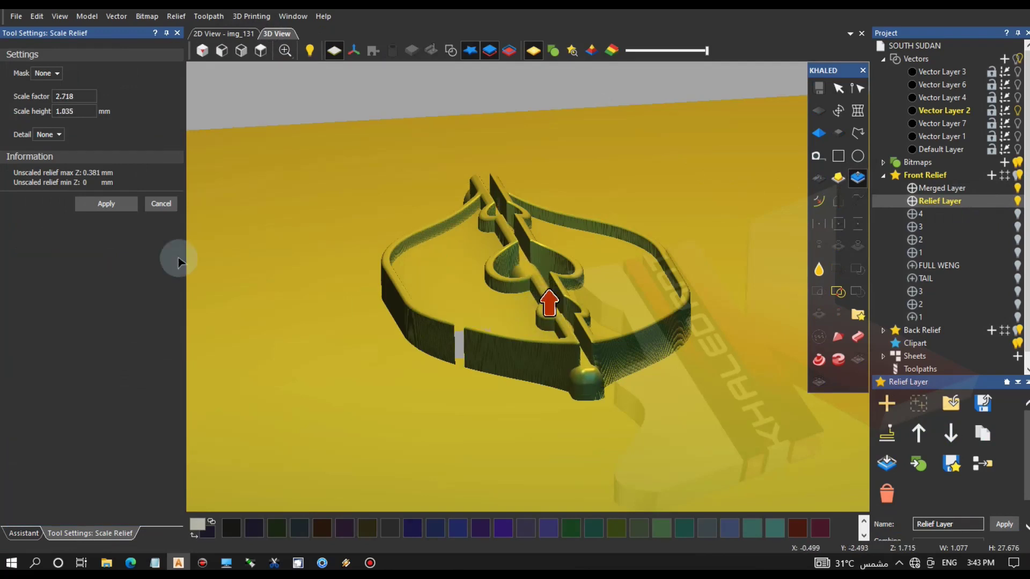
left_click(164, 204)
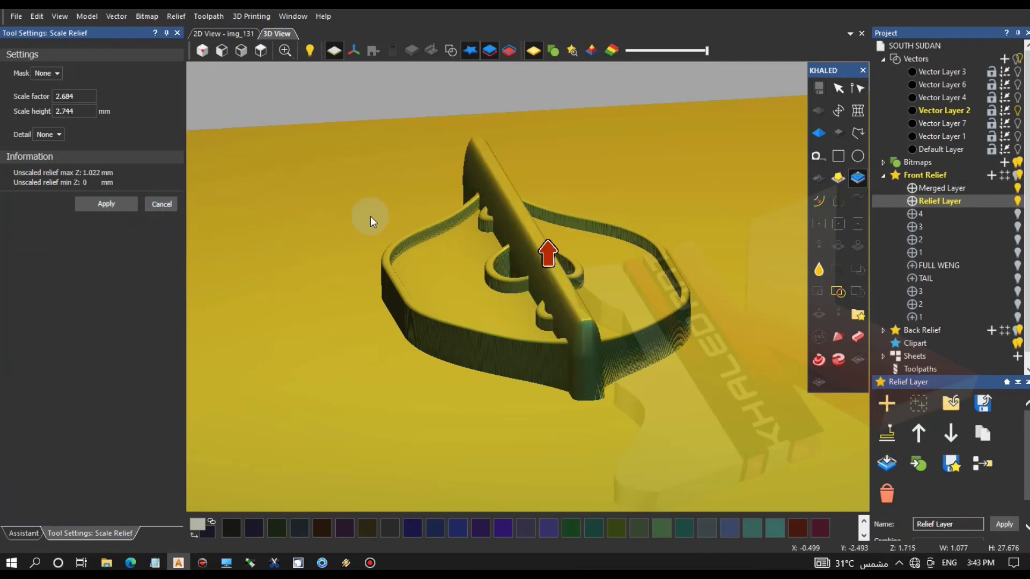
left_click_drag(467, 211, 542, 299)
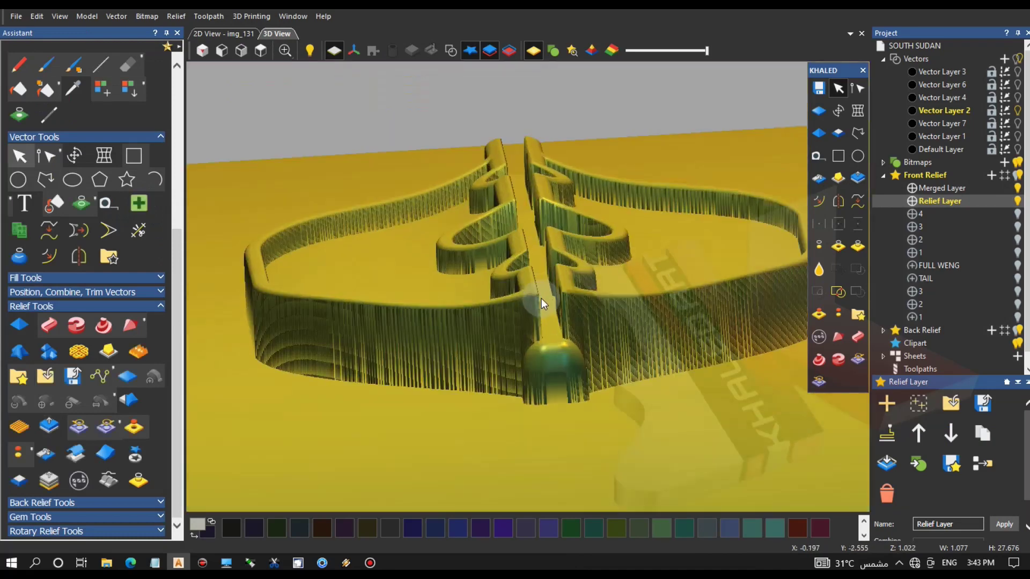
Scale the Merged Layer relief by a factor of 0.692.
left_click(950, 188)
left_click(857, 177)
left_click_drag(539, 242, 542, 264)
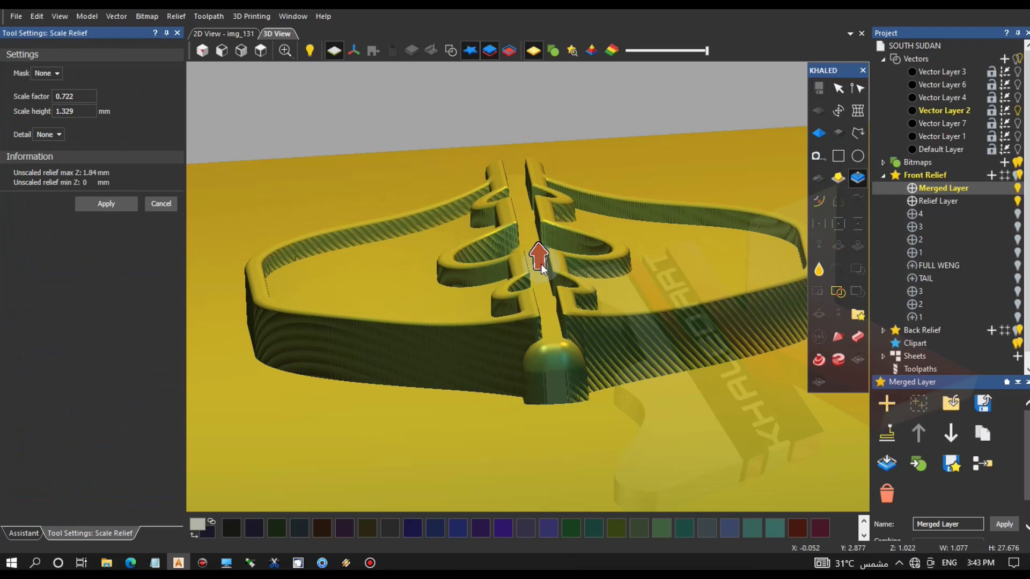
left_click(103, 204)
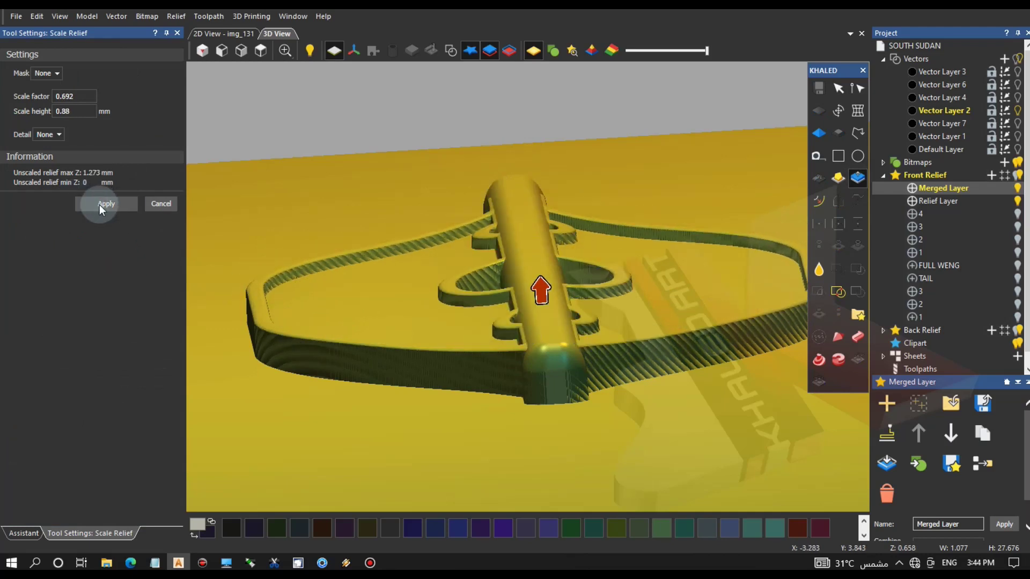
left_click(161, 204)
Begin shaping the two concentric centre ovals with a round profile limited to height, at an angle of 76.
scroll(429, 217, "up", 5)
left_click_drag(429, 217, 351, 90)
left_click(224, 34)
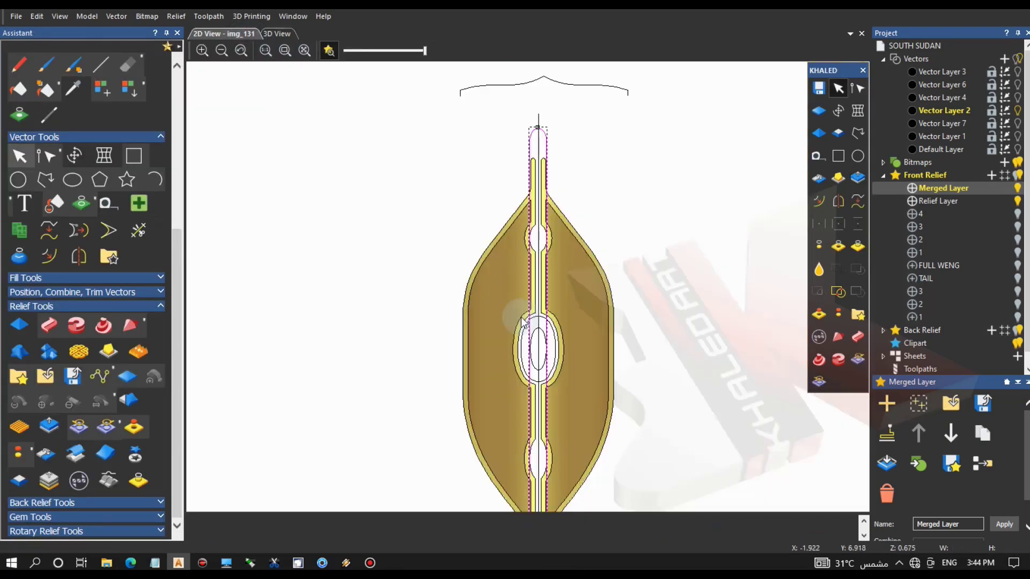
scroll(552, 330, "up", 5)
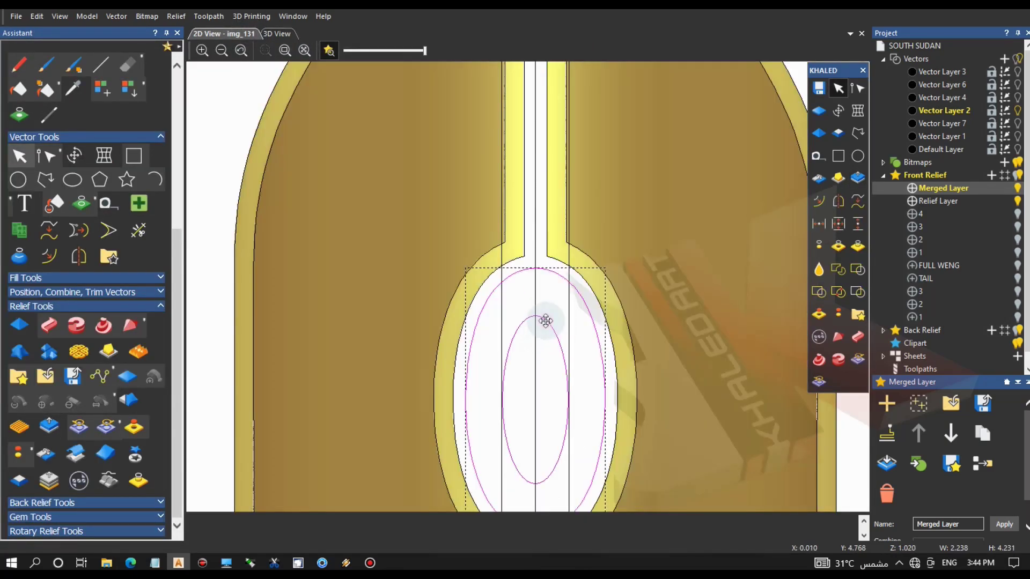
left_click(284, 33)
left_click_drag(512, 279, 483, 236)
left_click(824, 130)
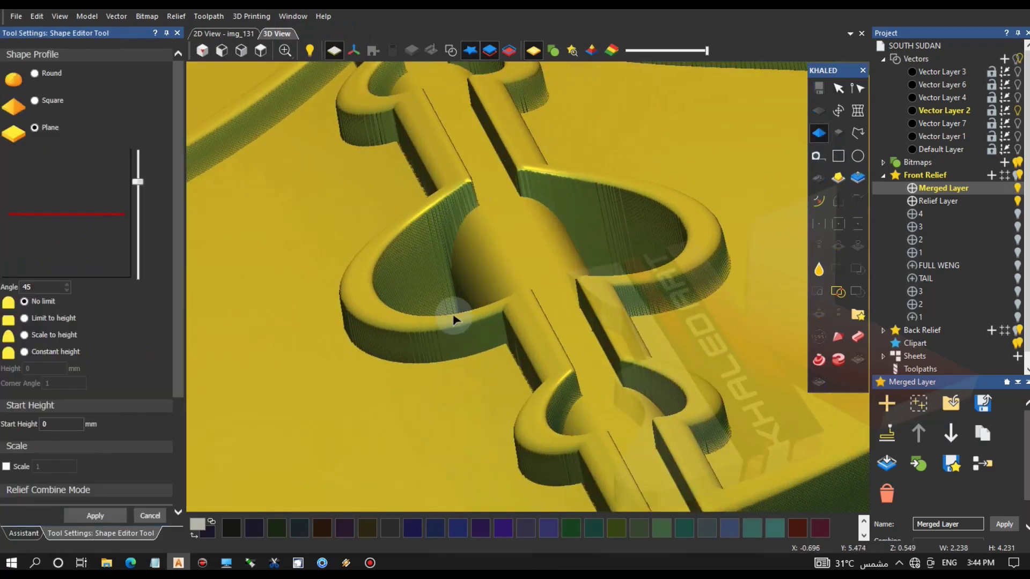
left_click(24, 318)
left_click_drag(138, 181, 138, 159)
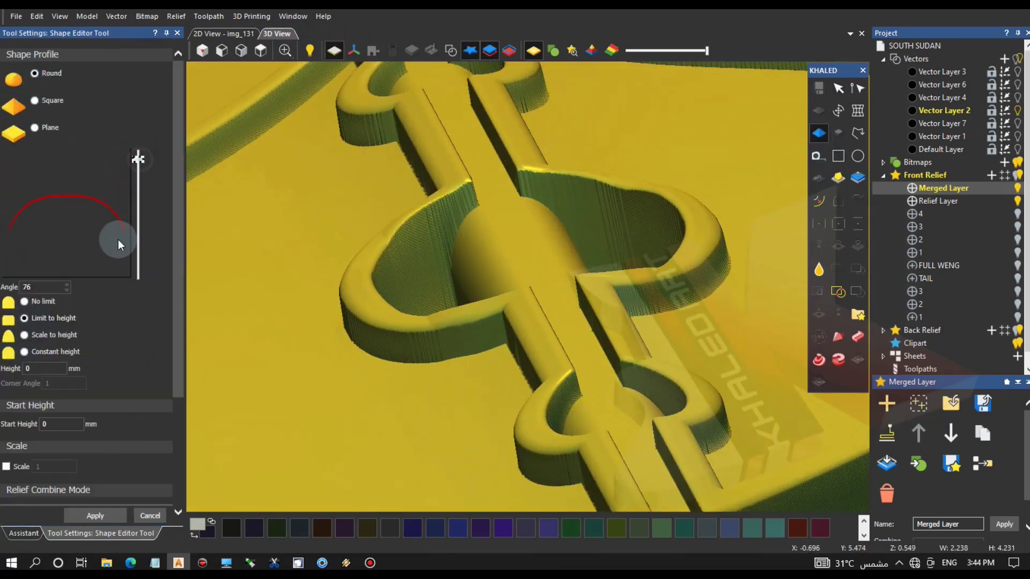
Set the oval ring's start height to 1 mm, its limiting height to 0.2 mm and its profile angle to 90.
scroll(91, 389, "down", 3)
double_click(62, 270)
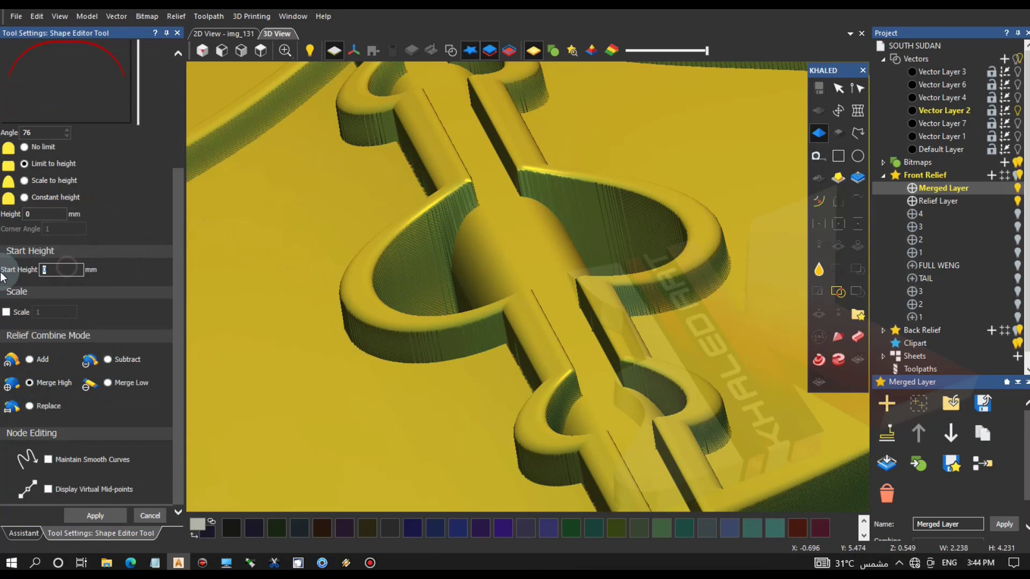
type("1")
left_click_drag(43, 215, 8, 219)
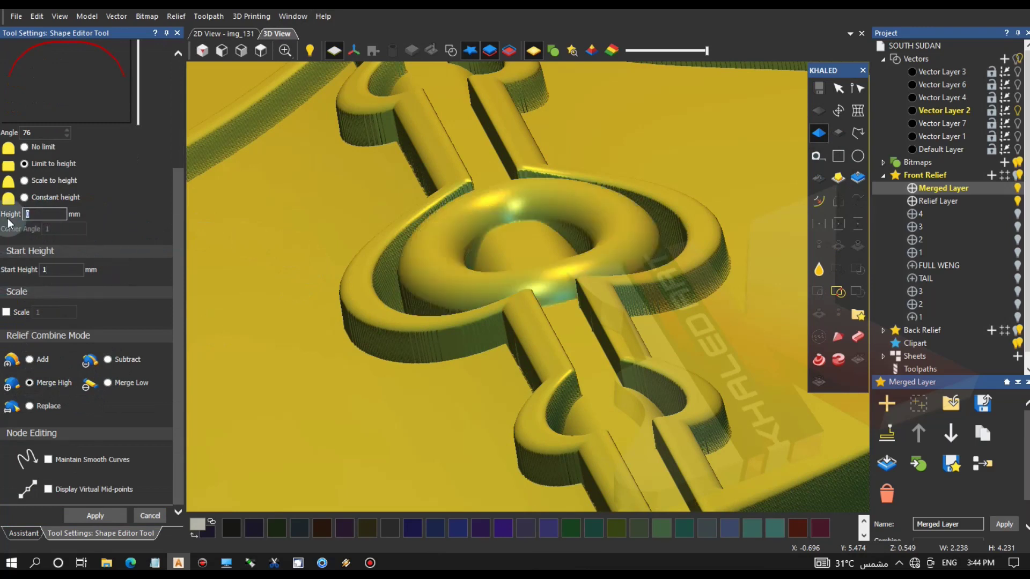
scroll(142, 189, "up", 3)
left_click_drag(137, 158, 138, 147)
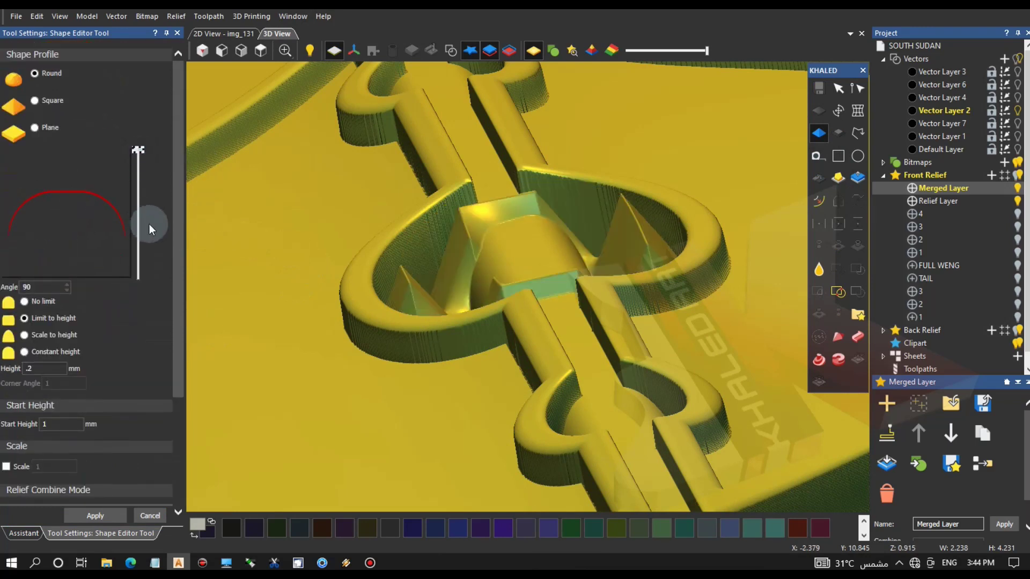
Set the oval ring's start height to 0.8 mm and apply the shape to the relief.
left_click_drag(511, 215, 536, 224)
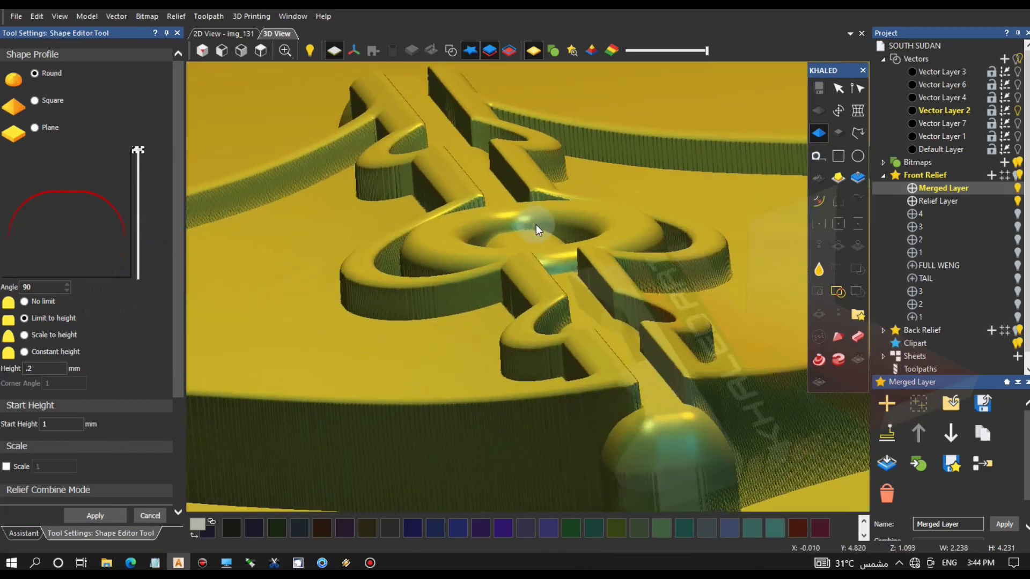
type(".8")
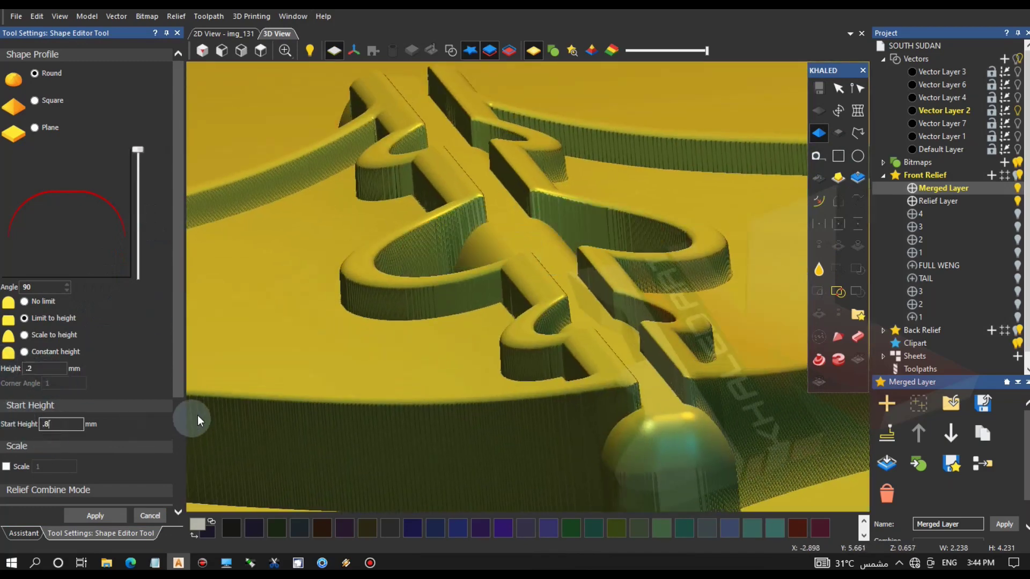
left_click_drag(529, 267, 552, 372)
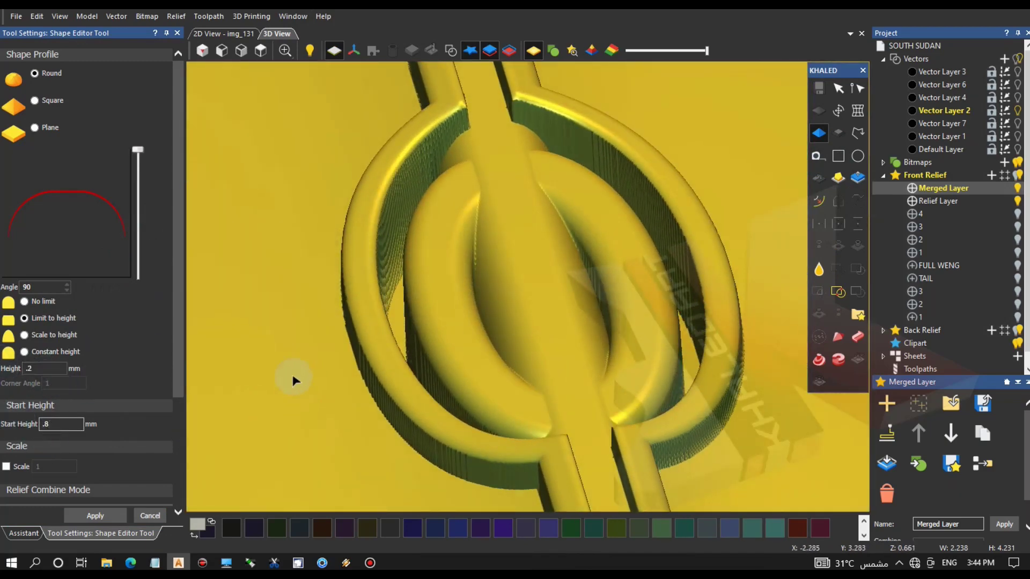
left_click(90, 515)
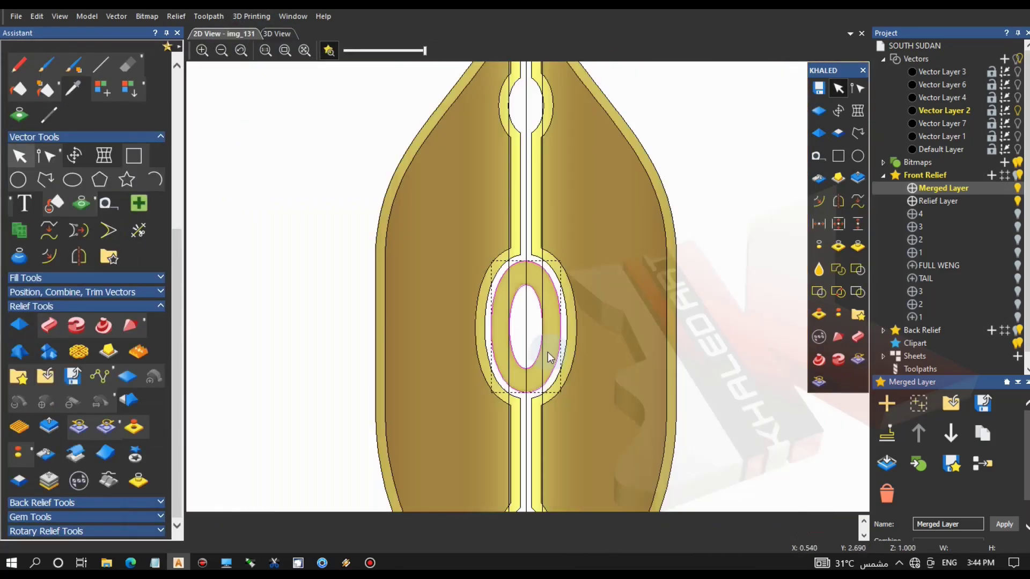
Offset the outer centre oval outwards by 0.135 mm with radiused corners.
scroll(530, 332, "up", 1)
scroll(532, 328, "up", 1)
scroll(542, 285, "down", 1)
left_click(574, 236)
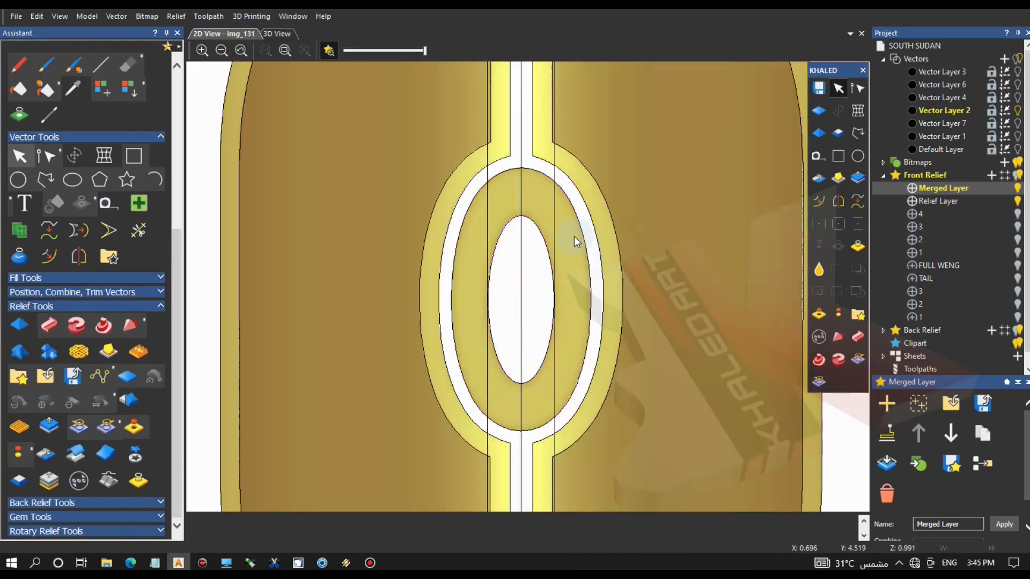
scroll(579, 233, "up", 1)
left_click(594, 233)
left_click(819, 200)
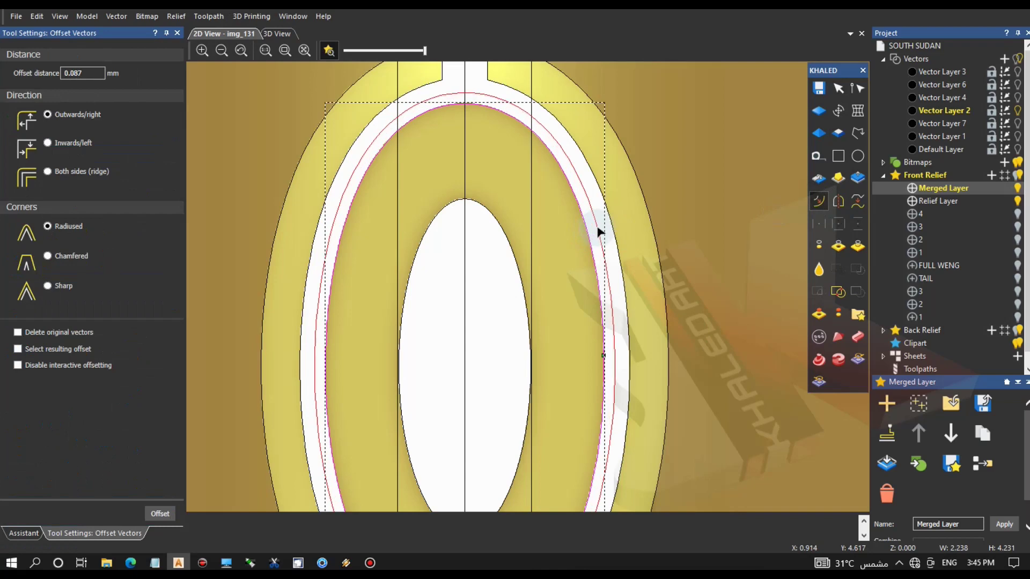
Preview a round shape without height limit on the enlarged centre oval ring, using the Add combine mode.
left_click(277, 33)
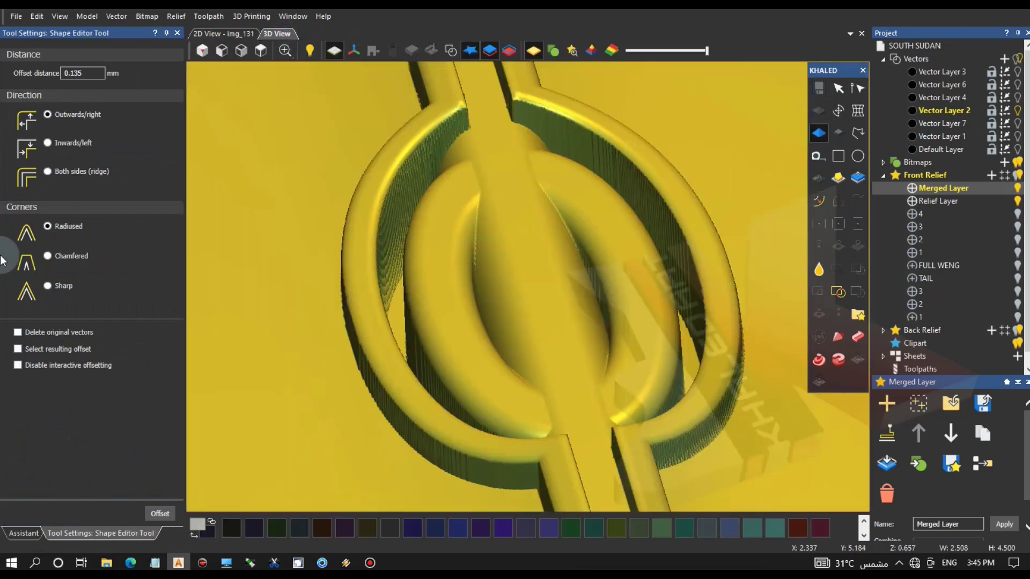
left_click(27, 535)
left_click(65, 537)
left_click(35, 73)
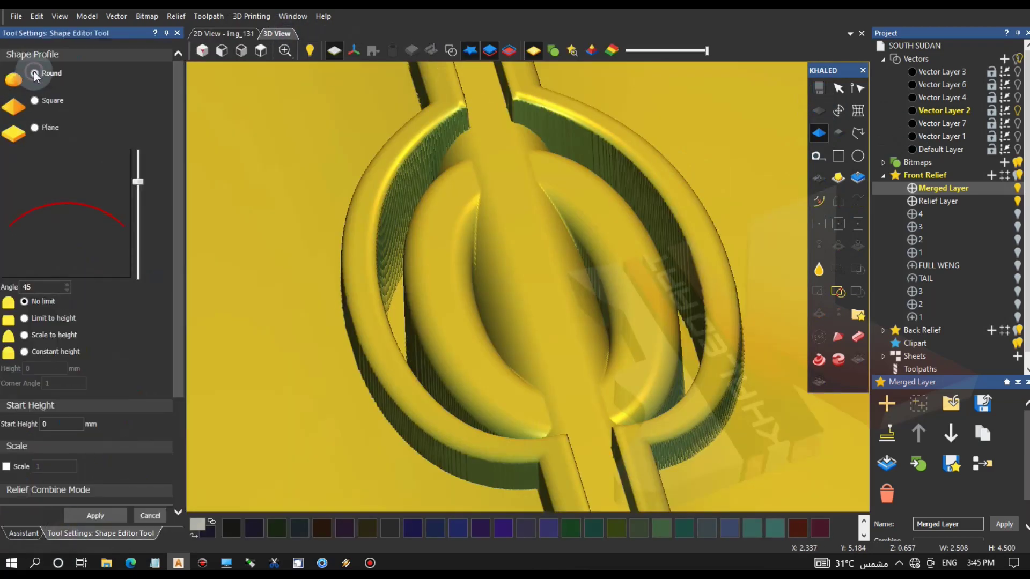
scroll(33, 513, "down", 3)
left_click(30, 368)
left_click_drag(555, 311, 483, 193)
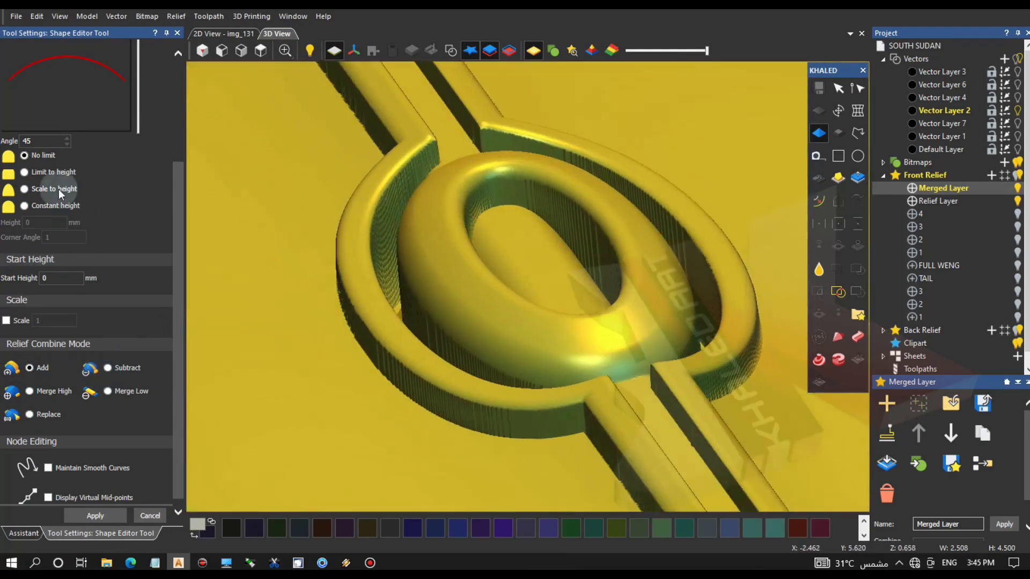
Adjust the ring's round profile angle to 39 while checking its height from the side, and apply the shape.
scroll(99, 189, "up", 2)
scroll(99, 189, "up", 2)
left_click_drag(138, 183, 138, 189)
left_click_drag(469, 228, 451, 271)
left_click_drag(138, 190, 137, 186)
key("2")
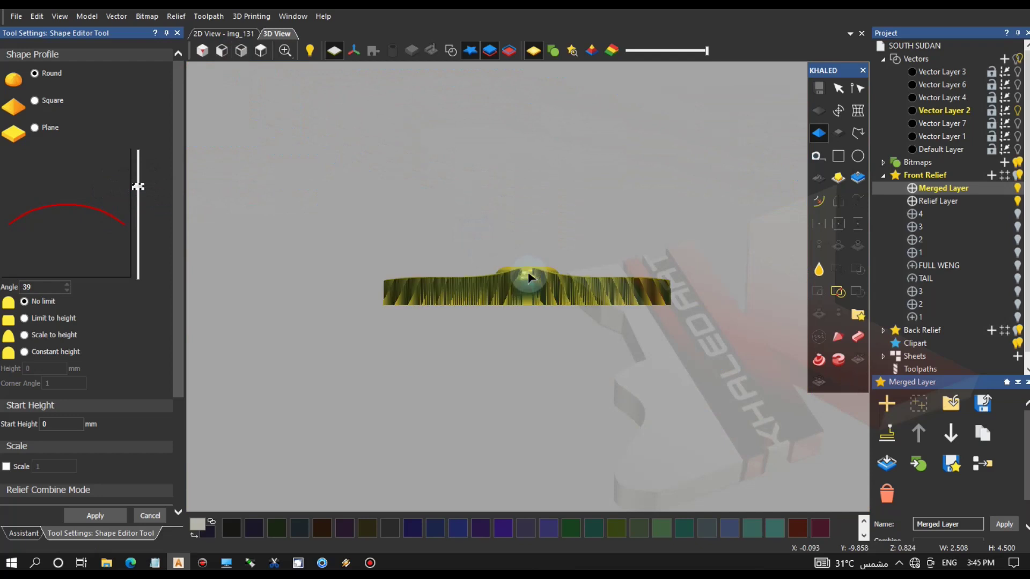
scroll(413, 242, "up", 5)
left_click_drag(138, 191, 138, 193)
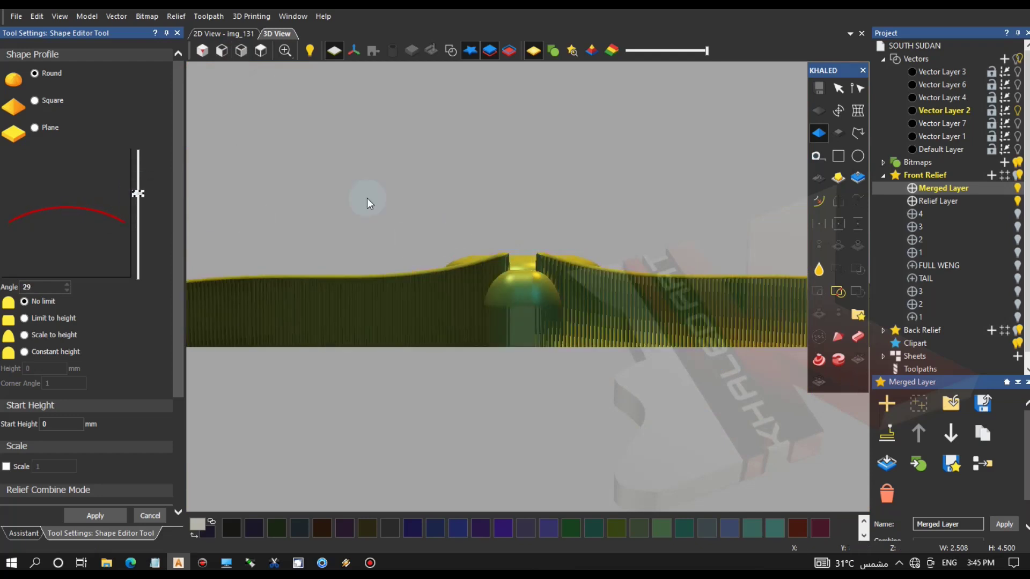
left_click(223, 48)
scroll(483, 296, "up", 7)
left_click_drag(139, 192, 138, 187)
left_click(96, 520)
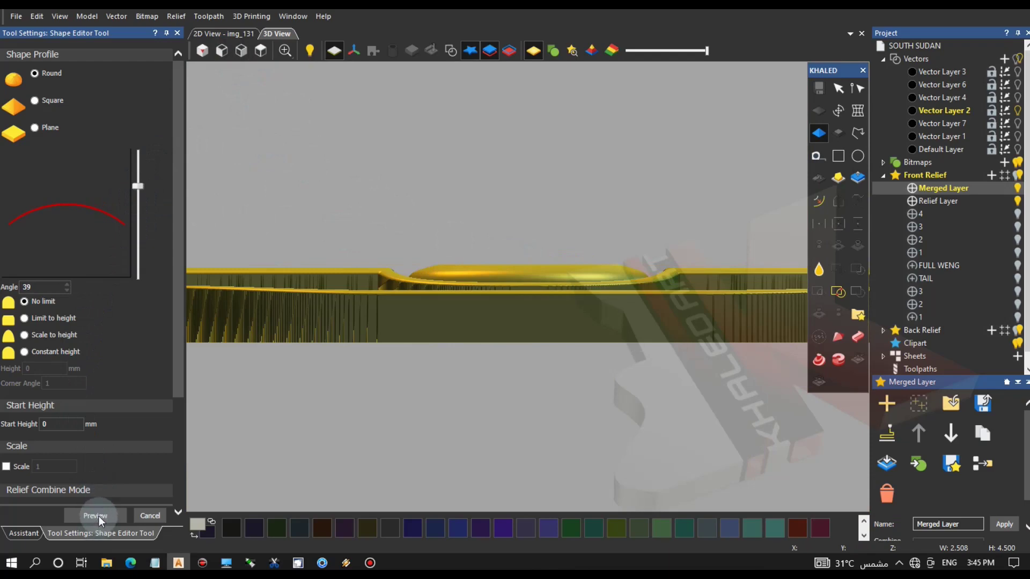
Zero the Merged Layer relief inside the innermost centre oval.
left_click_drag(481, 305, 553, 304)
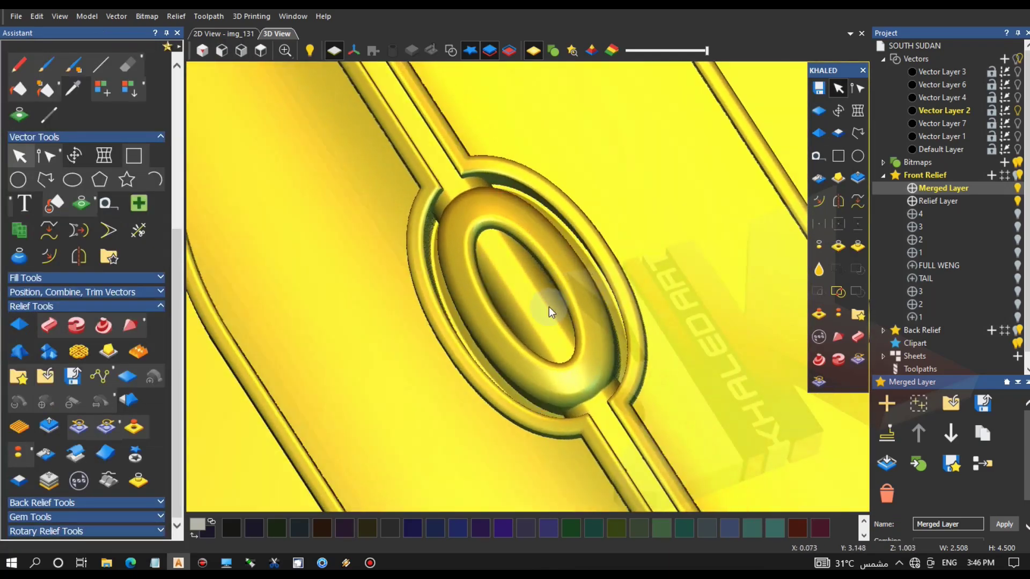
left_click(228, 33)
left_click(567, 183)
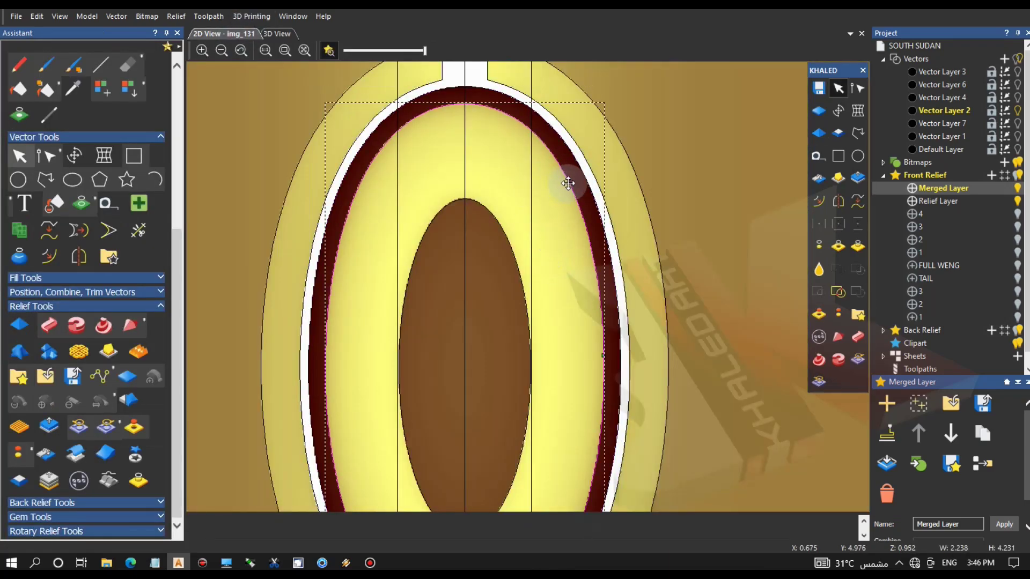
left_click(491, 239)
left_click(279, 35)
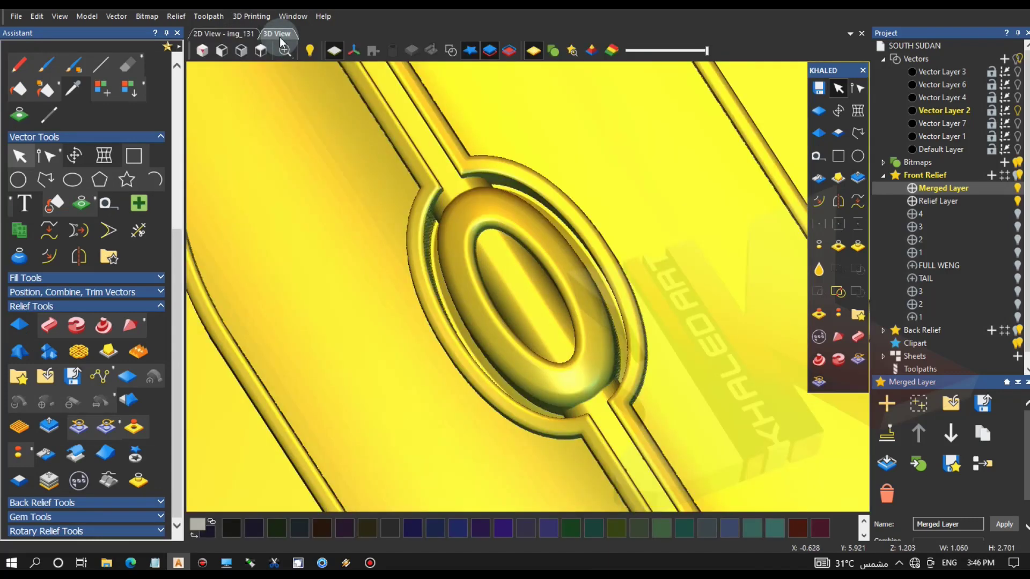
left_click(252, 34)
left_click(494, 217)
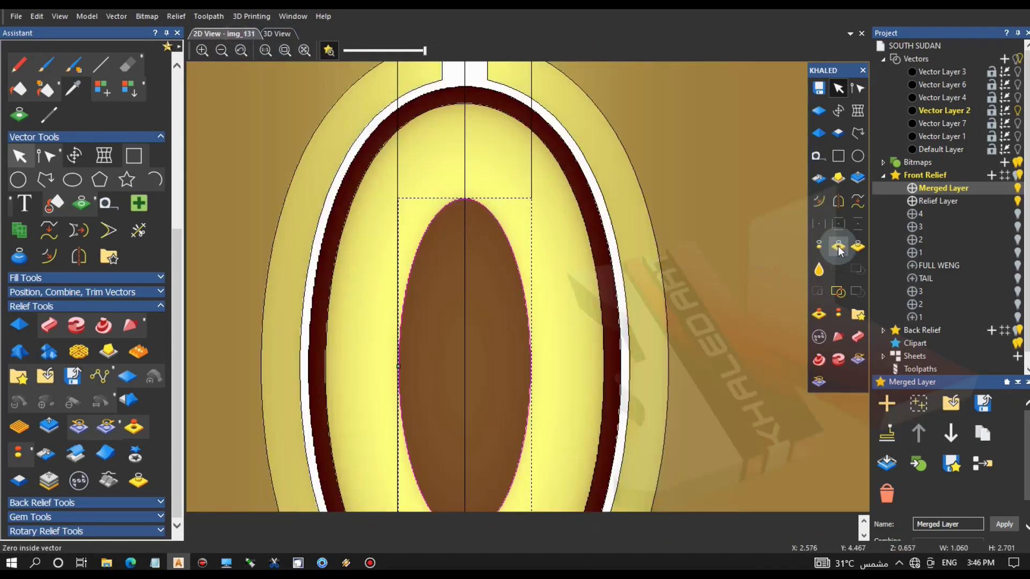
left_click(838, 247)
Offset the outer centre oval outwards by 0.168 mm with radiused corners.
left_click(567, 172)
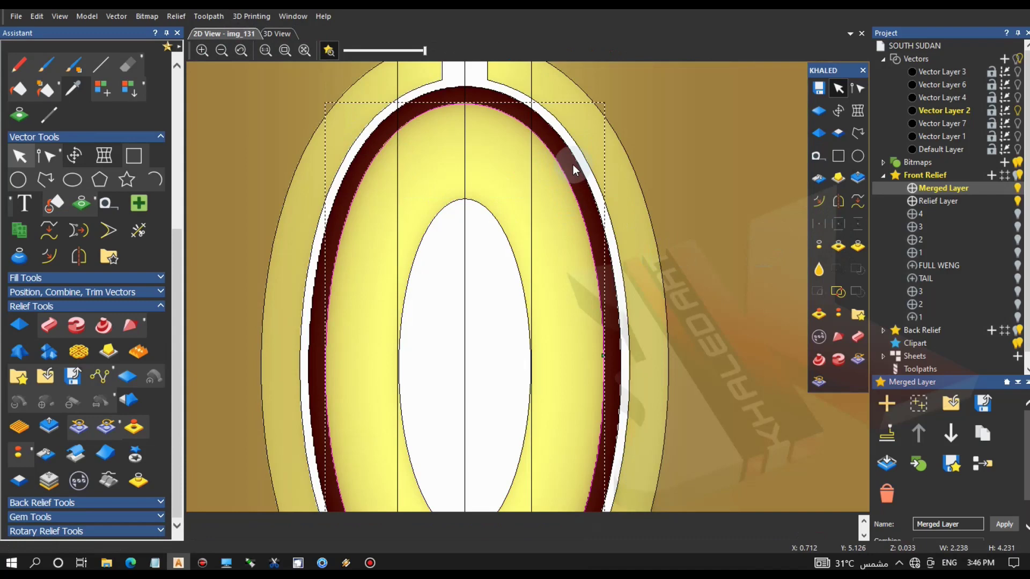
left_click(819, 201)
scroll(570, 183, "up", 3)
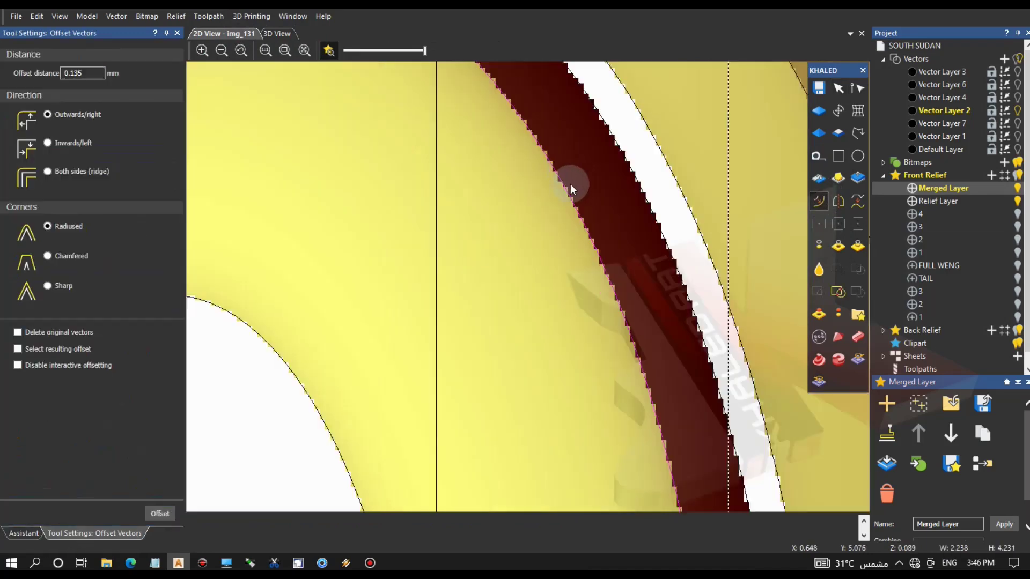
left_click_drag(622, 155, 641, 152)
Zero the Merged Layer relief in the band between the outer centre oval and its new offset.
left_click(580, 205)
left_click(645, 161, "shift")
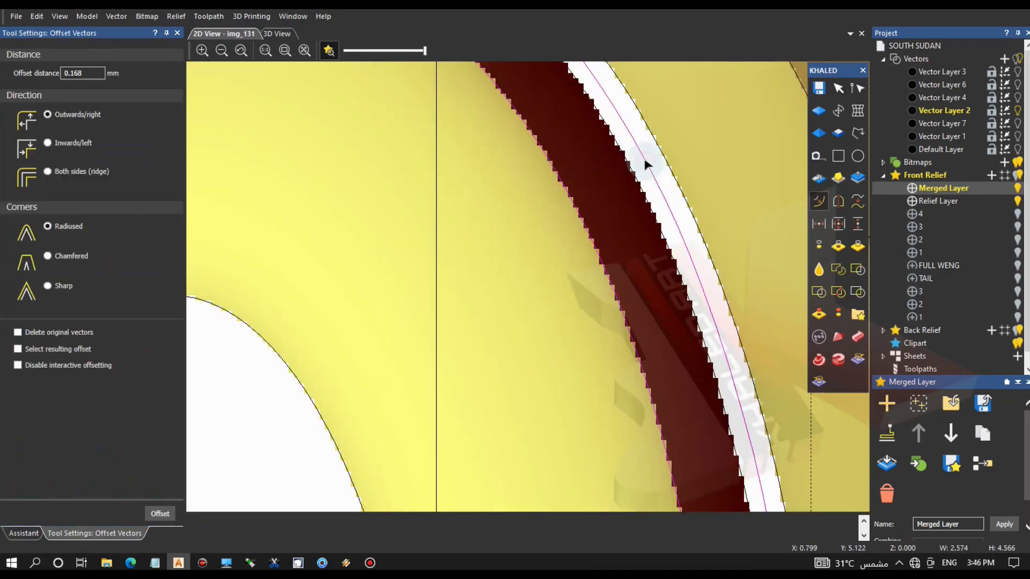
left_click(841, 248)
left_click(670, 209)
Examine the ornament in 3D with the Relief Layer hidden and shown to compare the central bar and oval ring.
scroll(670, 209, "down", 5)
left_click(279, 35)
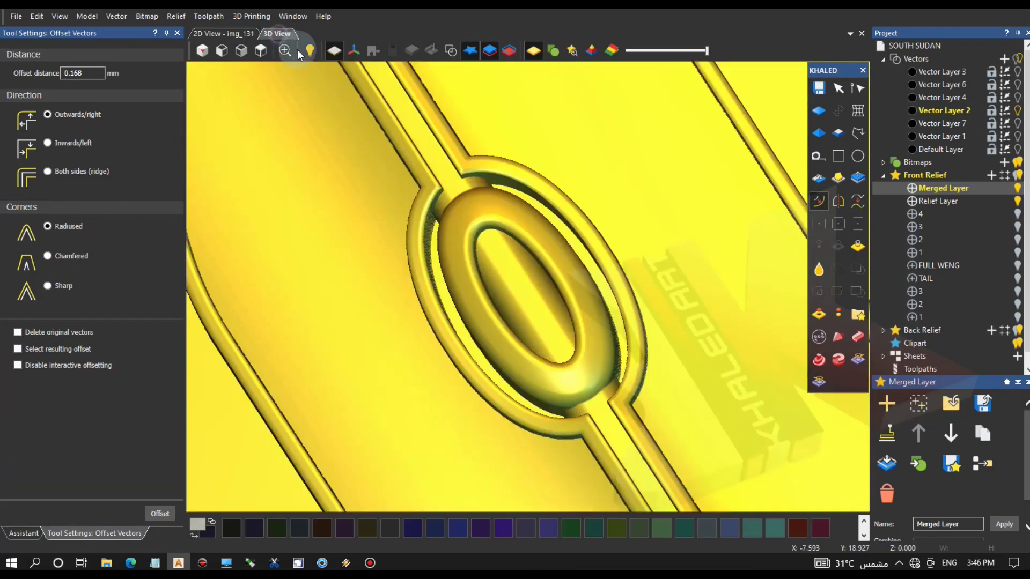
scroll(435, 175, "down", 3)
scroll(452, 104, "down", 5)
left_click(224, 33)
left_click(278, 35)
left_click(1017, 201)
left_click(1017, 201)
left_click_drag(574, 247, 537, 305)
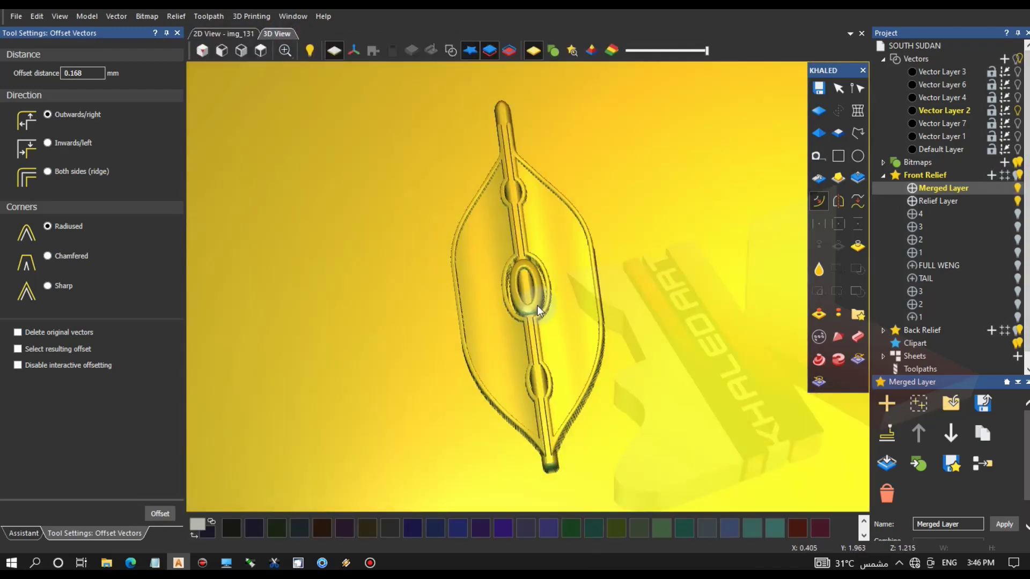
left_click(1017, 201)
left_click_drag(605, 290, 638, 262)
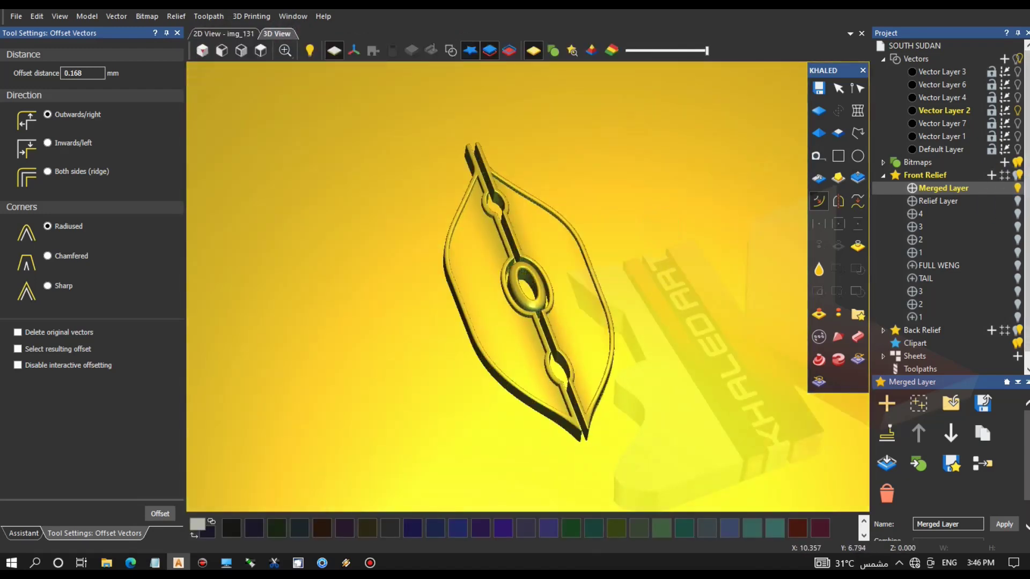
left_click(1017, 201)
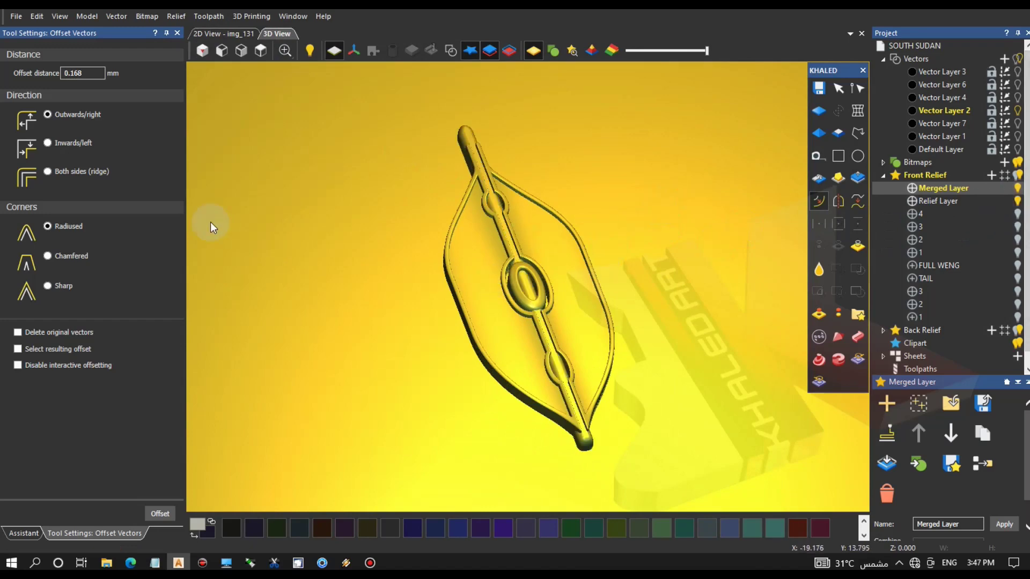
Make the Relief Layer active and zero its central bar inside the innermost centre oval.
left_click(263, 51)
scroll(532, 268, "up", 5)
left_click_drag(578, 280, 601, 185)
key("F2")
left_click(910, 200)
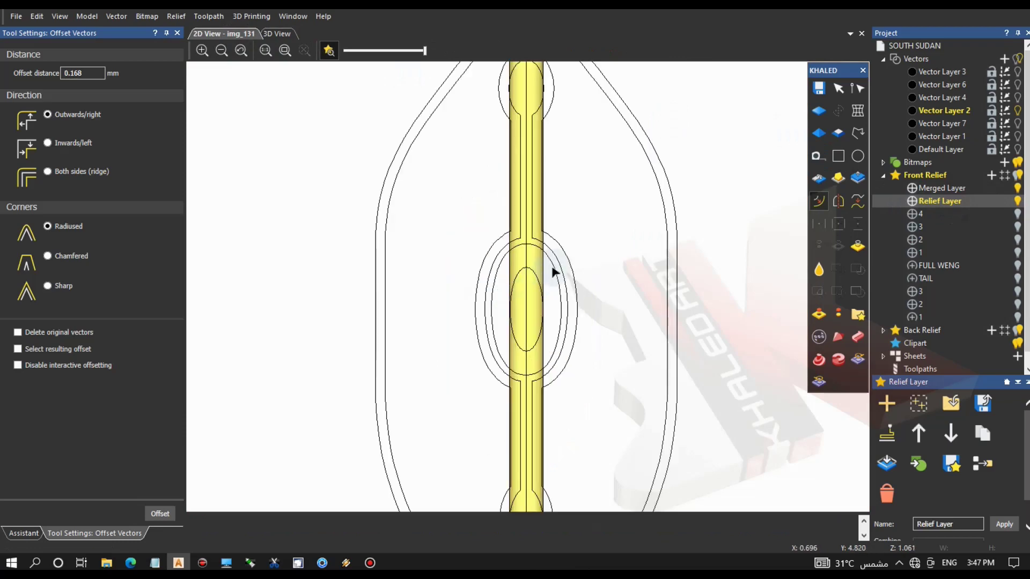
left_click(277, 33)
left_click_drag(498, 284, 406, 248)
scroll(414, 247, "down", 3)
Combine the visible relief layers into a new merged layer and delete the original Relief Layer.
left_click(1017, 211)
left_click(1018, 214)
left_click(1018, 215)
left_click(983, 463)
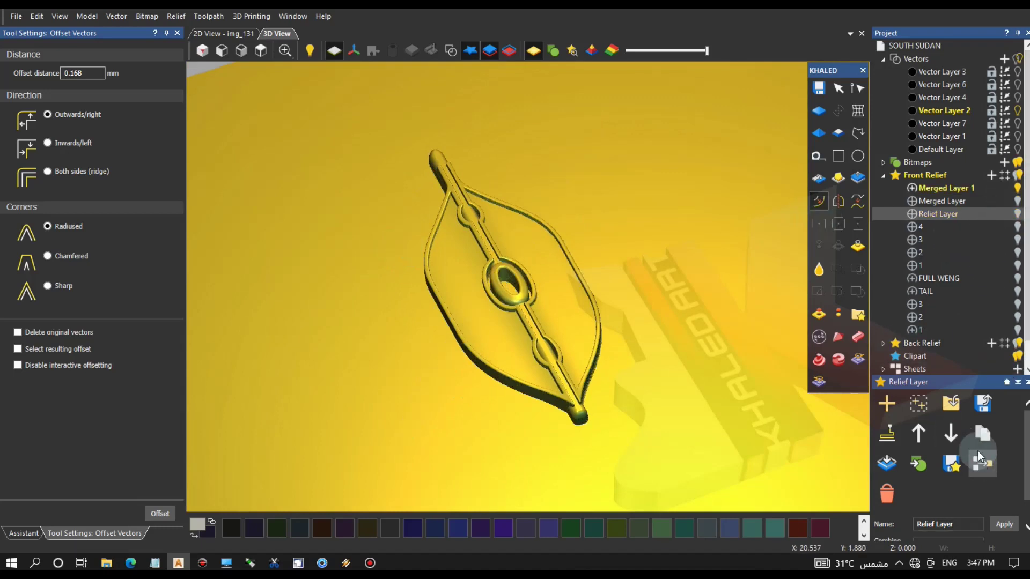
left_click(885, 483)
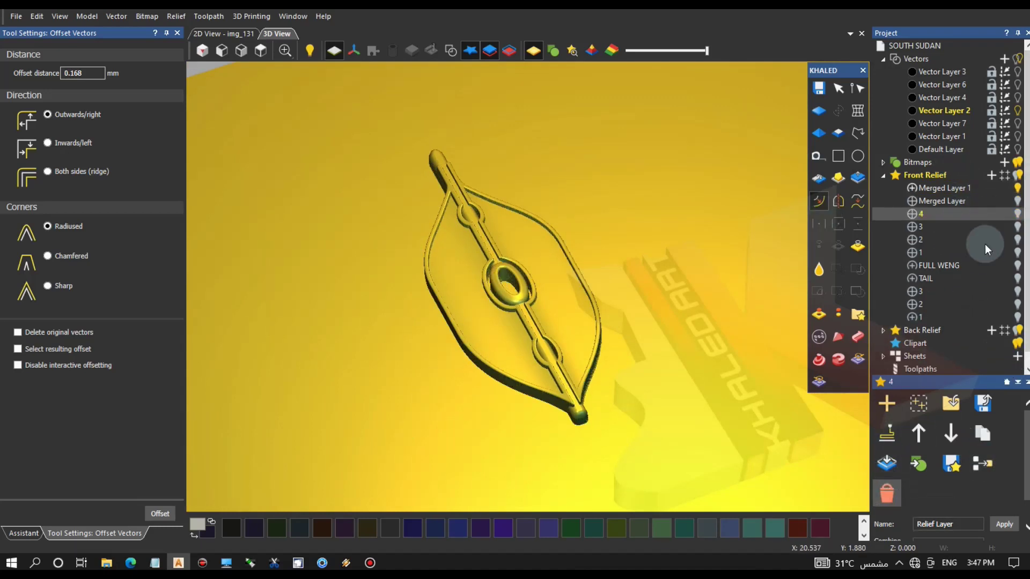
Delete the old Merged Layer relief and rename Merged Layer 1 as 5.
left_click(965, 201)
left_click(887, 486)
left_click(1026, 203)
left_click(1026, 203)
left_click(977, 188)
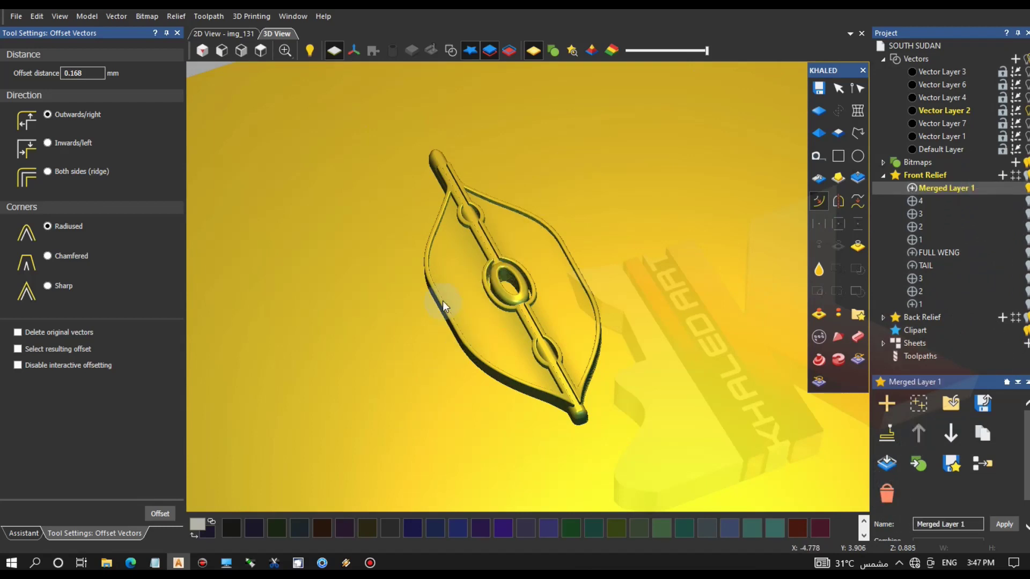
scroll(520, 281, "up", 3)
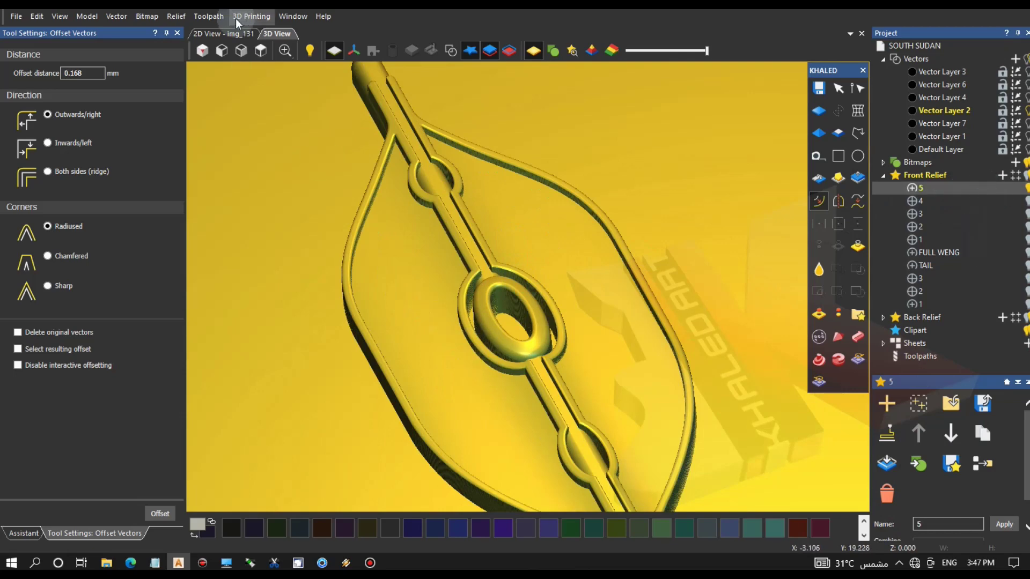
Apply the Cafe reflection map to the relief's material in the lights and material settings.
scroll(532, 253, "up", 3)
left_click_drag(662, 294, 430, 141)
left_click(21, 533)
scroll(110, 173, "up", 5)
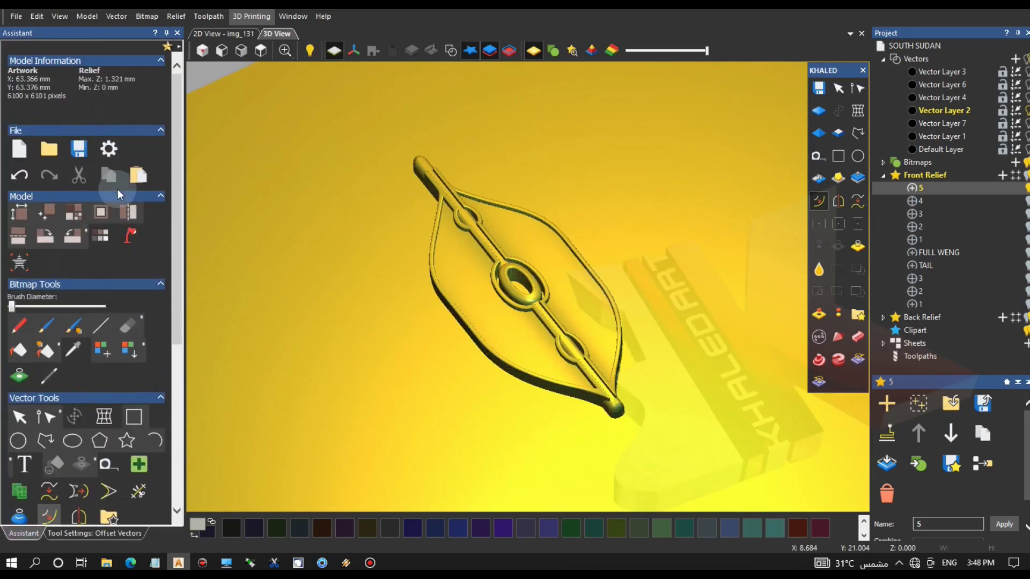
left_click(835, 254)
left_click(886, 310)
left_click(841, 337)
left_click(821, 347)
left_click(945, 421)
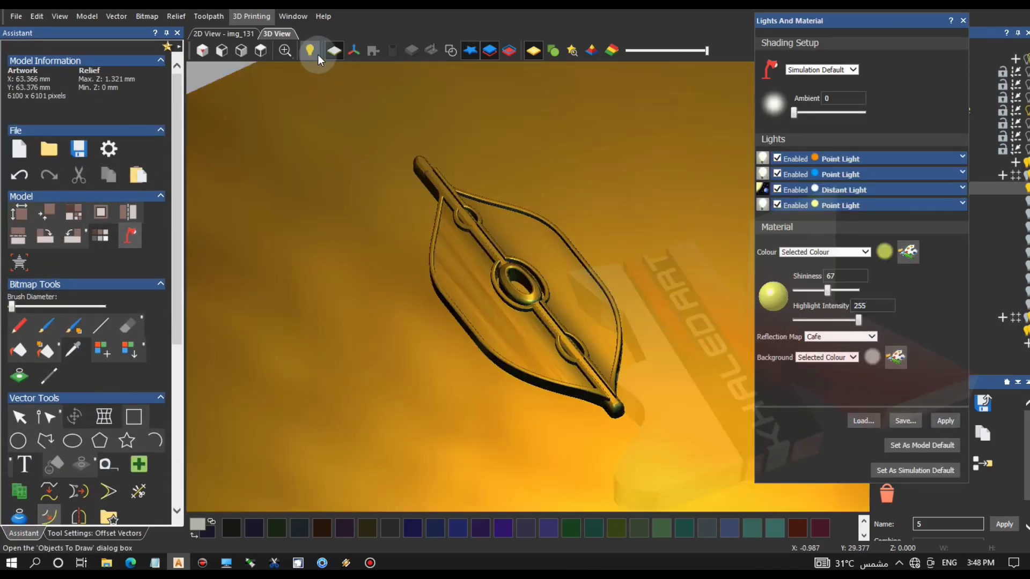
Replace the Cafe reflection map with another option and apply it to the 3D shading.
scroll(579, 286, "up", 4)
left_click_drag(578, 287, 579, 236)
left_click(846, 336)
left_click(838, 443)
left_click(938, 423)
Set the distant light's intensity to 56 and inspect the ornament's shading in 3D.
left_click(962, 189)
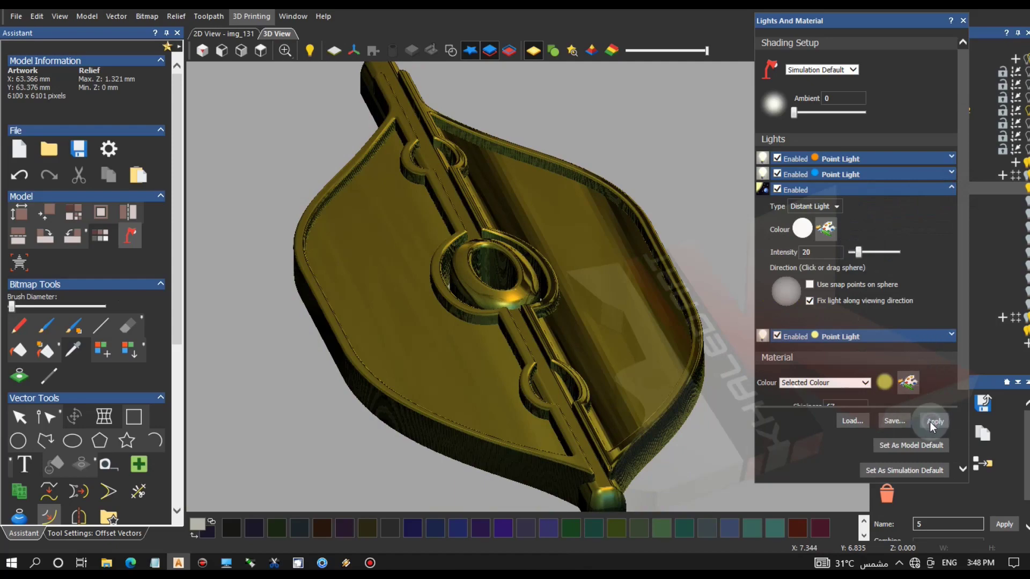
left_click(934, 421)
left_click(878, 252)
left_click_drag(473, 236, 478, 262)
left_click(332, 50)
left_click_drag(396, 195, 375, 177)
left_click(261, 51)
scroll(371, 71, "up", 5)
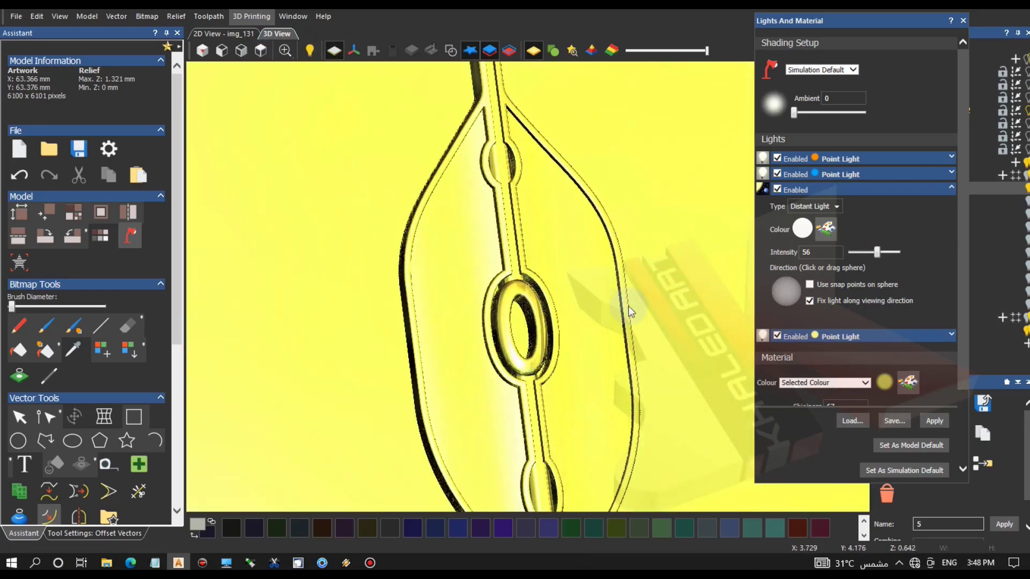
left_click_drag(628, 306, 580, 268)
Load the Gold lights and material preset and apply it to the 3D view.
left_click(853, 421)
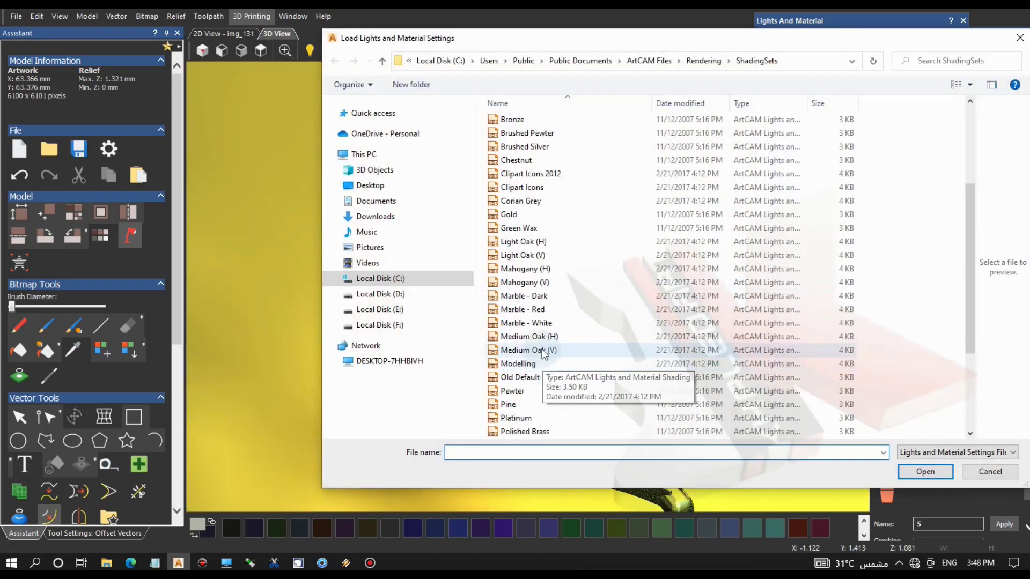
left_click(499, 212)
left_click(934, 473)
left_click(933, 422)
mouse_move(686, 365)
left_mouse_down()
mouse_move(440, 289)
mouse_move(488, 393)
mouse_move(687, 378)
left_mouse_up()
left_click(950, 174)
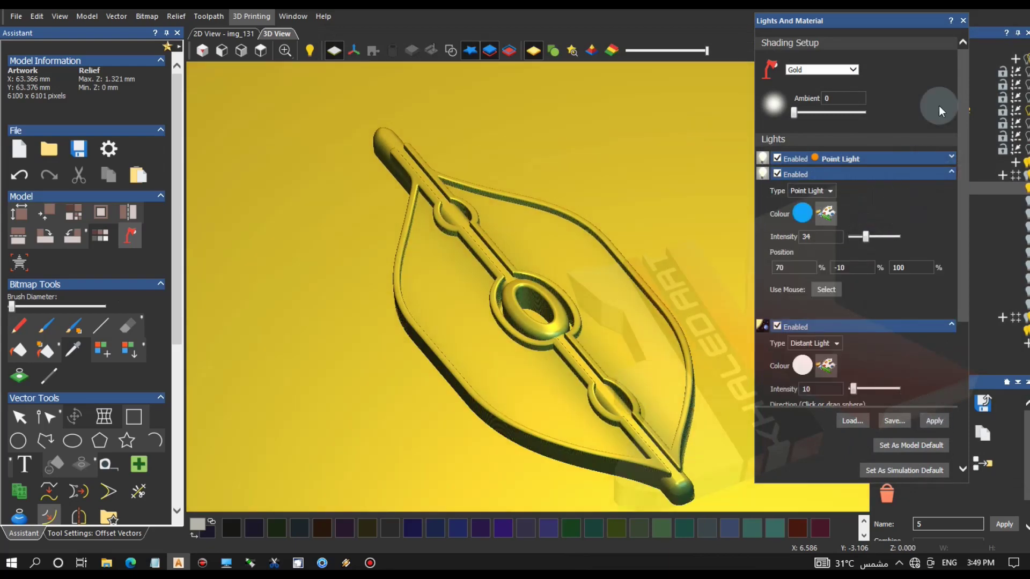
left_click(963, 20)
Delete the bracket-shaped curve above the ornament and the vertical centre line from the 2D drawing.
key("F2")
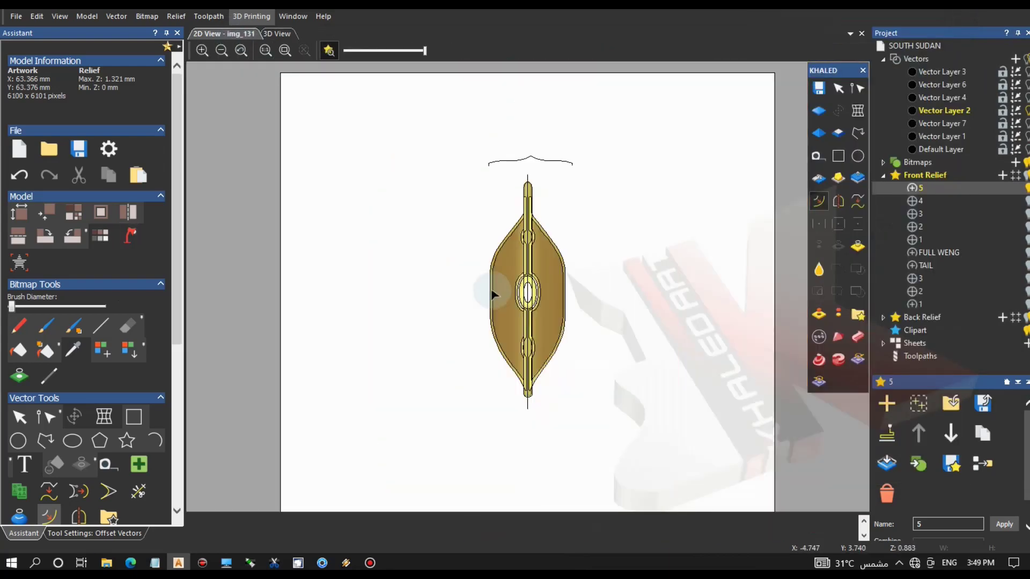
left_click(528, 186)
key("Delete")
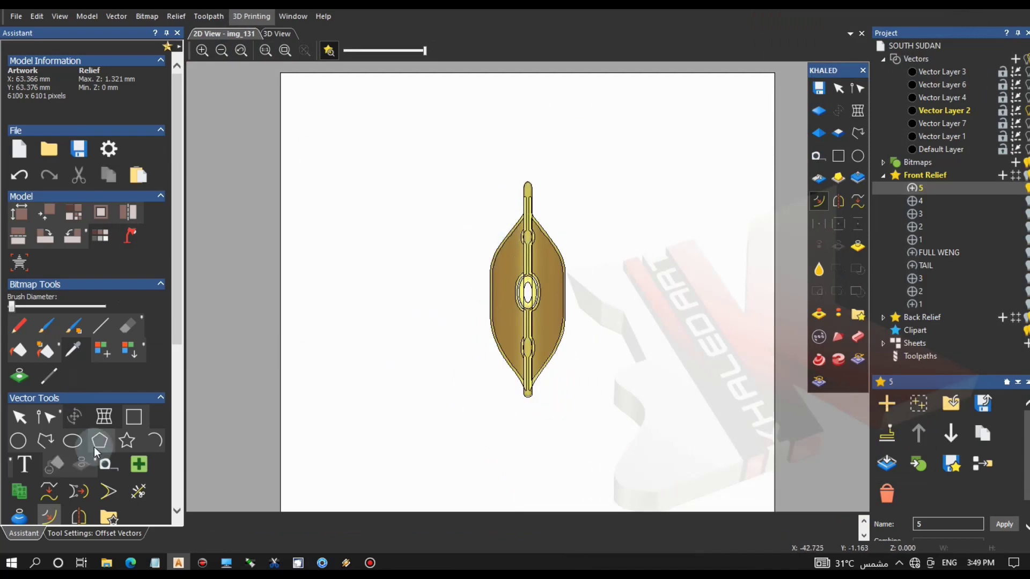
left_click(73, 441)
scroll(529, 292, "up", 5)
left_click_drag(544, 281, 626, 503)
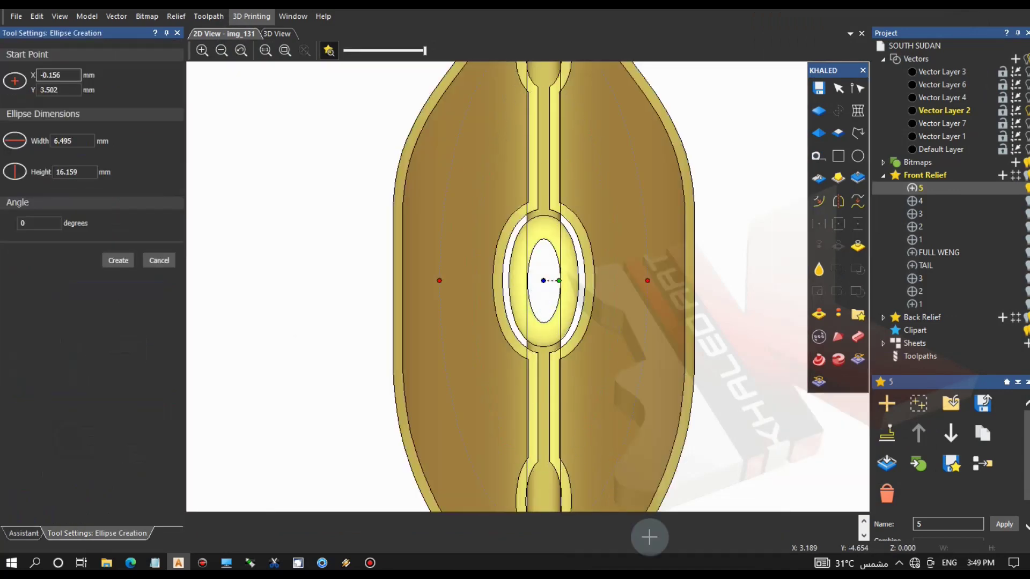
scroll(690, 368, "down", 5)
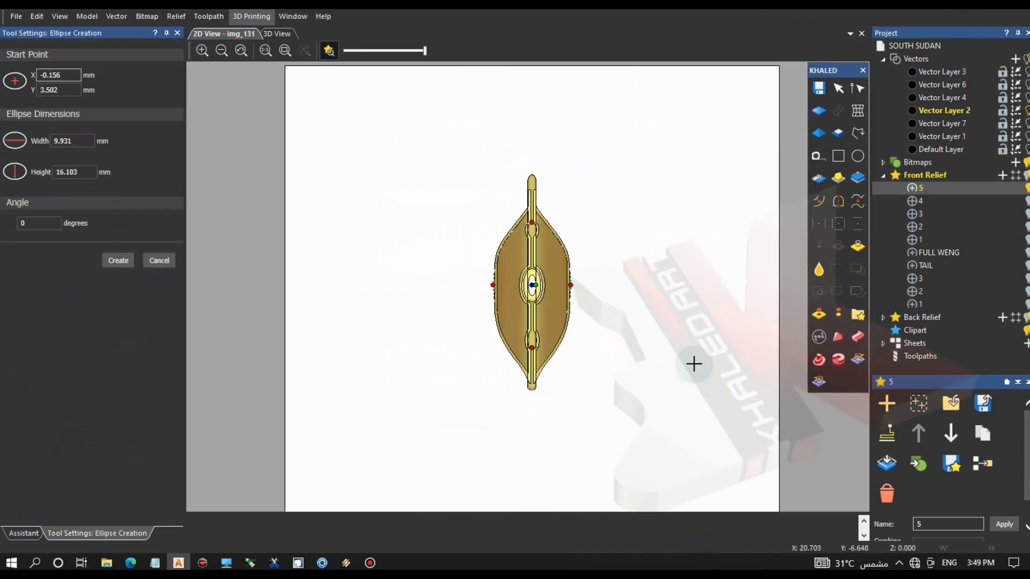
key("Escape")
Draw an ellipse about 12.4 mm wide and 30.5 mm high around the ornament, centred on its central oval.
scroll(611, 291, "up", 3)
middle_click_drag(611, 291, 592, 309)
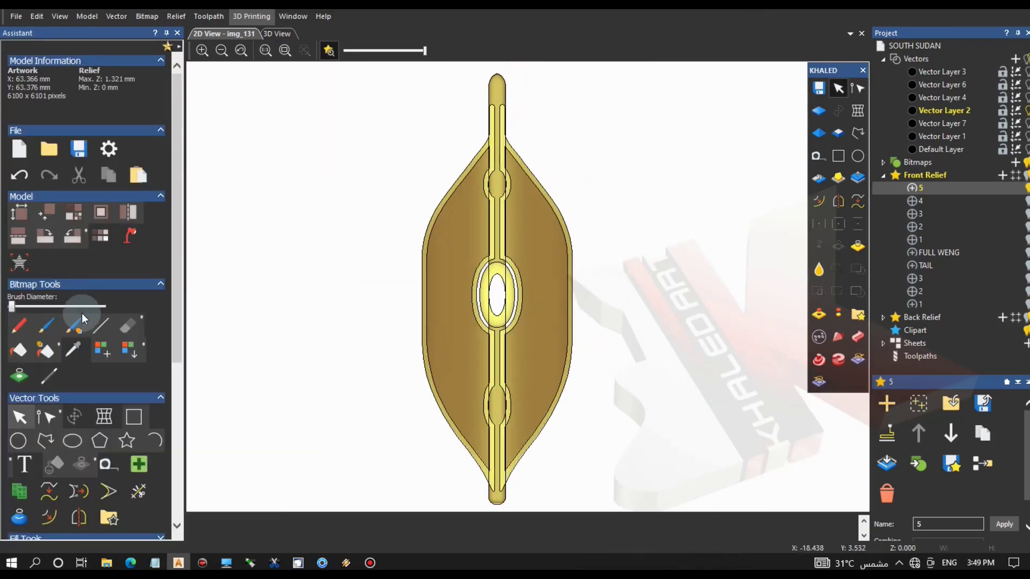
left_click(73, 441)
left_click_drag(496, 294, 592, 532)
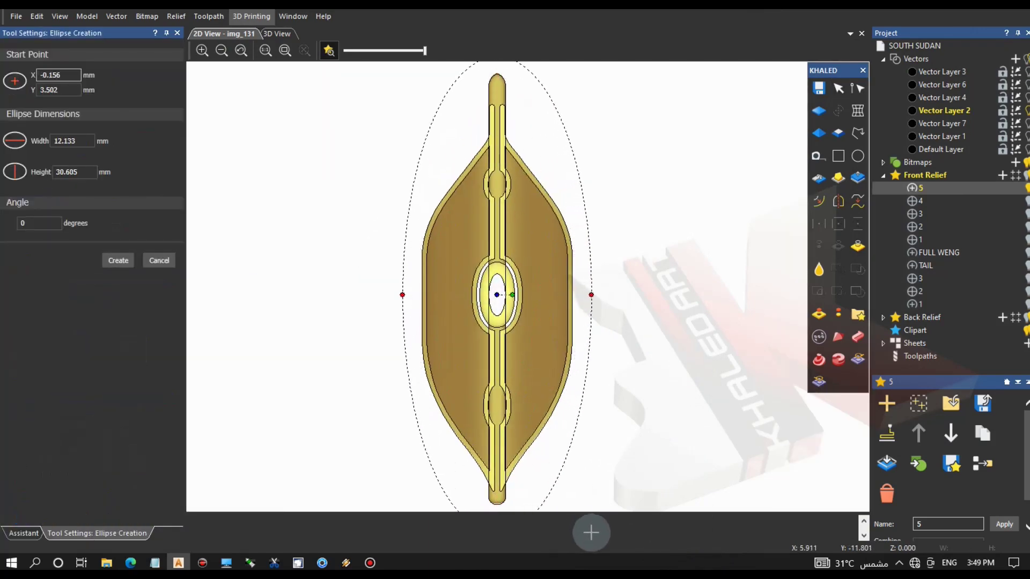
key("Return")
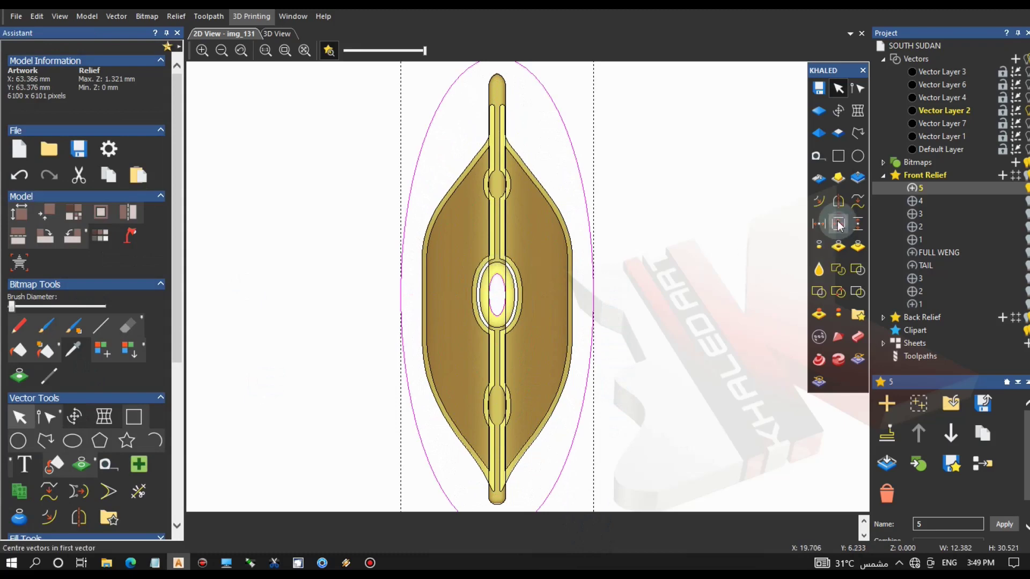
left_click(628, 209)
left_click(584, 196)
Add a round dome shape with a 10-degree angle to relief layer 5 inside the large ellipse.
left_click(278, 34)
left_click_drag(512, 171, 555, 151)
left_click(819, 133)
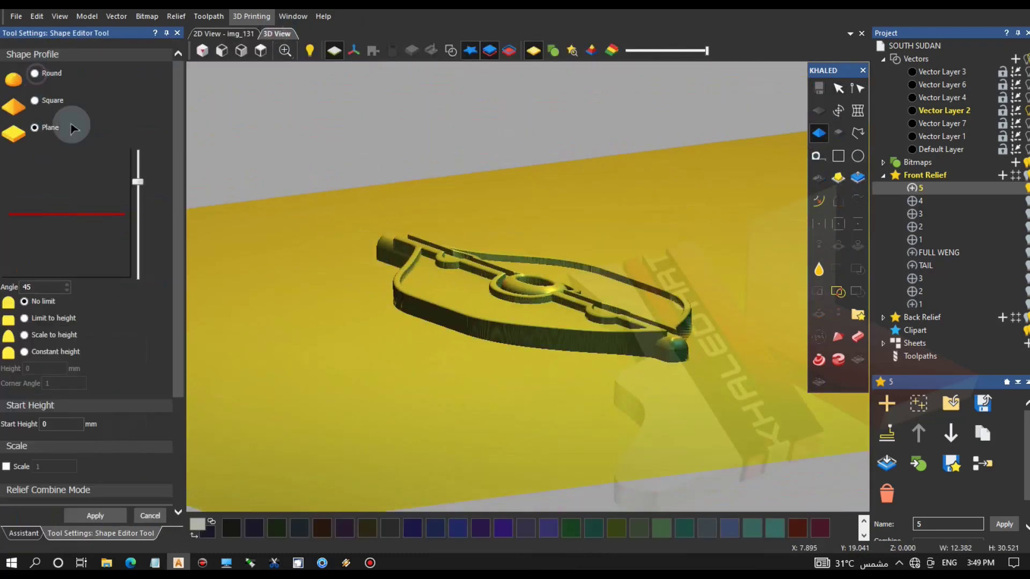
left_click(44, 73)
left_click_drag(138, 197, 138, 208)
left_click_drag(410, 285, 537, 300)
left_click(225, 48)
scroll(496, 275, "up", 6)
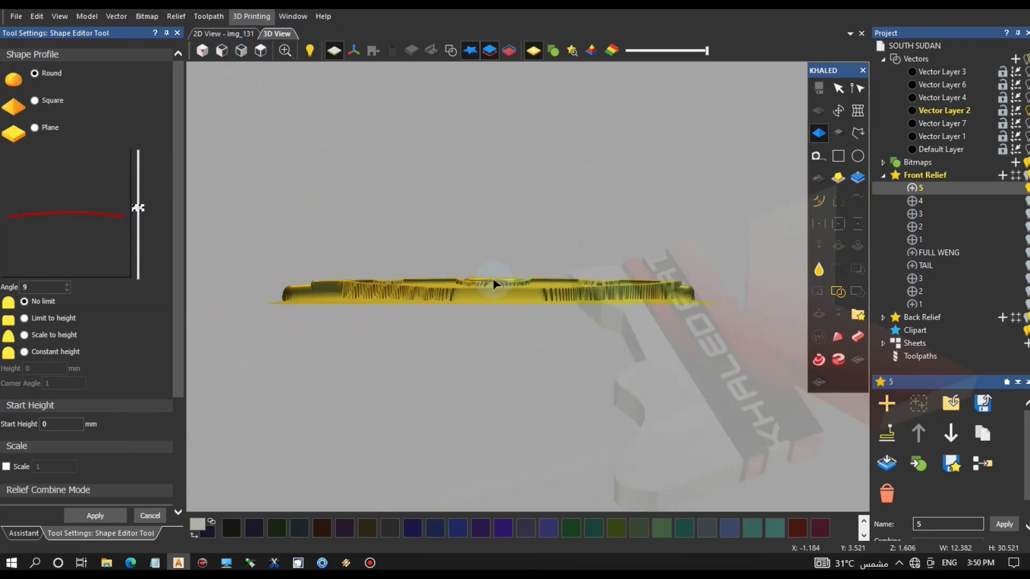
type("10")
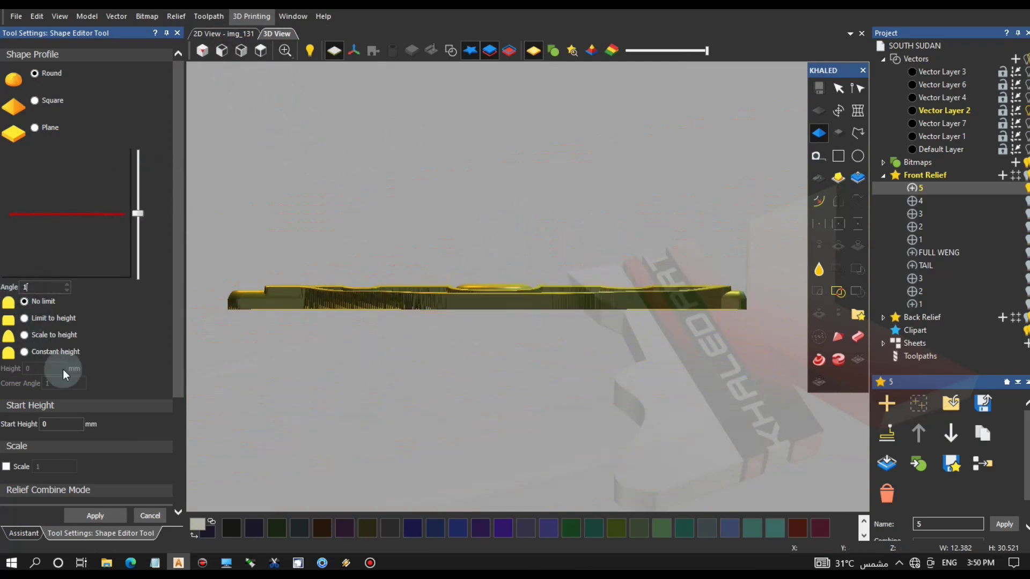
left_click(150, 516)
Fade the relief preview in the 2D view to make the ornament's vectors easier to pick.
left_click(223, 34)
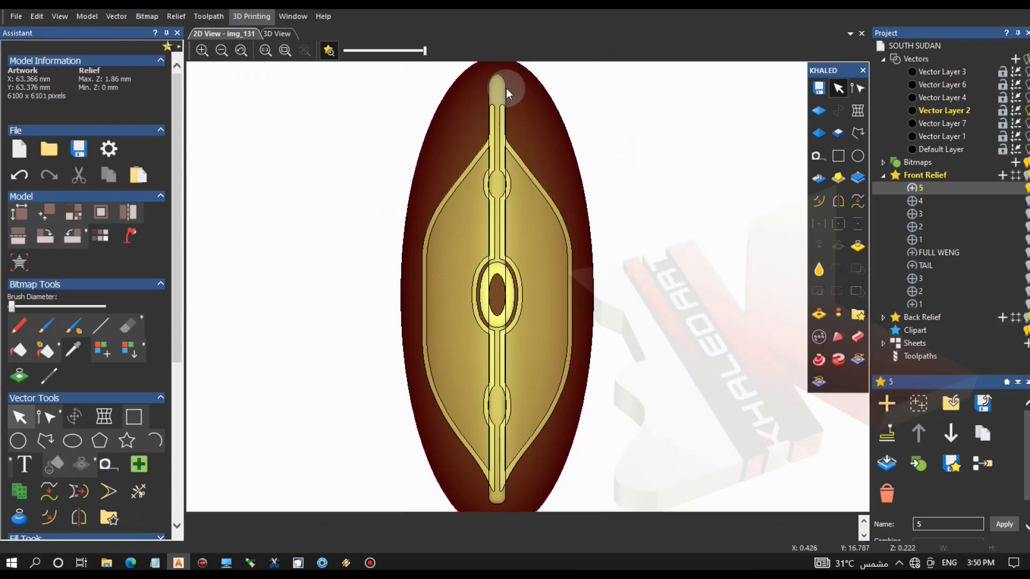
left_click(526, 168)
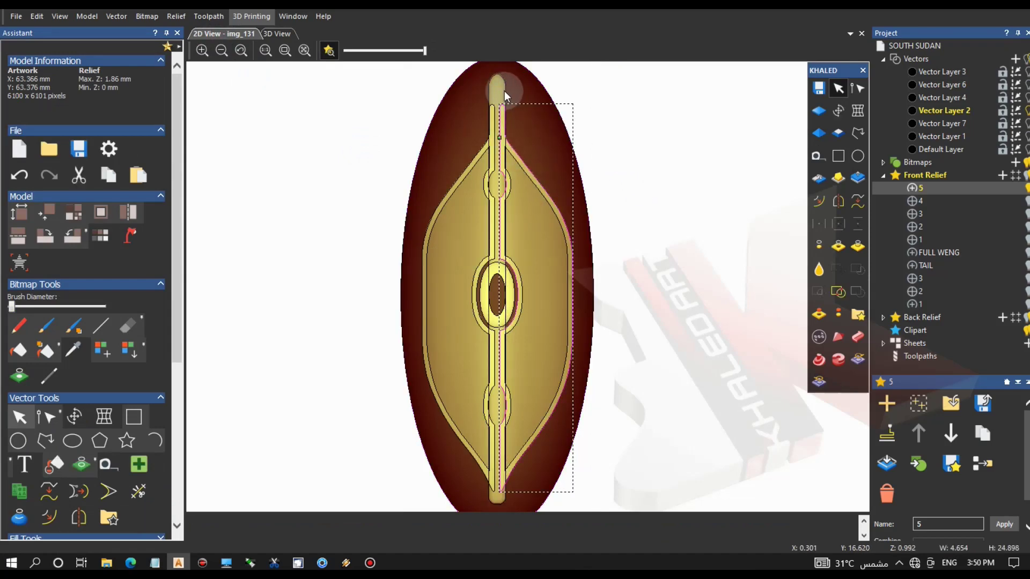
scroll(499, 292, "up", 2)
left_click(491, 182)
scroll(456, 176, "down", 4)
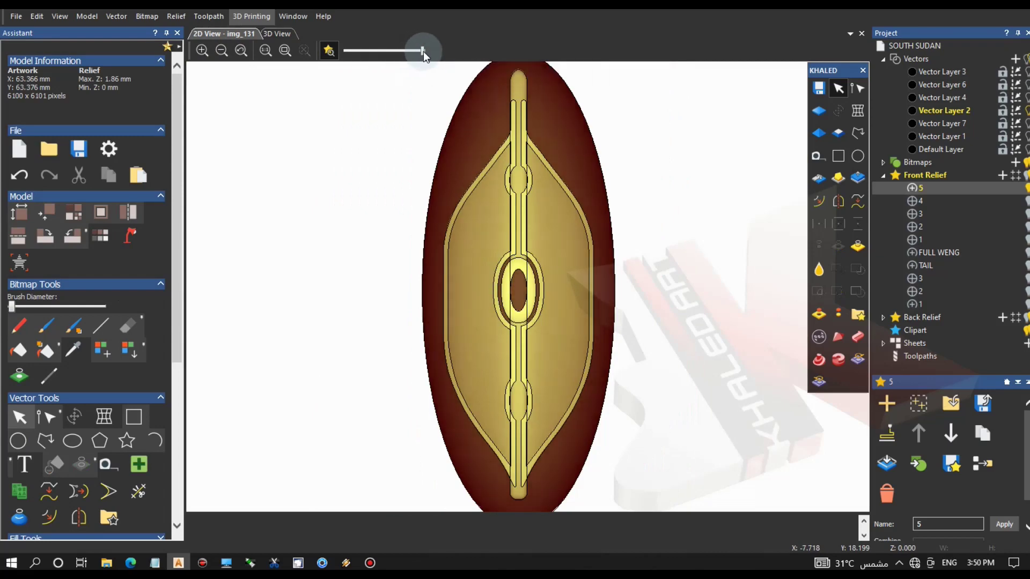
left_click_drag(423, 51, 358, 51)
scroll(526, 100, "up", 2)
scroll(530, 151, "down", 2)
scroll(529, 110, "up", 2)
Copy and paste the leaf and central bar outlines, and weld the copies into one outer ornament outline.
left_click(523, 191)
left_click(510, 180, "shift")
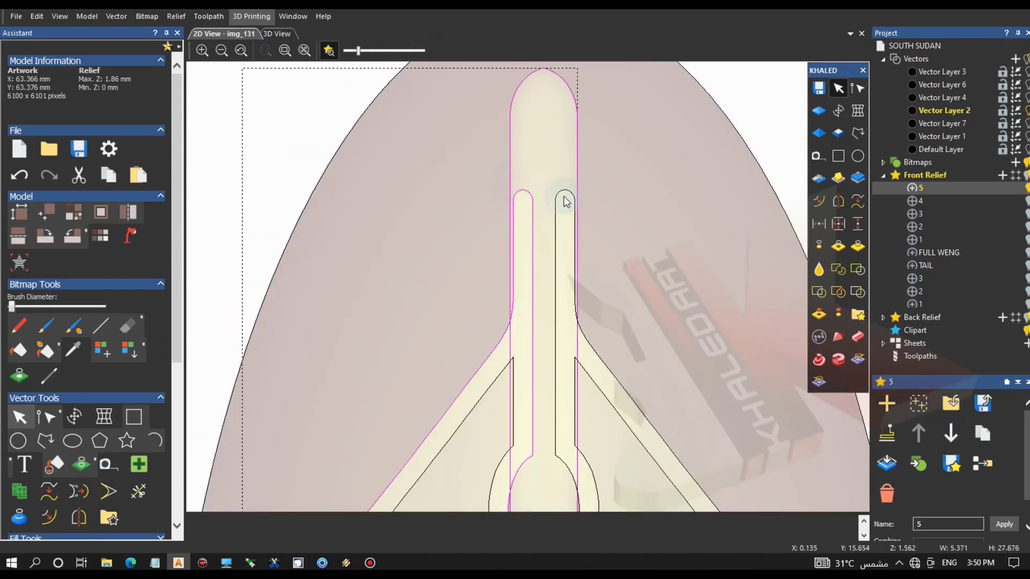
scroll(555, 267, "down", 4)
scroll(532, 382, "up", 3)
right_click(568, 370)
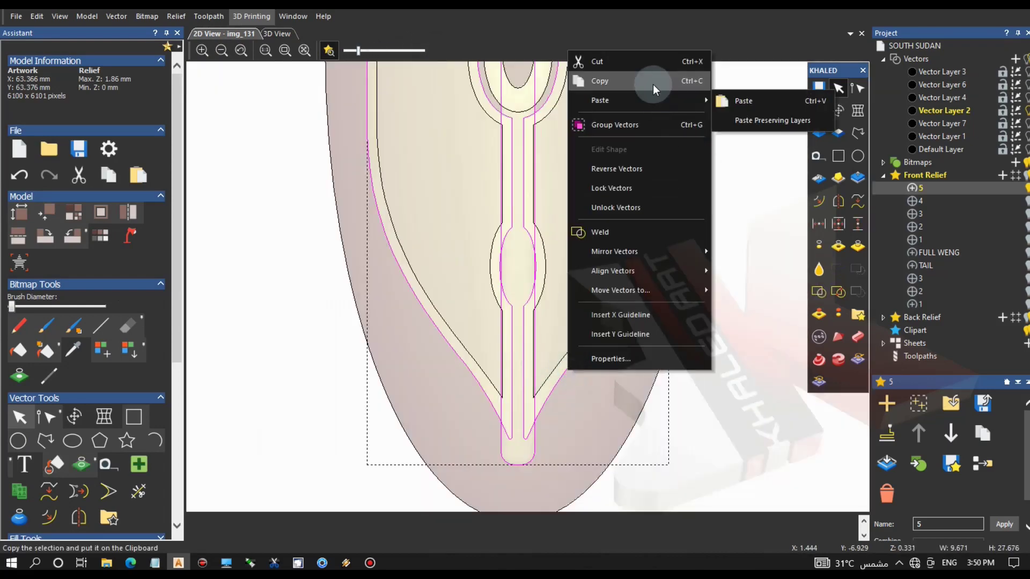
left_click(653, 85)
left_click(740, 183)
right_click(740, 185)
left_click(774, 193)
left_click(820, 294)
Delete the leftover weld vectors at the lower and upper small ovals of the central bar.
left_click_drag(477, 217, 581, 321)
key("Delete")
scroll(534, 279, "down", 2)
scroll(525, 163, "up", 2)
left_click_drag(499, 176, 609, 270)
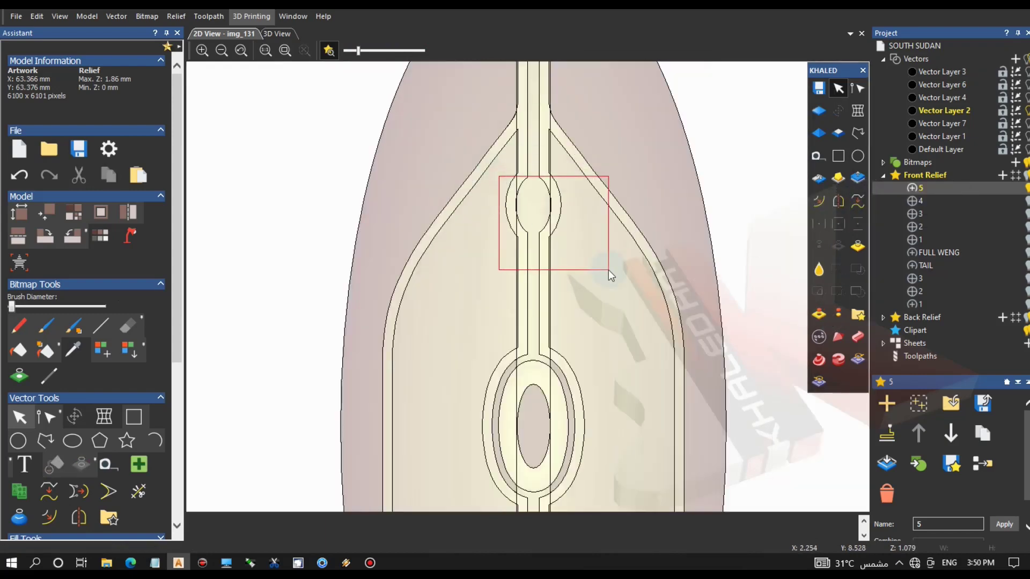
Zero relief layer 5 outside the welded ornament outline and inside the innermost centre oval.
left_click(623, 209)
left_click(819, 246)
left_click(758, 225)
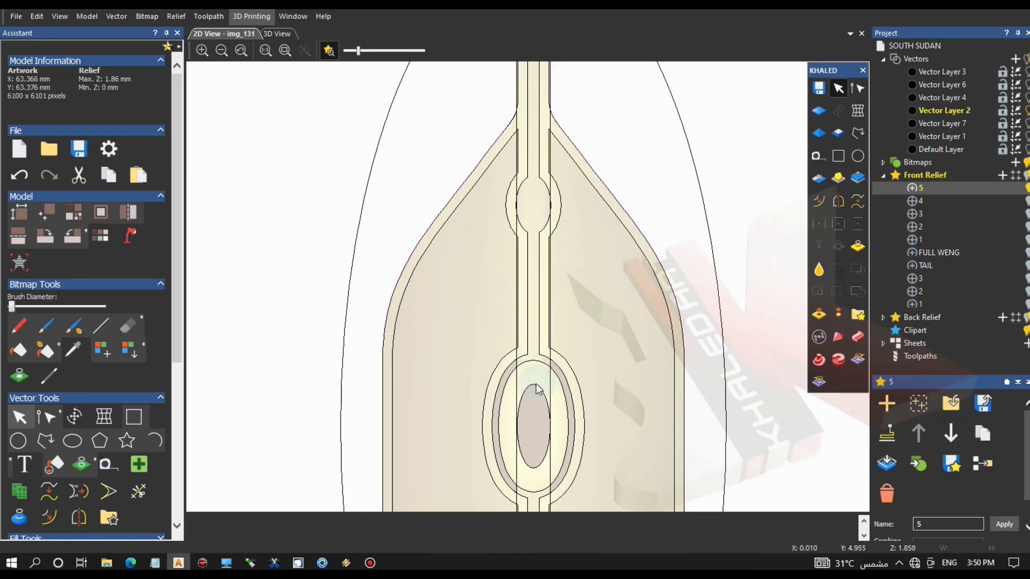
Show relief layers 4, 3, 2, 1, FULL WENG and TAIL together with layer 5 in 3D.
key("F3")
left_click_drag(445, 192, 456, 273)
scroll(455, 273, "down", 5)
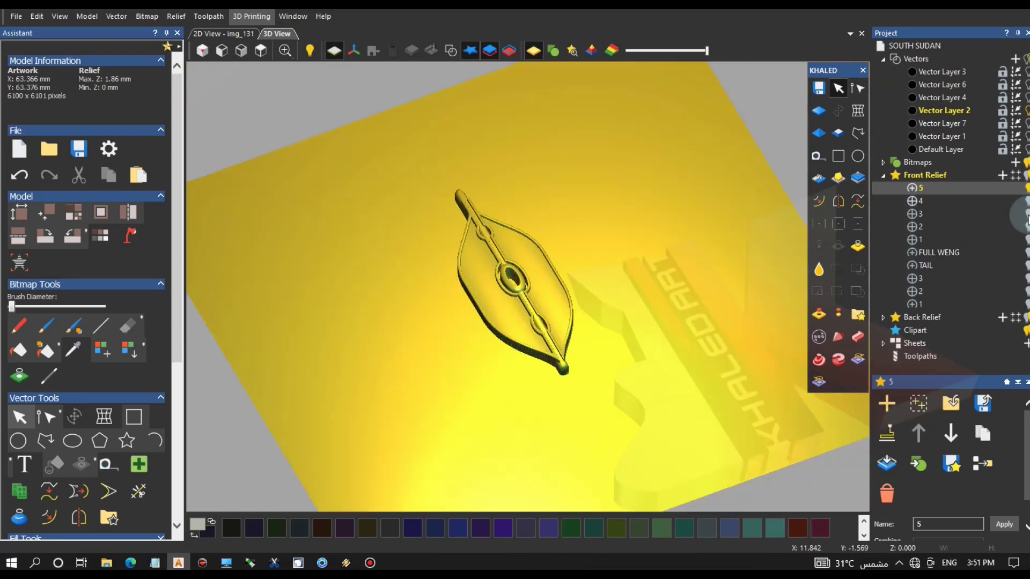
left_click(1026, 214)
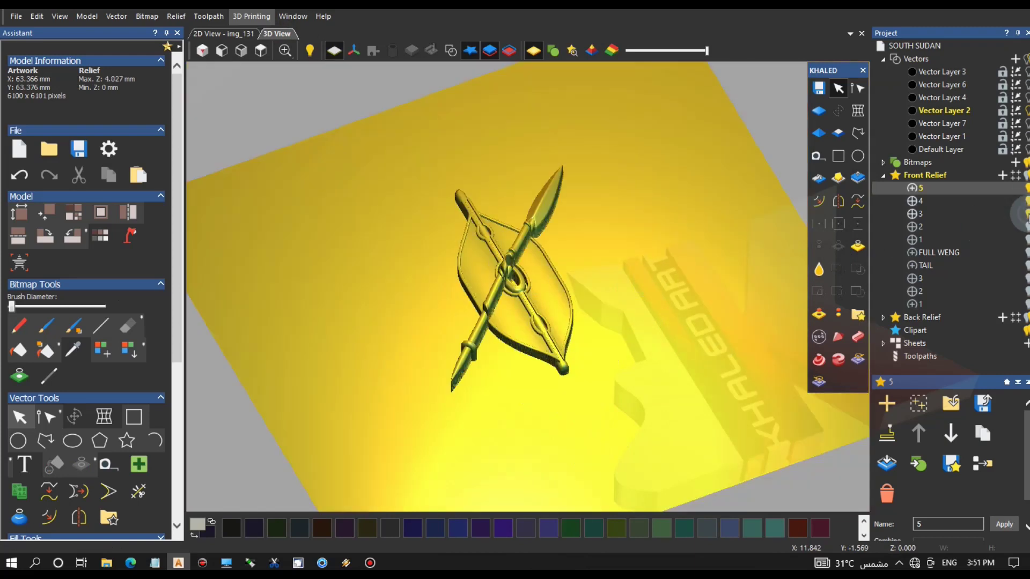
left_click(1026, 227)
left_click(1026, 240)
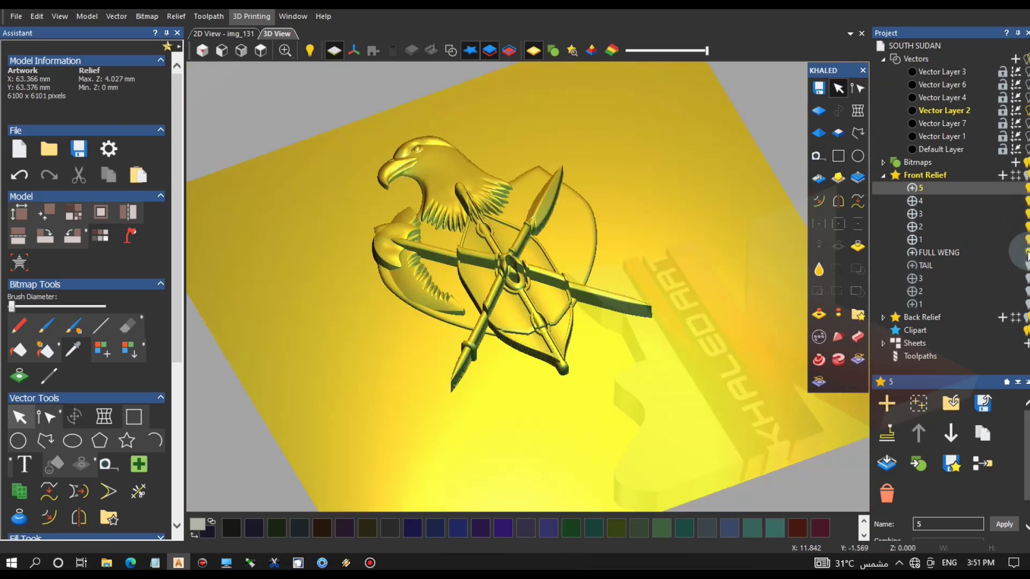
left_click(1027, 252)
left_click(1027, 265)
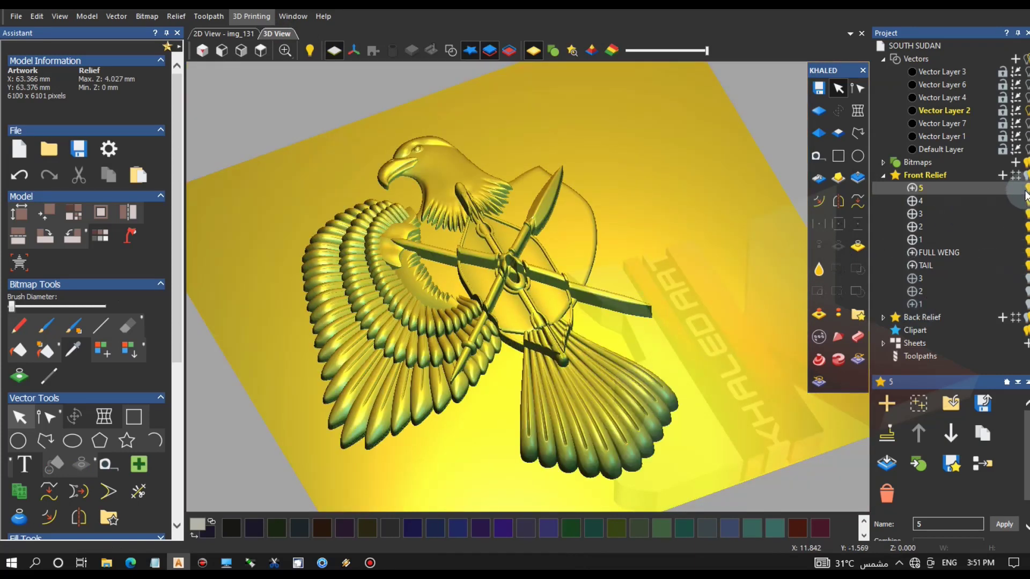
Set relief layer 5's combine mode to Merge High.
scroll(948, 513, "down", 1)
left_click(948, 513)
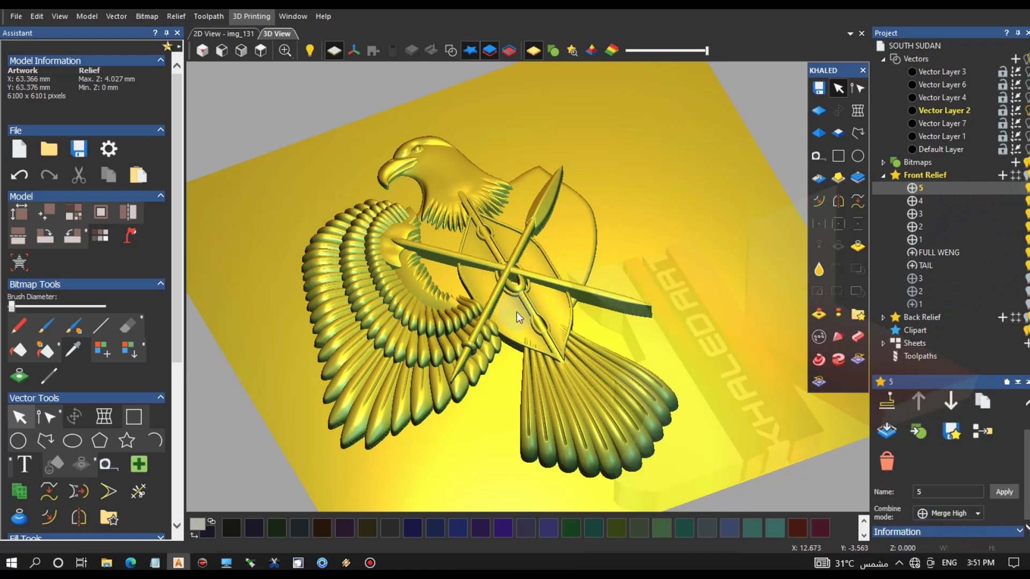
scroll(515, 301, "up", 3)
Apply a plane shape with a 0.5 mm start height to layer 5 within the welded ornament outline.
left_click(250, 35)
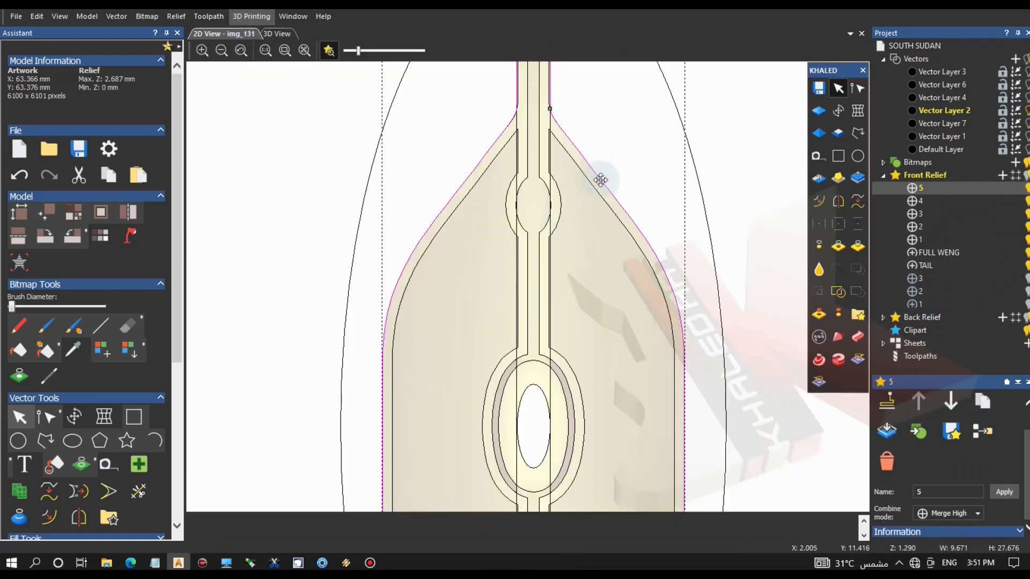
left_click(281, 35)
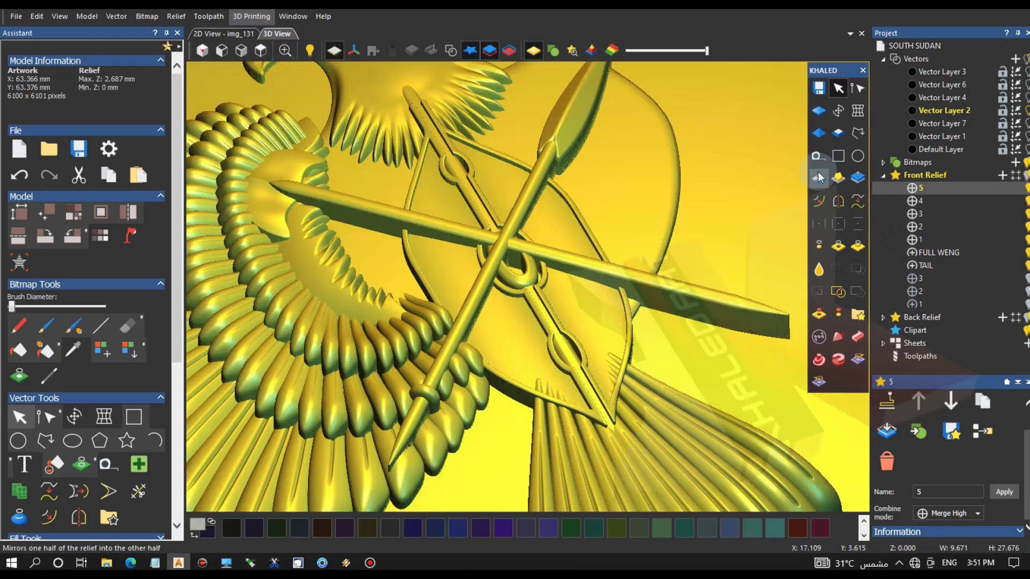
left_click(820, 133)
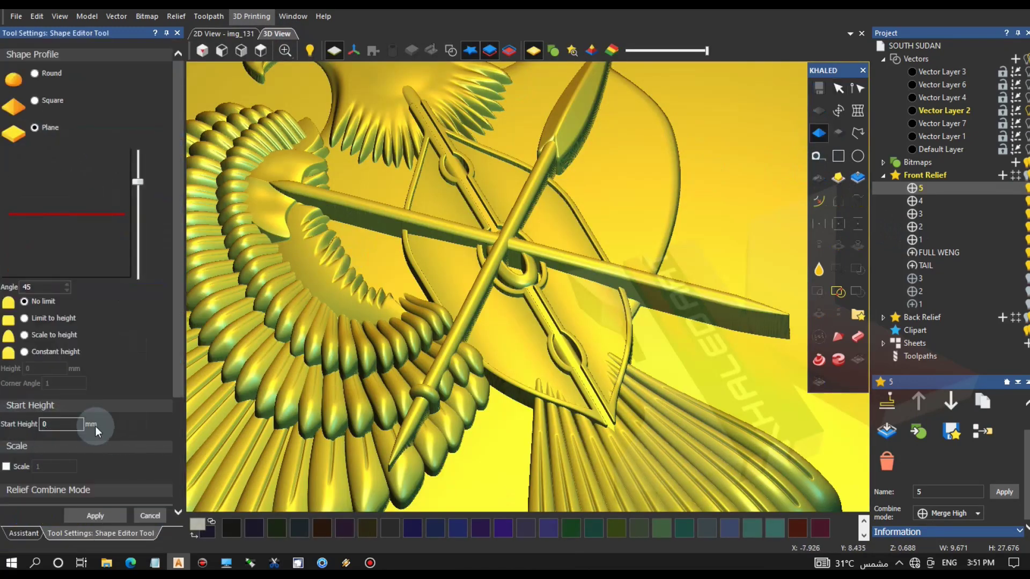
type(".5")
key("Return")
Try plane start heights of 0.7, 0.8, 1 and 1.2 mm for the shield on relief layer 5.
left_click_drag(604, 172, 205, 418)
type(".7")
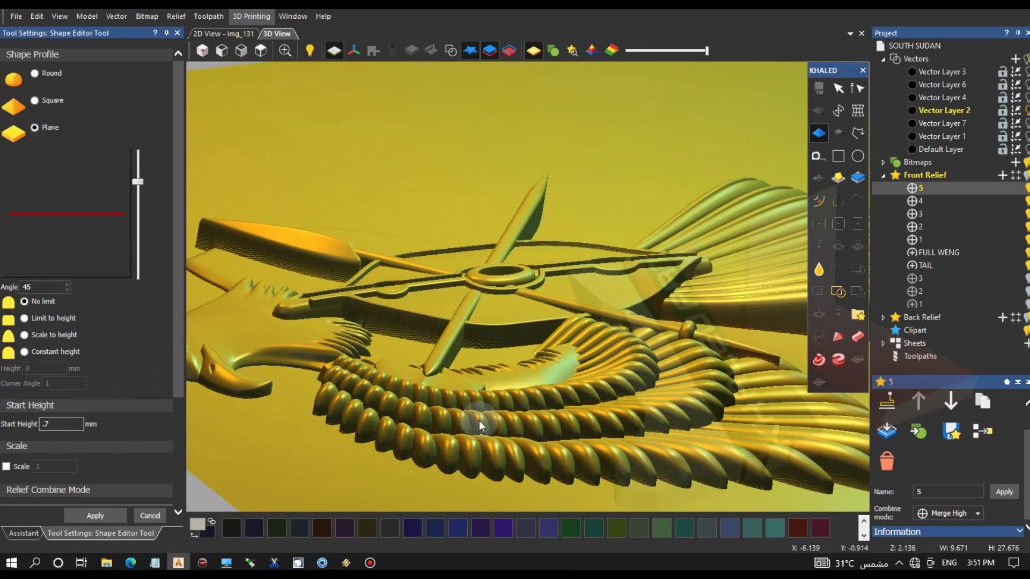
left_click_drag(479, 420, 531, 281)
left_click_drag(54, 423, 7, 418)
type(".")
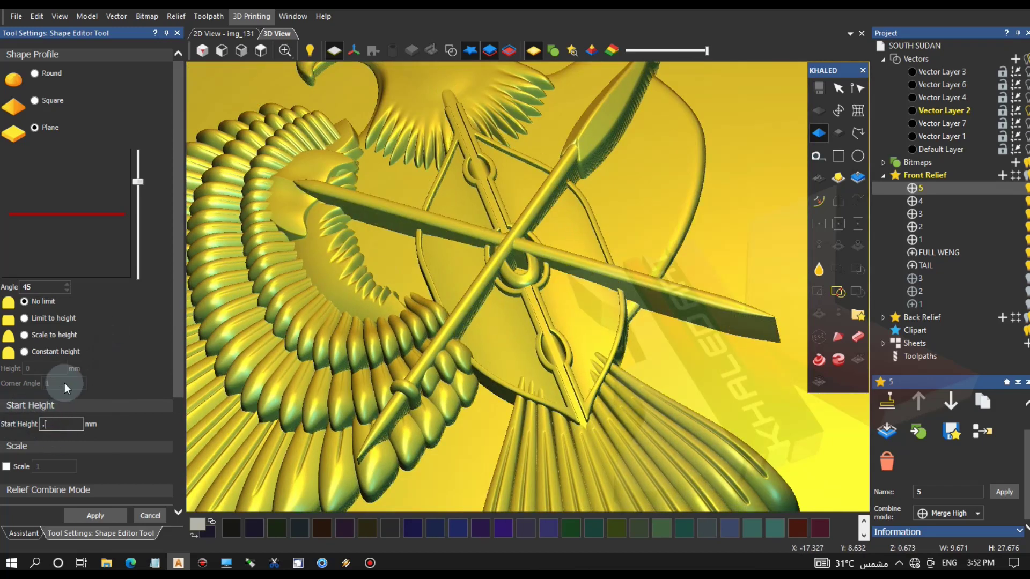
type("8")
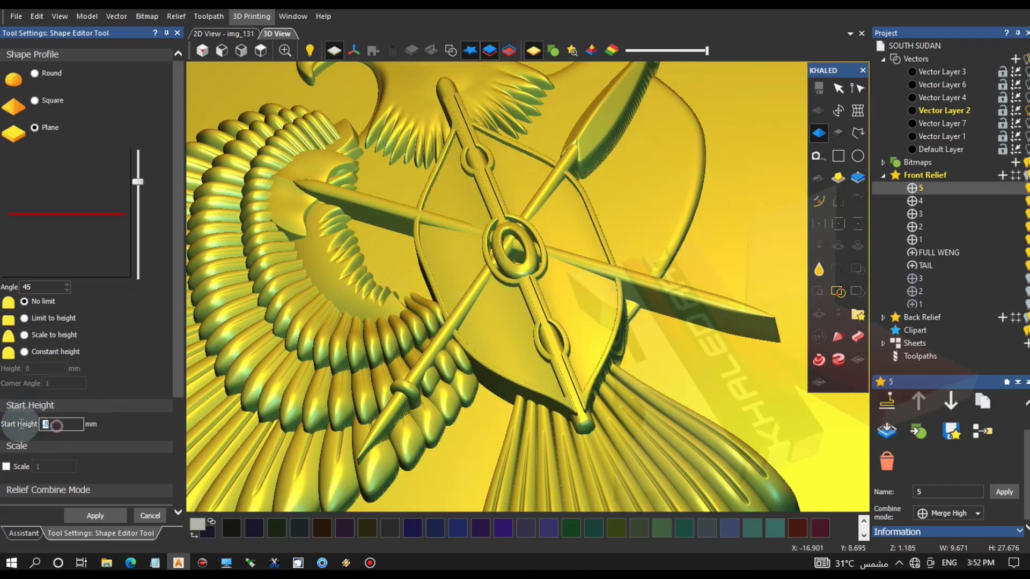
key("BackSpace")
key("BackSpace")
type("1")
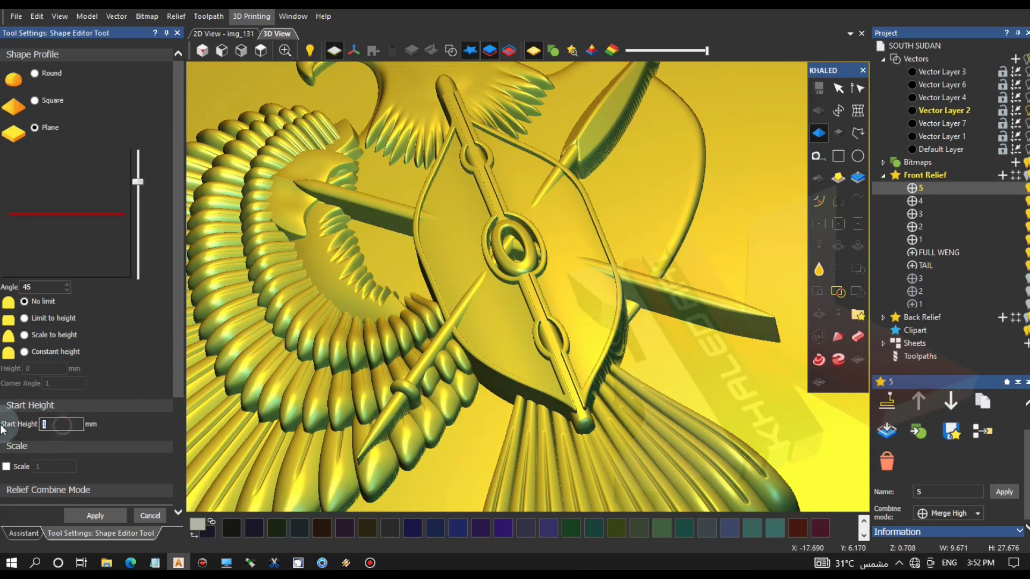
type(".2")
left_click_drag(349, 321, 525, 266)
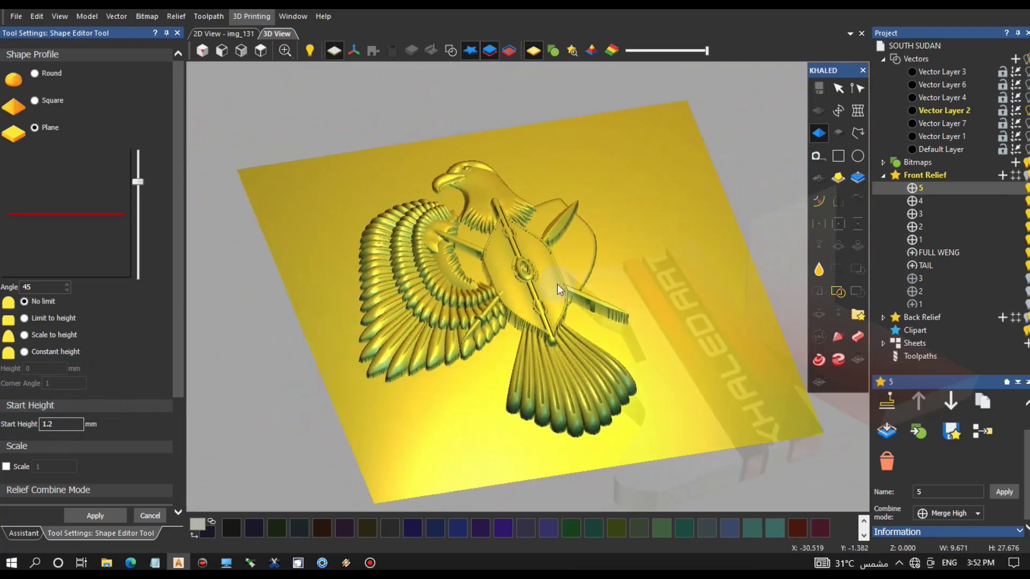
right_click_drag(535, 268, 473, 296)
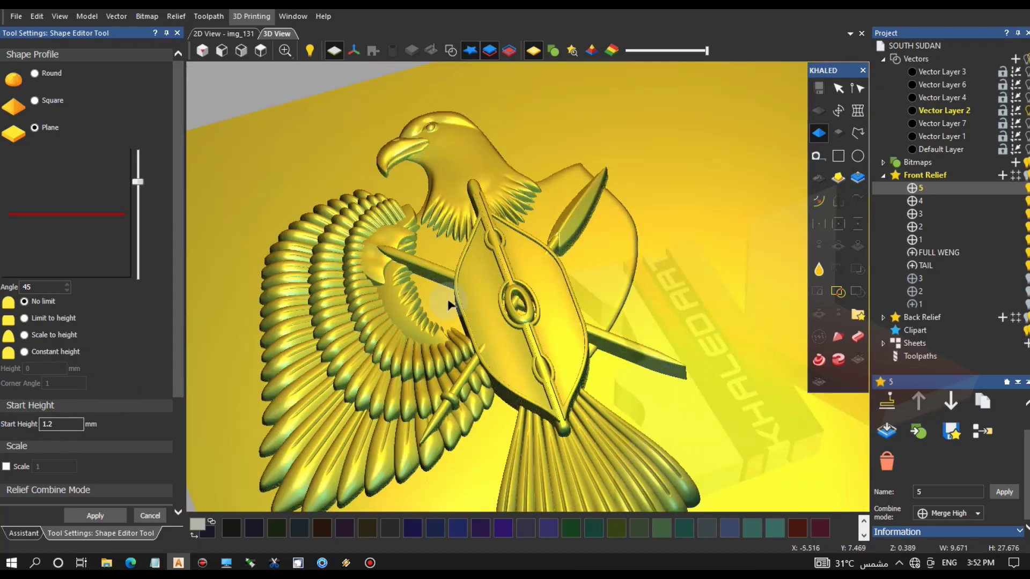
left_click_drag(338, 135, 582, 239)
middle_click_drag(582, 238, 603, 178)
Undo the plane raise of the shield, leave the Shape Editor and toggle relief layer 5's visibility.
key("ctrl+z")
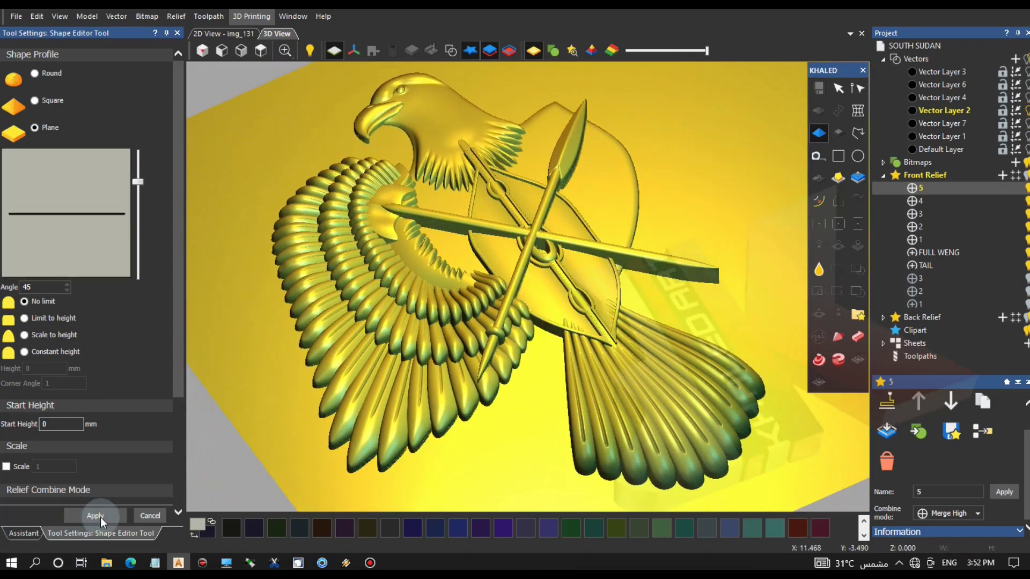
left_click(147, 517)
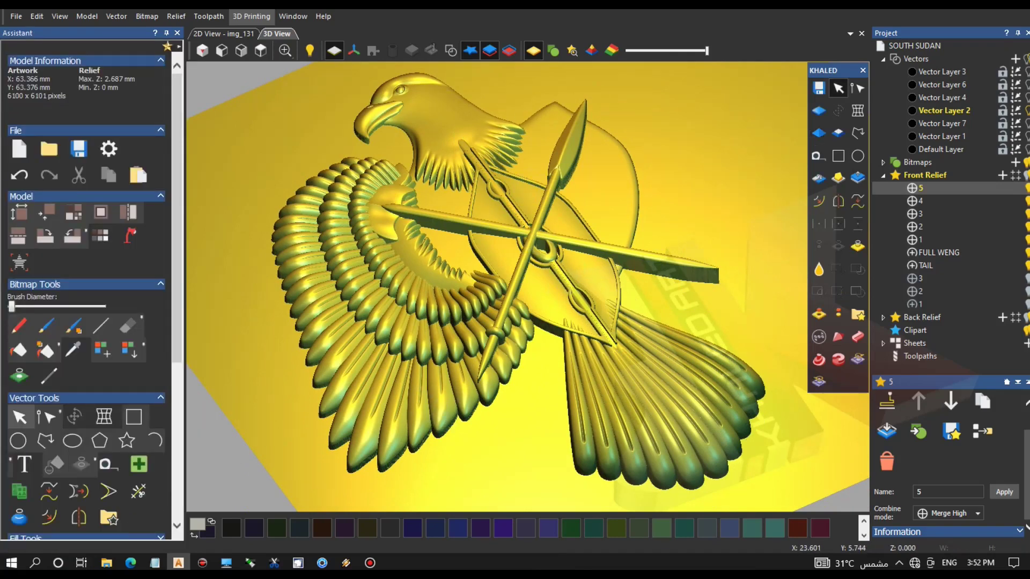
left_click(1026, 189)
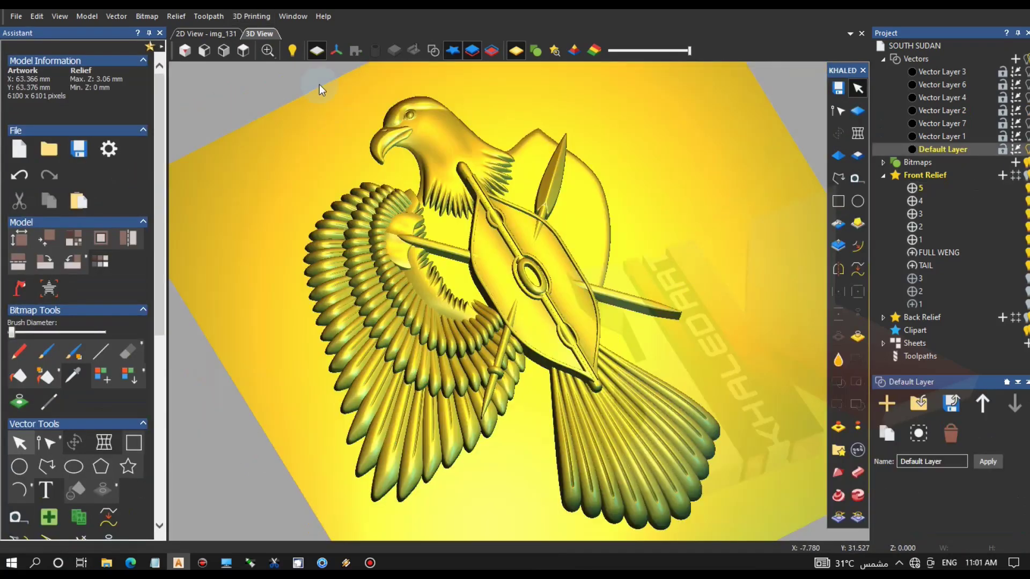
Add a new front relief layer, make it active and select the eagle's leg outline.
key("F2")
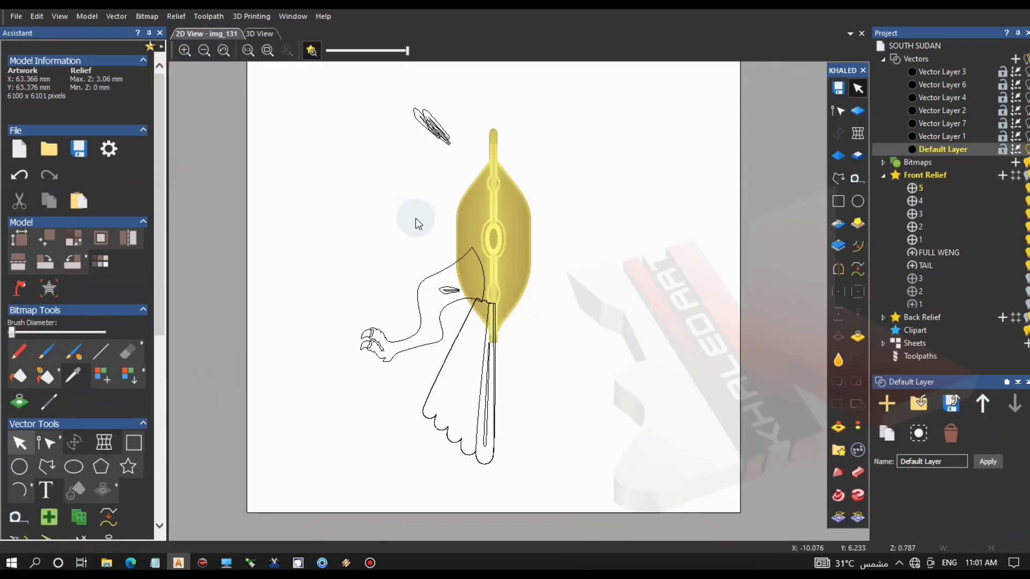
left_click(1003, 177)
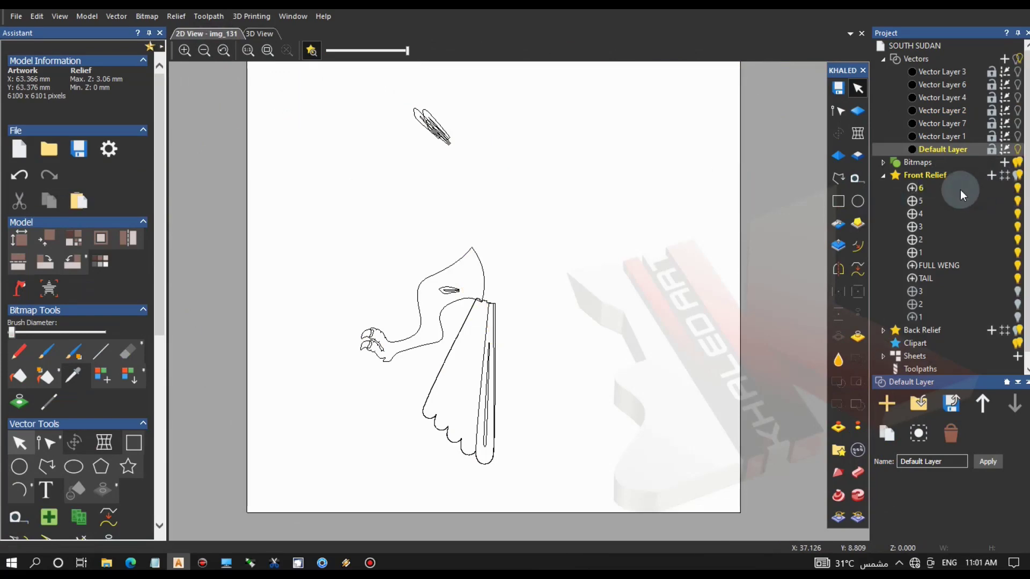
left_click(960, 189)
left_click(441, 322)
Hide relief layers 4 and 3 in the 3D view so the crossed spears are out of the way.
key("F3")
left_click_drag(464, 257, 558, 263)
scroll(511, 239, "down", 3)
left_click_drag(512, 239, 557, 226)
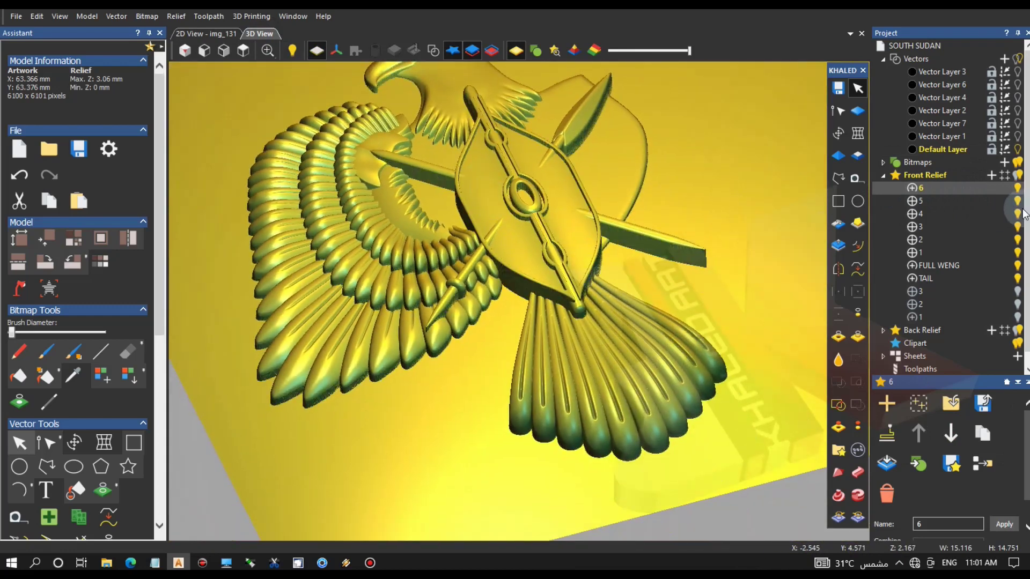
left_click(1017, 215)
left_click(1018, 228)
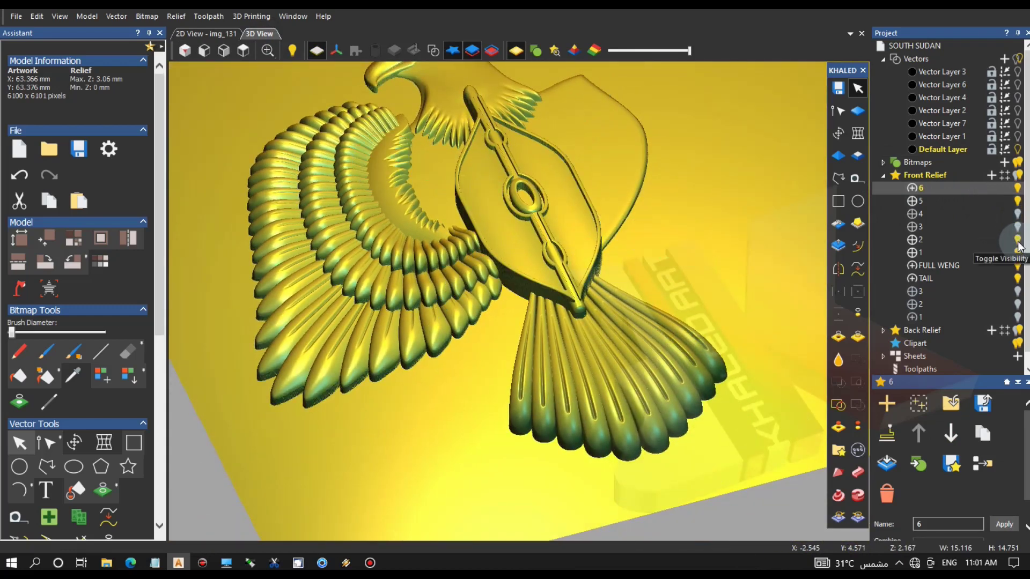
left_click(1018, 240)
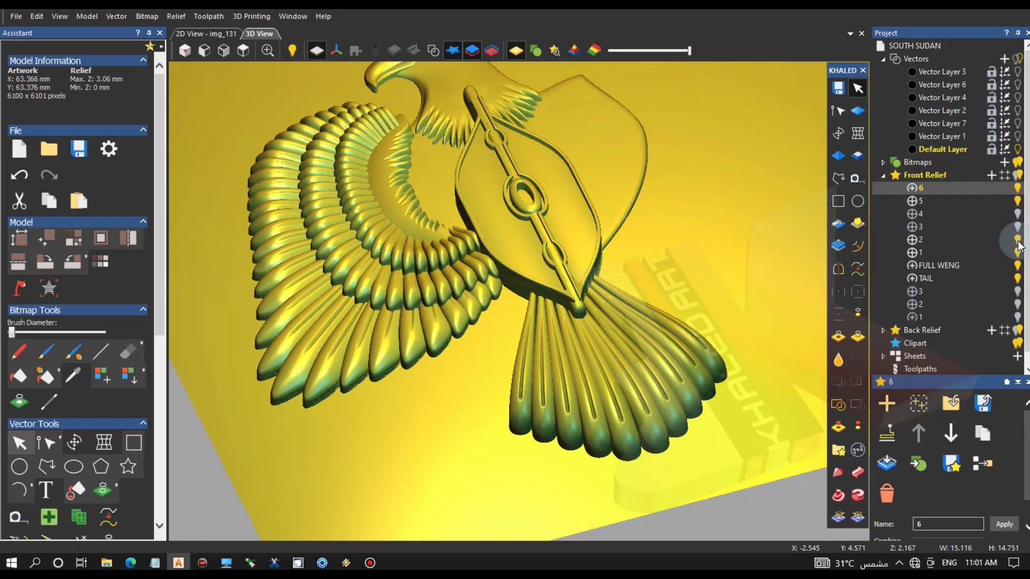
left_click_drag(507, 269, 533, 252)
Preview a round shape with a 1 mm start height on the eagle's leg outline.
left_click(223, 34)
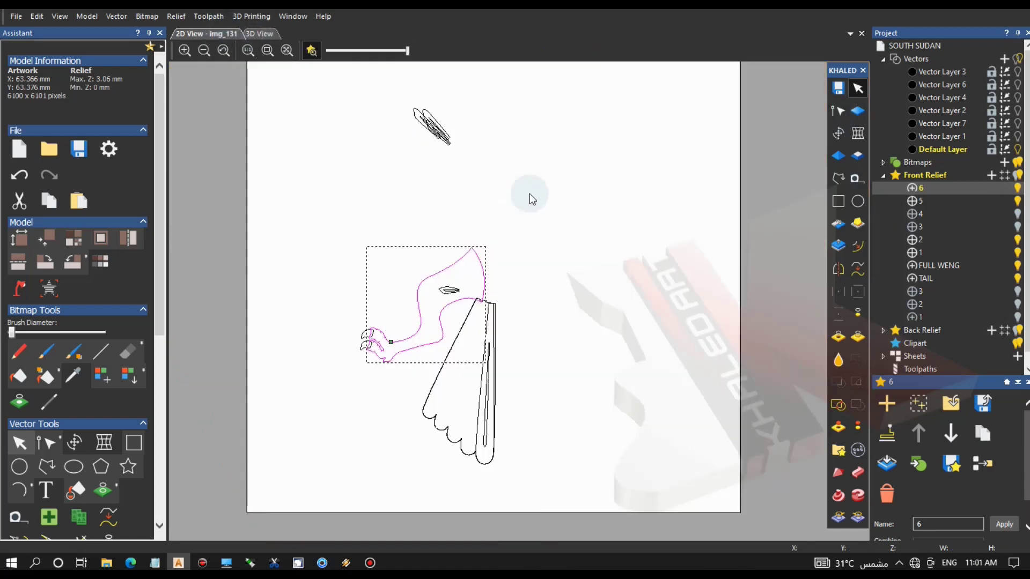
key("F3")
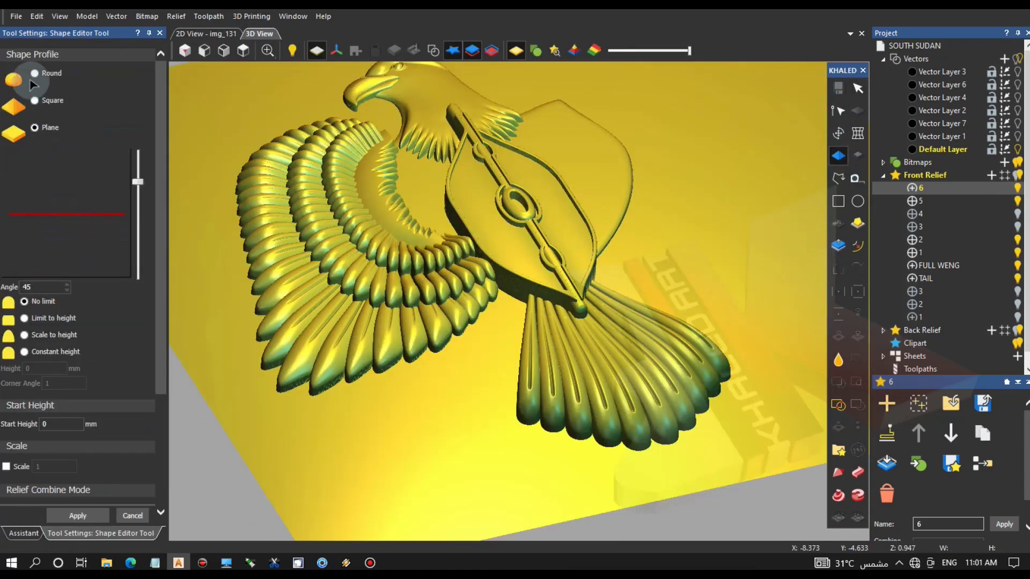
type("1")
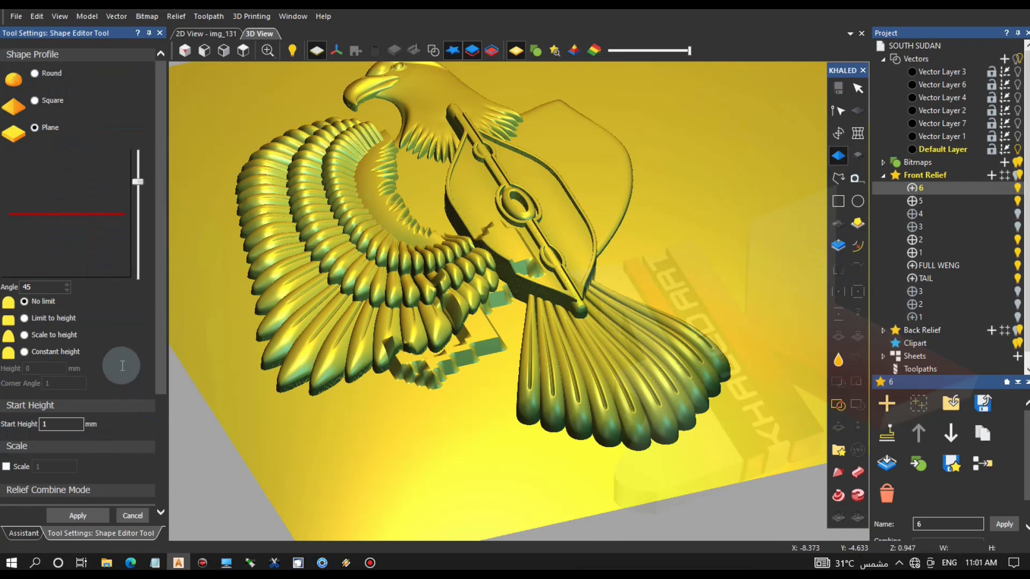
left_click(523, 314)
Hide relief layers 2, 1, FULL WENG and TAIL, and make layer 6 active again.
left_click(1017, 240)
left_click(1017, 253)
left_click(1017, 266)
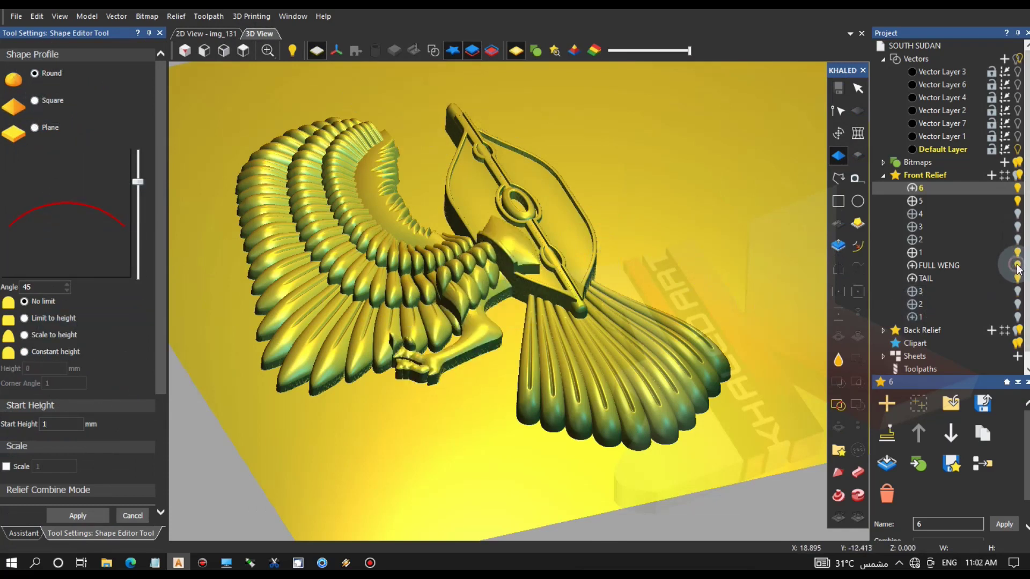
left_click(1018, 278)
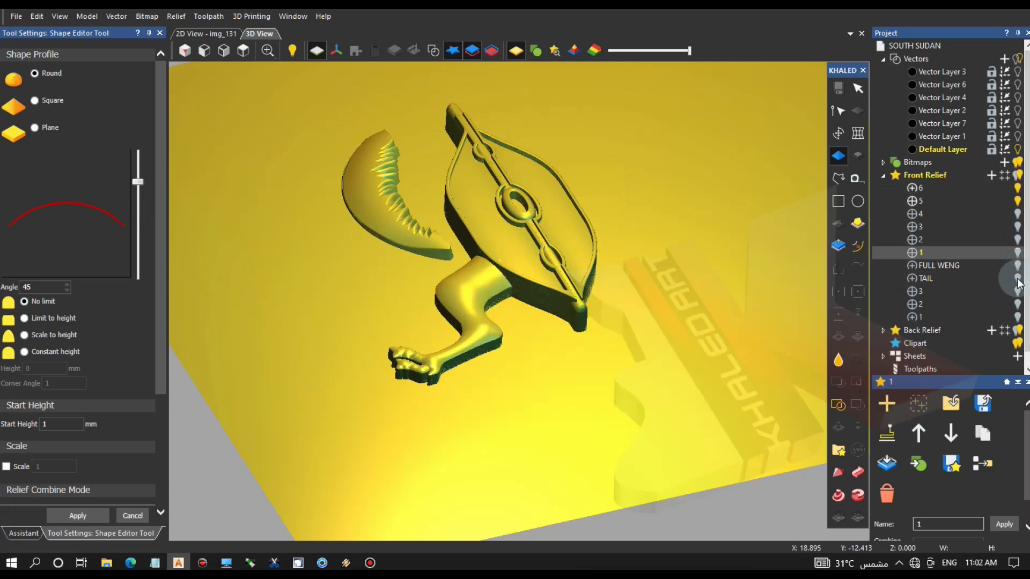
left_click(1018, 253)
left_click(966, 193)
left_click(1018, 201)
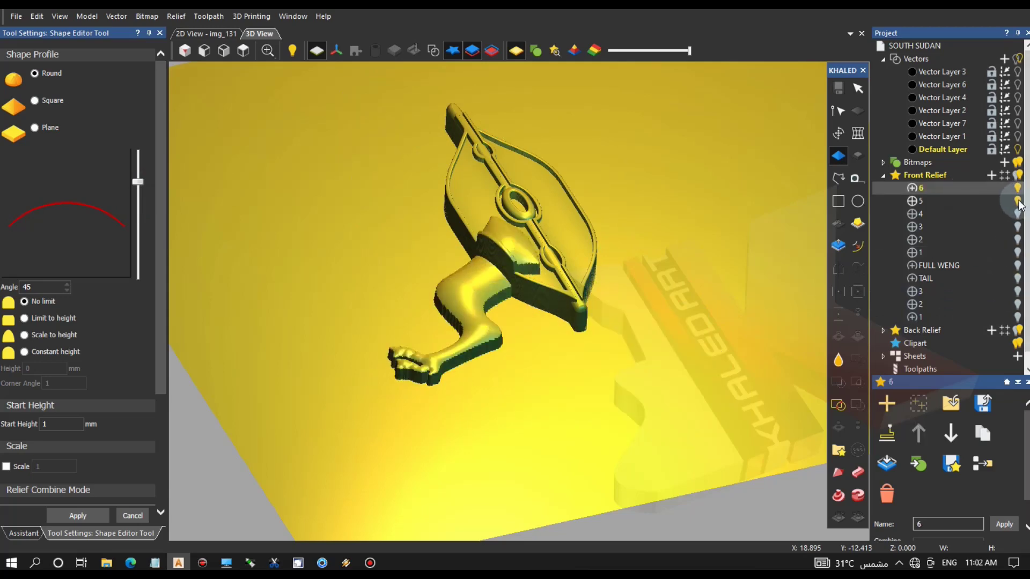
Set the leg's round profile to an 88 degree angle with a 0 mm start height.
scroll(479, 346, "up", 6)
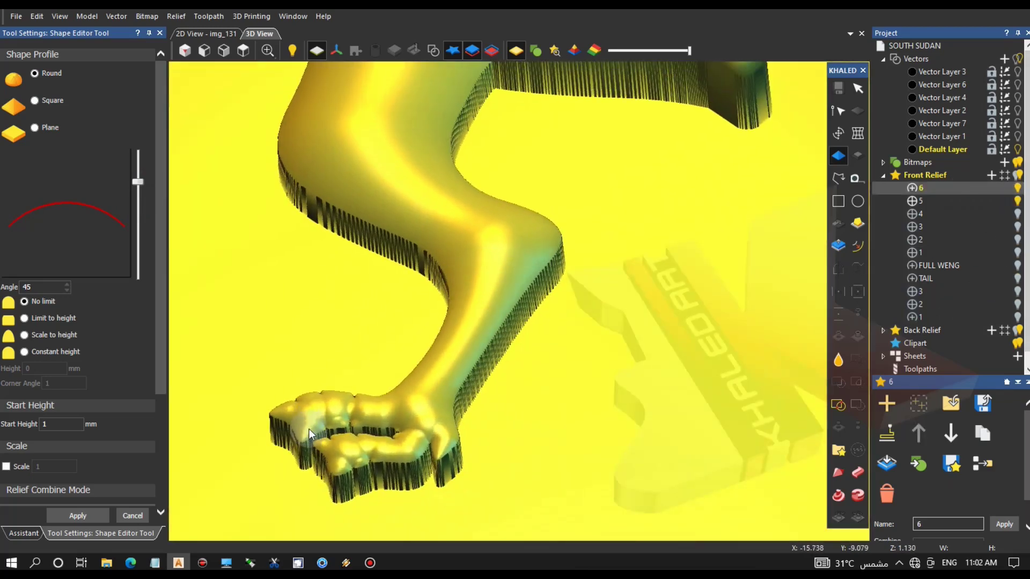
mouse_move(138, 181)
left_mouse_down()
mouse_move(138, 156)
mouse_move(147, 188)
left_mouse_up()
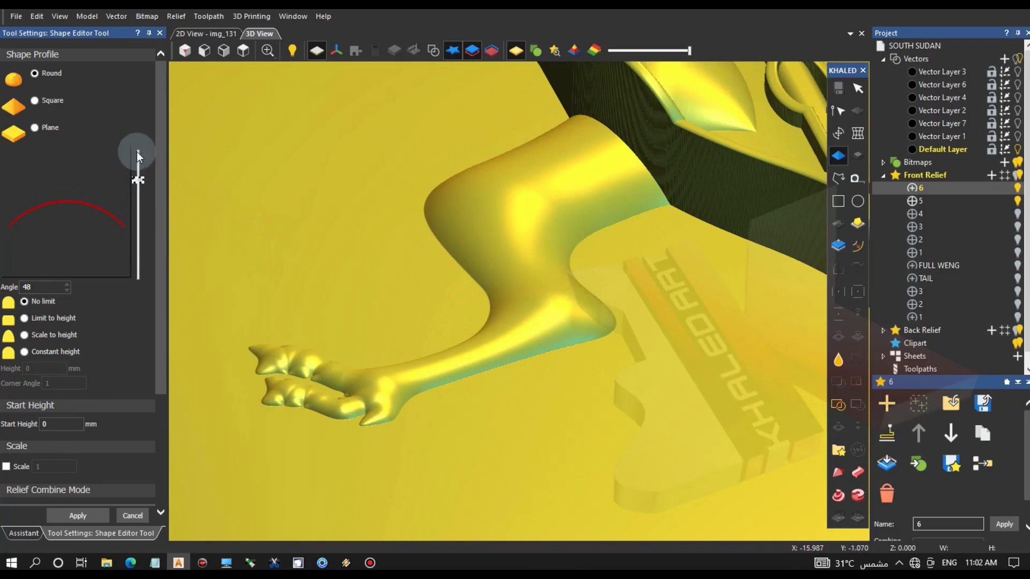
left_click_drag(136, 152, 138, 150)
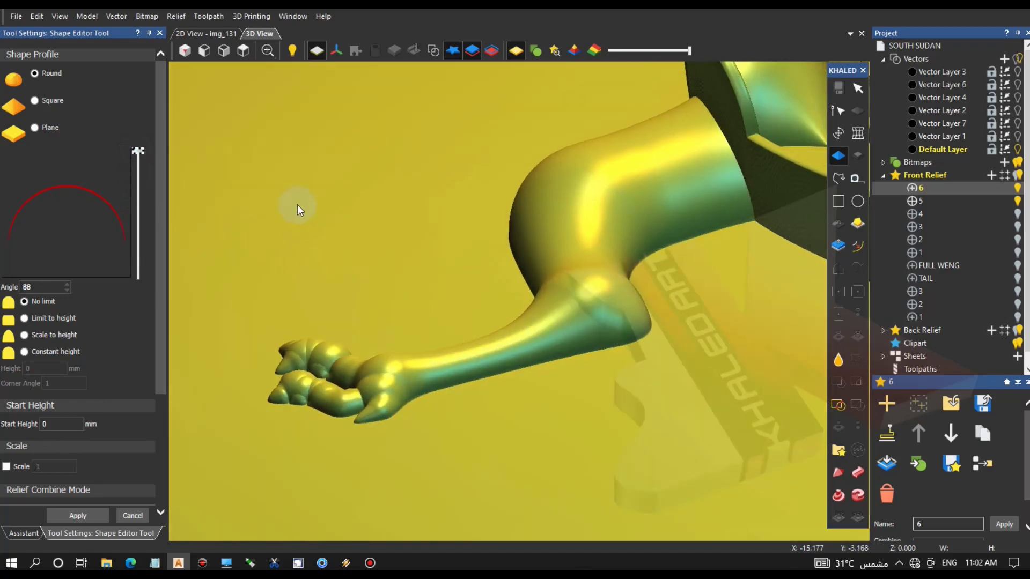
Limit the leg's round shape to a 0.5 mm height and set its start height to 0.5 mm.
left_click_drag(297, 204, 264, 180)
scroll(103, 428, "down", 3)
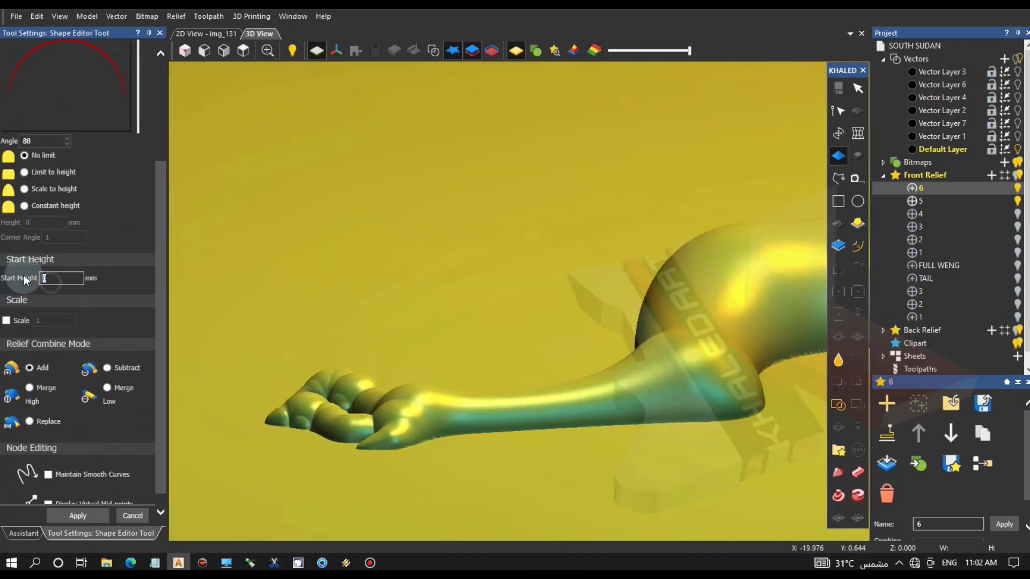
left_click(23, 173)
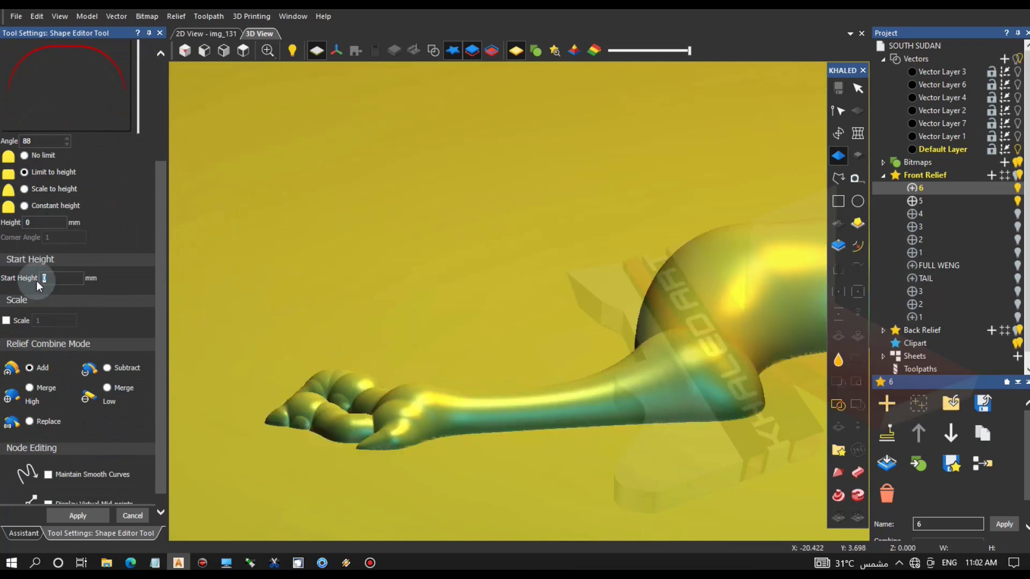
left_click_drag(38, 226, 9, 230)
type(".5")
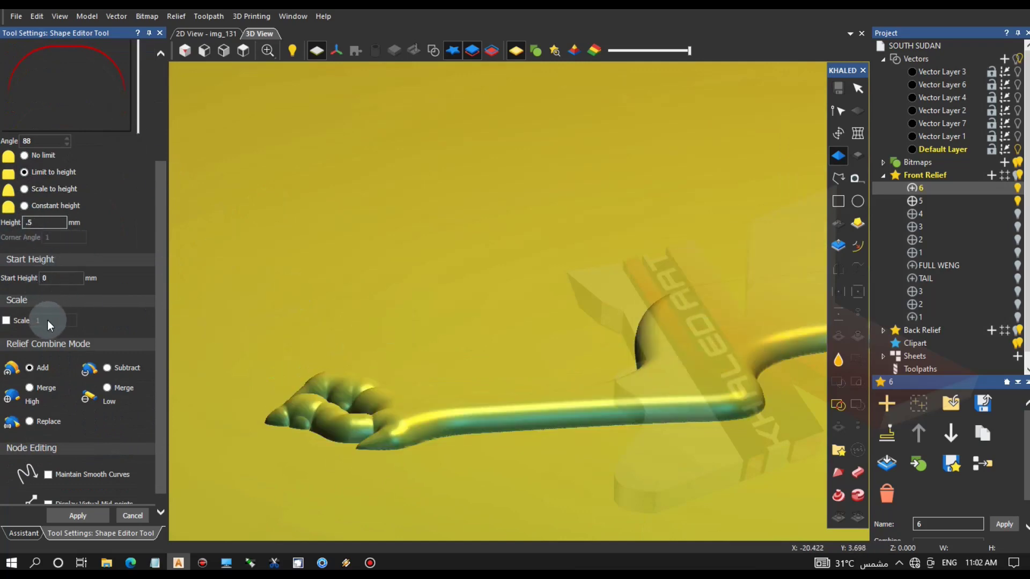
left_click(34, 280)
left_click_drag(34, 282, 12, 281)
type(".5")
Reduce the leg shape's limit height to 0.2 mm and apply it to layer 6.
left_click_drag(489, 356, 357, 228)
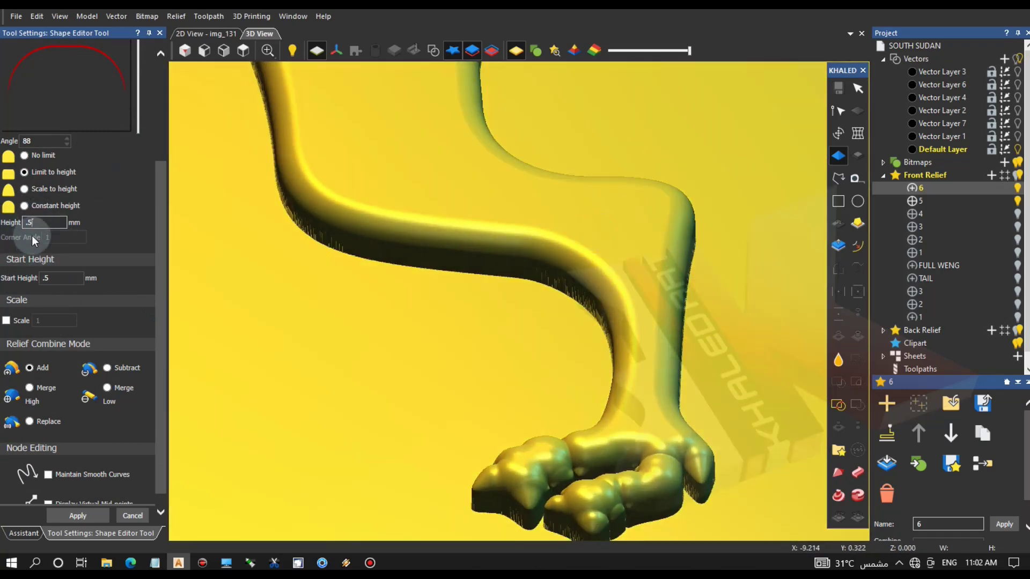
type(".2")
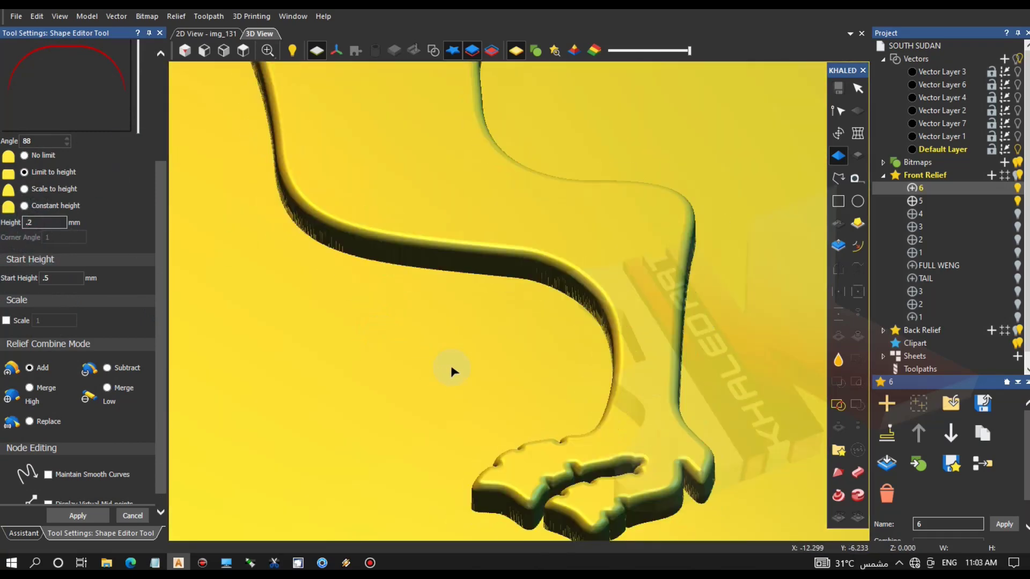
middle_click_drag(444, 382, 391, 324)
left_click(391, 324)
Reselect the eagle's leg outline and reopen the Shape Editor with a round profile and no height limit.
left_click(221, 34)
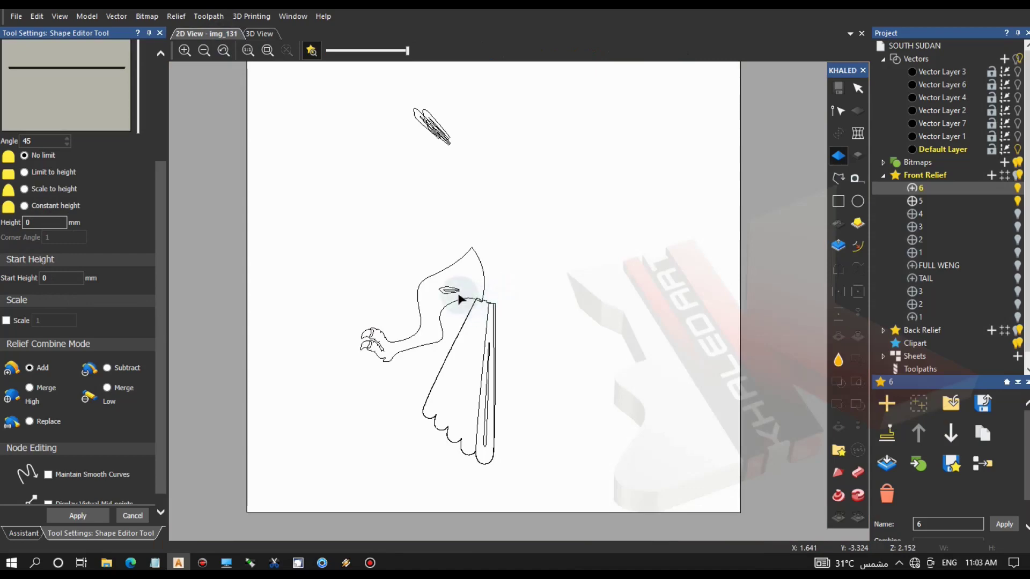
left_click(460, 298)
left_click(259, 34)
left_click_drag(417, 280, 415, 372)
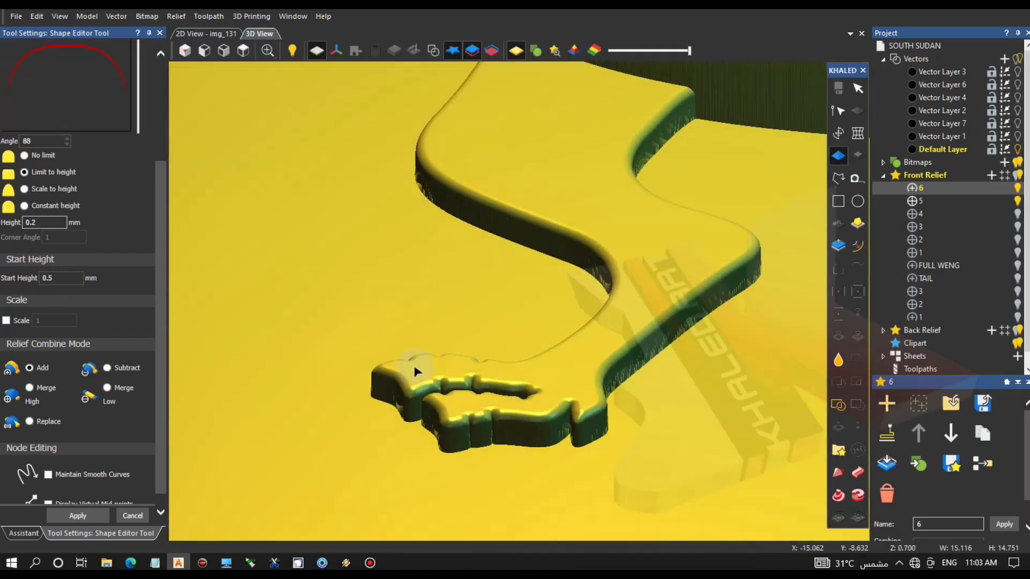
left_click(139, 517)
left_click(840, 156)
left_click(24, 301)
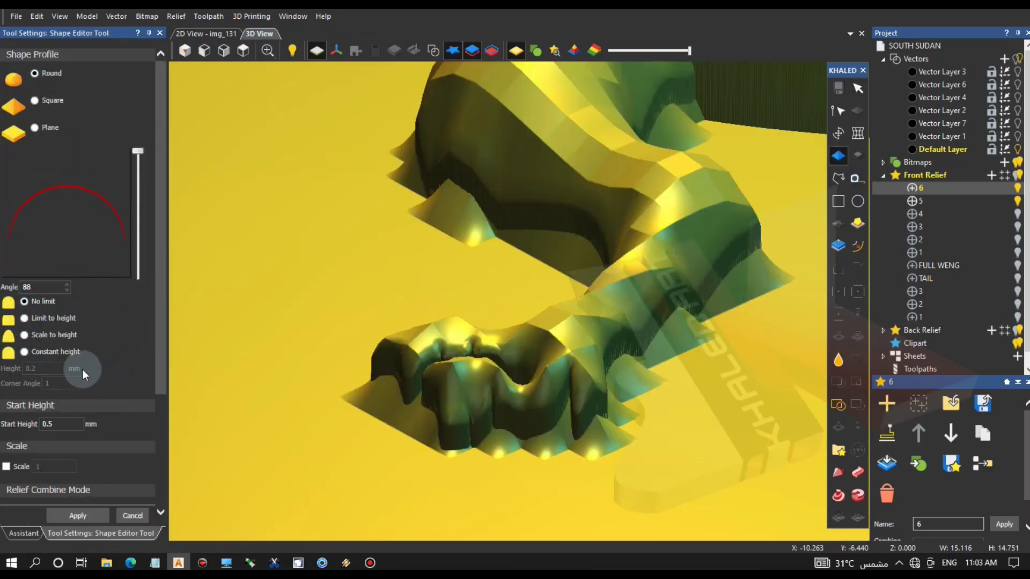
Apply a round shape with a 46 degree angle and 0 mm start height to the leg on layer 6.
left_click_drag(499, 353, 180, 288)
left_click_drag(138, 151, 138, 196)
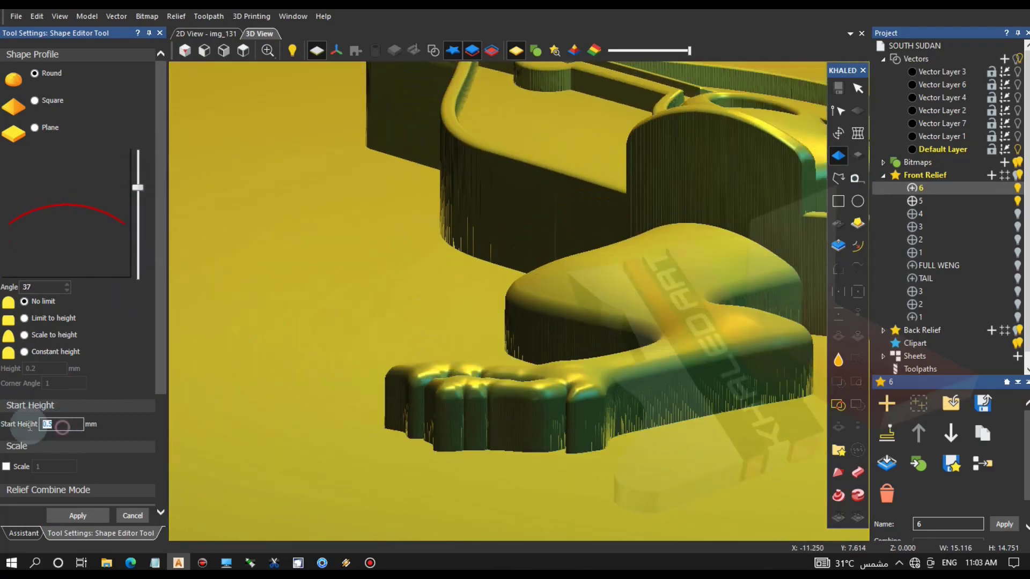
type("0")
left_click_drag(138, 187, 138, 182)
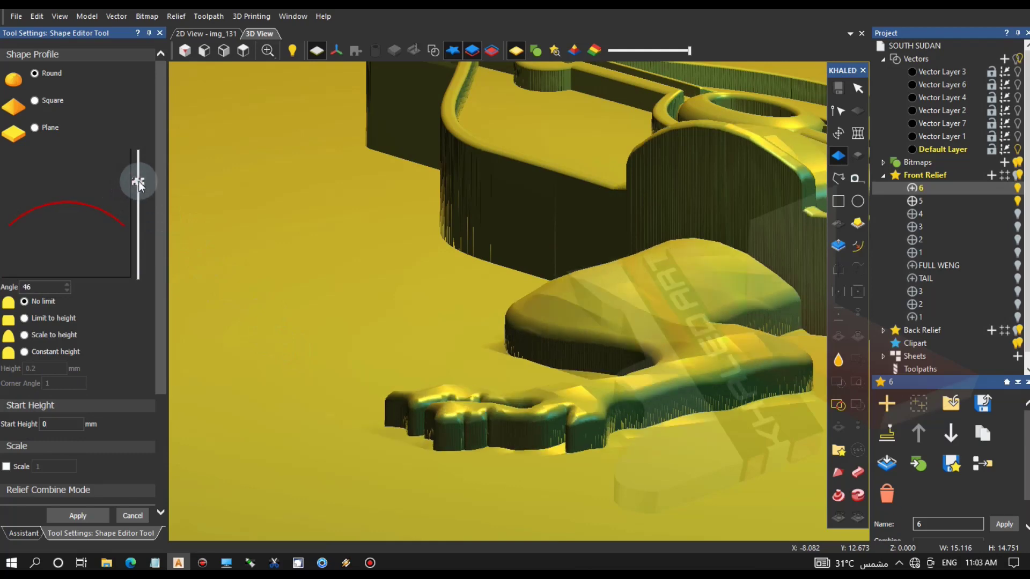
left_click_drag(161, 344, 148, 299)
left_click_drag(553, 429, 641, 491)
left_click(76, 516)
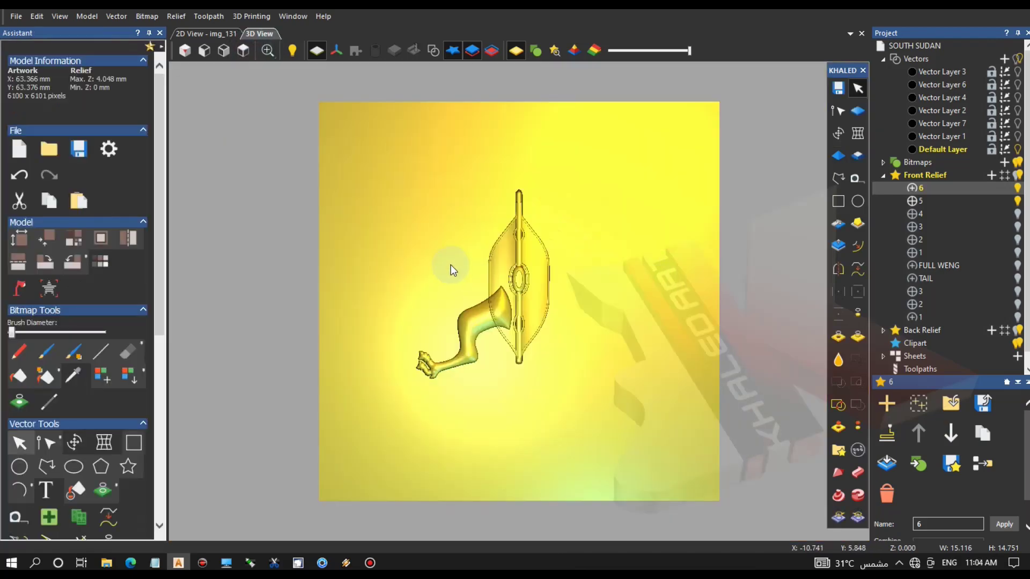
scroll(452, 372, "up", 8)
left_click_drag(515, 345, 489, 340)
middle_click_drag(691, 264, 514, 376)
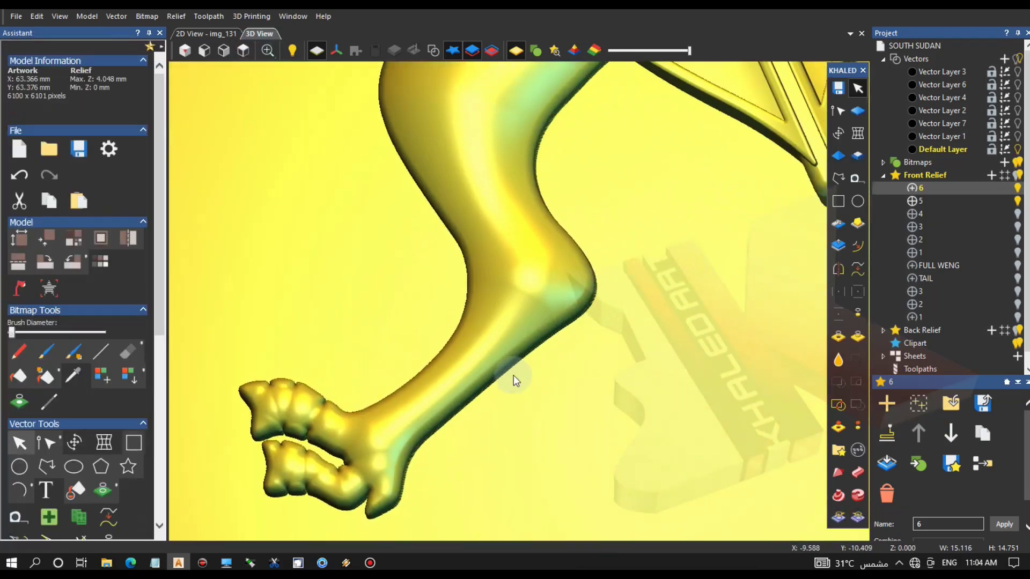
Hide relief layer 5 so only the leg on layer 6 is displayed, and leave the Shape Editor.
scroll(514, 370, "down", 5)
left_click_drag(523, 256, 526, 316)
left_click(1018, 201)
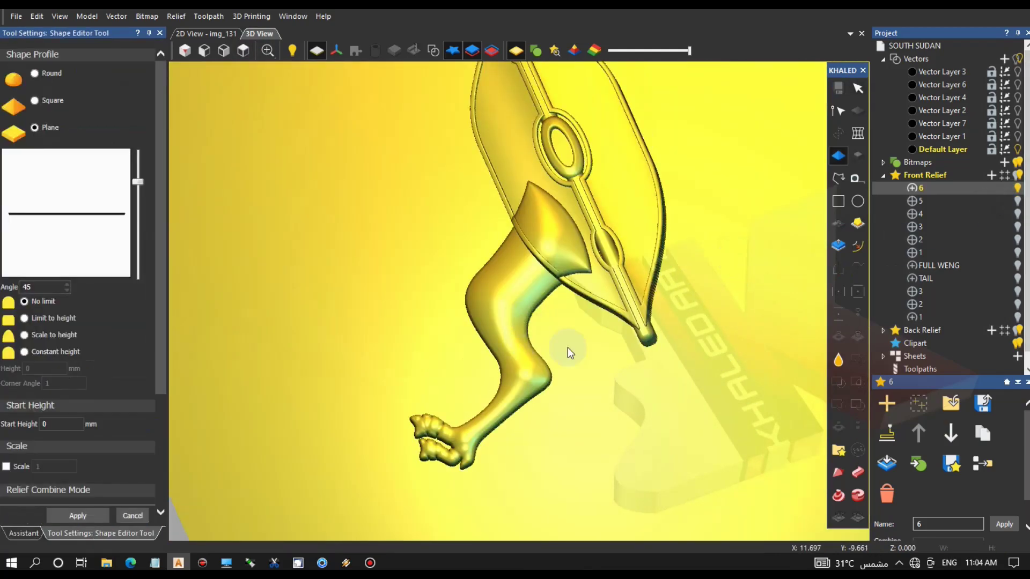
left_click(25, 535)
Smooth the toes and leg with the 400-pixel round Smoothing brush, raising its strength from 25% to 82%.
left_click(838, 359)
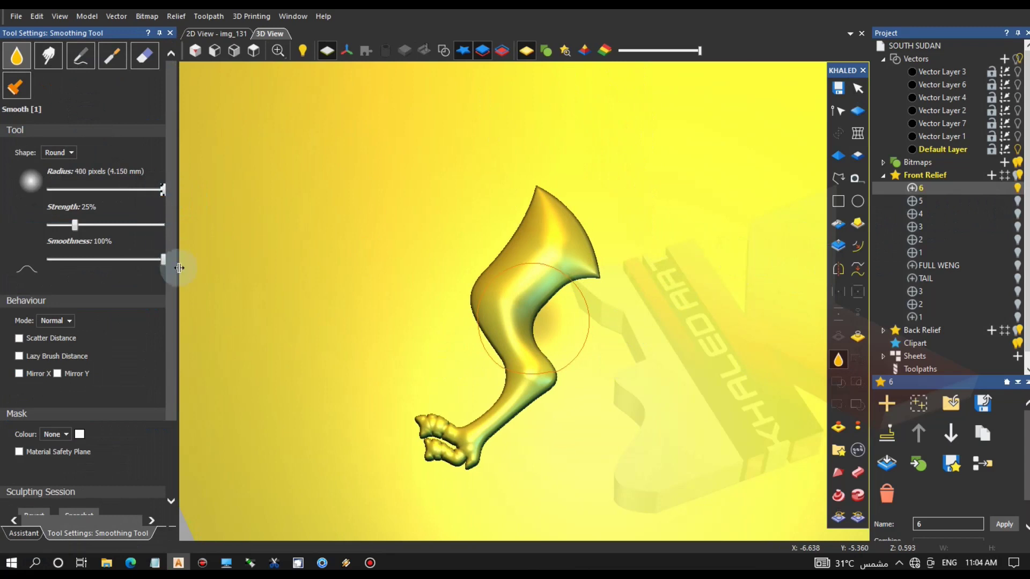
left_click_drag(179, 268, 166, 268)
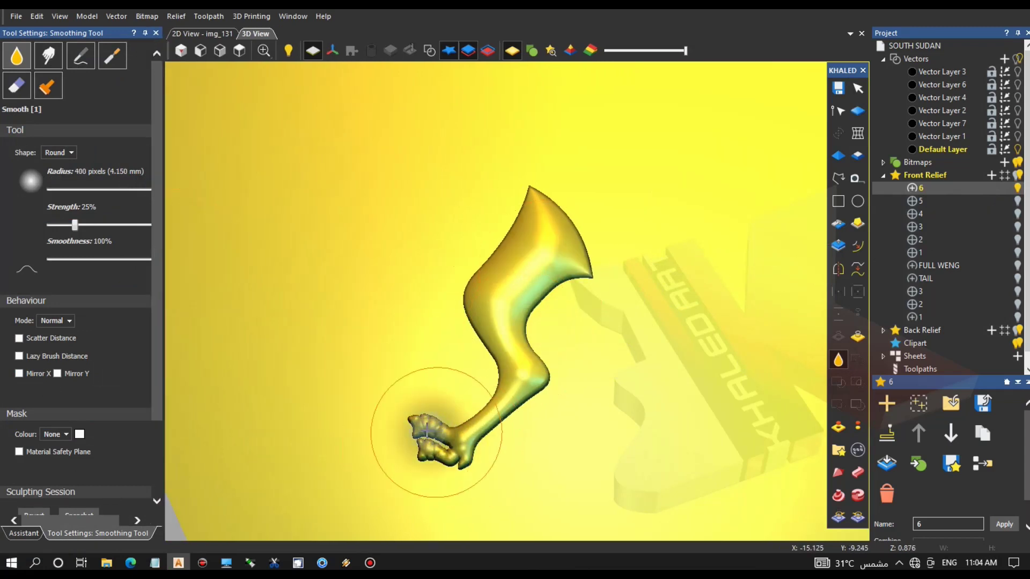
left_click_drag(423, 432, 446, 457)
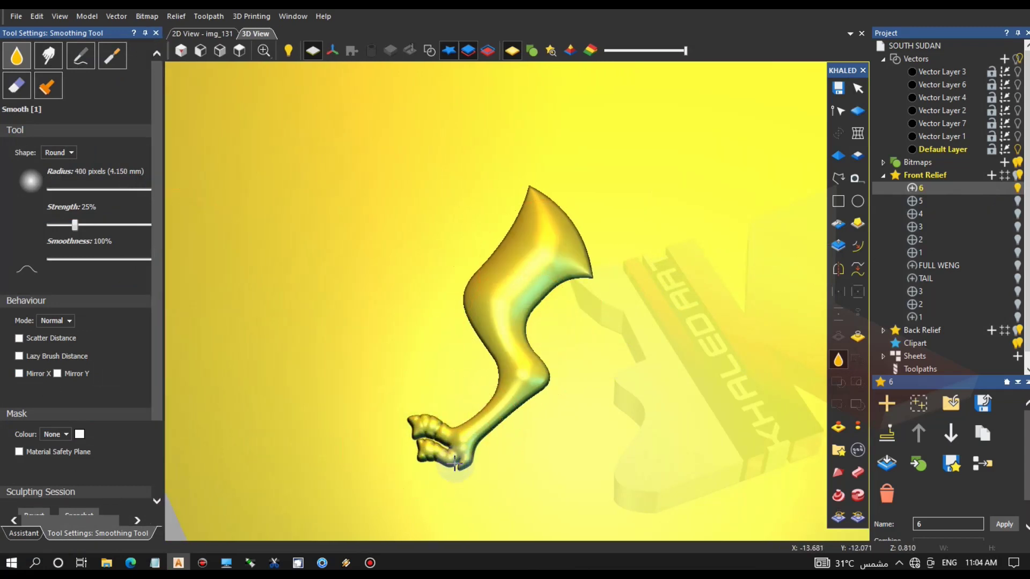
left_click_drag(74, 225, 143, 225)
left_click_drag(413, 436, 434, 453)
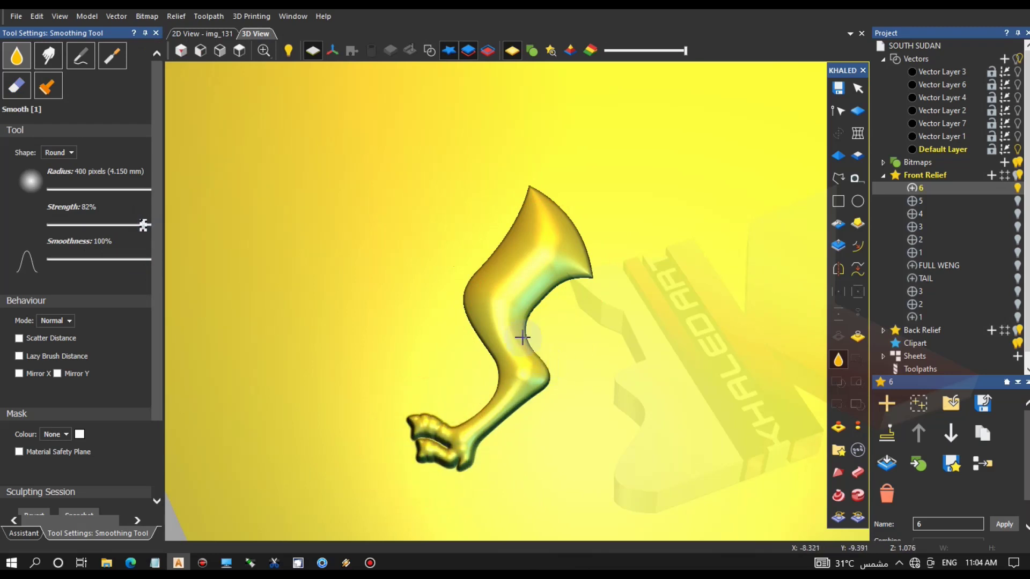
left_click_drag(524, 365, 499, 249)
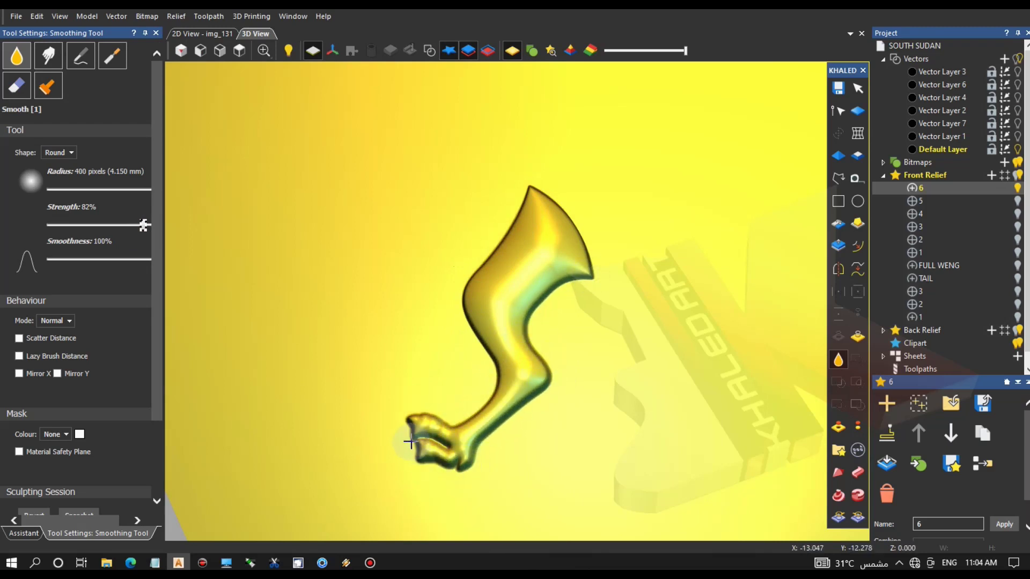
Show the vectors, select the eagle's leg outline and zero the layer 6 relief outside it.
scroll(427, 424, "up", 3)
scroll(429, 444, "up", 4)
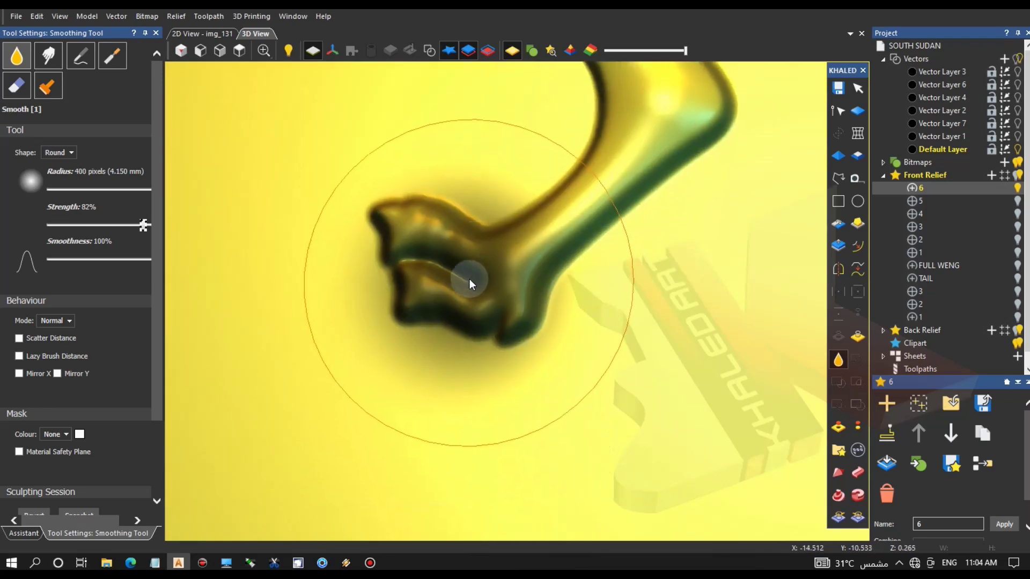
left_click(22, 535)
left_click(17, 445)
left_click(429, 51)
left_click(445, 207)
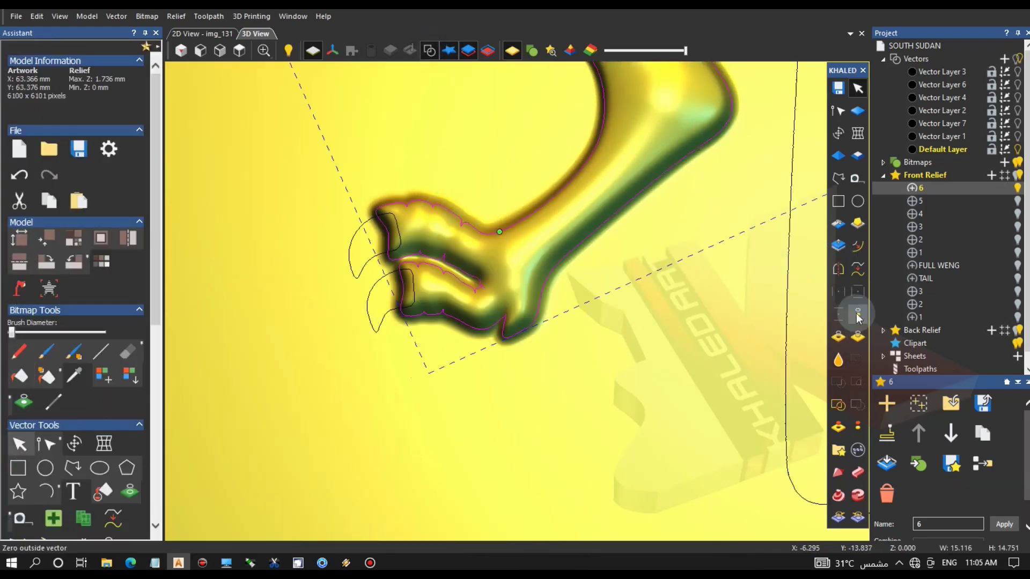
left_click(858, 313)
left_click(487, 359)
scroll(444, 249, "up", 4)
left_click_drag(494, 232, 527, 309)
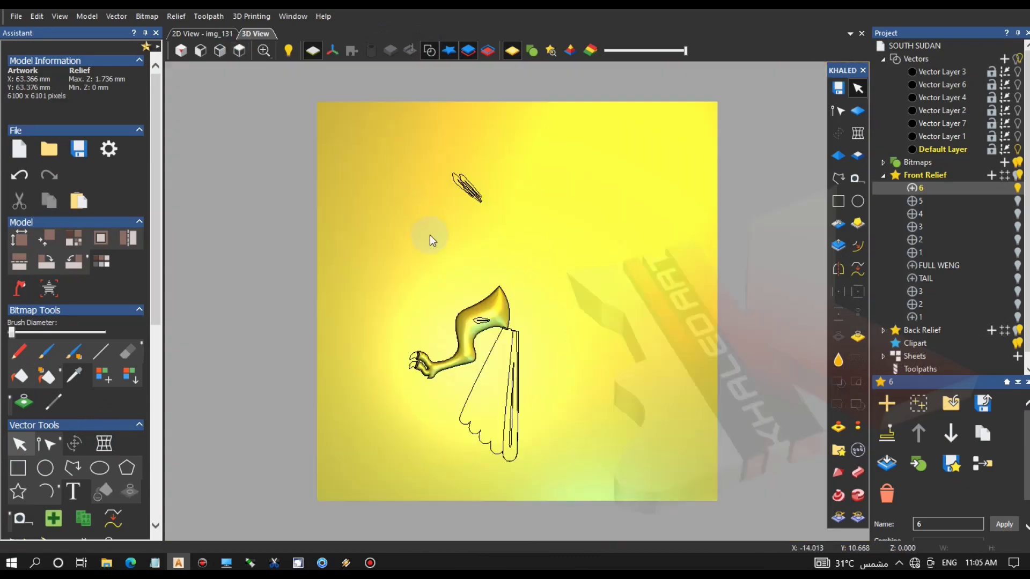
Hide the vectors and smudge joint creases across the upper toe using a 10-pixel Lower Only brush at 15% strength.
scroll(419, 354, "up", 6)
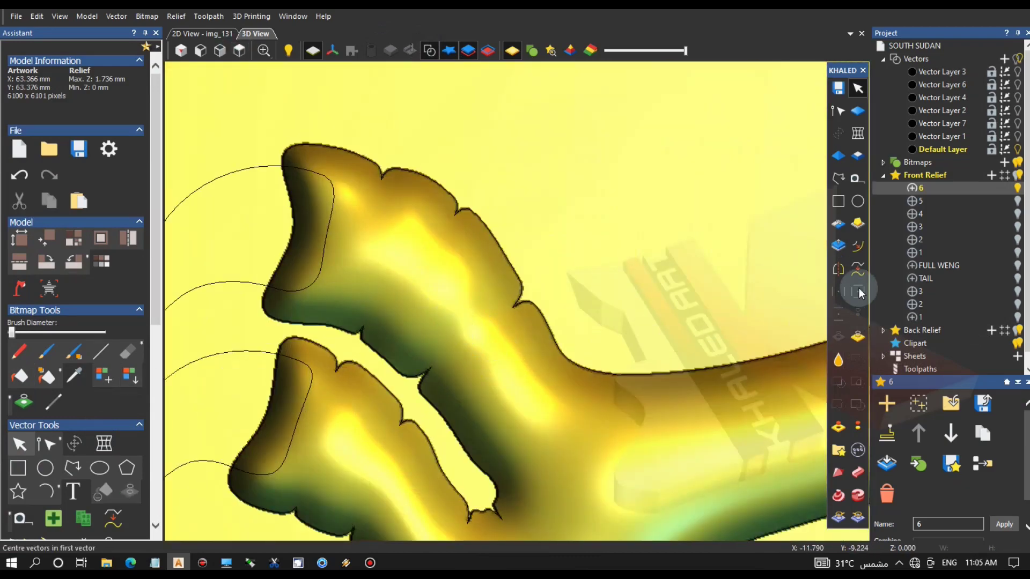
left_click(427, 54)
left_click(839, 362)
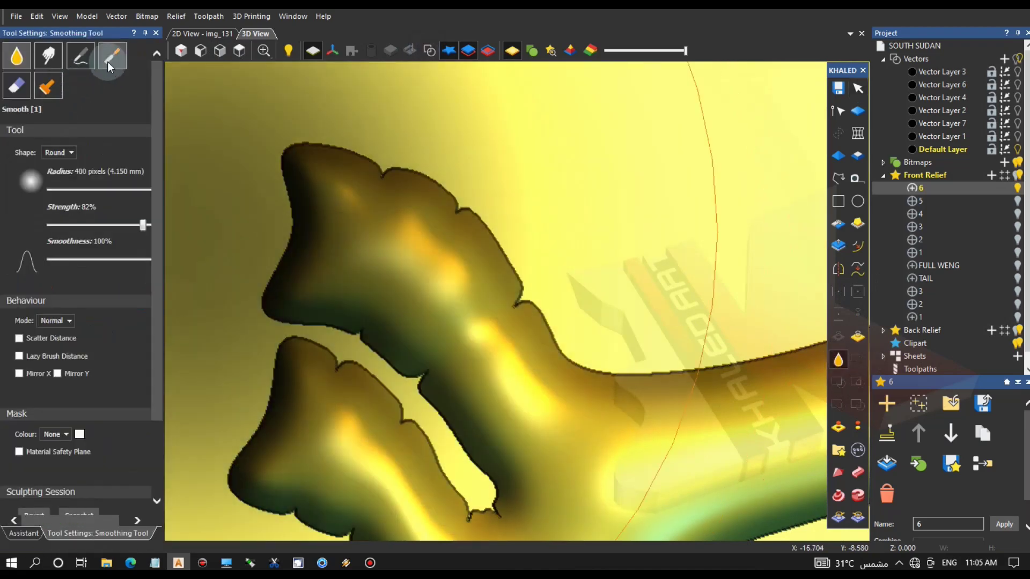
left_click(49, 56)
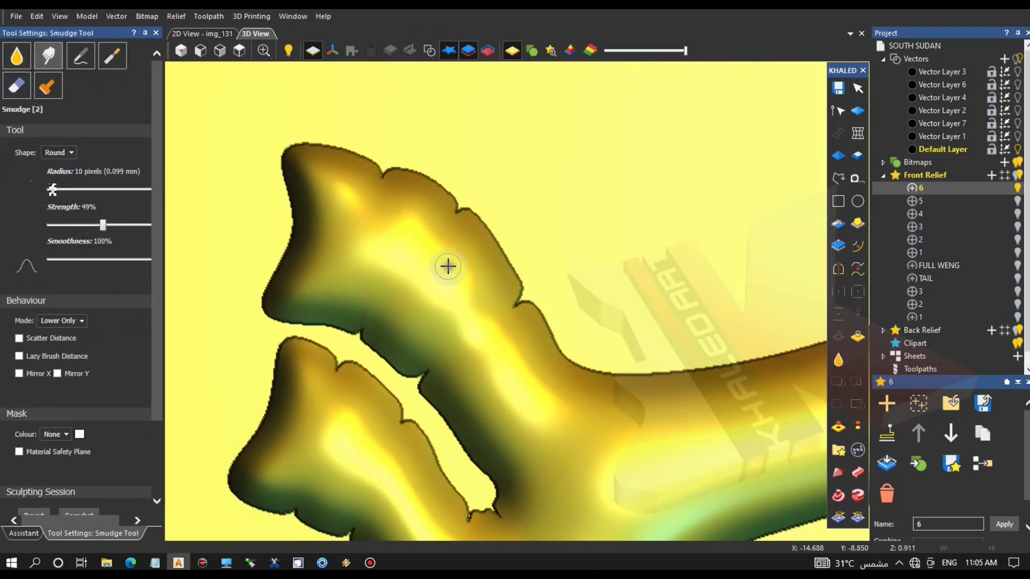
scroll(42, 461, "down", 2)
scroll(105, 390, "up", 2)
left_click_drag(102, 224, 63, 227)
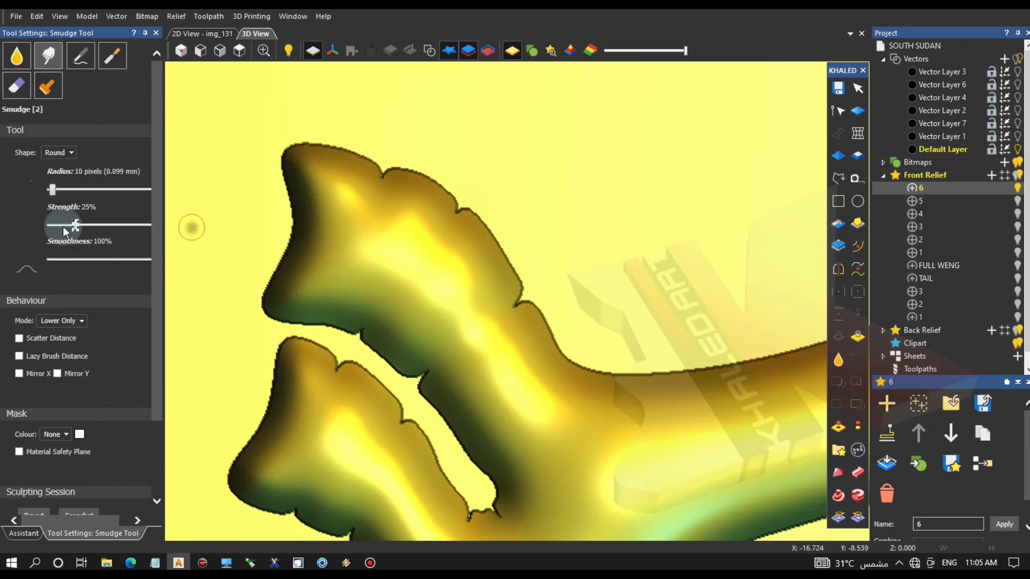
mouse_move(467, 355)
left_mouse_down()
mouse_move(444, 385)
mouse_move(451, 340)
left_mouse_up()
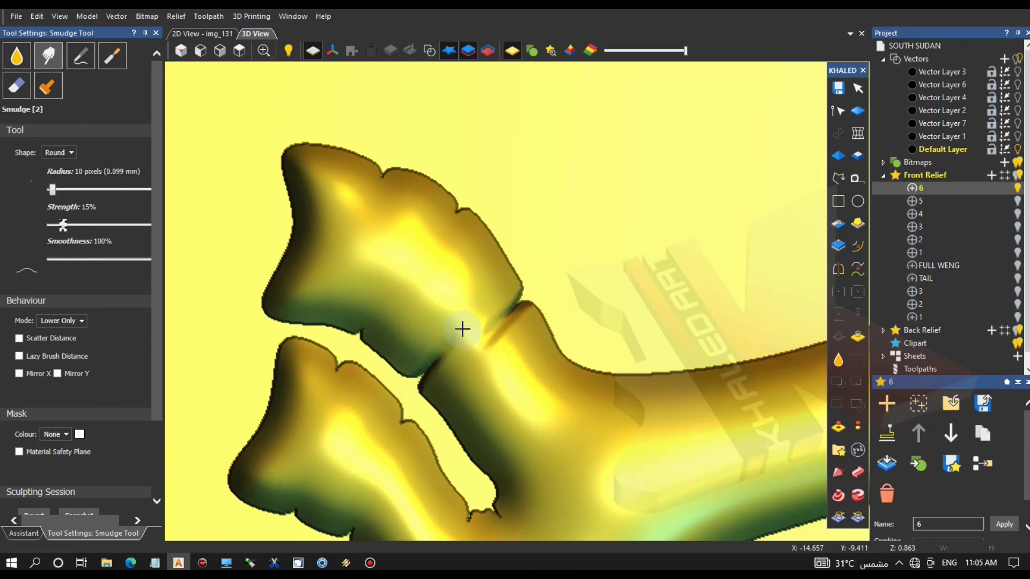
mouse_move(469, 207)
left_mouse_down()
mouse_move(417, 278)
mouse_move(434, 247)
left_mouse_up()
left_click_drag(386, 214, 367, 340)
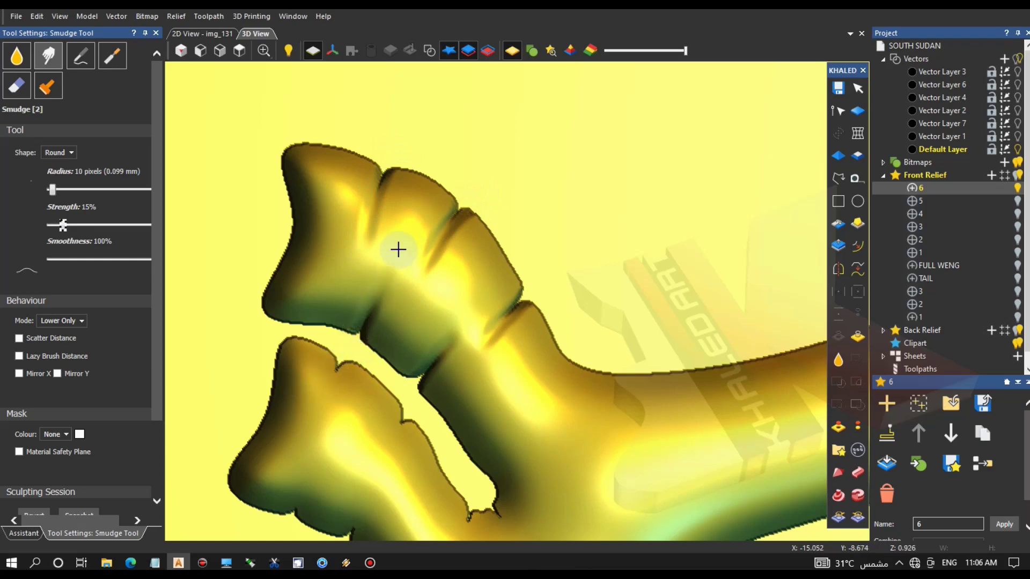
Smudge matching joint creases into the inner and outer edges of the lower toe.
scroll(407, 375, "down", 3)
mouse_move(407, 375)
middle_mouse_down()
mouse_move(548, 184)
mouse_move(476, 472)
mouse_move(539, 336)
mouse_move(616, 290)
mouse_move(558, 354)
middle_mouse_up()
scroll(617, 367, "up", 5)
mouse_move(544, 352)
left_mouse_down()
mouse_move(661, 317)
mouse_move(613, 328)
left_mouse_up()
scroll(574, 364, "down", 2)
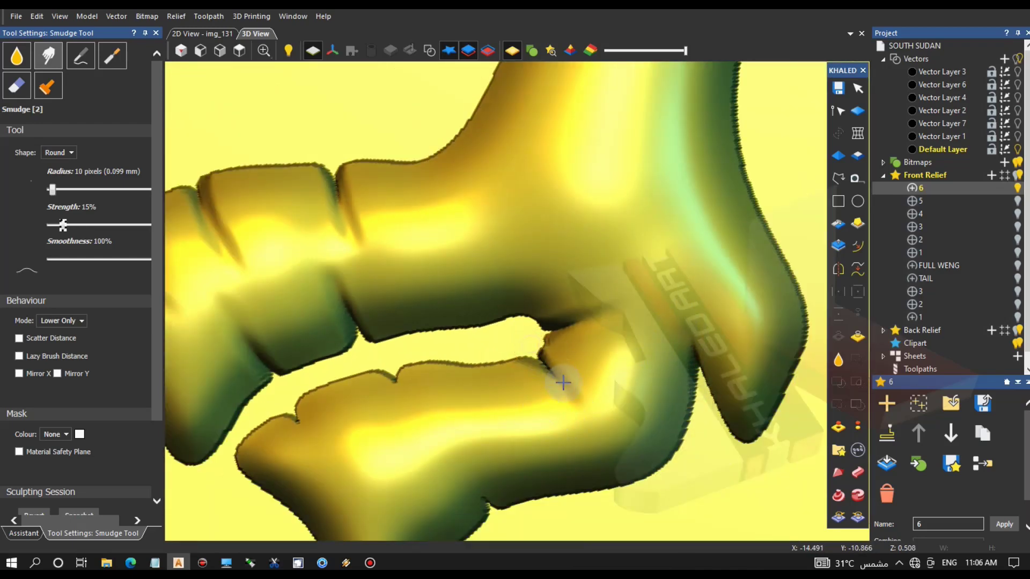
mouse_move(388, 368)
left_mouse_down()
mouse_move(381, 361)
mouse_move(395, 446)
left_mouse_up()
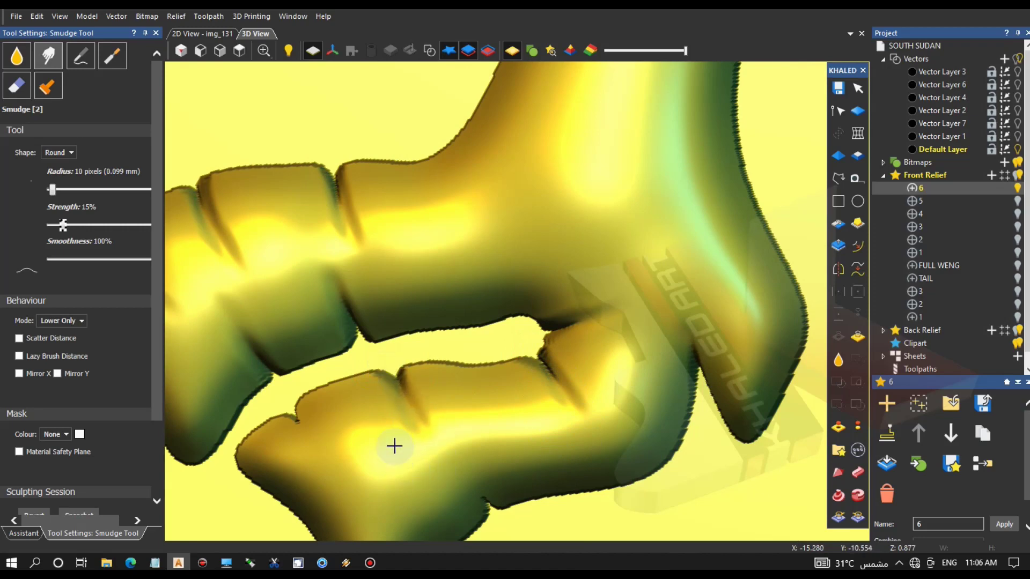
scroll(337, 472, "down", 3)
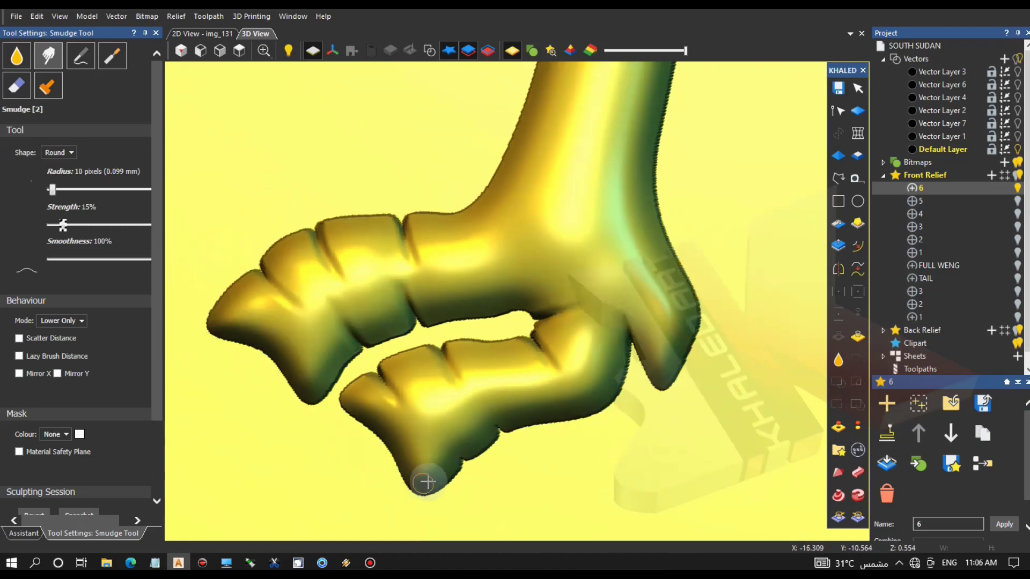
scroll(425, 478, "up", 5)
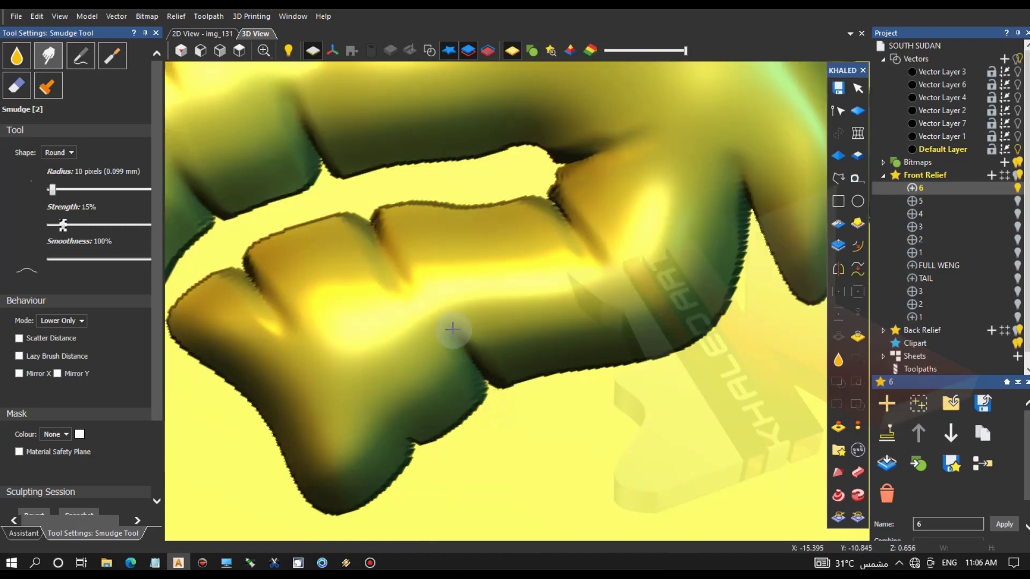
scroll(368, 430, "up", 2)
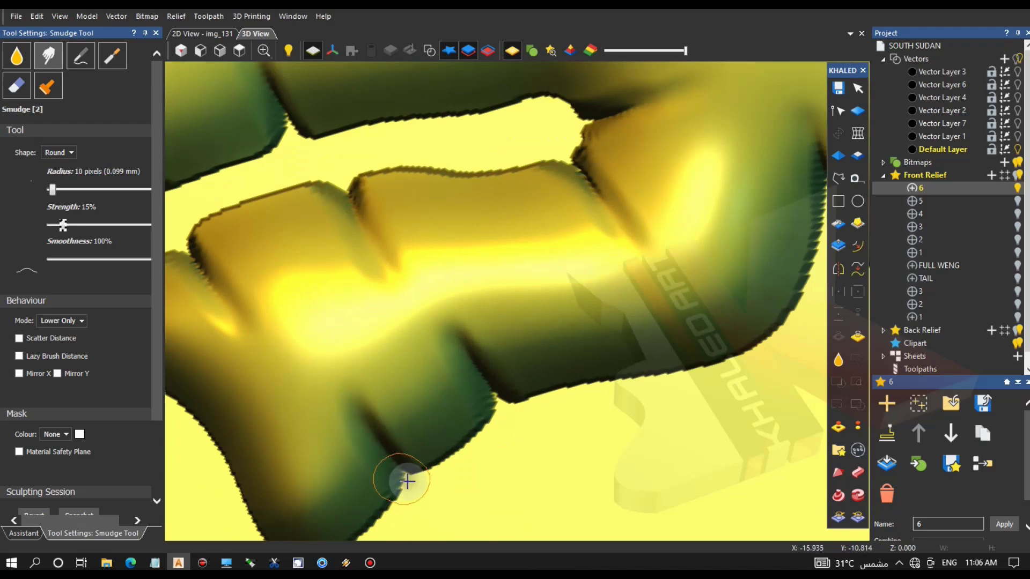
Deepen and lengthen the joint creases on the upper toe's inner edge with the Smudge tool.
scroll(547, 429, "down", 3)
scroll(705, 171, "up", 3)
scroll(705, 170, "up", 1)
left_click_drag(629, 301, 610, 195)
left_click_drag(640, 345, 605, 170)
scroll(501, 364, "down", 3)
scroll(482, 332, "up", 2)
left_click_drag(461, 316, 421, 260)
left_click_drag(468, 336, 432, 275)
scroll(483, 401, "down", 1)
scroll(424, 466, "down", 2)
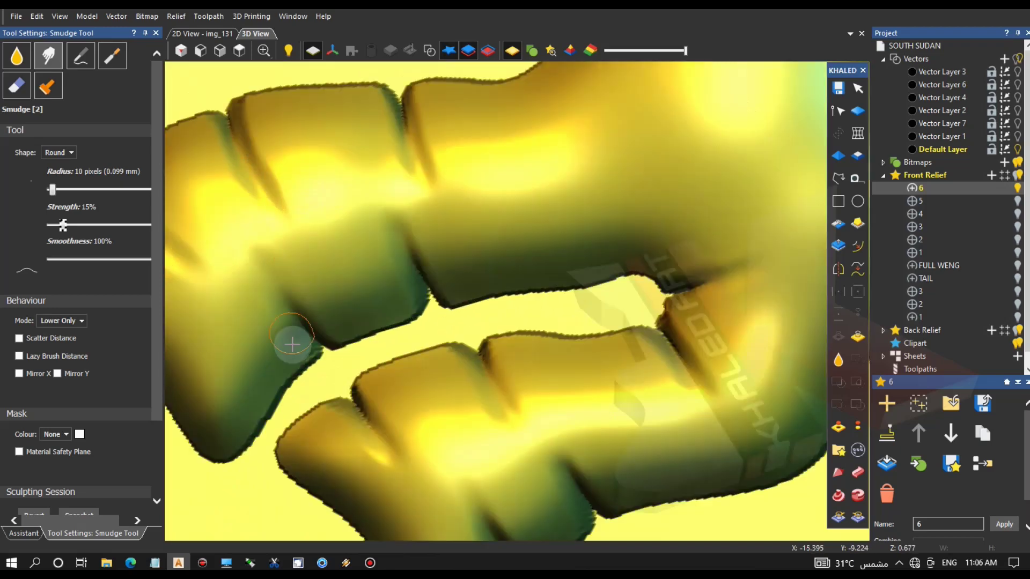
Refine the remaining joint creases on both toes with the Smudge tool, including the lower toe's outer edge, and leave sculpting.
scroll(430, 253, "down", 3)
scroll(422, 370, "up", 5)
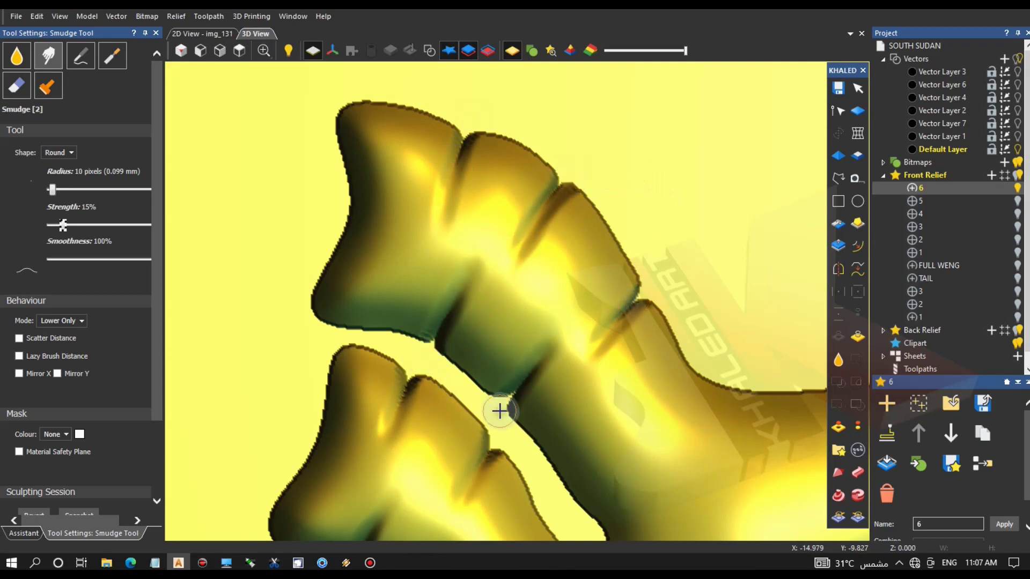
scroll(547, 347, "down", 5)
scroll(475, 409, "up", 8)
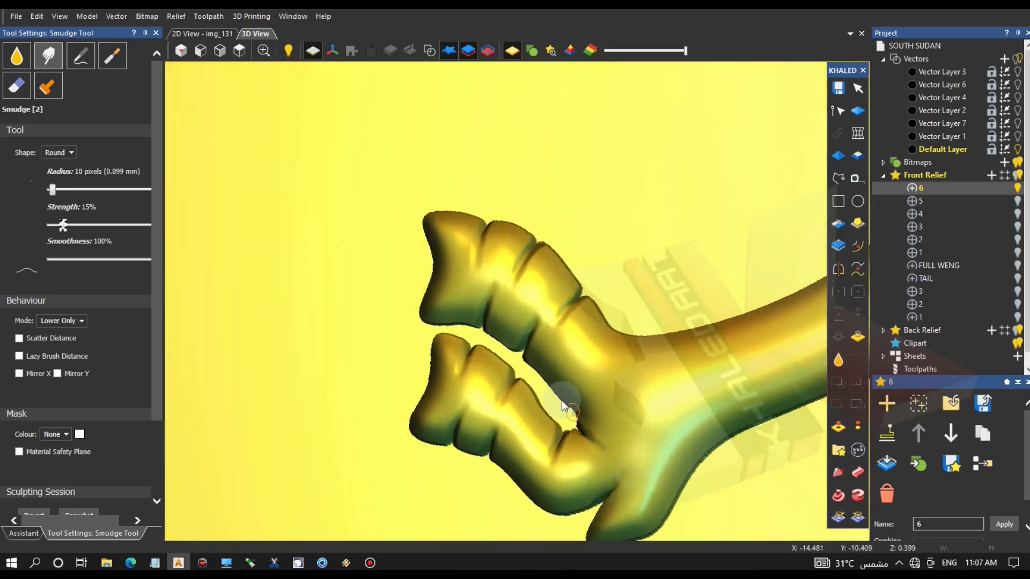
middle_click_drag(513, 465, 517, 432)
mouse_move(535, 428)
left_mouse_down()
mouse_move(573, 342)
mouse_move(591, 339)
left_mouse_up()
left_click_drag(446, 417, 482, 319)
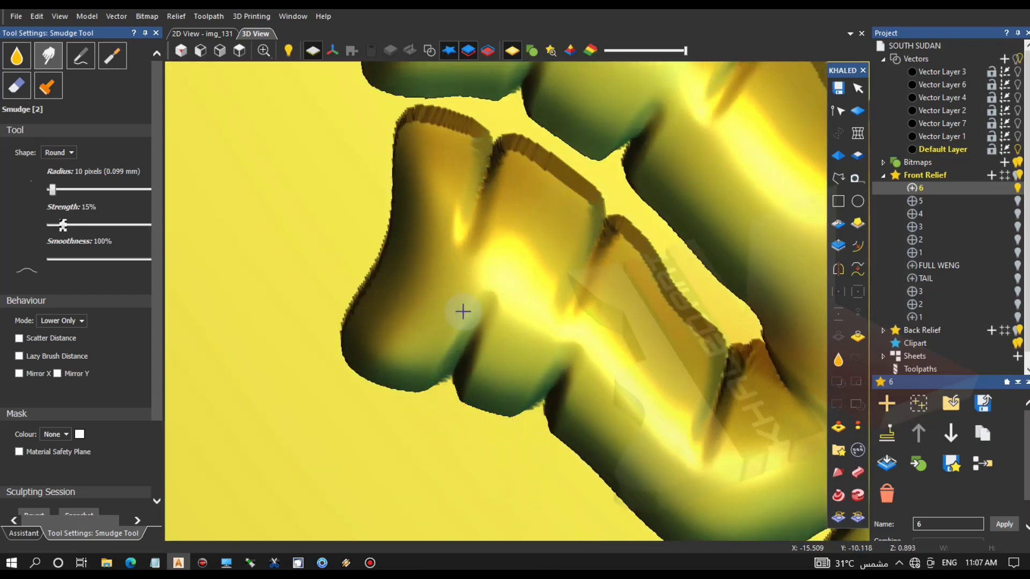
scroll(492, 281, "down", 3)
left_click(24, 534)
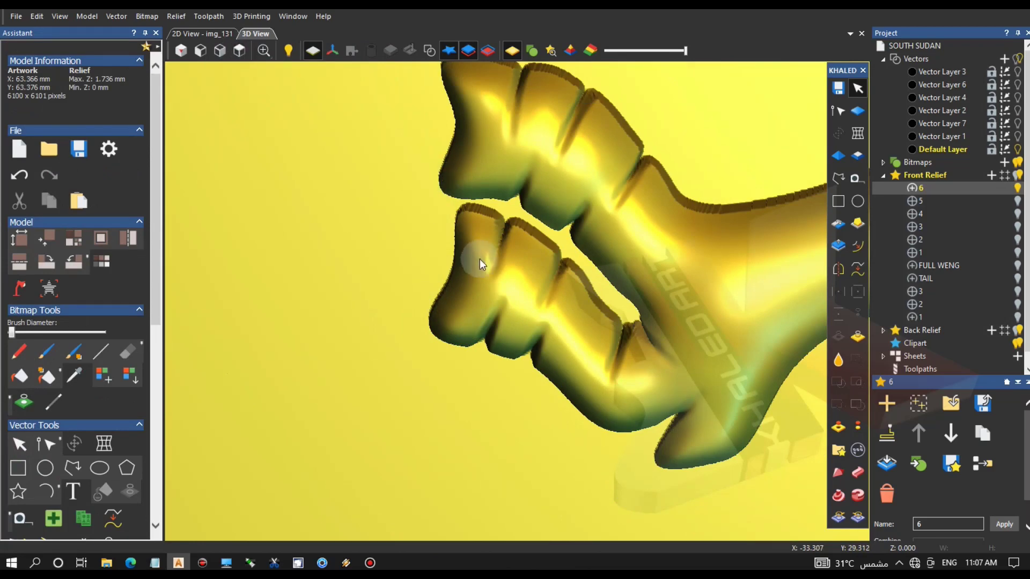
Examine the creased toes against the leg and claw outlines, and check the leg's height from an angled view.
key("z")
scroll(415, 366, "up", 8)
scroll(549, 411, "up", 2)
middle_click_drag(534, 384, 525, 341)
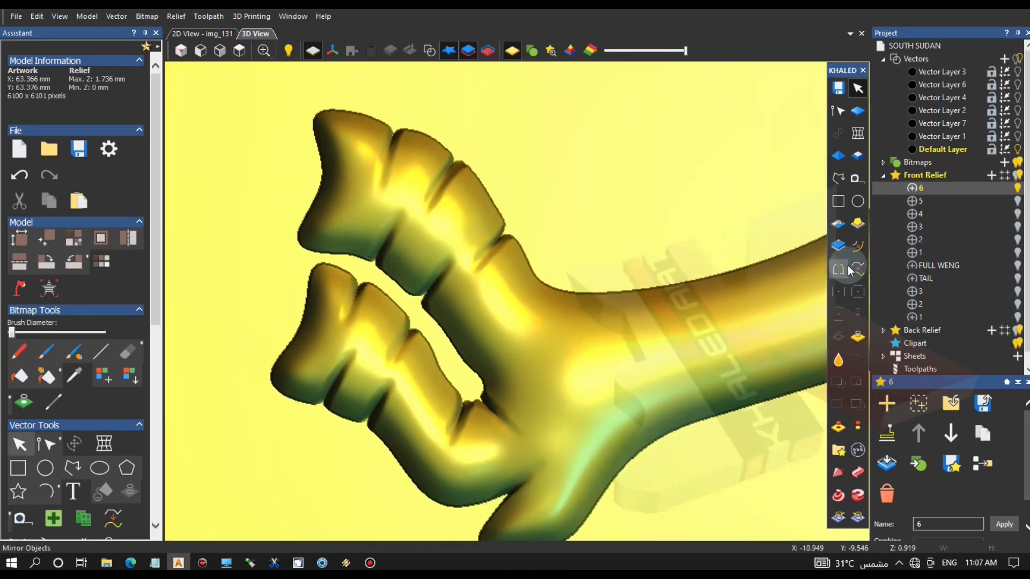
left_click(431, 53)
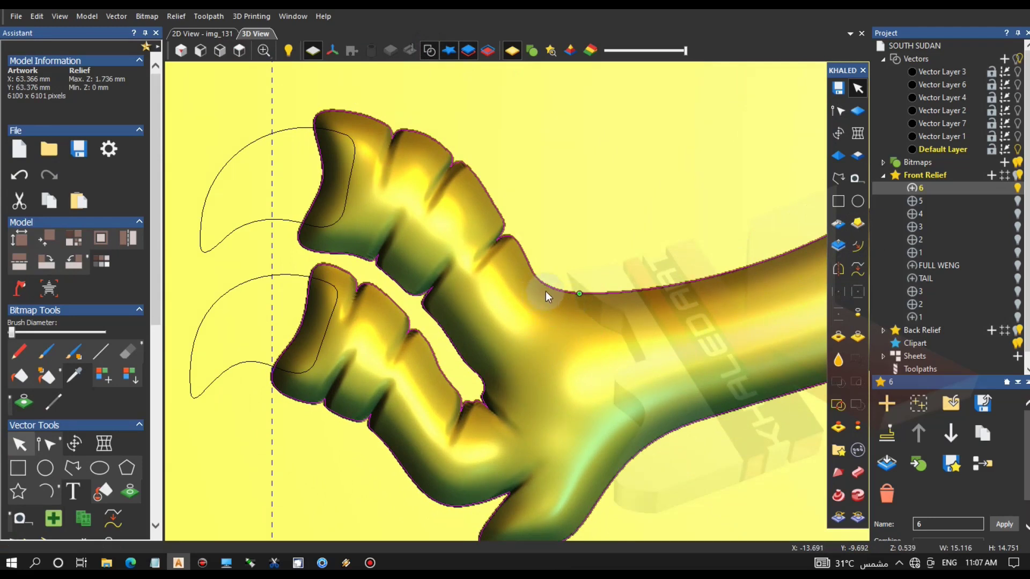
left_click(581, 210)
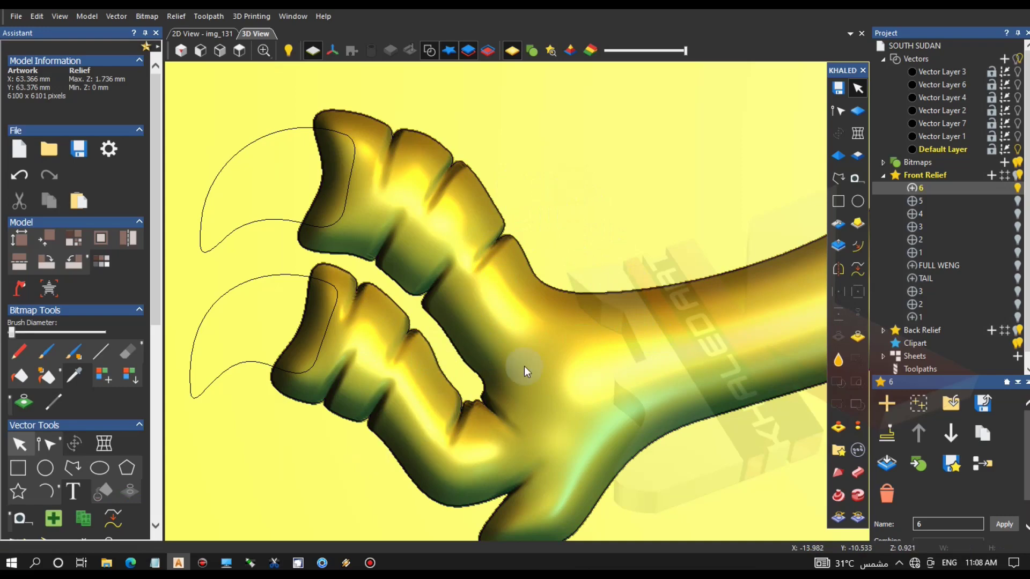
left_click_drag(524, 366, 476, 384)
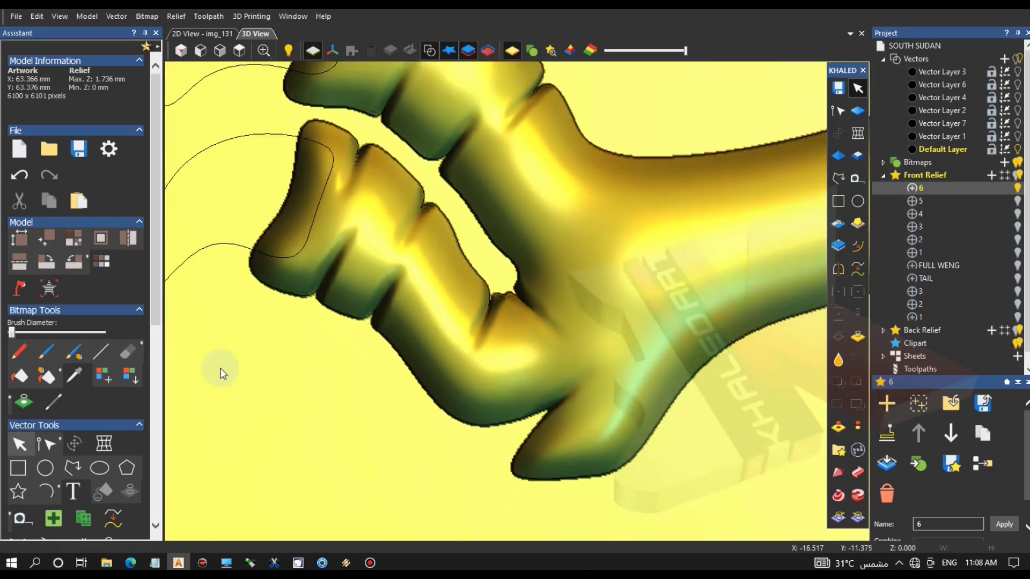
left_click_drag(325, 305, 869, 220)
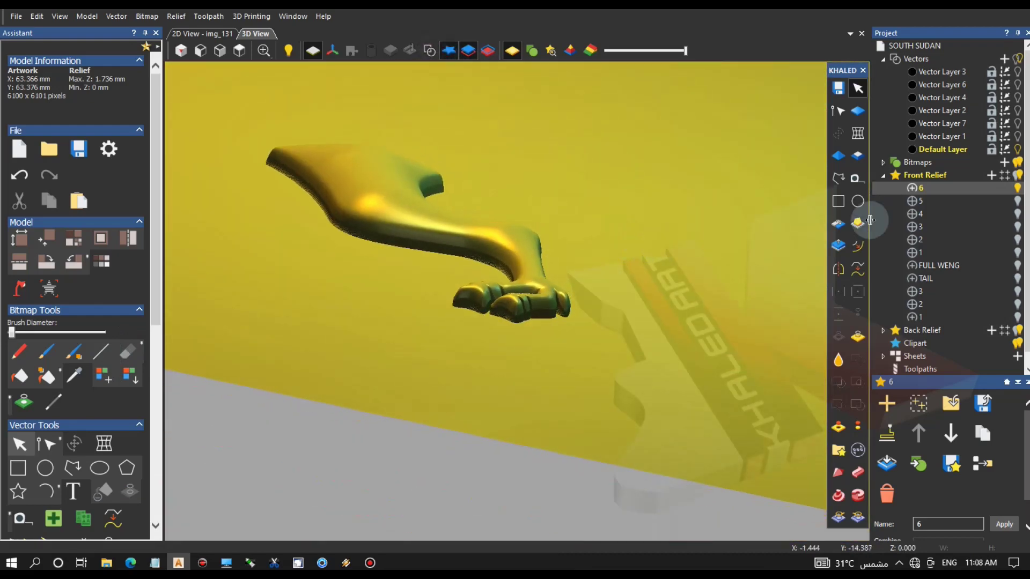
Scale the layer 6 leg relief by a factor of 0.725 to a height of 1.258 mm.
left_click(839, 245)
left_click_drag(478, 231, 514, 153)
left_click_drag(549, 313, 550, 403)
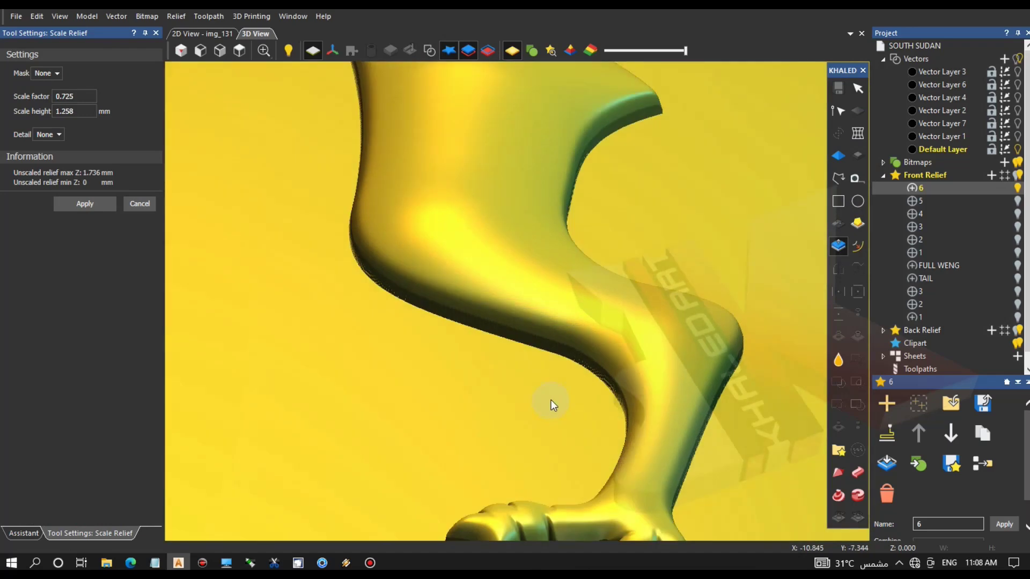
left_click(85, 204)
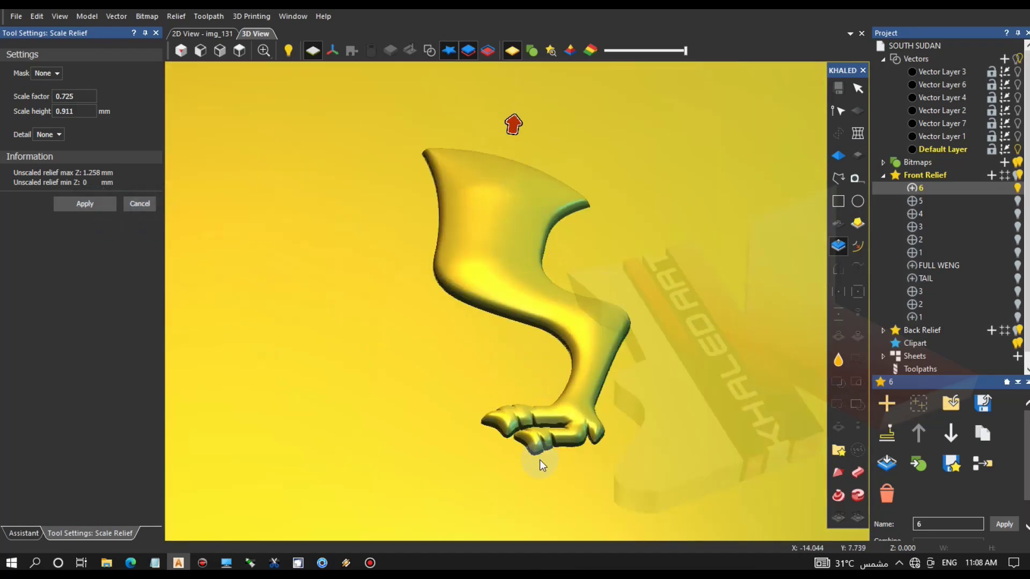
left_click_drag(510, 407, 432, 461)
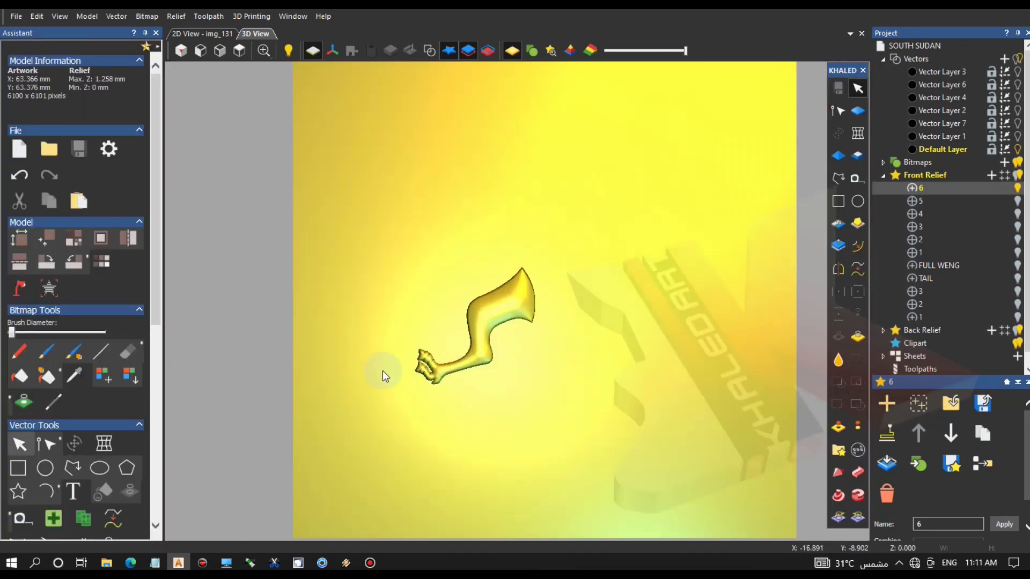
Show the vectors over the foot, select the leg outline, and zero the layer 6 relief outside it.
scroll(376, 364, "up", 6)
left_click_drag(638, 225, 469, 431)
scroll(475, 444, "down", 2)
scroll(478, 456, "up", 3)
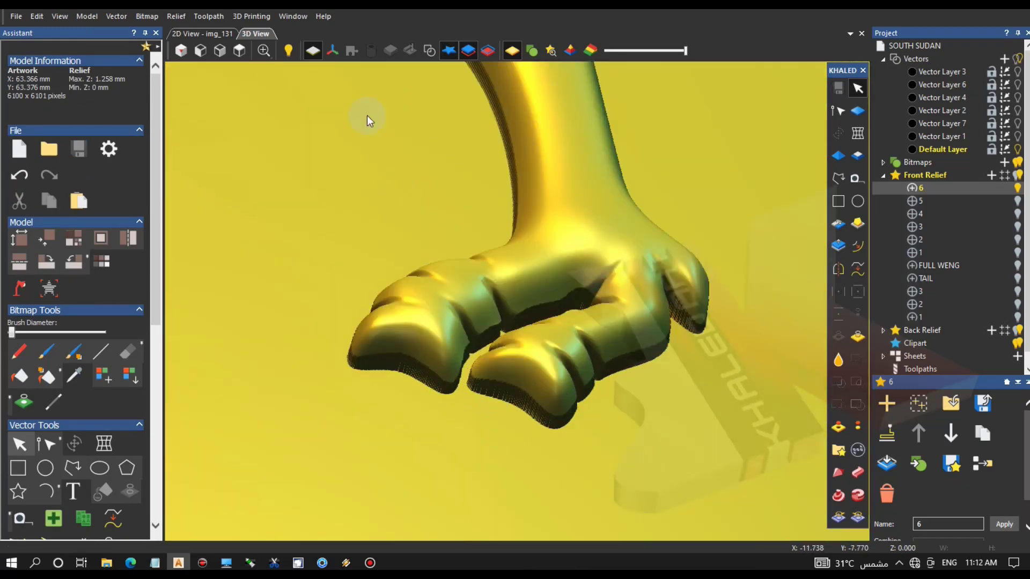
left_click(429, 49)
left_click(686, 330)
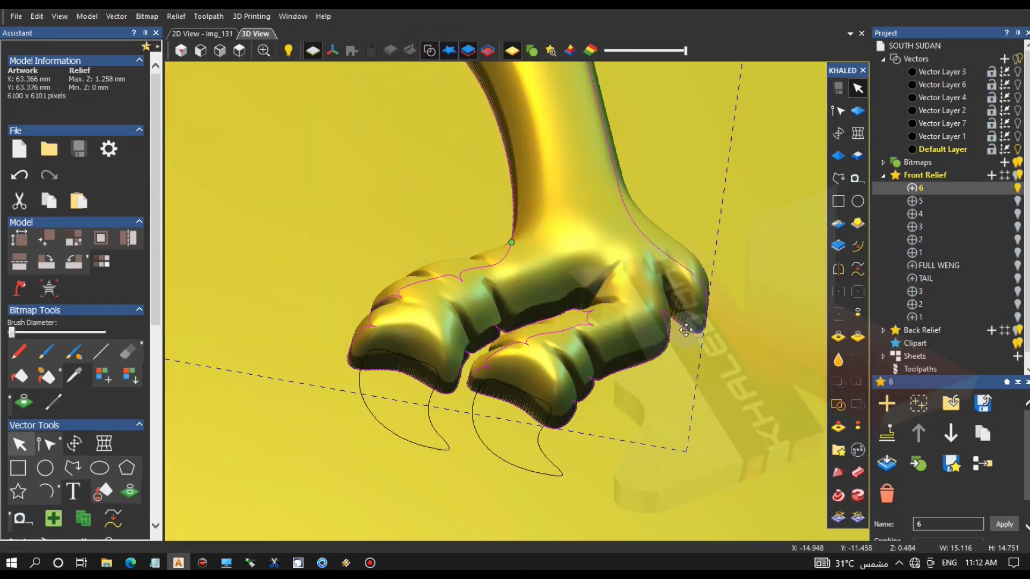
left_click(856, 314)
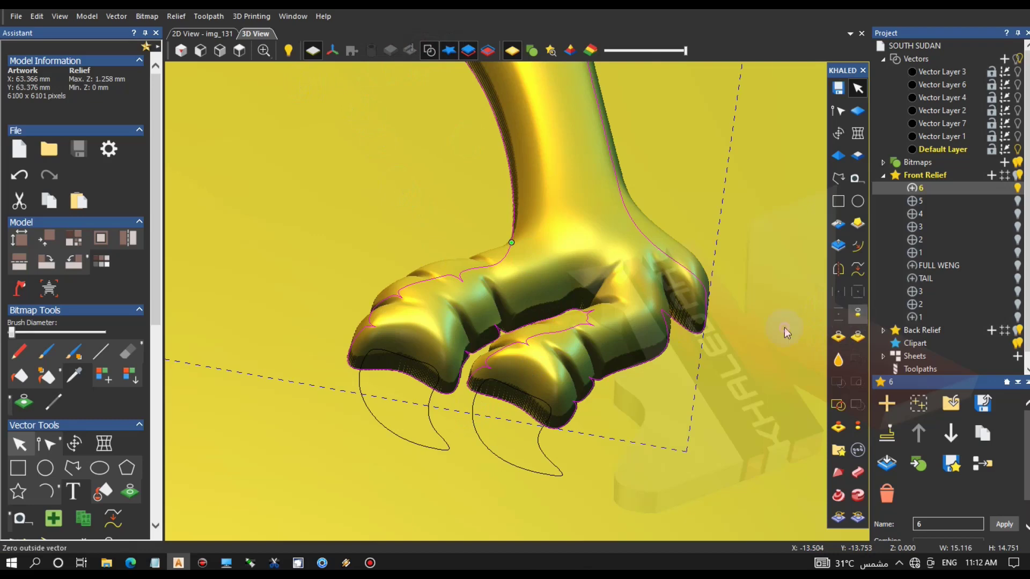
Set up a round shape on both claw outlines with a 68-degree angle, 0.3 mm start height and Merge High combining.
left_click(432, 414)
left_click(482, 445, "shift")
scroll(47, 446, "down", 5)
scroll(45, 441, "down", 1)
left_click(23, 356)
left_click(34, 74)
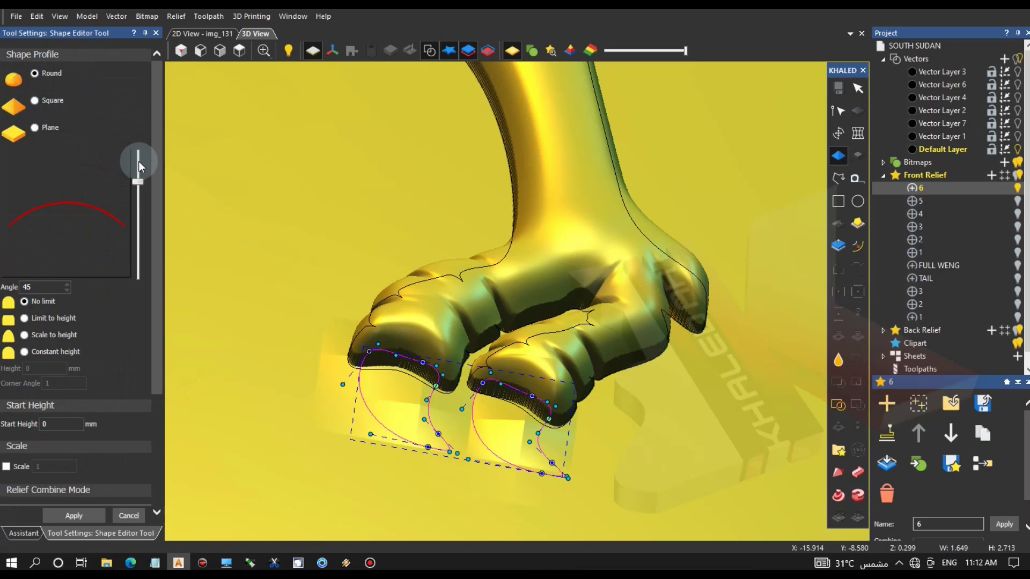
left_click(138, 161)
scroll(79, 321, "down", 2)
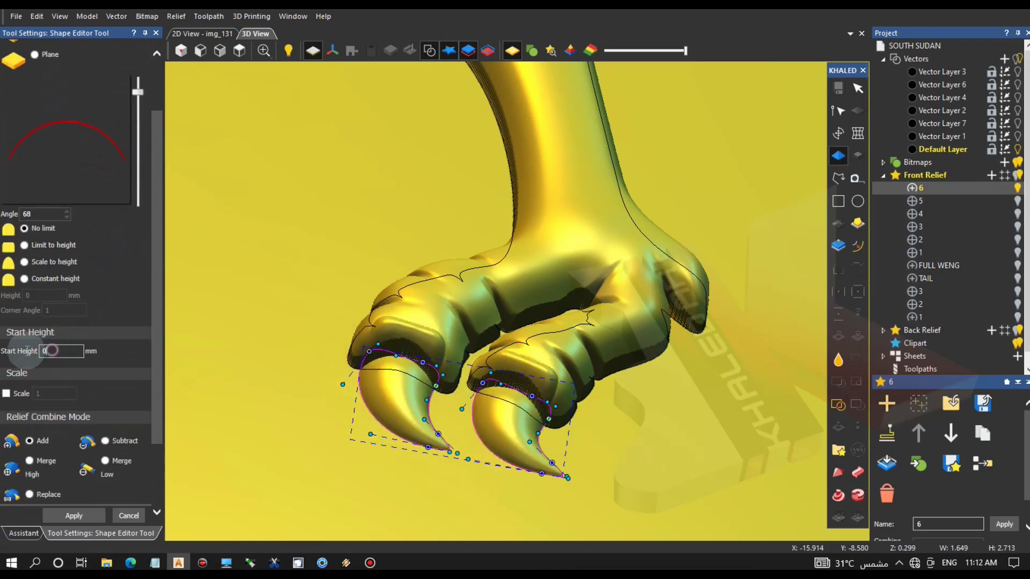
type(".3")
middle_click_drag(602, 412, 294, 339)
scroll(75, 376, "down", 2)
left_click(30, 372)
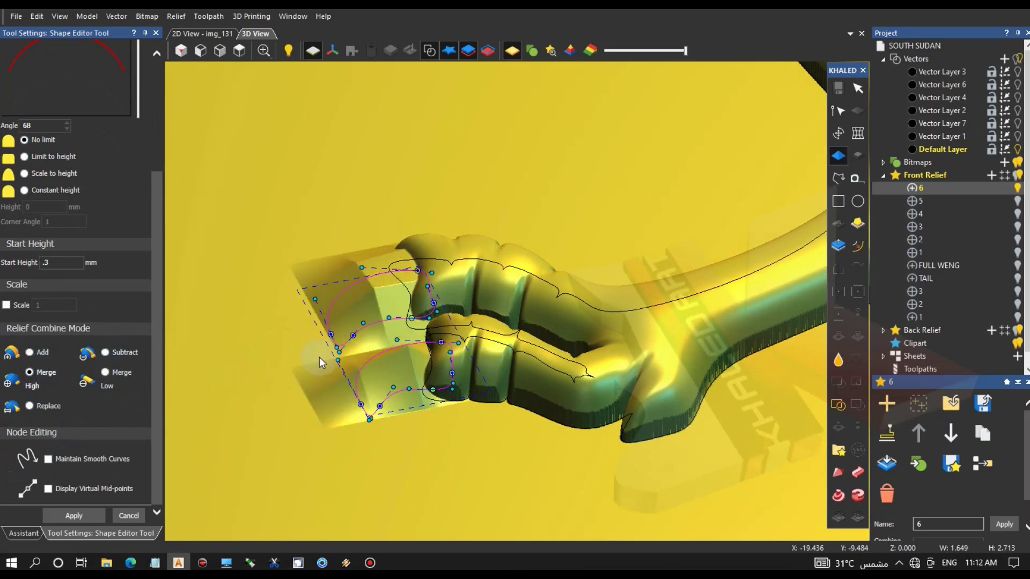
Try a start height of 0.2 mm and a profile angle of 57 degrees for both claws.
scroll(412, 323, "up", 5)
middle_click_drag(469, 359, 537, 276)
left_click_drag(58, 264, 2, 266)
type(".2")
scroll(347, 347, "down", 5)
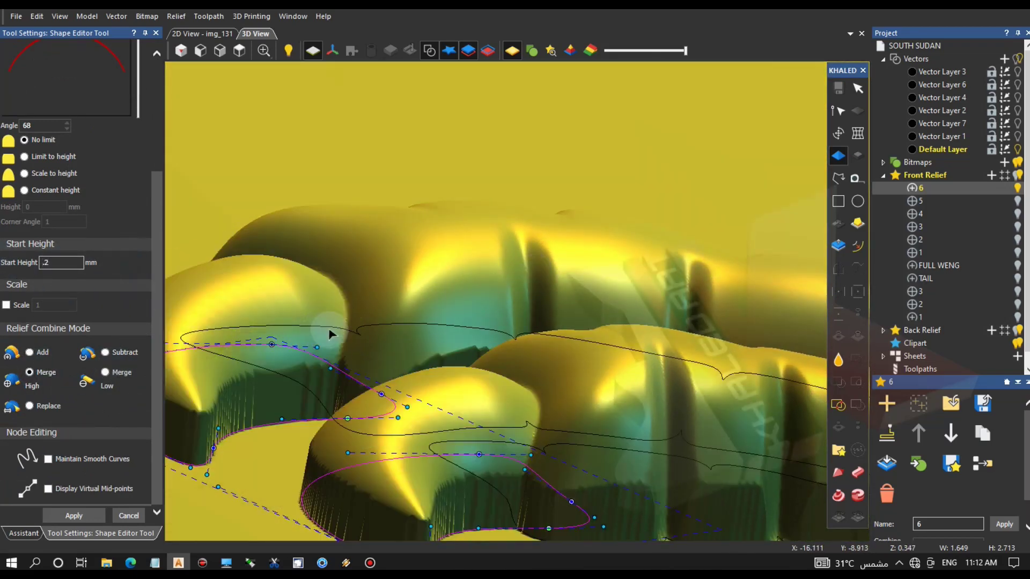
middle_click_drag(435, 320, 346, 298)
scroll(131, 128, "up", 3)
mouse_move(139, 150)
left_mouse_down()
mouse_move(140, 173)
mouse_move(138, 156)
left_mouse_up()
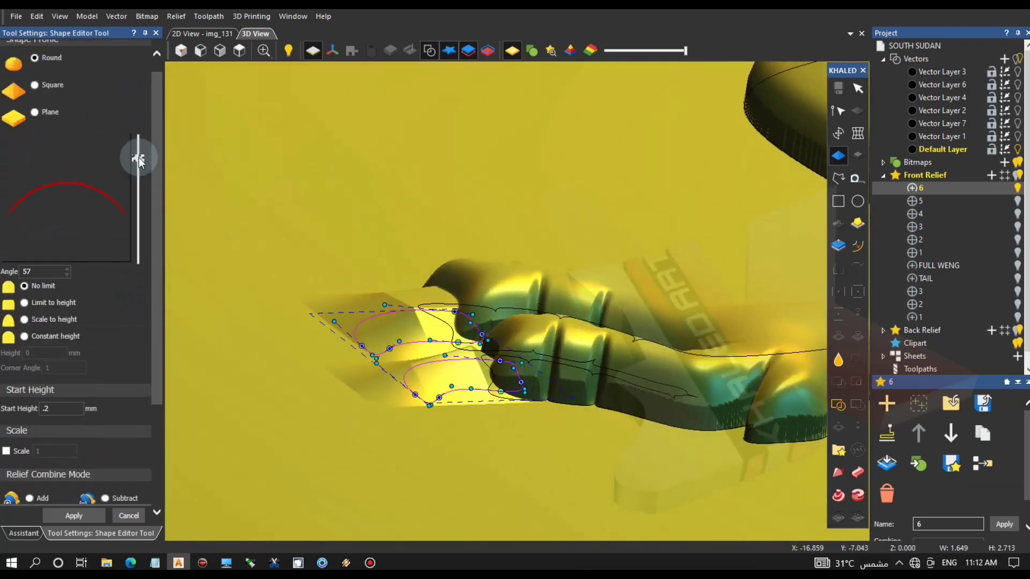
Set the claws' profile angle to 87 degrees and start height to 0.15 mm, and apply the round shape.
middle_click_drag(352, 301, 370, 287)
left_click_drag(140, 143, 138, 141)
left_click(52, 408)
type(".1")
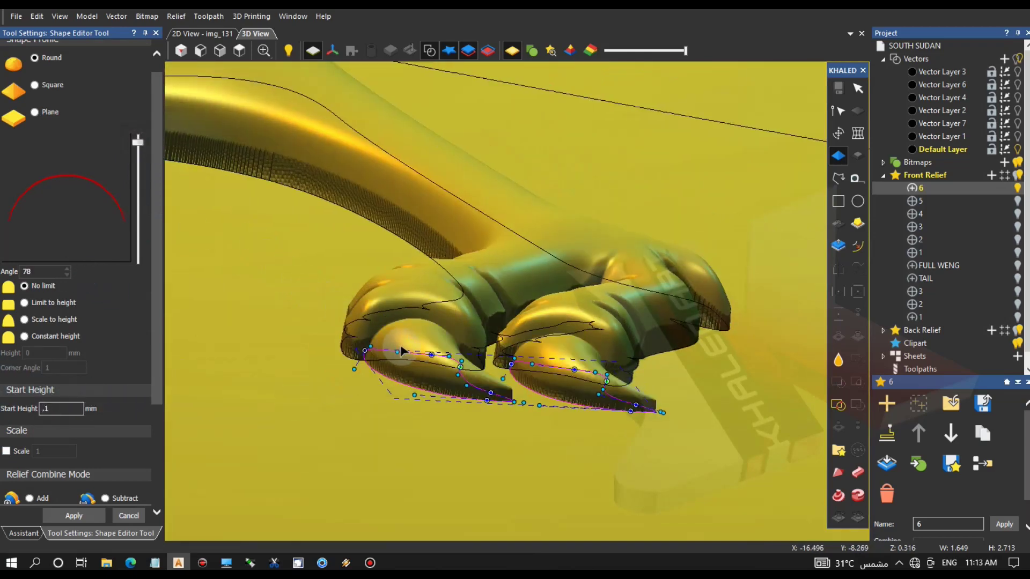
middle_click_drag(441, 318, 501, 356)
left_click_drag(504, 360, 605, 291)
left_click(58, 410)
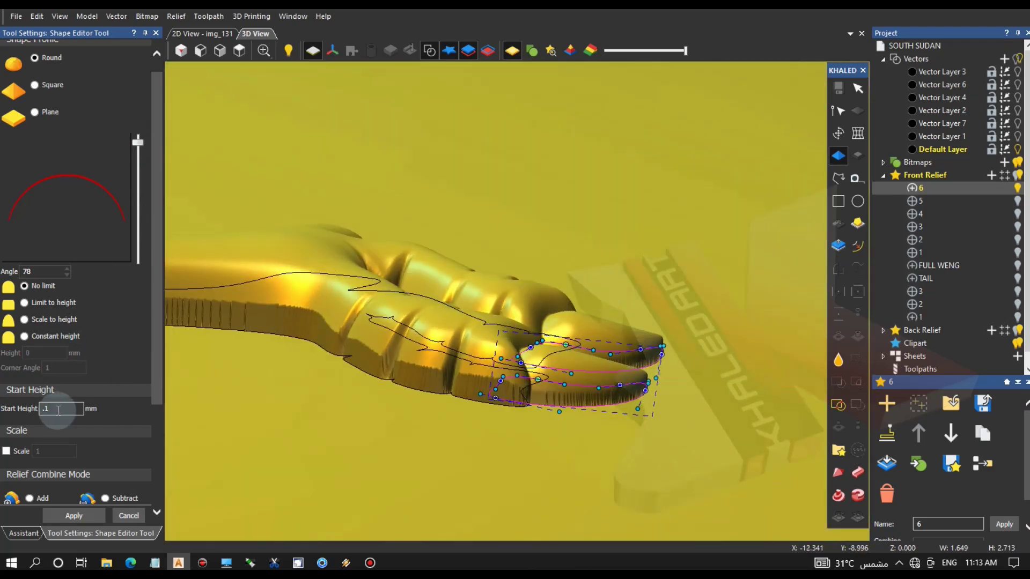
type("5")
left_click_drag(138, 141, 136, 139)
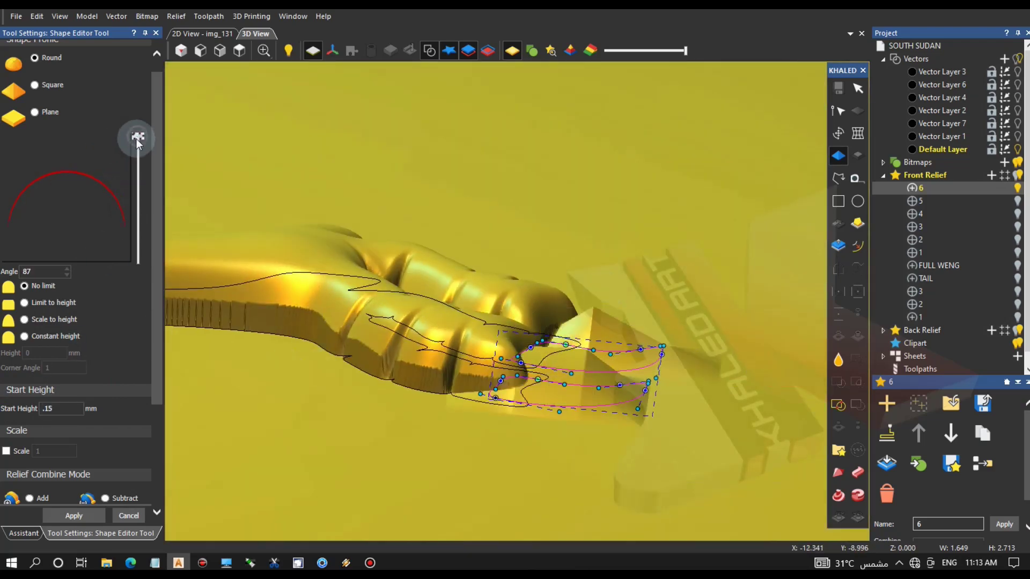
middle_click_drag(400, 235, 346, 303)
left_click(75, 515)
left_click(123, 513)
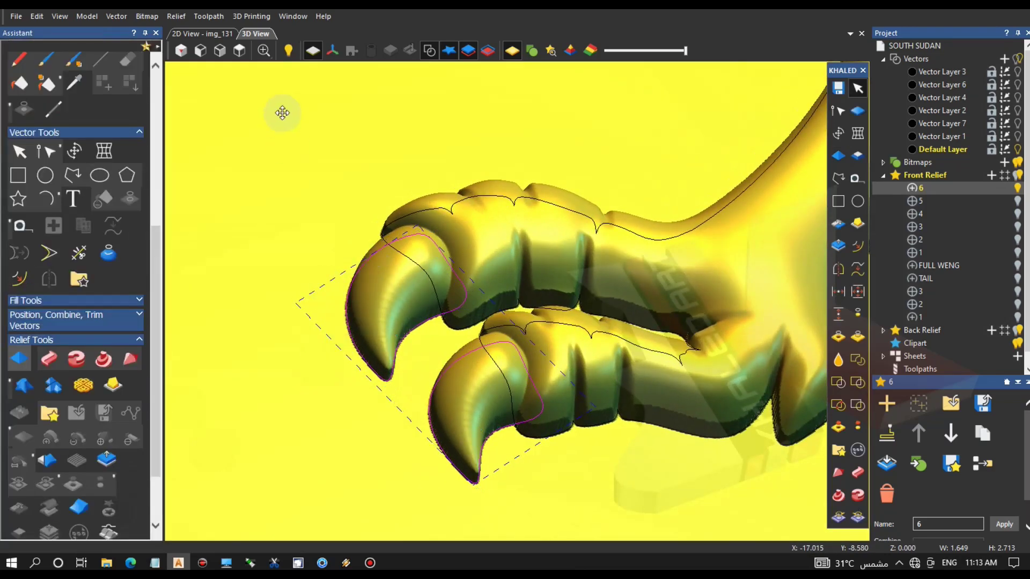
Check the claws without vectors in 3D, and fade the relief preview in the 2D view behind the leg outline.
left_click(432, 51)
scroll(463, 298, "down", 6)
middle_click_drag(462, 298, 503, 284)
scroll(345, 230, "up", 3)
left_click(201, 33)
scroll(338, 359, "up", 5)
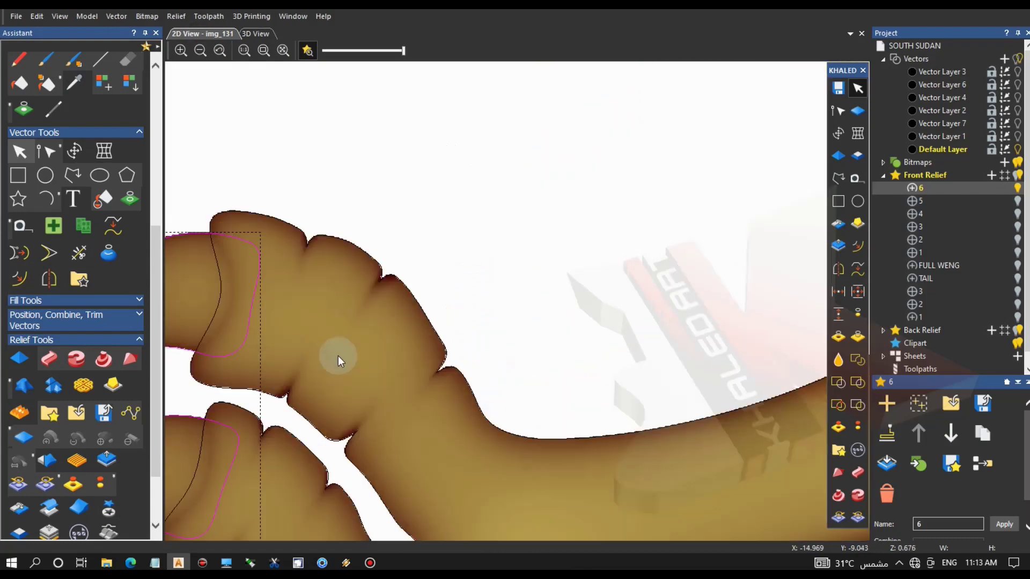
scroll(244, 361, "down", 1)
scroll(370, 375, "up", 2)
left_click(327, 340)
scroll(477, 264, "down", 2)
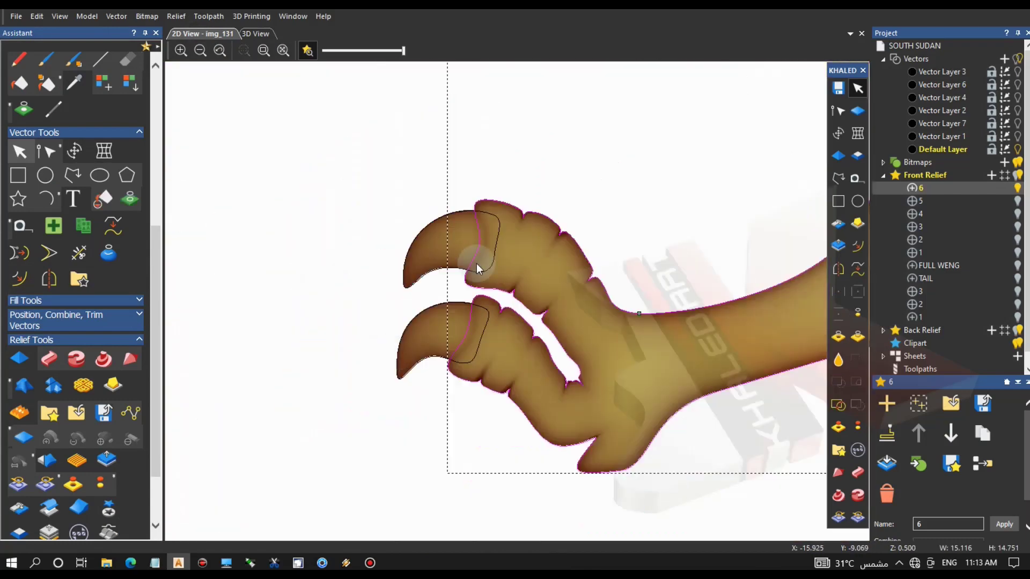
left_click_drag(403, 50, 342, 51)
scroll(527, 296, "up", 2)
scroll(470, 320, "down", 2)
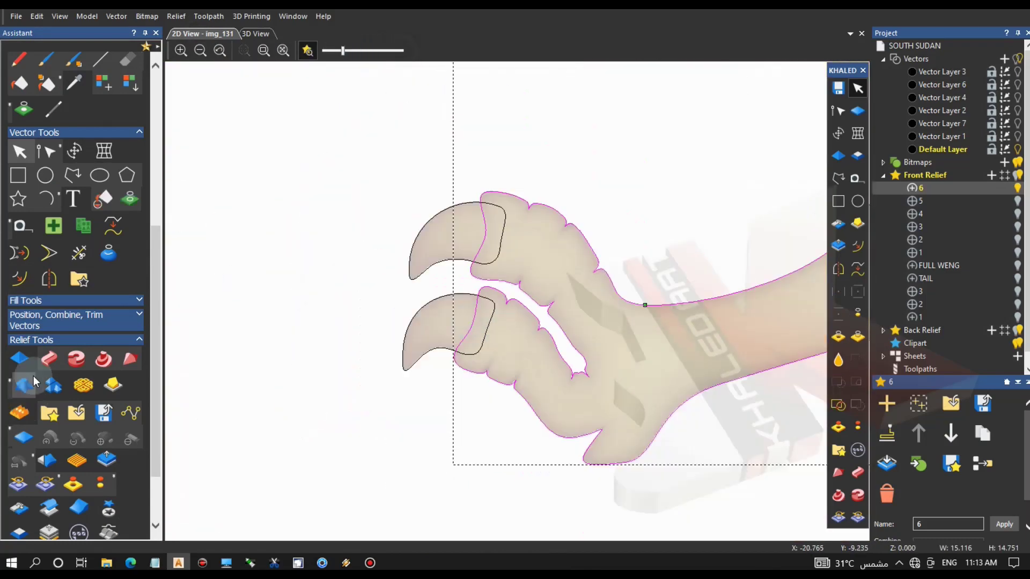
Draw a closed four-sided polyline around both claws and toe tips, about 3.2 by 5.8 mm, crossing both toes.
left_click(534, 185)
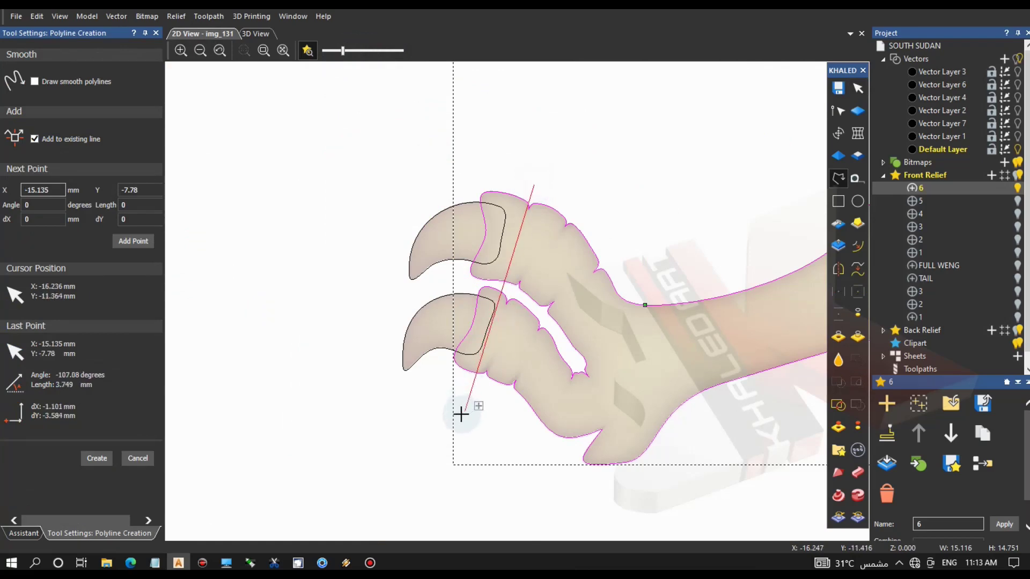
left_click(337, 386)
left_click(415, 80)
left_click(534, 185)
scroll(519, 273, "up", 2)
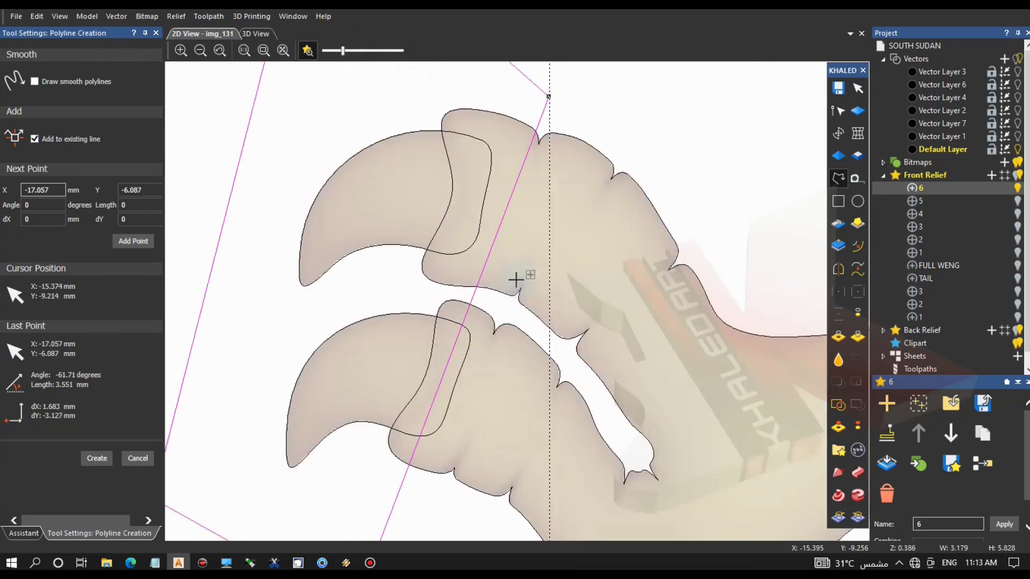
Convert the polyline's crossing edge to a curve and bend it along the upper toe's first joint crease.
left_click(27, 536)
key("n")
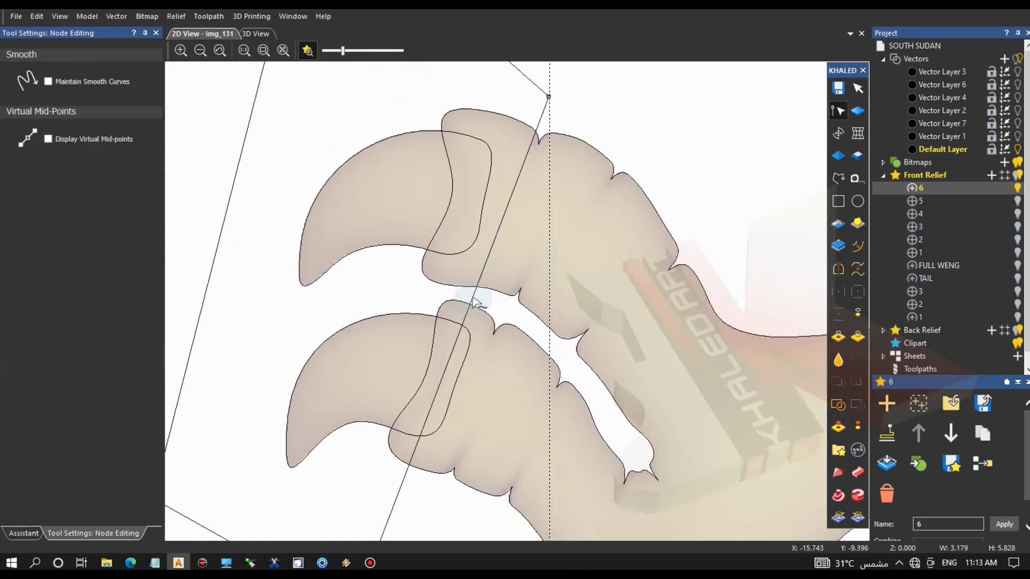
left_click_drag(471, 297, 504, 311)
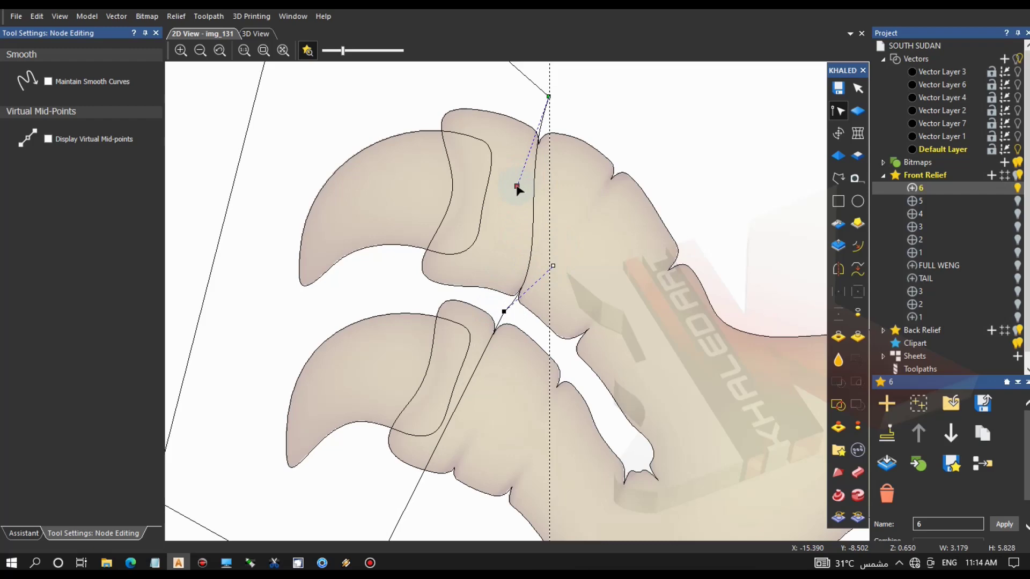
scroll(452, 390, "down", 3)
scroll(462, 409, "up", 3)
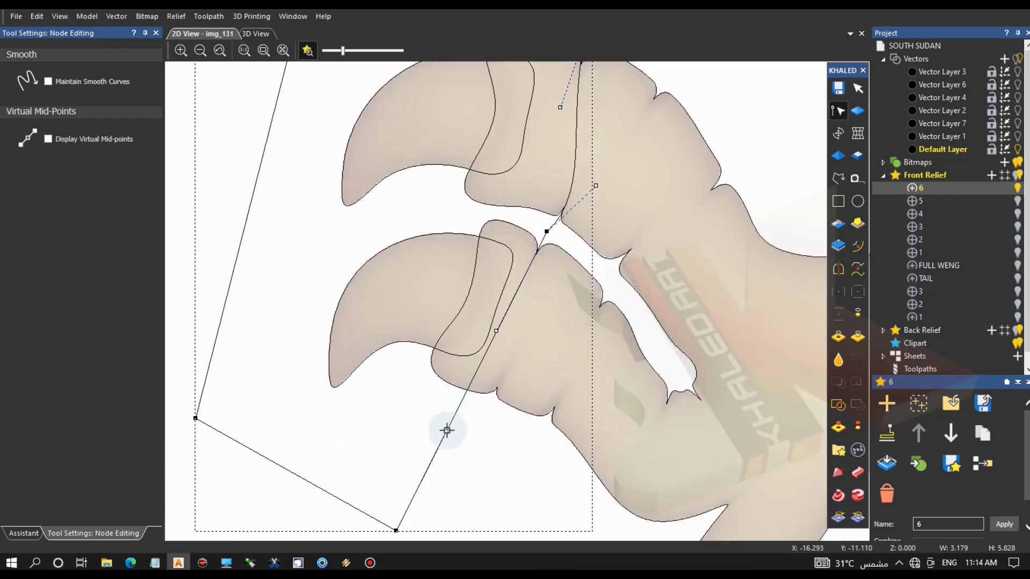
Add a node below the lower toe and bend the polyline's edge along that toe's first joint crease.
left_click_drag(456, 414, 486, 411)
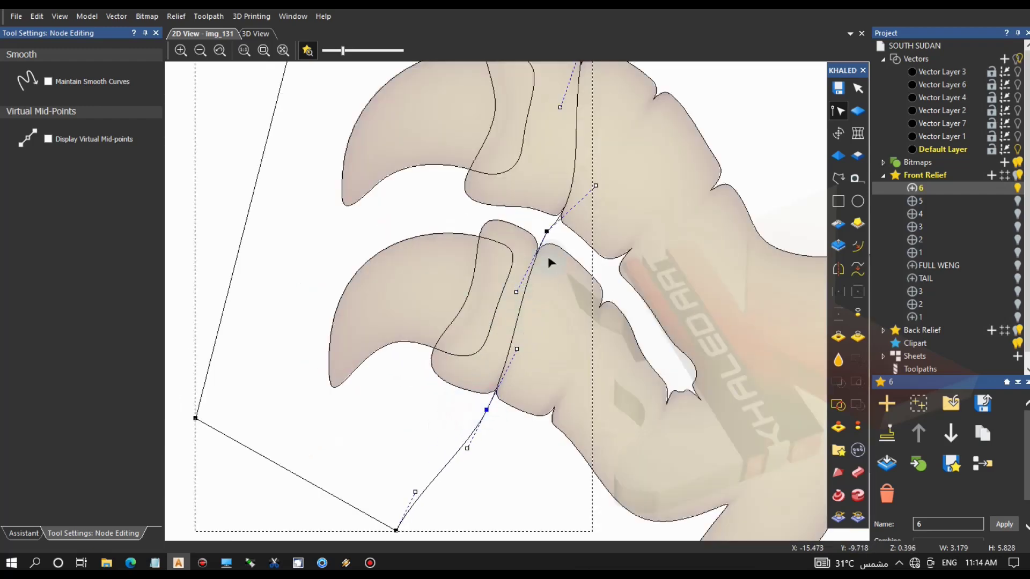
scroll(462, 425, "up", 4)
scroll(459, 432, "down", 2)
scroll(526, 359, "down", 1)
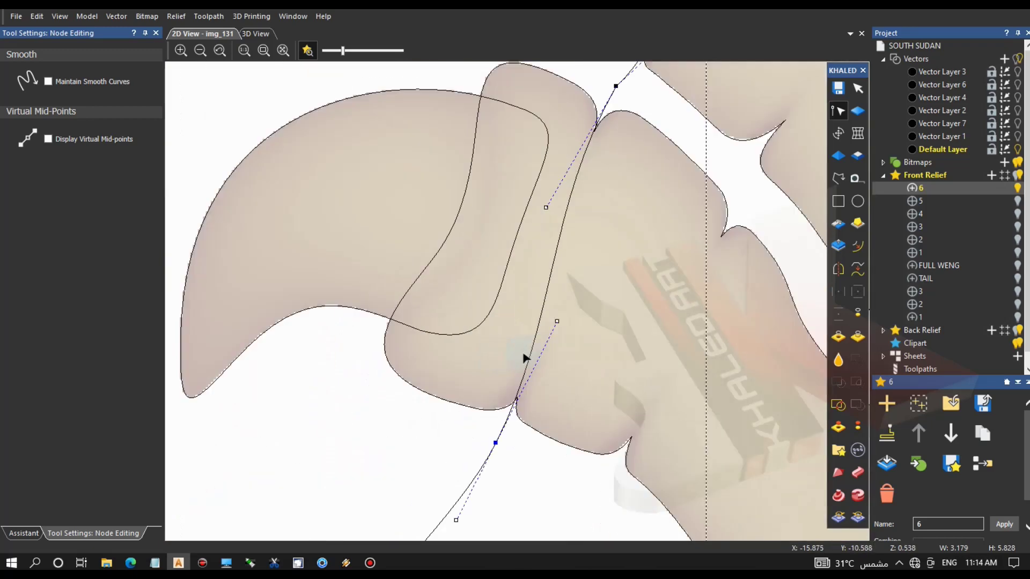
left_click_drag(558, 322, 604, 278)
left_click_drag(495, 442, 492, 437)
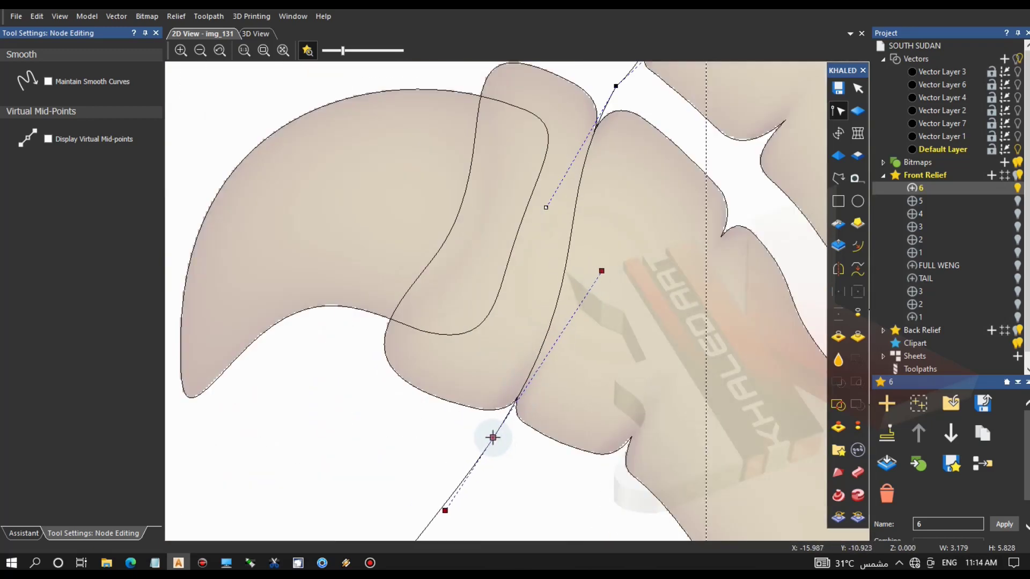
scroll(481, 310, "down", 2)
left_click(32, 535)
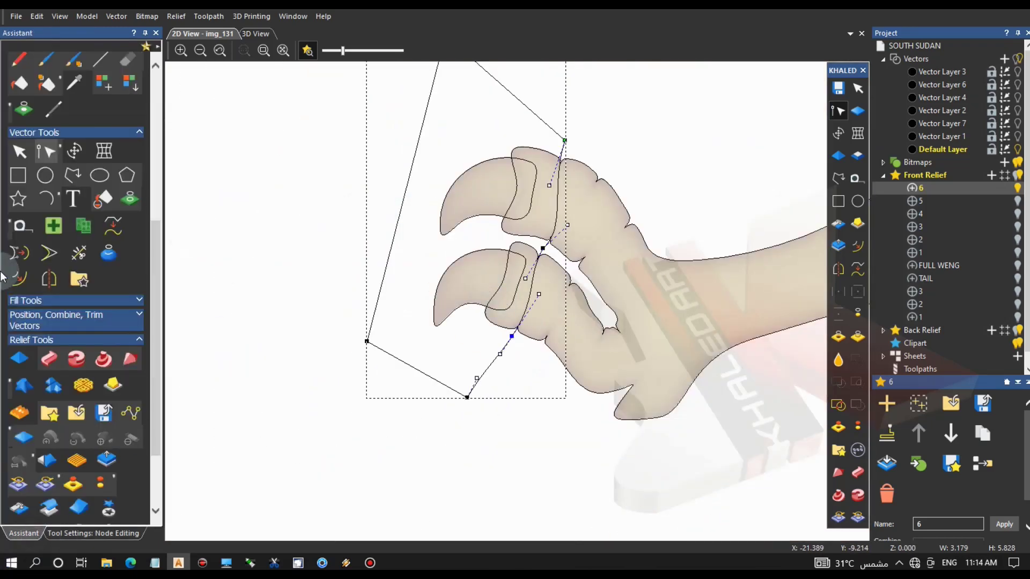
Split the leg outline with the curved polyline into separate toe-tip pieces and delete the surplus outer piece.
left_click(19, 152)
left_click(527, 337, "shift")
right_click(528, 337)
left_click(559, 47)
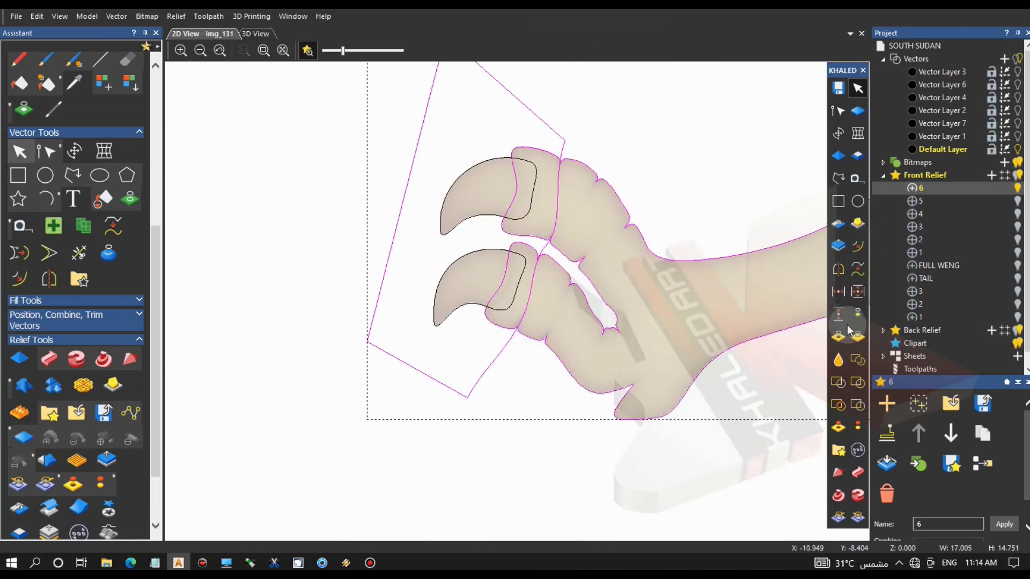
left_click(857, 405)
right_click(637, 184)
mouse_move(679, 194)
left_click(762, 197)
left_click(631, 144)
left_click(553, 137)
key("Delete")
Try a round shape on both toe-tip pieces with a 69-degree angle, 2 mm start height and Add combining.
left_click(558, 192)
left_click(530, 298, "shift")
left_click(256, 34)
left_click(839, 157)
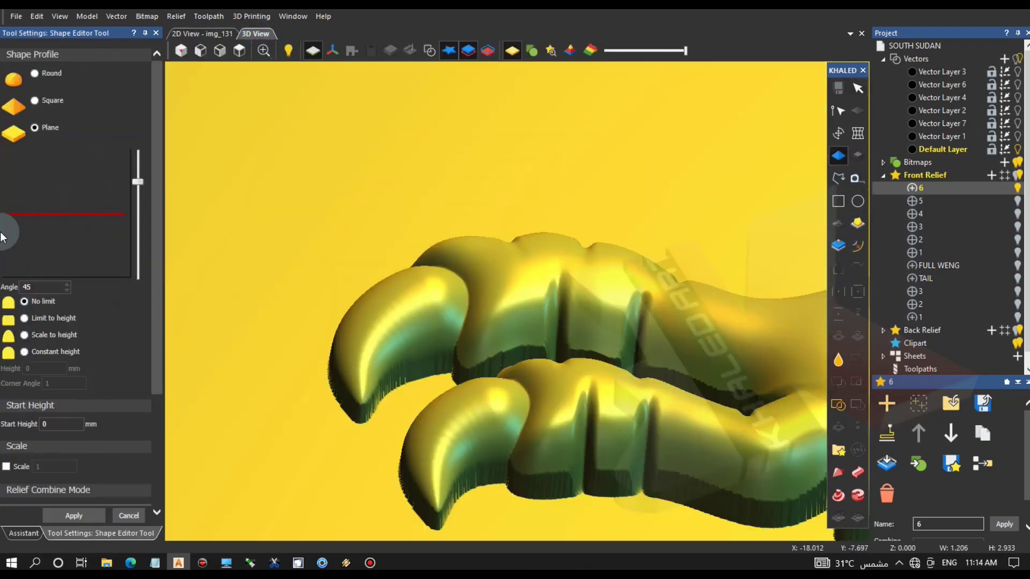
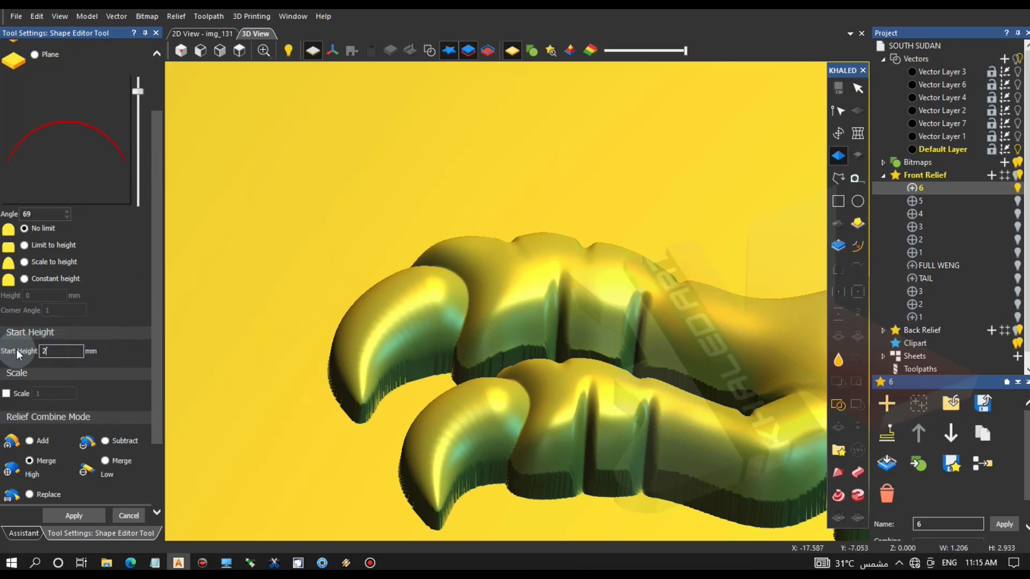
key("F2")
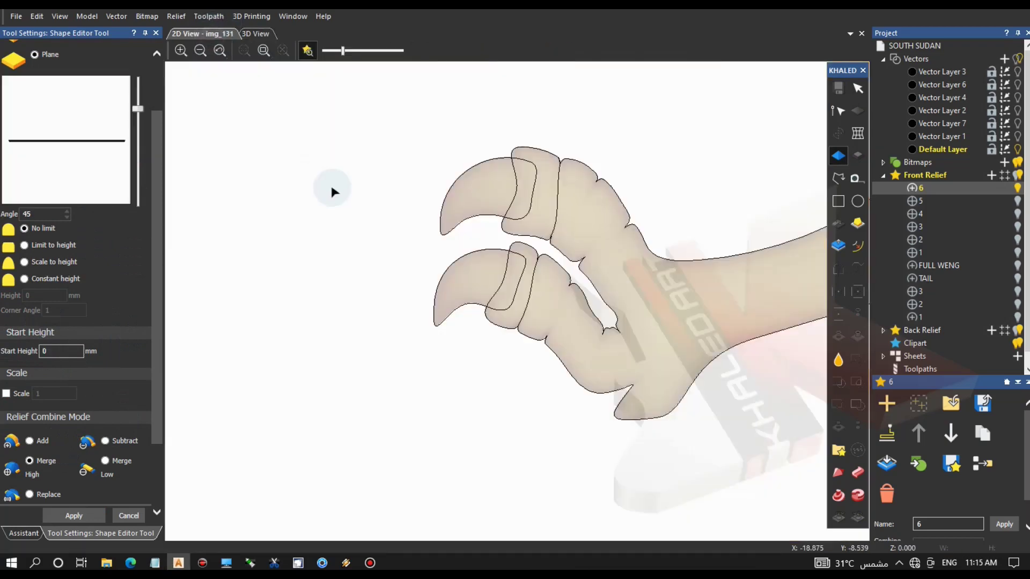
left_click(530, 245)
left_click(555, 228)
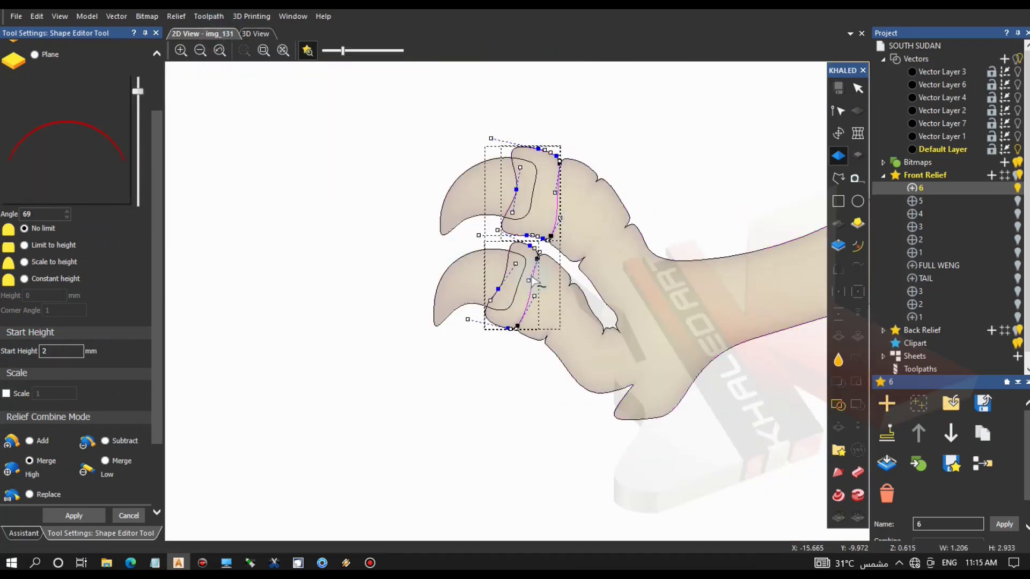
left_click(257, 33)
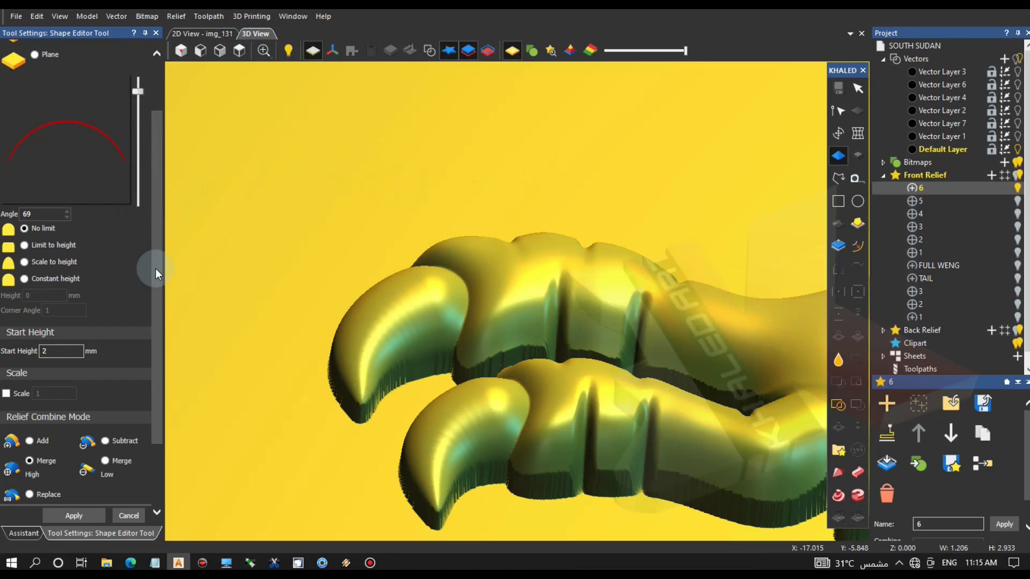
left_click_drag(156, 269, 157, 308)
scroll(557, 365, "down", 2)
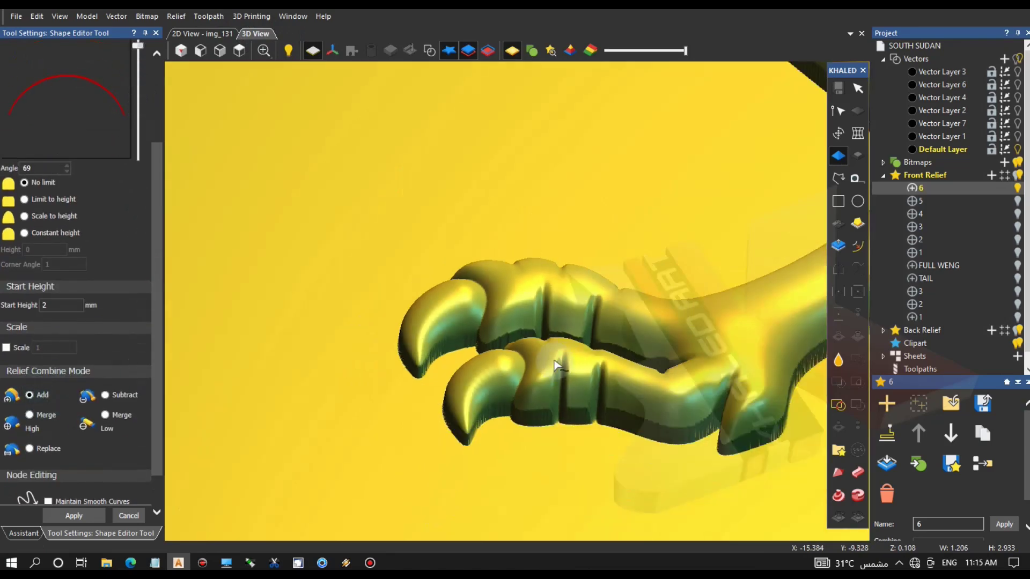
left_click(129, 515)
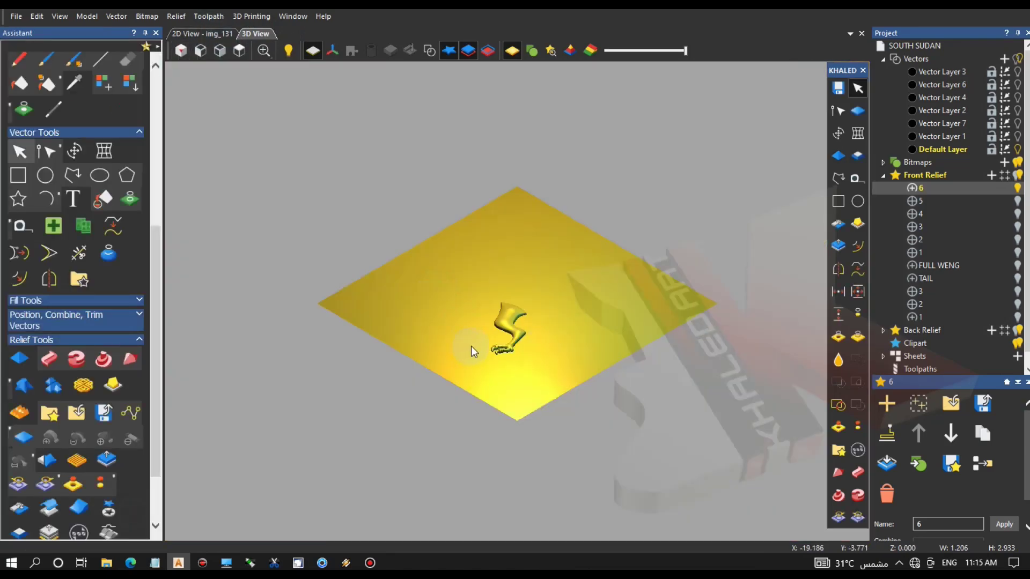
Try moving the toe-tip pieces away from the leg in the 2D view, and undo the move.
scroll(502, 352, "up", 6)
left_click_drag(539, 324, 345, 269)
left_click(224, 33)
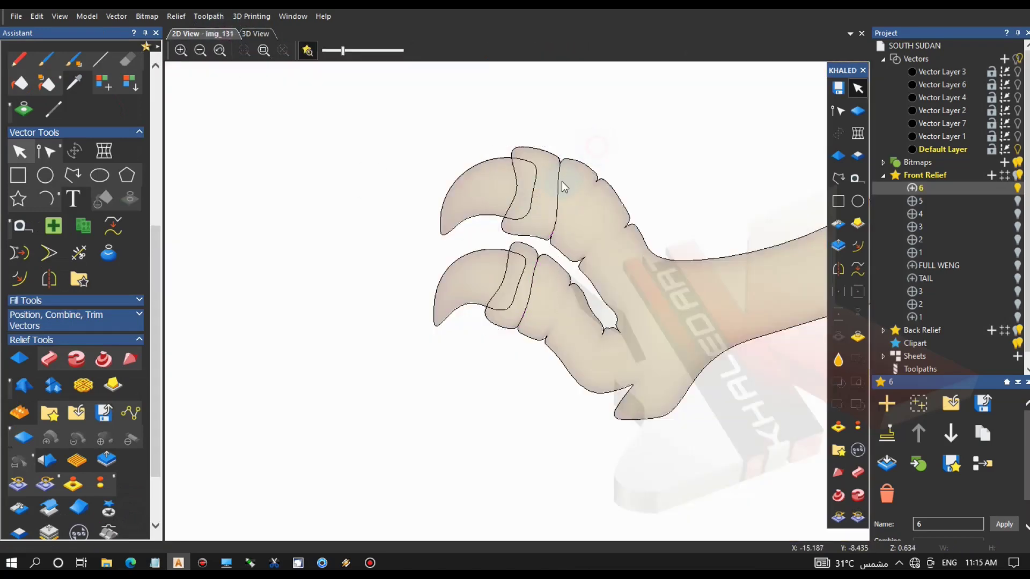
scroll(539, 276, "up", 3)
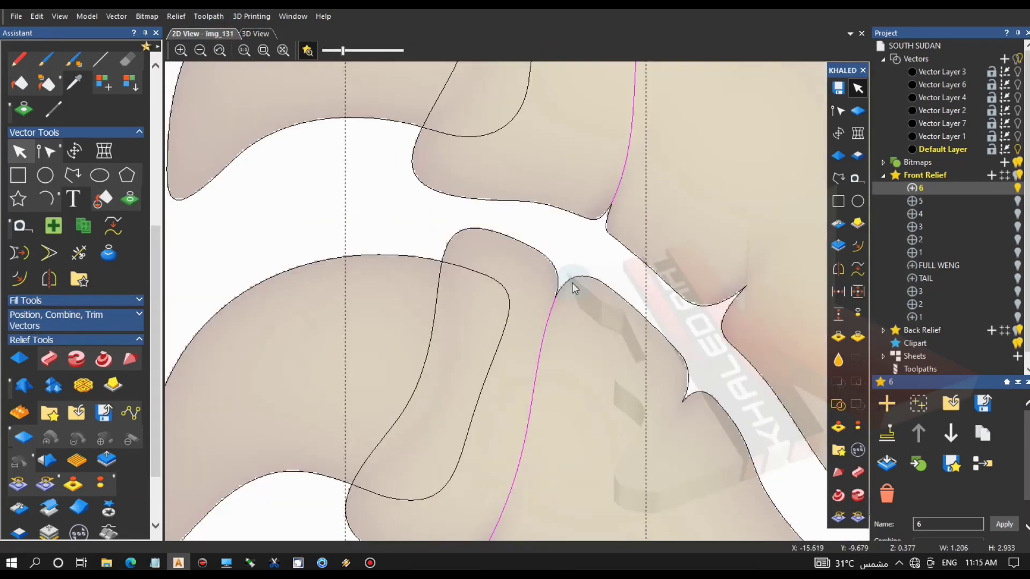
scroll(575, 283, "down", 2)
left_click_drag(547, 306, 344, 330)
key("ctrl+z")
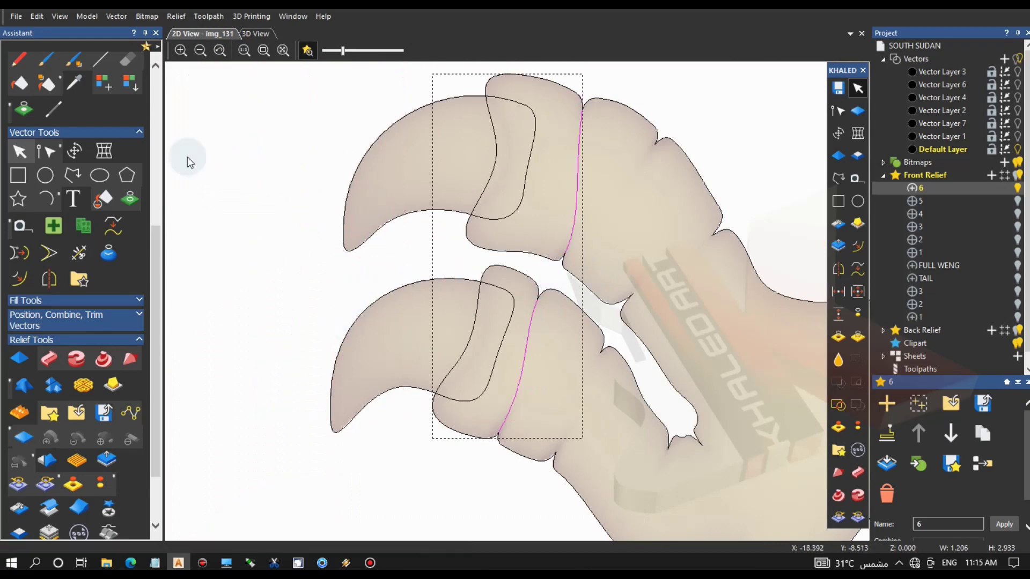
Try Subtract combining on both toe-tip pieces with the 69-degree round shape and 2 mm start height.
left_click(839, 156)
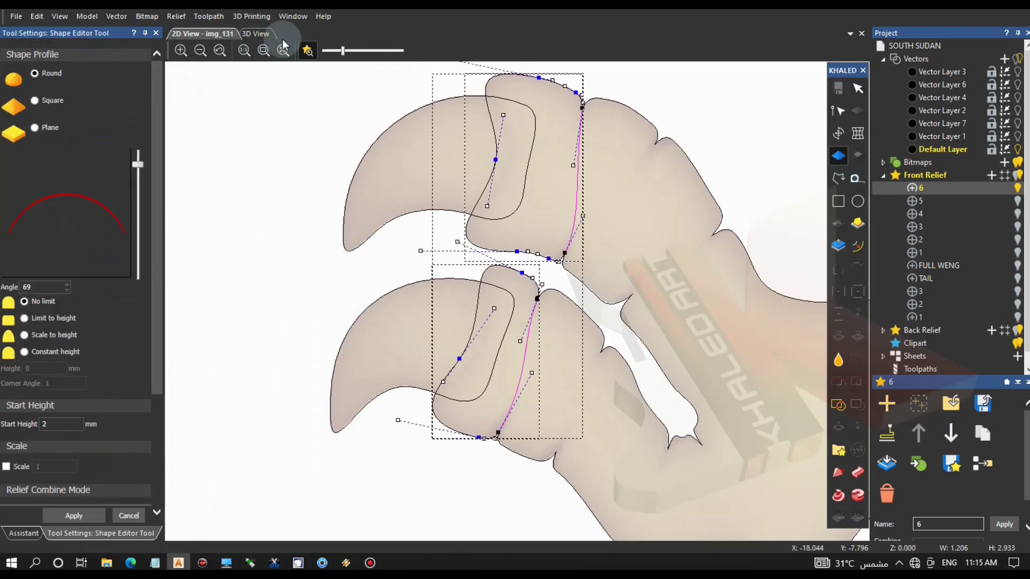
left_click(261, 34)
left_click_drag(402, 341, 546, 318)
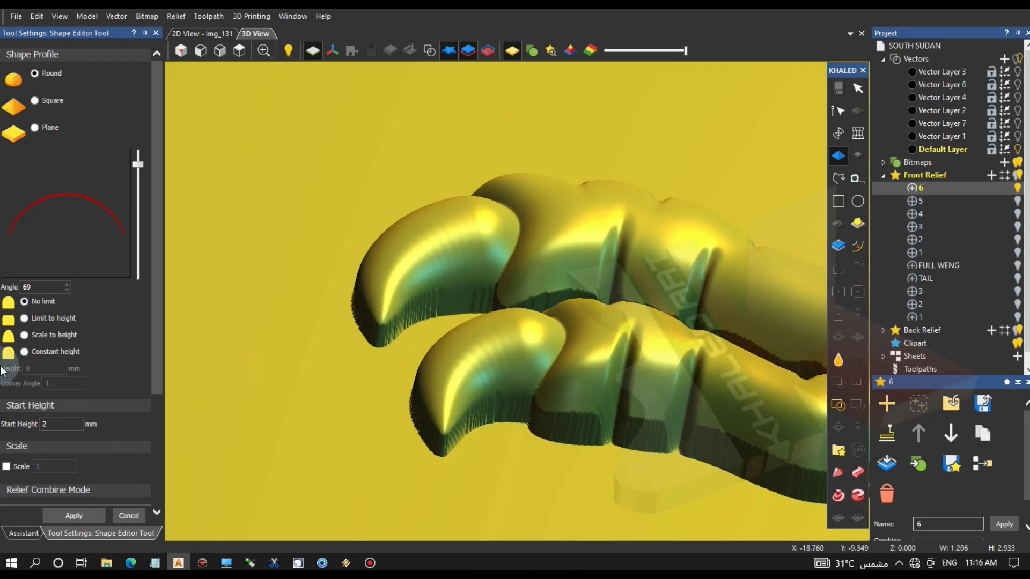
left_click_drag(159, 278, 161, 393)
left_click(105, 352)
left_click(282, 364)
left_click_drag(578, 272, 587, 269)
left_click(1019, 189)
left_click(1019, 189)
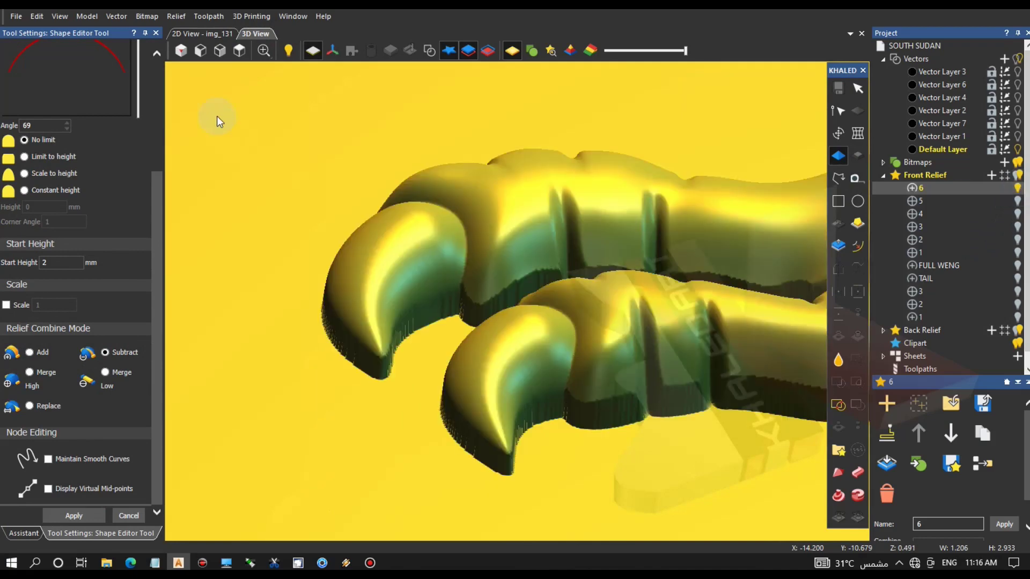
Reselect both toe-tip outlines on the 3D relief and set a 0 mm start height with Add combining.
scroll(237, 218, "up", 2)
scroll(541, 300, "down", 4)
left_click_drag(558, 306, 627, 263)
middle_click_drag(627, 263, 461, 253)
left_click_drag(461, 253, 527, 272)
left_click(526, 272)
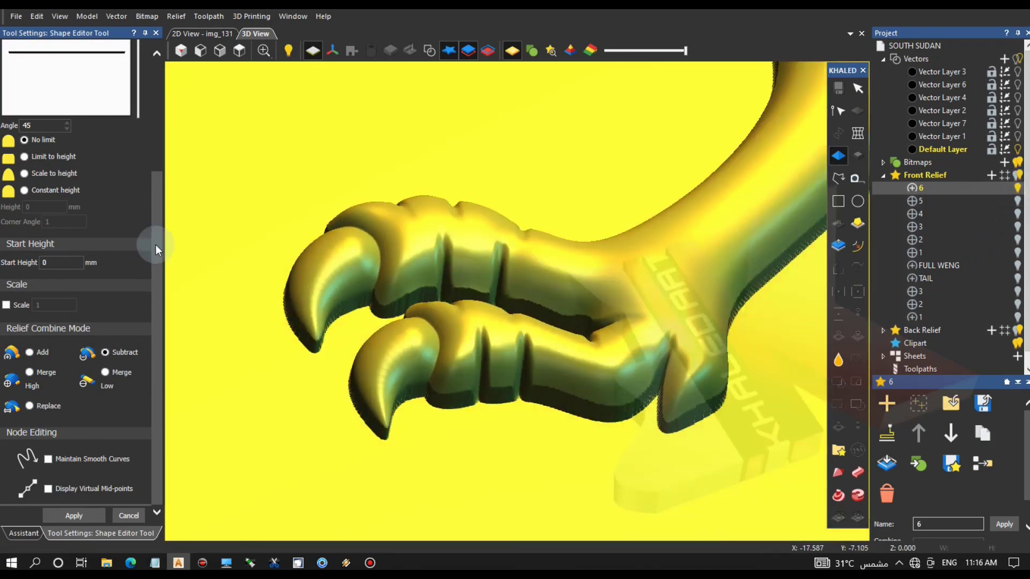
left_click(435, 50)
left_click(401, 247)
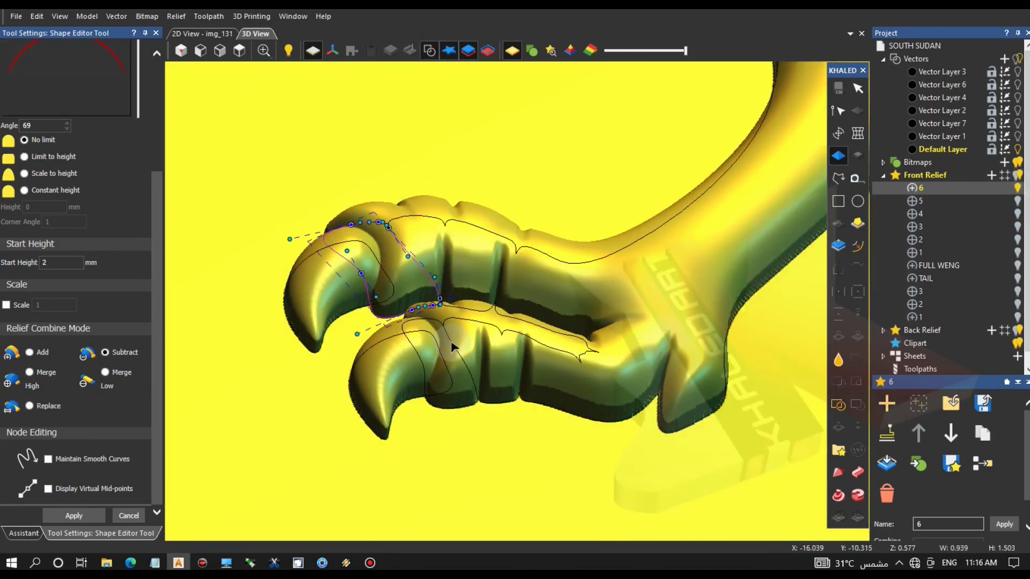
left_click(45, 264)
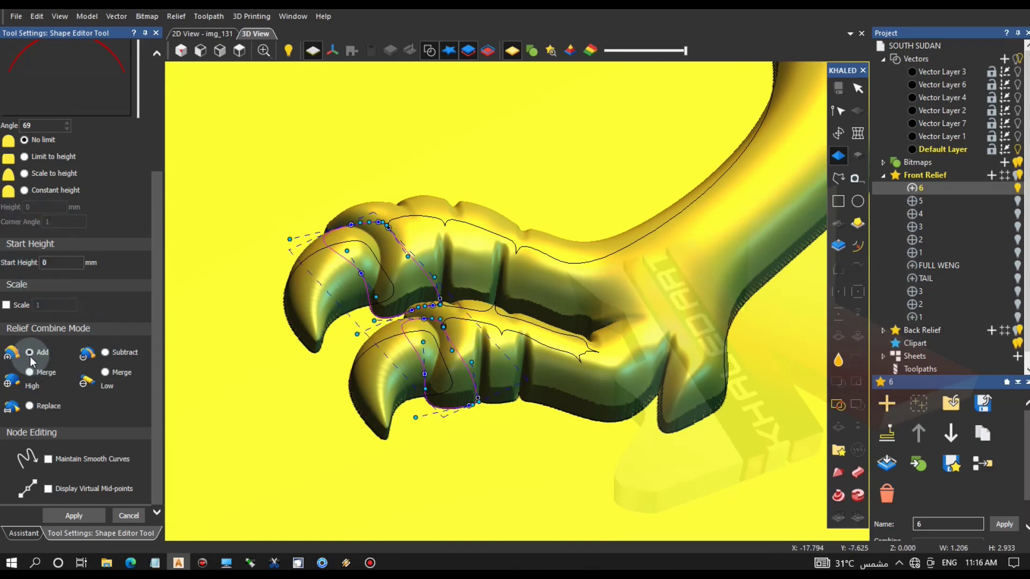
left_click(129, 515)
Fade the relief preview fully in the 2D view and close the outlines of both toe-tip pieces.
left_click(203, 33)
left_click(577, 183)
left_click(311, 50)
left_click(311, 51)
left_click_drag(343, 51, 322, 51)
right_click(573, 227)
mouse_move(644, 402)
left_click(734, 441)
left_click(531, 314)
right_click(531, 314)
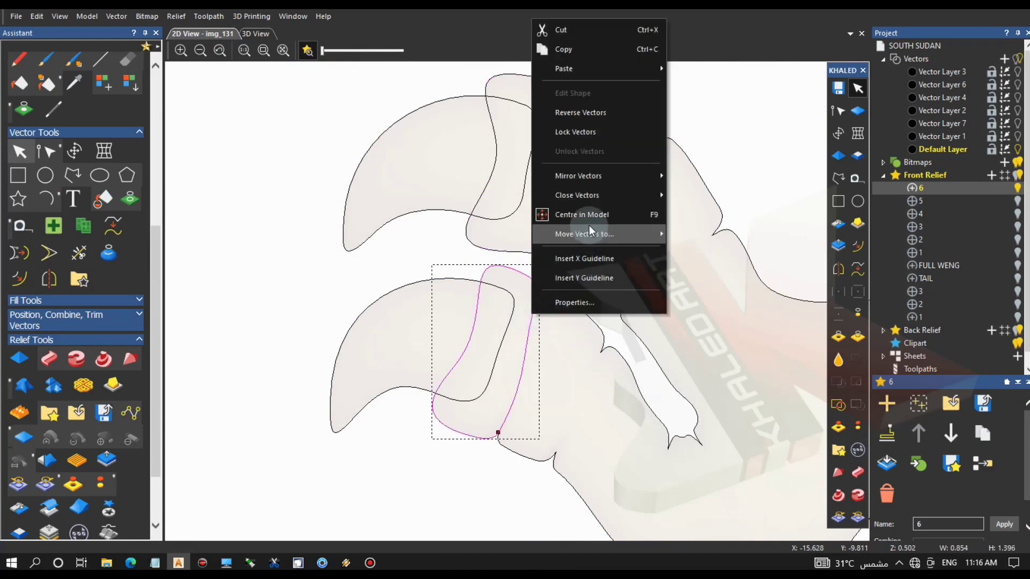
left_click(732, 237)
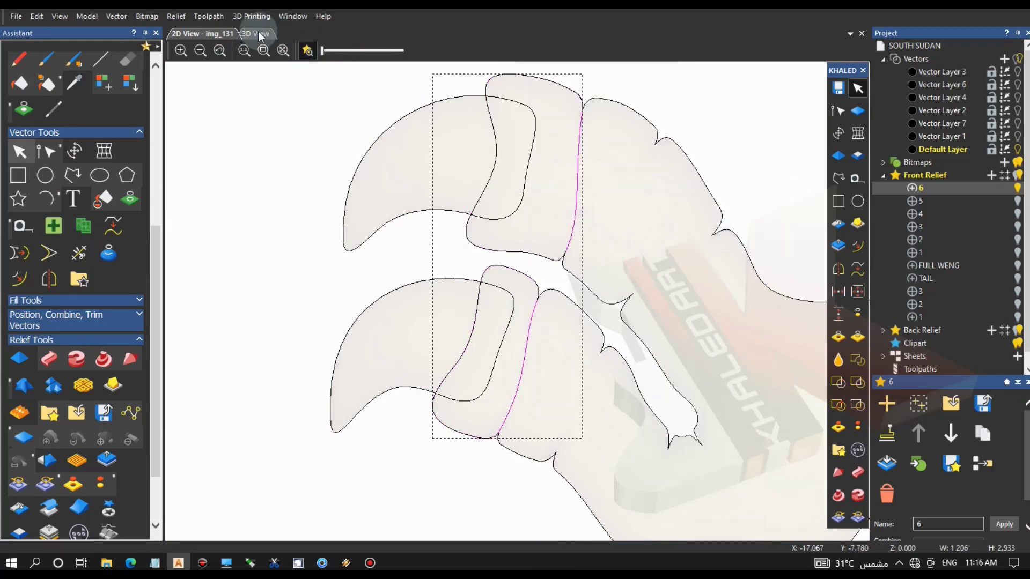
Try a 32-degree round shape with 0 mm start height on both toe-tip pieces.
left_click(256, 33)
left_click(838, 156)
left_click_drag(138, 165, 138, 191)
left_click_drag(514, 246, 538, 282)
scroll(441, 292, "up", 4)
left_click_drag(441, 293, 463, 418)
scroll(463, 418, "down", 4)
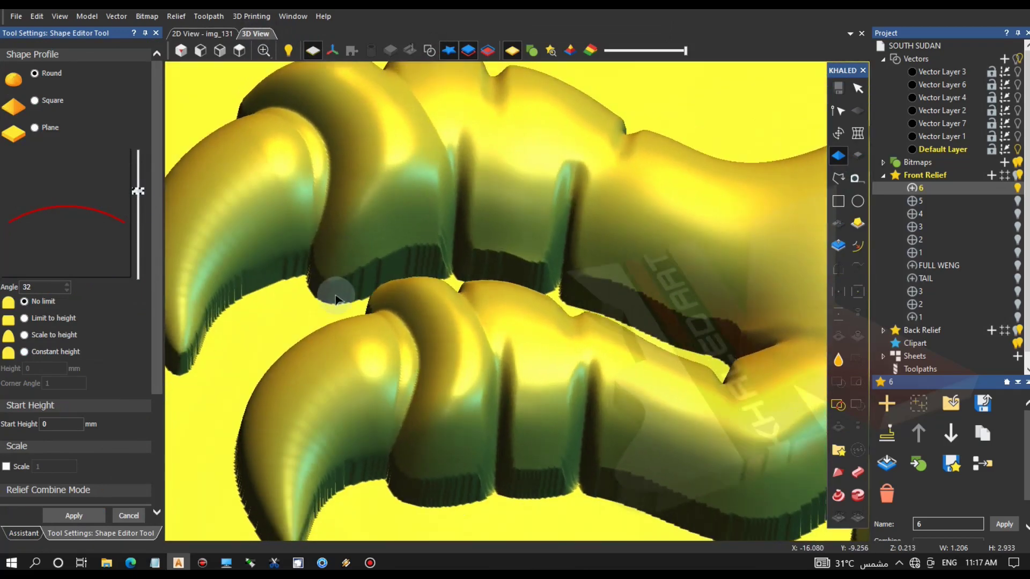
Try Merge High combining on the toe-tip pieces with start heights of 0.5 mm and 0.2 mm.
scroll(47, 430, "down", 3)
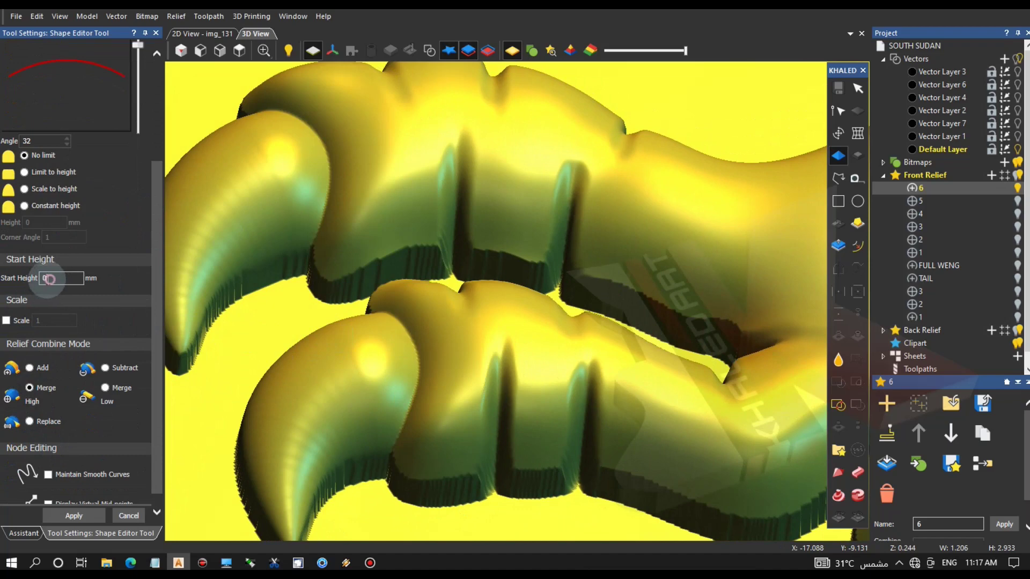
type(".5")
scroll(333, 276, "down", 4)
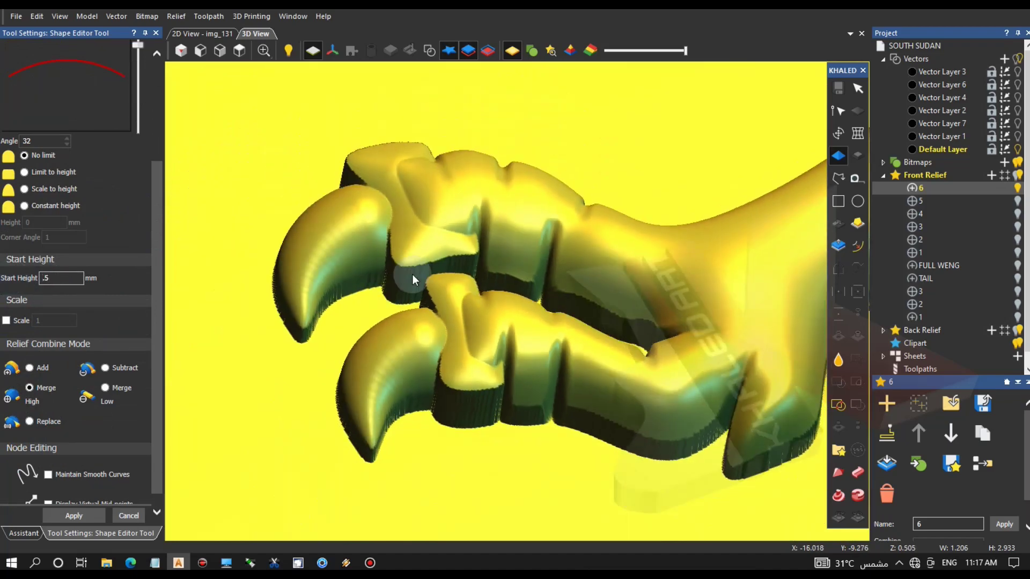
type("2")
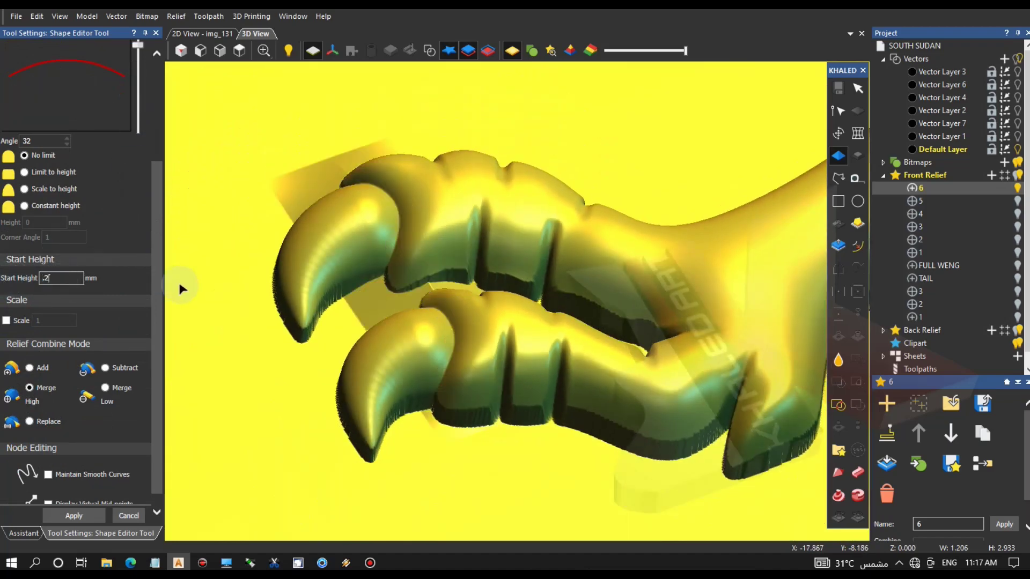
scroll(144, 56, "up", 3)
Try steeper round angles of 72, 83 and 84 degrees on the toe-tip pieces with a 0.2 mm start height.
left_click(139, 164)
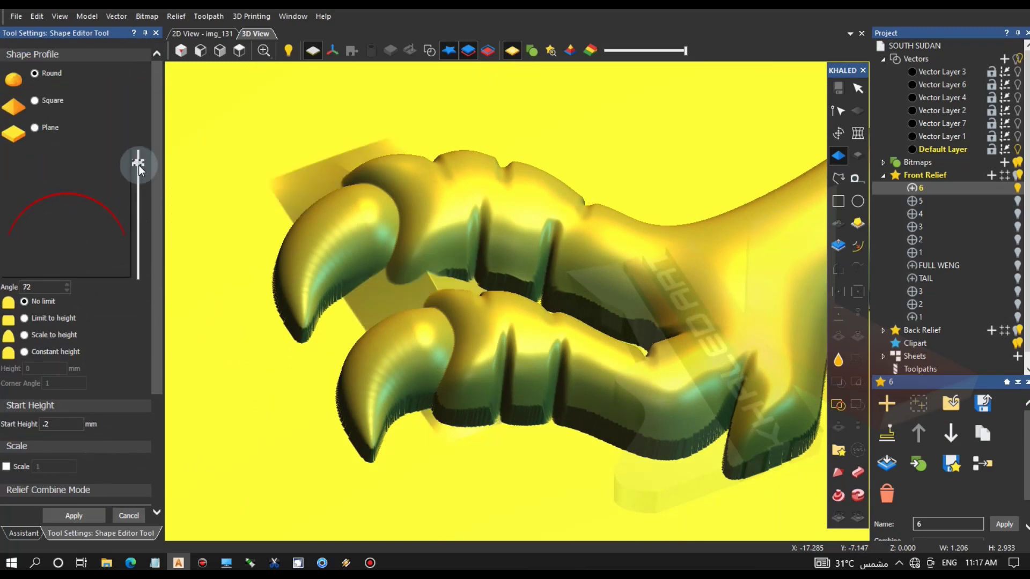
left_click(136, 156)
scroll(34, 362, "down", 3)
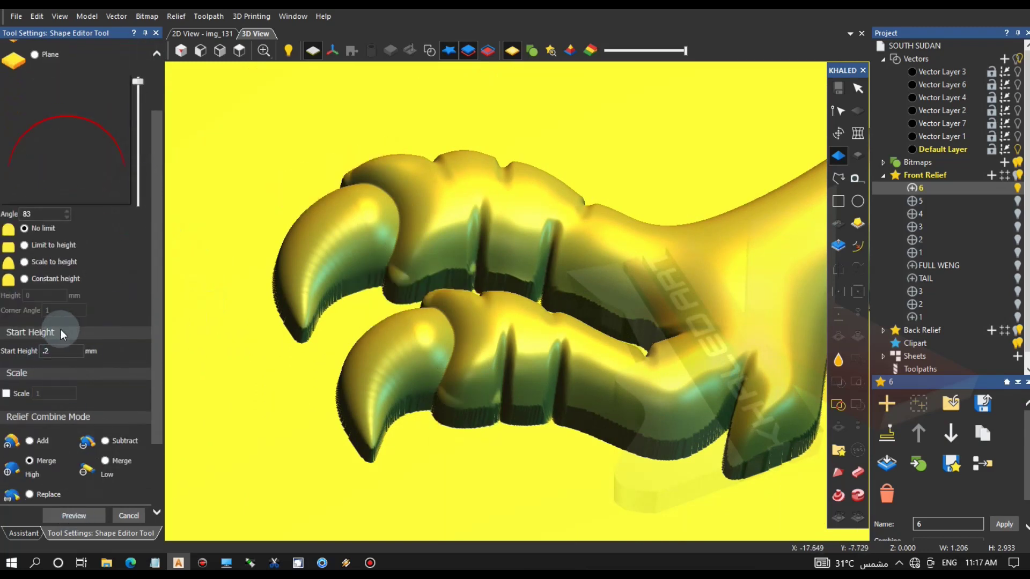
left_click_drag(136, 67, 138, 73)
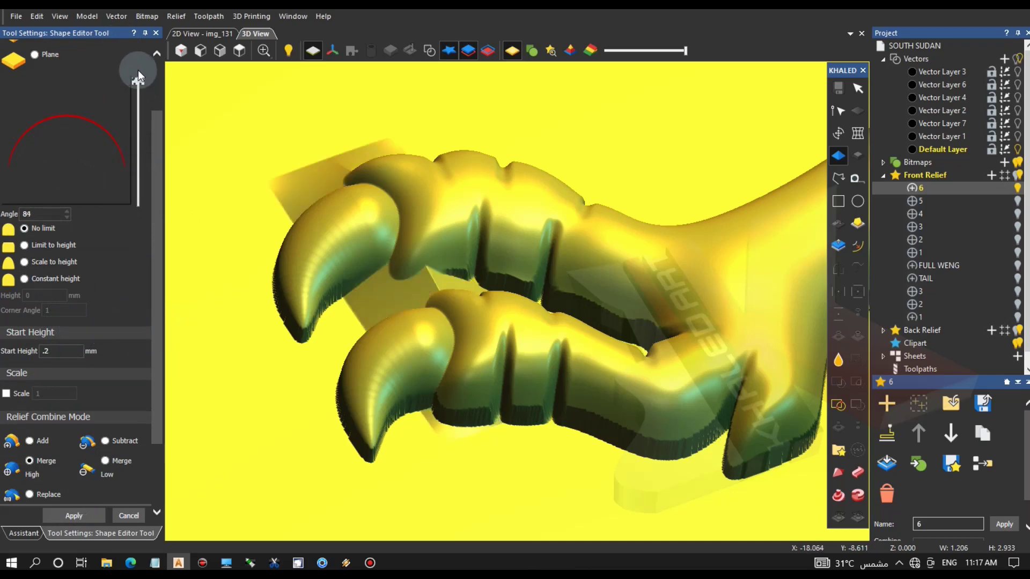
left_click(123, 515)
left_click(203, 33)
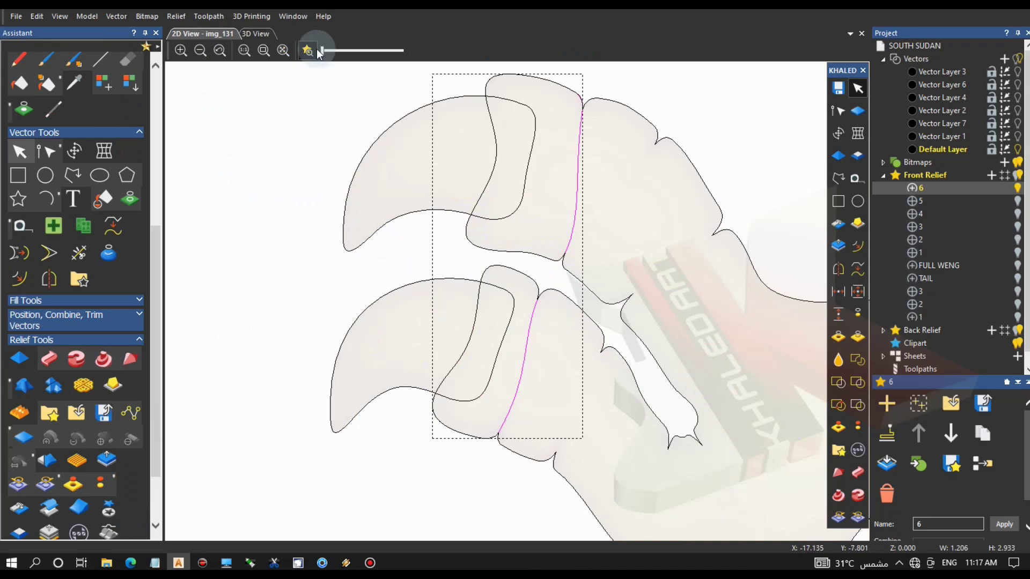
Shape both toe-tip pieces round with Add combining, a 0 mm start height and a 34-degree angle.
left_click(259, 33)
left_click(838, 156)
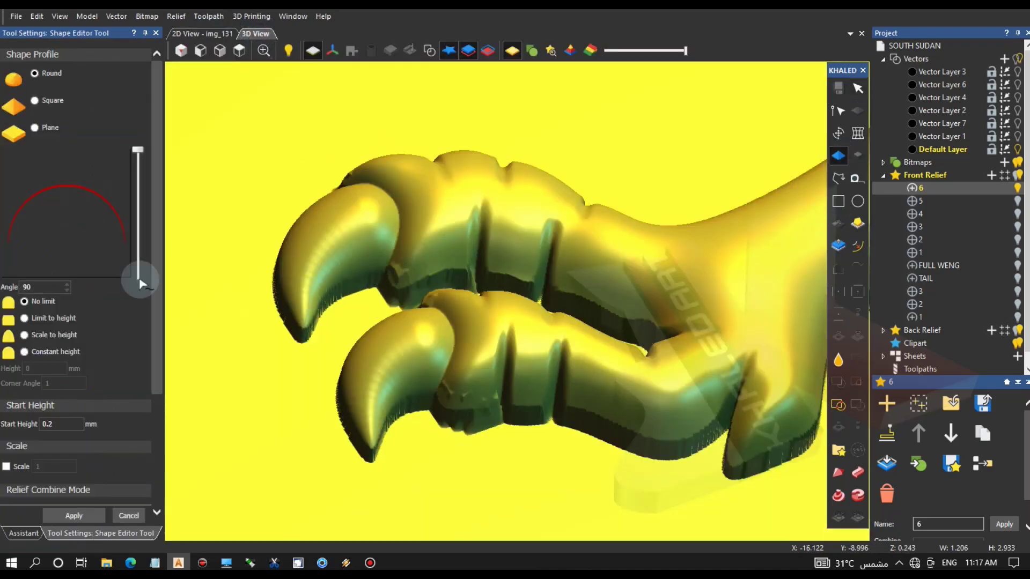
left_click_drag(140, 174, 138, 169)
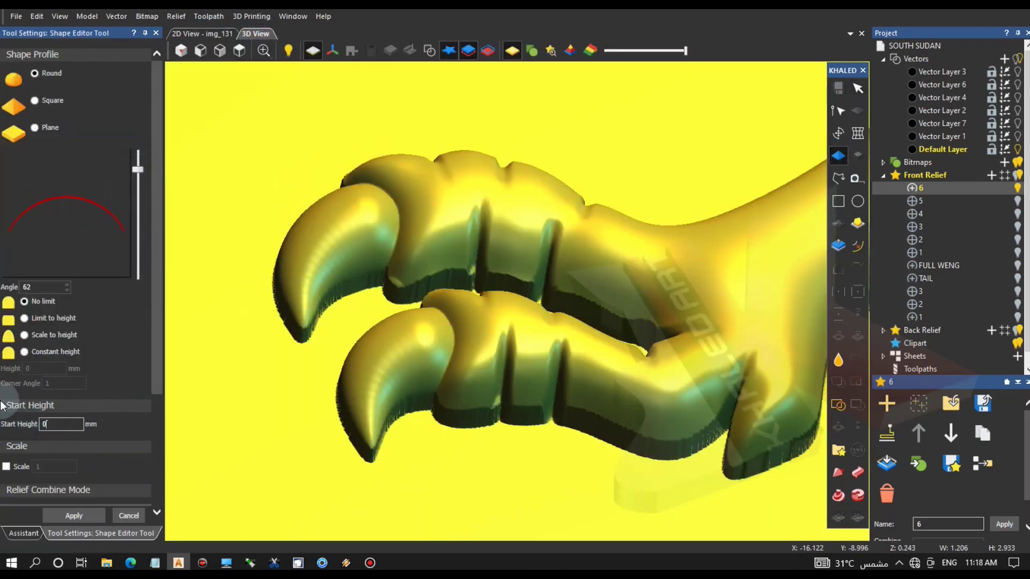
scroll(64, 375, "down", 3)
mouse_move(154, 123)
left_mouse_down()
mouse_move(139, 60)
mouse_move(138, 96)
mouse_move(138, 69)
left_mouse_up()
left_click_drag(355, 265, 376, 188)
scroll(151, 170, "up", 3)
left_click_drag(137, 166, 139, 159)
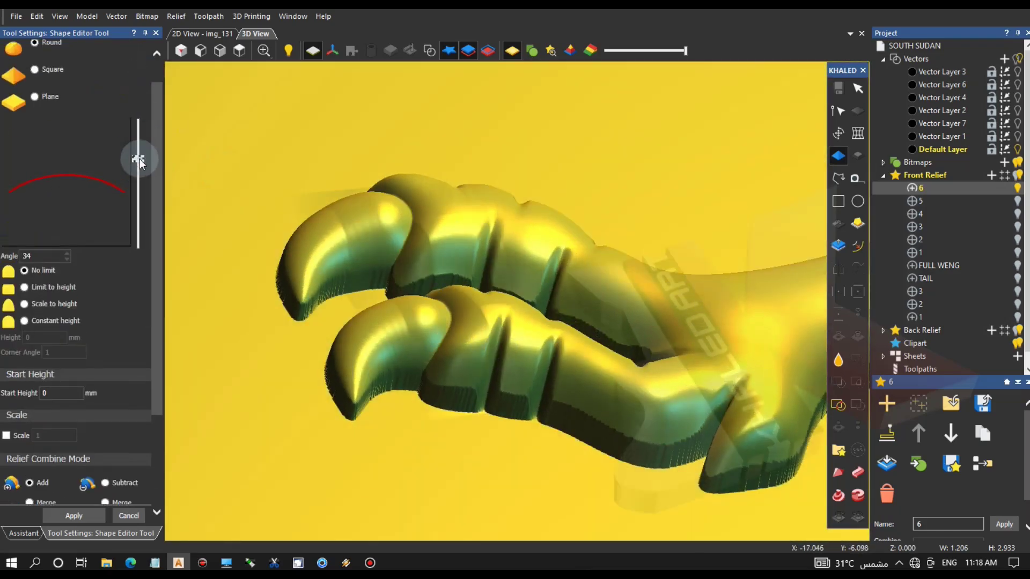
Fine-tune the round angle of both toe-tip pieces and close the shape editor.
left_click_drag(338, 241, 320, 117)
scroll(471, 285, "down", 4)
scroll(520, 287, "up", 5)
left_click_drag(138, 164, 138, 169)
left_click(129, 518)
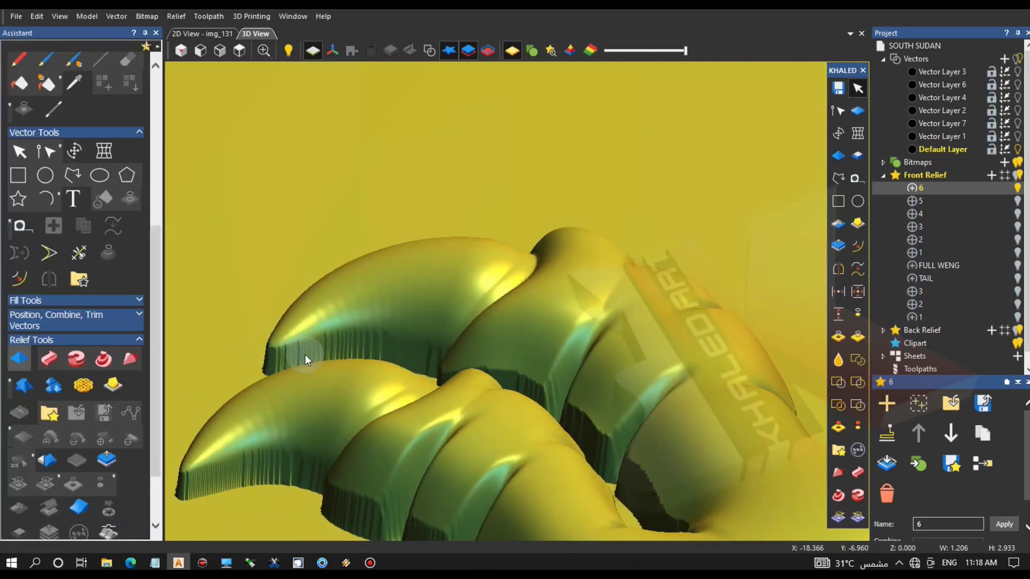
Start smoothing the ridges at the base of the upper claw with a 13-pixel round brush at 82% strength.
scroll(506, 448, "down", 5)
scroll(471, 223, "up", 8)
mouse_move(536, 215)
left_mouse_down()
mouse_move(515, 311)
mouse_move(333, 296)
mouse_move(389, 302)
left_mouse_up()
left_click(839, 364)
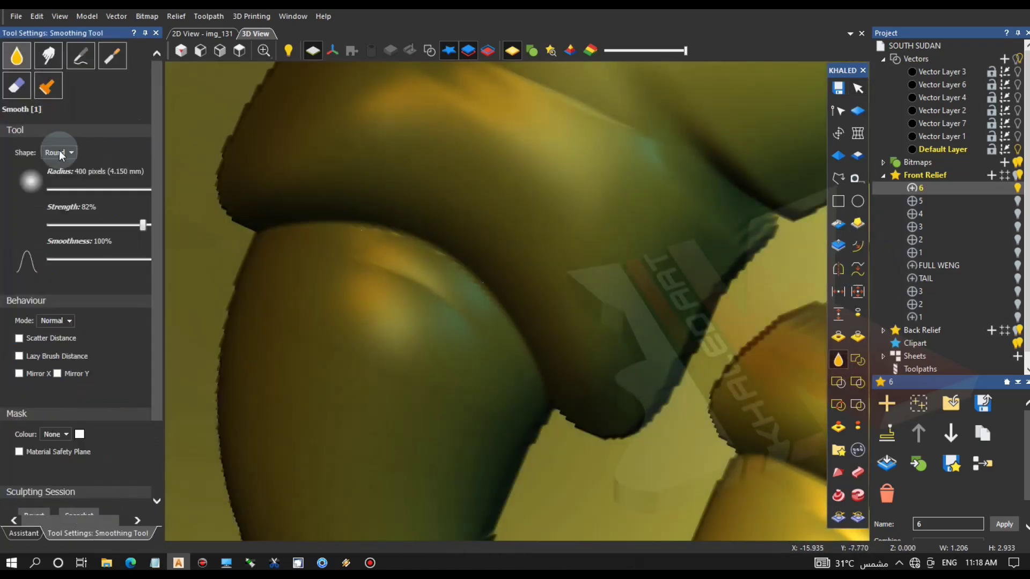
left_click(63, 190)
left_click(38, 188)
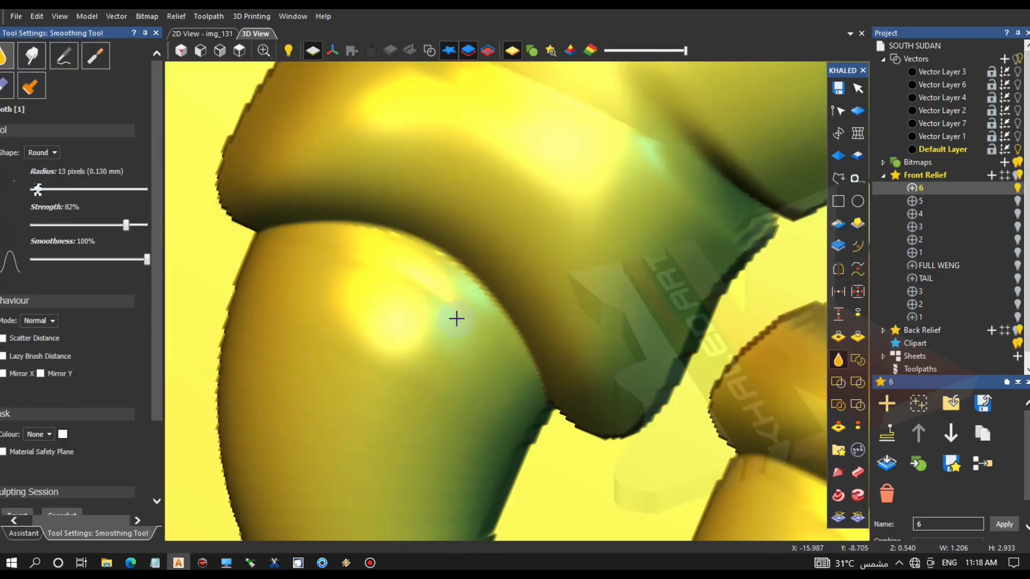
Smooth the upper claw's surface with the brush radius set to 34 pixels.
scroll(402, 368, "down", 5)
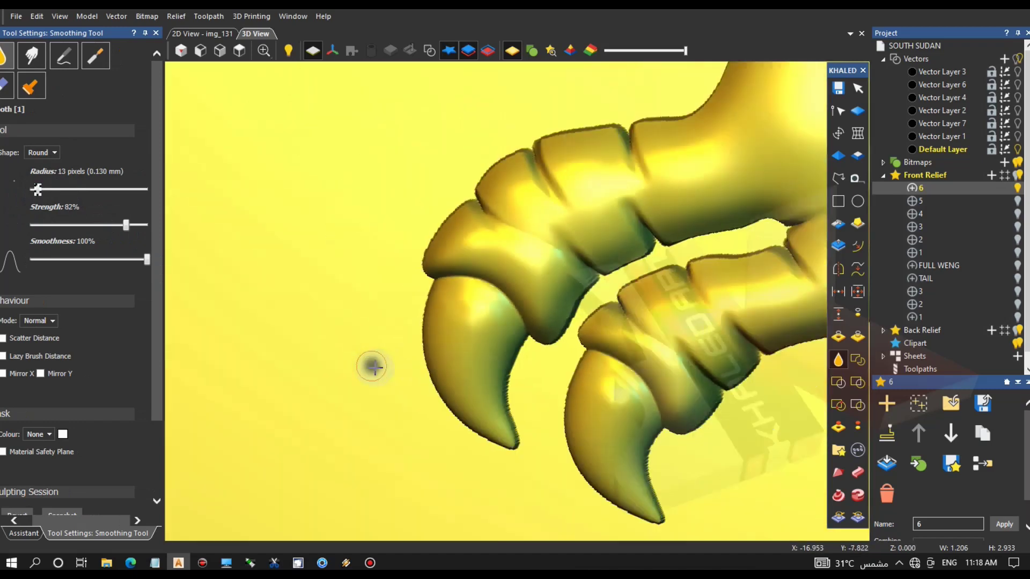
scroll(502, 356, "up", 3)
scroll(502, 357, "up", 1)
left_click(46, 188)
left_click(62, 189)
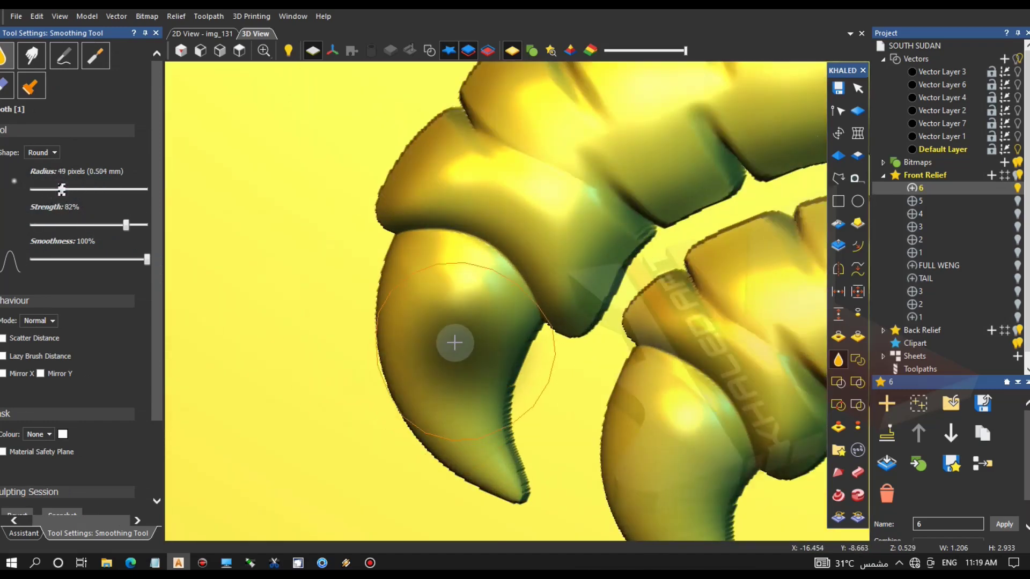
left_click(50, 188)
left_click_drag(443, 293, 447, 293)
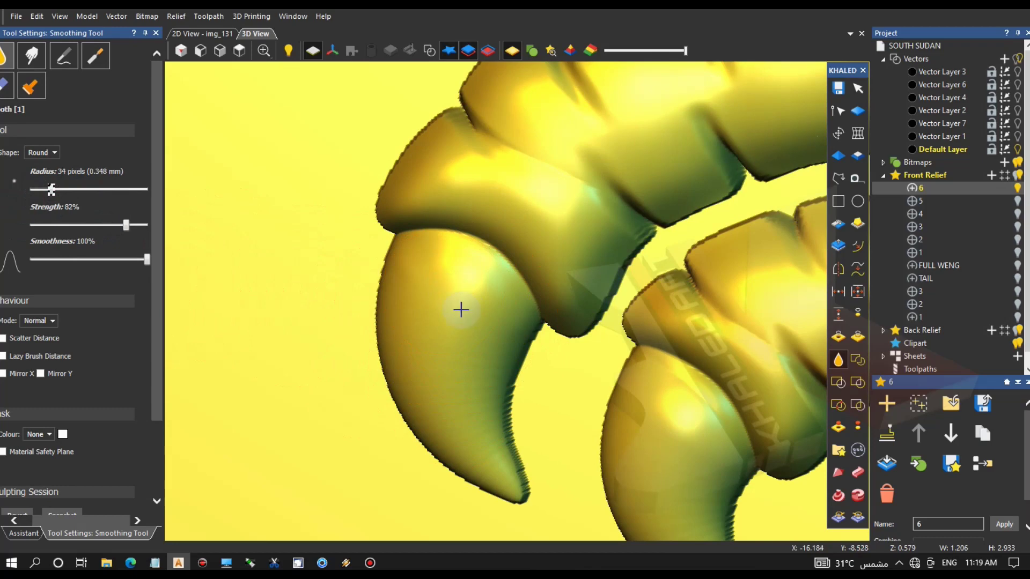
left_click_drag(441, 341, 432, 349)
Smooth the lower claw's base with a 10-pixel radius, and both claws down to their tips with a 38-pixel radius.
scroll(579, 332, "down", 3)
scroll(648, 375, "up", 5)
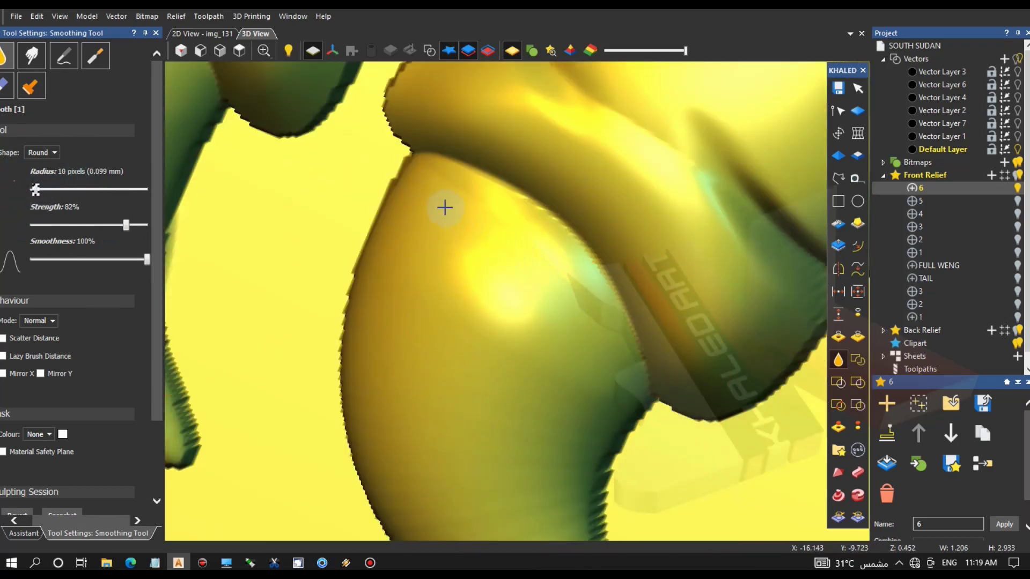
scroll(575, 322, "down", 5)
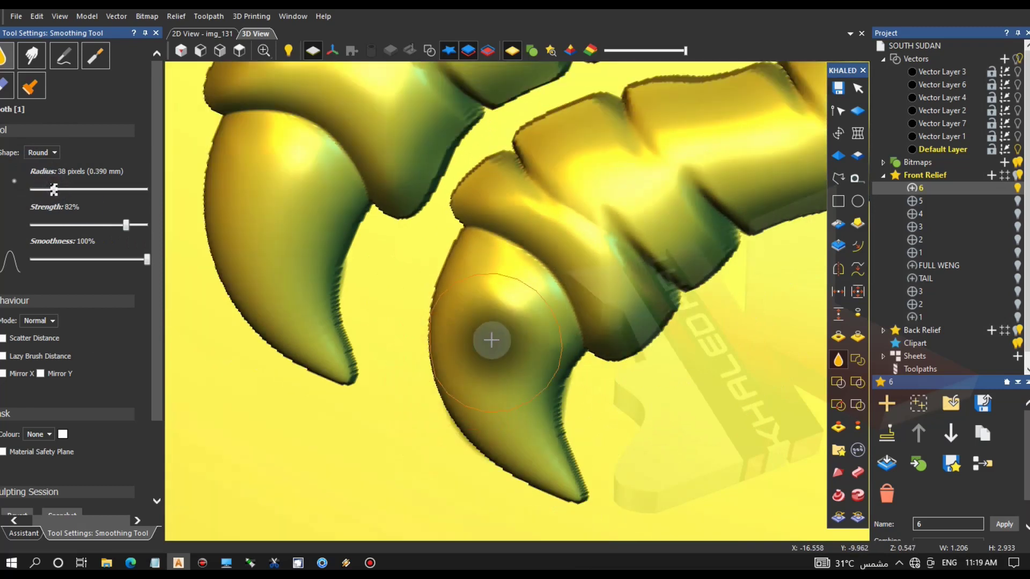
left_click_drag(491, 343, 561, 482)
left_click_drag(274, 207, 347, 399)
left_click(24, 533)
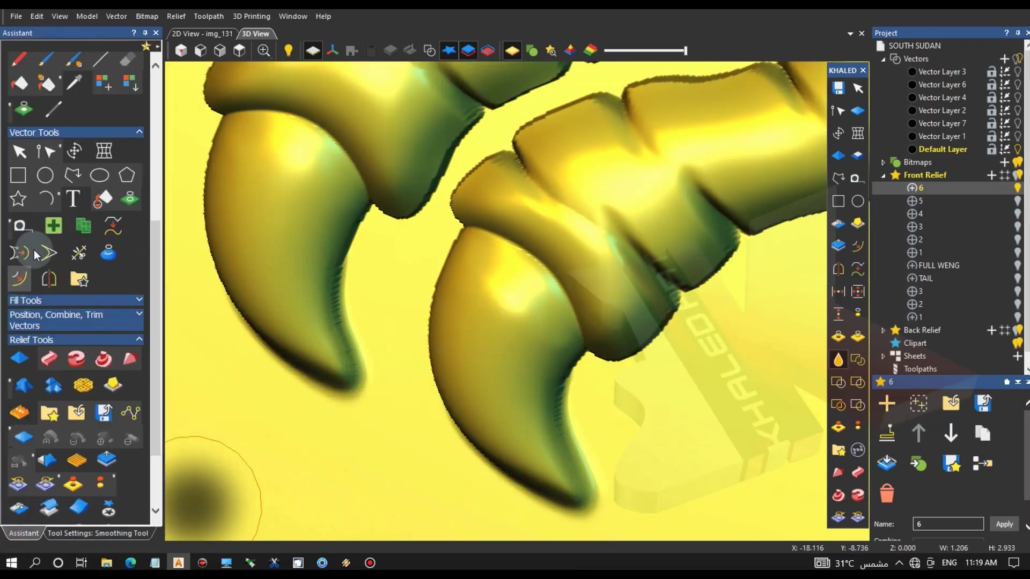
Select the leg outline and both claw outlines and zero the layer 6 relief outside them.
left_click(203, 35)
left_click(430, 395)
left_click(504, 446, "shift")
left_click(454, 211, "shift")
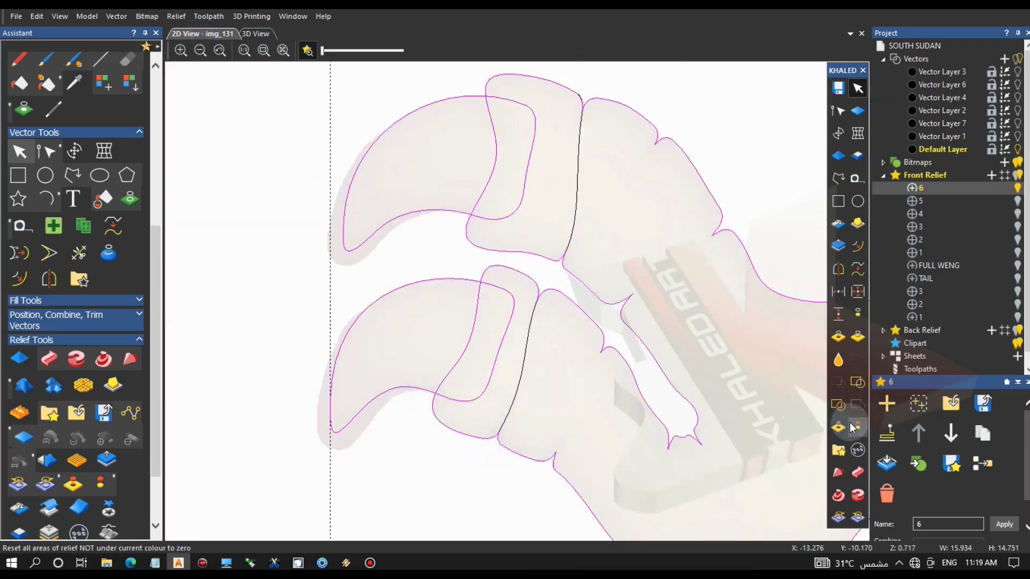
left_click(255, 33)
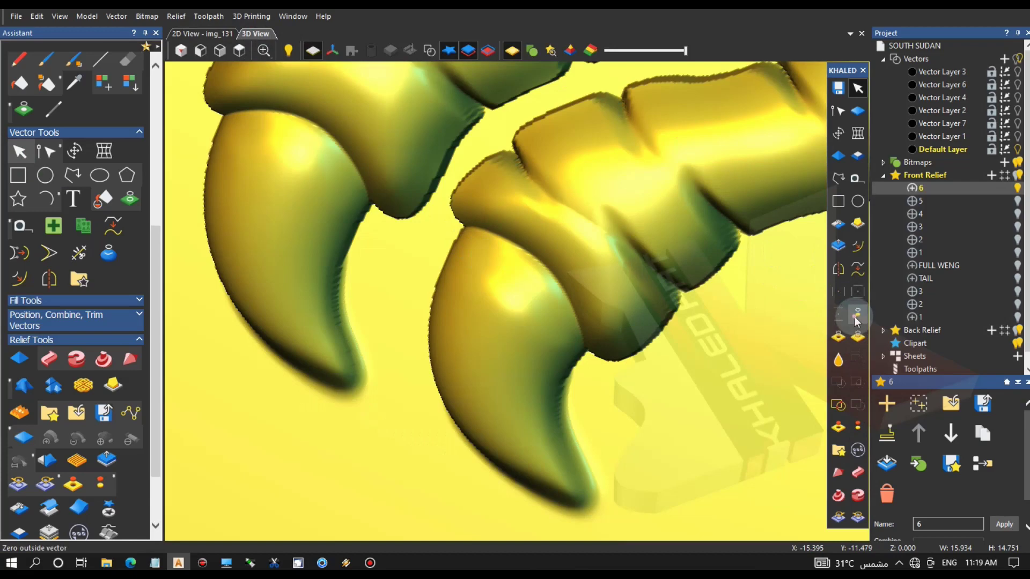
scroll(559, 289, "down", 3)
scroll(601, 189, "down", 2)
left_click_drag(606, 197, 675, 226)
scroll(674, 227, "up", 2)
scroll(594, 241, "down", 5)
left_click_drag(629, 311, 569, 238)
scroll(569, 238, "down", 2)
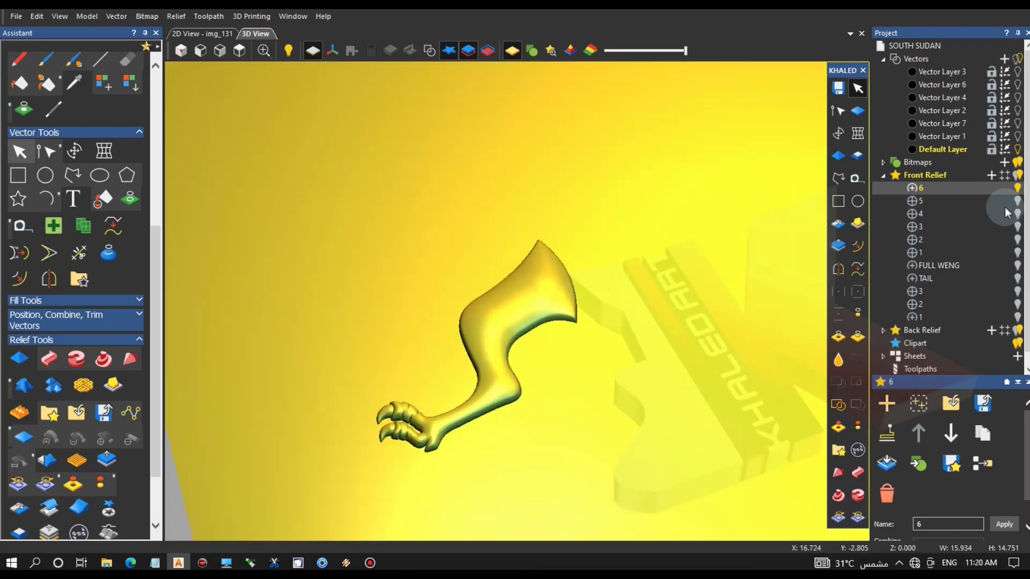
Show relief layer 5 and set layer 6's combine mode to Merge High.
scroll(895, 477, "down", 2)
left_click(949, 511)
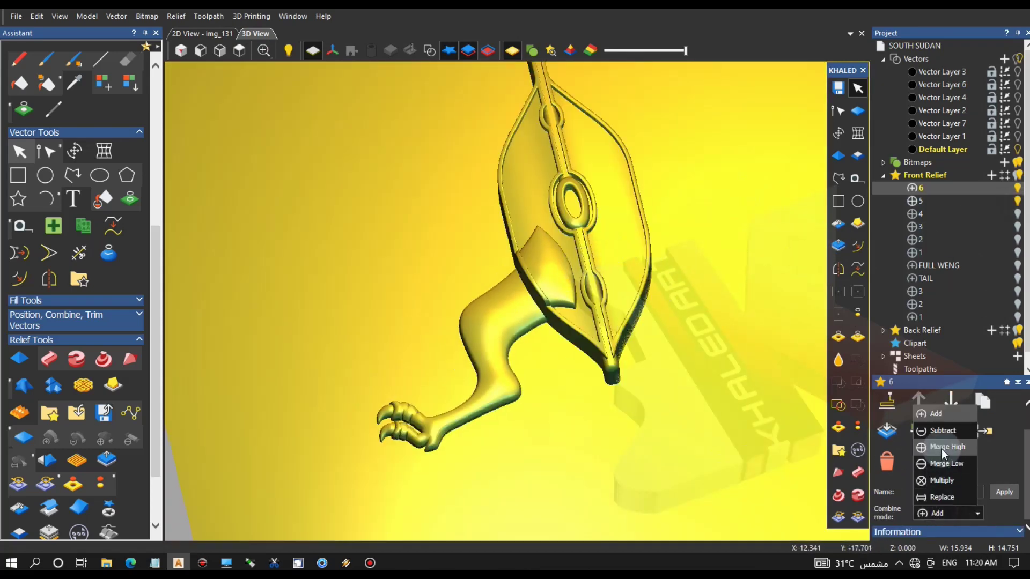
left_click(943, 448)
left_click_drag(667, 341, 638, 271)
Show relief layers 4, 3, 2 and the upper layer 1, plus FULL WENG and TAIL, and inspect the leg where it meets the feathers.
left_click(1017, 214)
left_click(1018, 227)
left_click(1017, 227)
left_click(1017, 239)
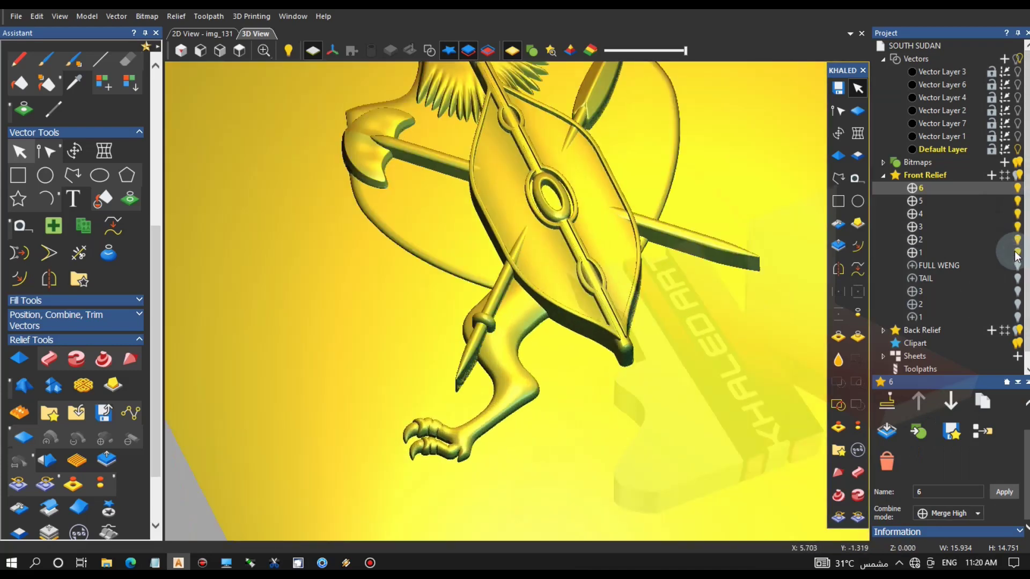
left_click(1018, 252)
left_click(1017, 265)
left_click(1018, 278)
scroll(507, 359, "up", 5)
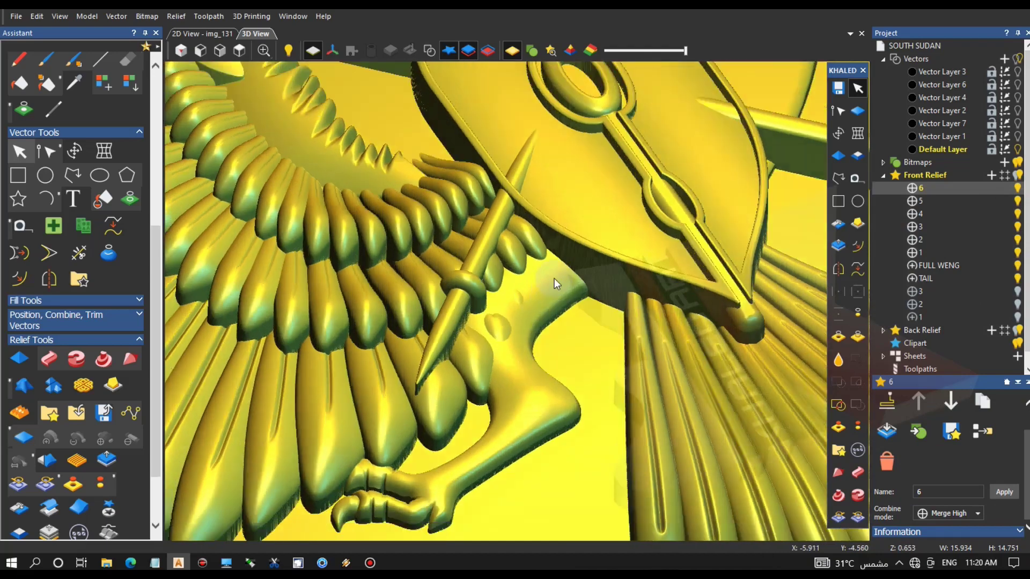
left_click(213, 35)
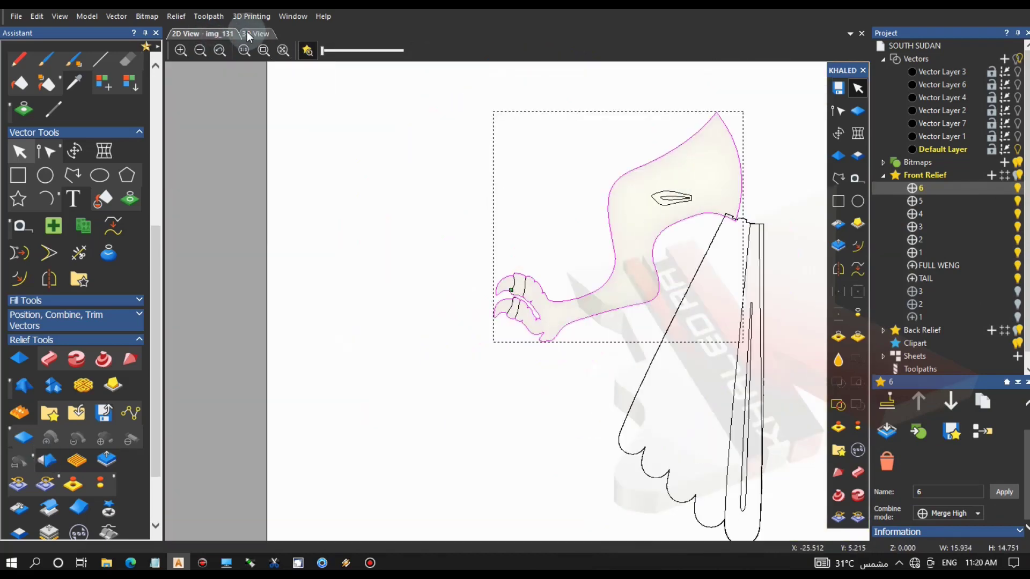
Try to raise the leg relief on layer 6 with a plane profile and a 0.5 mm start height.
left_click(256, 34)
left_click(48, 406)
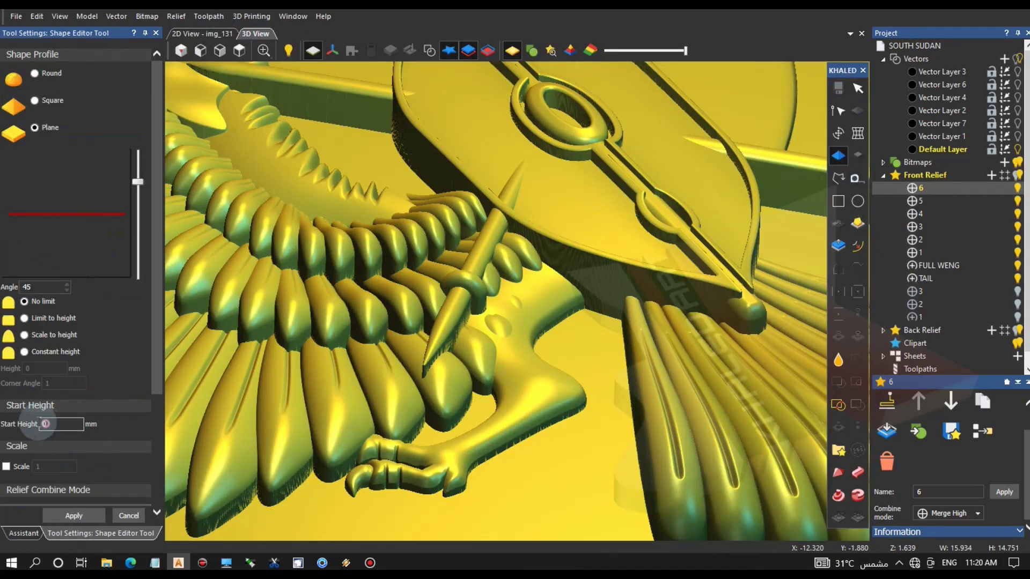
type(".5")
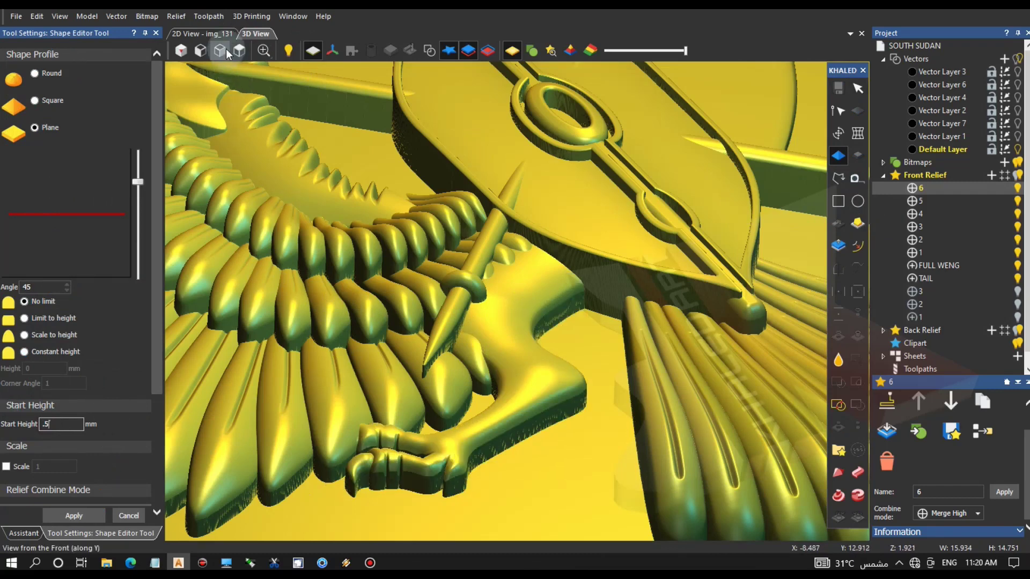
key("F2")
left_click(305, 49)
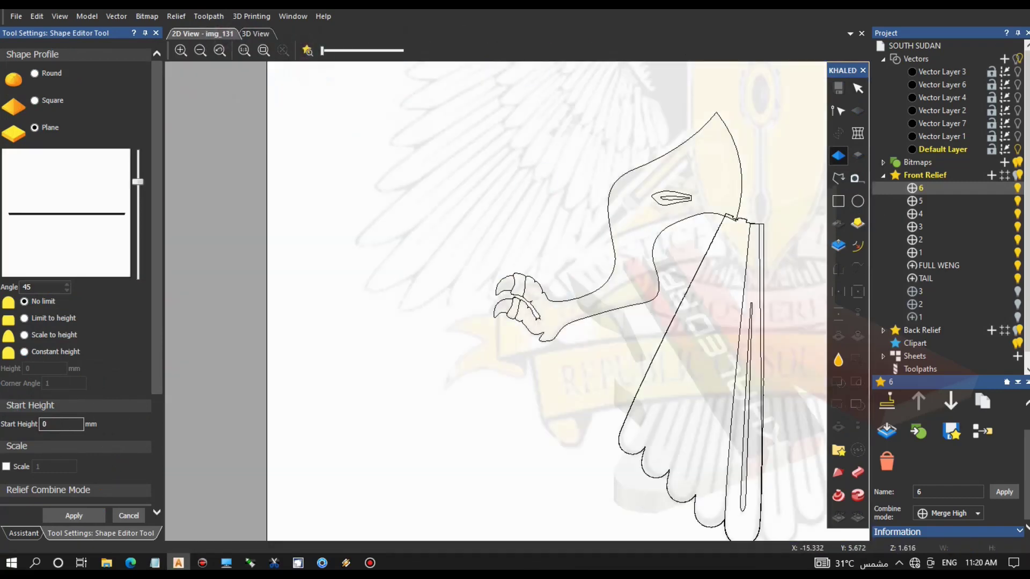
left_click(1017, 60)
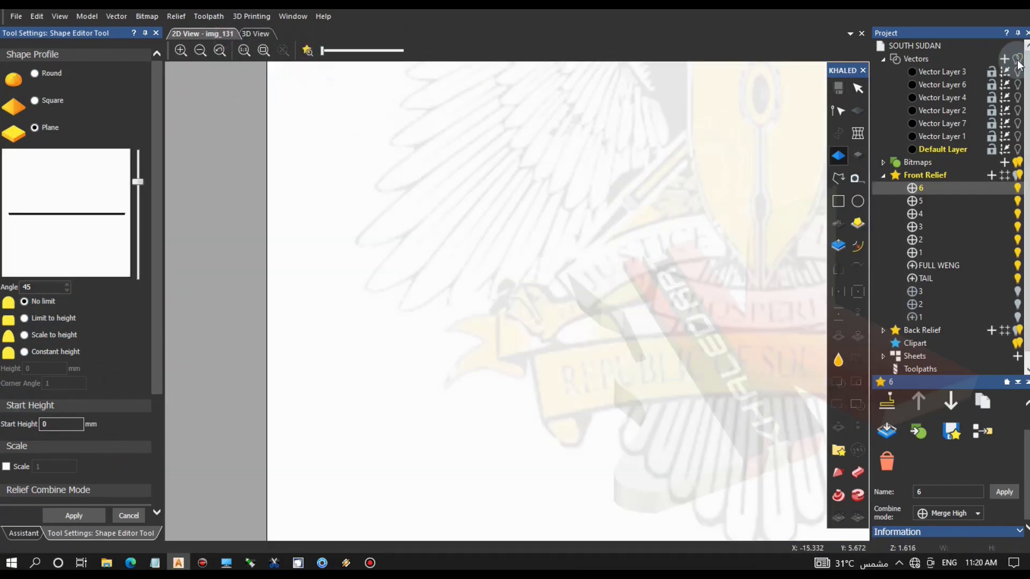
left_click(255, 33)
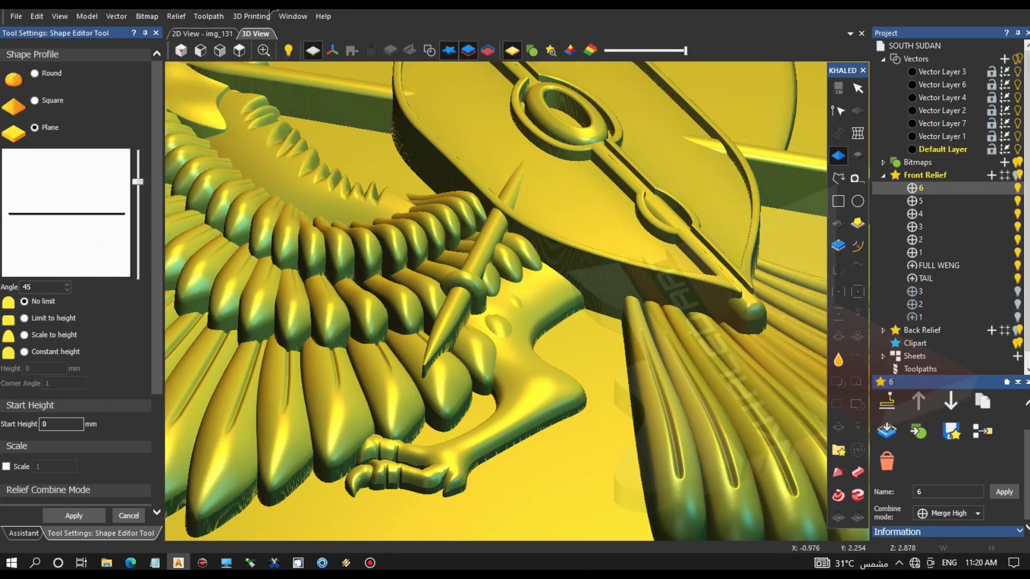
left_click(429, 50)
left_click(468, 476)
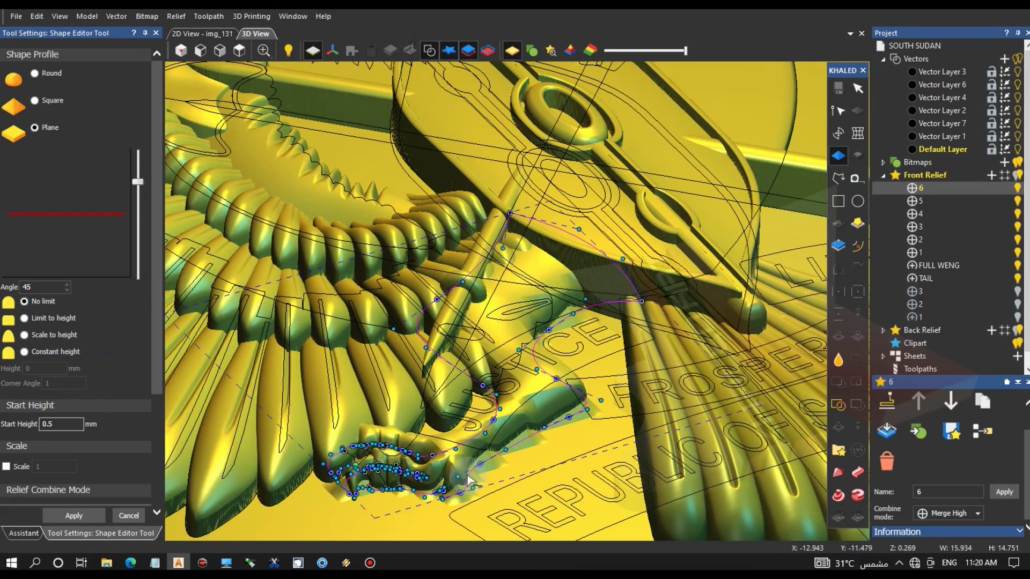
Show only the vectors on Default Layer and select the leg outline together with the claw outlines.
left_click(218, 35)
left_click(370, 218)
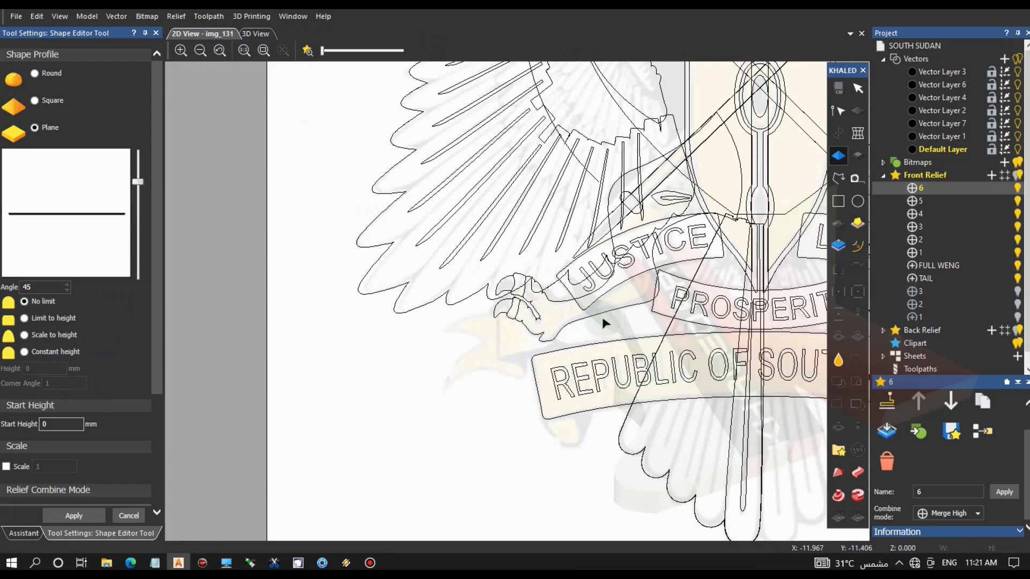
double_click(1018, 124)
double_click(1017, 111)
left_click(307, 50)
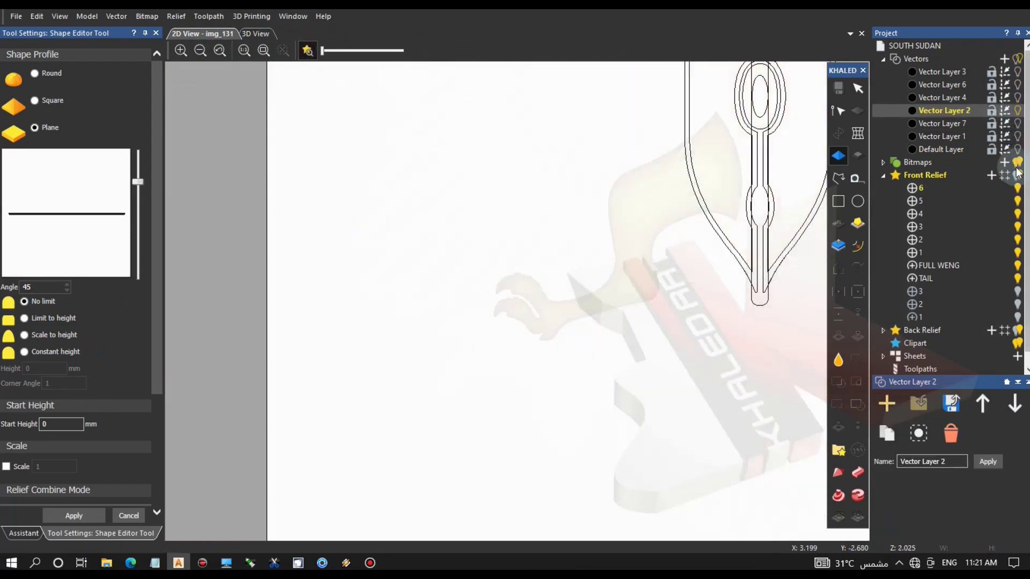
double_click(1017, 99)
double_click(1017, 86)
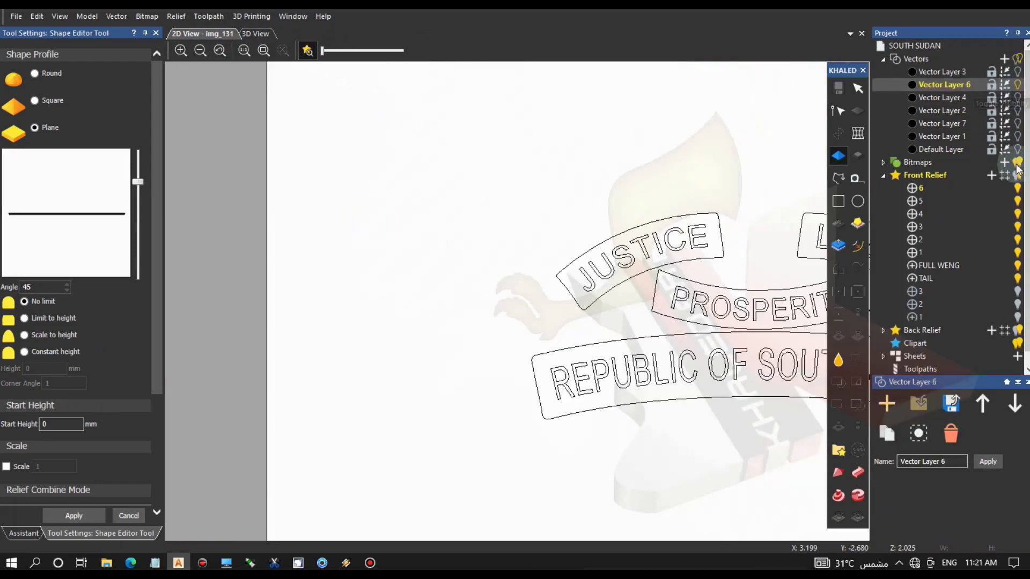
double_click(1018, 138)
double_click(1018, 150)
left_click(627, 320)
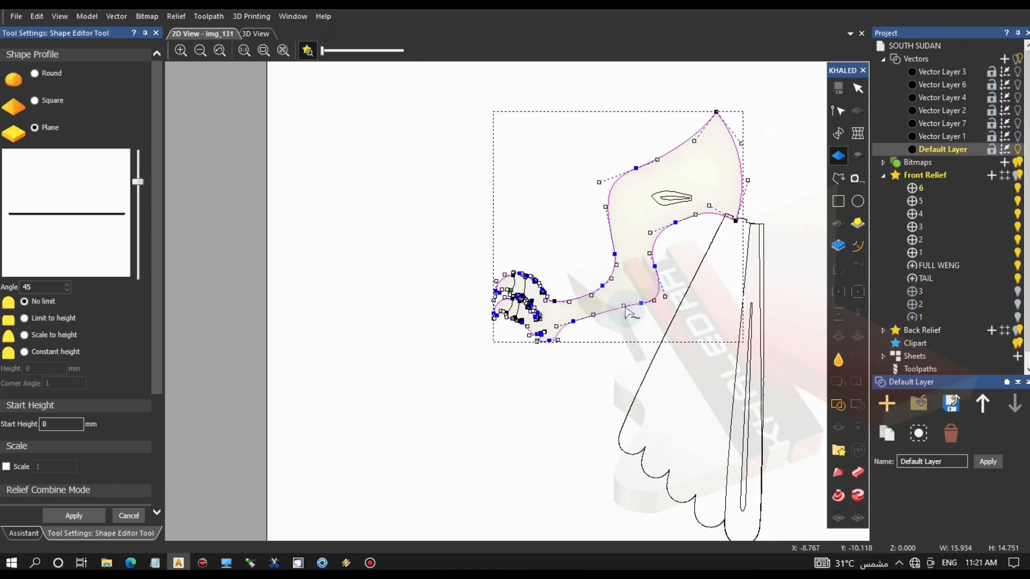
Raise the relief inside the selected leg and claw outlines with a plane profile and an adjusted start height.
left_click(256, 33)
type("6")
key("Return")
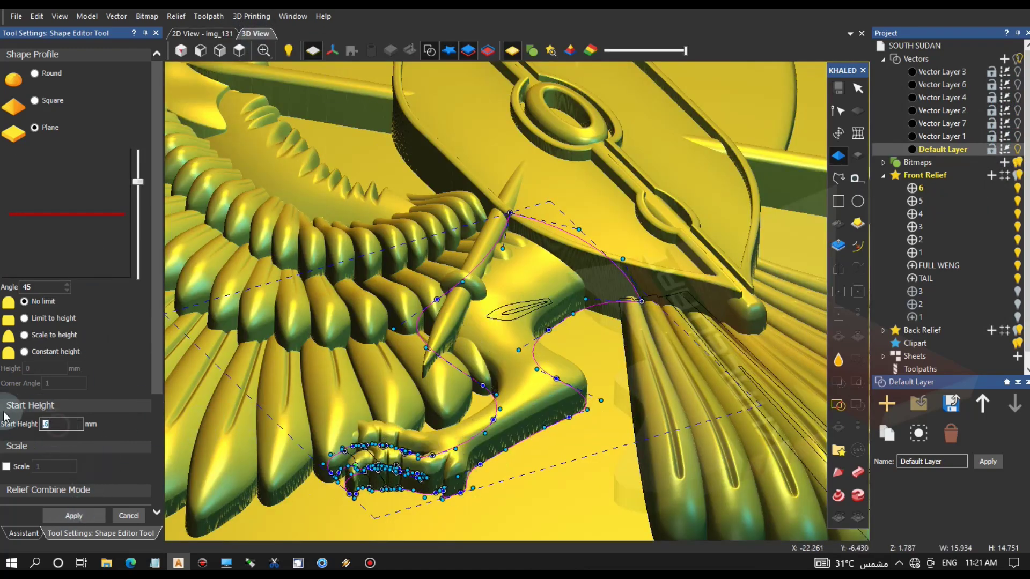
left_click(74, 516)
left_click(128, 516)
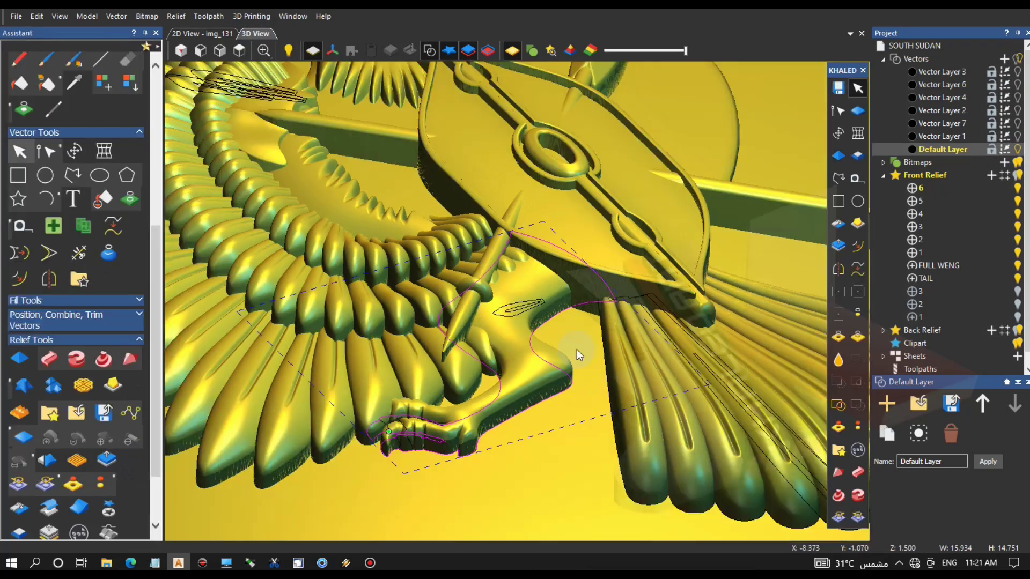
Hide every relief layer except layer 6 and clear the leg vector selection.
left_click_drag(578, 346, 770, 279)
left_click(1019, 189)
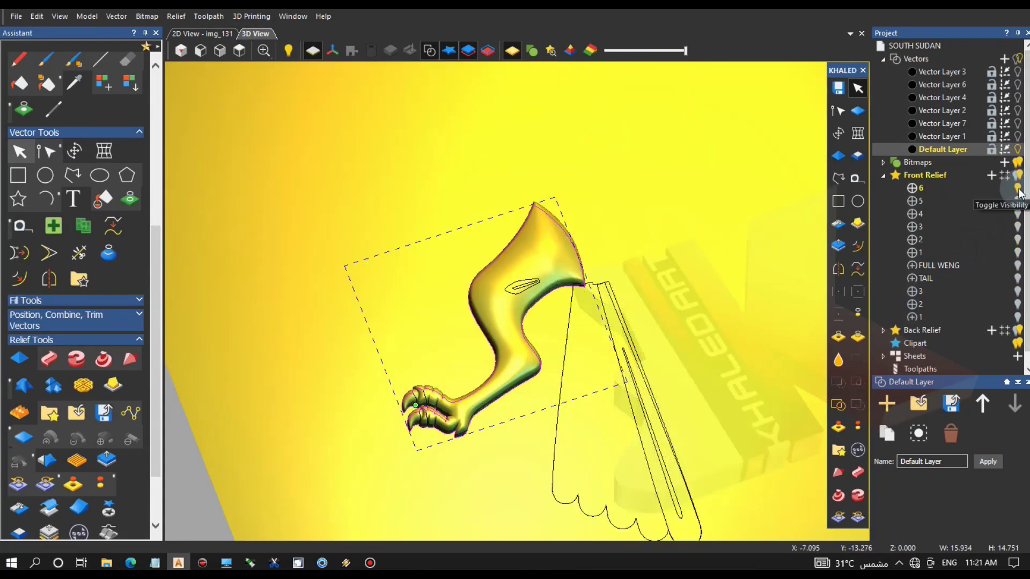
left_click(187, 35)
left_click(456, 182)
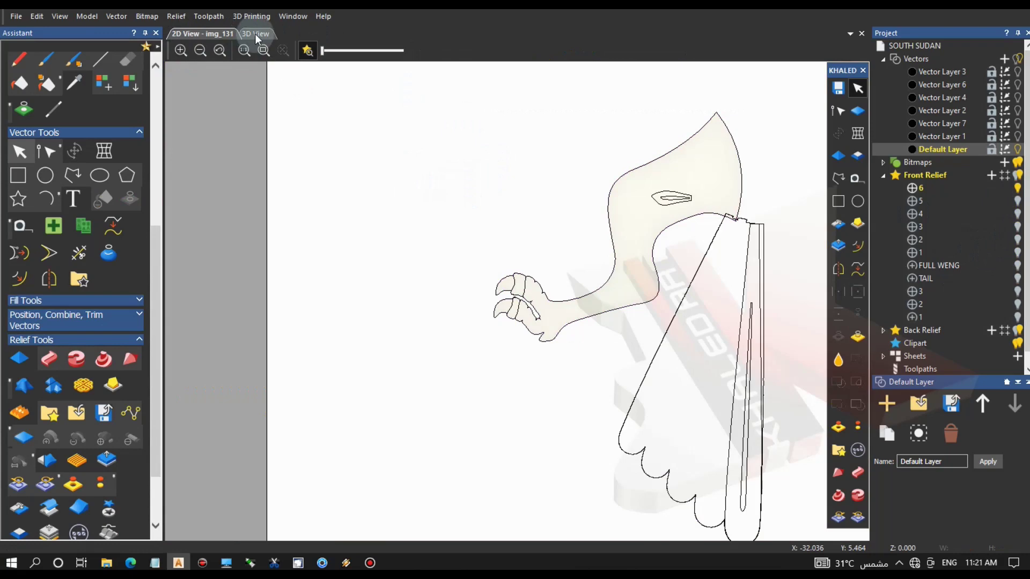
Show relief layers 5, FULL WENG and TAIL without the 3D vectors, and examine the leg against the wing, shield and tail.
left_click(256, 34)
left_click(1017, 201)
left_click(1018, 214)
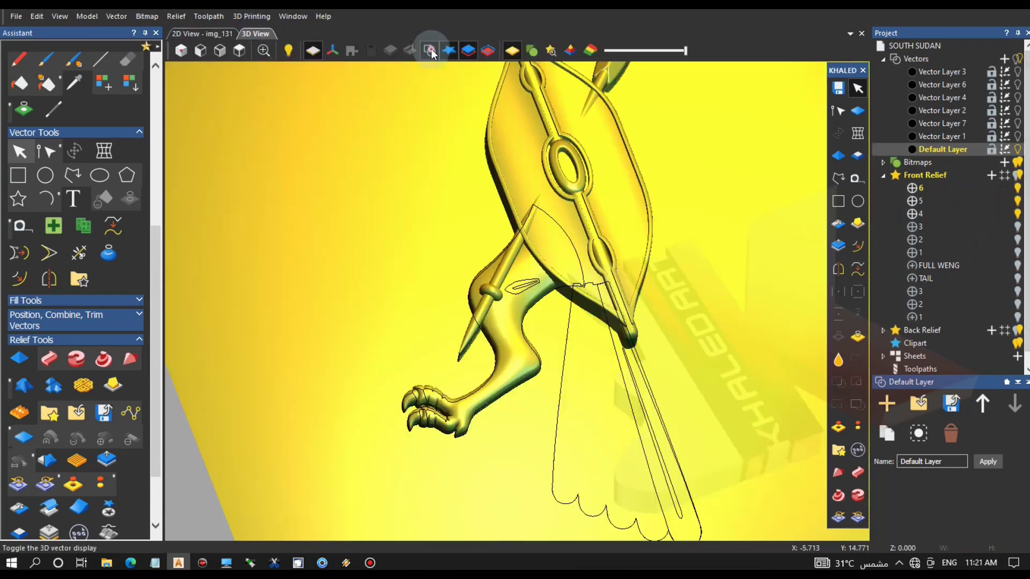
left_click(429, 50)
left_click(1018, 216)
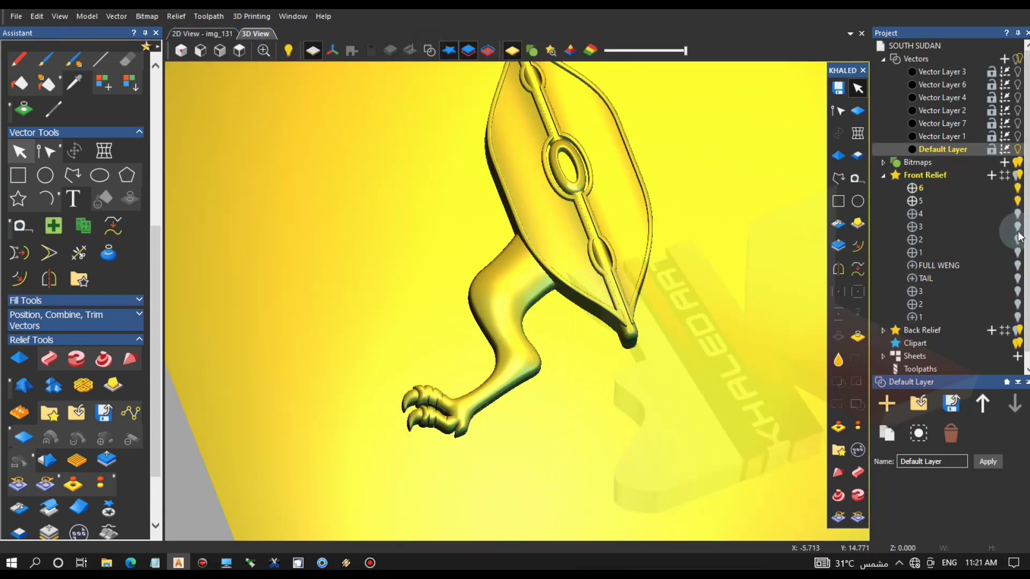
left_click(1018, 279)
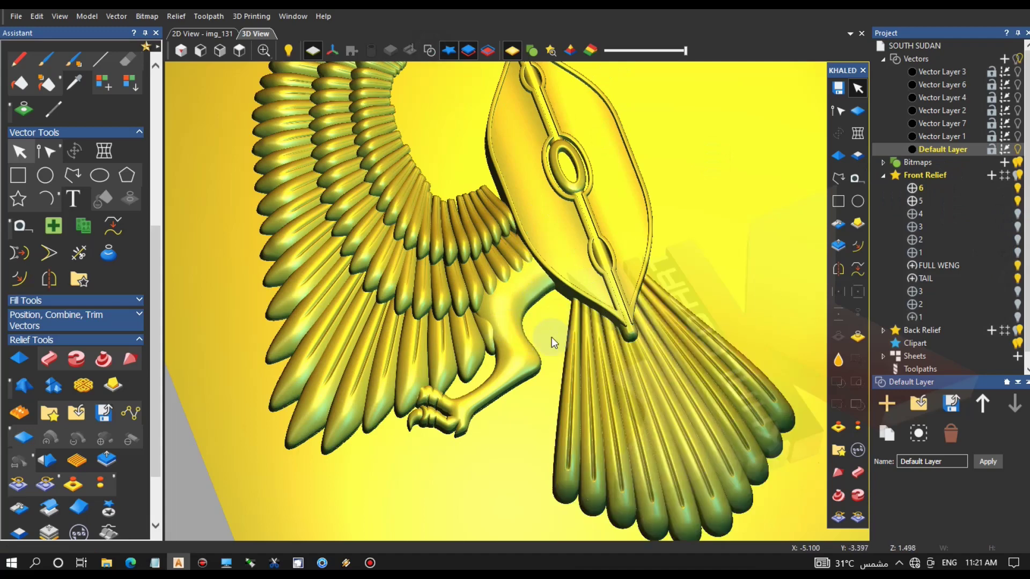
scroll(555, 326, "down", 4)
left_click_drag(559, 220, 561, 191)
left_click_drag(517, 343, 527, 372)
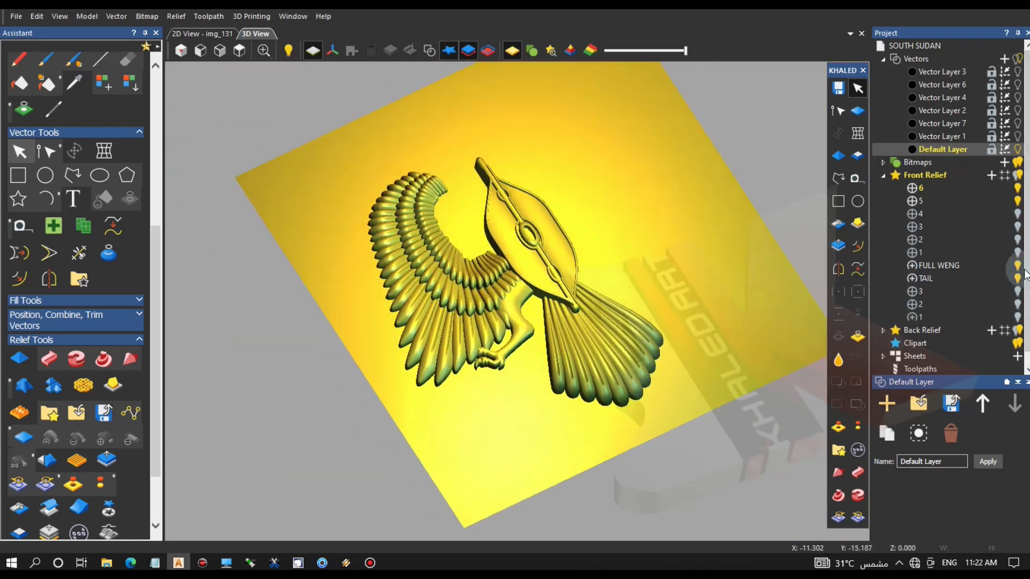
Show relief layers 4, 3, 2 and the upper layer 1, and examine where the leg passes under the spear and shield.
left_click(1017, 240)
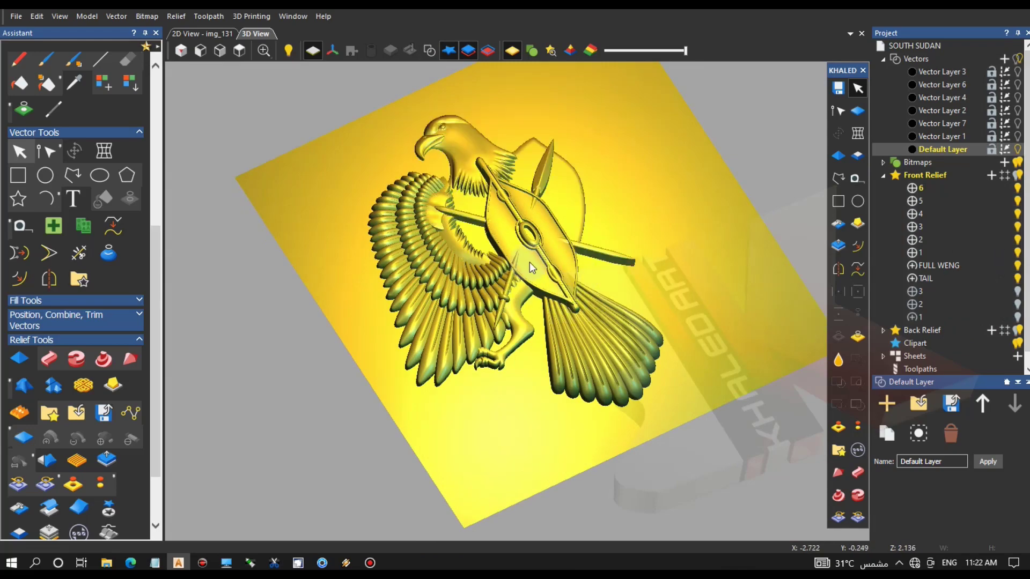
scroll(530, 263, "up", 5)
left_click_drag(515, 303, 468, 219)
scroll(482, 294, "down", 1)
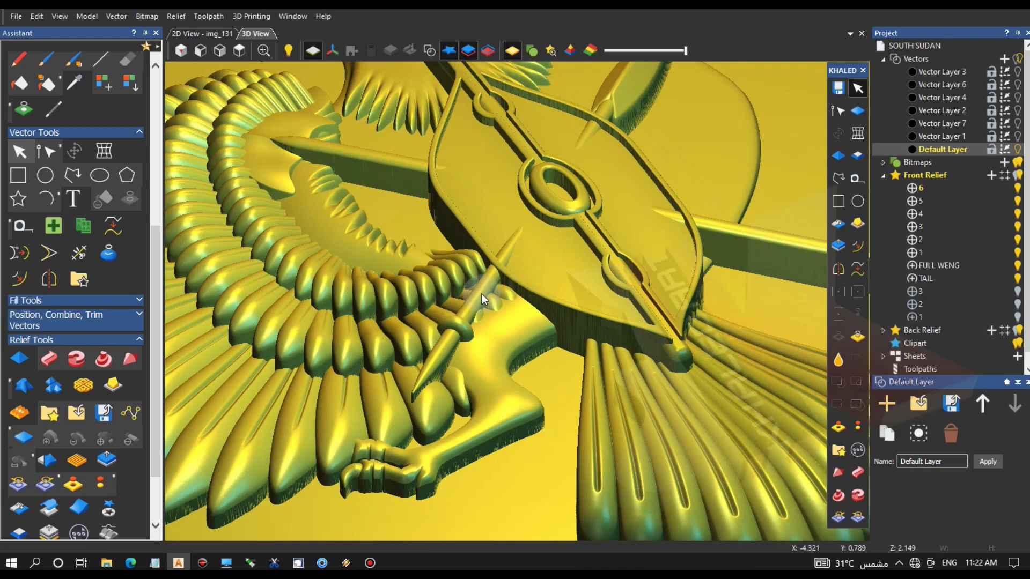
scroll(482, 294, "down", 2)
left_click_drag(482, 294, 504, 343)
scroll(517, 307, "down", 1)
Show only relief layer 6 with the reference image over it, and examine the feathers drawn on the upper thigh.
left_click(1017, 176)
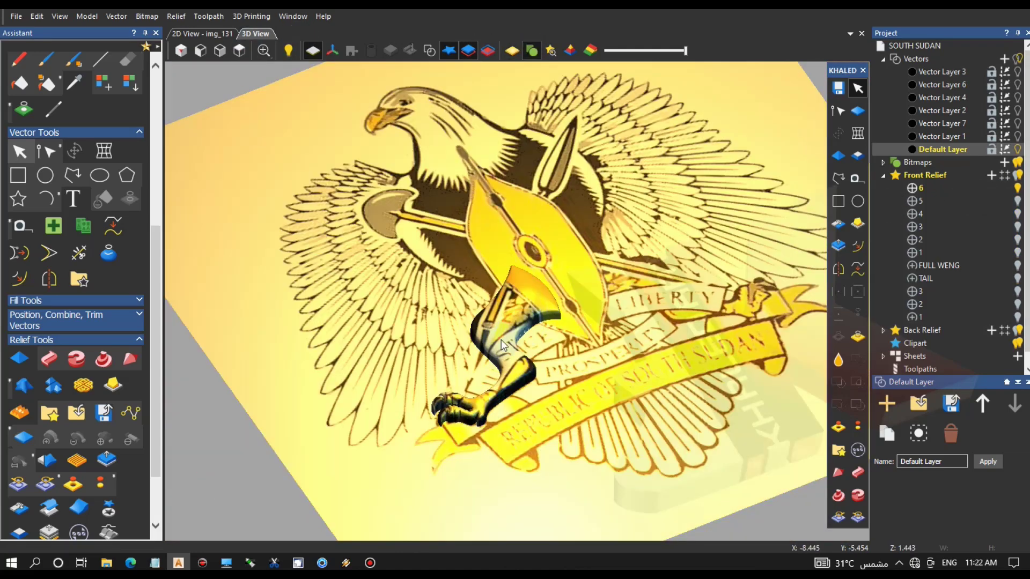
scroll(466, 230, "up", 5)
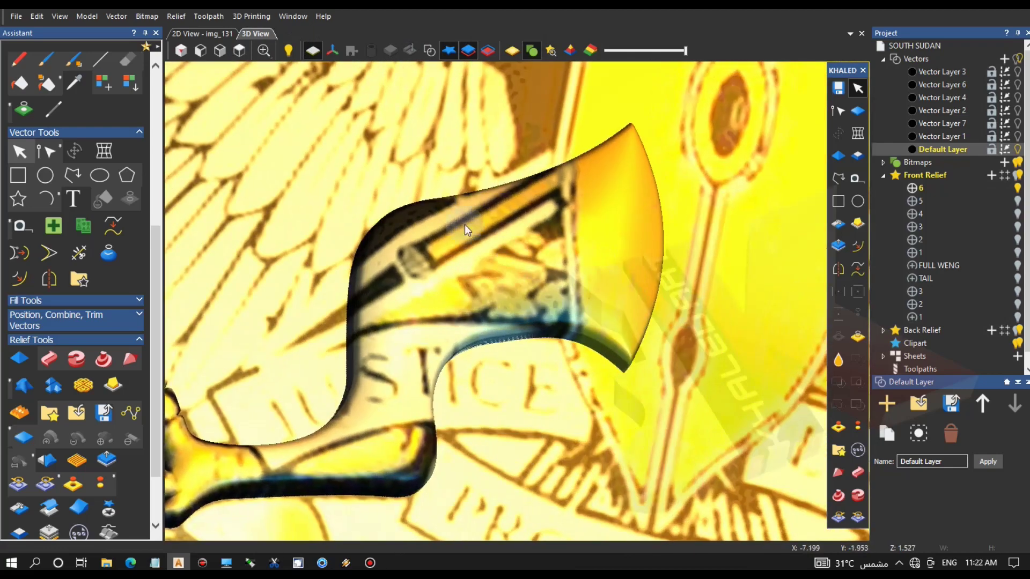
left_click_drag(466, 230, 563, 321)
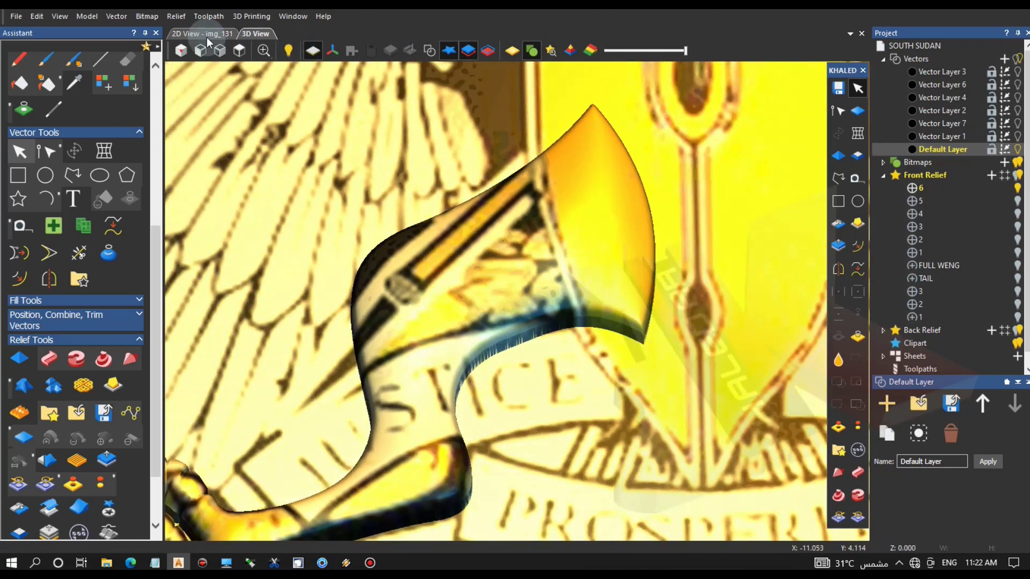
Create a new front relief layer named 6 and switch the model from image colours back to relief shading.
left_click(992, 176)
type("7")
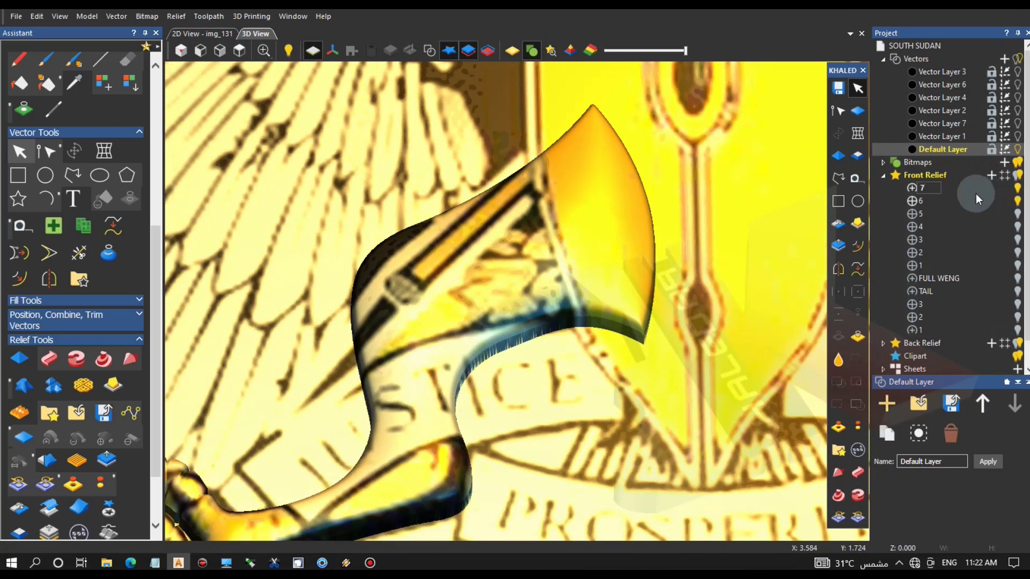
type("6")
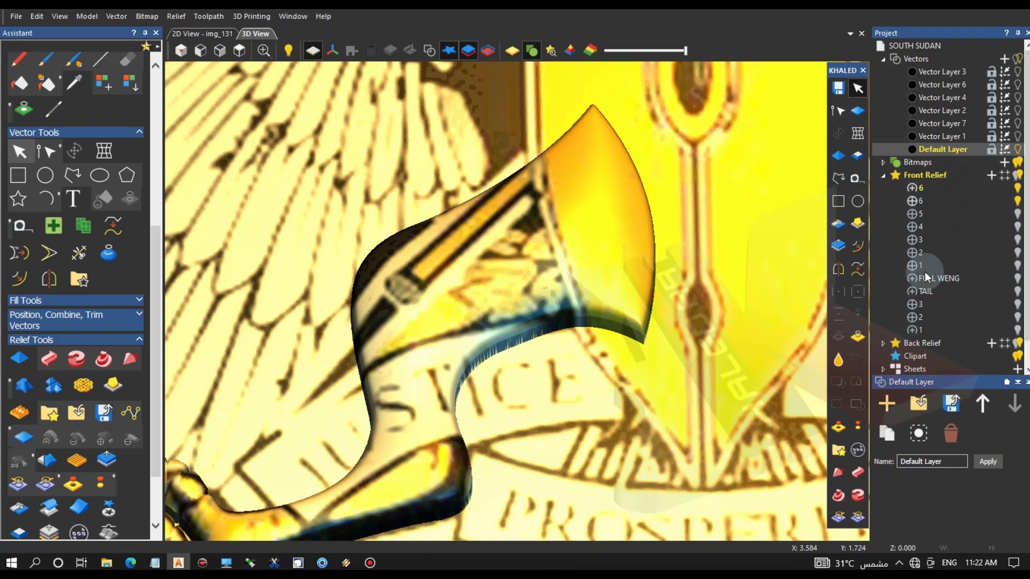
left_click(532, 50)
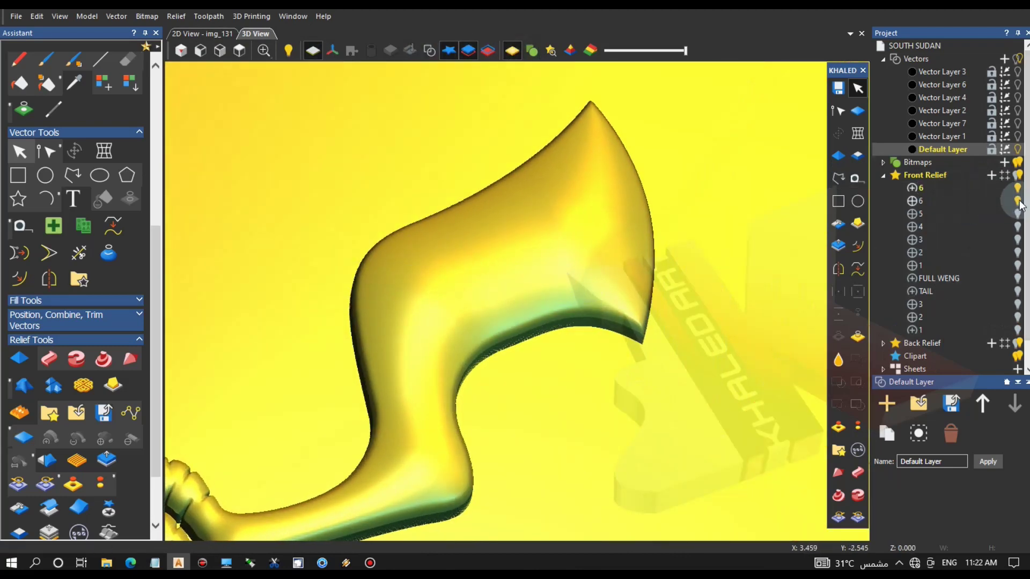
Insert the FULL WENG 2 feather from the SUDAN relief clipart library while the new layer 6 is active.
scroll(54, 440, "down", 3)
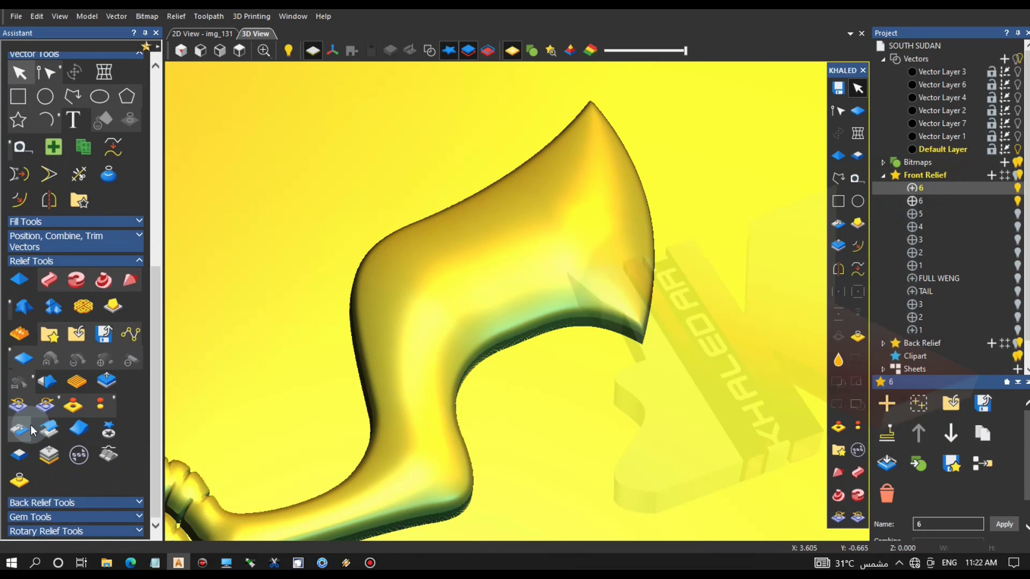
left_click(50, 334)
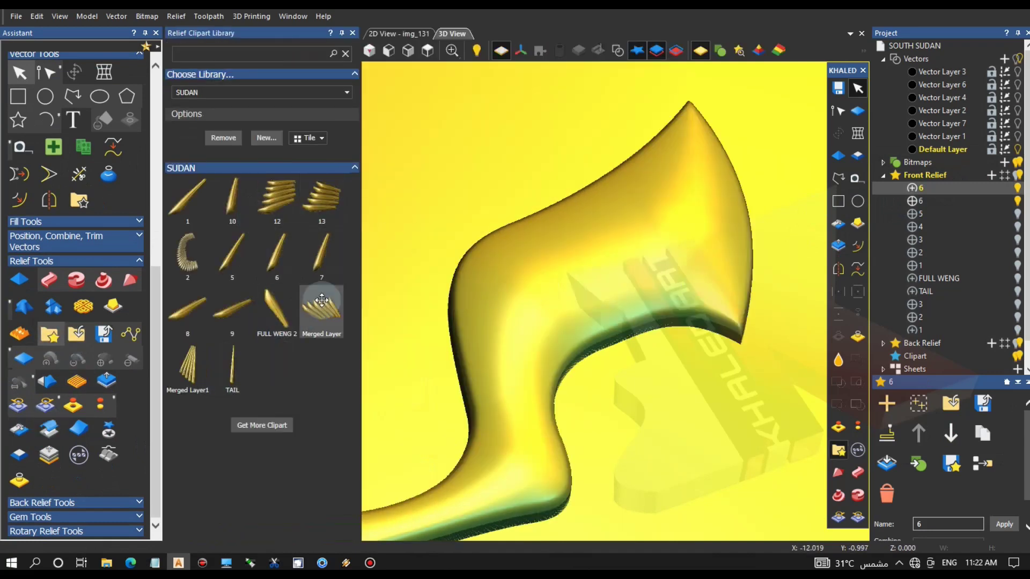
double_click(274, 313)
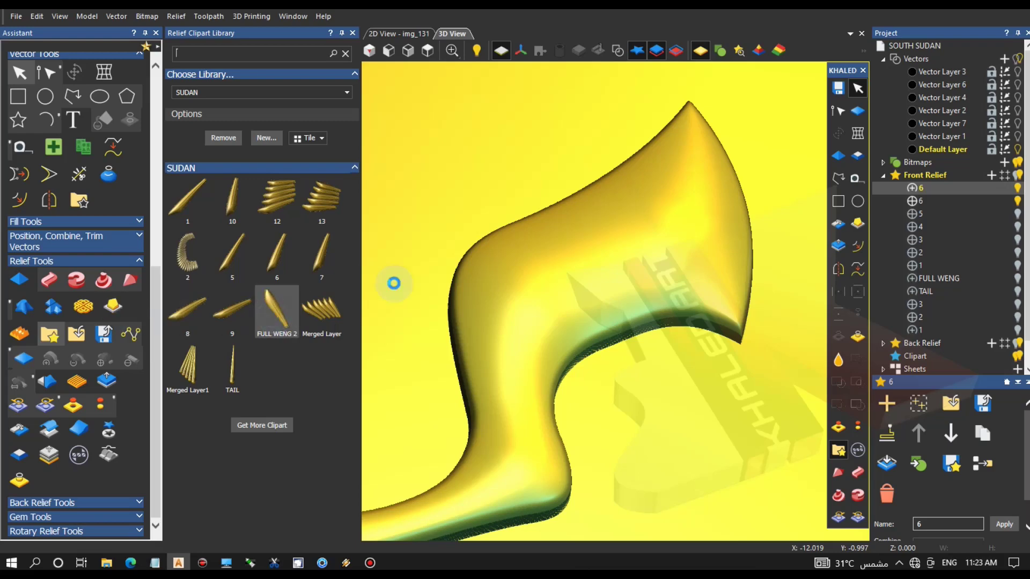
scroll(427, 283, "down", 5)
left_click(353, 33)
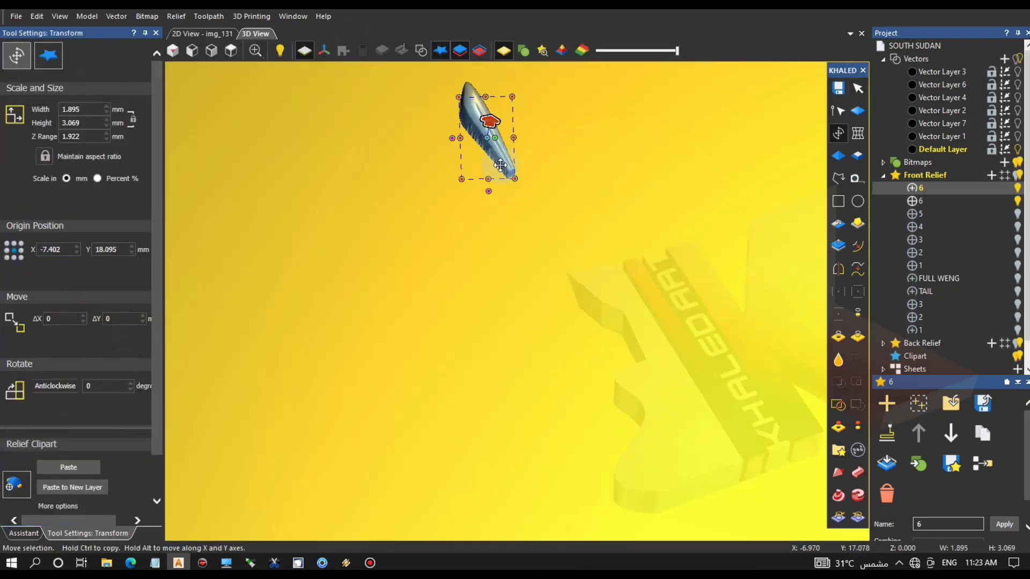
Rotate the feather to about -15.185 degrees and move it near the leg at X -5.579, Y 5.957.
left_click_drag(518, 188, 553, 413)
left_click_drag(470, 206, 534, 436)
scroll(563, 440, "up", 5)
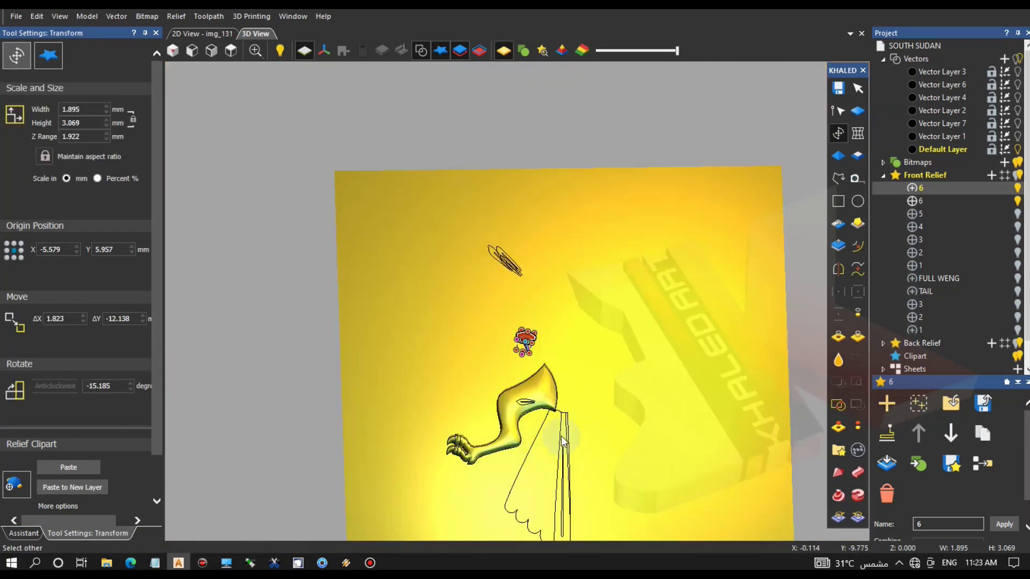
scroll(435, 85, "down", 3)
Move the feather onto the upper thigh at X -2.551, Y -0.87, hide the leg layer and rotate the feather to about 26.424 degrees.
left_click_drag(424, 96, 490, 243)
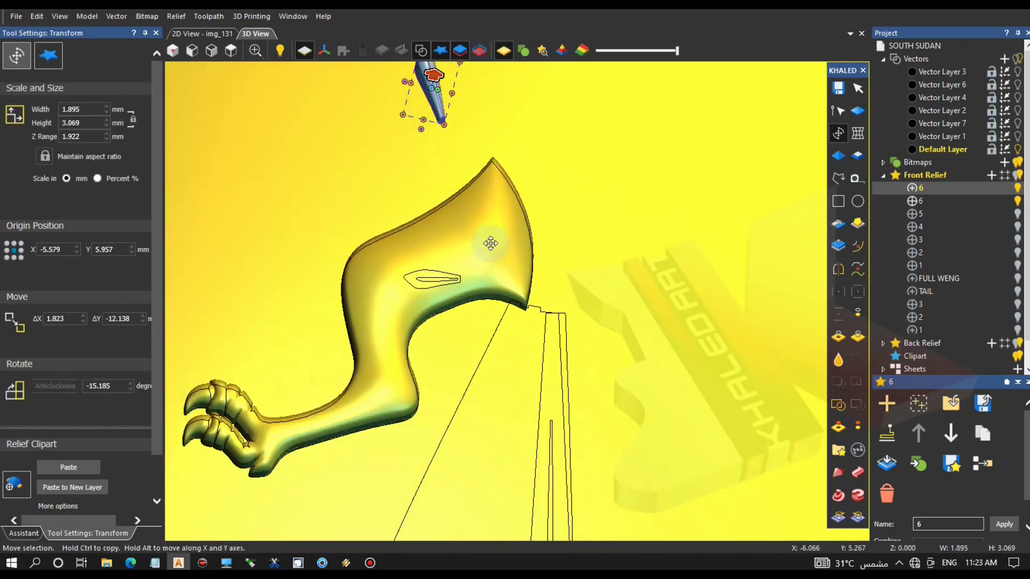
scroll(546, 249, "up", 3)
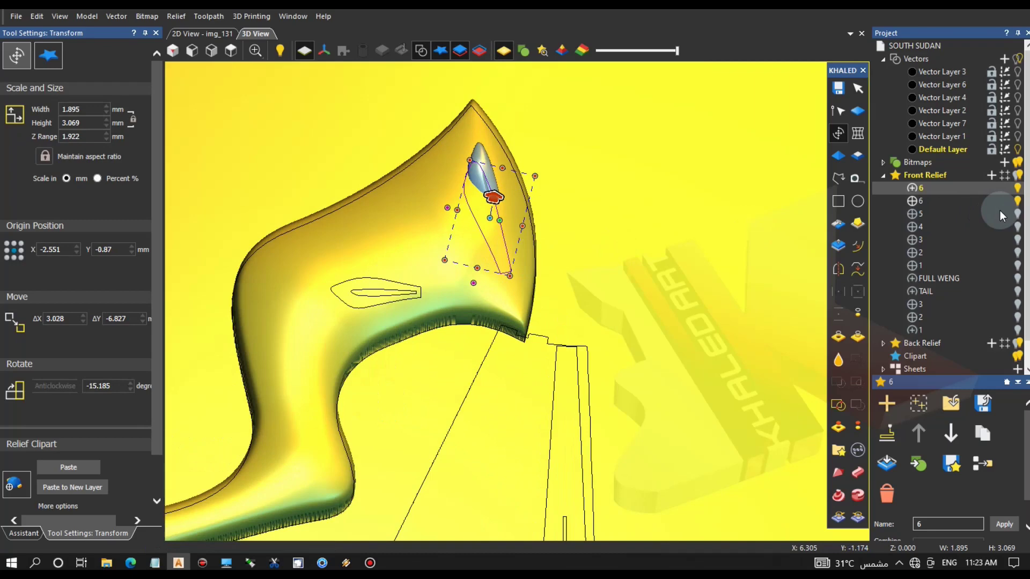
left_click_drag(584, 133, 552, 44)
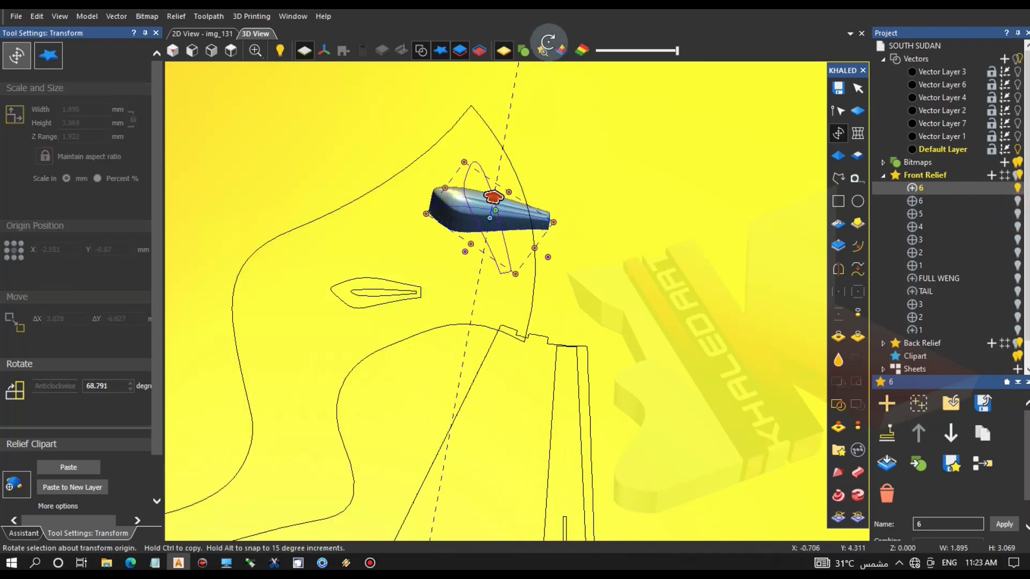
scroll(516, 252, "up", 5)
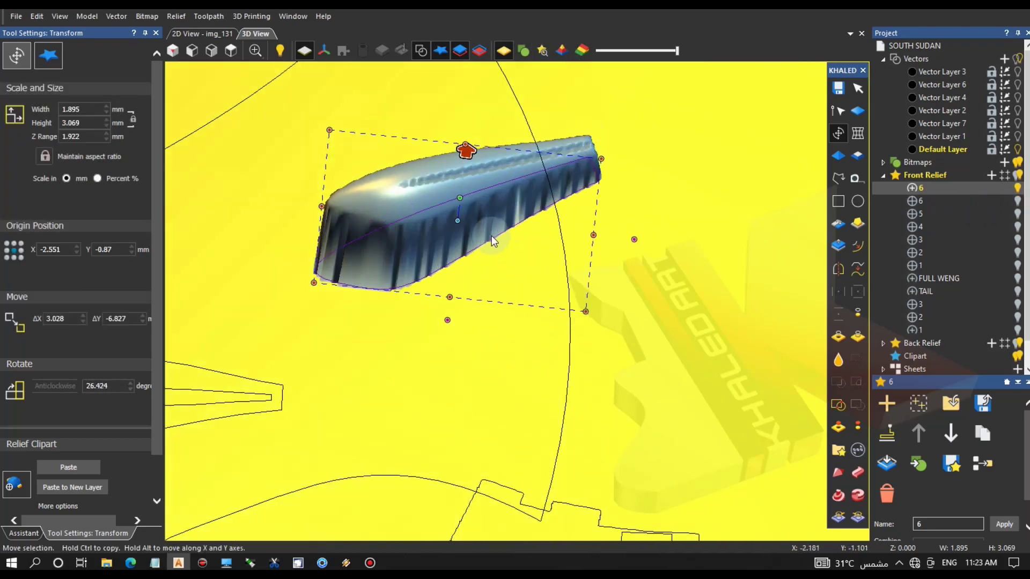
Reorient the feather on the upper thigh so it lies nearly horizontal, finishing with a rotation of about -3.685 degrees.
scroll(452, 208, "down", 5)
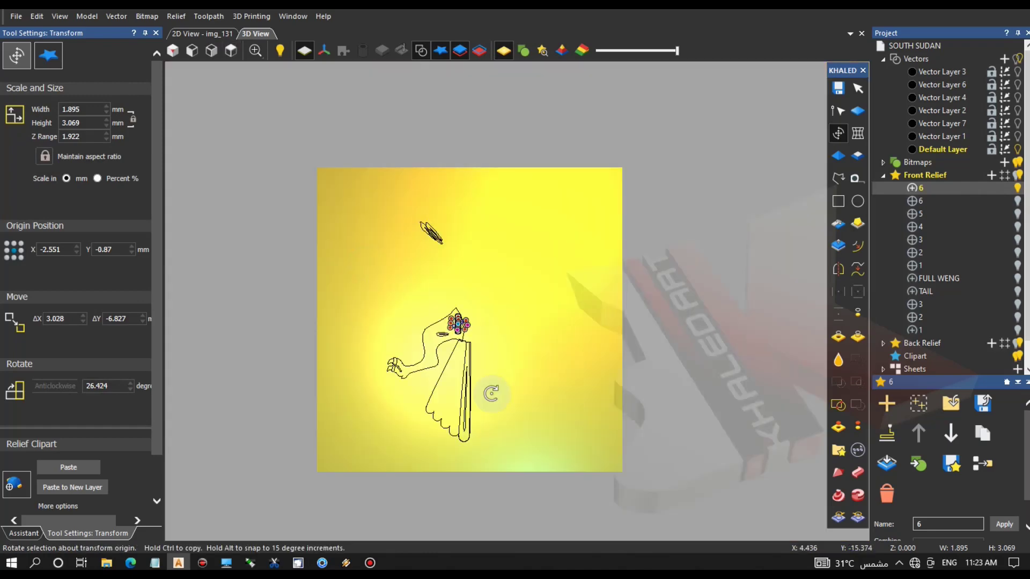
scroll(476, 318, "up", 3)
scroll(299, 363, "up", 3)
left_click_drag(619, 247, 663, 297)
key("Escape")
left_click(529, 314)
left_click(527, 311)
left_click_drag(506, 285, 506, 285)
mouse_move(635, 305)
left_mouse_down()
mouse_move(634, 281)
mouse_move(642, 315)
left_mouse_up()
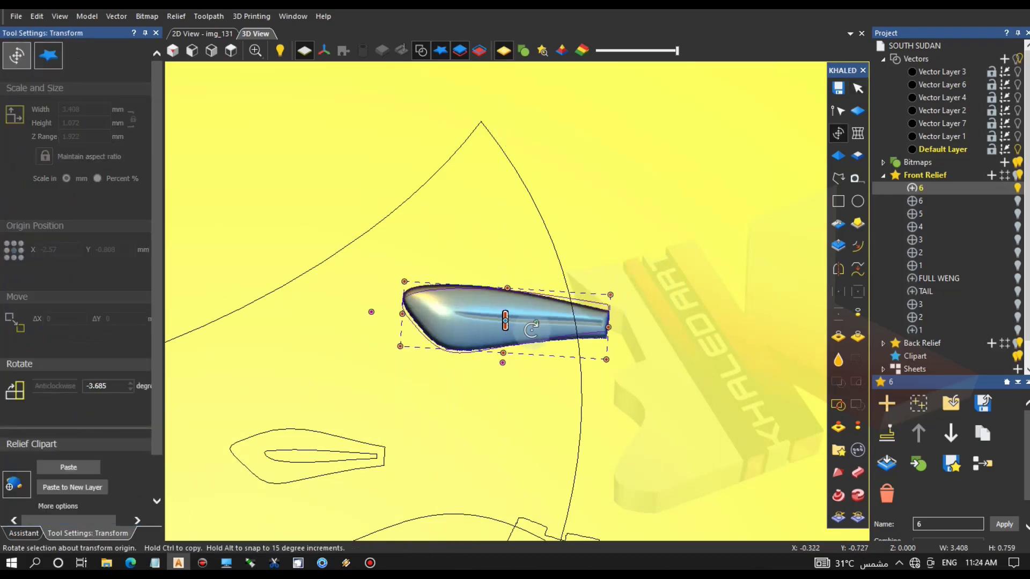
Move the feather up to the peak of the thigh outline and rotate it about 31.773 degrees.
left_click_drag(531, 329, 535, 266)
left_click_drag(570, 232, 497, 115)
left_click_drag(585, 156, 576, 111)
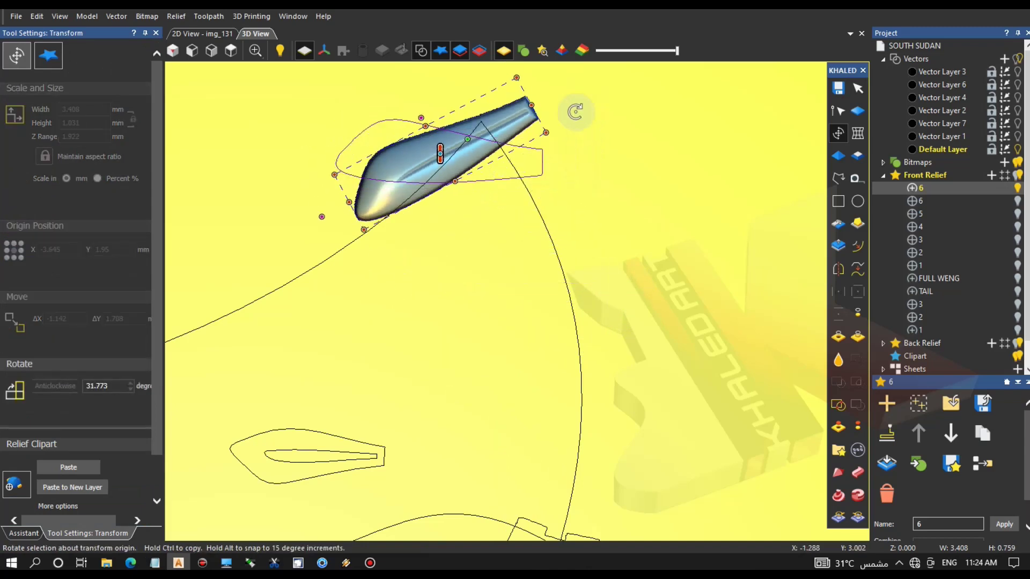
Copy the feather four times into staggered, overlapping rows down the upper thigh, rotating the copies by about -5.659 degrees.
left_click_drag(466, 145, 530, 171, "ctrl")
left_click_drag(602, 183, 419, 234)
scroll(420, 234, "down", 3)
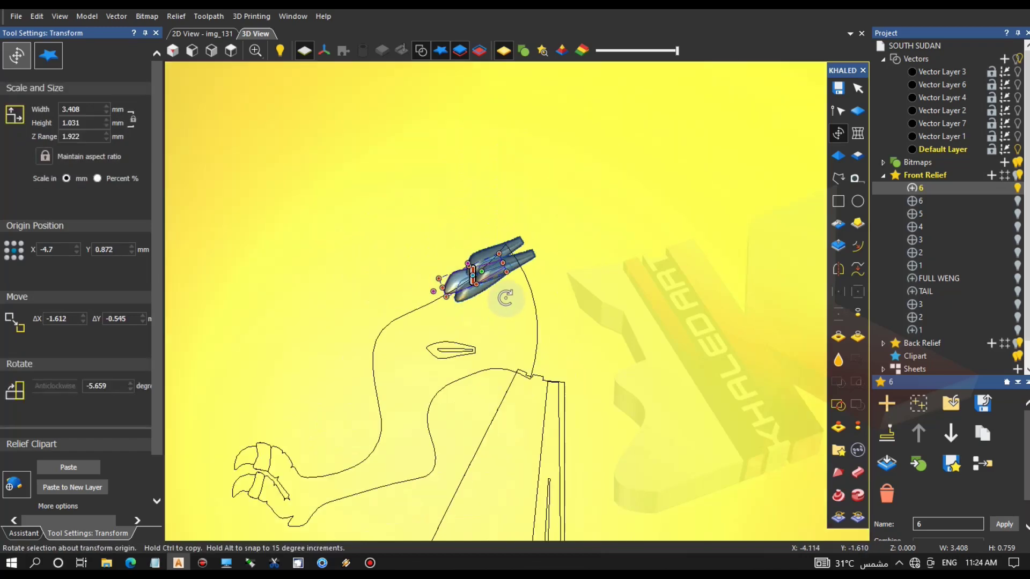
scroll(509, 298, "up", 5)
scroll(412, 285, "down", 3)
left_click_drag(402, 271, 425, 314)
left_click_drag(469, 273, 511, 369)
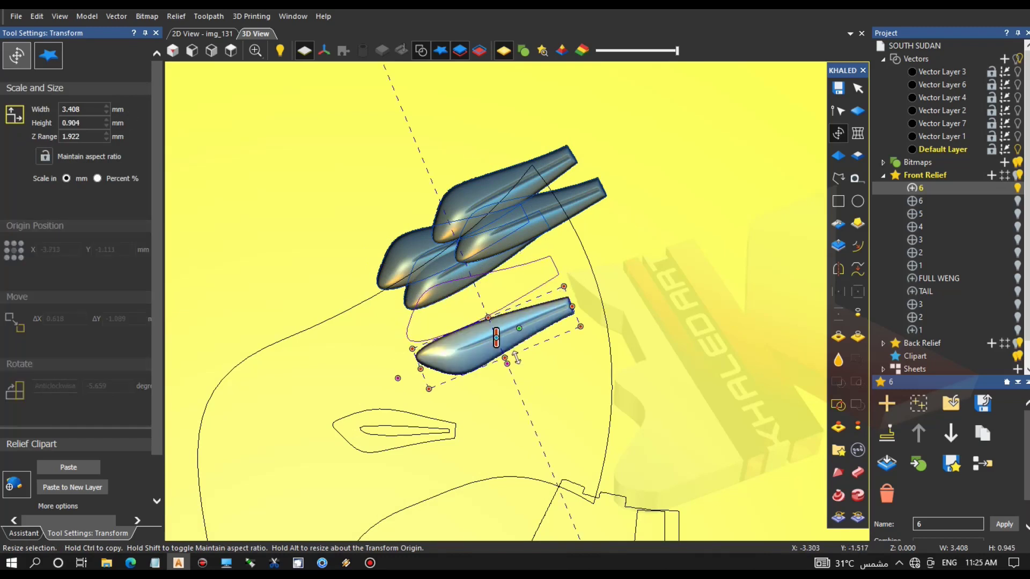
Add three more feather copies to the group, placing the last at X -2.265, Y 2.353 and rotating it about -5.23 degrees.
left_click_drag(502, 326, 470, 291)
left_click_drag(550, 254, 550, 248)
left_click_drag(505, 290, 608, 264)
scroll(549, 240, "up", 3)
left_click_drag(611, 205, 594, 107)
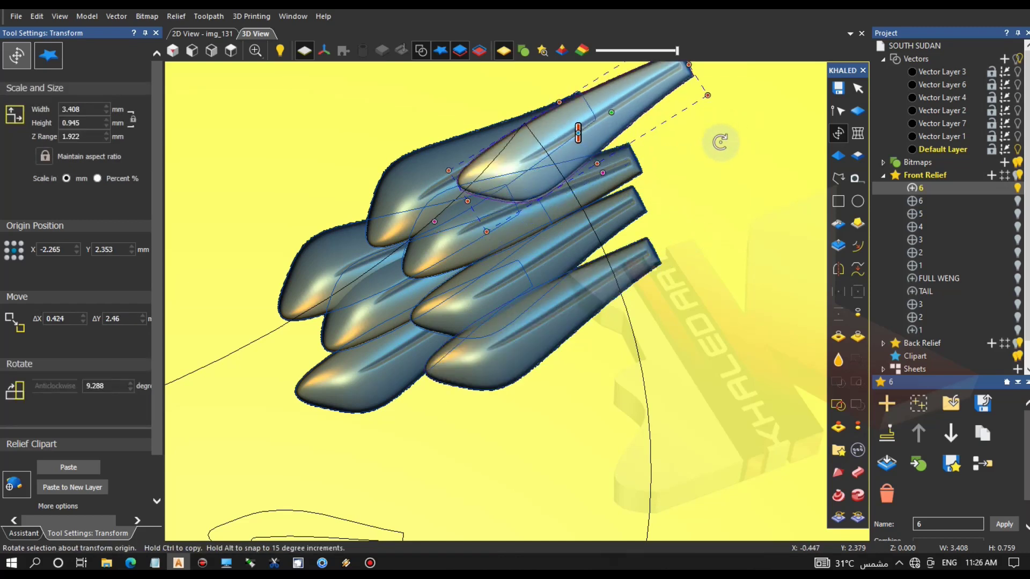
left_click_drag(721, 132, 721, 143)
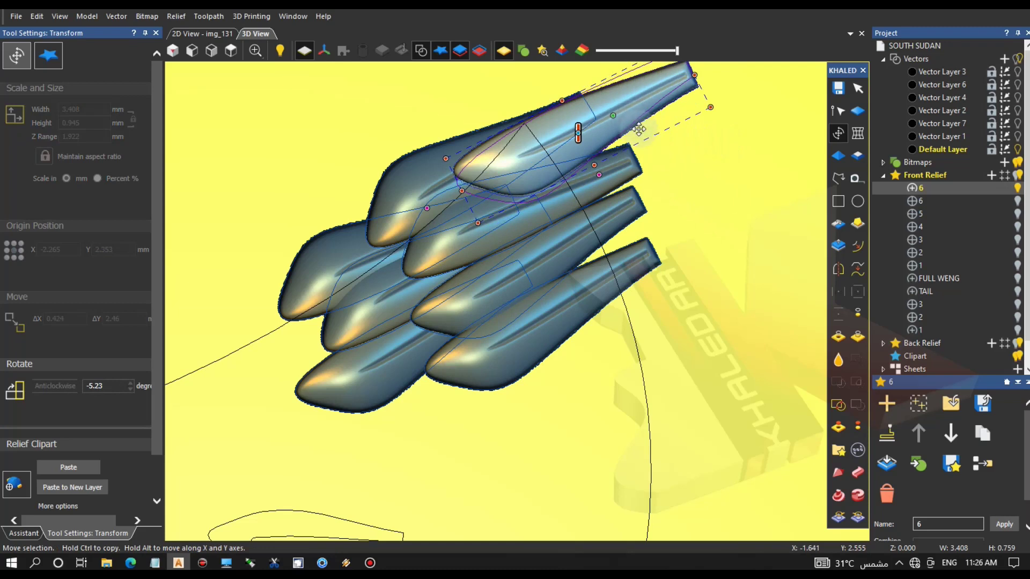
Copy the last feather below itself, rotate it about 7.327 degrees and position it at X -1.756, Y 1.097.
left_click_drag(619, 116, 668, 243)
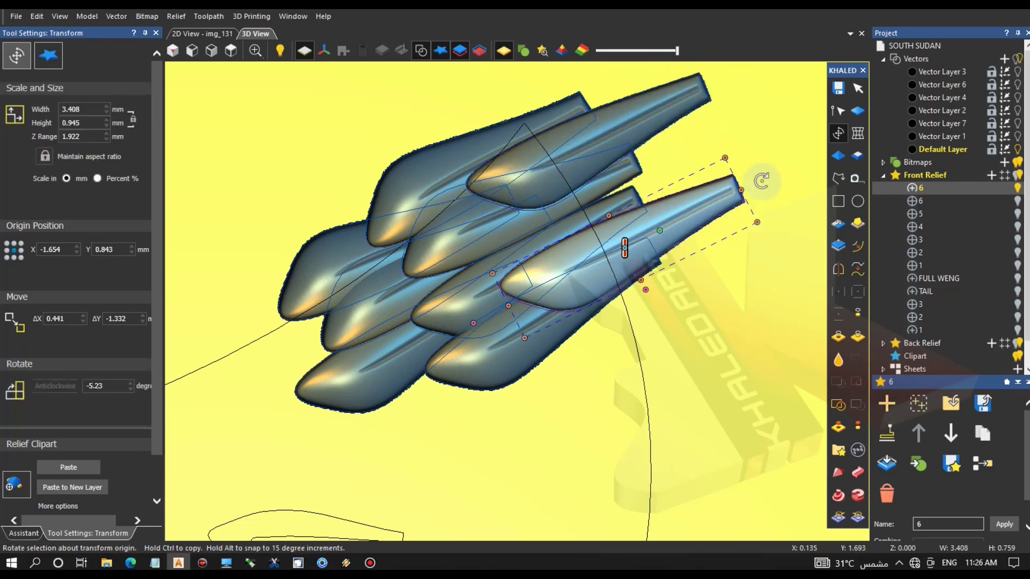
left_click_drag(759, 162, 737, 153)
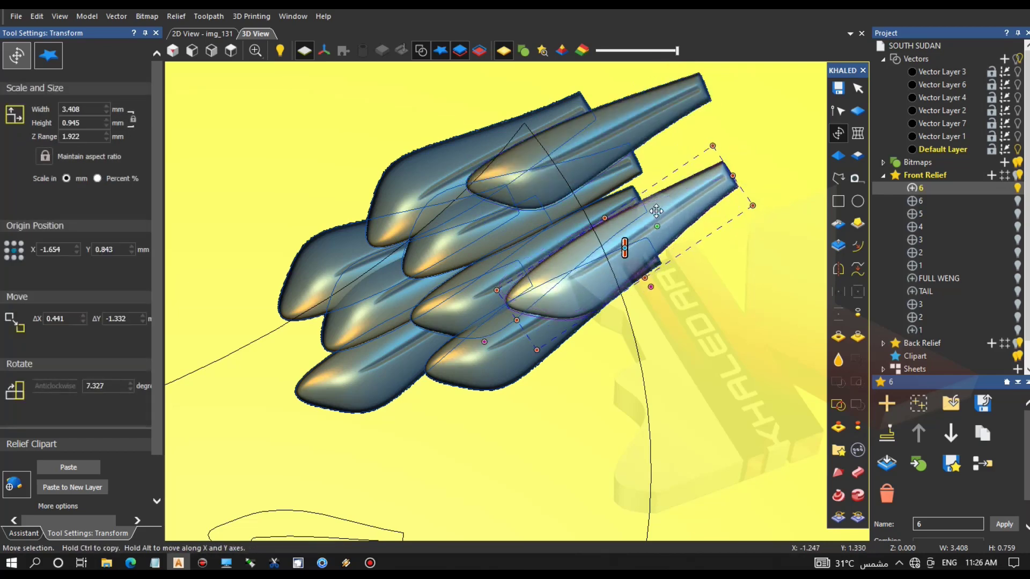
left_click_drag(650, 196, 673, 290)
left_click_drag(626, 316, 624, 312)
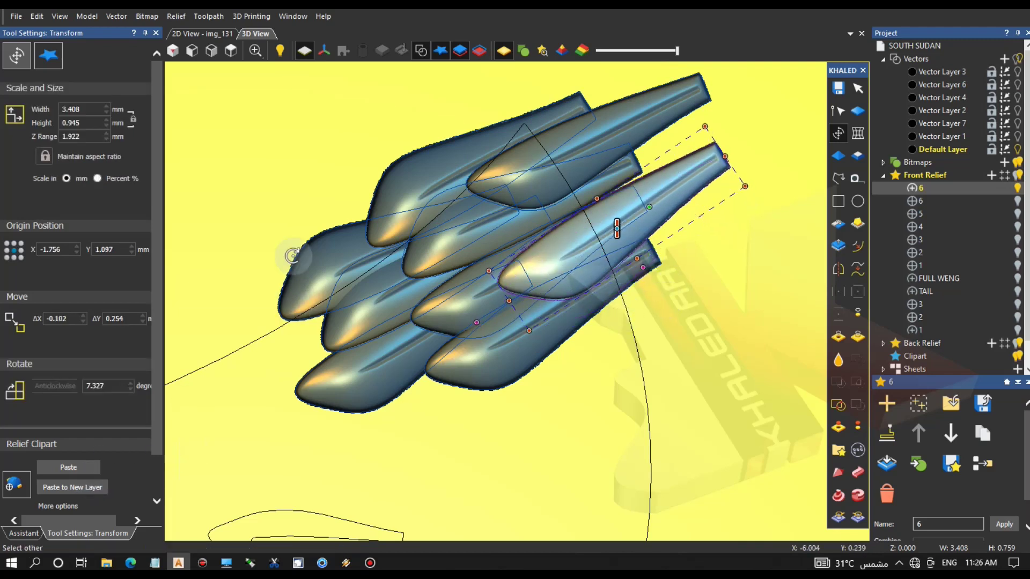
Select all nine feathers of the group and paste them onto relief layer 6.
left_click(347, 224, "shift")
left_click(409, 260, "shift")
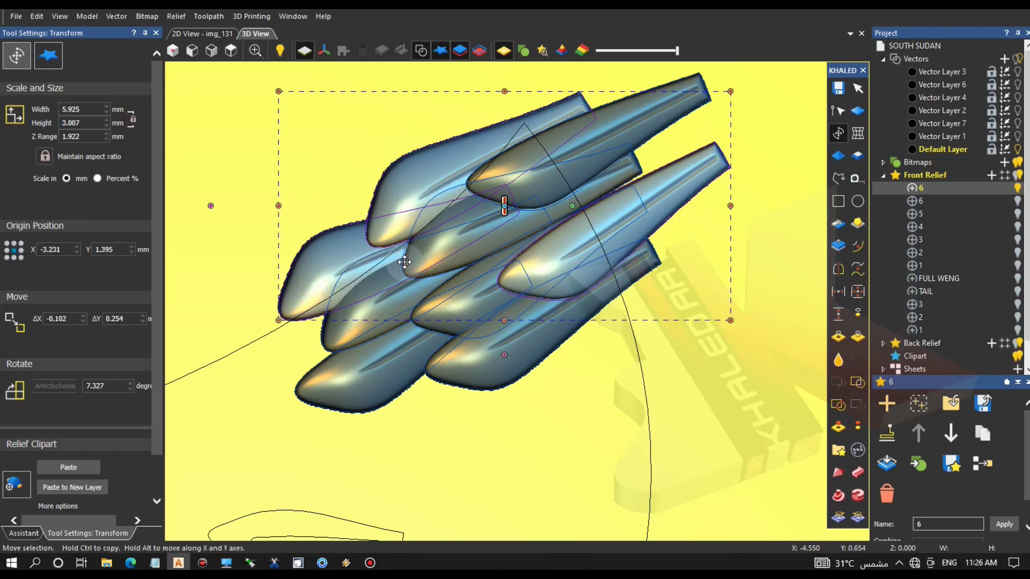
left_click(537, 208, "shift")
left_click(481, 338, "shift")
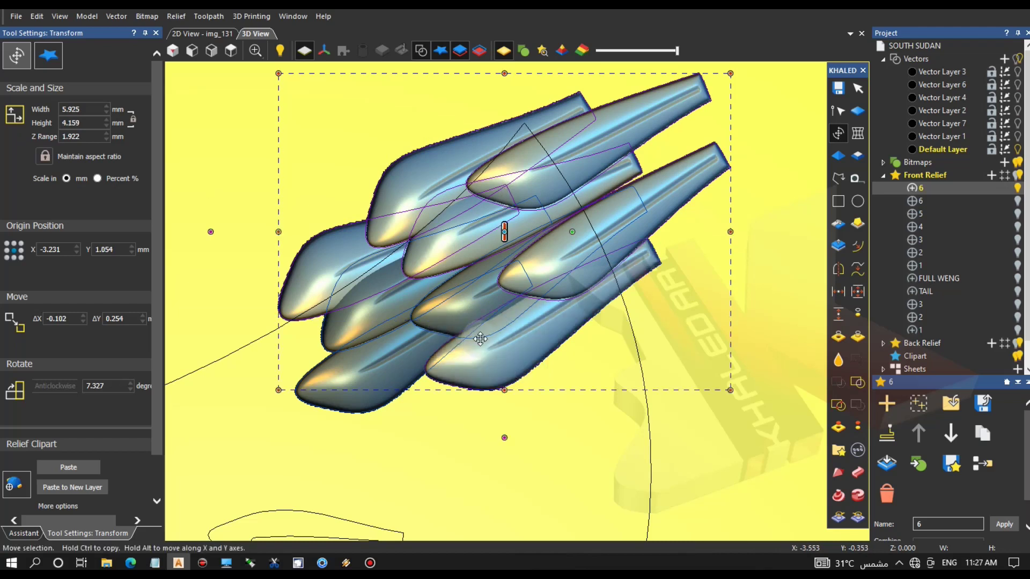
left_click(321, 336, "shift")
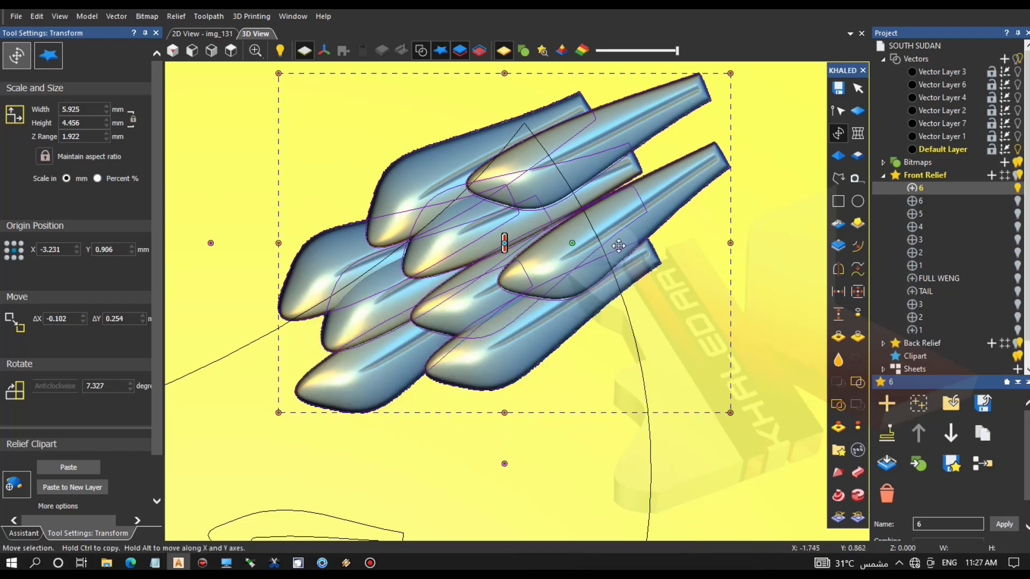
left_click(651, 350)
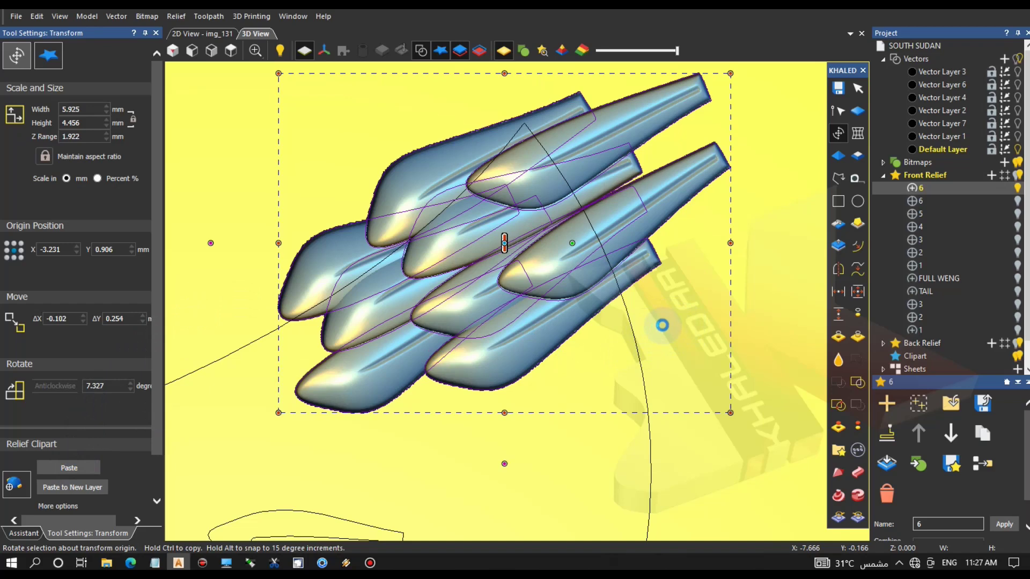
left_click(658, 326)
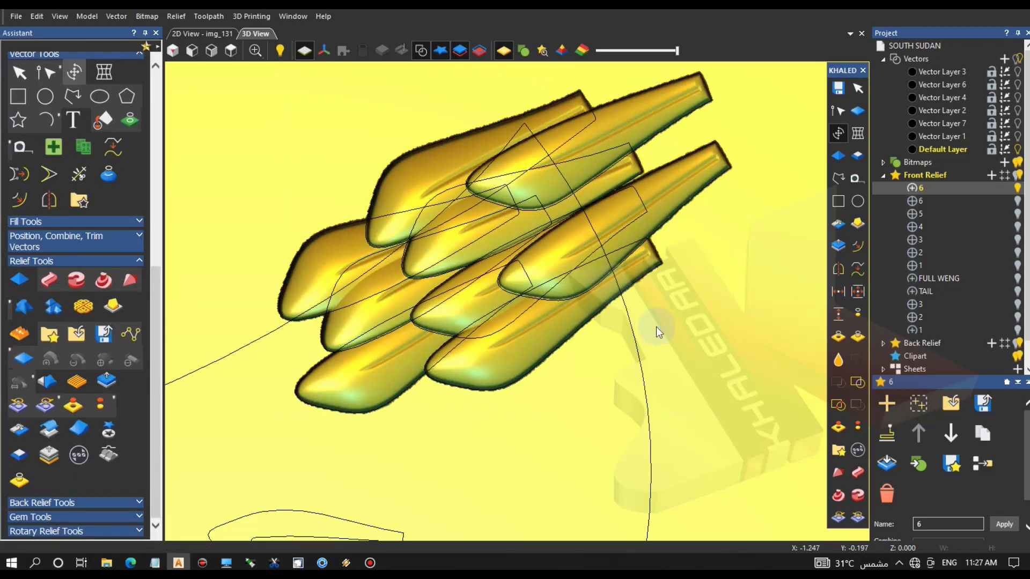
Reduce the 3D view's display slider slightly and insert the feather cluster 61 from the SUDAN relief clipart library.
scroll(626, 338, "down", 5)
scroll(517, 317, "up", 3)
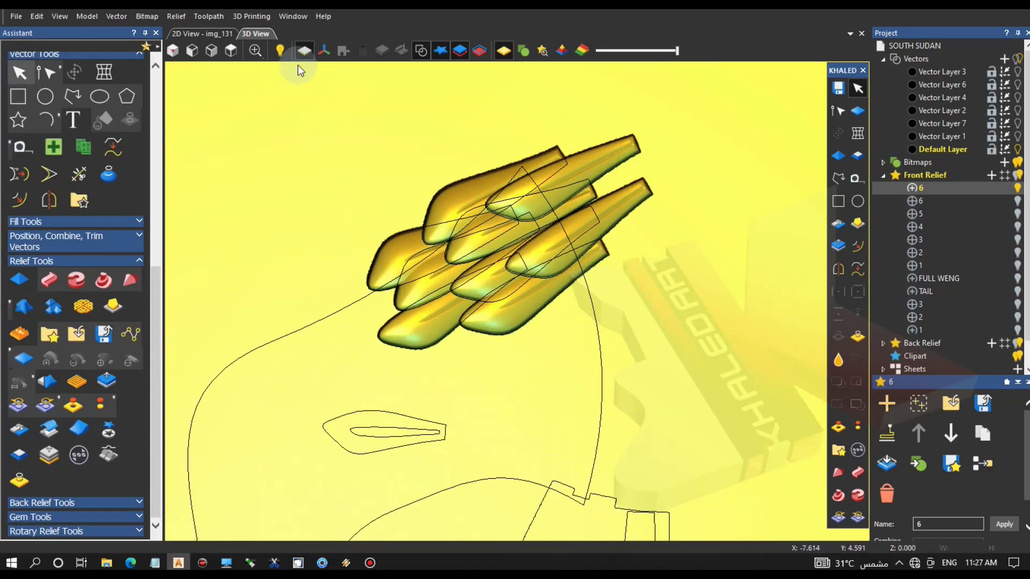
mouse_move(678, 52)
left_mouse_down()
mouse_move(557, 54)
mouse_move(654, 54)
left_mouse_up()
mouse_move(393, 417)
left_mouse_down()
mouse_move(307, 266)
mouse_move(395, 305)
mouse_move(576, 250)
mouse_move(572, 413)
mouse_move(529, 382)
mouse_move(584, 432)
mouse_move(295, 310)
mouse_move(453, 343)
mouse_move(420, 102)
left_mouse_up()
left_click_drag(523, 236, 496, 270)
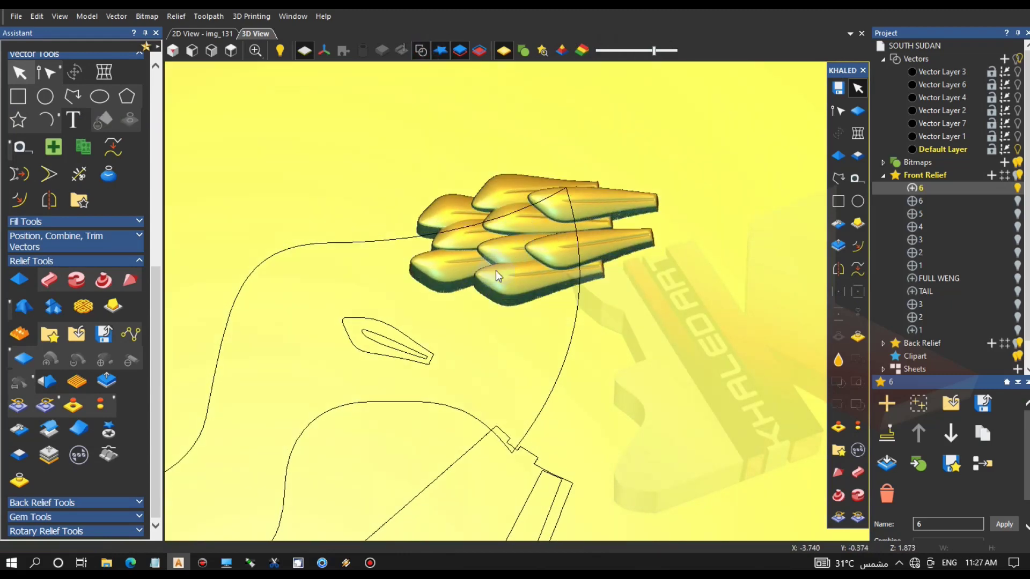
left_click(229, 54)
scroll(487, 313, "up", 4)
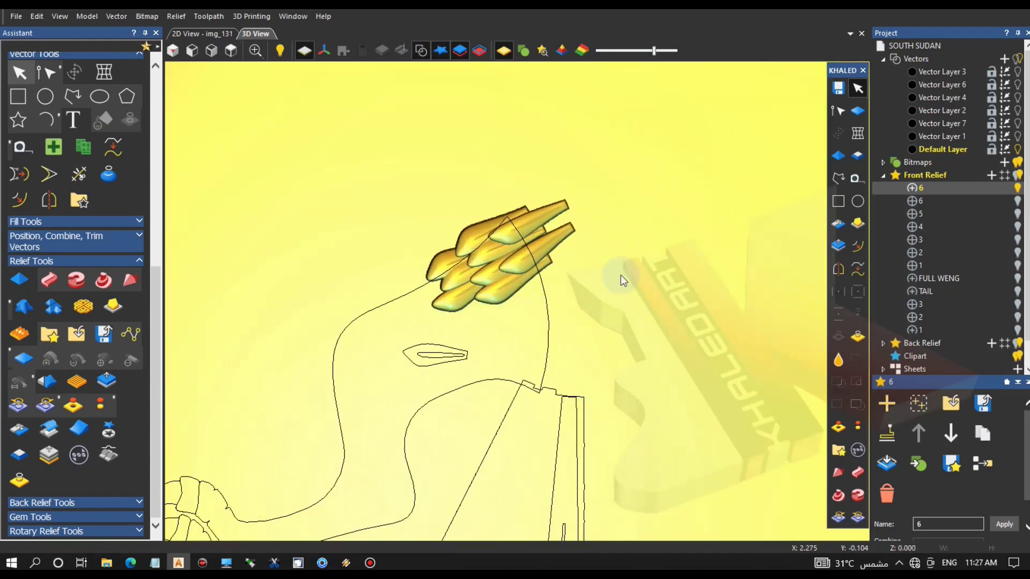
left_click(50, 334)
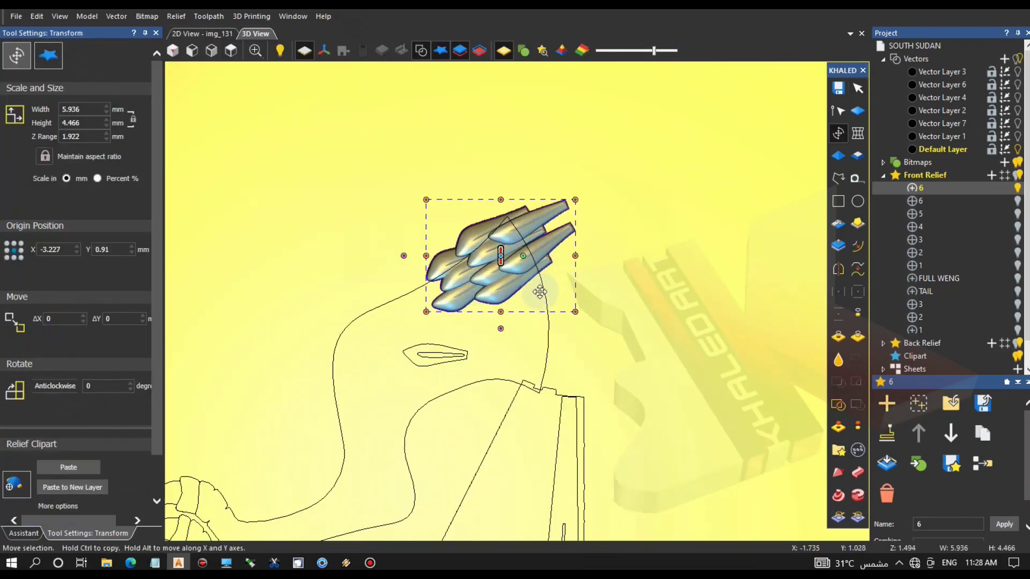
Place two cluster copies down the thigh at X -2.069, Y -3.629 and X -2.875, Y -1.59, rotating the upper one about -10.563 degrees.
left_click_drag(540, 286, 538, 357)
left_click_drag(616, 343, 619, 379)
left_click_drag(542, 327, 555, 257)
left_click_drag(633, 276, 599, 310)
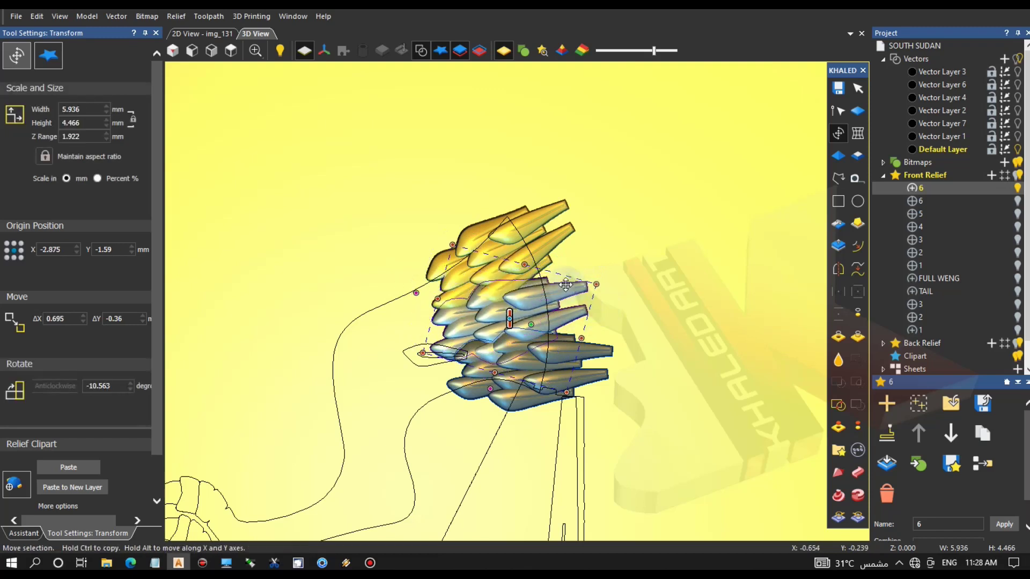
Paste both placed feather clusters onto relief layer 6, one after the other.
left_click(77, 465)
key("Delete")
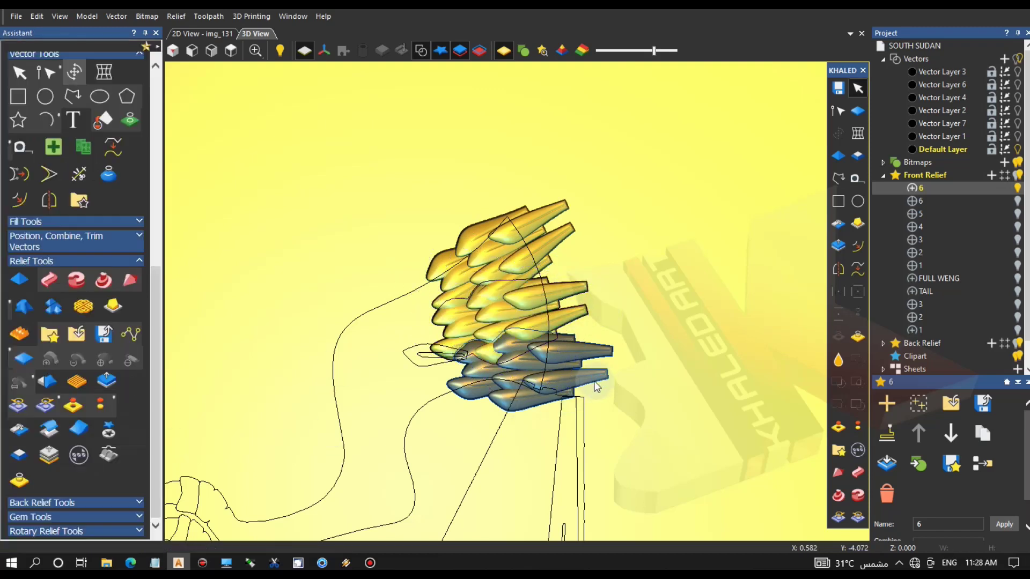
left_click(578, 392)
left_click(75, 73)
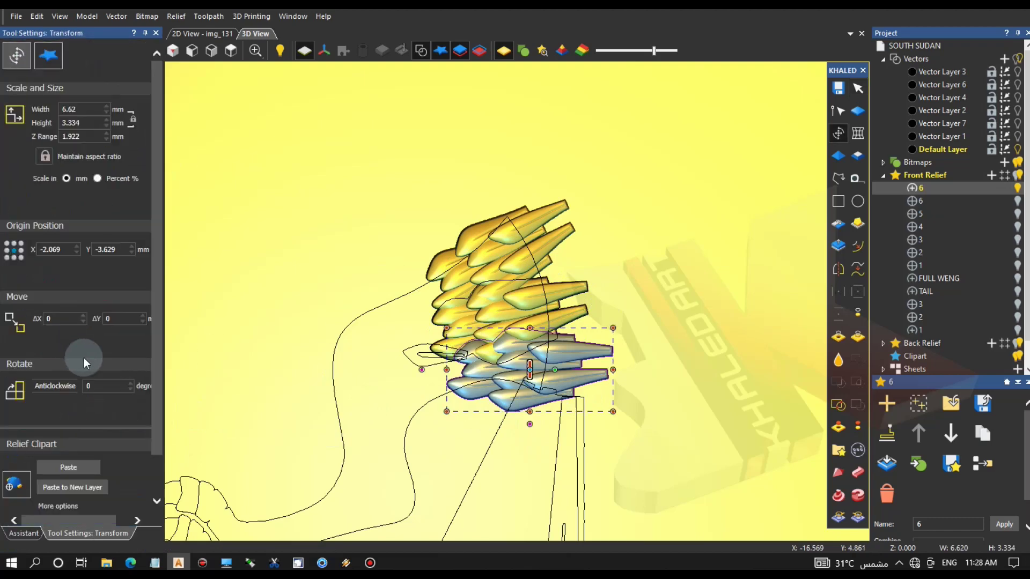
key("Delete")
Inspect the feather rows at an angle and from above, and compare them with the reference image colours.
middle_click_drag(561, 365, 722, 245)
left_click(211, 50)
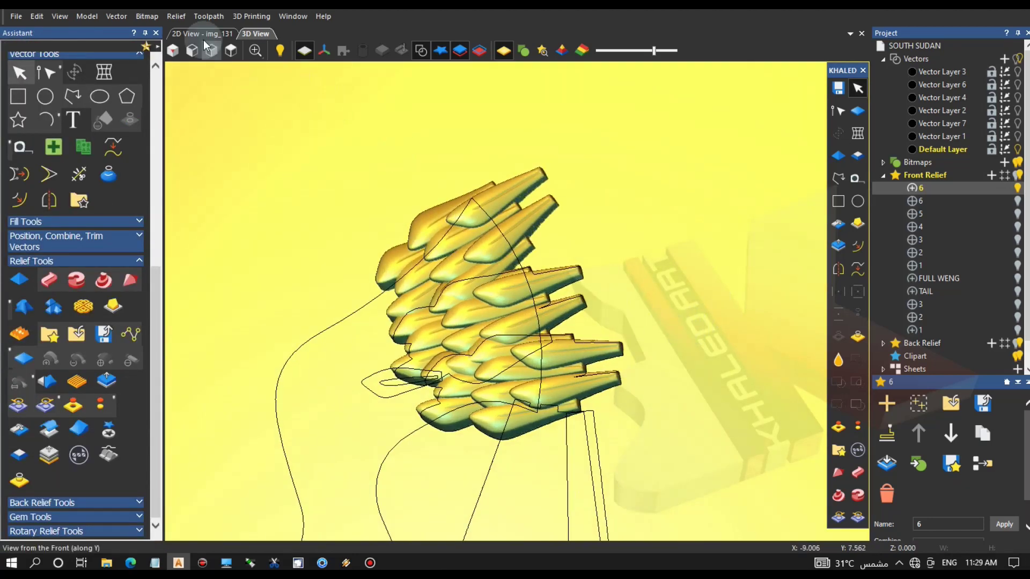
left_click(238, 53)
scroll(487, 311, "up", 6)
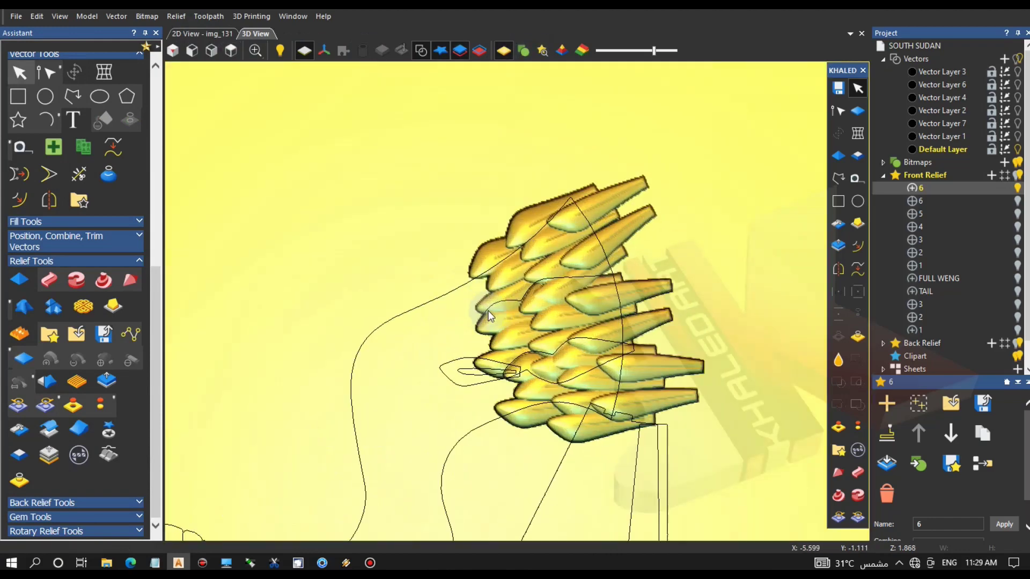
left_click(523, 52)
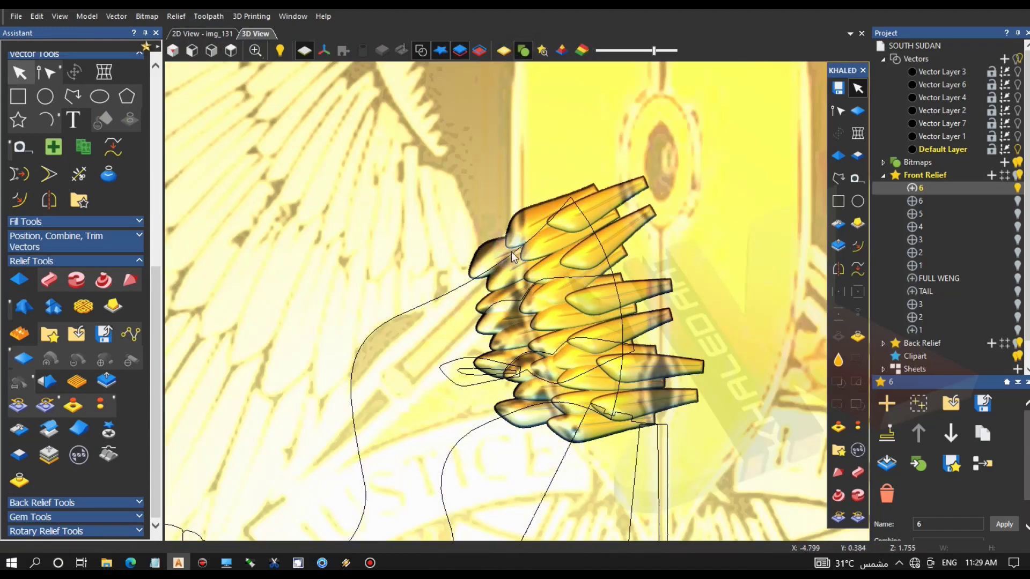
left_click(502, 49)
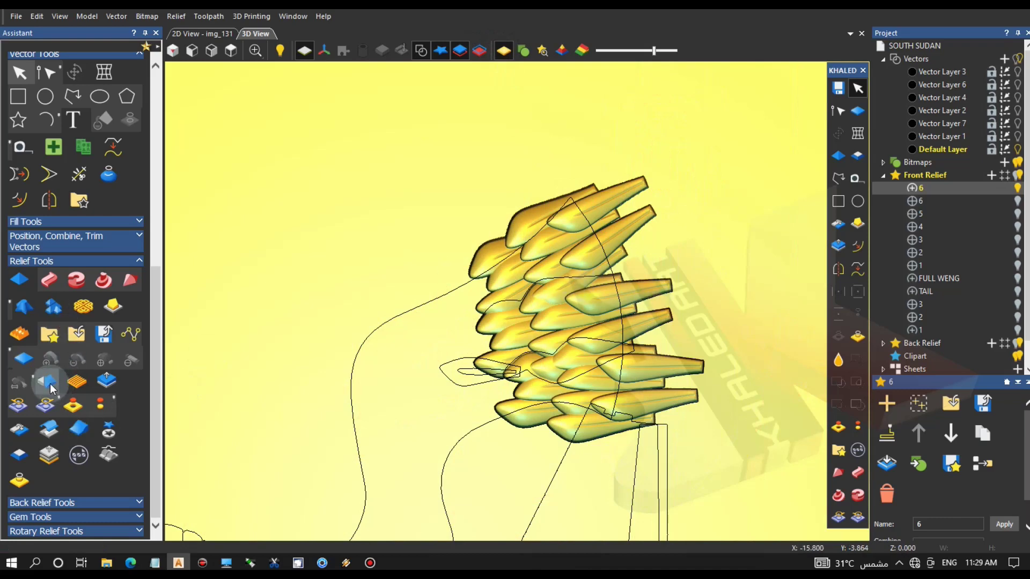
Try pasting another cluster 61 along the feathers' outer edge at X -3.995, Y -0.476, rotated about -4.586 degrees and enlarged to 6.542 by 4.823 mm.
left_click(50, 335)
double_click(318, 259)
left_click(351, 33)
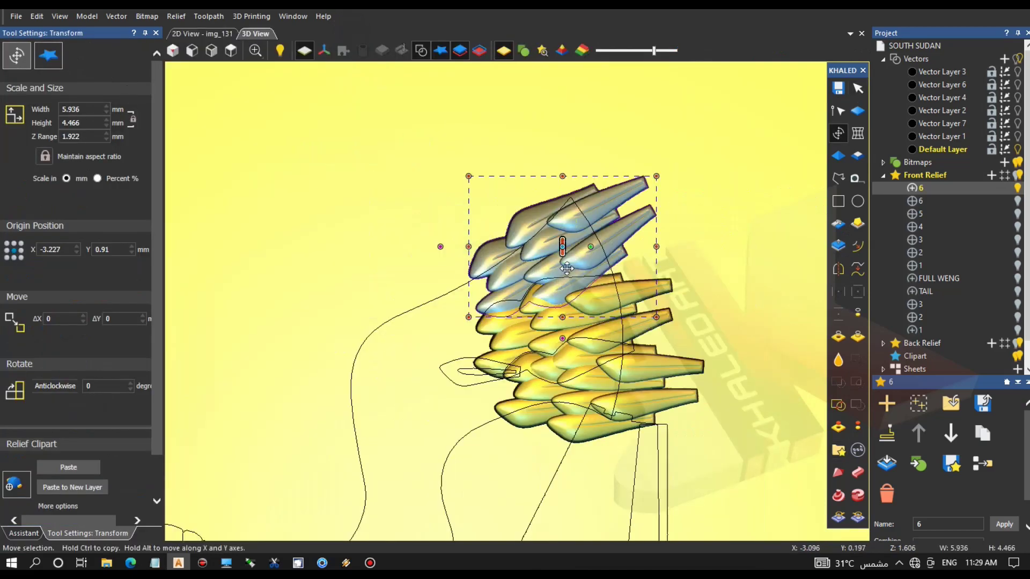
left_click_drag(569, 273, 508, 306)
left_click_drag(642, 257, 644, 267)
left_click_drag(548, 290, 561, 304)
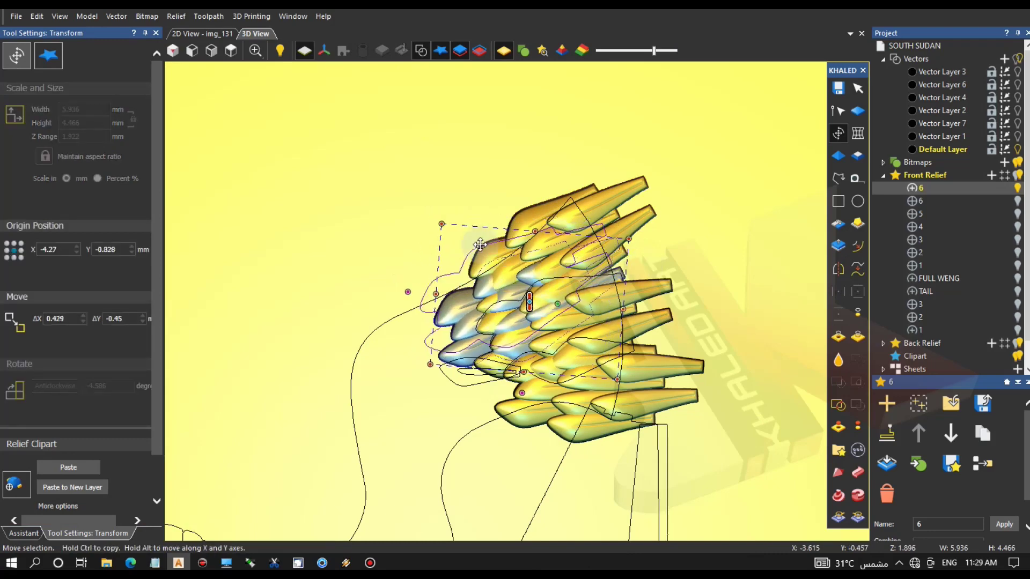
left_click_drag(441, 225, 424, 212)
left_click_drag(467, 318, 482, 315)
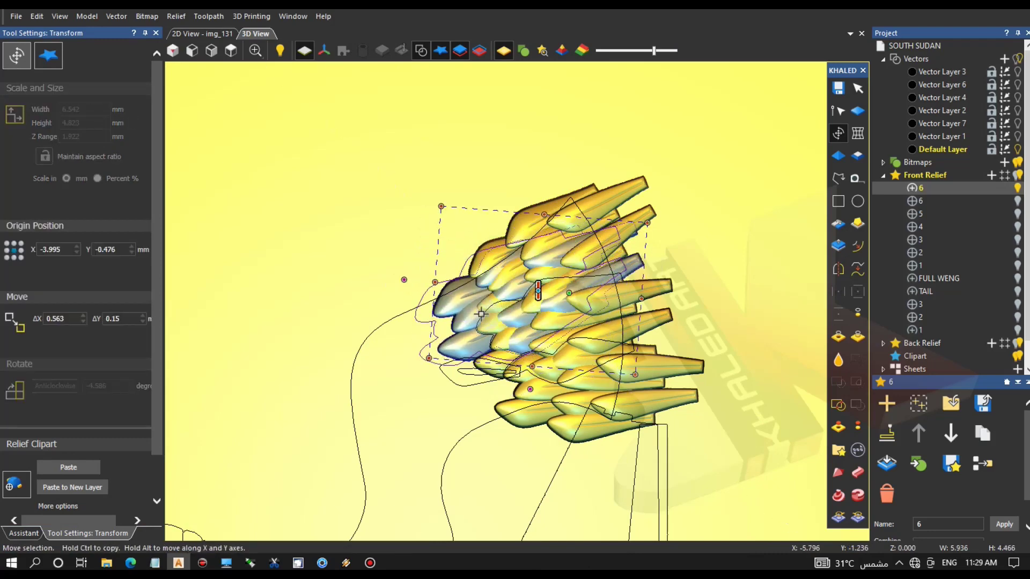
left_click(58, 465)
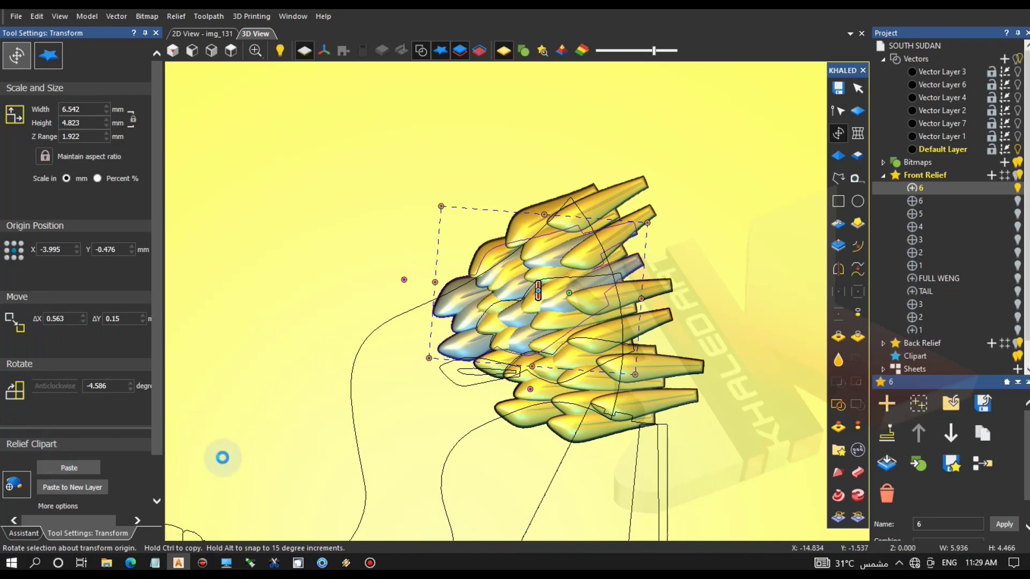
Undo the last paste and remove the extra feather cluster from the outer edge of the thigh.
left_click(37, 16)
left_click(49, 36)
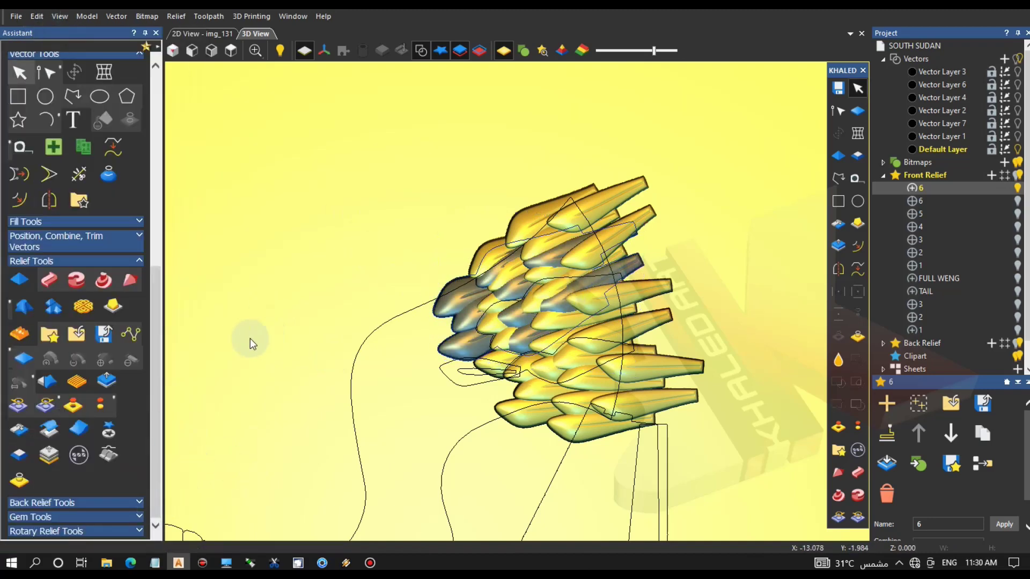
left_click(451, 339)
left_click_drag(585, 349, 702, 246)
scroll(517, 368, "up", 4)
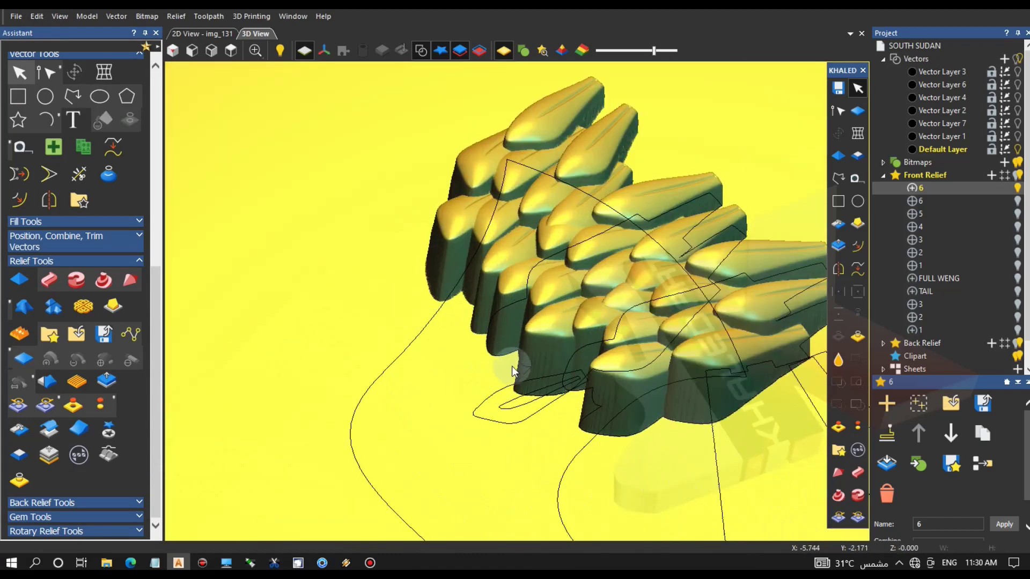
left_click_drag(517, 368, 632, 421)
left_click(49, 334)
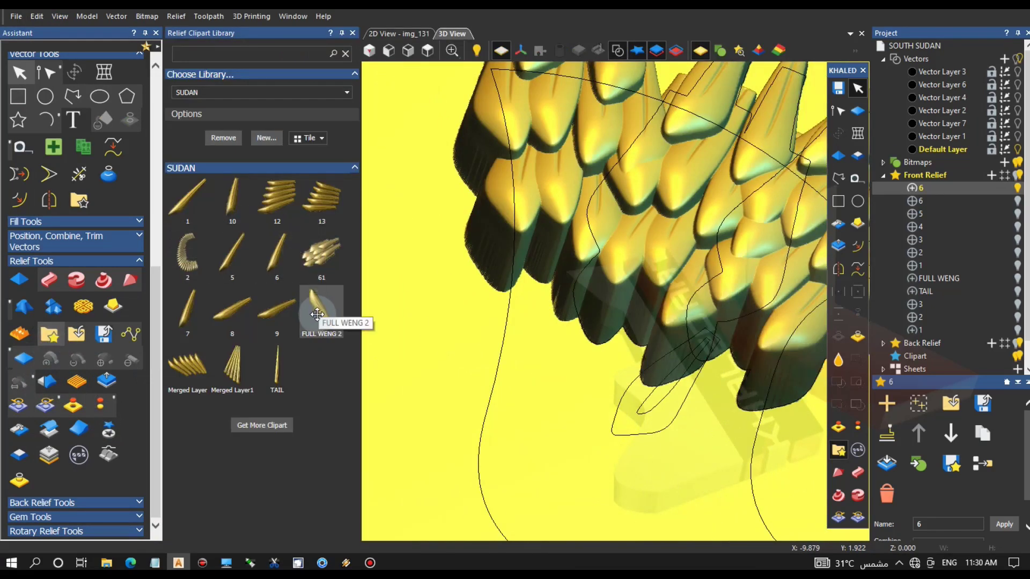
left_click(353, 34)
left_click(36, 16)
left_click(47, 35)
Insert feather cluster 61 again, lower its Z range to 1.472 mm and move it beside the lower thigh feathers at X -3.925, Y -3.002.
left_click_drag(220, 131, 543, 197)
left_click_drag(507, 287, 509, 288)
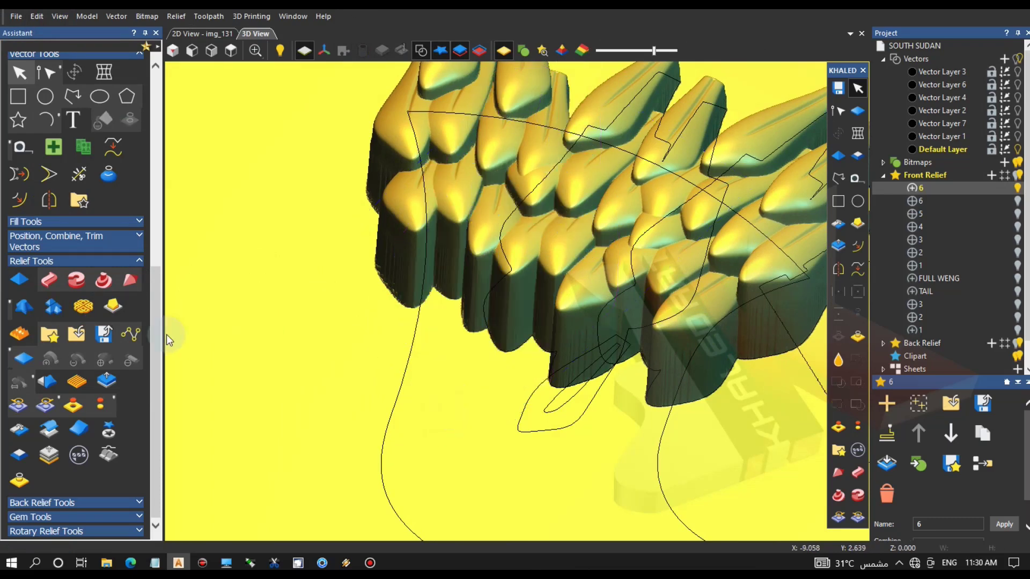
left_click(49, 333)
left_click(322, 255)
left_click(353, 32)
left_click_drag(485, 180, 510, 204)
scroll(590, 272, "down", 3)
middle_click_drag(591, 272, 517, 307)
left_click_drag(546, 332, 627, 383)
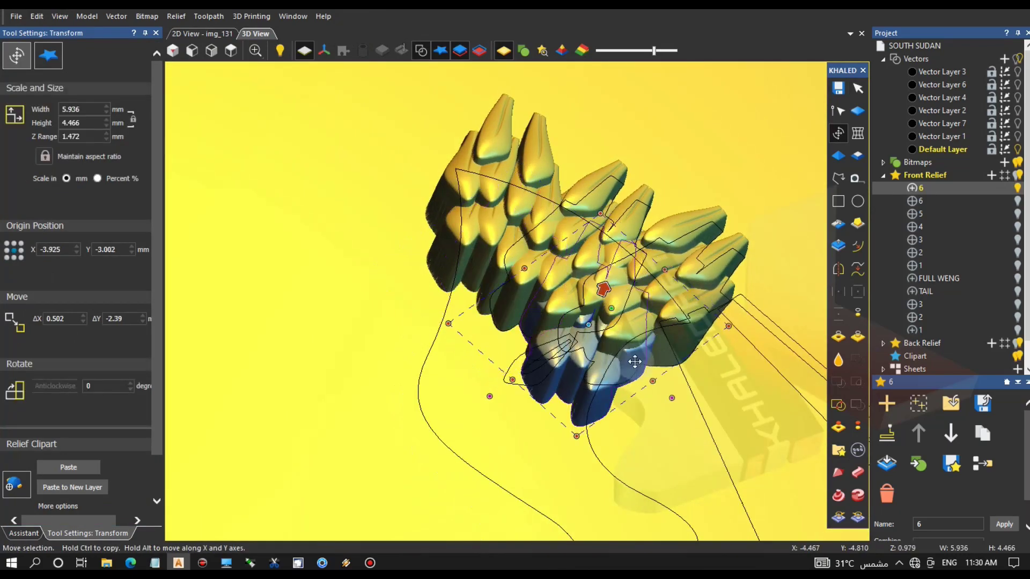
Rotate the lower feather cluster about -8.2 and -6 degrees, resize it to about 6.137 by 3.791 mm and place it at X -3.364, Y -2.804.
left_click_drag(731, 372, 651, 356)
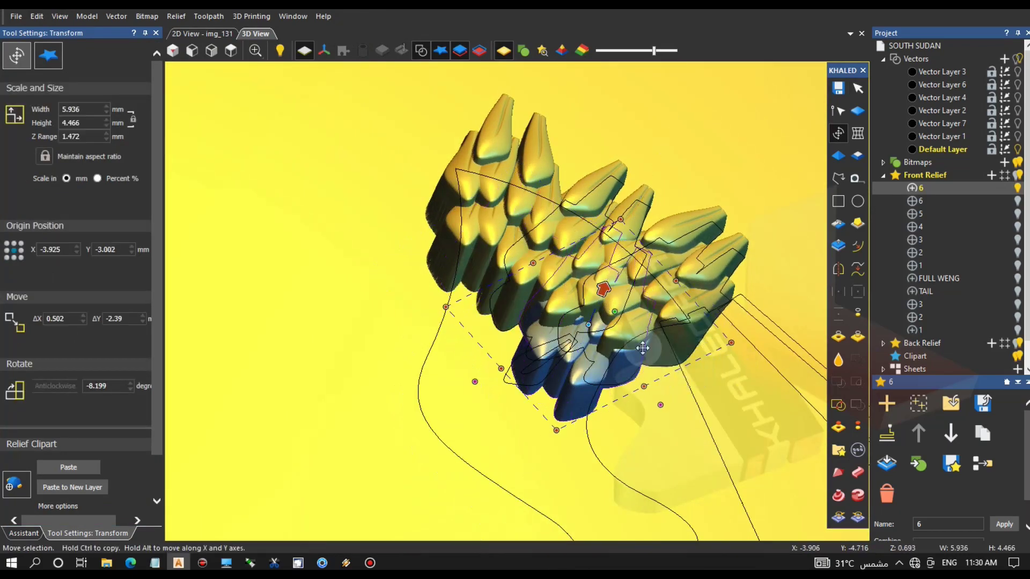
left_click(202, 33)
left_click(268, 32)
left_click_drag(568, 359, 533, 420)
mouse_move(494, 323)
left_mouse_down()
mouse_move(522, 307)
mouse_move(508, 316)
left_mouse_up()
middle_click_drag(498, 476, 407, 469)
mouse_move(497, 307)
left_mouse_down()
mouse_move(510, 319)
mouse_move(513, 305)
left_mouse_up()
left_click(503, 393)
left_click_drag(580, 459, 570, 467)
left_click_drag(515, 400, 537, 393)
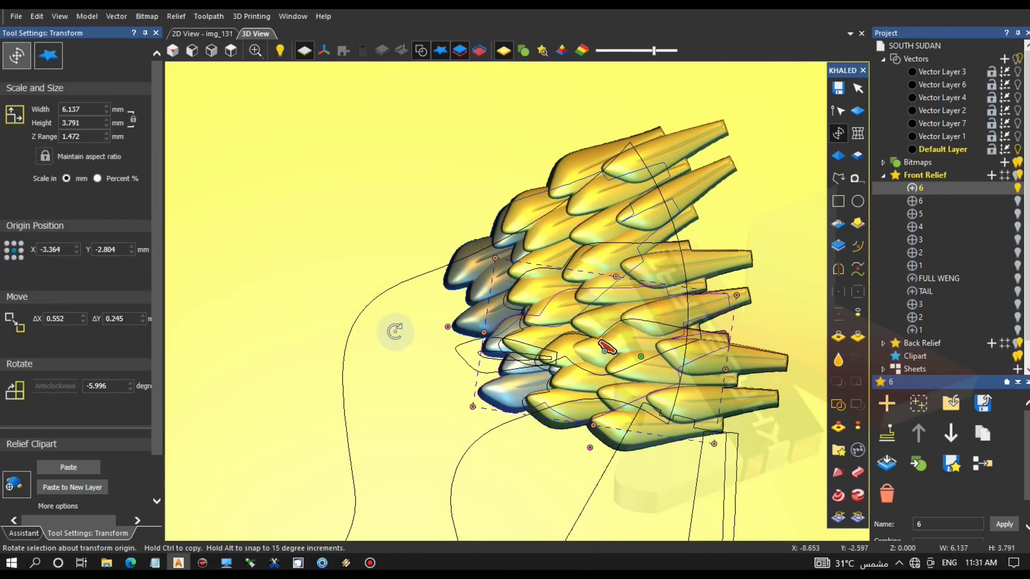
Paste the two outer feather clusters into the feather relief layer and delete their leftover clipart objects.
left_click(455, 290, "shift")
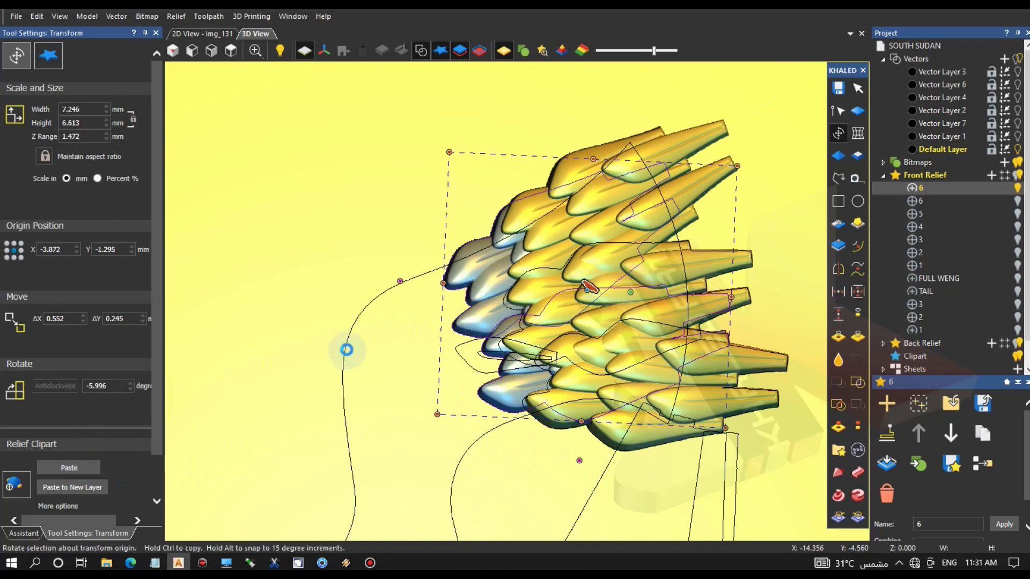
left_click(395, 237)
left_click(474, 371)
key("Delete")
left_click(486, 358)
key("Delete")
left_click(469, 293)
key("Delete")
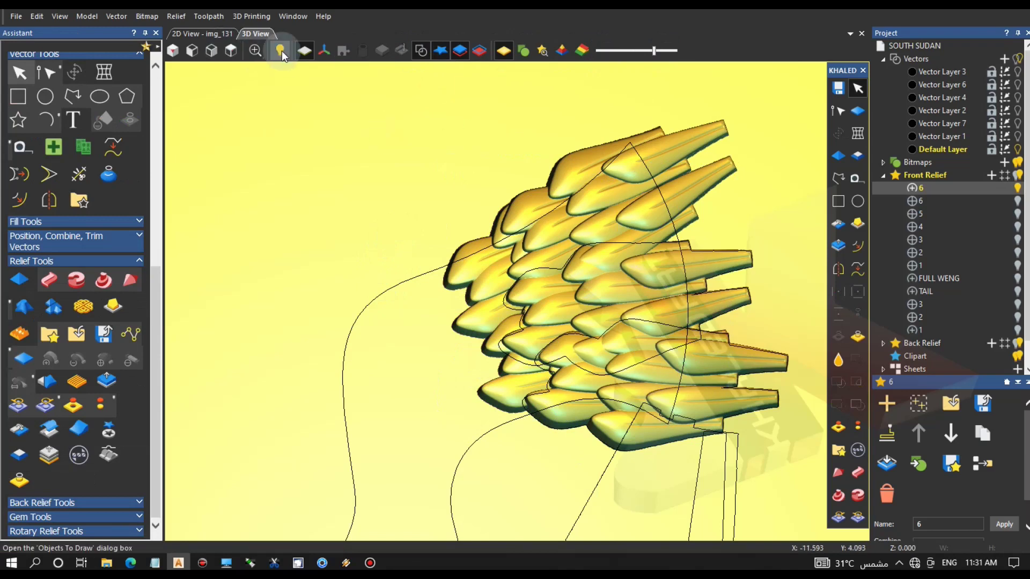
Delete the leftover feather vectors over the thigh in the 2D view and check the cleaned feathers in 3D.
left_click(216, 34)
left_click(581, 198)
key("Delete")
left_click(566, 204)
key("Delete")
left_click(264, 35)
left_click_drag(538, 268, 593, 197)
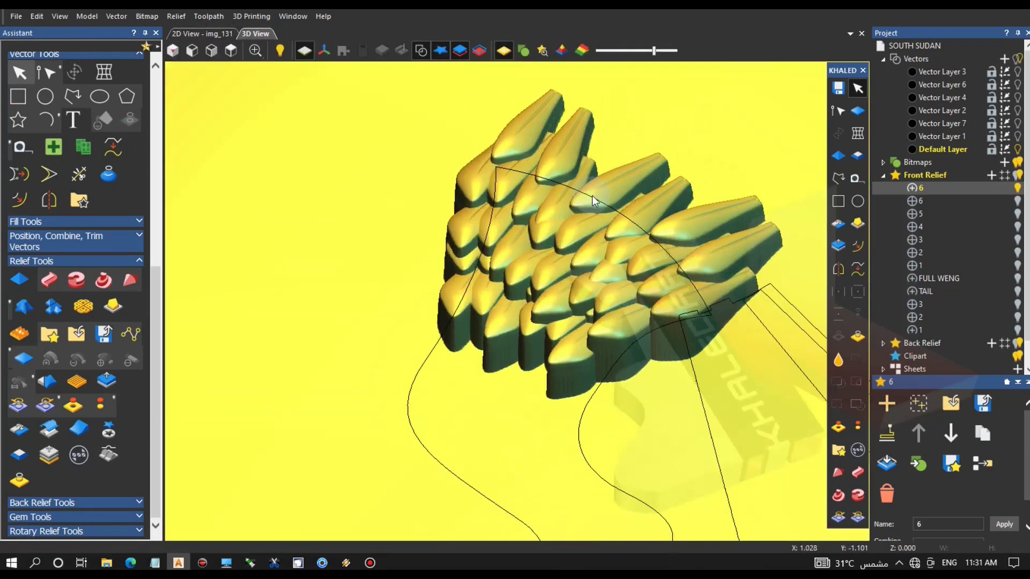
Show the leg's relief layer 6 and set the feather layer's combine mode to Merge High.
scroll(595, 201, "down", 4)
left_click(1017, 201)
scroll(949, 491, "down", 2)
left_click(956, 513)
left_click(965, 447)
left_click_drag(582, 317, 685, 248)
scroll(540, 291, "up", 4)
left_click_drag(539, 291, 544, 322)
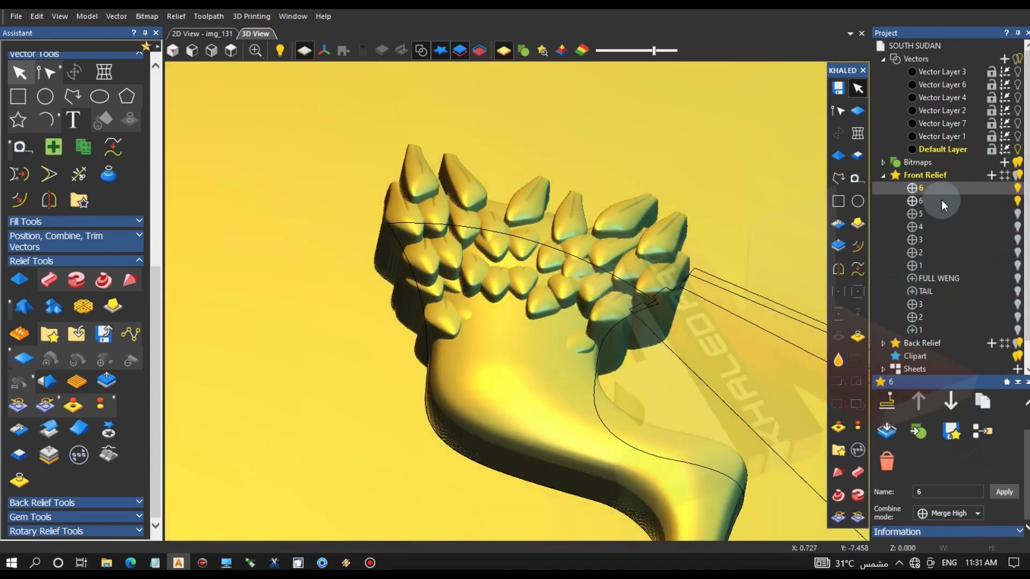
left_click_drag(290, 173, 295, 154)
left_click_drag(598, 344, 642, 295)
Try building up the feather area with the Deposit tool at a 400-pixel radius and 5% strength, and revert the sculpting.
left_click(829, 337)
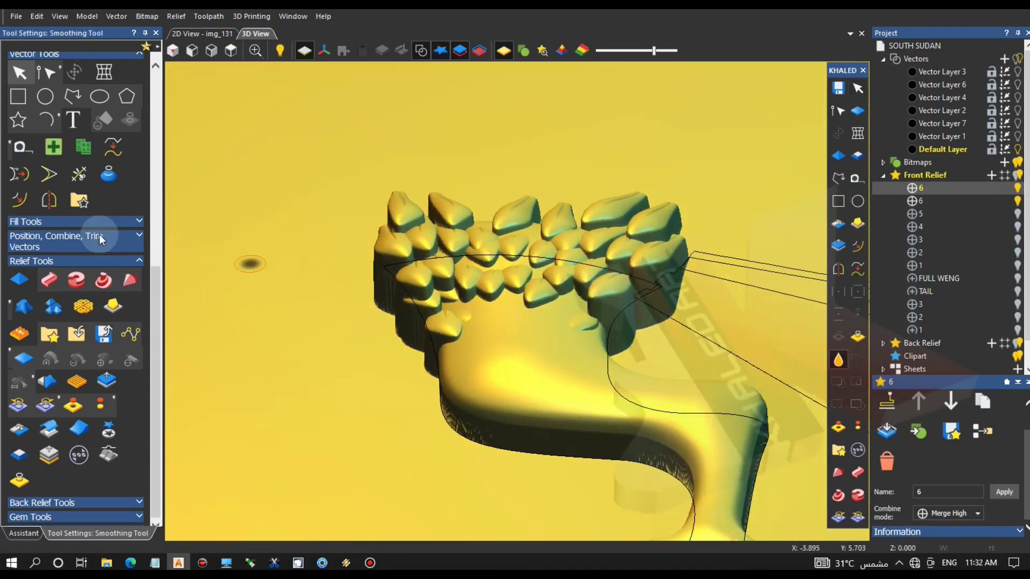
left_click(84, 56)
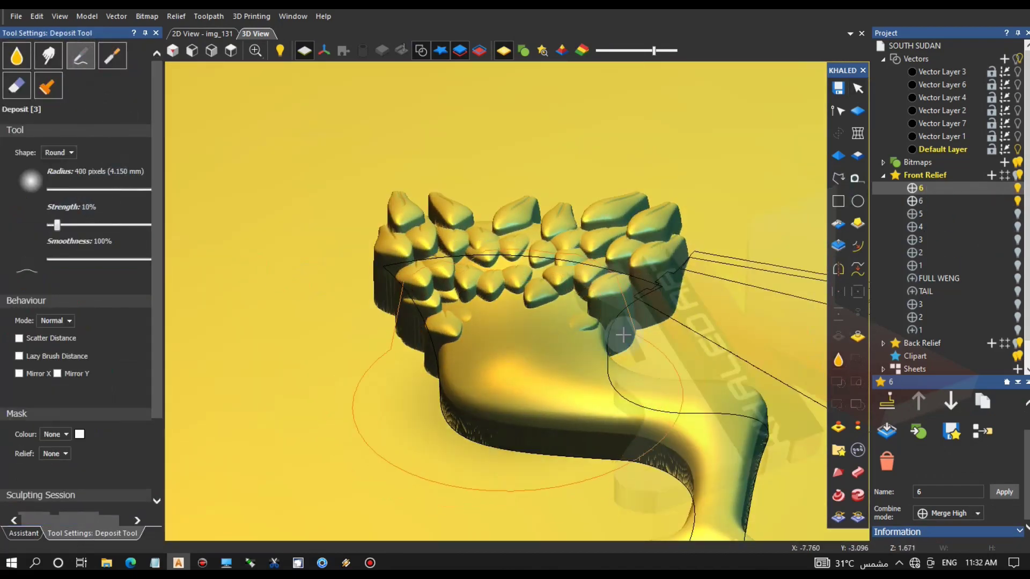
left_click_drag(520, 299, 177, 352)
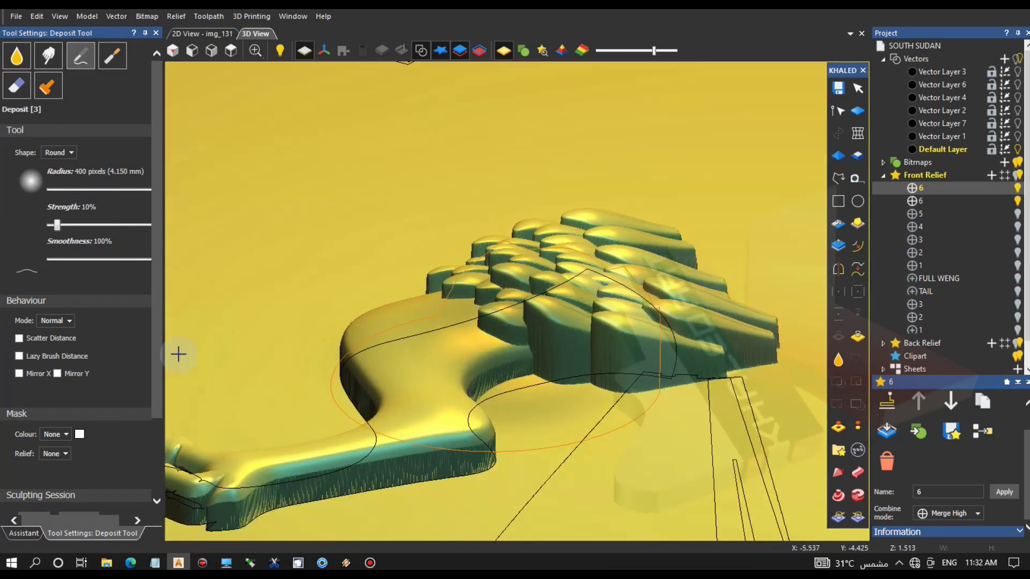
scroll(94, 147, "down", 3)
mouse_move(485, 271)
left_mouse_down()
mouse_move(522, 331)
mouse_move(488, 308)
mouse_move(480, 323)
mouse_move(587, 344)
left_mouse_up()
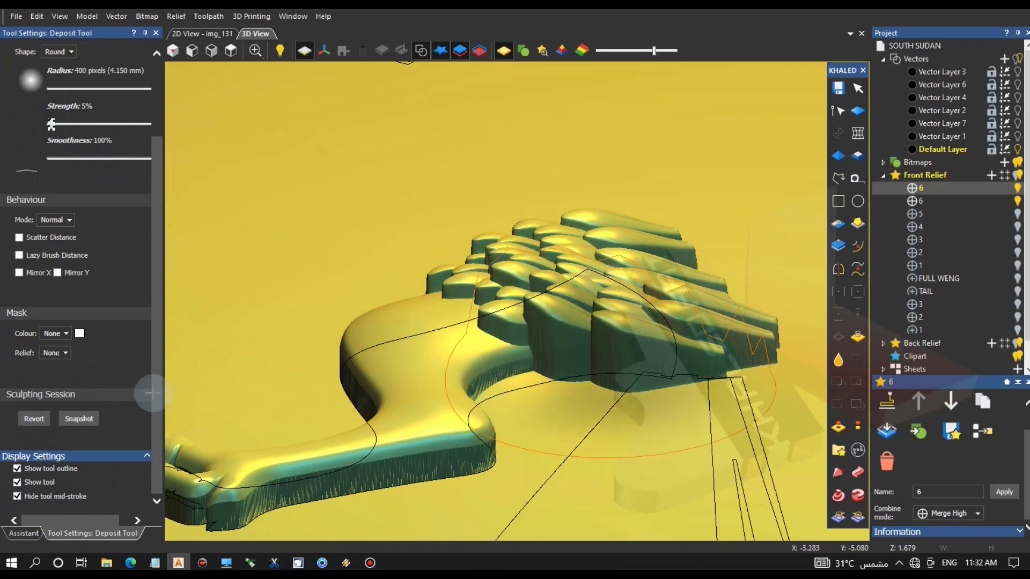
left_click(30, 421)
Create a vector boundary around the feather relief and hide the vectors in the 3D view.
left_click(213, 35)
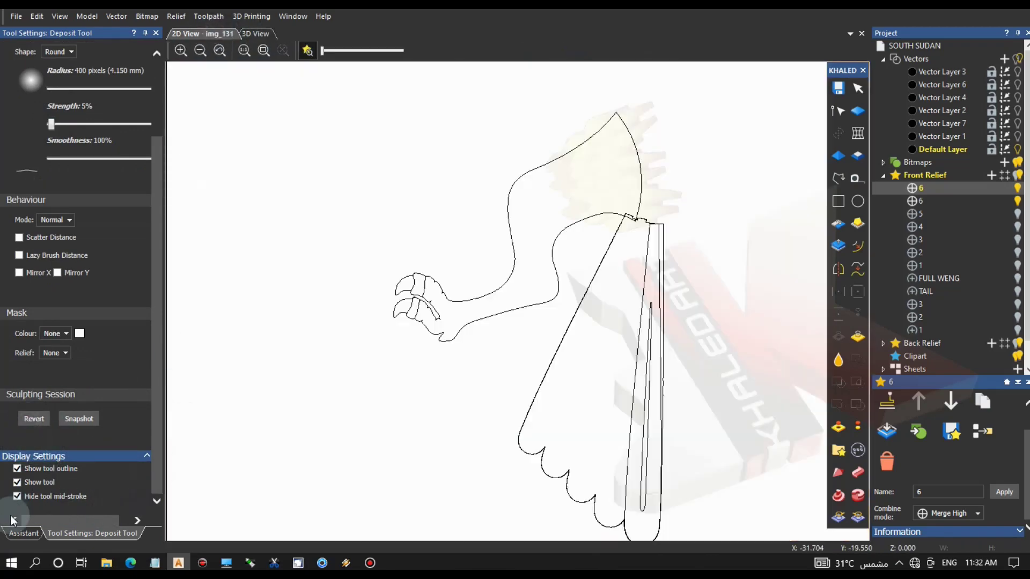
left_click(24, 533)
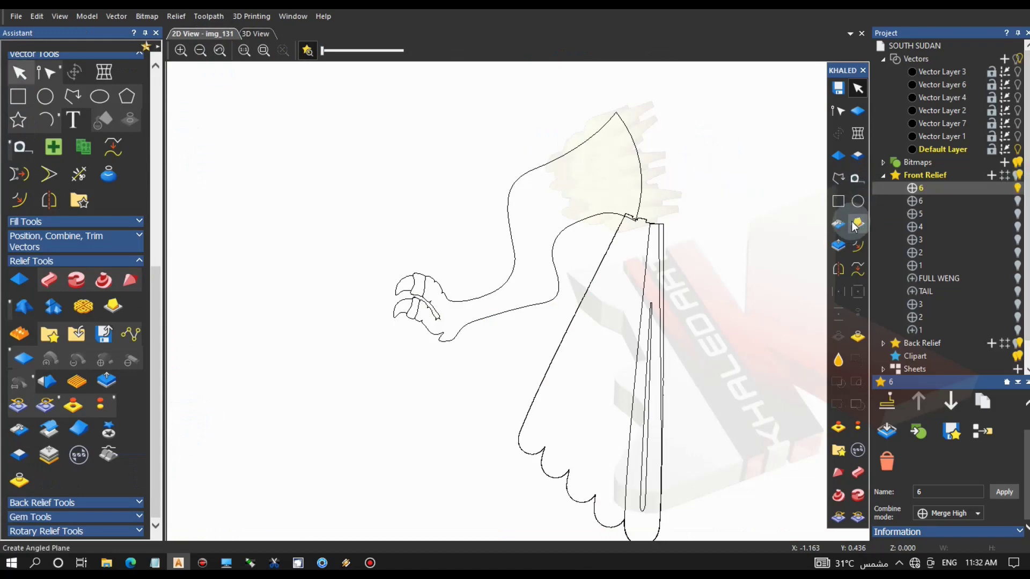
left_click(858, 337)
left_click(747, 191)
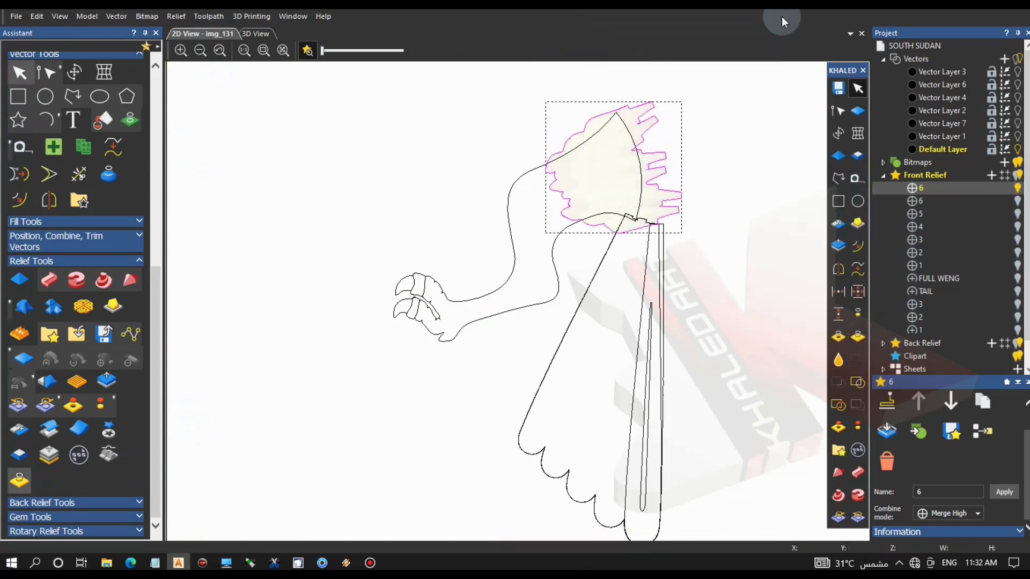
left_click(256, 33)
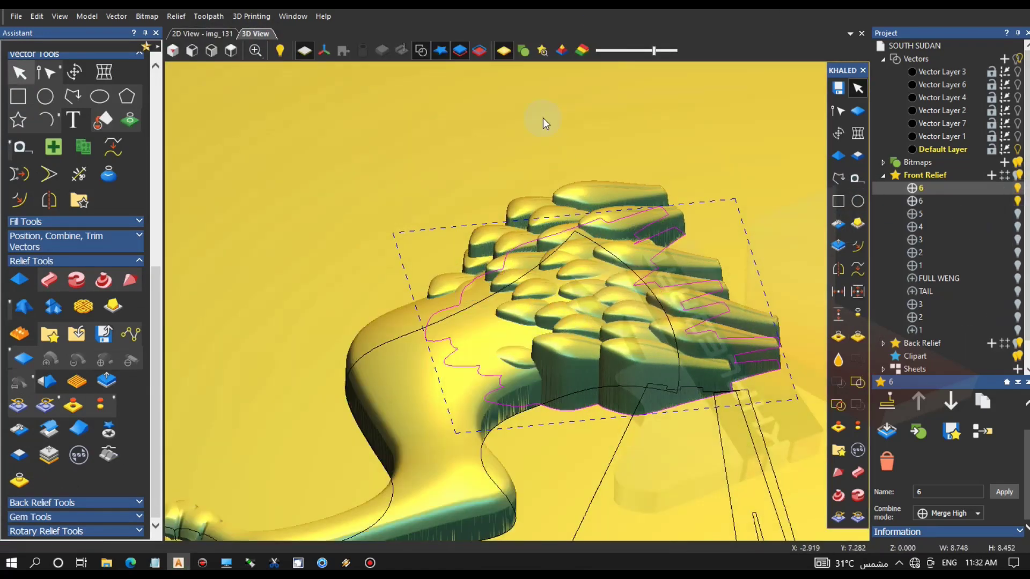
left_click(422, 50)
Sculpt the thigh feathers with the Deposit tool at a 400-pixel radius and 3% strength.
left_click_drag(555, 374, 810, 338)
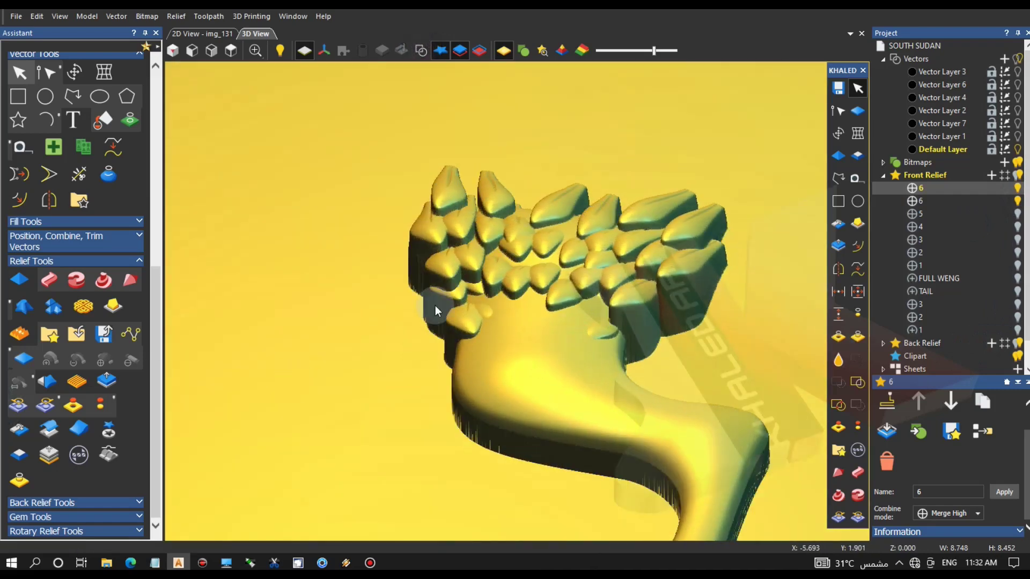
left_click(839, 360)
left_click(78, 63)
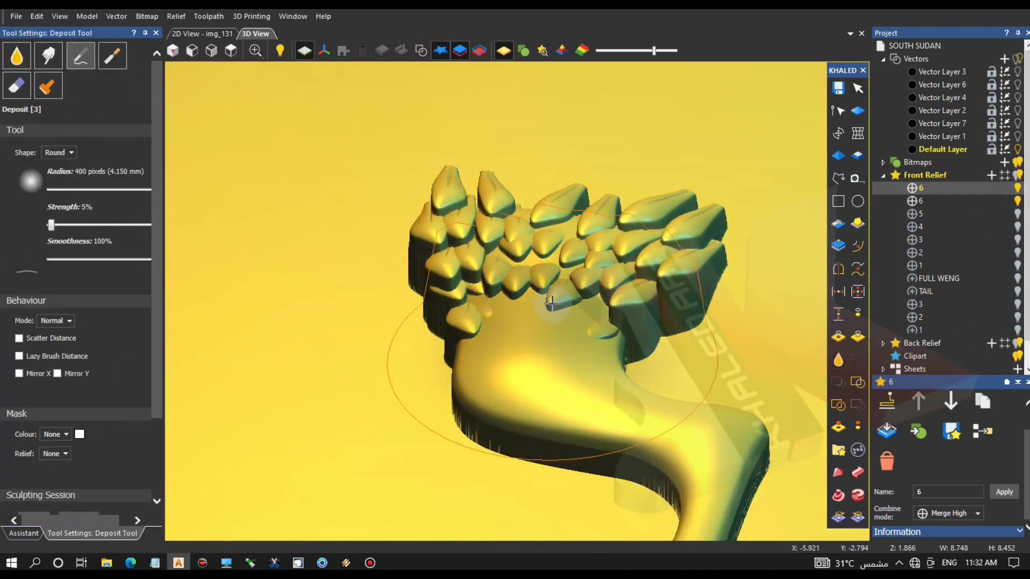
left_click_drag(52, 231, 49, 230)
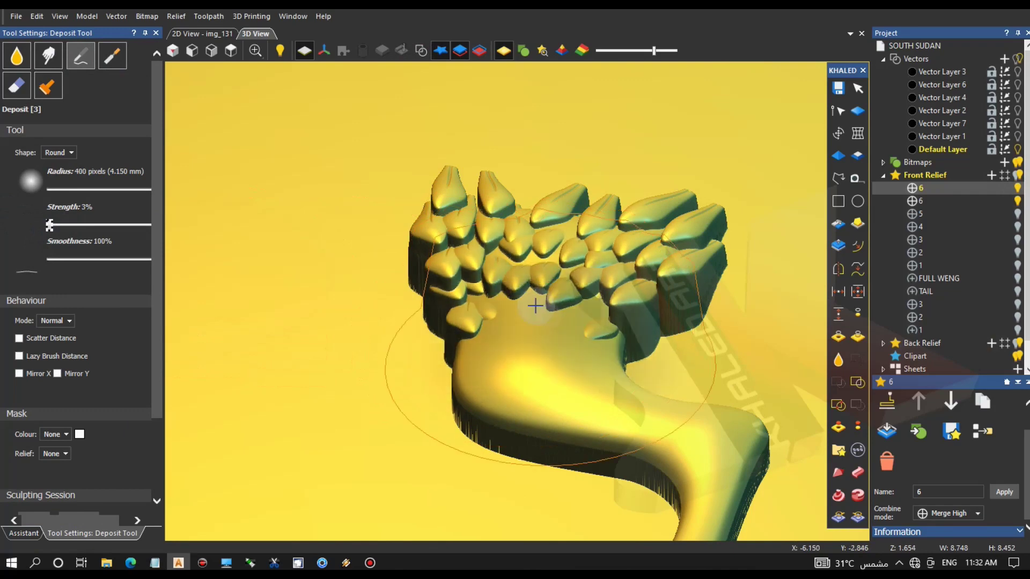
mouse_move(527, 290)
middle_mouse_down()
mouse_move(552, 340)
mouse_move(419, 409)
mouse_move(359, 286)
mouse_move(166, 287)
mouse_move(258, 376)
middle_mouse_up()
mouse_move(713, 295)
left_mouse_down()
mouse_move(724, 152)
mouse_move(697, 293)
mouse_move(654, 376)
left_mouse_up()
mouse_move(655, 376)
middle_mouse_down()
mouse_move(754, 339)
mouse_move(531, 140)
middle_mouse_up()
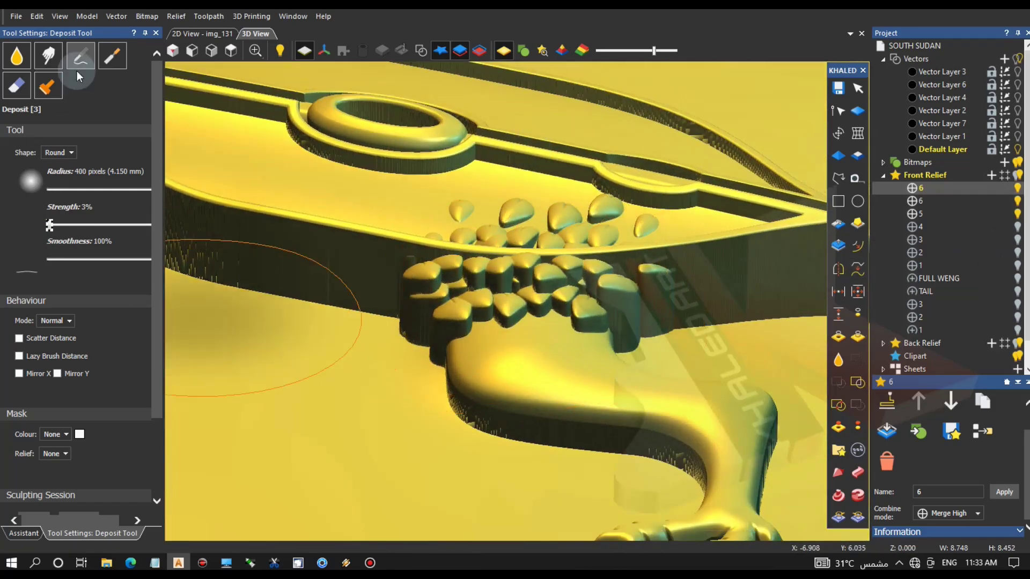
Carve down the feathers poking through the shield at 2% strength, reducing the radius to 179 pixels, and inspect the joint.
left_click(111, 58)
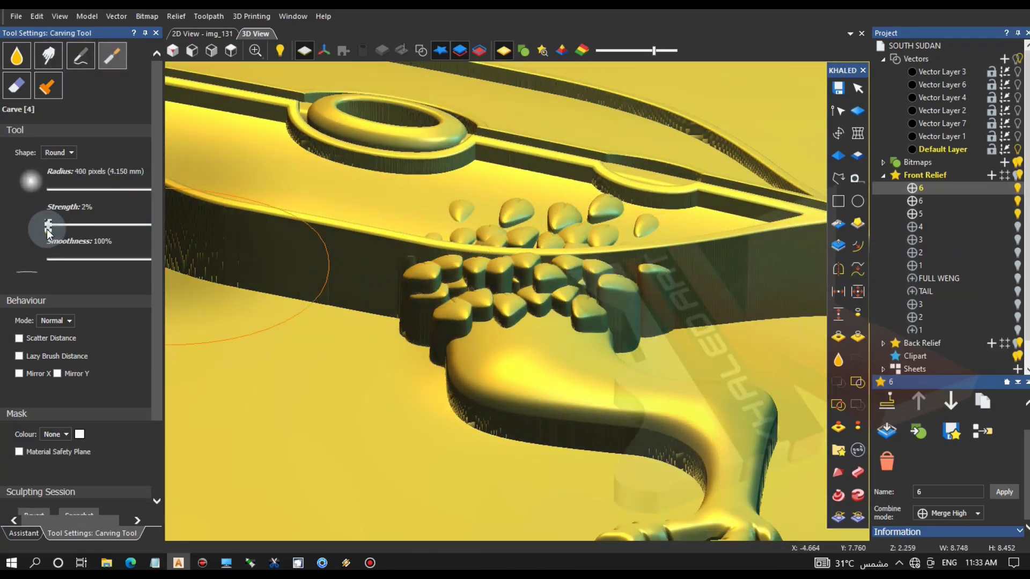
mouse_move(522, 210)
left_mouse_down()
mouse_move(555, 201)
mouse_move(512, 238)
mouse_move(465, 235)
mouse_move(553, 246)
left_mouse_up()
mouse_move(722, 284)
middle_mouse_down()
mouse_move(307, 323)
mouse_move(514, 370)
mouse_move(319, 427)
middle_mouse_up()
middle_click_drag(676, 312, 467, 414)
left_click(118, 192)
mouse_move(561, 349)
left_mouse_down()
mouse_move(508, 370)
mouse_move(530, 357)
left_mouse_up()
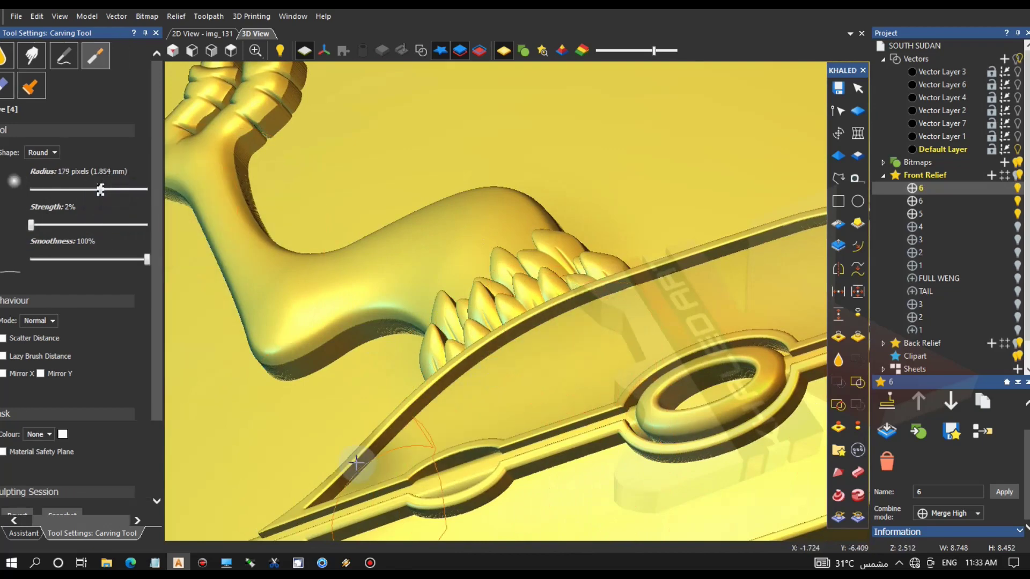
left_click(25, 533)
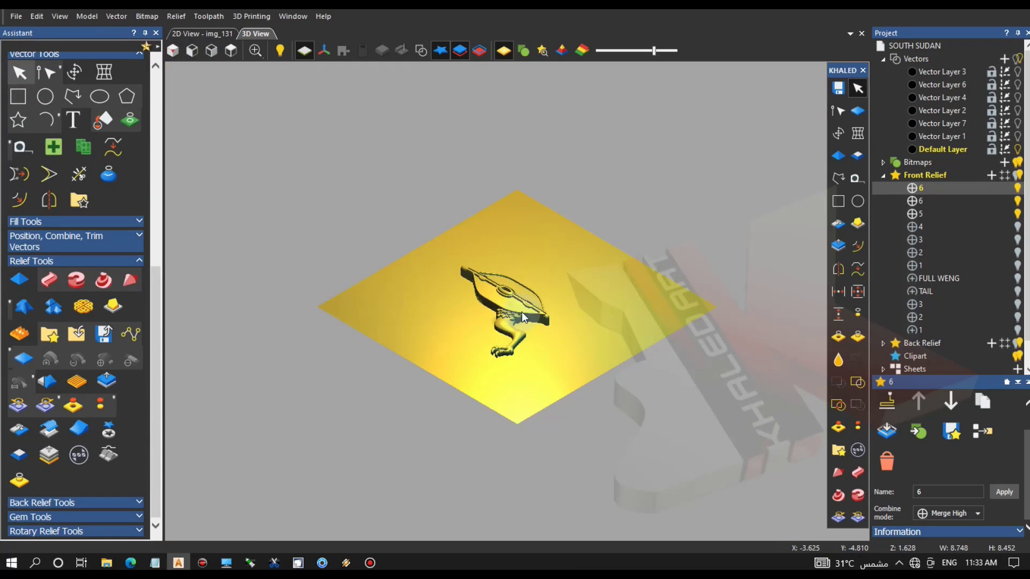
scroll(522, 311, "up", 5)
left_click_drag(522, 311, 488, 465)
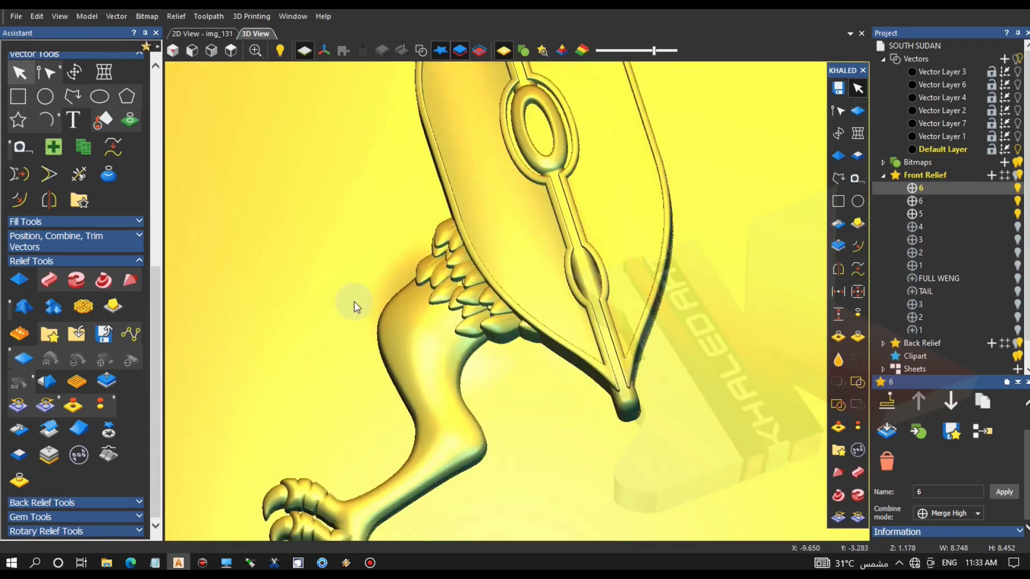
left_click_drag(354, 301, 522, 388)
Remove the sculpted relief outside the feather boundary and check the leg and shield in 3D.
key("F2")
left_click_drag(323, 50, 401, 51)
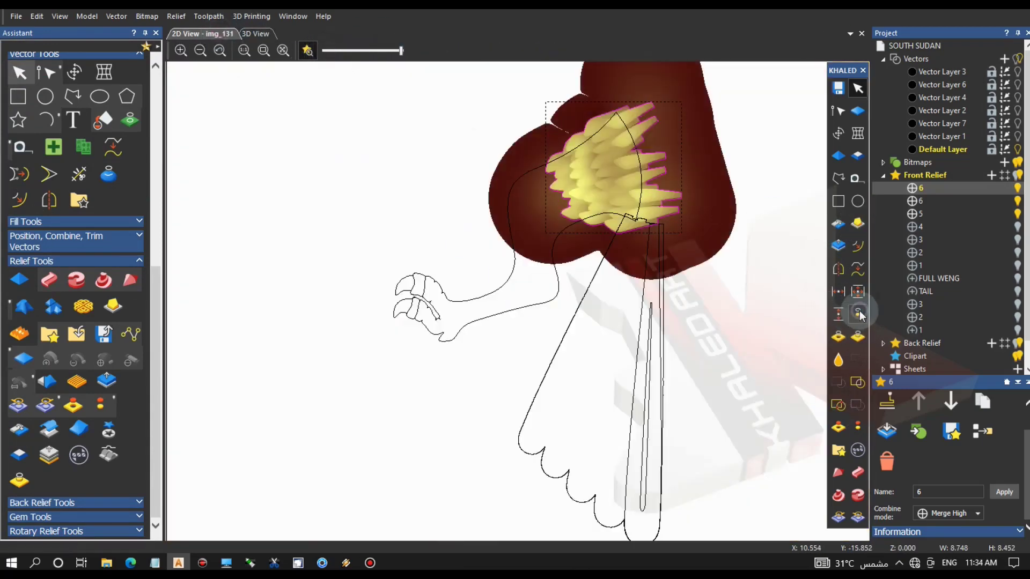
left_click(859, 315)
left_click(256, 34)
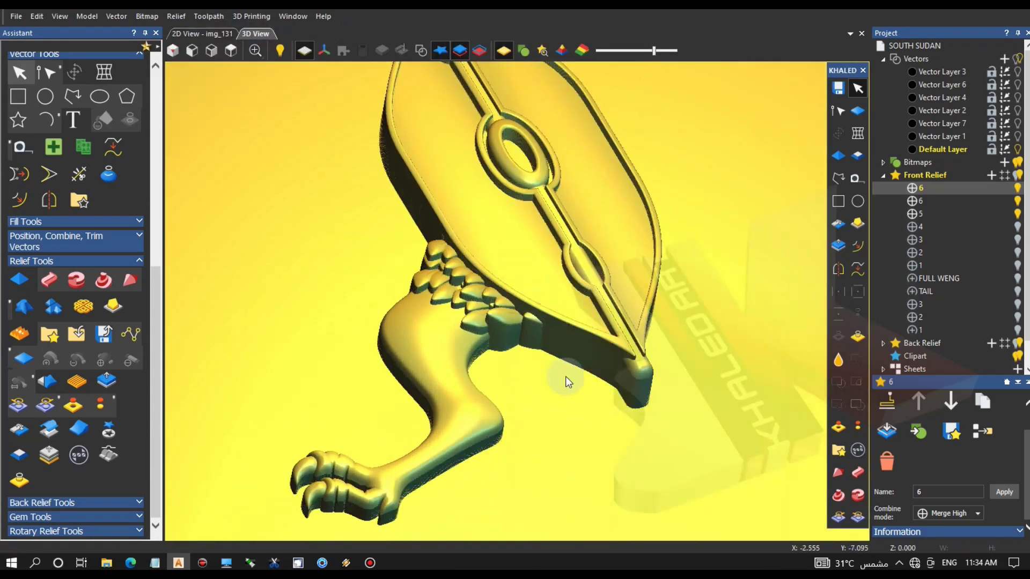
scroll(537, 341, "down", 5)
Display the reference image in the 2D view instead of the relief and fade it around the claw foot for tracing.
key("F2")
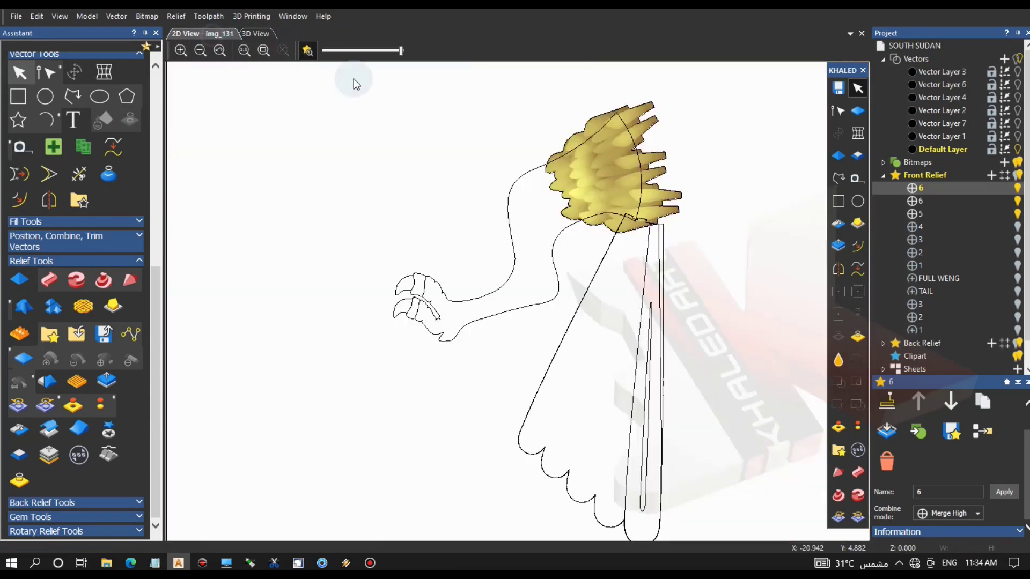
left_click(307, 50)
left_click(253, 33)
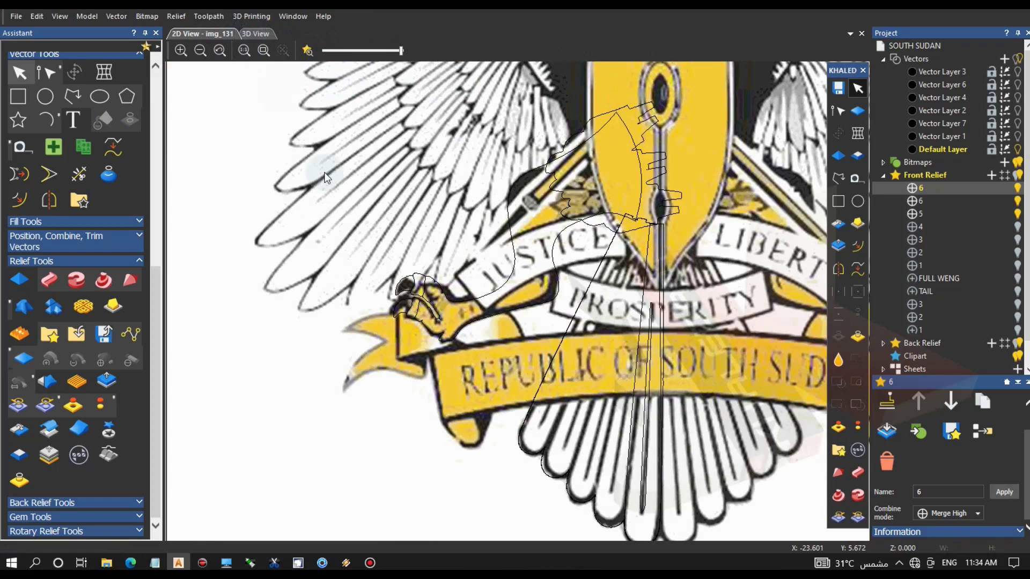
left_click(229, 32)
scroll(470, 320, "up", 5)
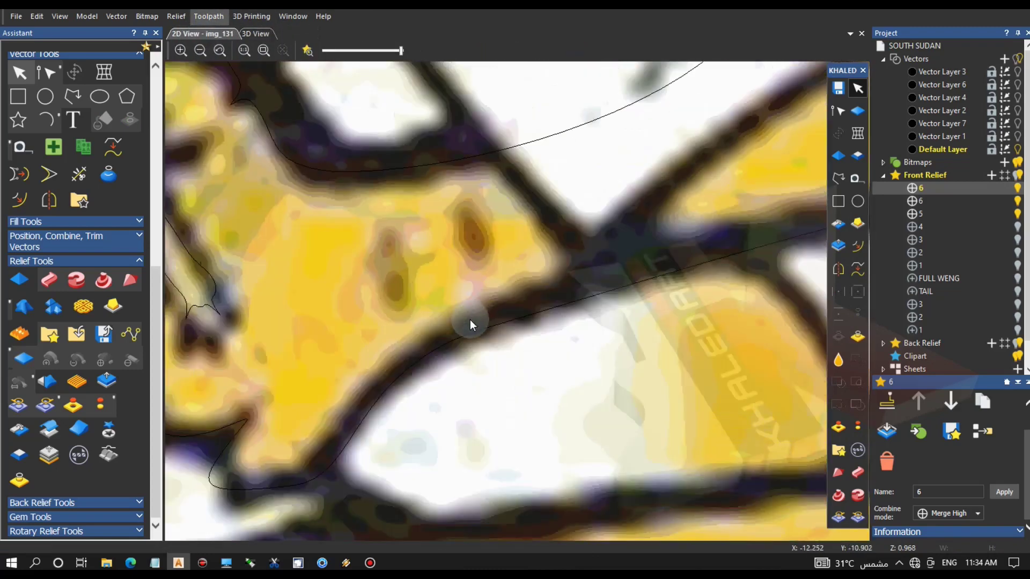
left_click_drag(399, 52, 351, 52)
scroll(481, 247, "down", 2)
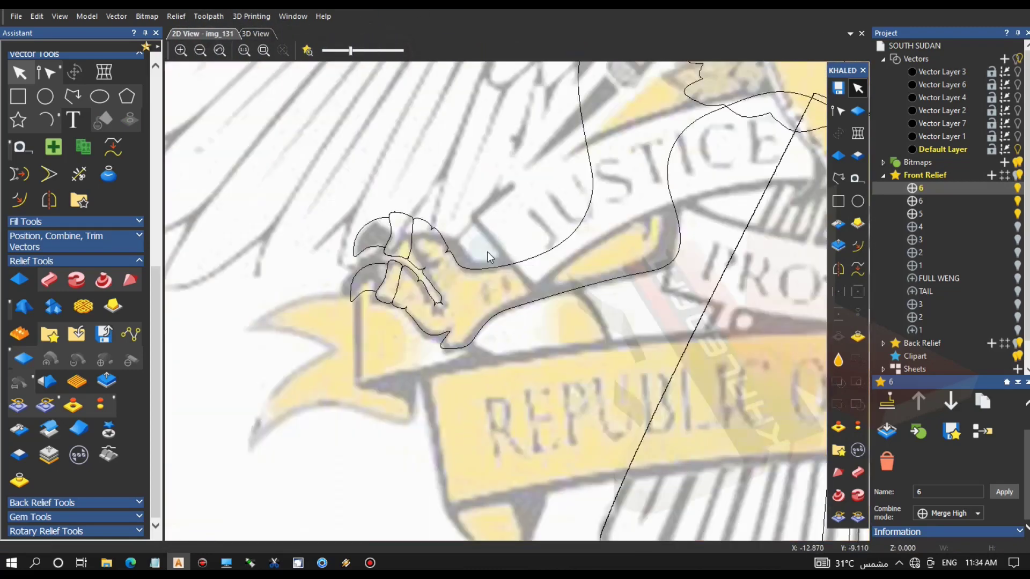
scroll(515, 289, "up", 1)
Draw a narrow upright ellipse about 0.187 by 0.997 mm over the dark mark on the foot nearest the claws and adjust it.
left_click(838, 178)
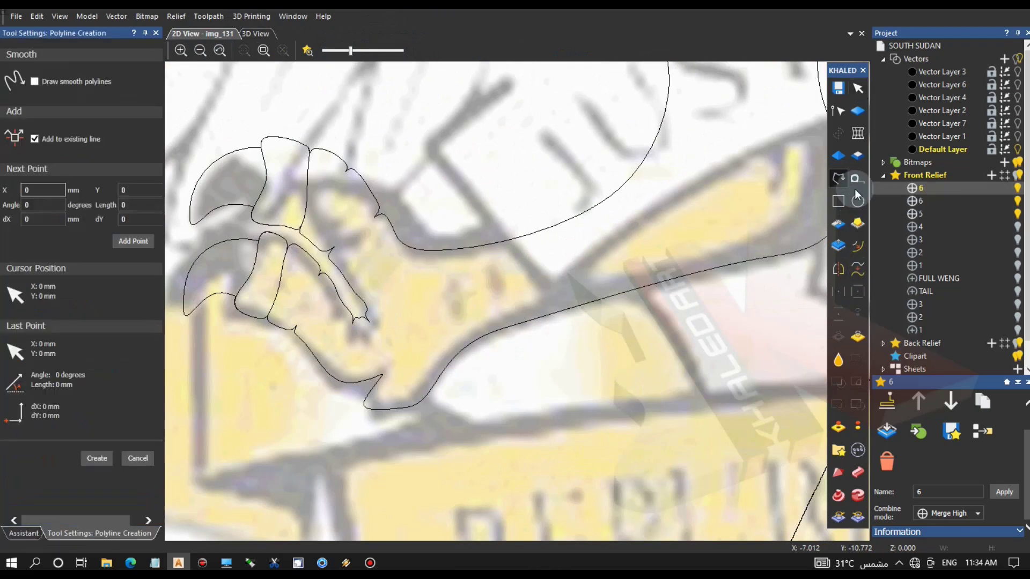
left_click(24, 533)
left_click(99, 96)
left_click_drag(448, 281, 463, 311)
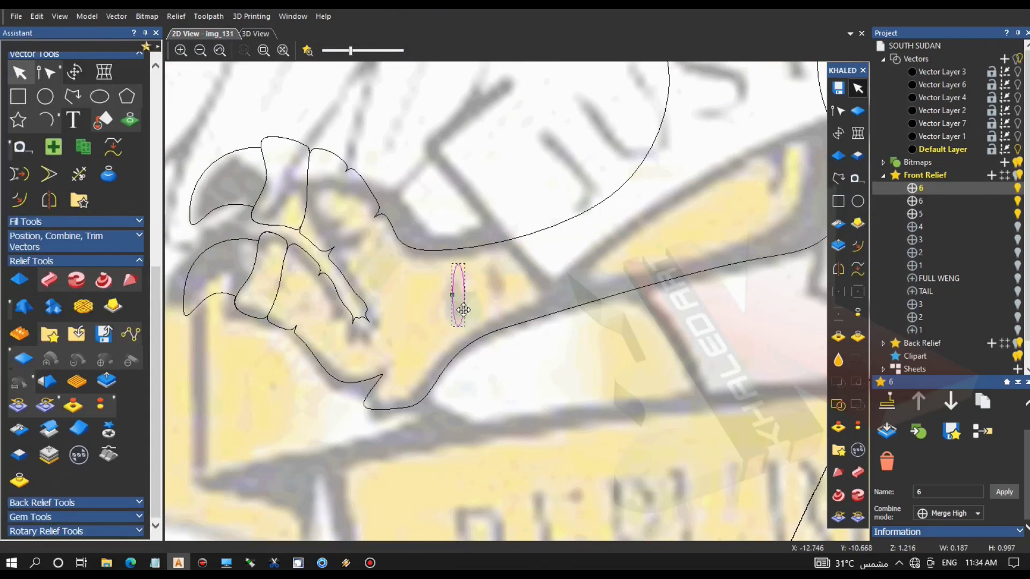
left_click(452, 292)
scroll(467, 296, "up", 2)
left_click_drag(417, 166, 417, 199)
Copy the ellipse onto the second ankle mark, shorten and tilt the copy, and fit the first ellipse to its mark.
left_click_drag(423, 292, 574, 263, "ctrl")
left_click_drag(594, 166, 565, 231)
left_click_drag(576, 267, 568, 199)
left_click(441, 274)
left_click_drag(475, 285, 491, 301)
scroll(487, 286, "down", 2)
left_click(524, 309)
left_click(494, 315)
scroll(499, 315, "up", 1)
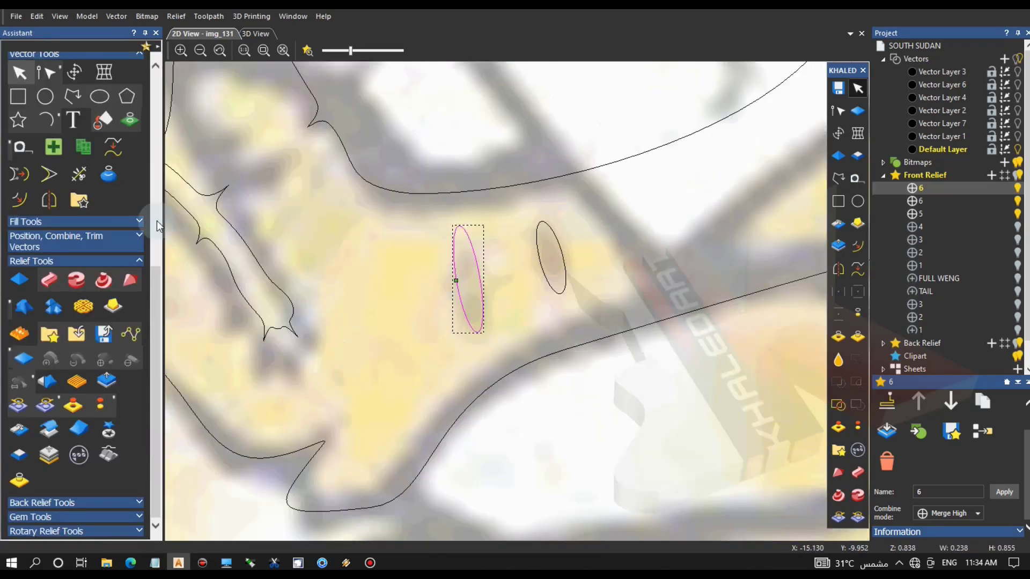
Edit the nodes of both ellipses to reshape them into slim, pointed slivers following the foot marks.
key("n")
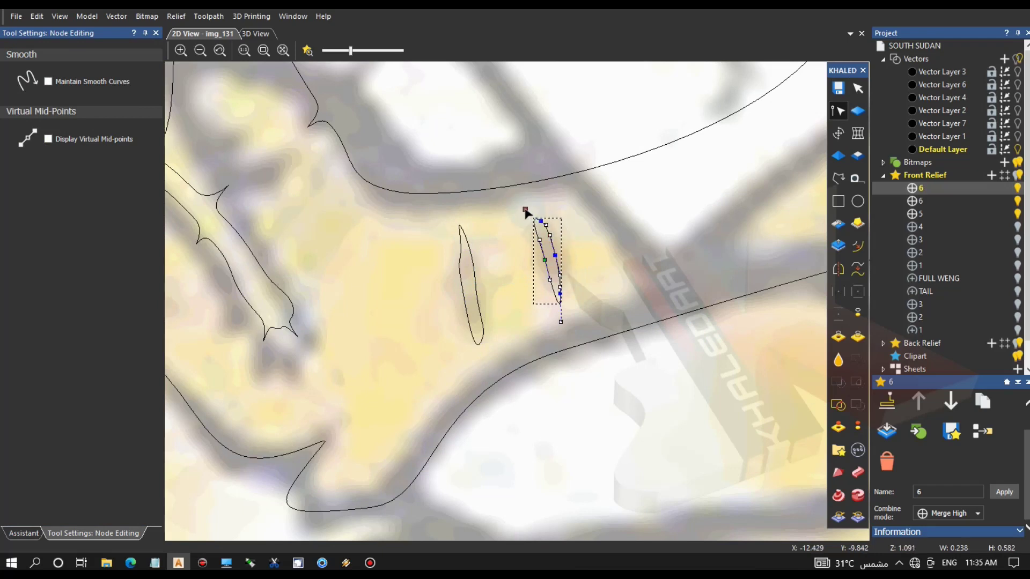
left_click(462, 244)
scroll(464, 220, "up", 2)
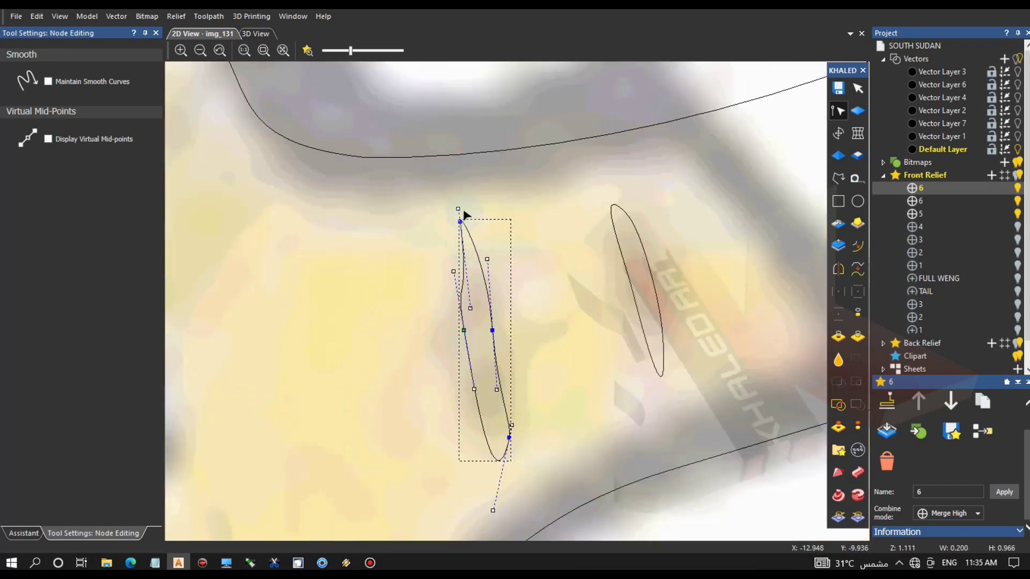
left_click(519, 308)
Select both foot-mark slivers, start the Shape Editor on them and use a Square profile.
scroll(519, 308, "down", 4)
left_click(509, 324, "shift")
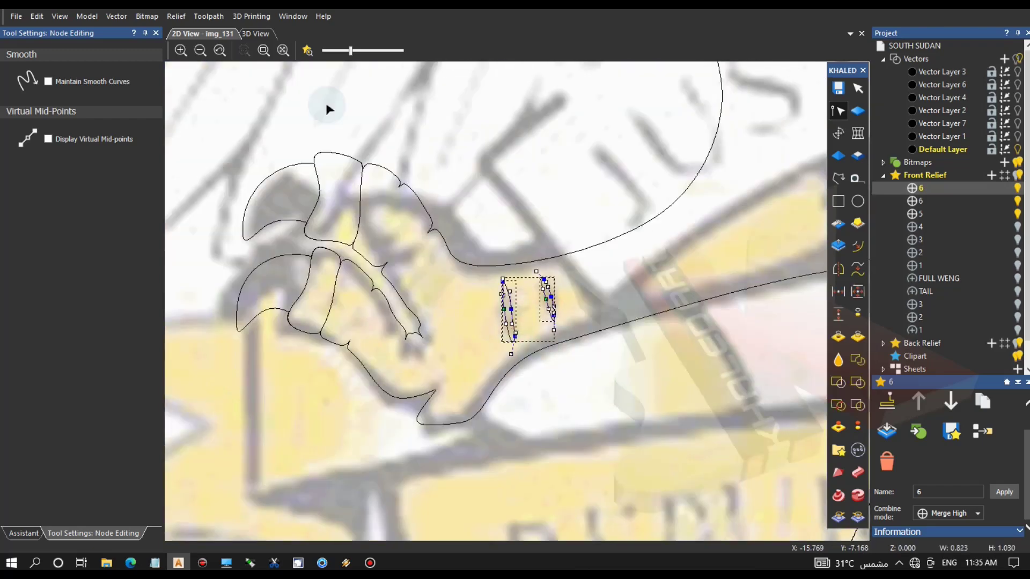
left_click(35, 537)
left_click(841, 155)
left_click(260, 32)
left_click(35, 100)
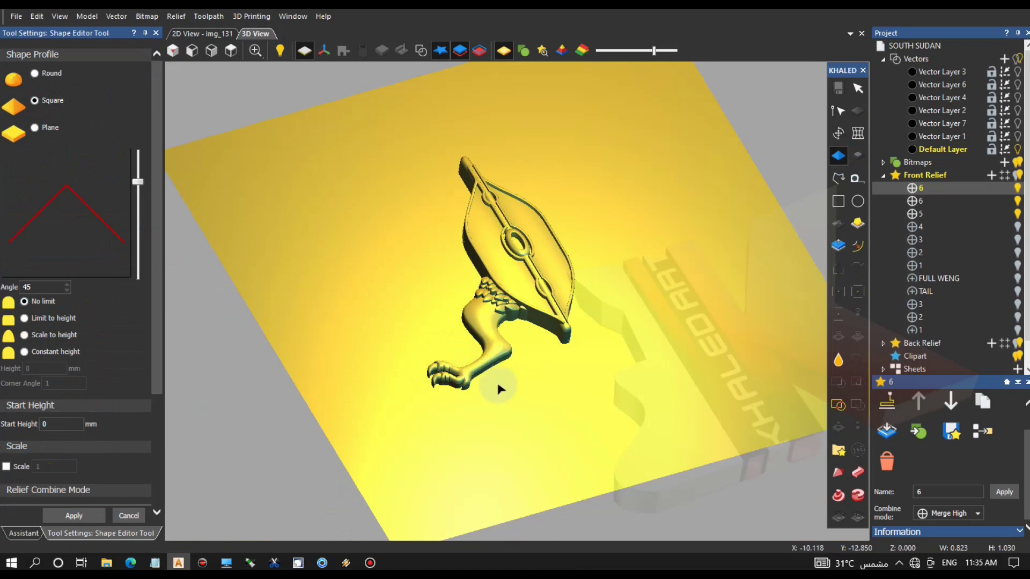
Set the slivers' shape profile to a recessed angle of -46 and check the selected slivers in the 2D view.
scroll(43, 387, "down", 3)
scroll(138, 115, "up", 2)
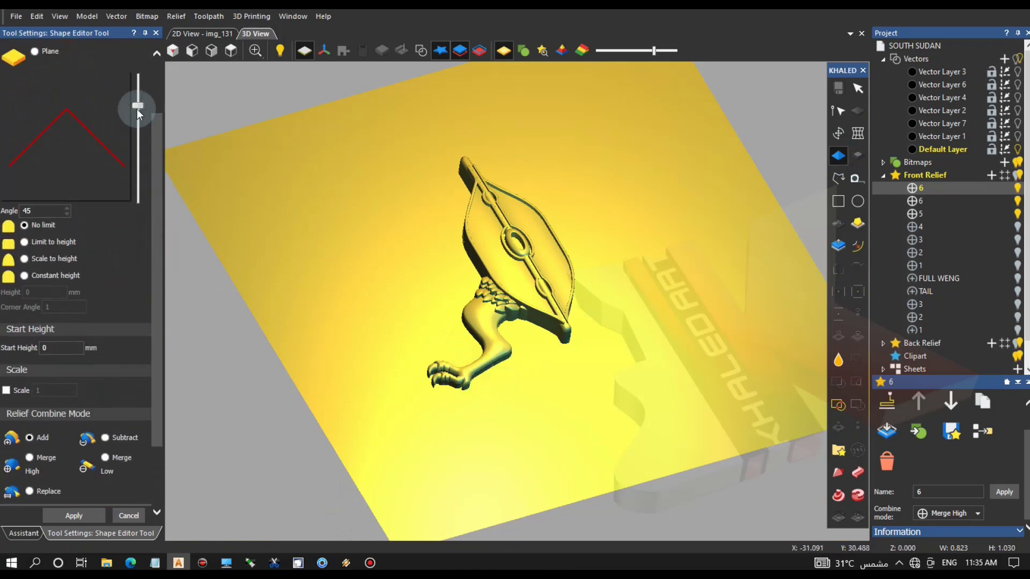
scroll(6, 401, "down", 2)
left_click(221, 38)
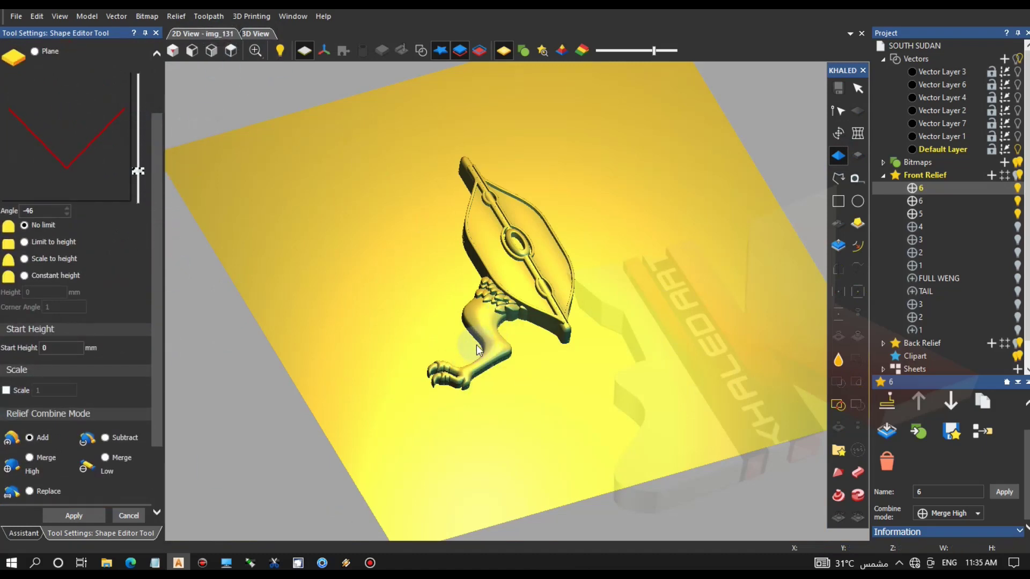
key("F2")
left_click(510, 335)
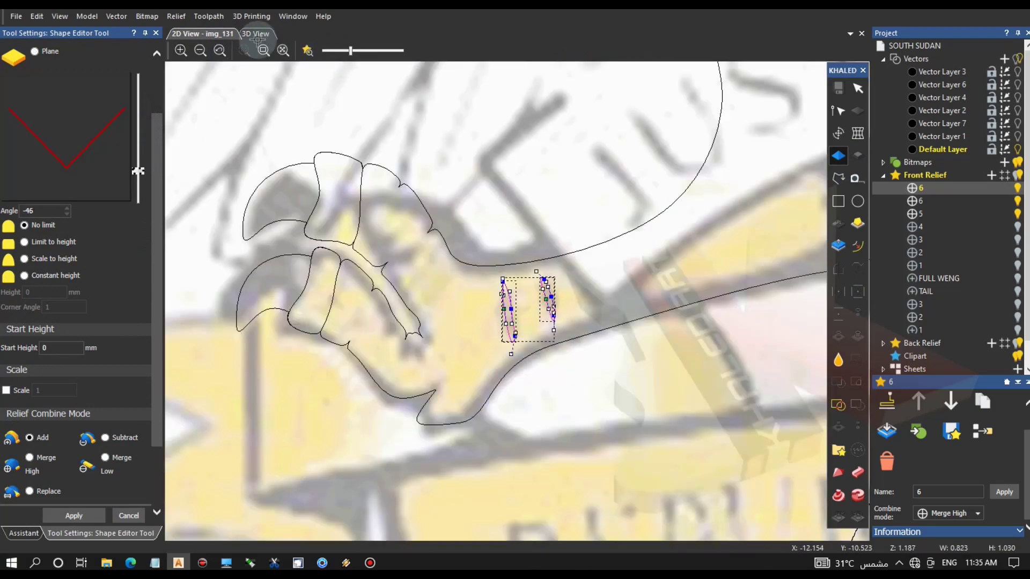
left_click(259, 34)
Find the leg's relief layer, the second layer named 6, by toggling its visibility, and add the recessed sliver shapes to it.
left_click(960, 204)
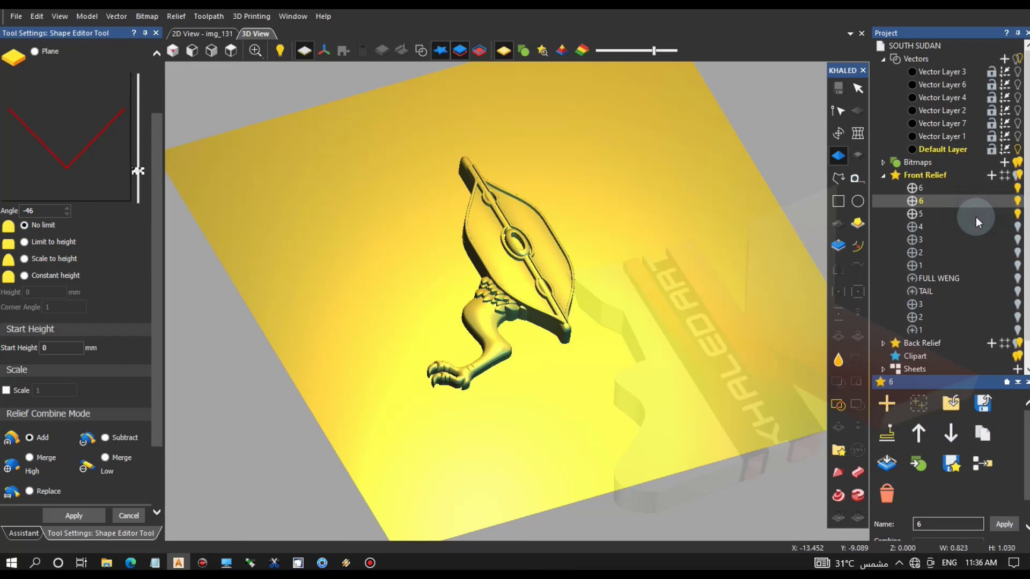
left_click(976, 216)
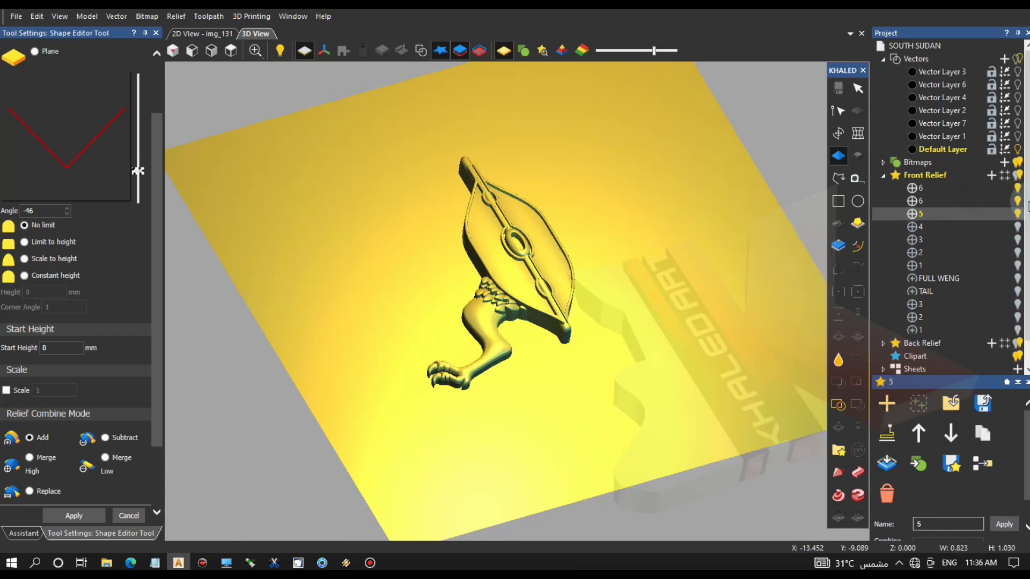
left_click(1020, 202)
left_click(1019, 205)
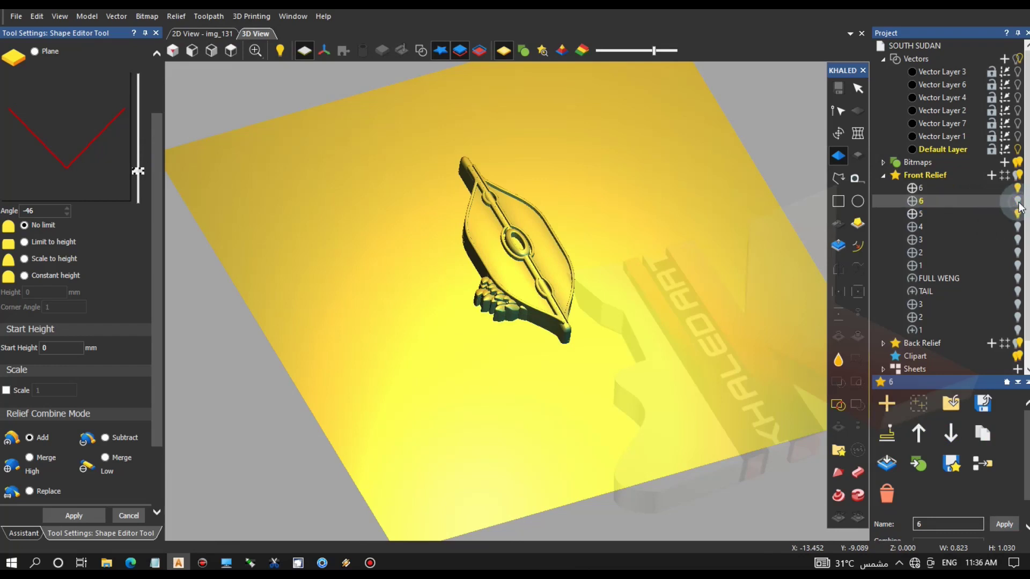
left_click(1019, 204)
scroll(471, 382, "up", 5)
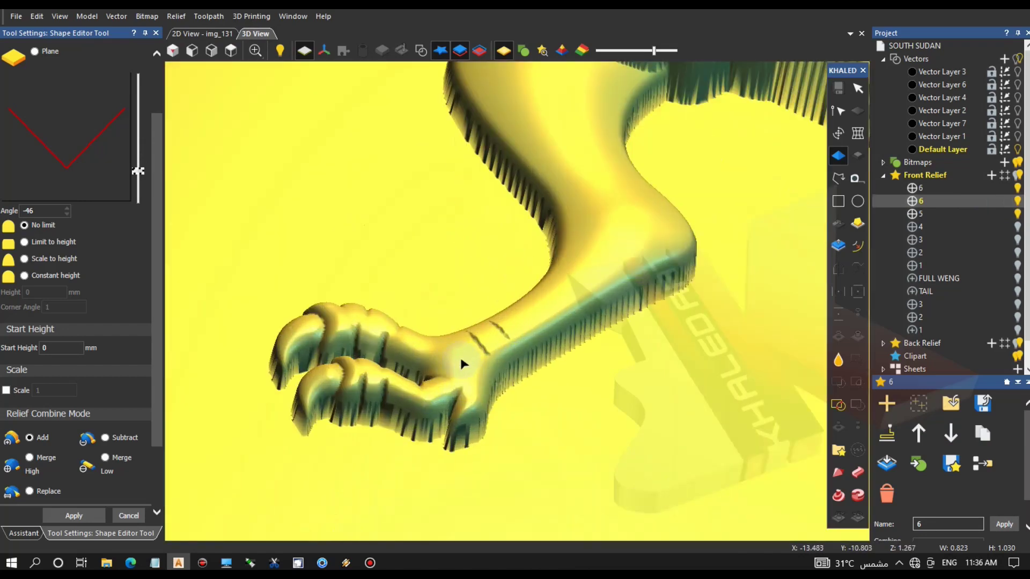
left_click(137, 516)
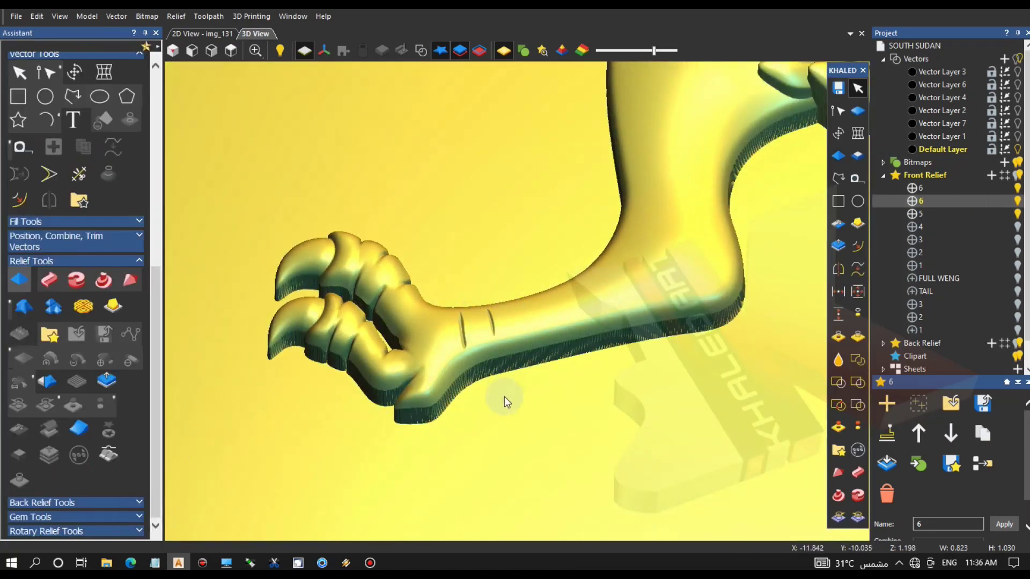
Try to extend the groove nearest the claws across the foot with smudging and smoothing, and revert the sculpting.
scroll(478, 337, "up", 5)
left_click(838, 360)
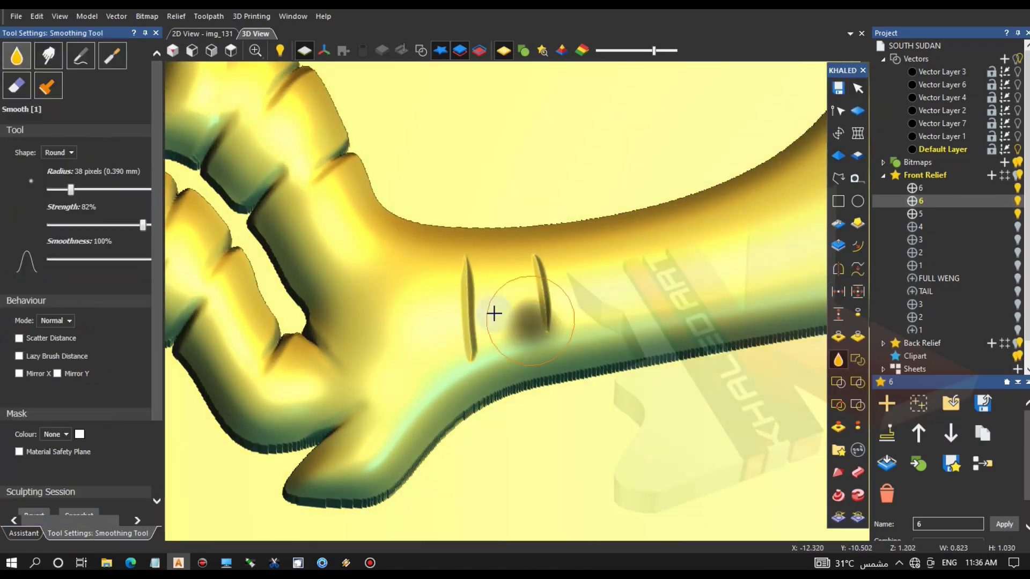
left_click(48, 56)
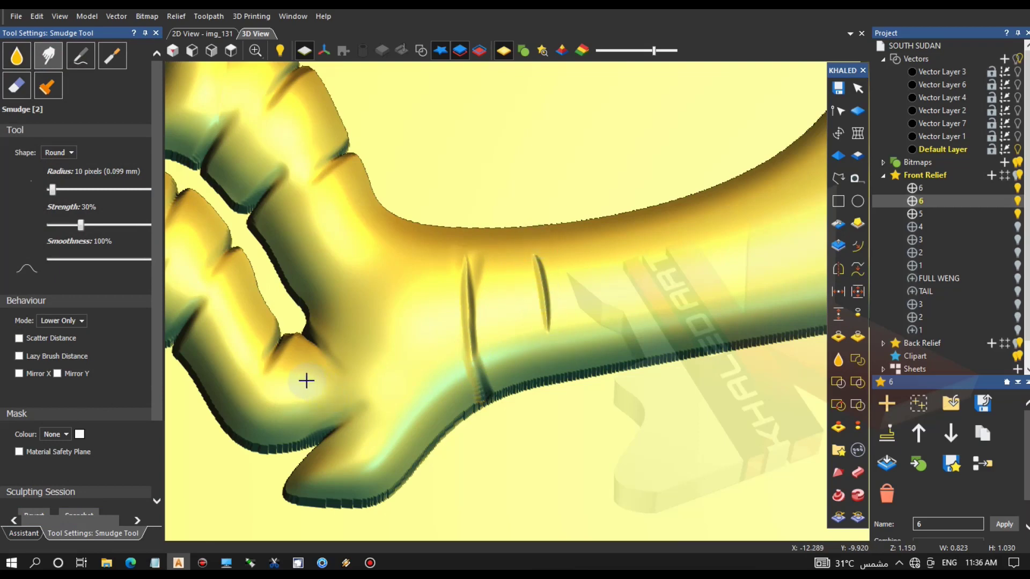
left_click(16, 55)
mouse_move(434, 252)
left_mouse_down()
mouse_move(483, 259)
mouse_move(546, 312)
mouse_move(495, 416)
left_mouse_up()
scroll(616, 410, "down", 3)
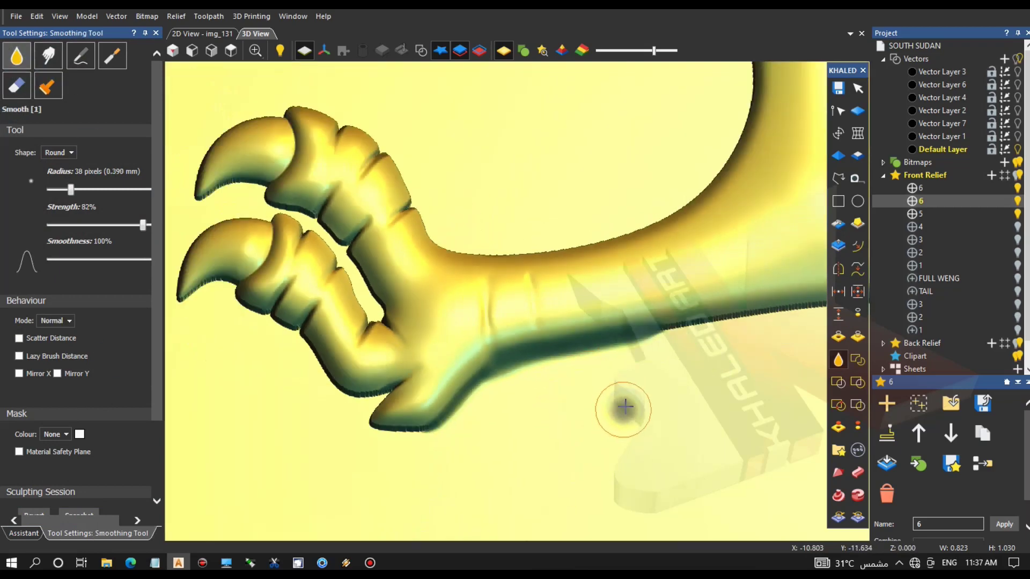
left_click(34, 515)
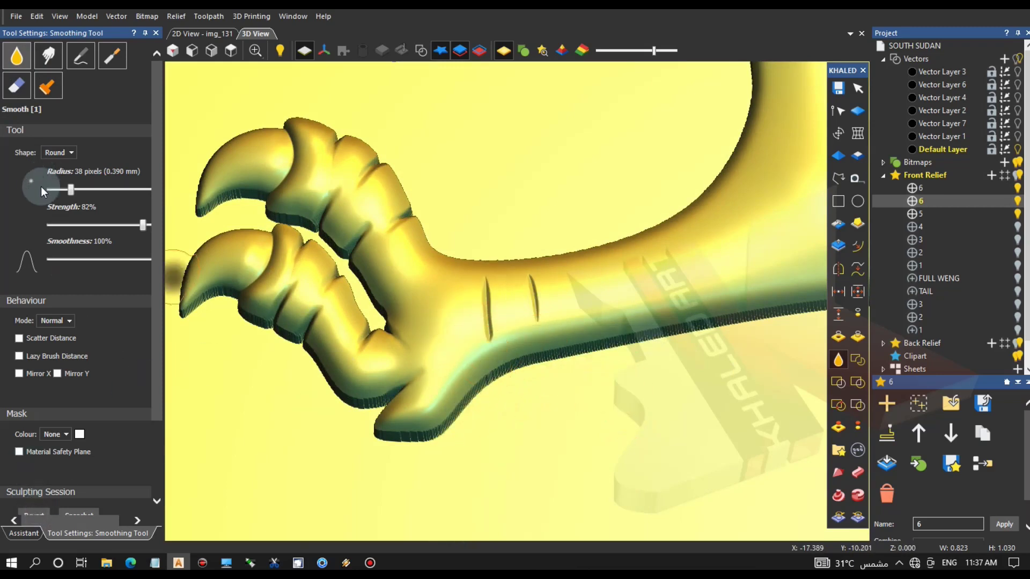
Smooth the grooves and the shank's lower edge at 81 pixels radius and 14% strength, and reduce the smoothing radius to 27 pixels.
mouse_move(71, 189)
left_mouse_down()
mouse_move(101, 189)
mouse_move(89, 189)
left_mouse_up()
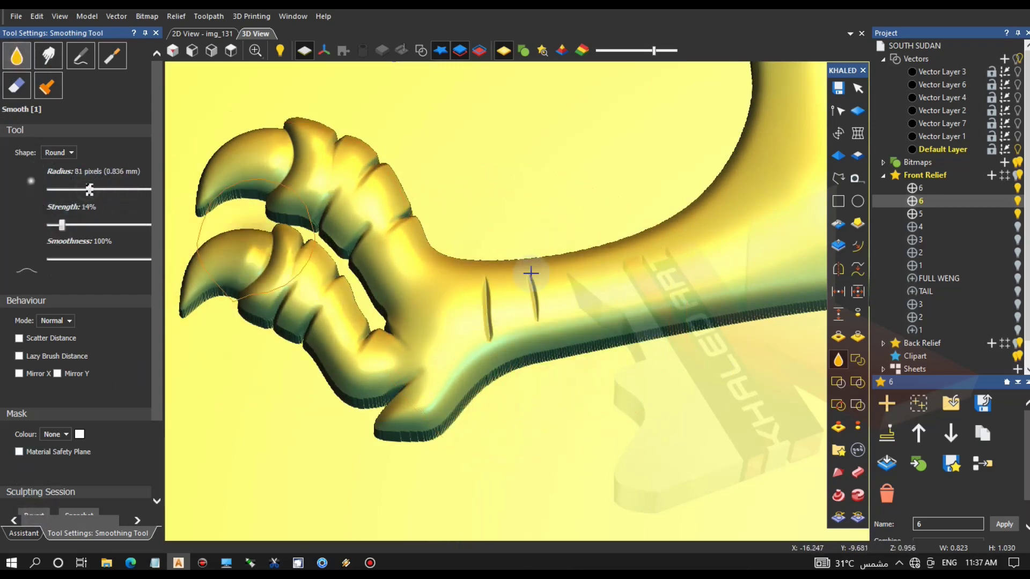
mouse_move(543, 362)
left_mouse_down()
mouse_move(461, 426)
mouse_move(740, 332)
left_mouse_up()
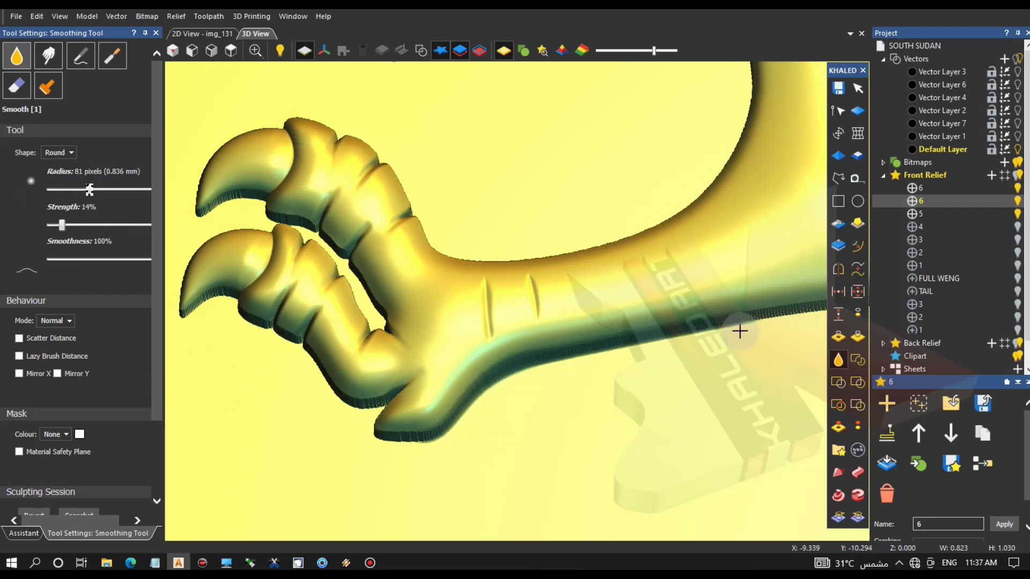
scroll(493, 301, "up", 2)
left_click_drag(89, 189, 63, 189)
Extend both grooves out to the foot's edges by smudging in Lower Only mode at 30% strength.
left_click(48, 55)
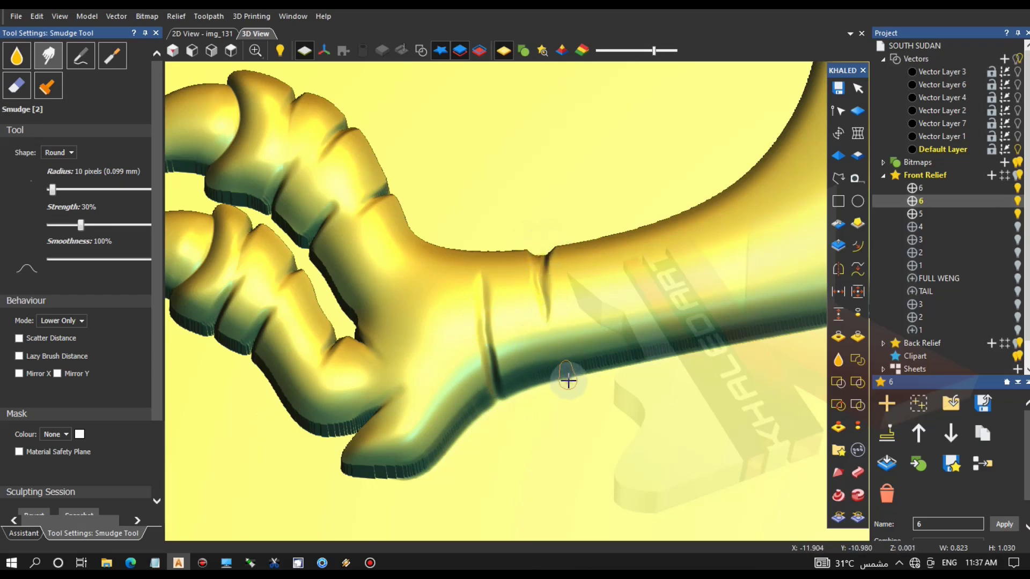
scroll(573, 379, "down", 2)
scroll(495, 366, "up", 2)
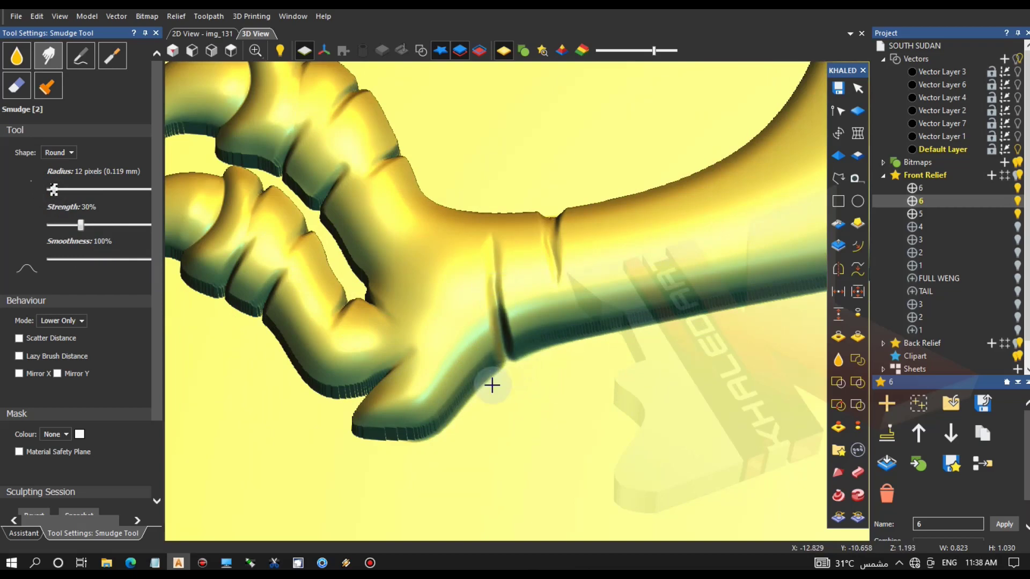
Close the smudging session and soften the extended grooves with the Smooth tool at 27 pixels radius and 14% strength.
left_click(24, 533)
scroll(30, 228, "up", 5)
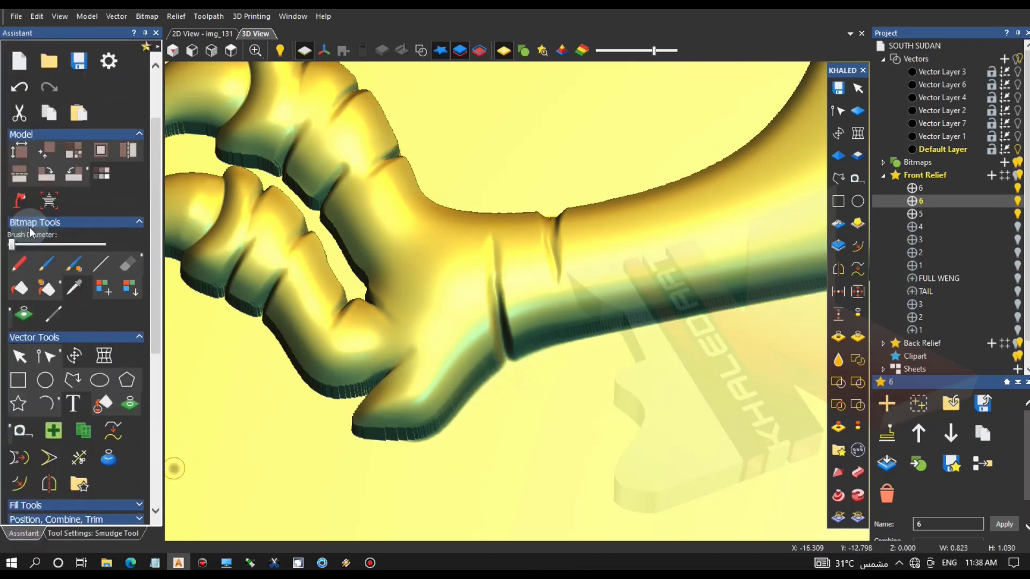
left_click_drag(559, 294, 555, 286)
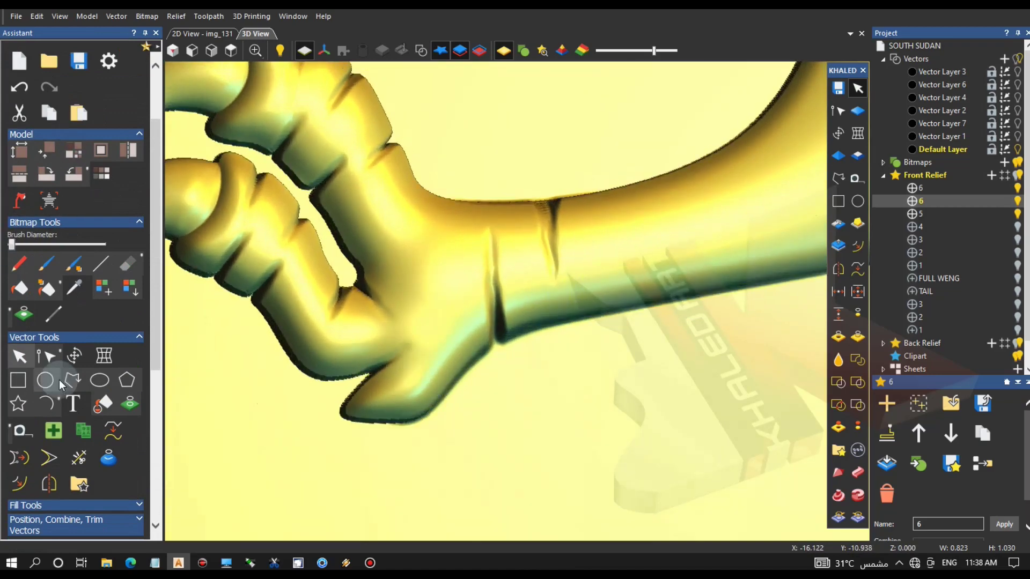
left_click(844, 357)
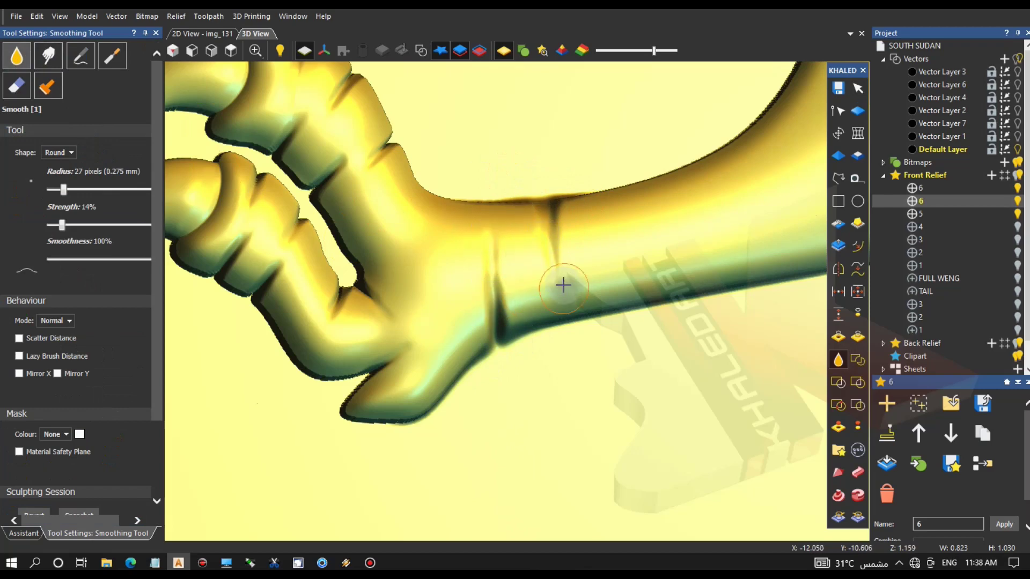
Show the vectors on the 3D relief, select the leg outline and zero the relief outside it.
left_click(218, 36)
right_click(515, 217)
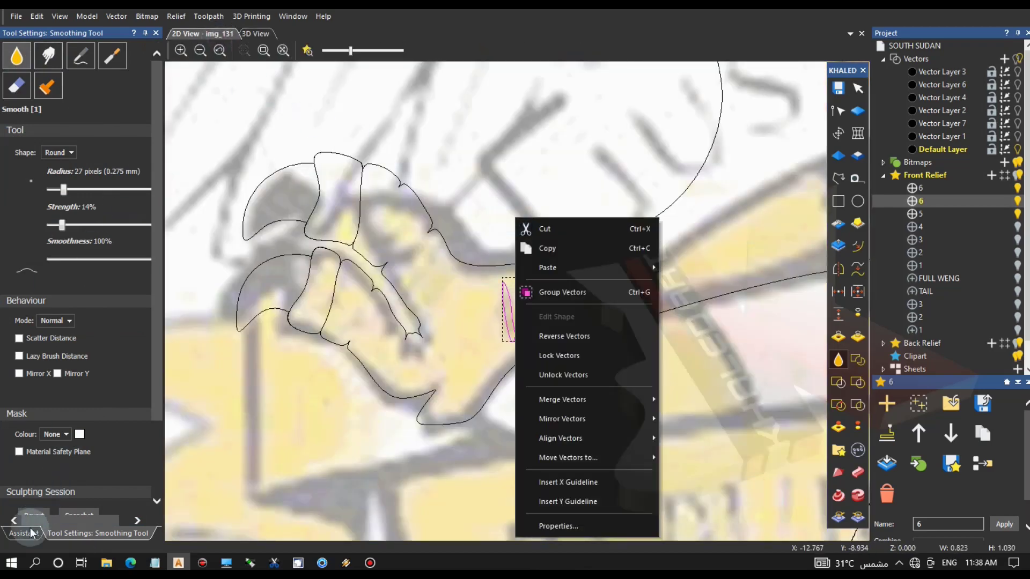
left_click(32, 531)
left_click(257, 35)
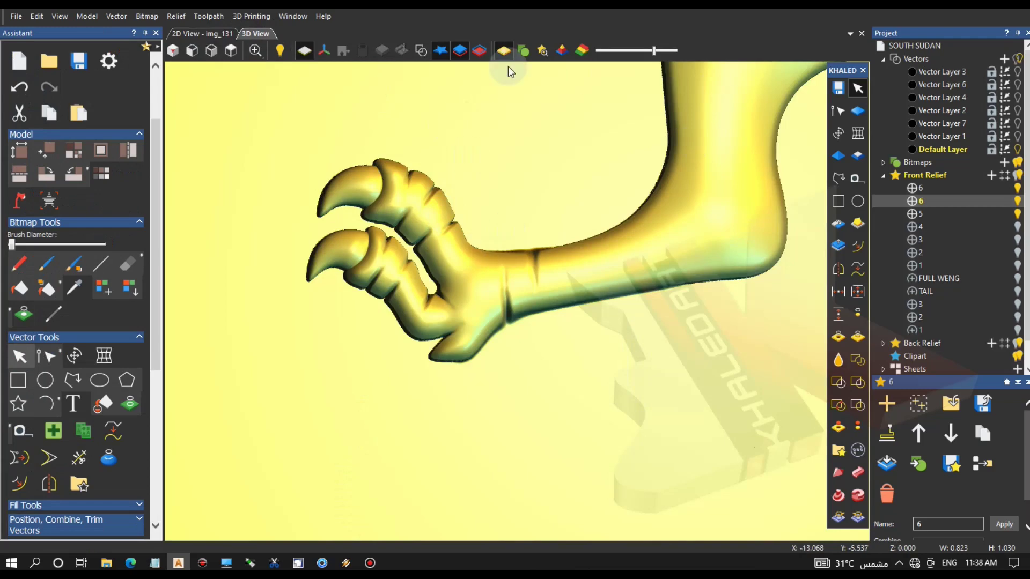
left_click(556, 239)
scroll(556, 240, "down", 3)
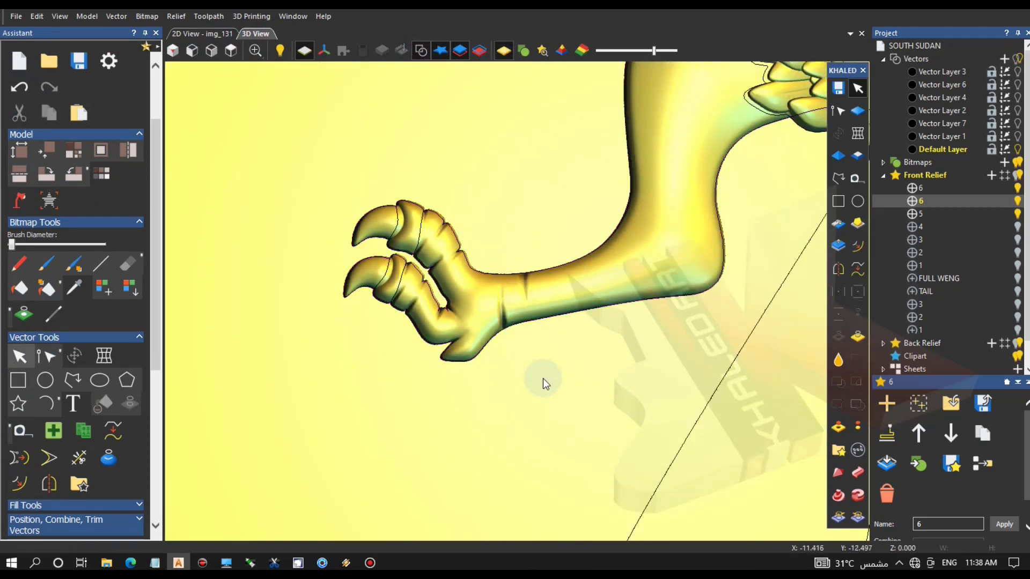
Smooth the outer ends of both foot grooves with a 47-pixel brush at 14% strength and finish sculpting.
scroll(525, 322, "up", 3)
left_click_drag(544, 277, 705, 285)
scroll(530, 338, "down", 4)
scroll(530, 325, "up", 5)
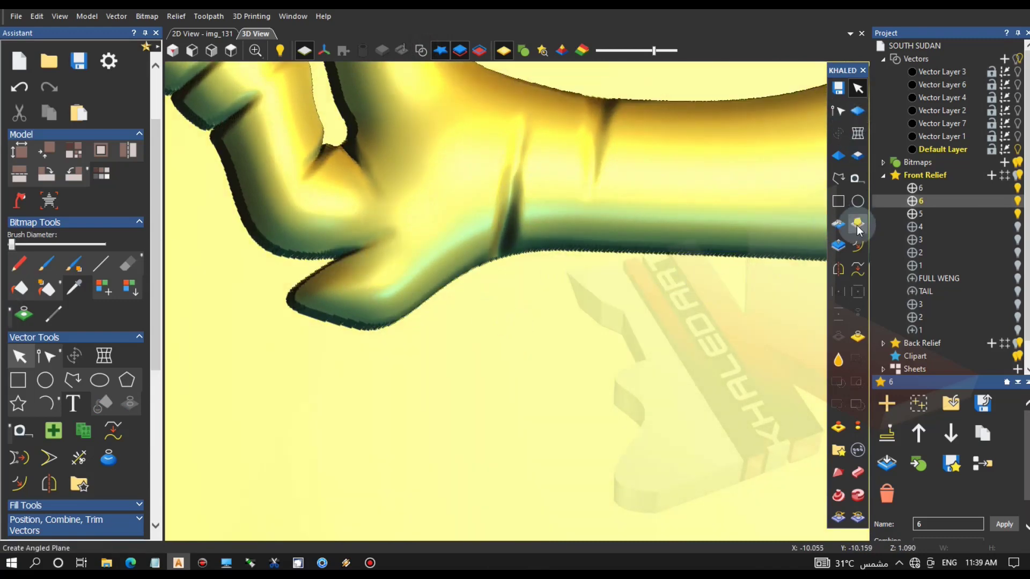
left_click(838, 359)
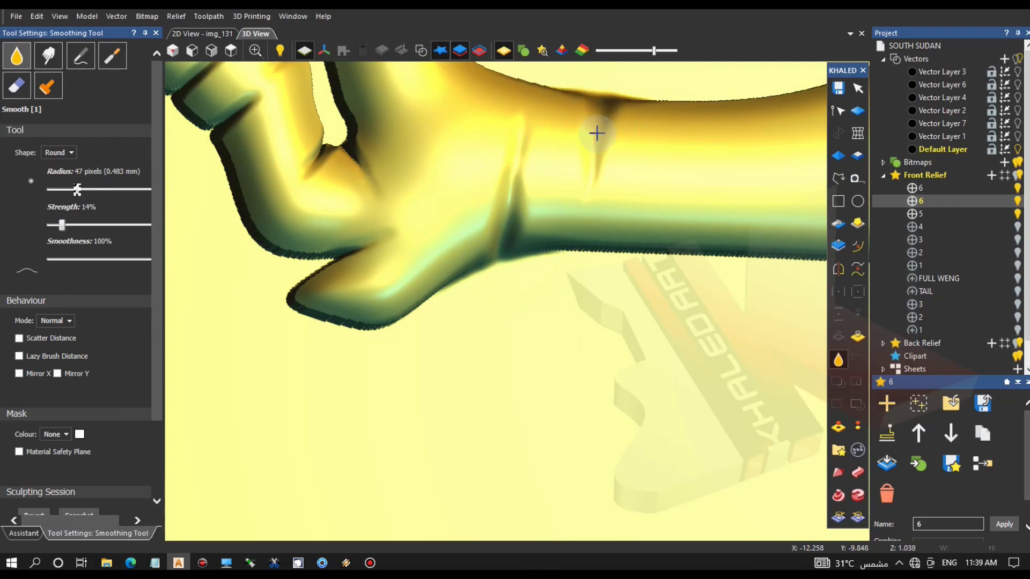
left_click_drag(519, 228, 586, 255)
key("Escape")
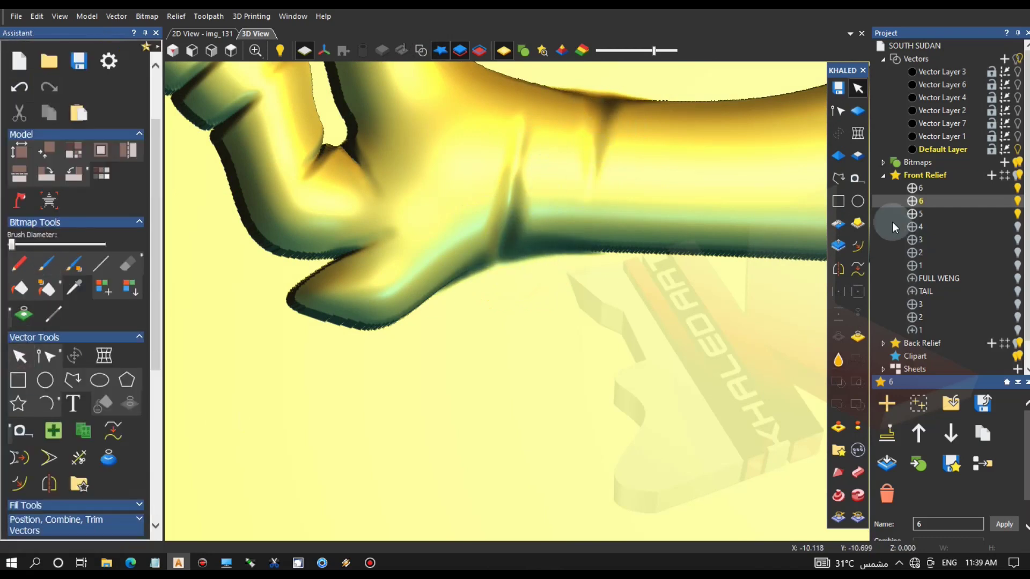
Zero the relief outside the leg outline again, hide the vectors and display the whole relief in isometric view.
left_click(422, 52)
left_click(551, 251)
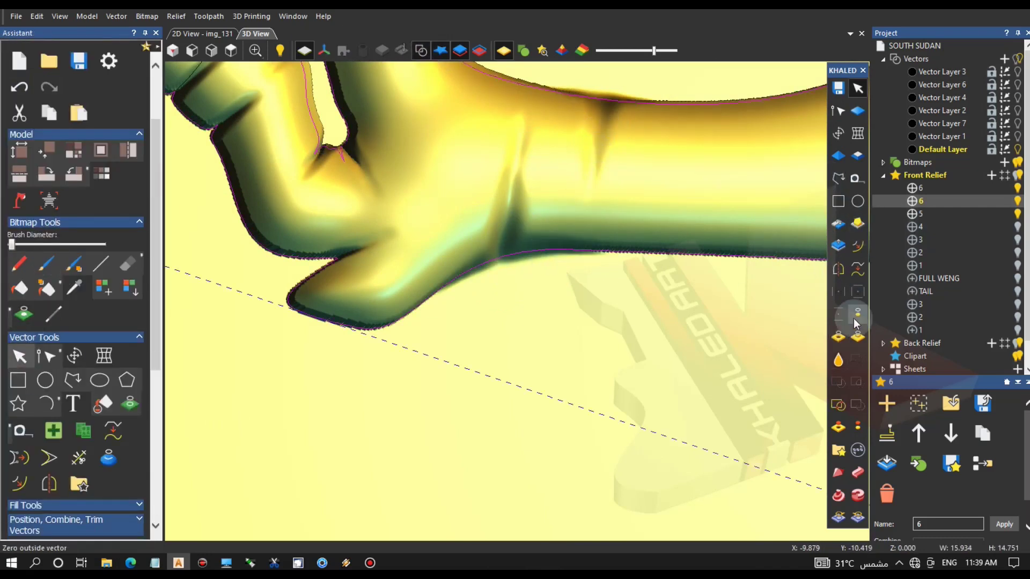
left_click(514, 287)
left_click(173, 51)
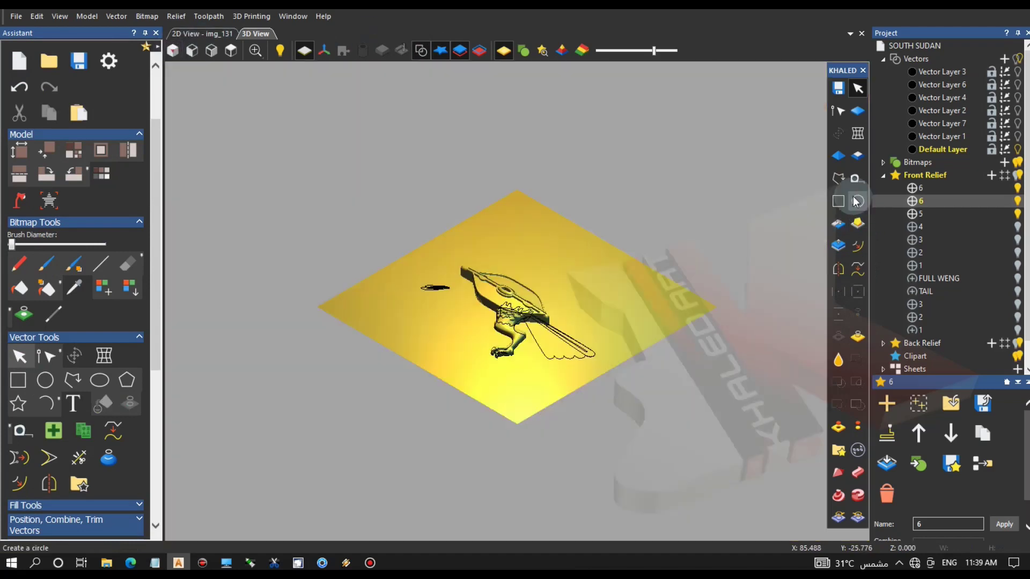
left_click(414, 52)
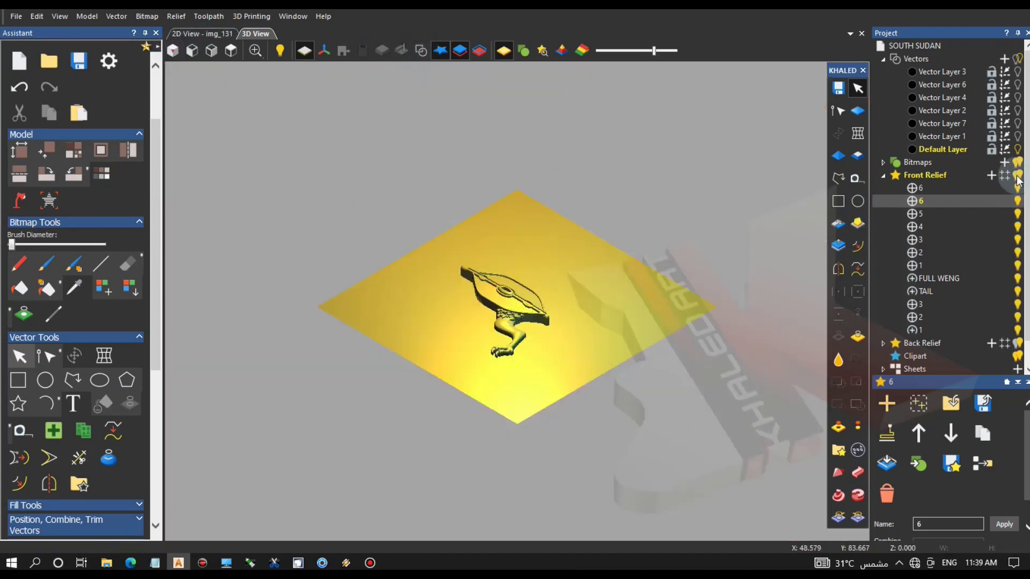
Show all front relief layers except the lowest three, named 3, 2 and 1, and inspect the assembled eagle.
left_click(1018, 181)
left_click(1017, 330)
left_click(1018, 318)
left_click(1018, 304)
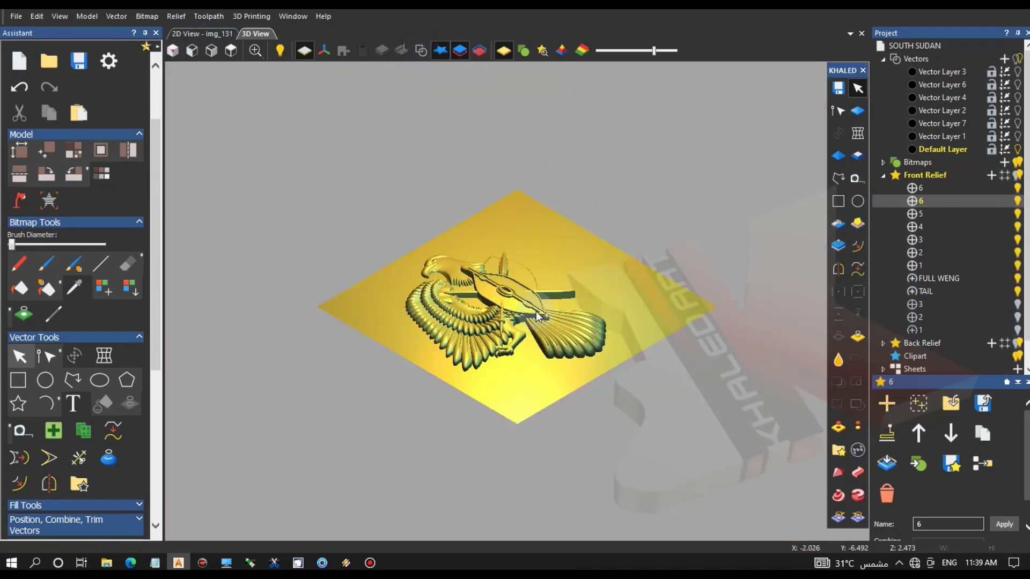
scroll(519, 309, "up", 7)
left_click_drag(698, 340, 545, 318)
scroll(545, 318, "down", 3)
mouse_move(638, 288)
left_mouse_down()
mouse_move(646, 280)
mouse_move(653, 291)
left_mouse_up()
scroll(653, 291, "down", 1)
scroll(383, 294, "up", 1)
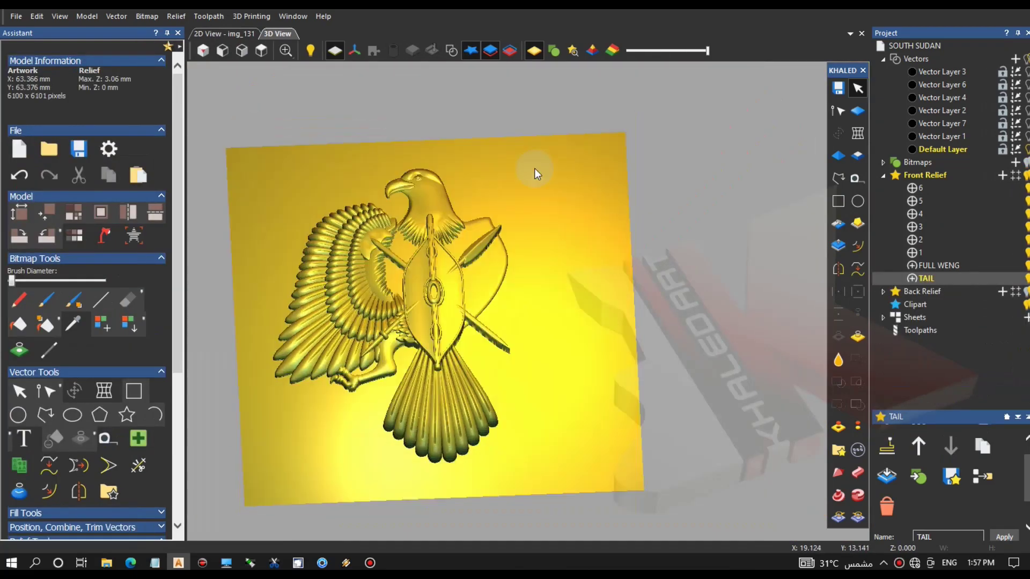
Add a new relief layer to the front relief above layer 6.
left_click_drag(534, 169, 456, 250)
left_click(976, 188)
left_click(1003, 176)
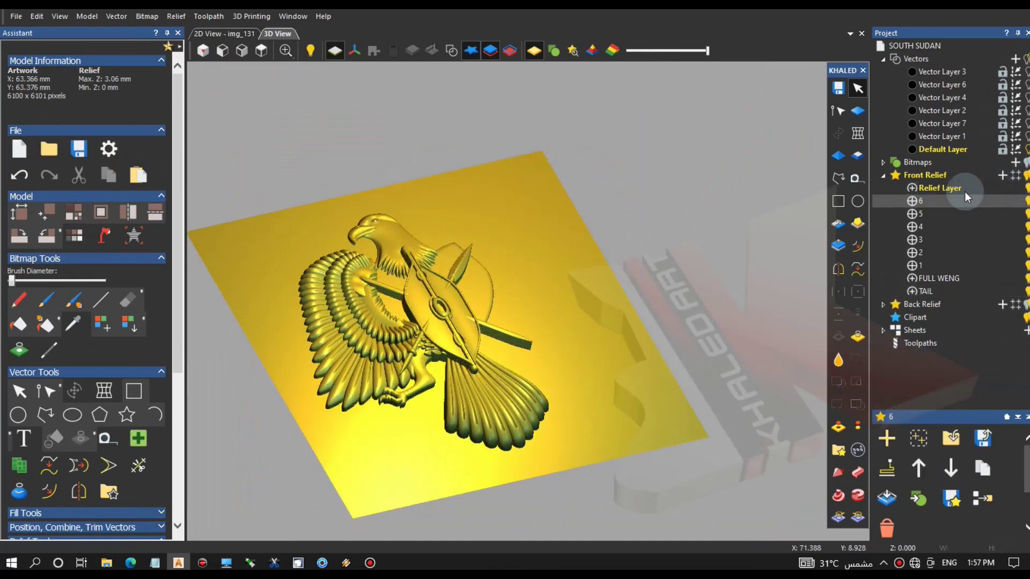